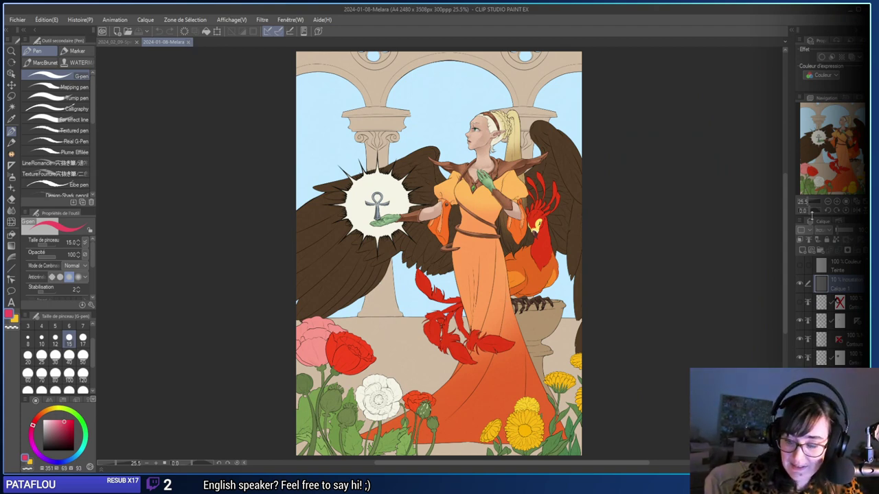
Hide the title and menu bars to give the illustration more workspace.
click(837, 202)
click(837, 202)
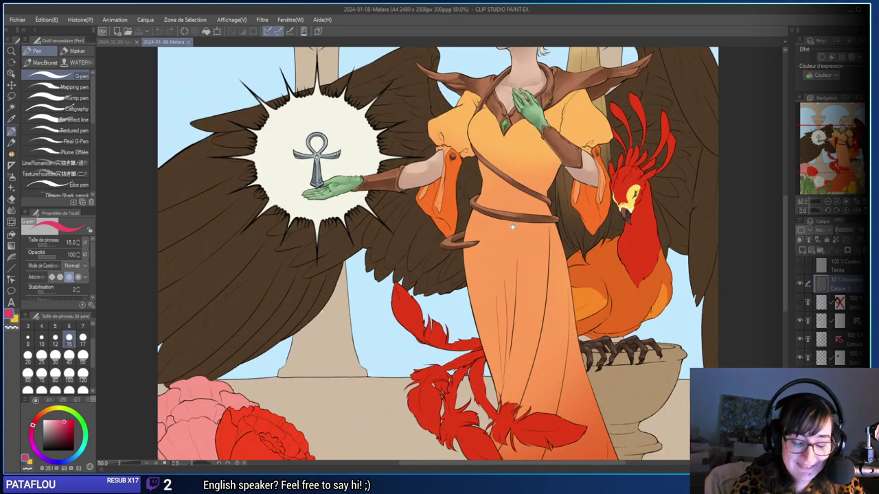
drag(512, 226, 431, 297)
drag(509, 274, 528, 295)
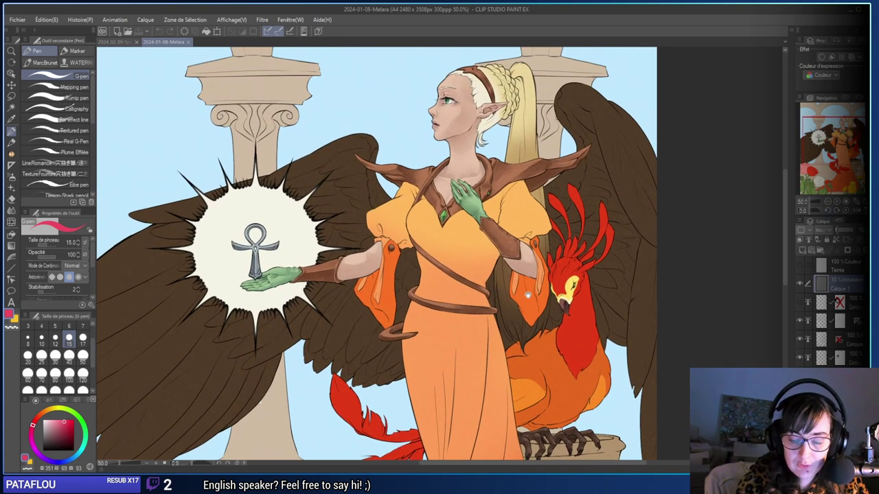
drag(585, 261, 602, 298)
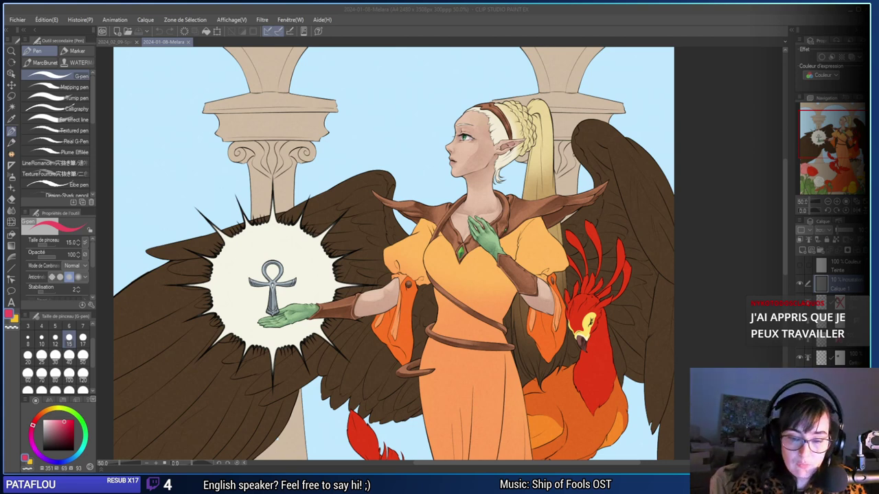
key(shift+Tab)
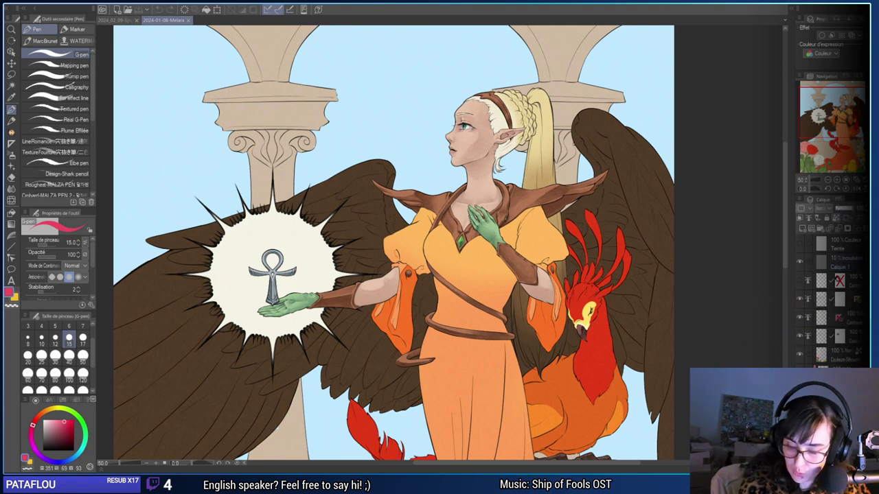
Fill the uncoloured notch inside the column capital's scroll with the sampled stone beige, using the G-pen at size 15.
click(829, 101)
click(836, 180)
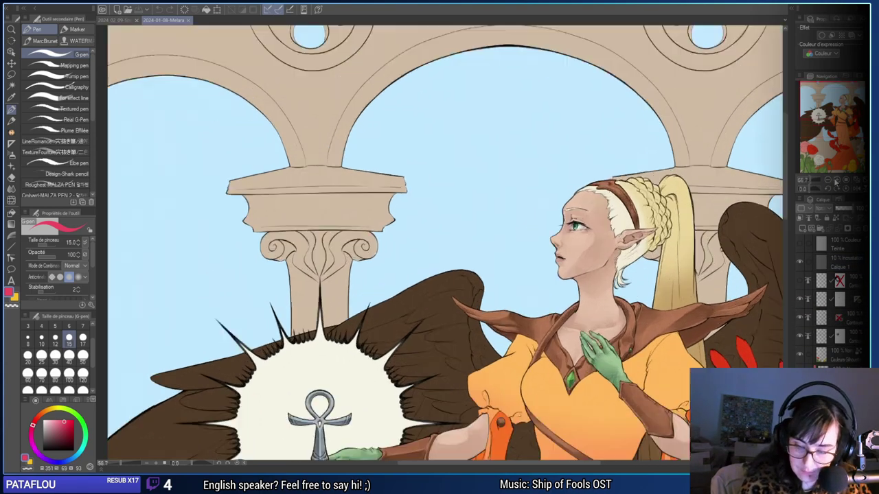
click(836, 181)
click(837, 181)
drag(290, 335, 454, 348)
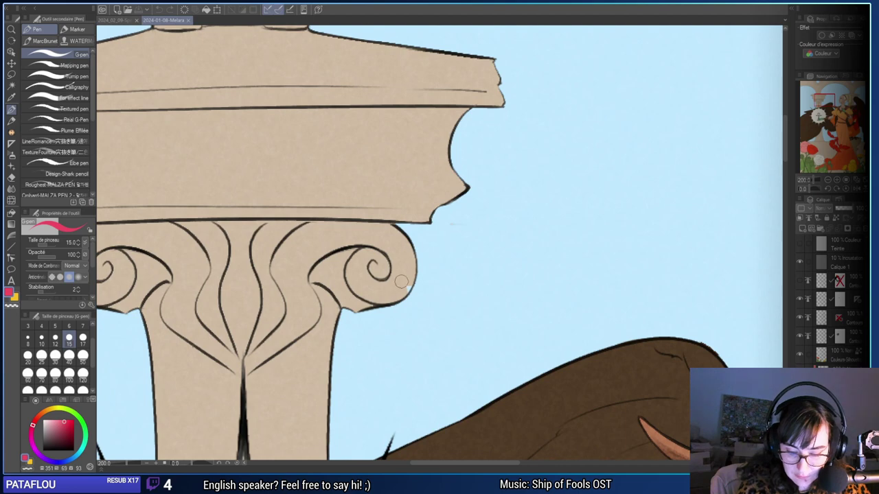
click(837, 181)
click(837, 180)
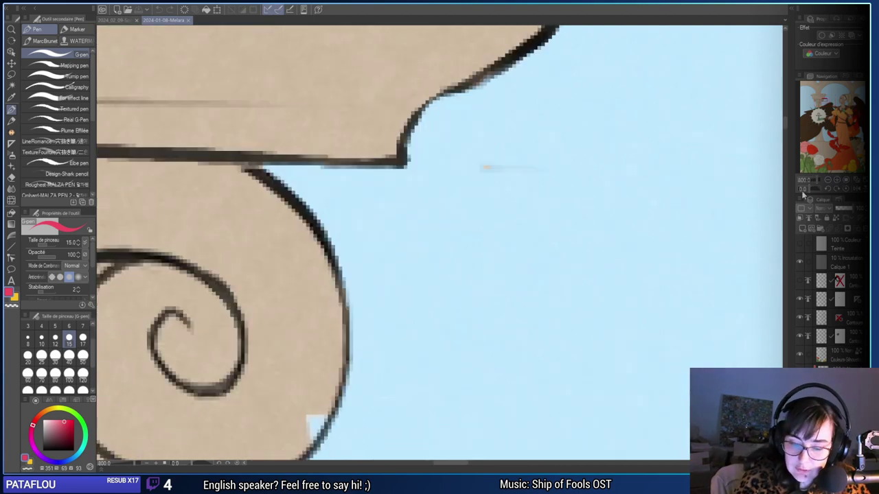
drag(384, 412, 528, 263)
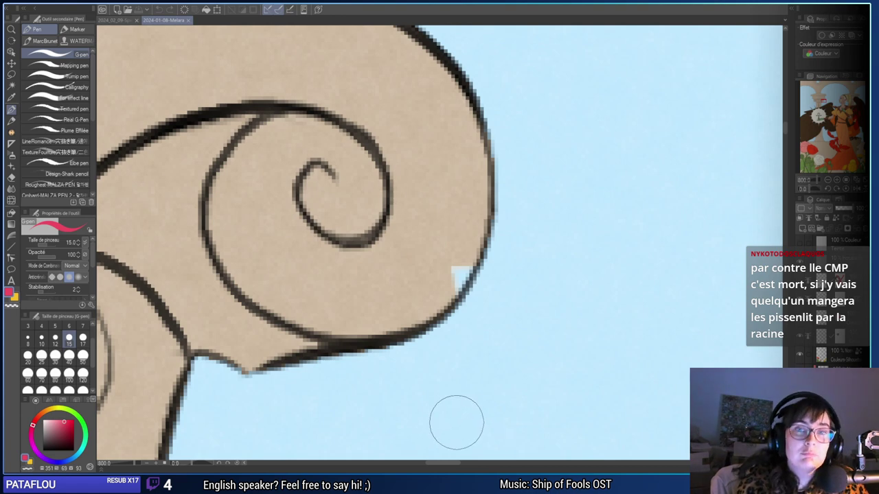
alt+click(481, 230)
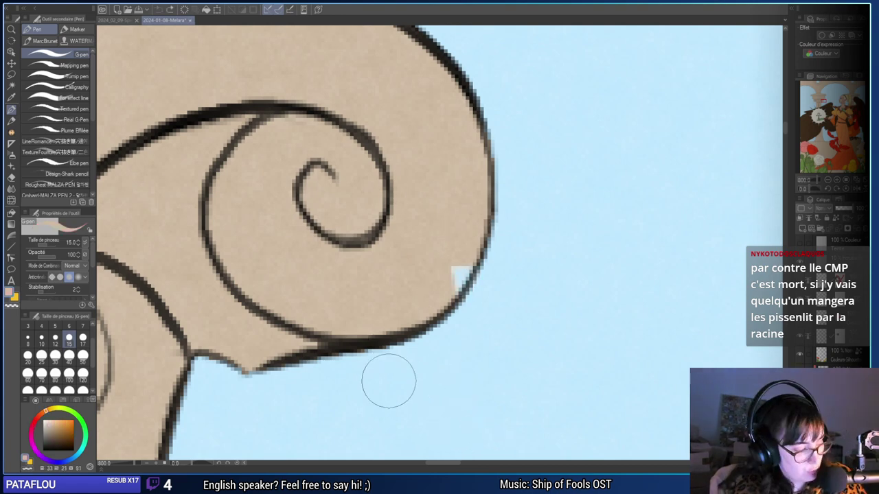
mouse_move(447, 268)
mouse_down()
mouse_move(445, 280)
mouse_move(450, 275)
mouse_up()
mouse_move(621, 155)
mouse_down()
mouse_move(482, 372)
mouse_move(537, 233)
mouse_up()
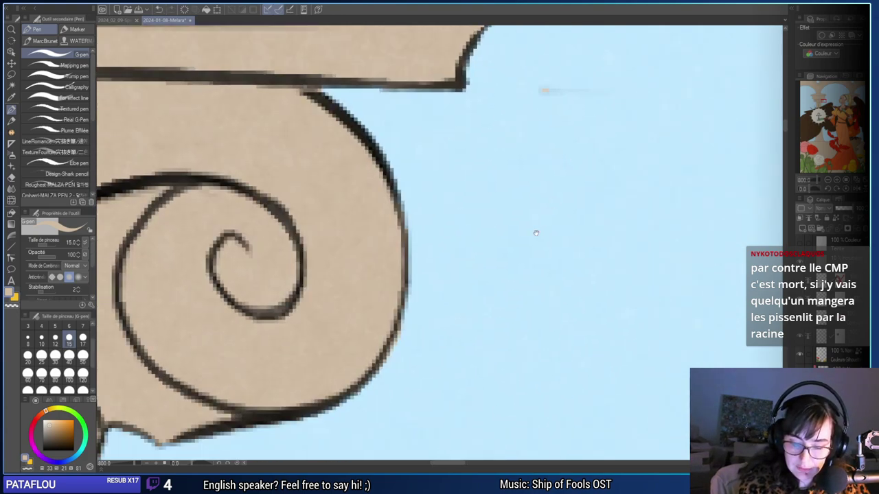
drag(418, 366, 491, 316)
key(ctrl+z)
mouse_move(446, 291)
mouse_down()
mouse_move(453, 276)
mouse_move(436, 314)
mouse_move(439, 286)
mouse_up()
Erase the small stray mark in the sky beside the column capital, using the G-pen with transparent colour.
drag(616, 188, 481, 414)
drag(585, 341, 513, 358)
key(c)
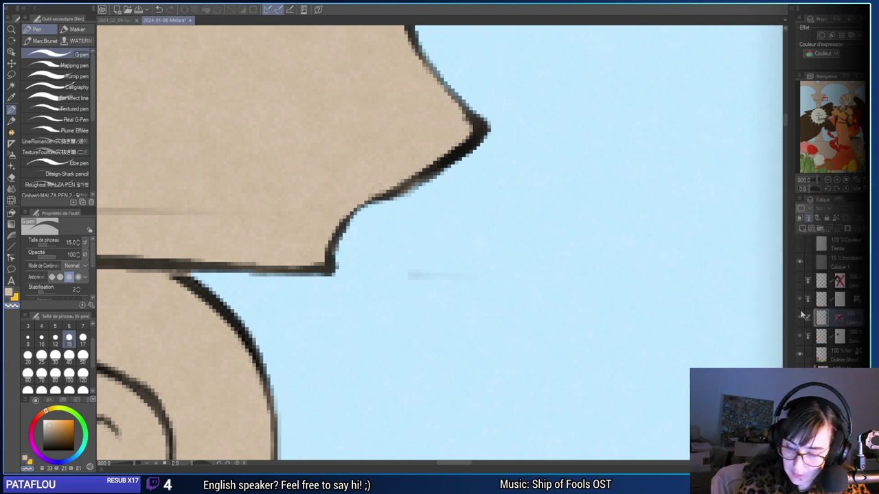
click(801, 315)
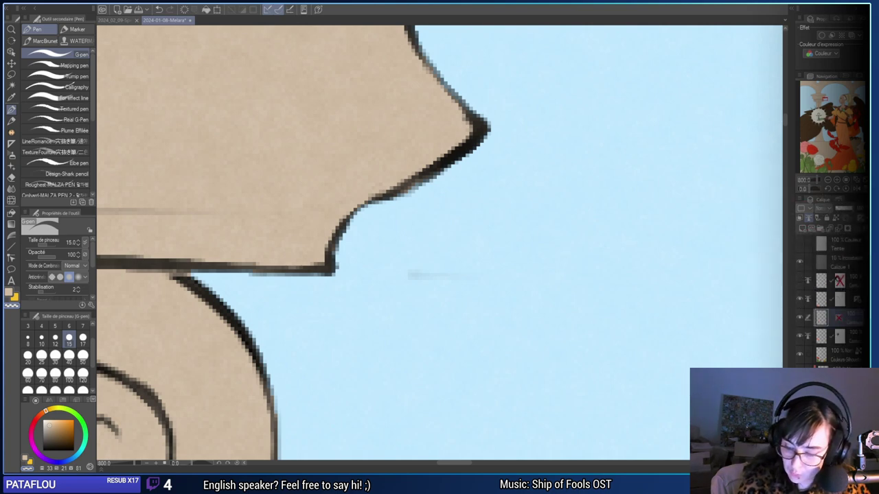
click(800, 317)
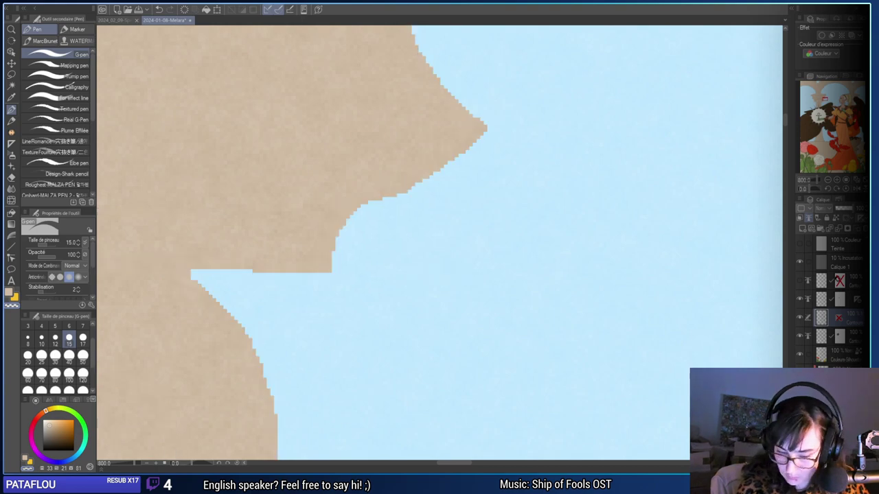
click(800, 317)
click(838, 374)
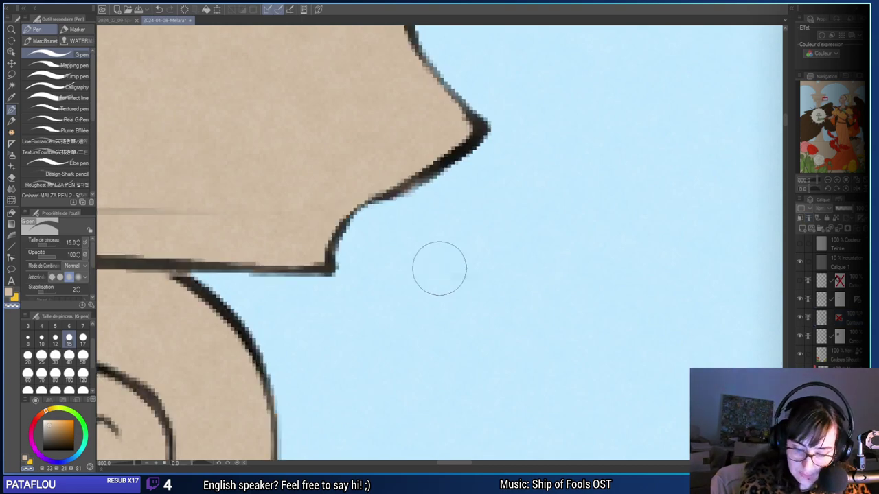
click(829, 180)
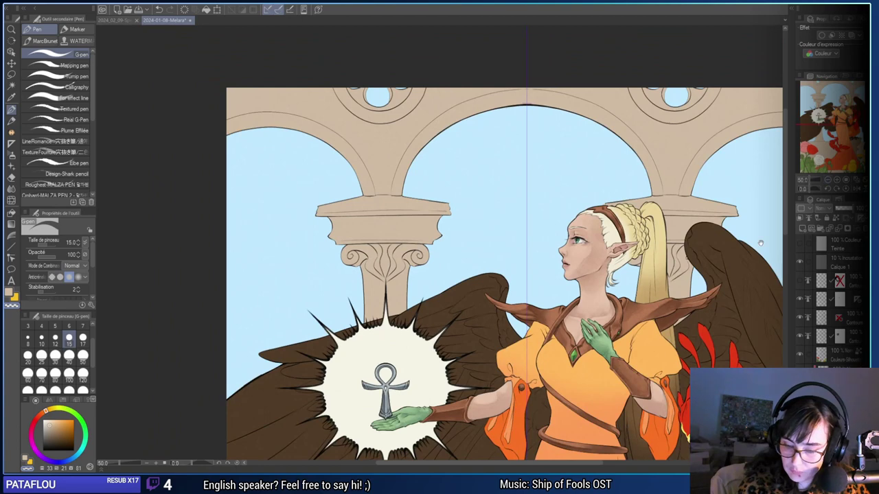
drag(692, 251, 676, 242)
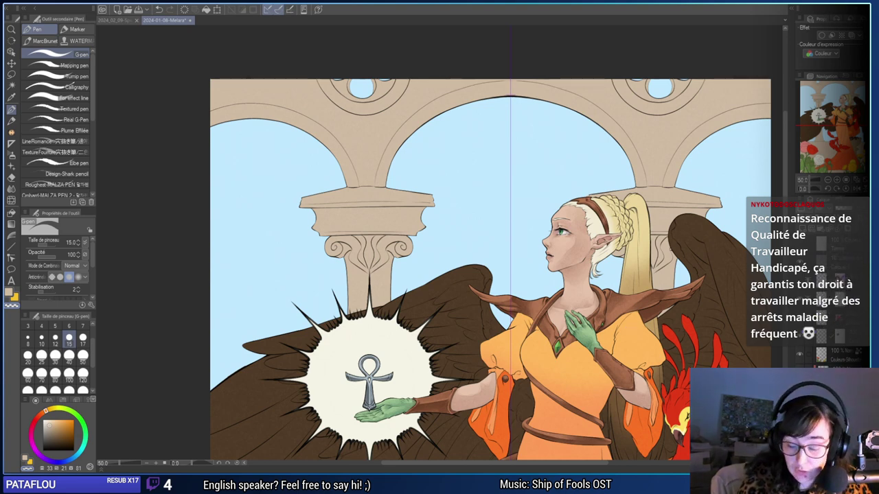
key(ctrl+z)
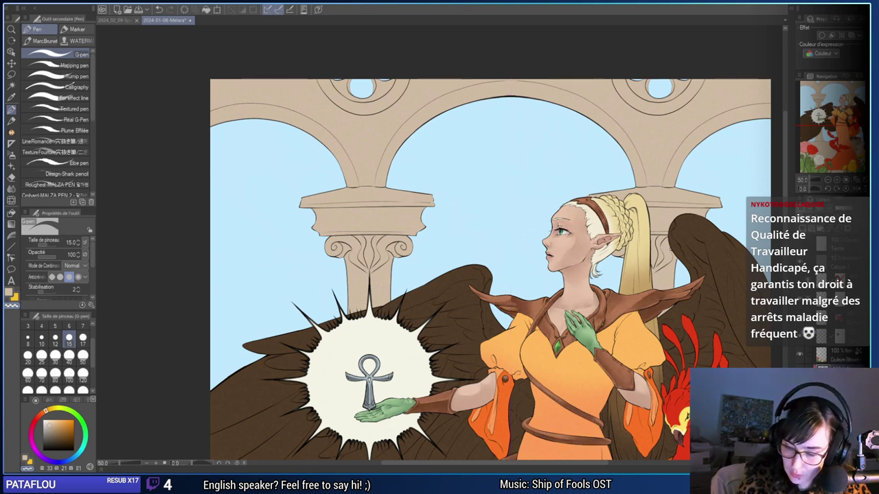
drag(736, 397, 641, 358)
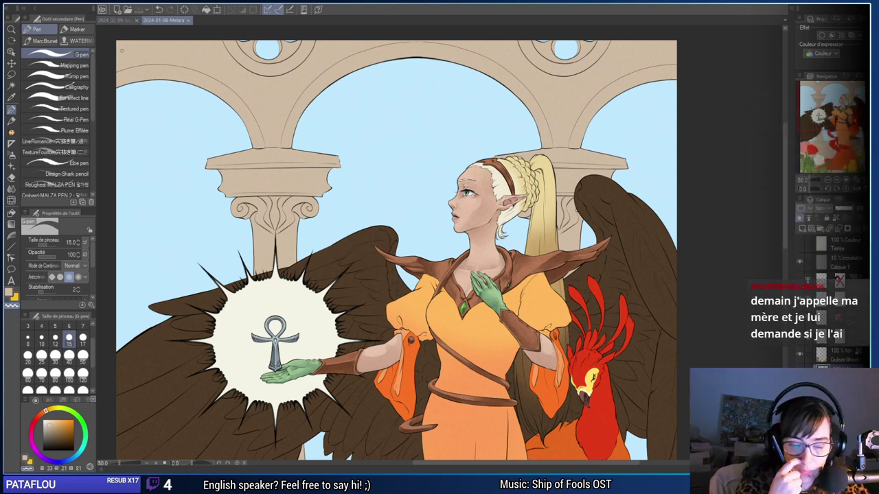
Switch to the Shantae illustration and examine the flat colours of the sword fighter and the overall composition.
click(119, 21)
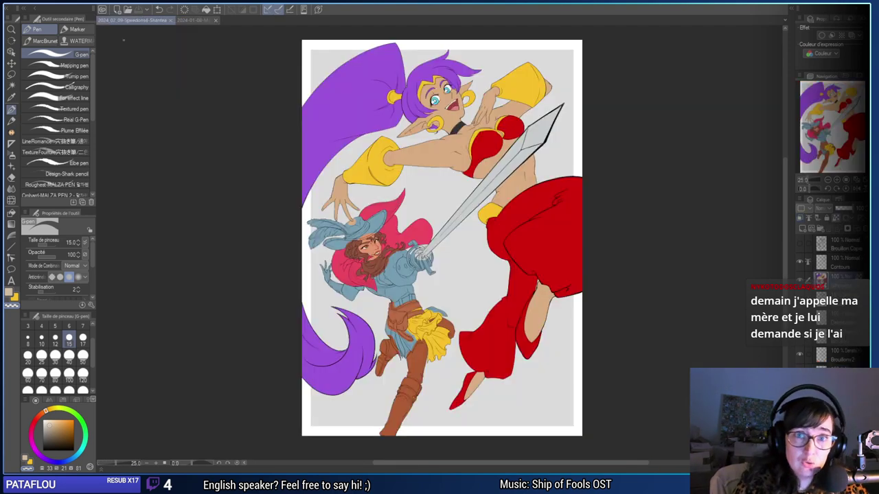
key(ctrl+plus)
key(ctrl+plus)
key(ctrl+plus)
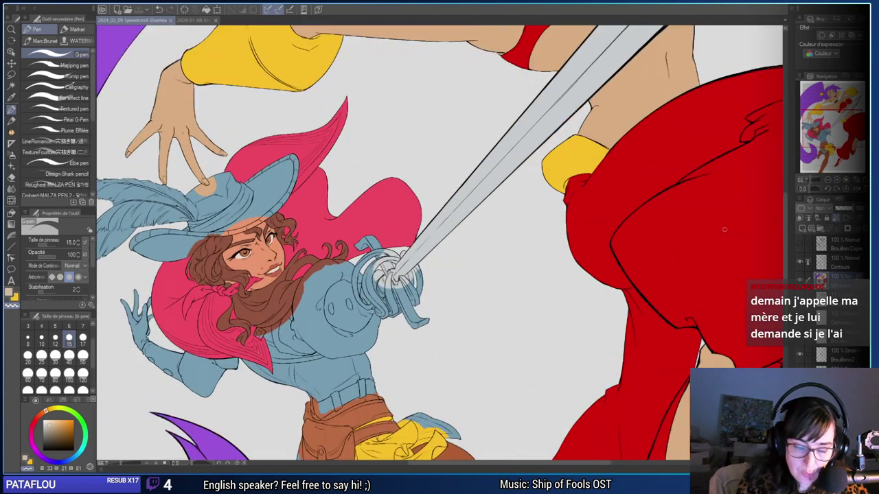
drag(472, 354, 567, 366)
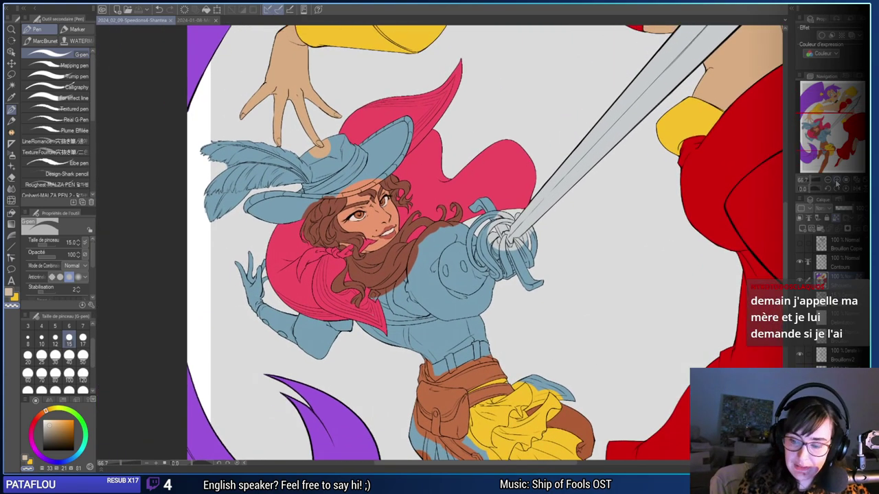
key(ctrl+plus)
drag(634, 303, 663, 308)
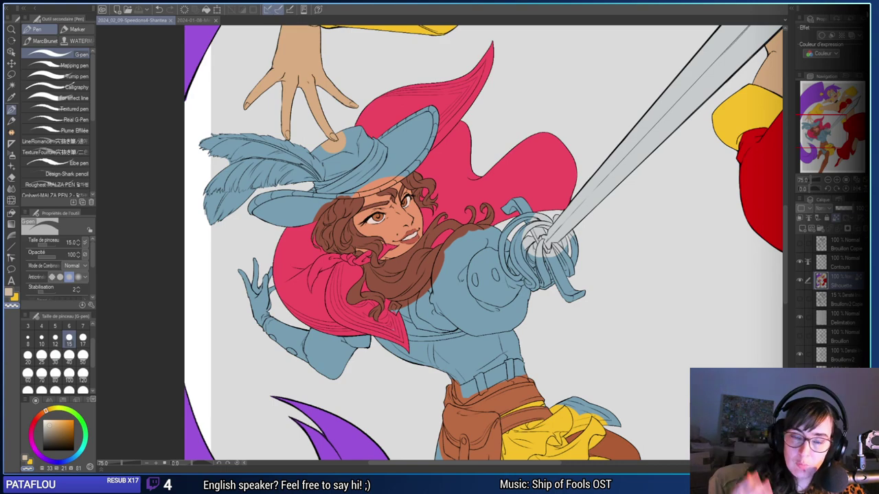
click(828, 180)
click(829, 180)
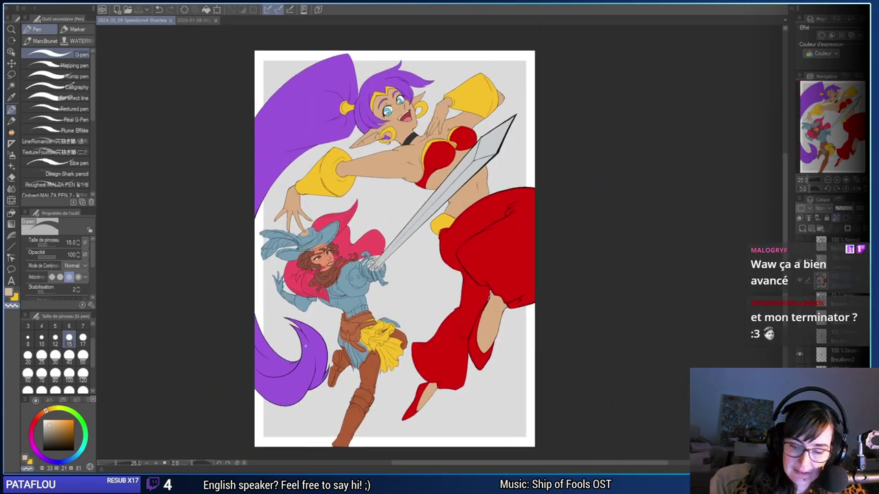
drag(558, 378, 634, 380)
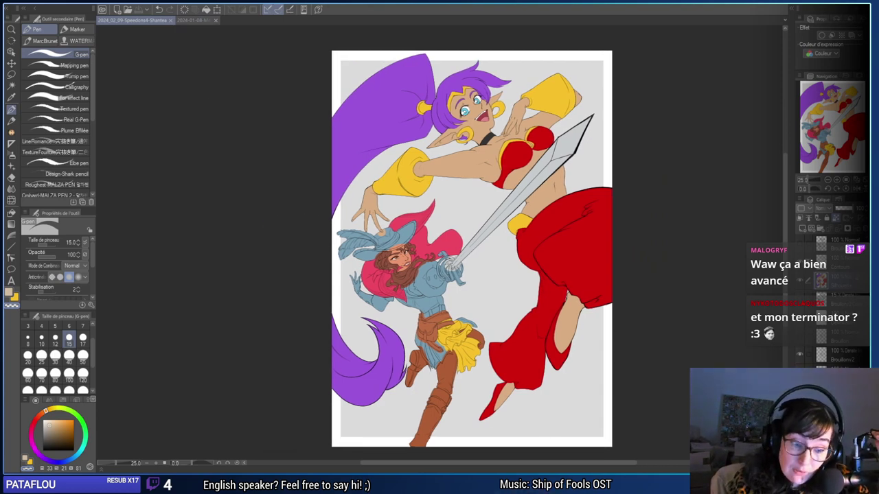
Return to the Melara illustration and examine the elf, the flowers at her feet and her surroundings.
click(196, 20)
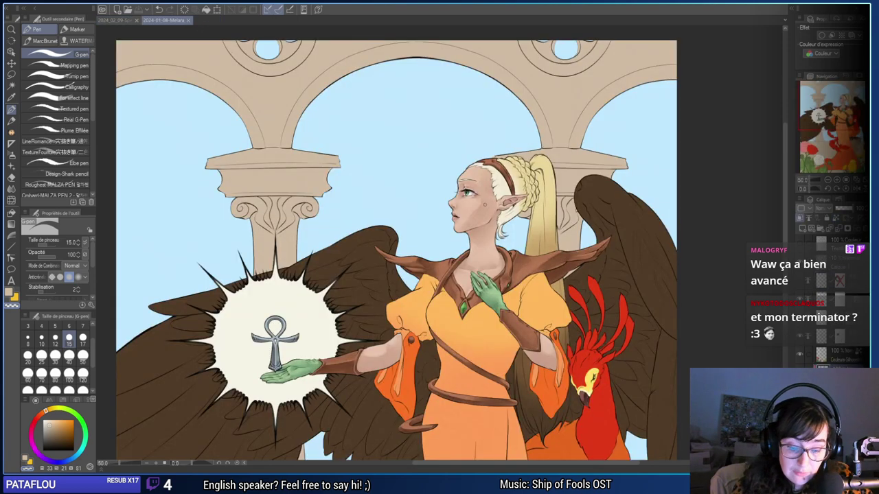
drag(602, 432, 546, 395)
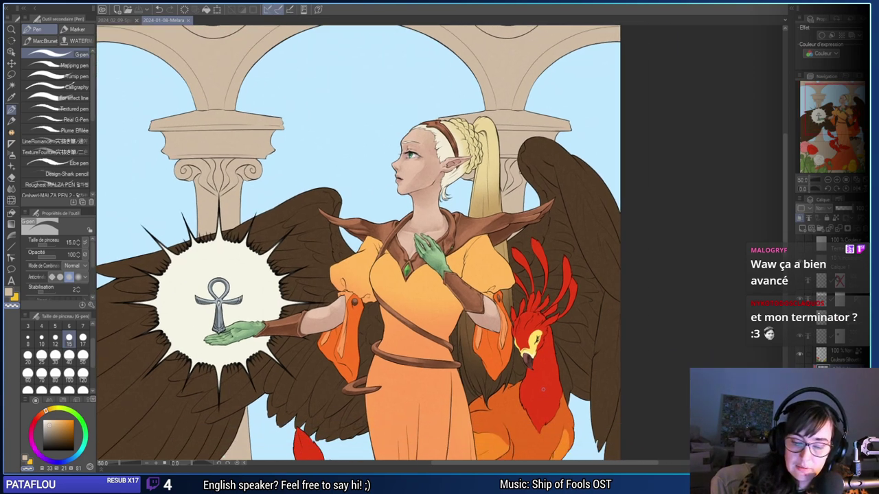
drag(648, 387, 684, 103)
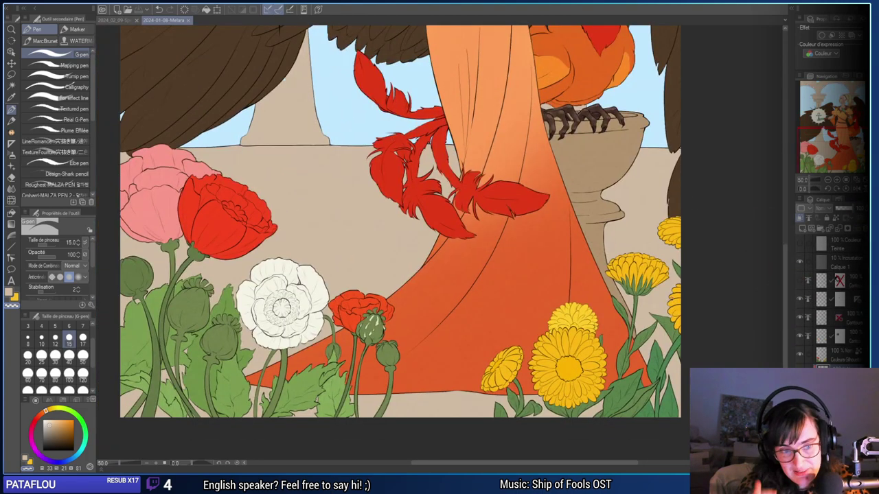
drag(469, 240, 445, 447)
drag(704, 347, 576, 362)
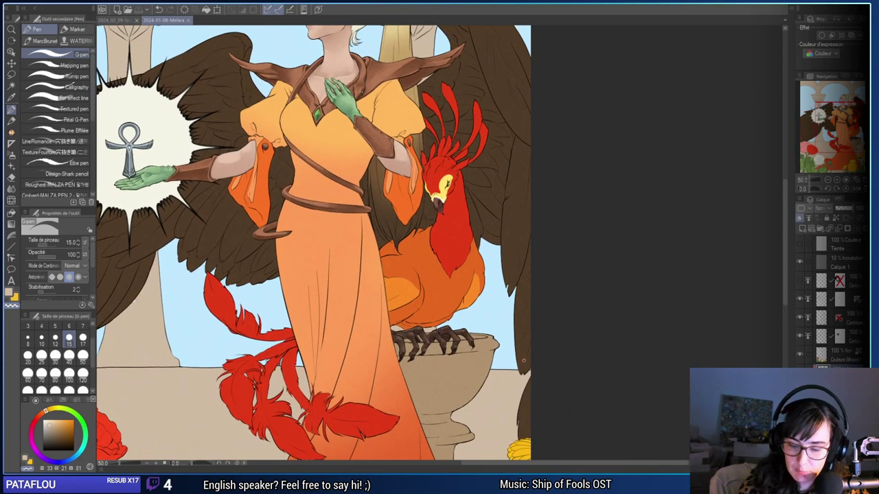
scroll(504, 325, up, 2)
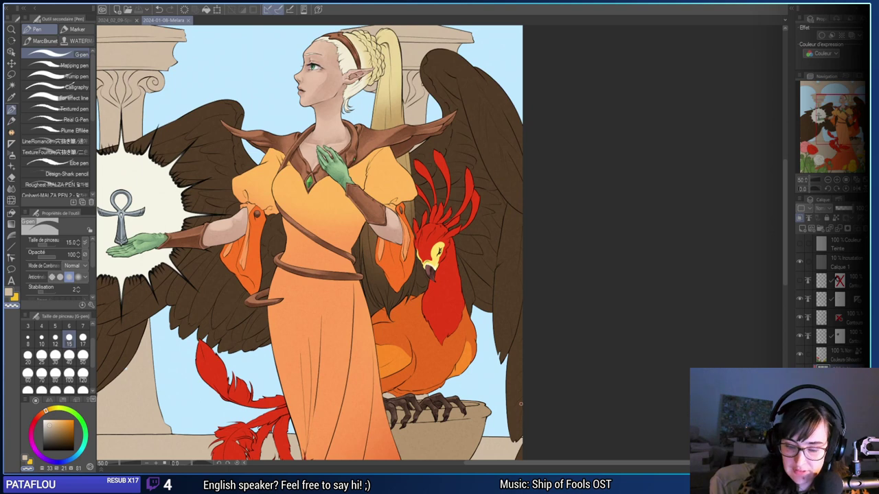
drag(558, 322, 621, 241)
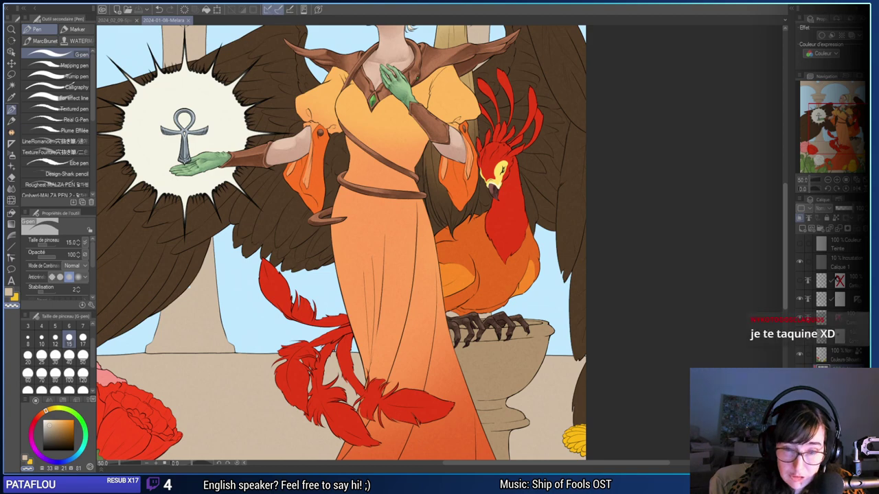
Examine the elf's orange dress, the hanging red feathers and the phoenix perched on the stone basin.
drag(843, 106, 828, 88)
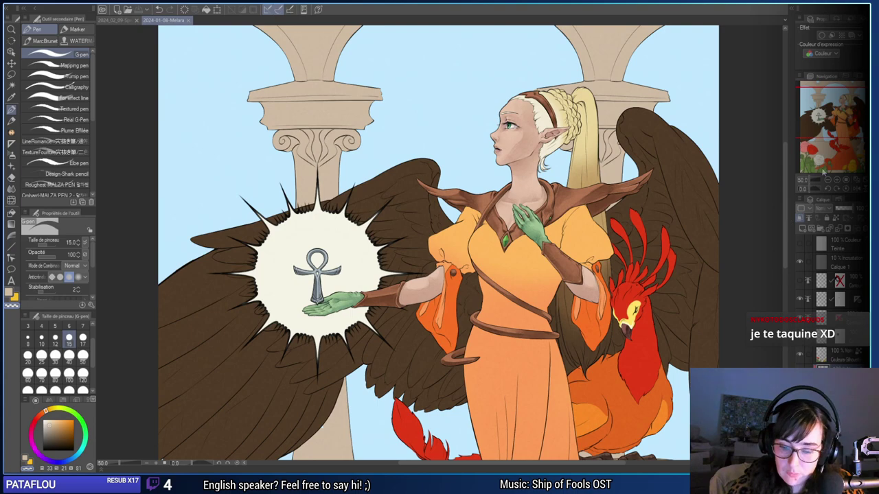
drag(829, 127, 839, 144)
drag(631, 339, 607, 233)
drag(800, 150, 804, 141)
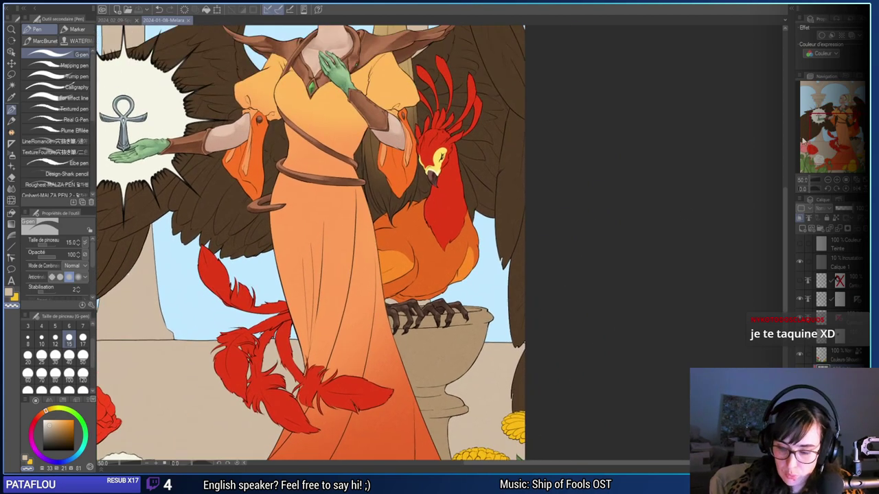
click(837, 180)
drag(565, 326, 550, 388)
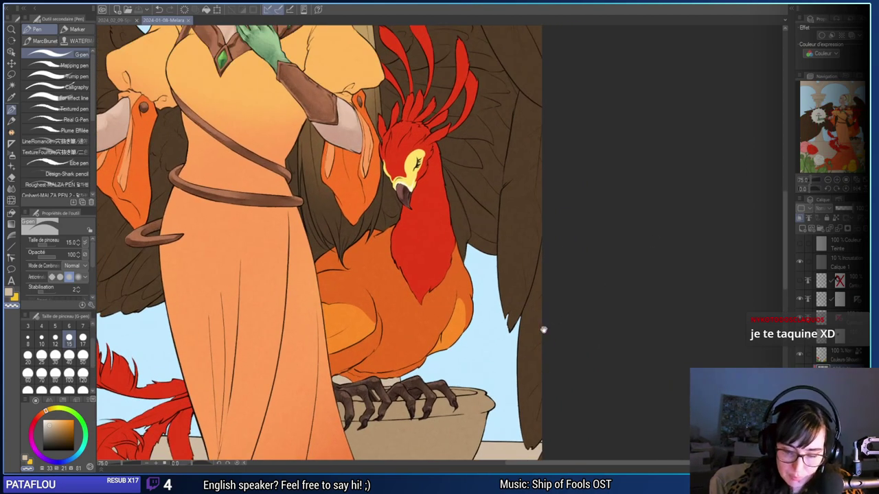
drag(564, 226, 623, 228)
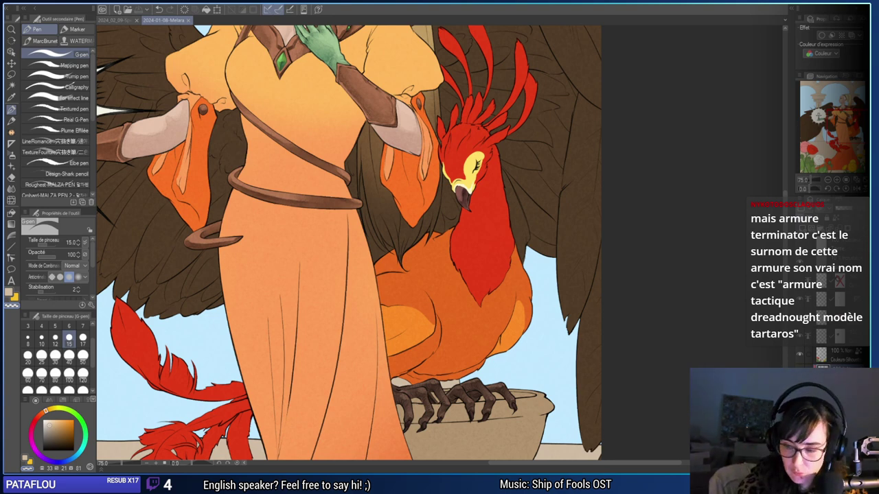
scroll(633, 359, up, 2)
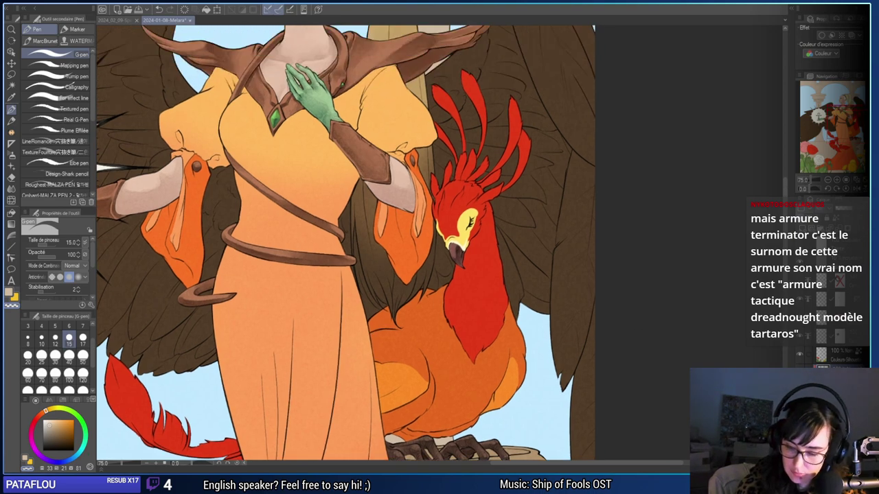
Choose the two-colour watercolour marker (水彩マーカー/二色) from the India ink brushes for painting the Melara illustration.
drag(534, 342, 704, 380)
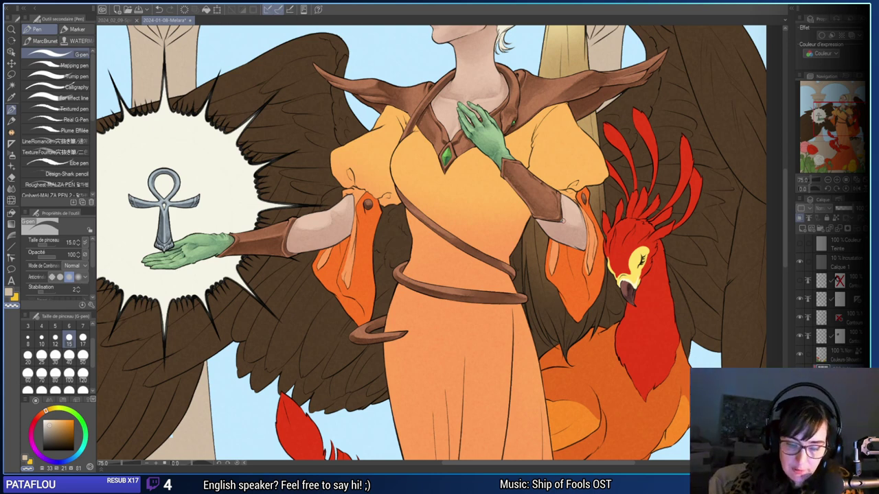
drag(822, 144, 823, 144)
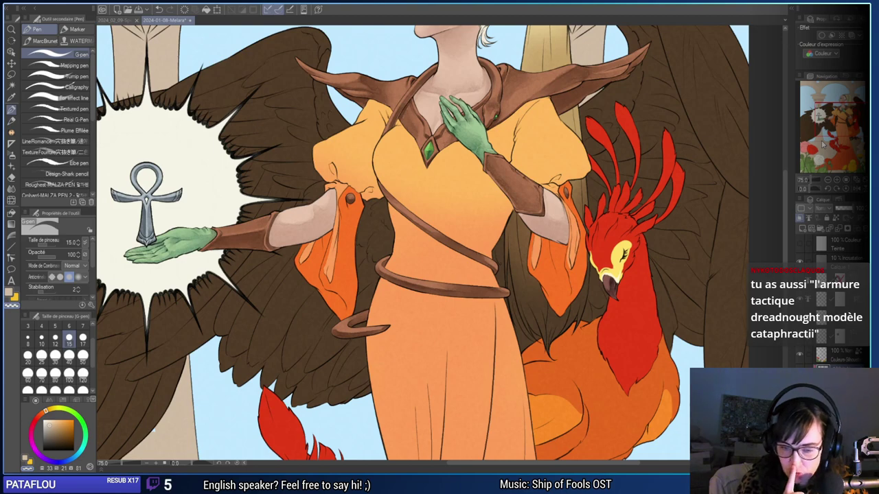
drag(556, 232, 554, 377)
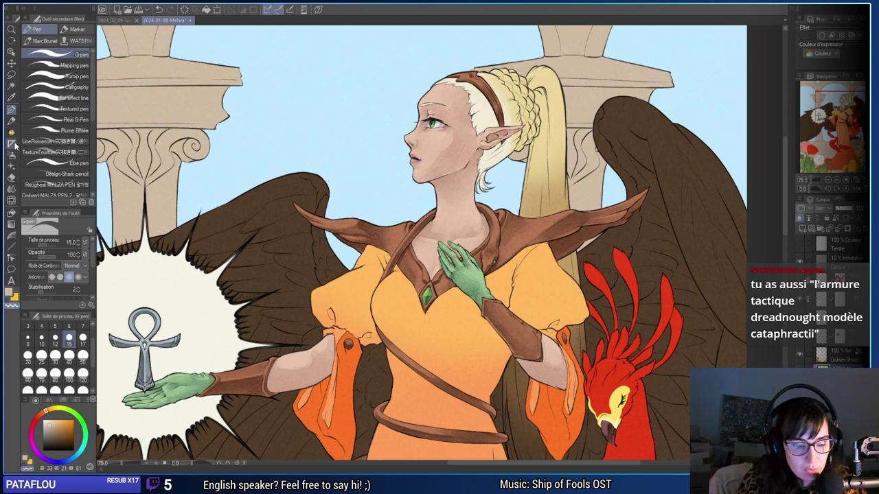
click(11, 132)
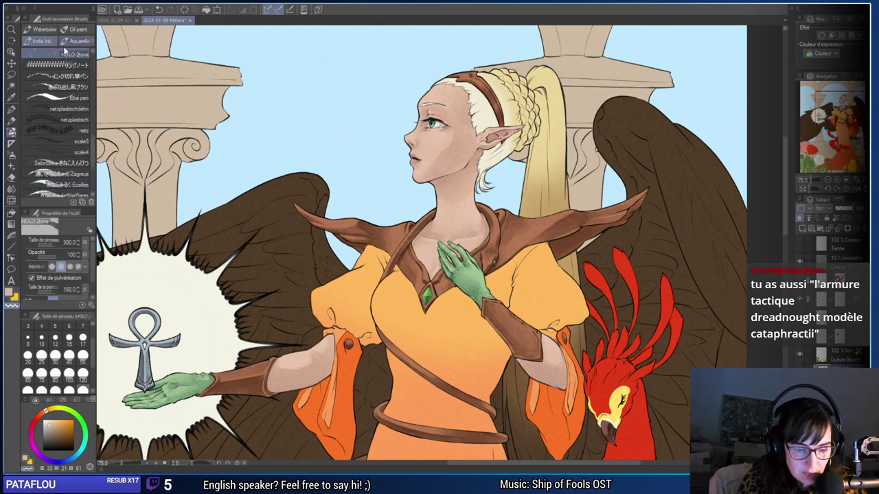
drag(92, 151, 91, 87)
click(75, 115)
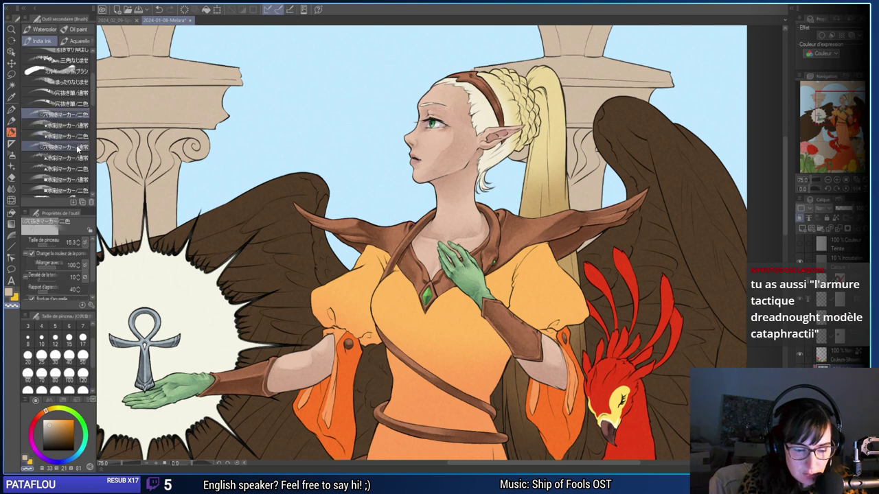
click(79, 148)
click(79, 137)
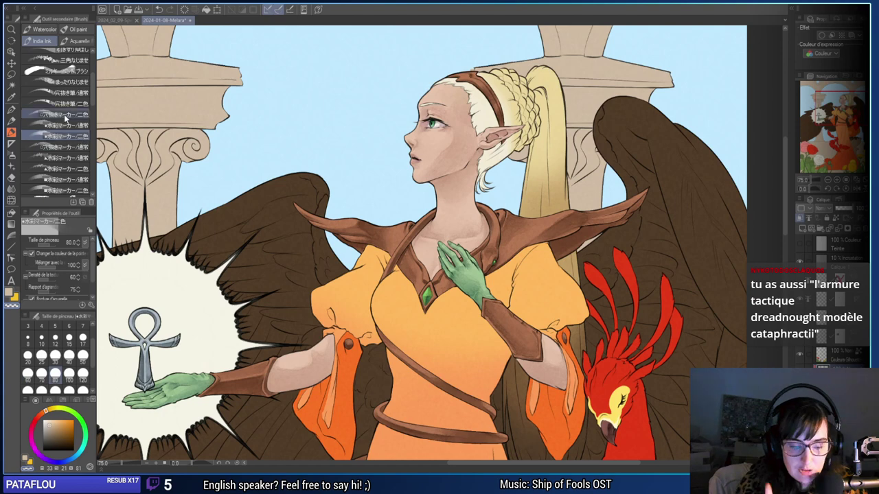
click(69, 127)
click(69, 137)
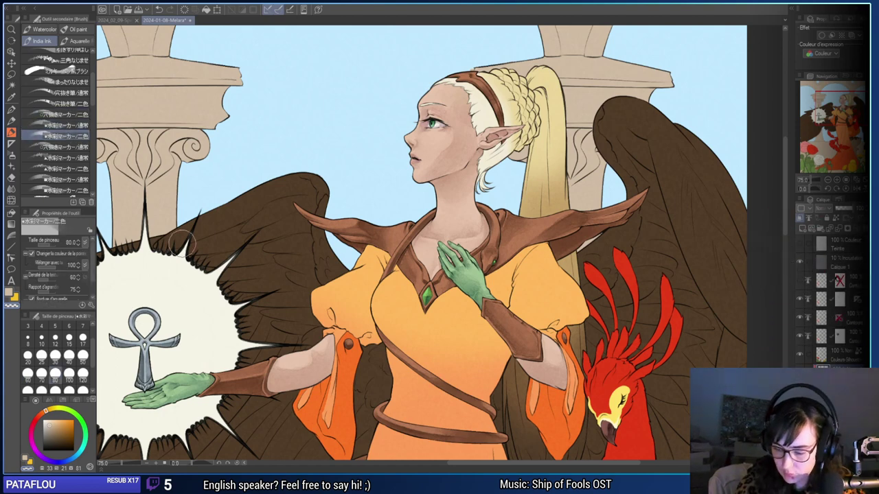
Try yellow strokes on the skirt of the orange dress with the two-colour and normal watercolour markers, undoing the strokes.
drag(565, 414, 556, 302)
key(x)
mouse_move(440, 365)
mouse_down()
mouse_move(427, 371)
mouse_move(442, 417)
mouse_up()
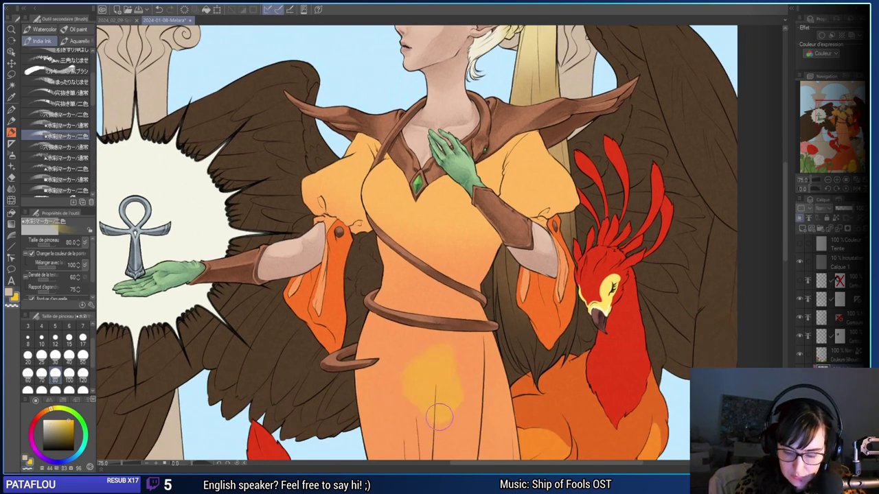
drag(379, 326, 361, 209)
click(72, 126)
mouse_move(371, 309)
mouse_down()
mouse_move(386, 347)
mouse_move(446, 388)
mouse_up()
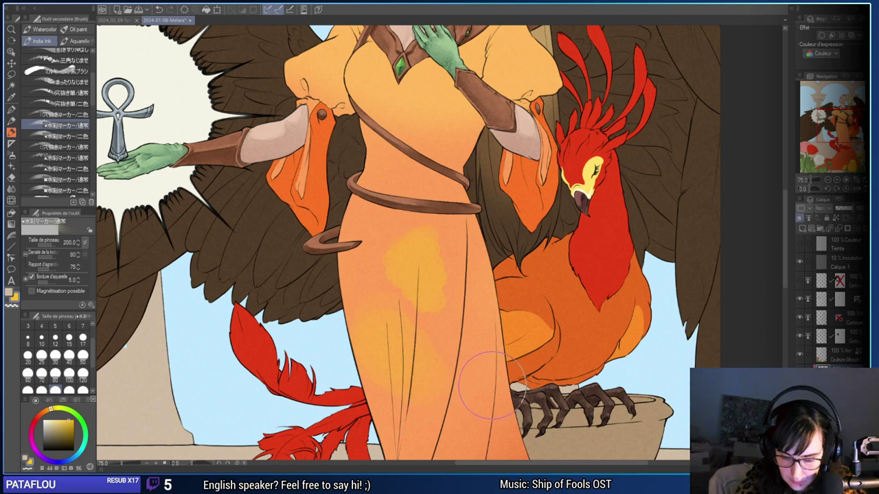
click(83, 135)
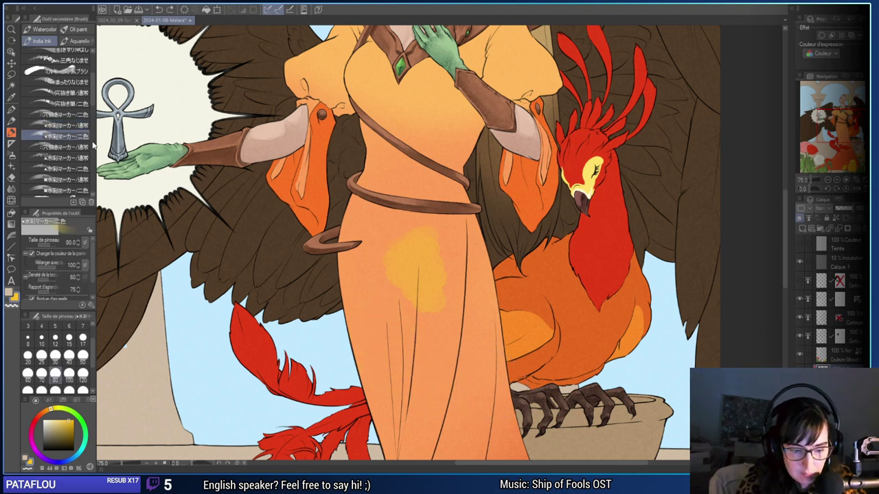
key(ctrl+z)
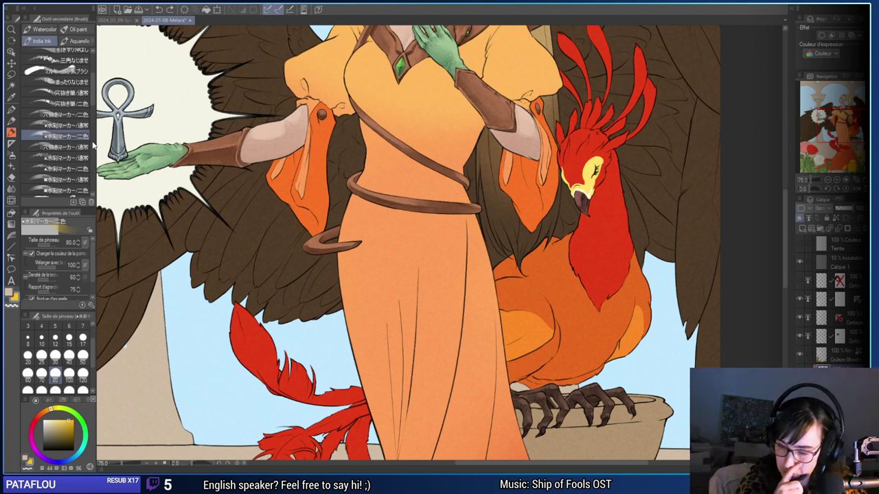
Pick a dark orange (H 22, S 89, V 77) based on the hanging sleeve and set the marker size to 40.
alt+click(532, 202)
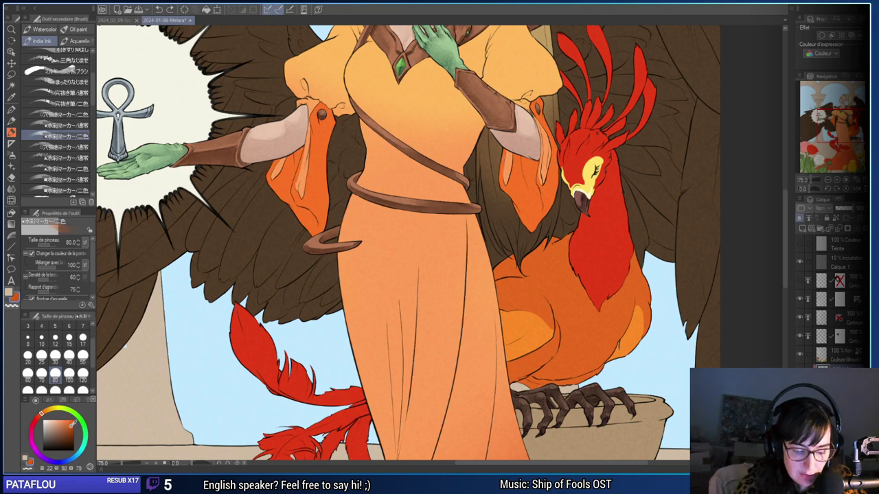
click(69, 357)
drag(549, 265, 568, 358)
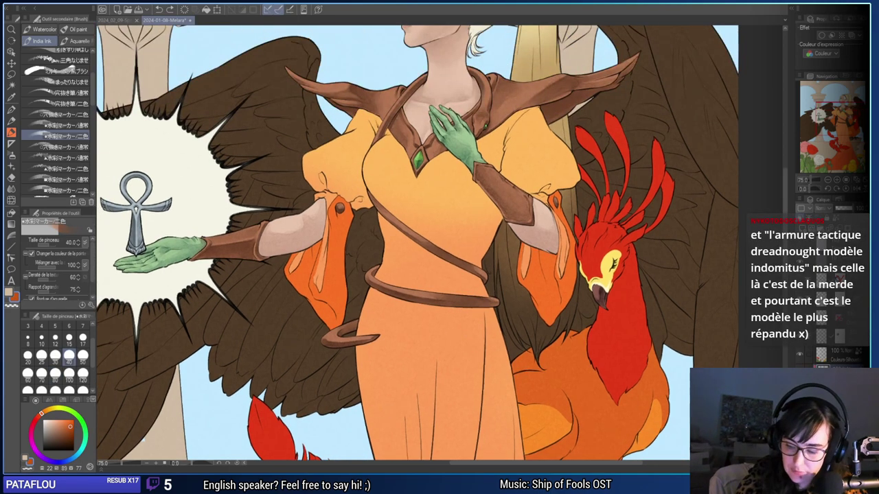
Select the bright orange areas of both hanging sleeves together with Auto select.
key(w)
click(551, 307)
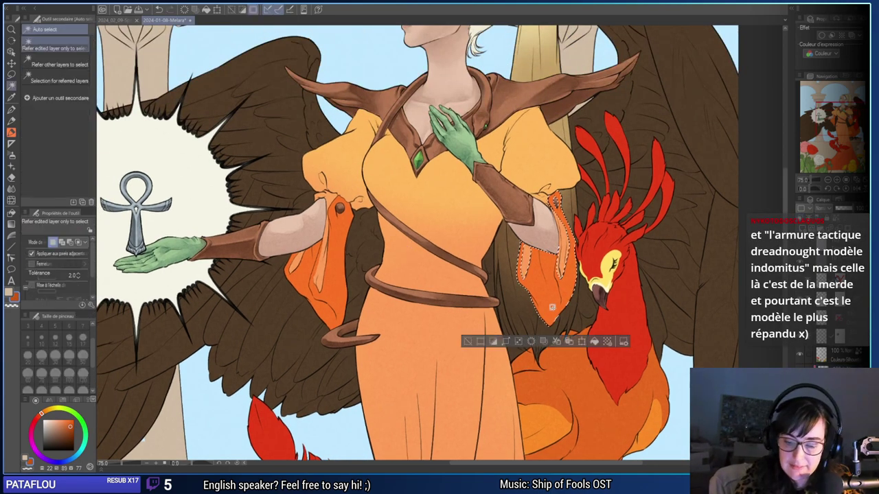
shift+click(342, 278)
drag(342, 281, 406, 289)
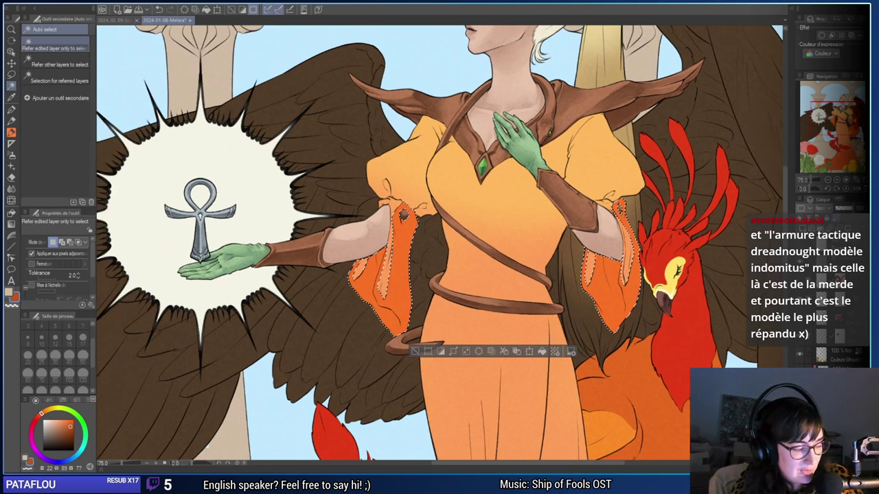
Return to the two-colour watercolour marker and set its size to 80 for shading the sleeve under the outstretched arm.
key(b)
click(837, 181)
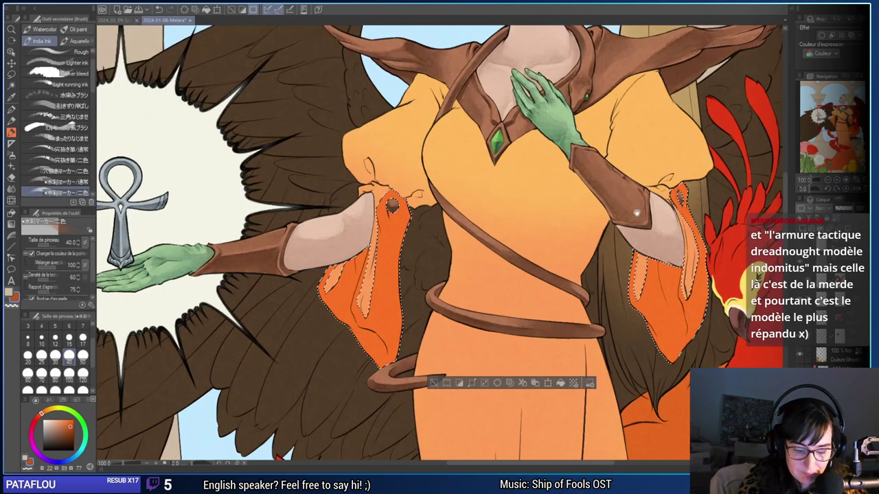
drag(637, 213, 742, 205)
click(66, 183)
click(65, 193)
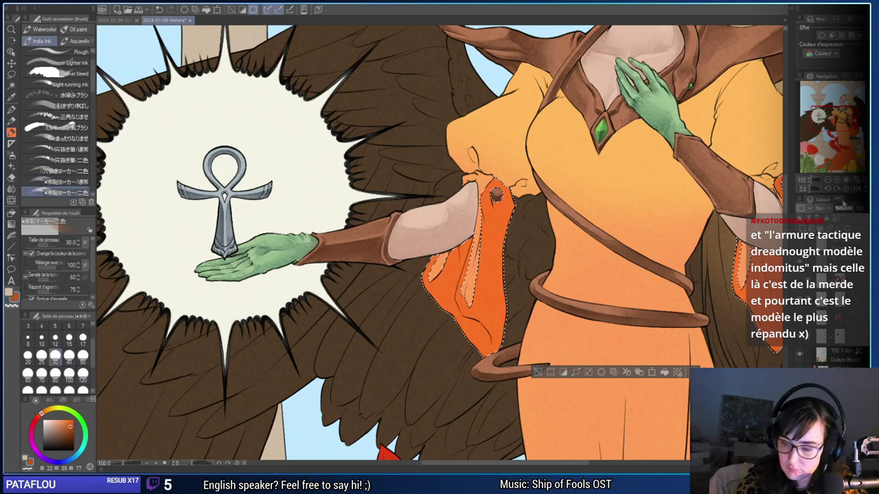
click(837, 181)
click(837, 182)
mouse_move(548, 320)
mouse_down()
mouse_move(525, 326)
mouse_move(413, 299)
mouse_up()
click(55, 372)
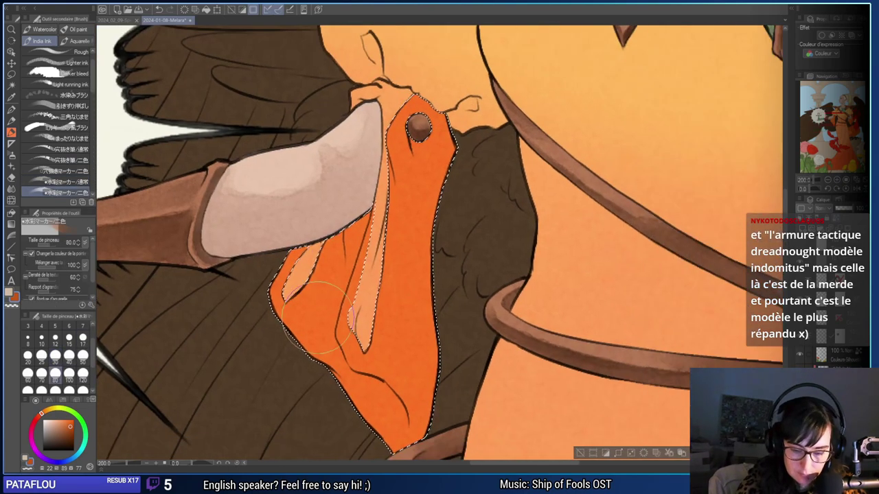
Try shading the hanging sleeve with the two-colour marker and with the normal marker at size 40, undoing both attempts.
mouse_move(347, 322)
mouse_down()
mouse_move(418, 434)
mouse_move(397, 348)
mouse_move(407, 209)
mouse_move(402, 318)
mouse_move(410, 414)
mouse_up()
click(66, 181)
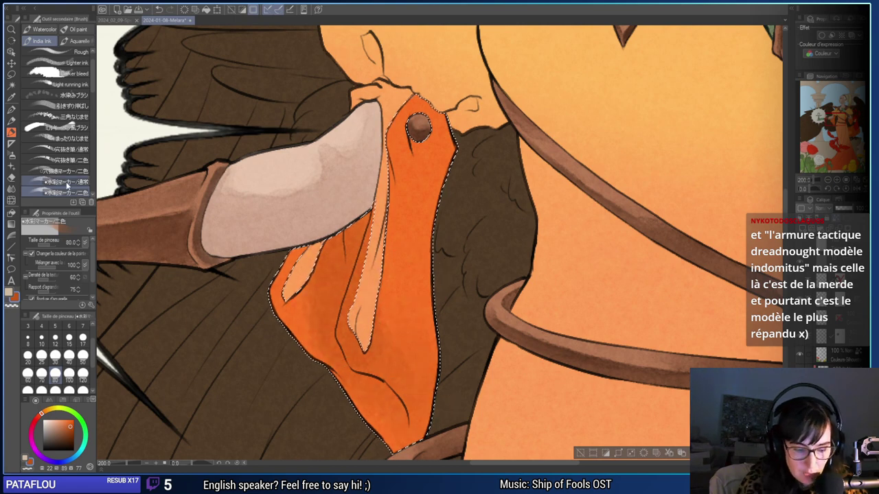
key(ctrl+z)
click(69, 355)
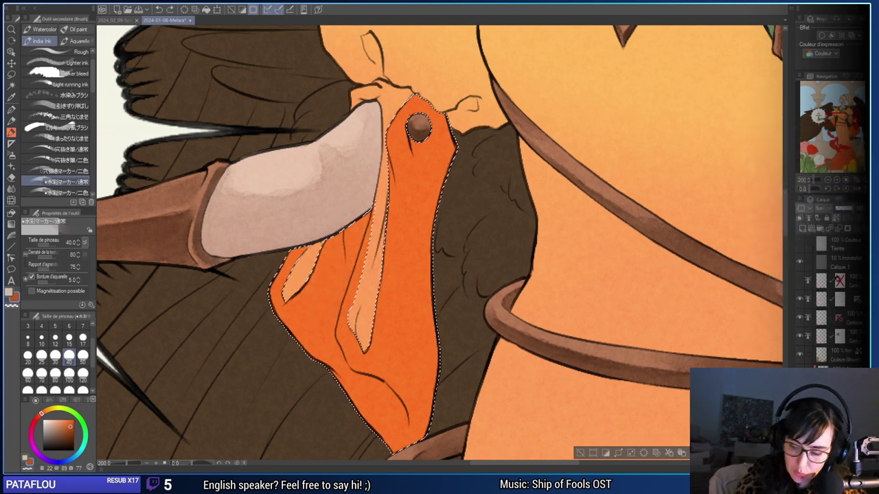
click(839, 372)
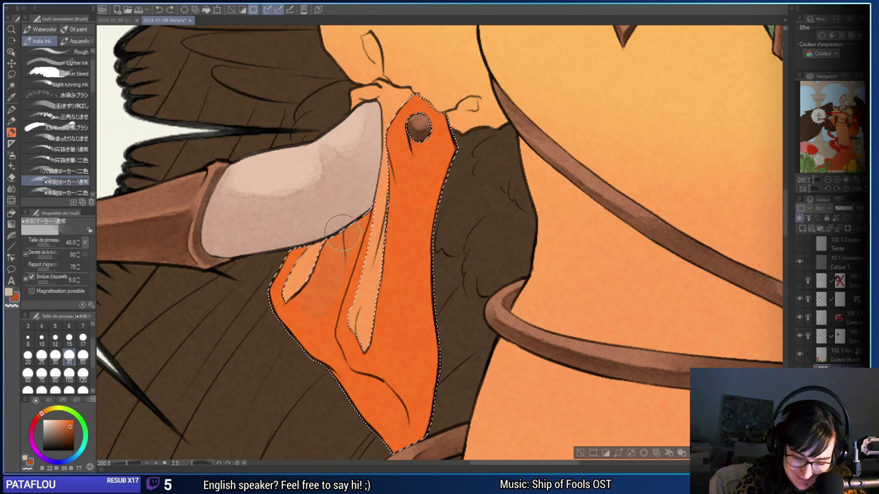
key(ctrl+z)
Try another dark orange shadow on the hanging sleeve with the two-colour marker at size 80, undo it and test the normal marker.
click(68, 194)
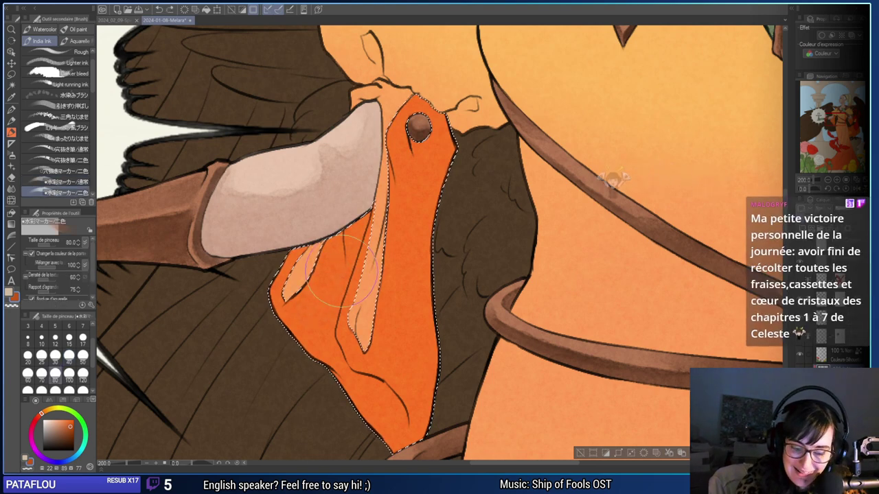
mouse_move(335, 256)
mouse_down()
mouse_move(325, 292)
mouse_move(331, 320)
mouse_move(335, 294)
mouse_move(359, 369)
mouse_move(420, 399)
mouse_up()
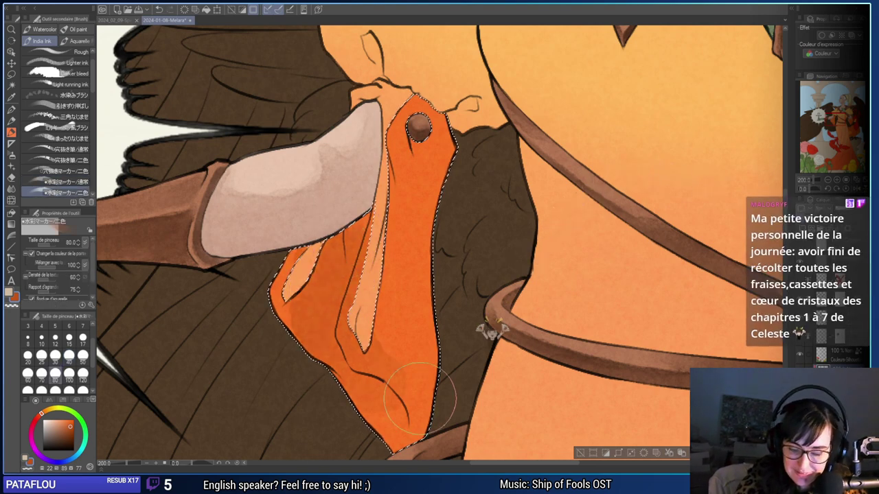
key(ctrl+z)
key(ctrl+z)
key(ctrl+z)
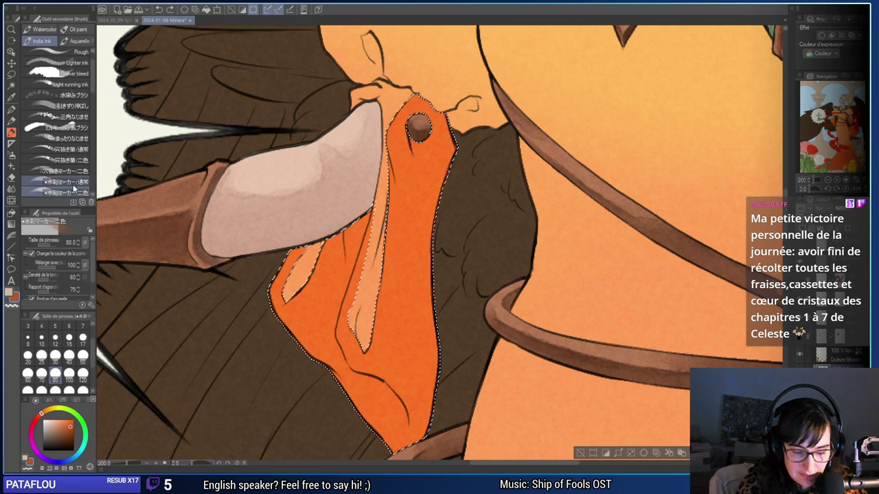
click(73, 184)
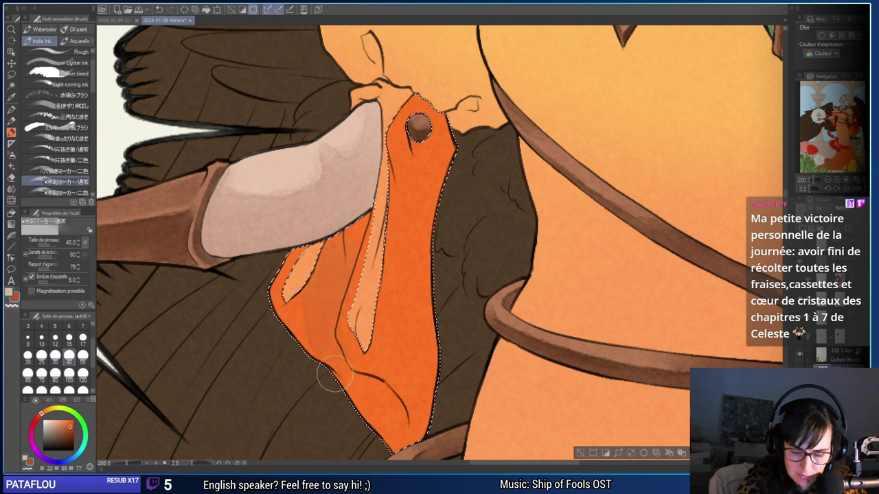
Shade the sleeve's inner fold beneath the outstretched arm in dark orange, using the two-colour watercolour marker at size 40.
click(68, 193)
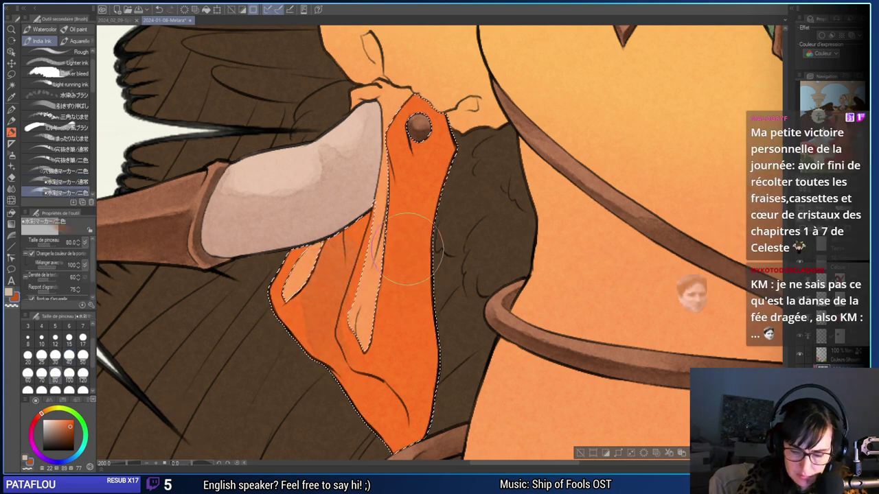
click(69, 356)
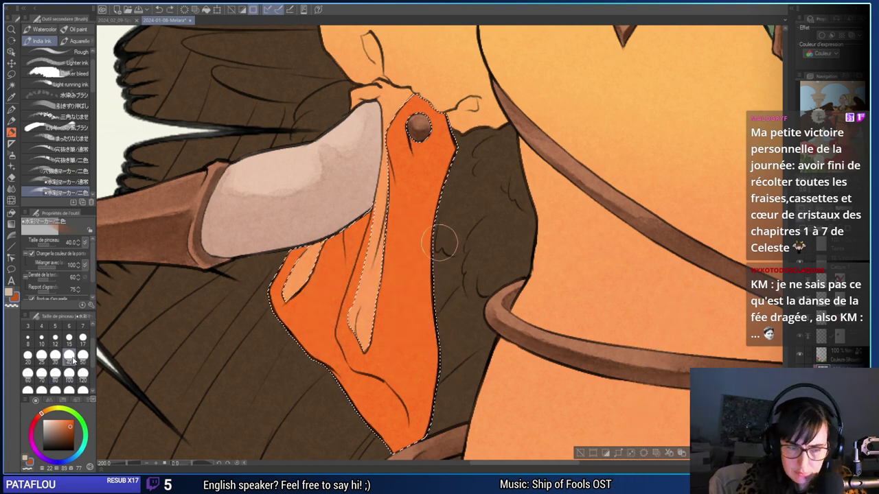
drag(433, 357, 439, 347)
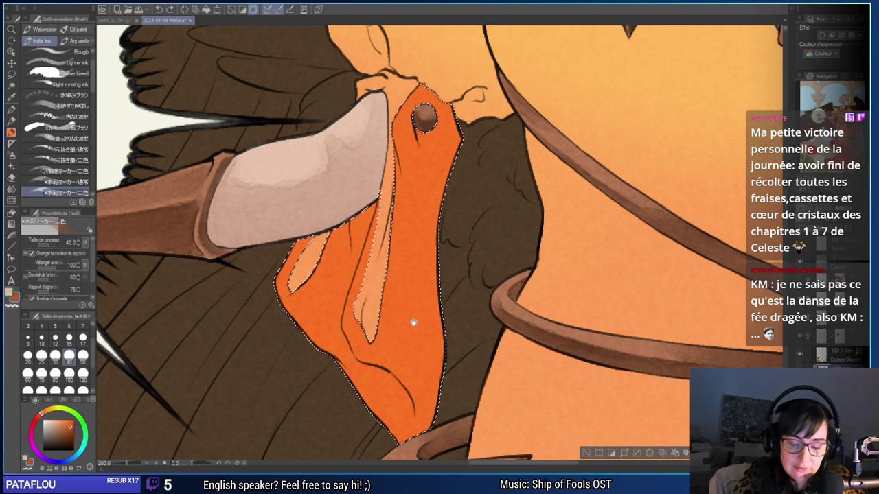
drag(414, 323, 431, 317)
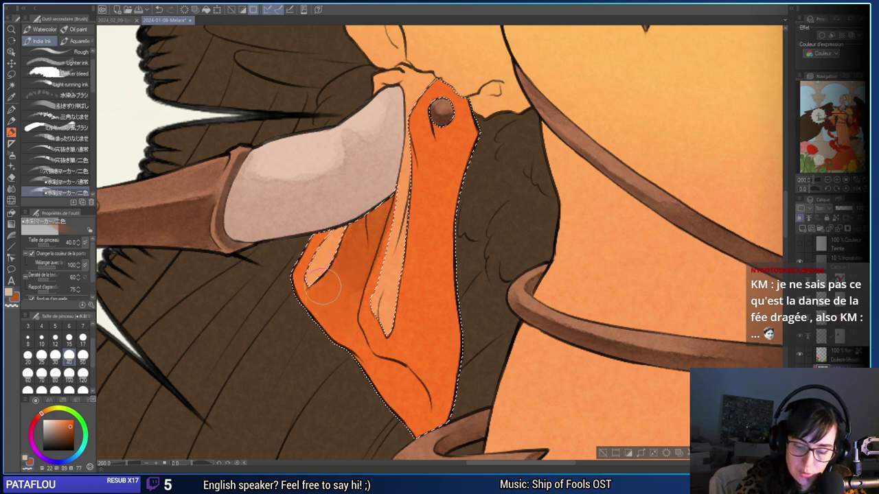
Refine the inner fold's shadow along the crease lines with the marker at size 15 and the Hard eraser.
click(70, 338)
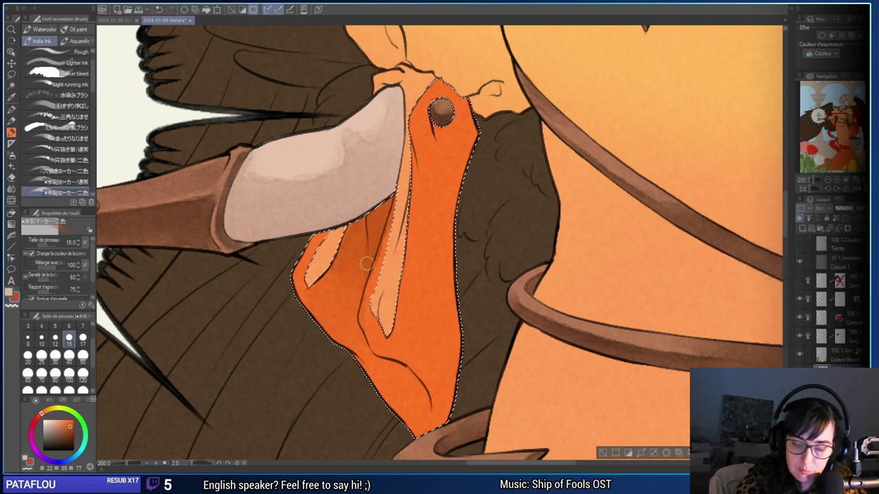
drag(414, 304, 421, 329)
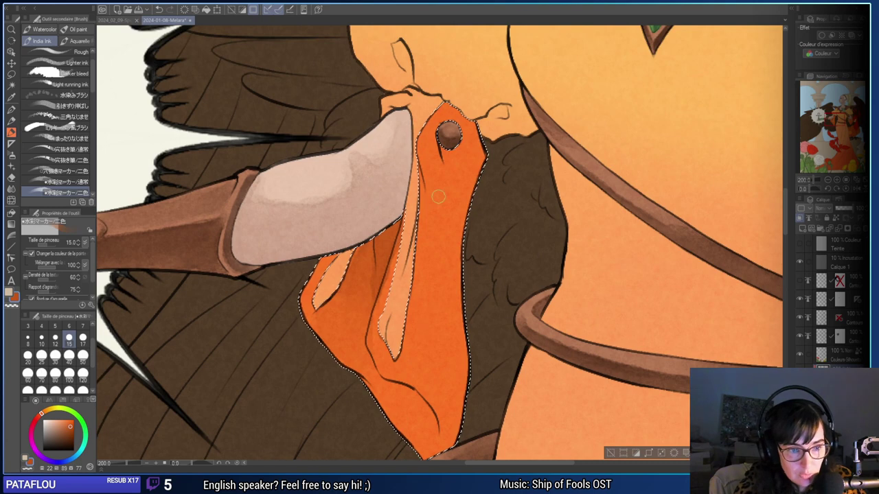
key(e)
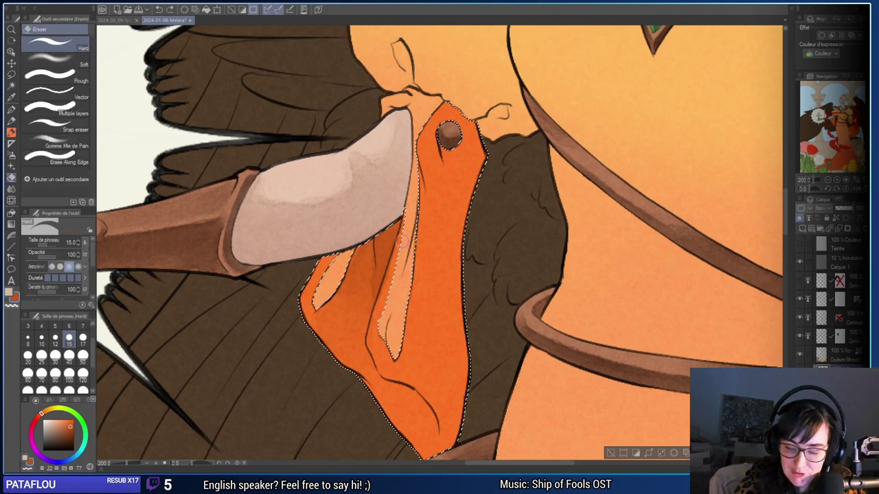
drag(371, 345, 374, 357)
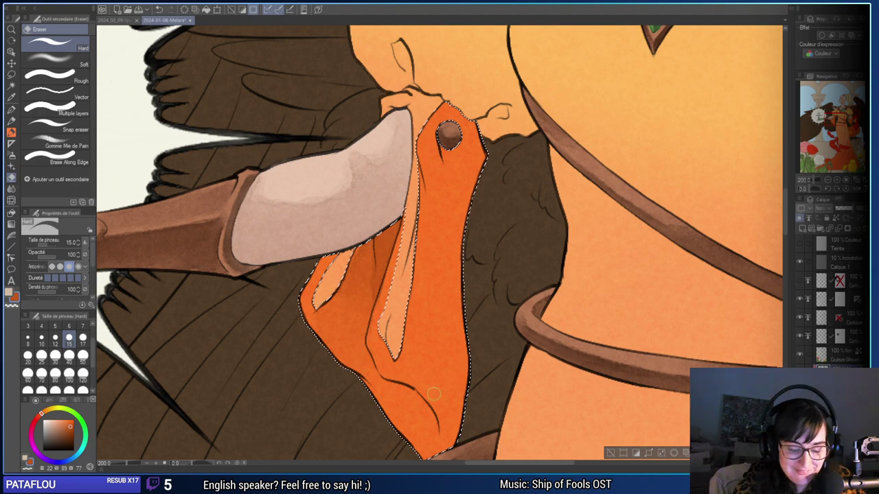
drag(435, 395, 437, 363)
Shade the sleeve's lower fold beneath the bottom crease in dark orange with the two-colour marker at size 80.
key(b)
click(56, 372)
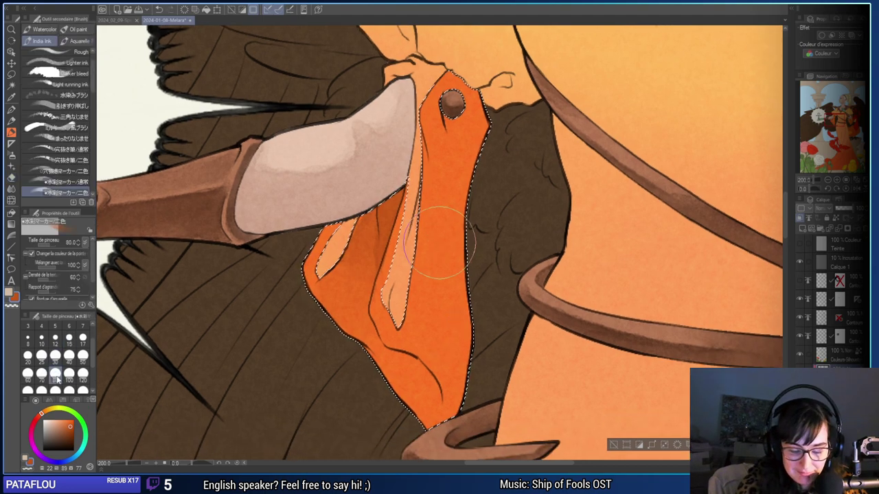
drag(381, 327, 378, 337)
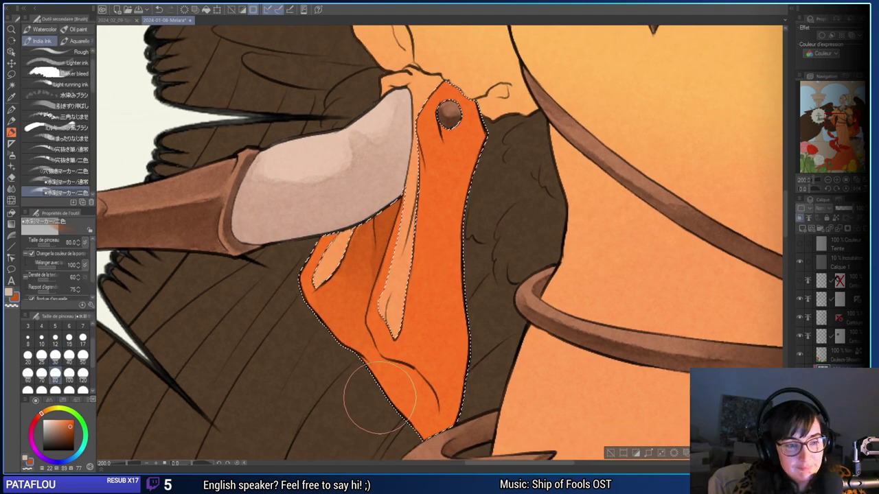
drag(445, 349, 425, 327)
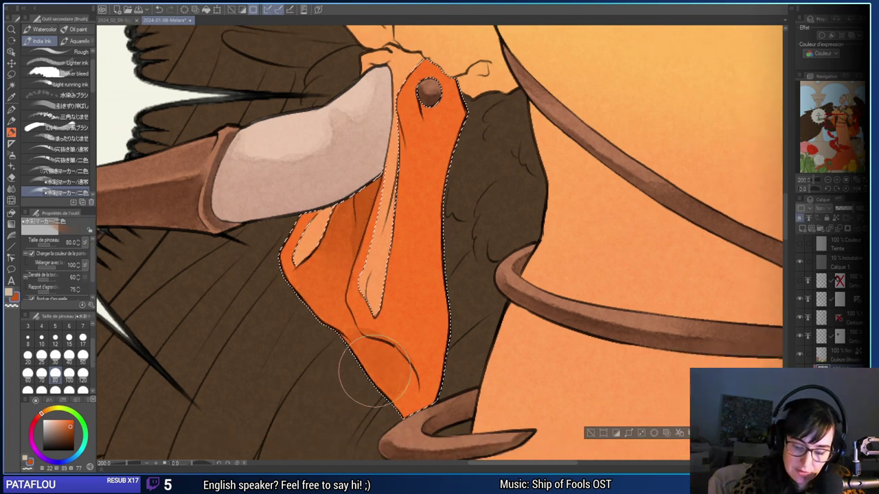
Darken the sleeve's inner fold between the two slits with the two-colour marker at size 40.
click(69, 355)
mouse_move(339, 346)
mouse_down()
mouse_move(382, 359)
mouse_move(402, 403)
mouse_move(403, 379)
mouse_move(409, 404)
mouse_move(369, 351)
mouse_up()
mouse_move(325, 295)
mouse_down()
mouse_move(331, 320)
mouse_move(300, 295)
mouse_move(376, 359)
mouse_move(339, 304)
mouse_move(349, 223)
mouse_move(335, 282)
mouse_move(339, 298)
mouse_move(353, 209)
mouse_move(337, 305)
mouse_up()
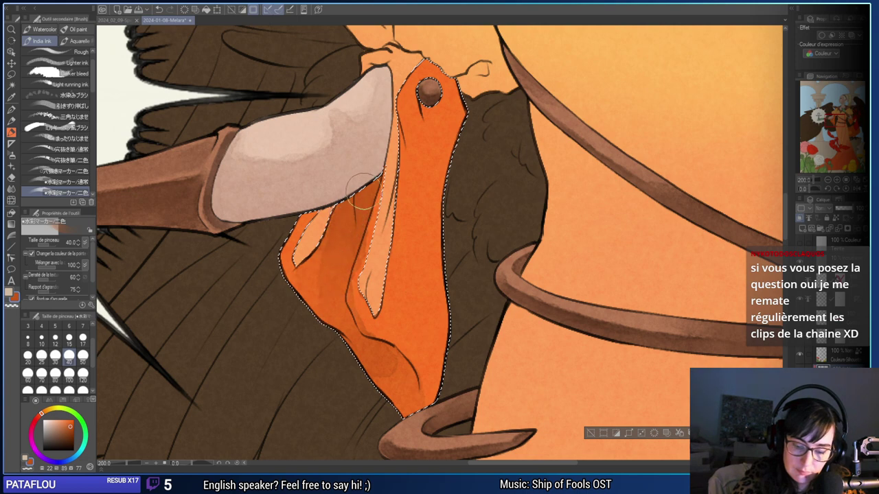
mouse_move(364, 189)
mouse_down()
mouse_move(321, 281)
mouse_move(331, 307)
mouse_move(309, 282)
mouse_move(337, 263)
mouse_move(307, 280)
mouse_move(344, 322)
mouse_up()
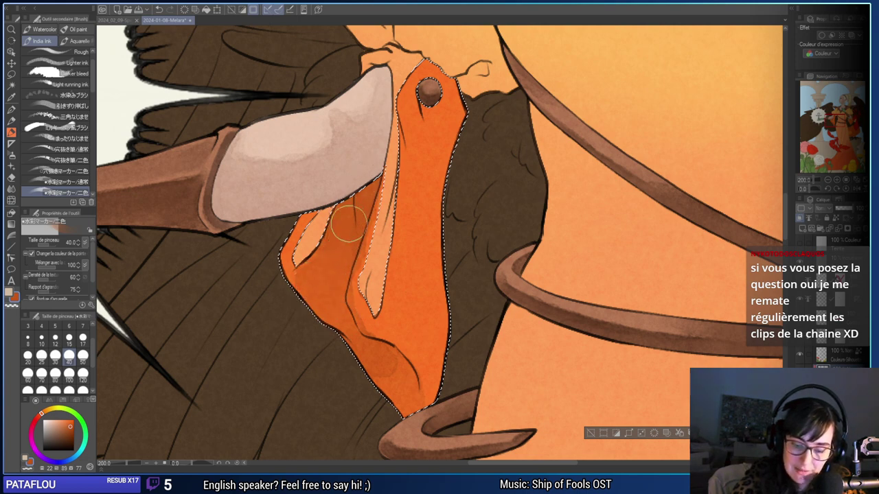
mouse_move(349, 223)
mouse_down()
mouse_move(366, 179)
mouse_move(344, 250)
mouse_move(368, 176)
mouse_move(340, 268)
mouse_move(368, 351)
mouse_move(345, 232)
mouse_move(374, 181)
mouse_move(375, 216)
mouse_move(376, 179)
mouse_up()
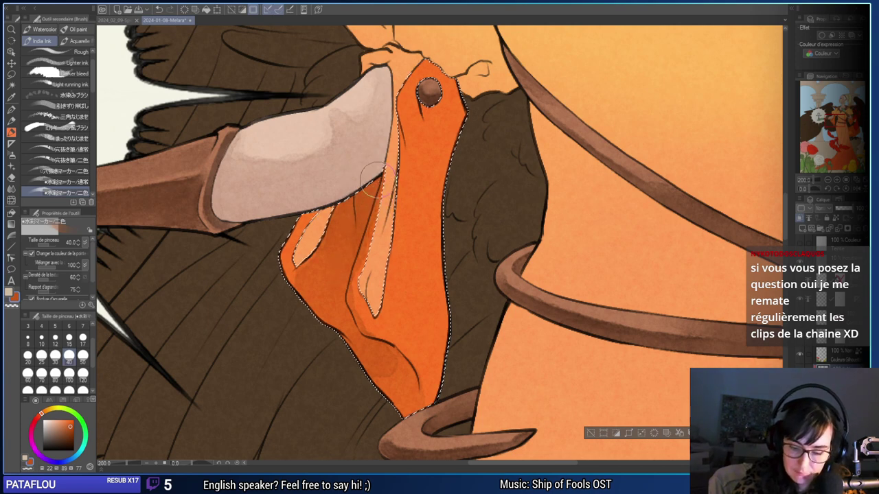
drag(375, 248, 390, 259)
Refine the inner fold's shadow edges with the marker at sizes 17, 25 and 15 and the Hard eraser.
click(82, 337)
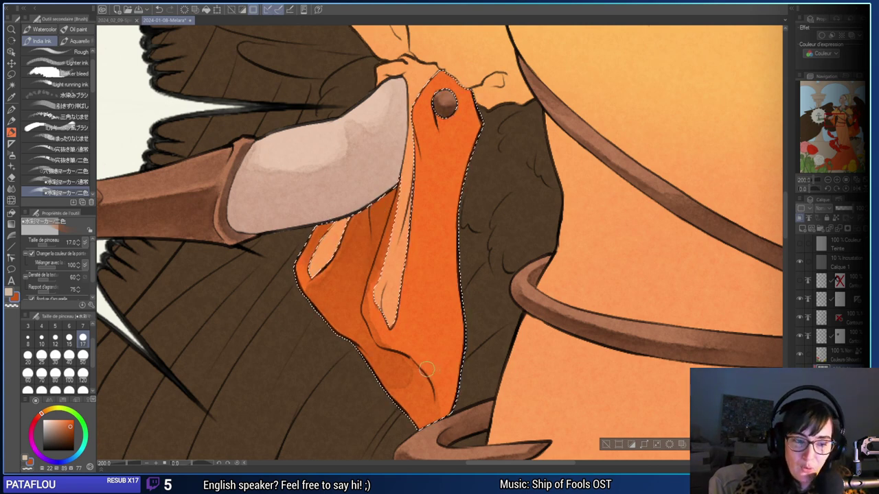
mouse_move(433, 394)
mouse_down()
mouse_move(414, 354)
mouse_move(382, 353)
mouse_move(373, 401)
mouse_up()
click(41, 357)
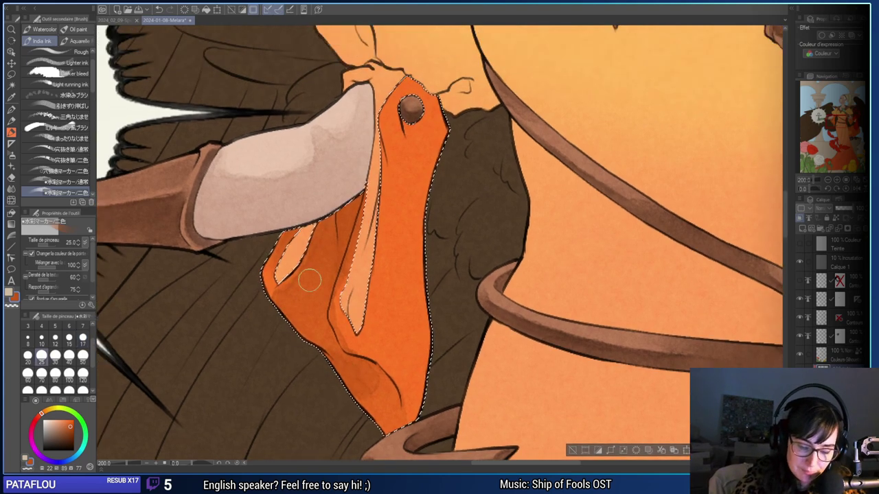
key(e)
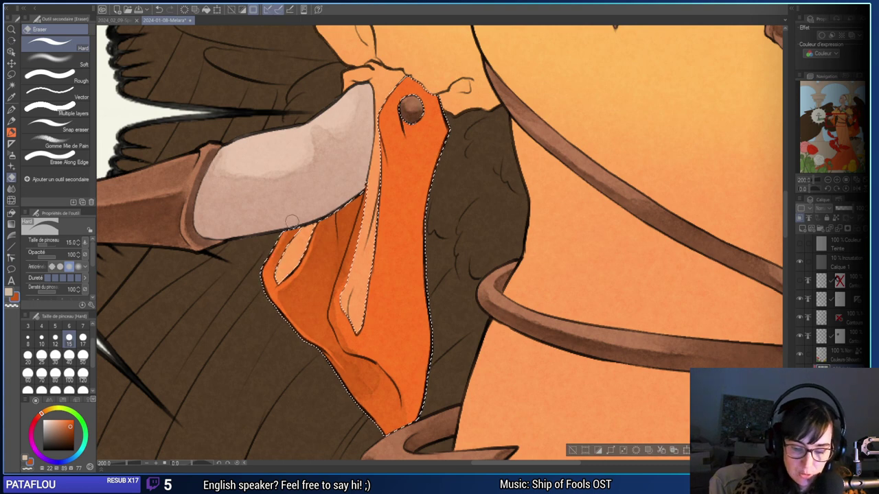
key(b)
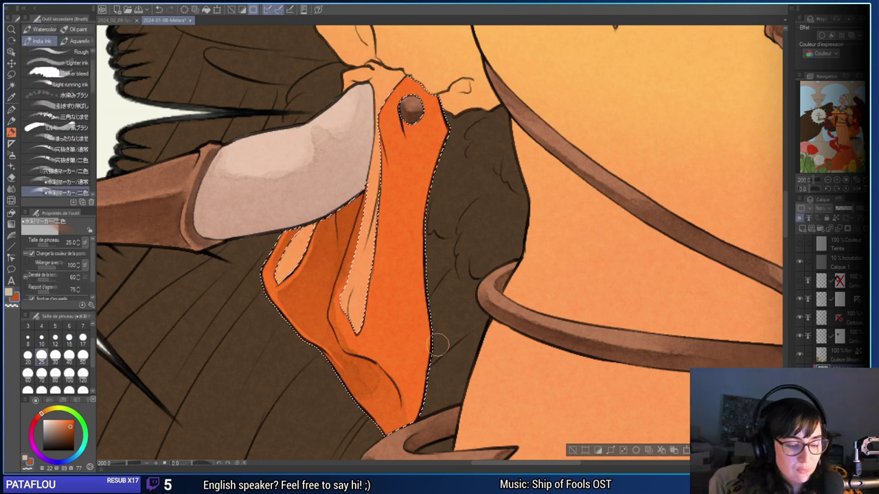
drag(398, 308, 415, 304)
click(69, 338)
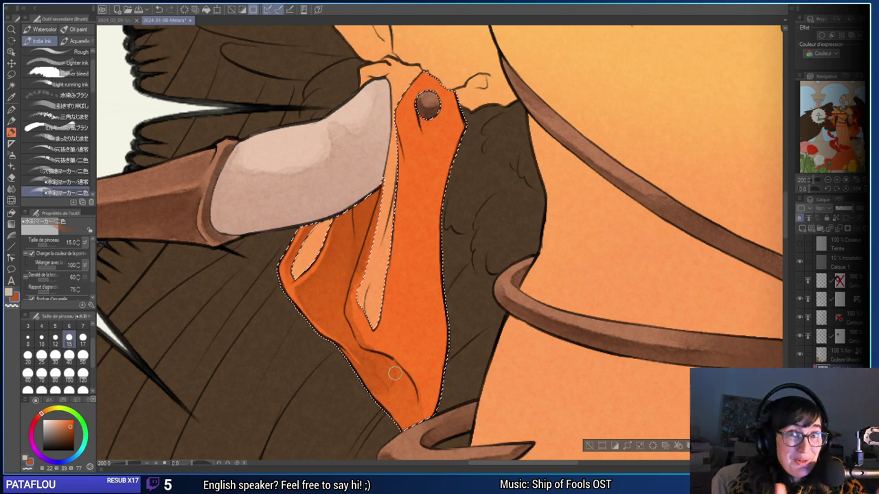
Deepen the shadows of the inner and lower folds at size 30, and refine them along the crease at size 15.
click(55, 356)
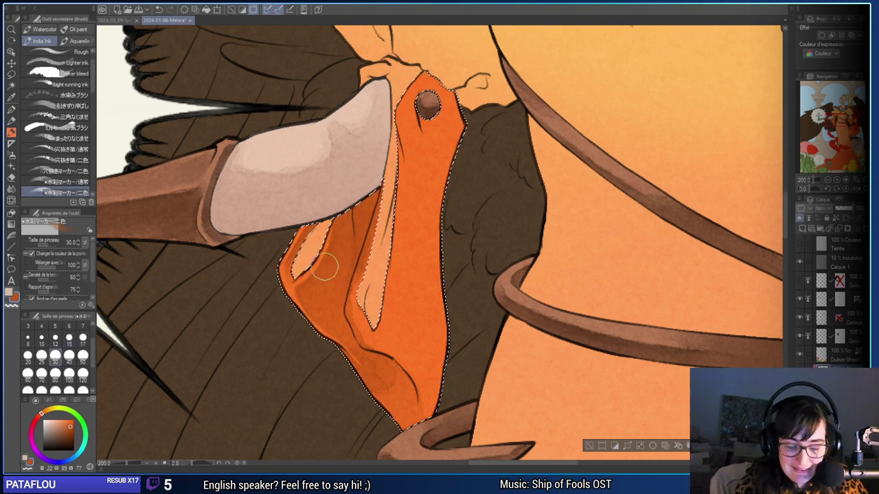
drag(517, 330, 469, 313)
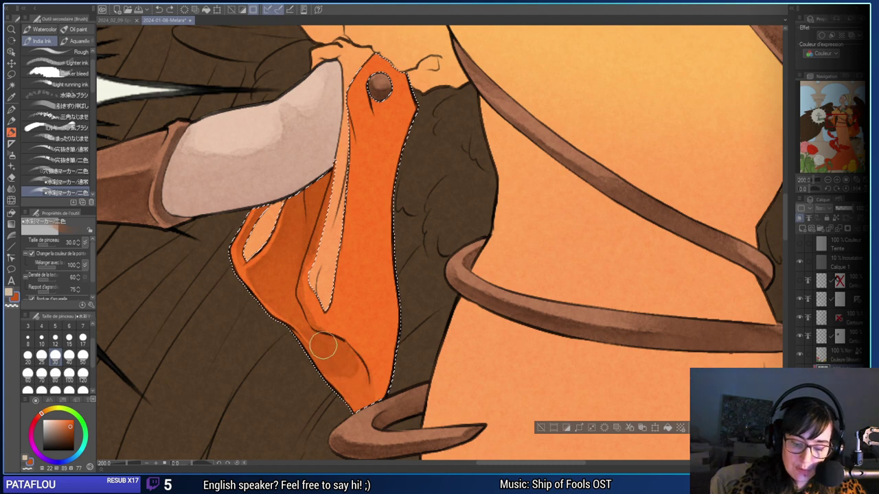
key(bracketleft)
key(bracketleft)
key(bracketleft)
key(bracketleft)
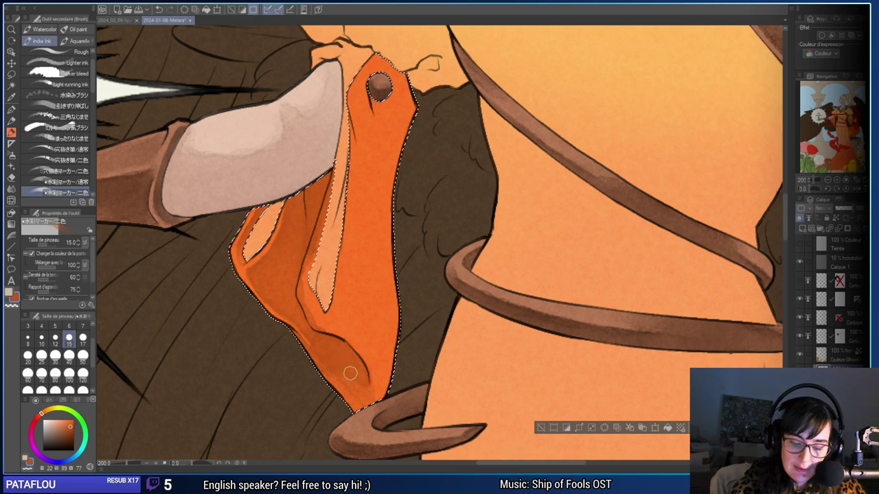
drag(517, 265, 574, 276)
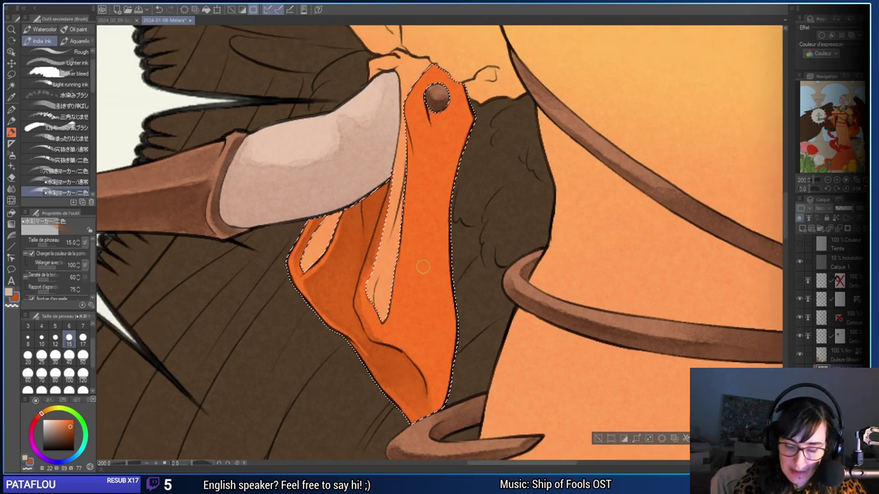
drag(532, 304, 502, 347)
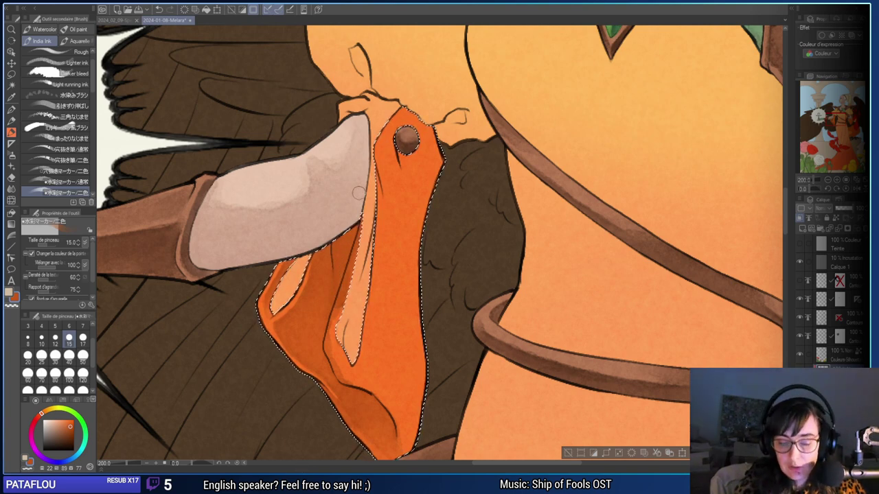
drag(488, 373, 482, 352)
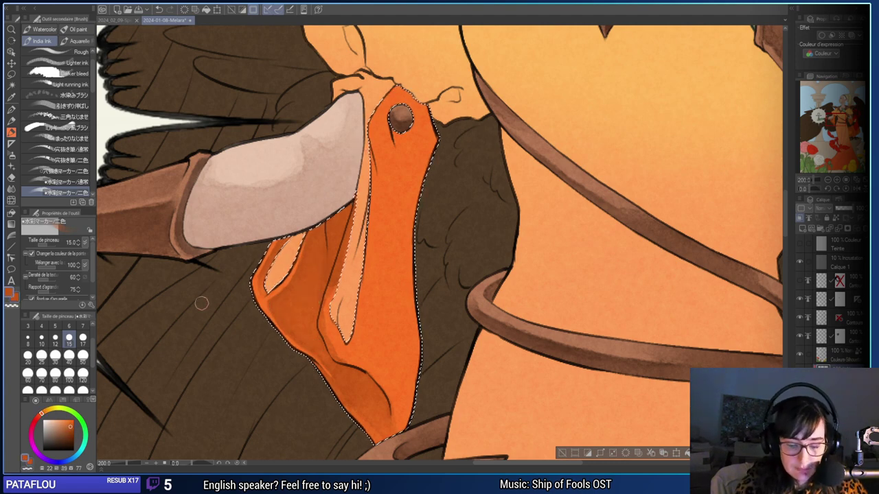
Choose a darker orange and clean the shadow beside the long slit with the Hard eraser at size 15.
click(71, 429)
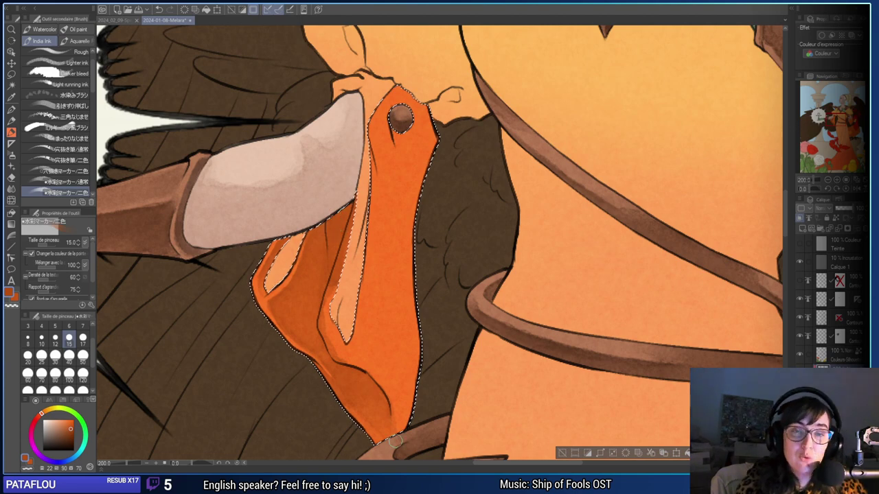
key(e)
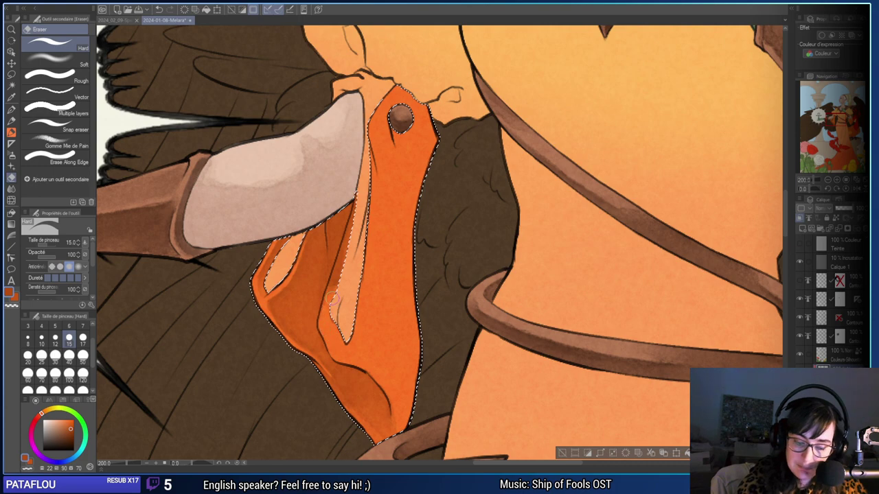
drag(333, 298, 337, 270)
drag(328, 315, 350, 246)
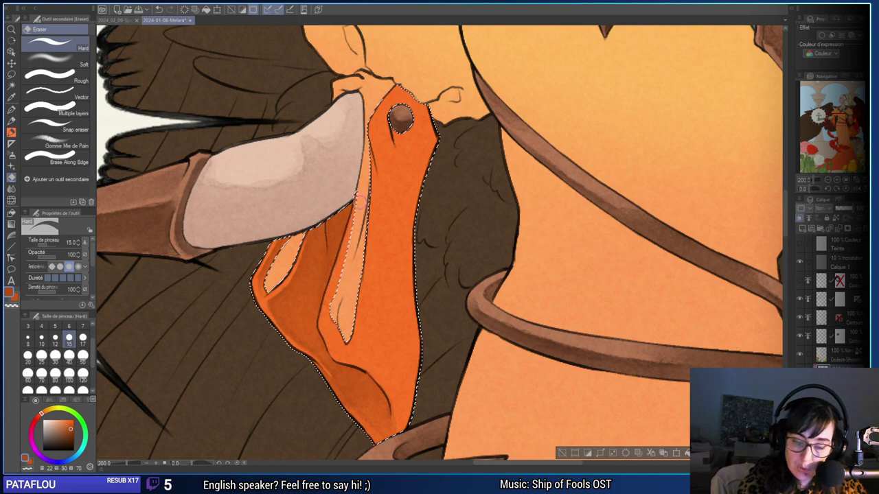
mouse_move(388, 337)
mouse_down()
mouse_move(431, 344)
mouse_move(417, 357)
mouse_move(386, 303)
mouse_up()
Sample the sleeve's orange and refine the shadow around the slit's tip and lower fold with the size 15 marker and Hard eraser.
key(b)
alt+click(385, 333)
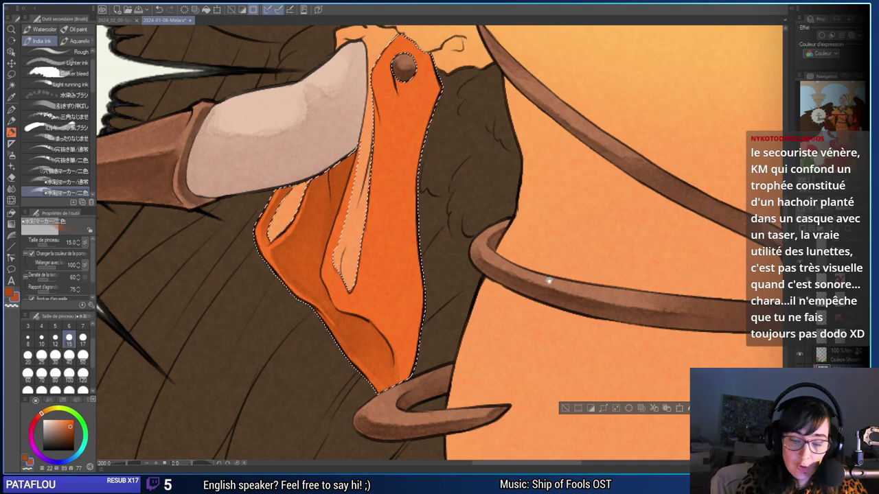
mouse_move(603, 302)
mouse_down()
mouse_move(574, 287)
mouse_move(558, 297)
mouse_move(567, 367)
mouse_move(579, 335)
mouse_up()
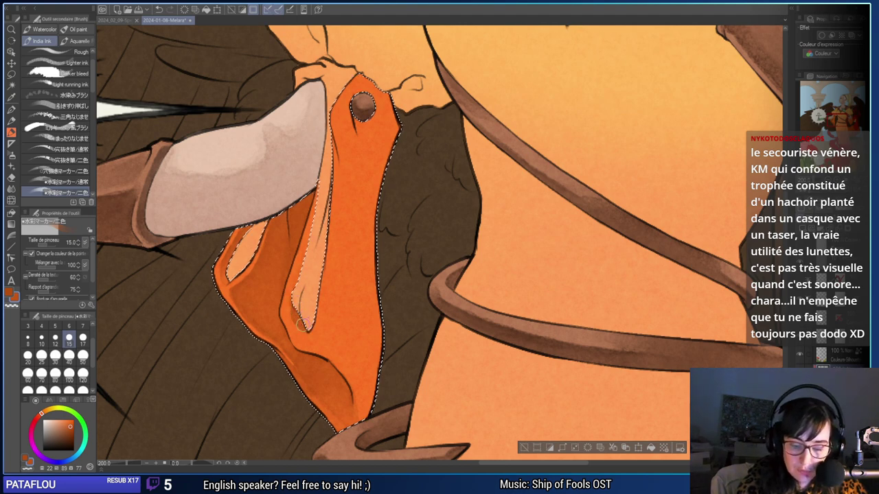
mouse_move(402, 345)
mouse_down()
mouse_move(390, 300)
mouse_move(408, 339)
mouse_move(404, 353)
mouse_move(402, 318)
mouse_move(421, 287)
mouse_move(386, 312)
mouse_up()
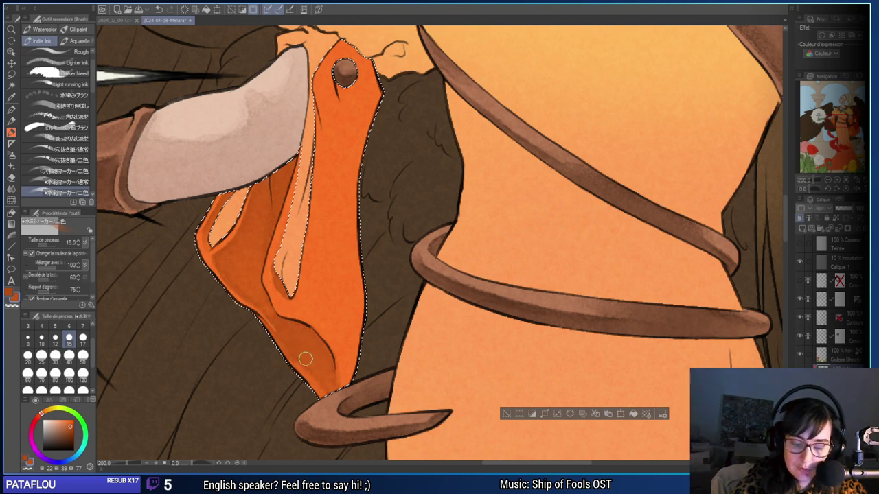
key(e)
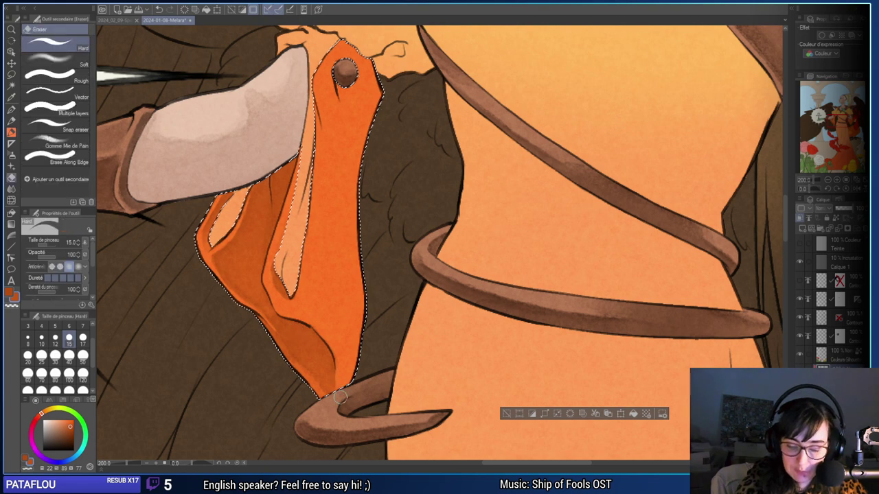
key(b)
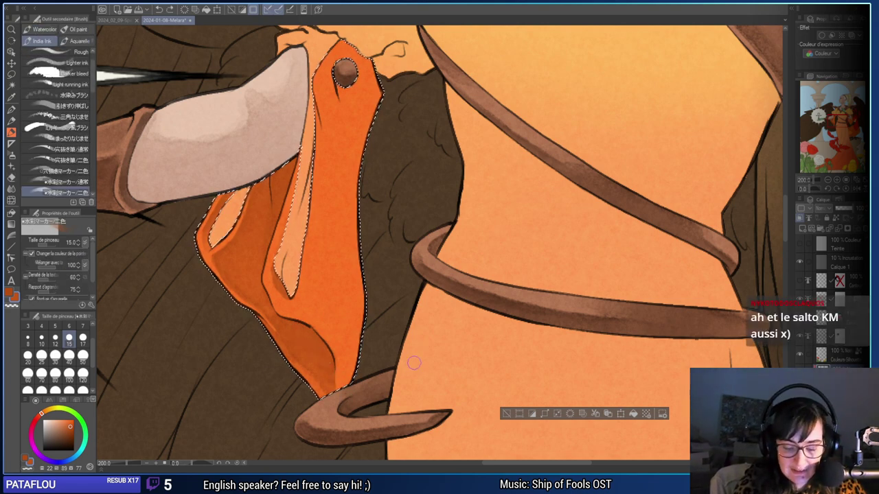
Undo the last stroke, sample the fold's orange and deepen the inner fold's shadow below the small slit at size 15.
key(ctrl+z)
drag(396, 323, 408, 385)
alt+click(252, 340)
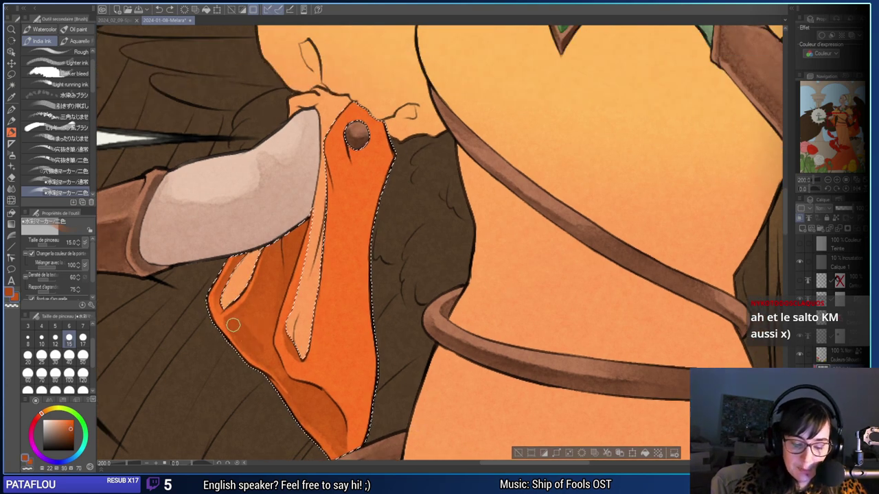
drag(236, 320, 263, 347)
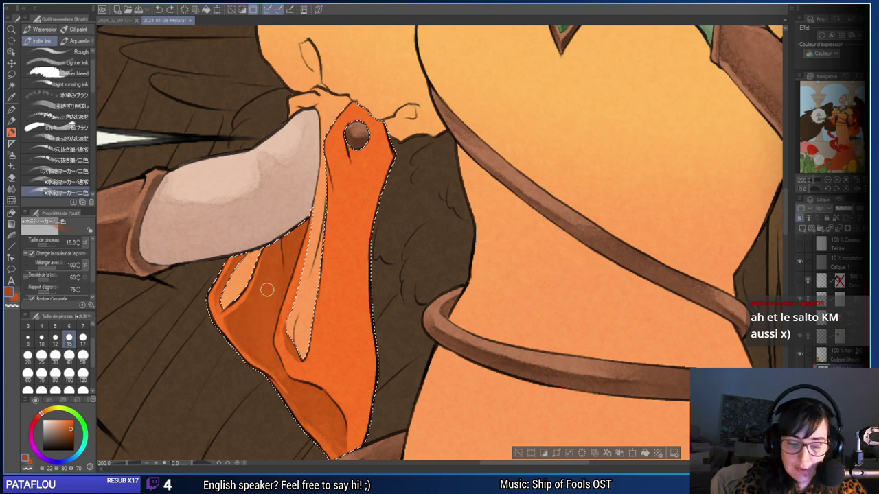
key(e)
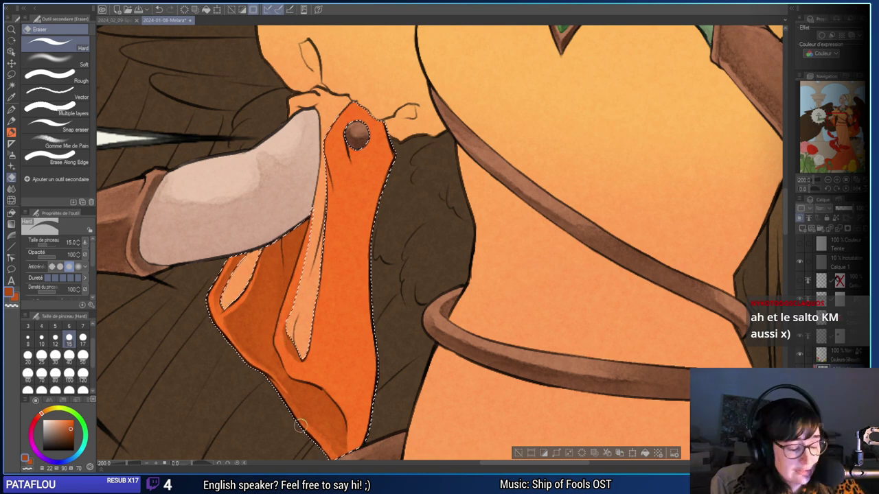
key(b)
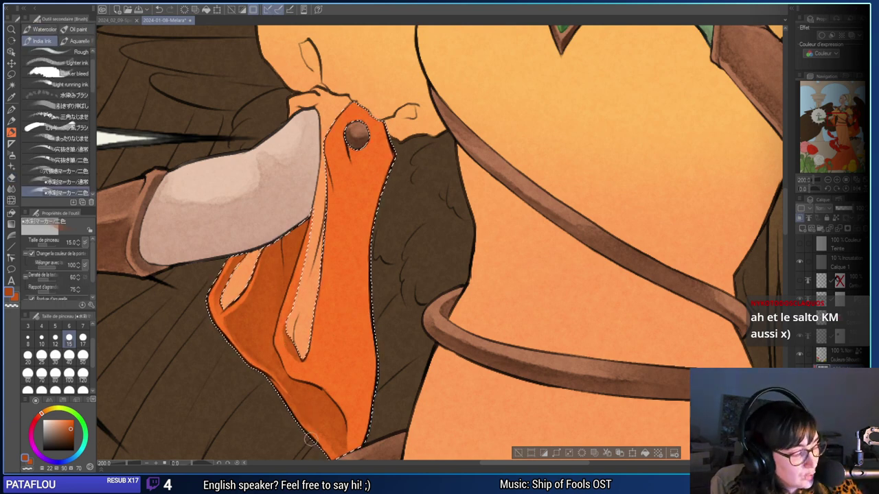
Sample a dark orange and shade the front panel's outer side with the two-colour marker at sizes 30 and 25, undoing one stroke.
alt+click(313, 443)
drag(512, 350, 485, 337)
drag(467, 401, 491, 379)
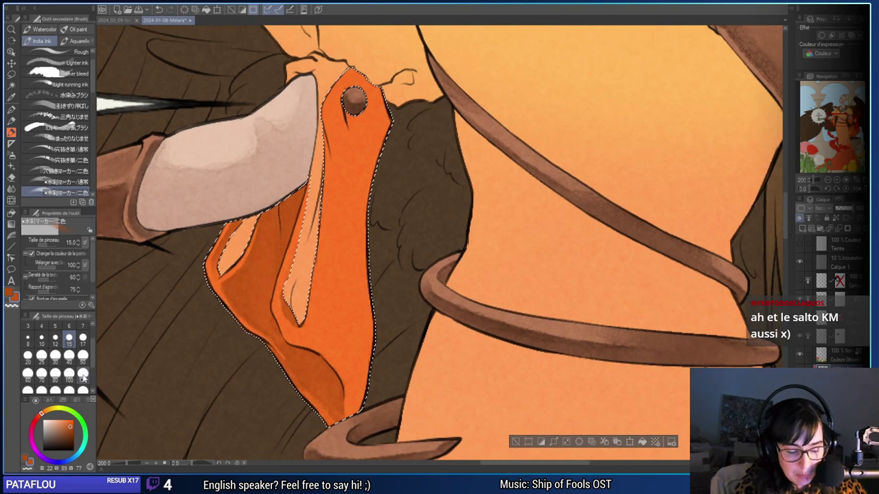
click(55, 375)
click(56, 357)
drag(136, 356, 191, 355)
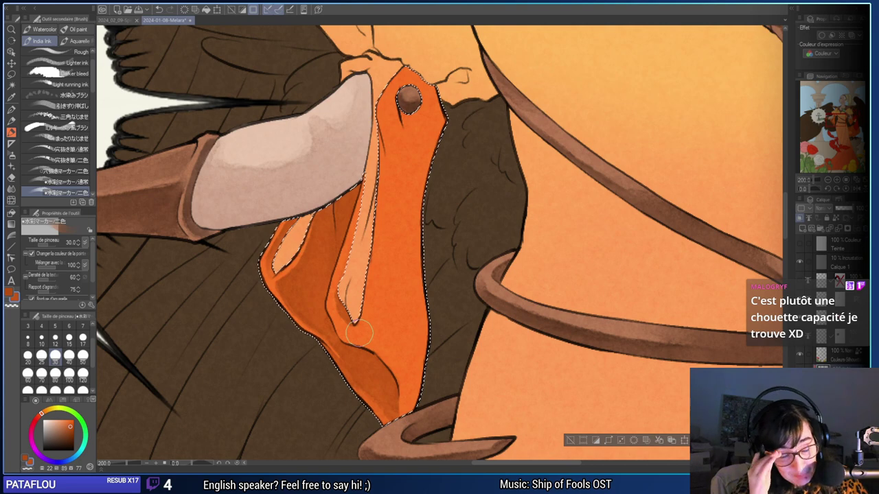
drag(490, 358, 491, 358)
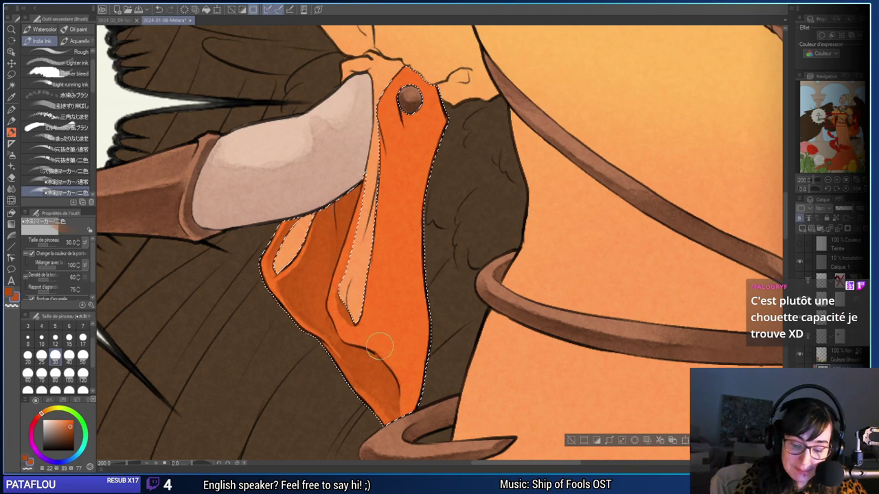
mouse_move(400, 350)
mouse_down()
mouse_move(400, 325)
mouse_move(403, 346)
mouse_move(399, 268)
mouse_move(410, 376)
mouse_up()
click(42, 355)
key(ctrl+z)
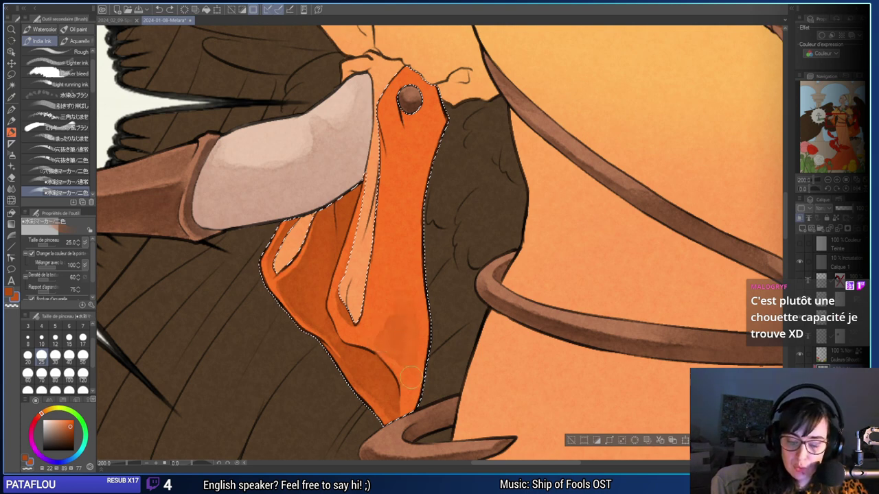
mouse_move(383, 338)
mouse_down()
mouse_move(407, 290)
mouse_move(417, 333)
mouse_up()
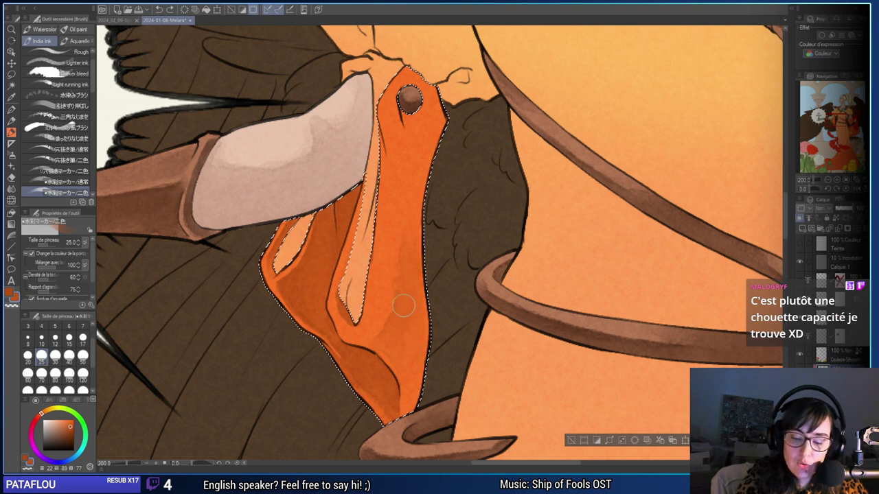
mouse_move(414, 204)
mouse_down()
mouse_move(401, 315)
mouse_move(392, 333)
mouse_move(374, 340)
mouse_move(407, 370)
mouse_move(392, 345)
mouse_move(412, 187)
mouse_up()
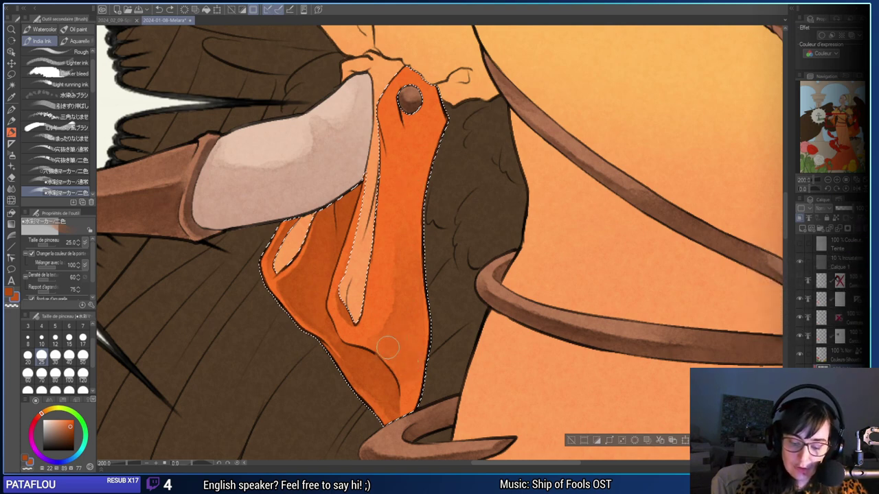
Shade the front panel's outer side with the two-colour marker at size 25 and refine the lower fold at sizes 17, 12 and 8, undoing one stroke.
mouse_move(413, 402)
mouse_down()
mouse_move(417, 234)
mouse_move(433, 148)
mouse_up()
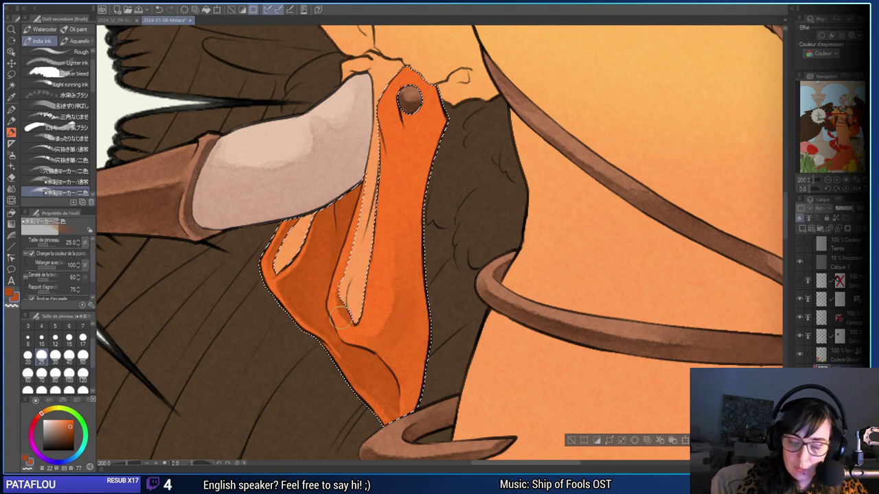
click(82, 338)
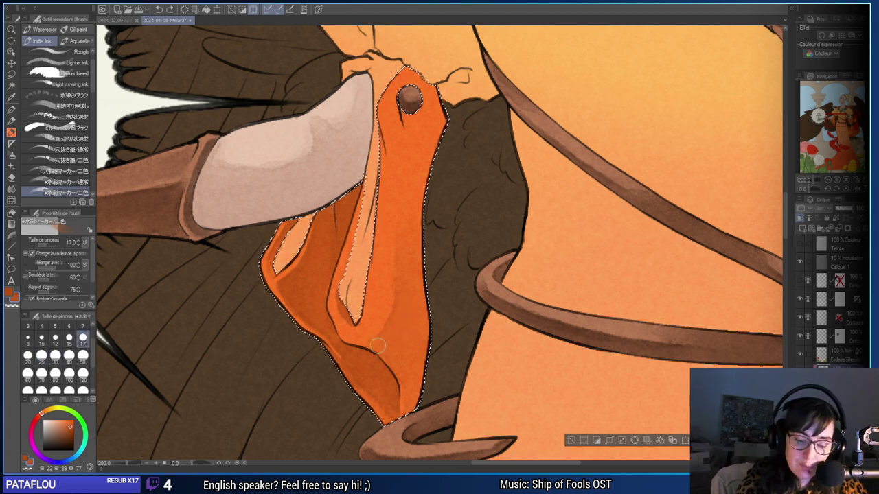
key(bracketleft)
key(bracketleft)
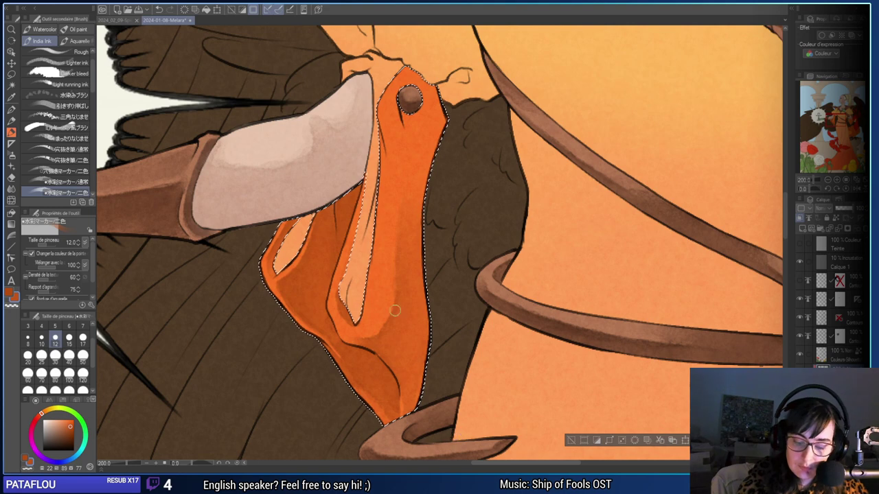
click(27, 338)
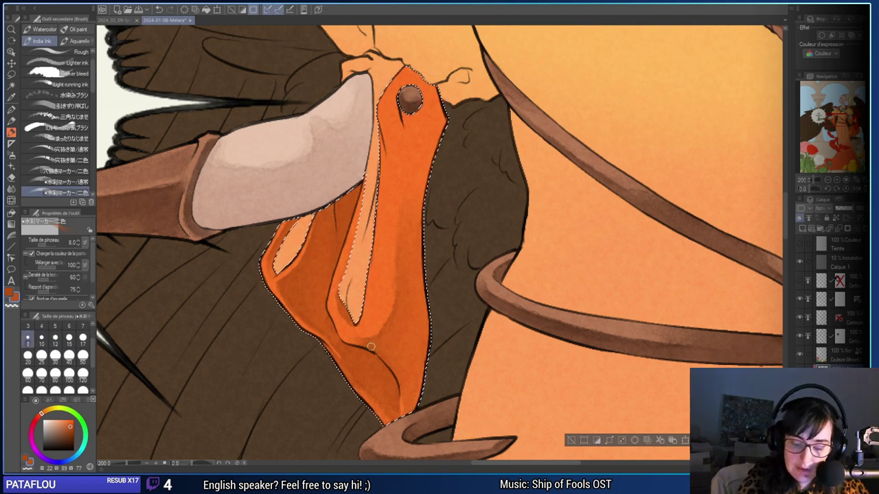
key(ctrl+z)
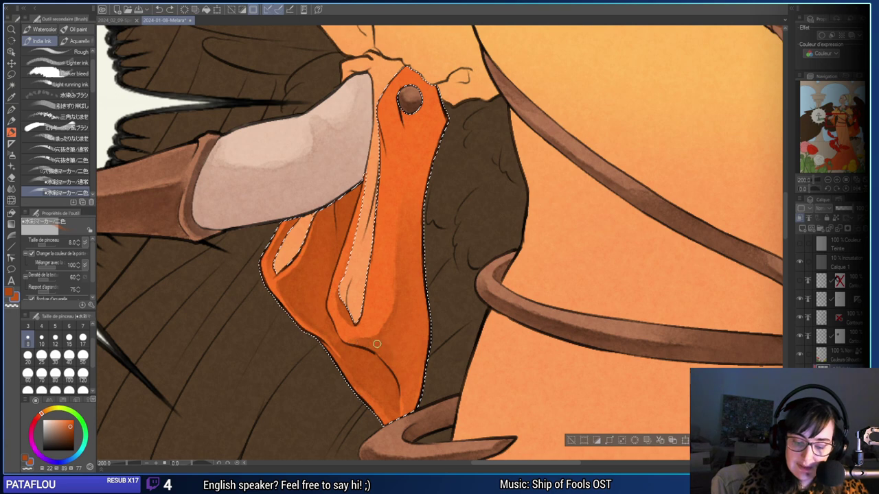
Darken the front panel's lower outer side at sizes 30 and 40 and refine the shadow near the sleeve's tip at sizes 15 and 8.
click(55, 356)
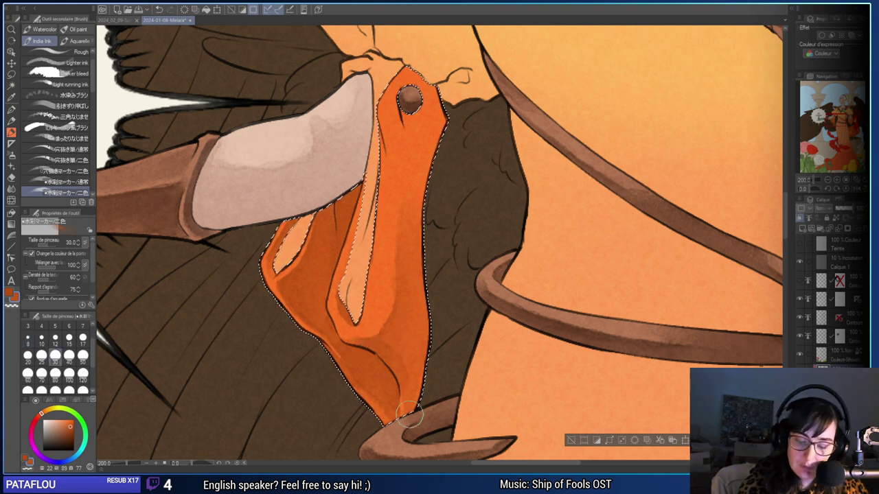
click(68, 355)
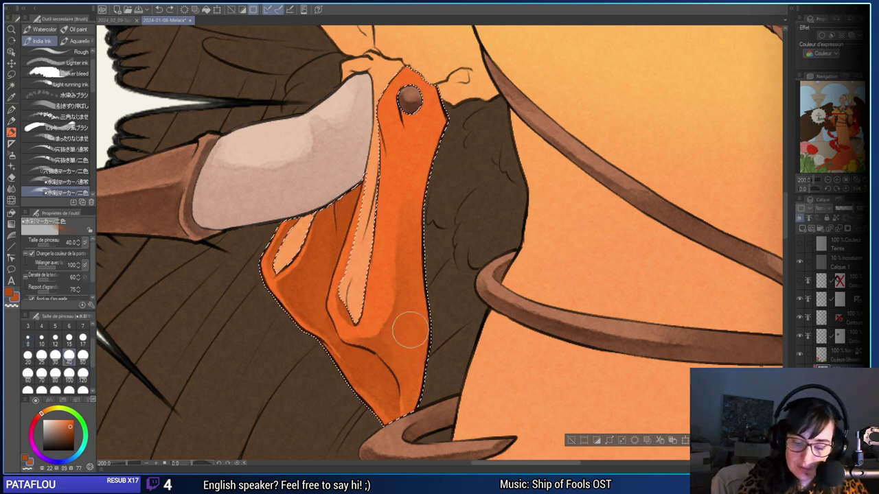
drag(410, 330, 428, 377)
drag(485, 317, 444, 332)
click(68, 338)
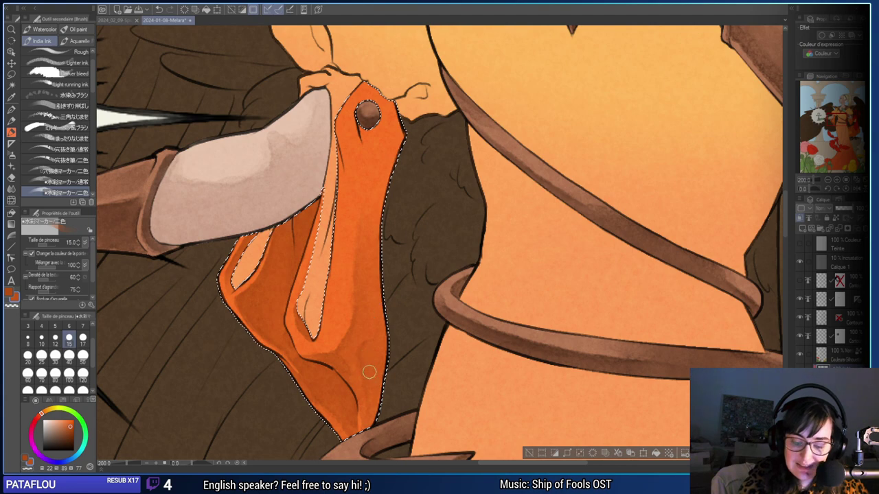
click(28, 339)
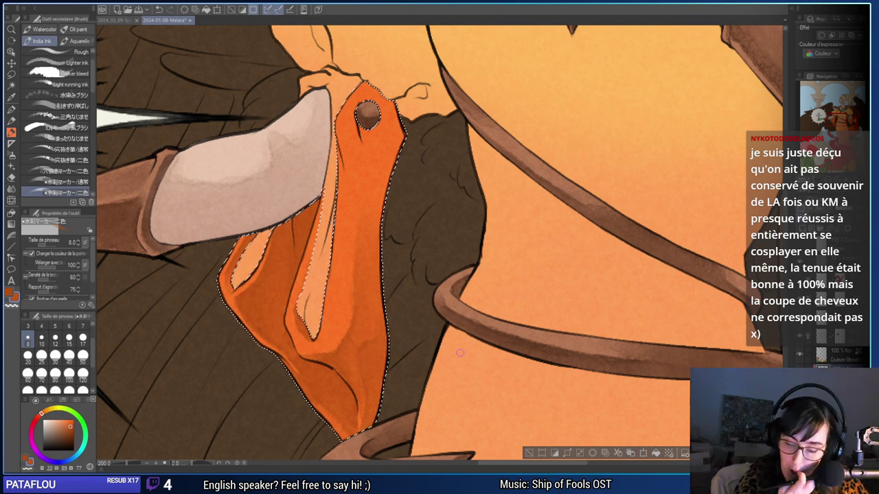
Sample the sleeve's orange tones and refine the front panel's shadow beside the long slit at size 8.
drag(412, 302, 446, 335)
alt+click(342, 261)
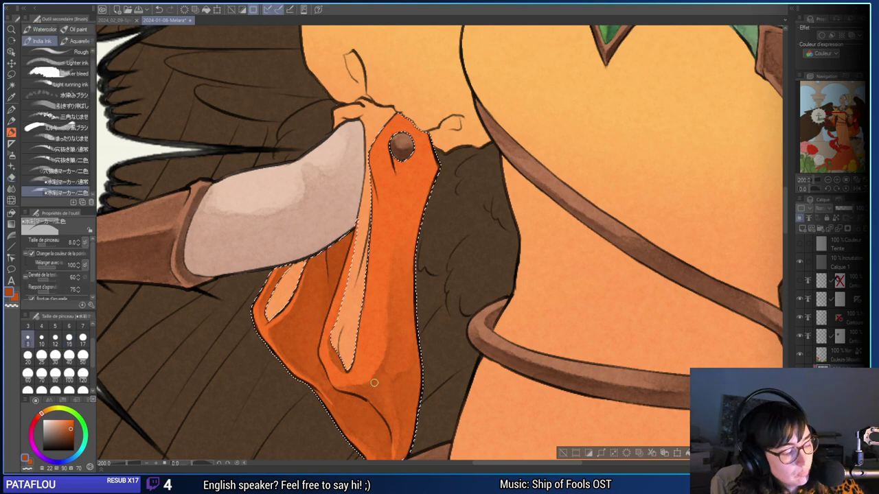
drag(411, 281, 390, 297)
alt+click(390, 296)
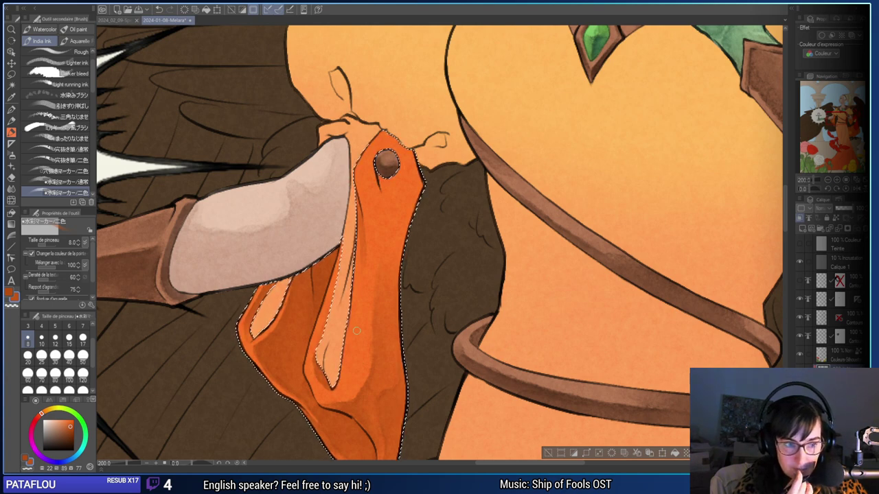
drag(532, 289, 552, 309)
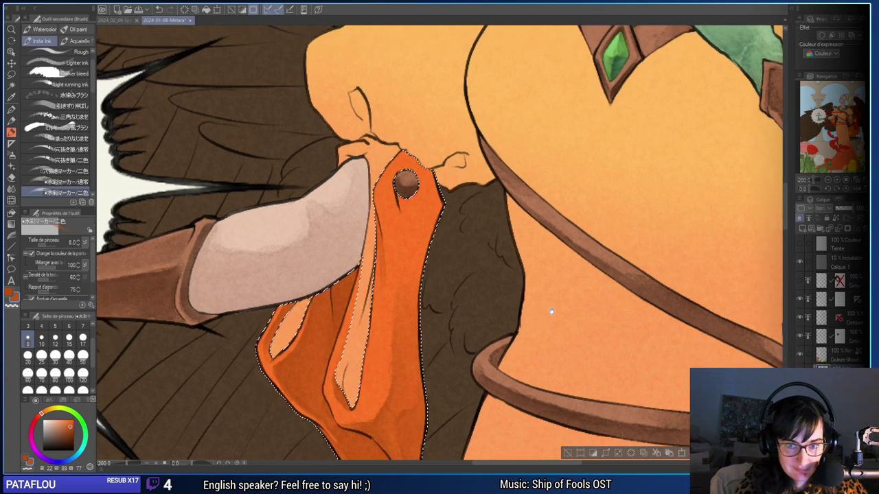
drag(533, 280, 506, 259)
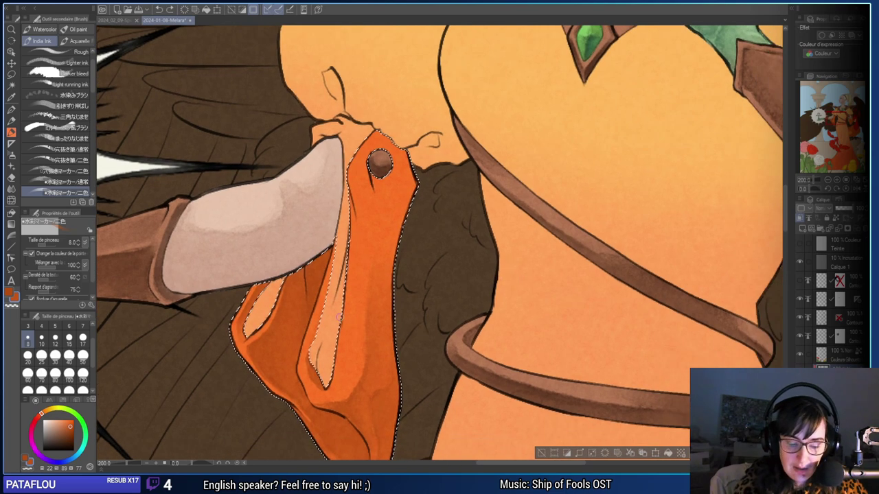
Refine the fold shadow along the long slit's upper edge with the marker at sizes 7, 10 and 15.
click(82, 328)
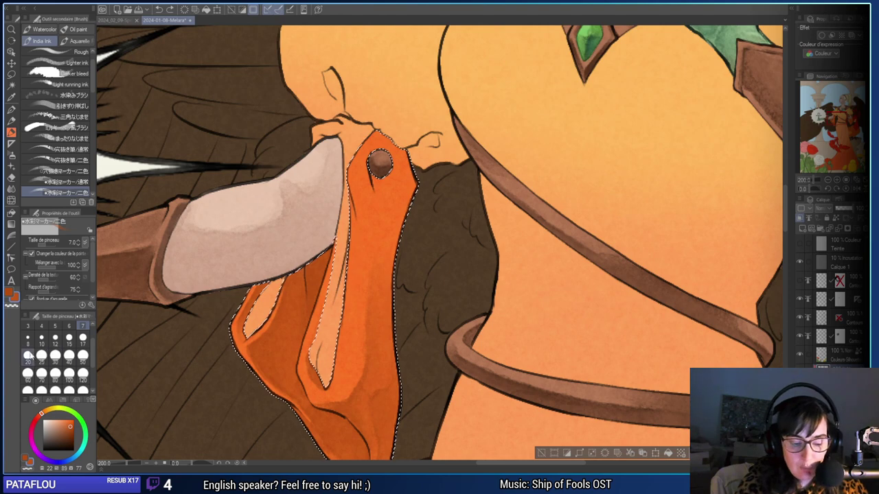
click(41, 337)
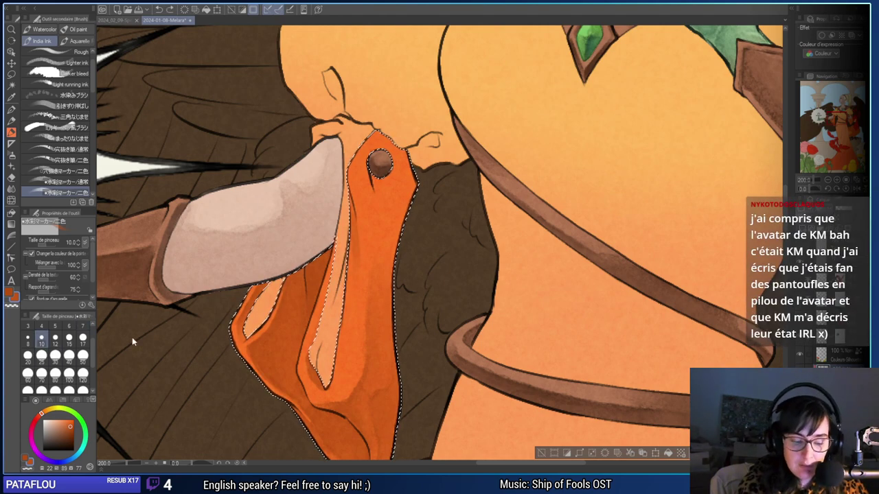
click(80, 328)
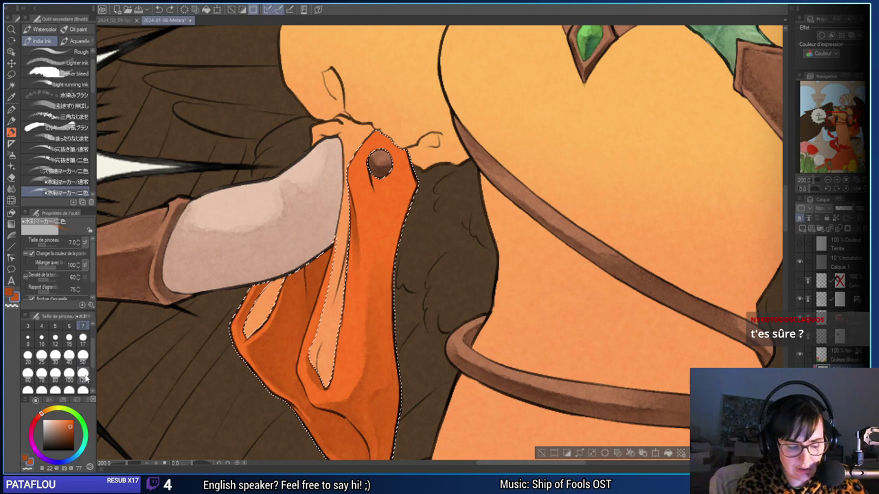
click(69, 337)
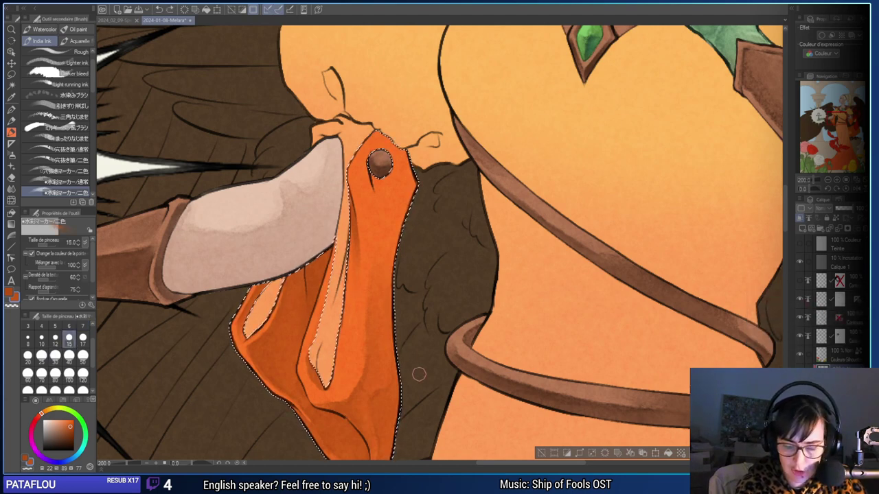
drag(387, 190, 366, 273)
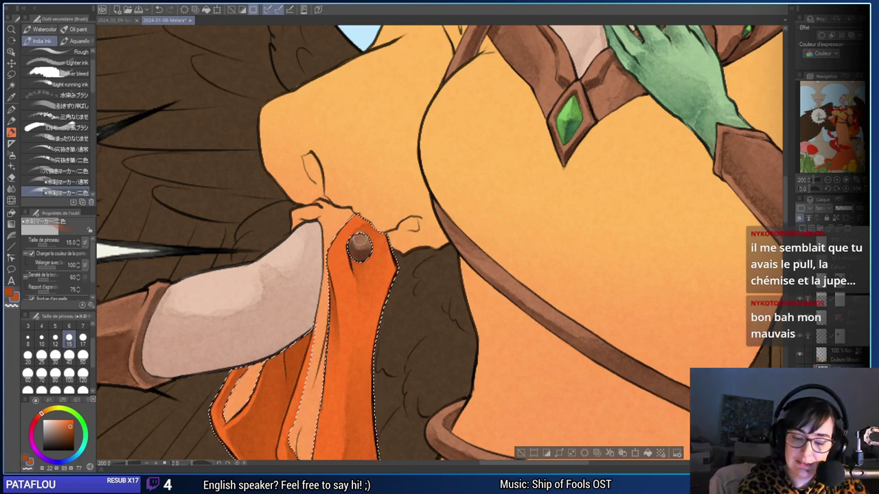
Undo the stroke beside the sleeve's round button and paint a fine shadow beneath the button at size 6.
drag(376, 244, 372, 258)
key(ctrl+z)
key(bracketleft)
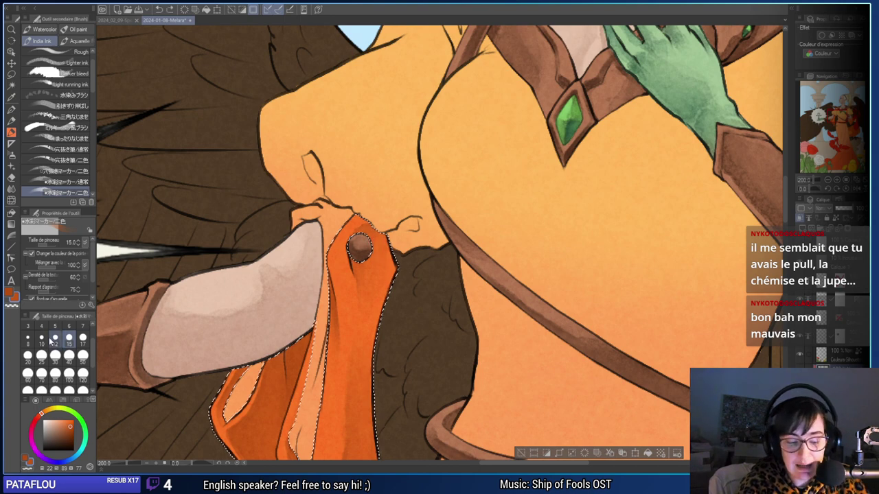
key(bracketleft)
key(bracketleft)
key(bracketleft)
key(bracketleft)
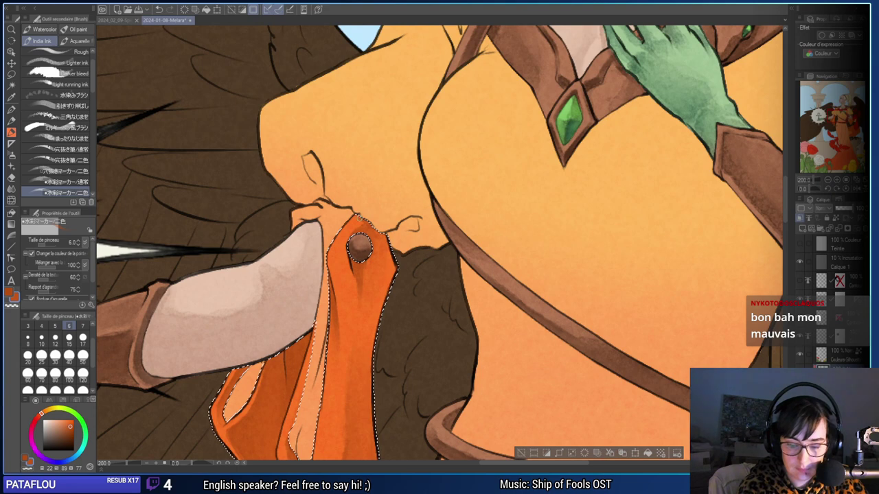
drag(368, 230, 346, 206)
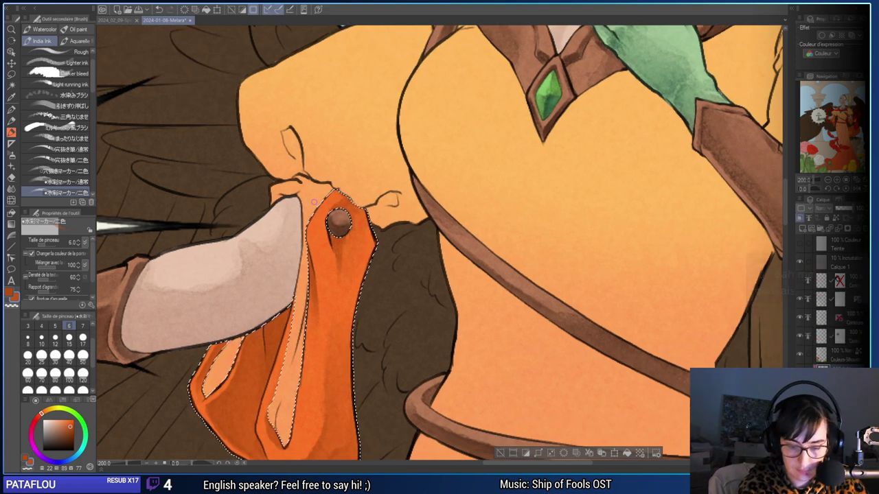
Paint long fold shadows running down the front panel from the button with the marker at sizes 30 and 15.
drag(390, 358, 404, 303)
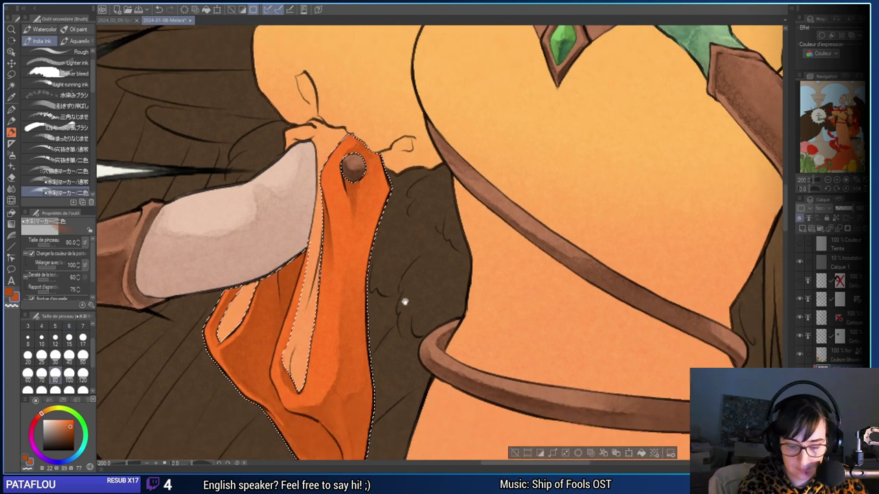
click(56, 356)
key(bracketleft)
key(bracketleft)
key(bracketleft)
key(bracketleft)
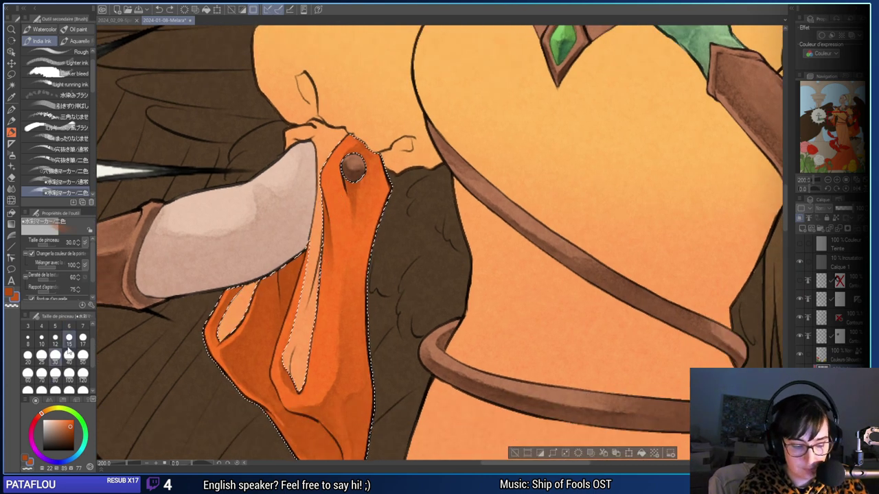
drag(336, 225, 330, 275)
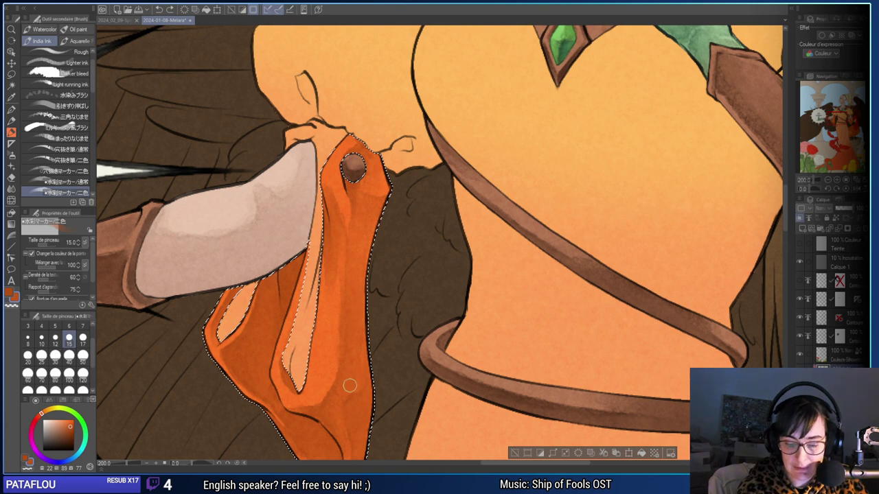
Extend the shadows around the button and down the front panel's outer edge with the two-colour marker at size 15.
drag(473, 291, 517, 346)
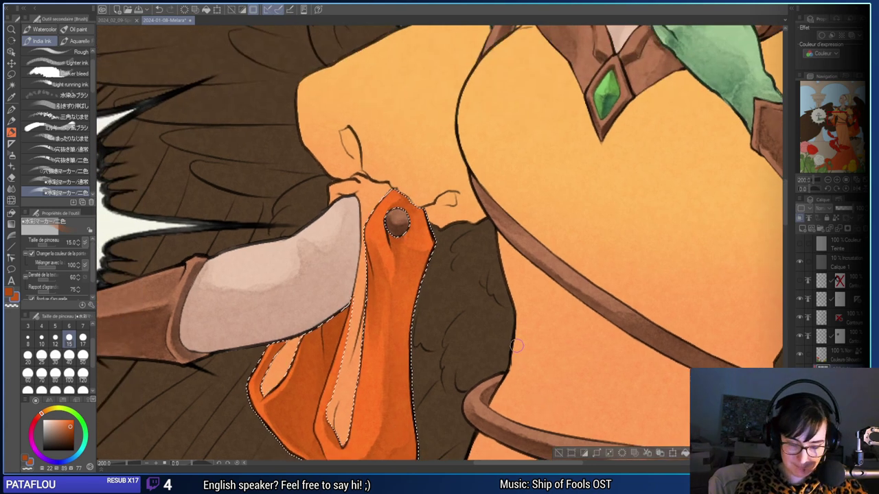
key(e)
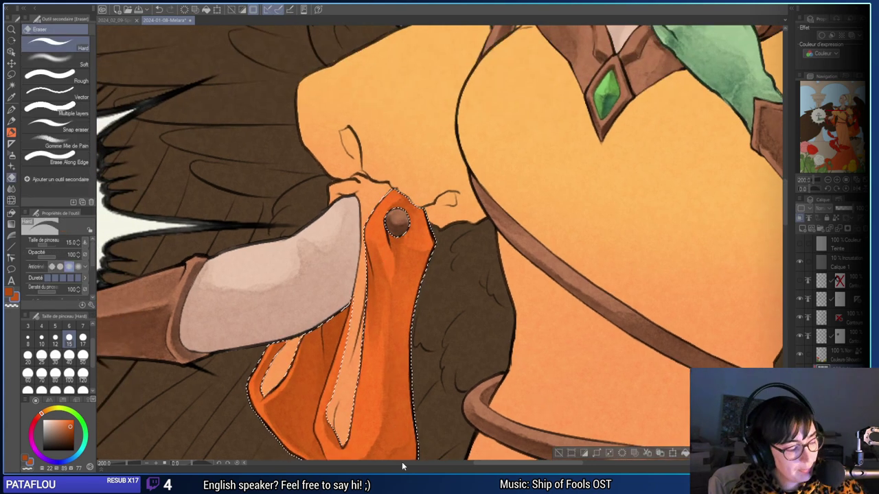
key(b)
drag(451, 311, 430, 287)
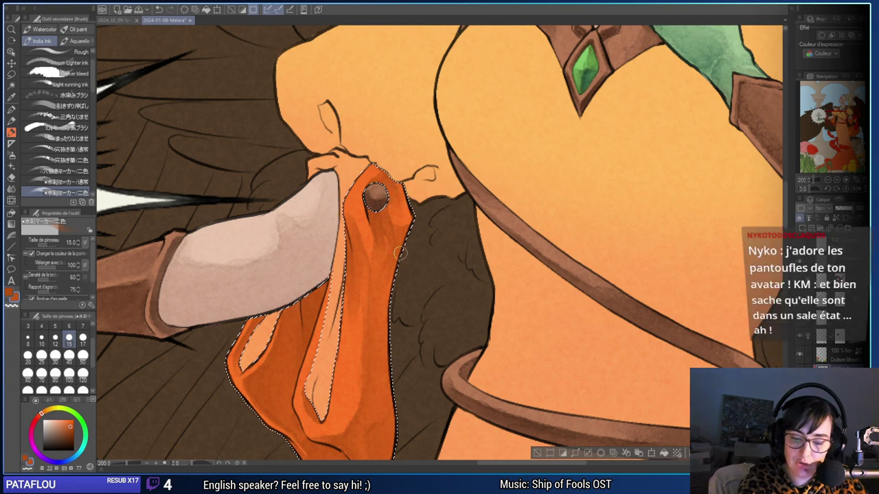
scroll(506, 208, down, 3)
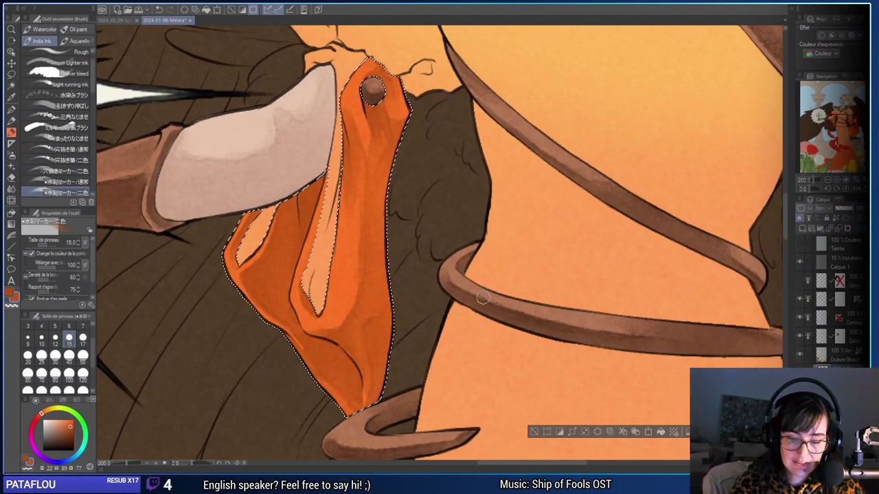
drag(459, 227, 499, 265)
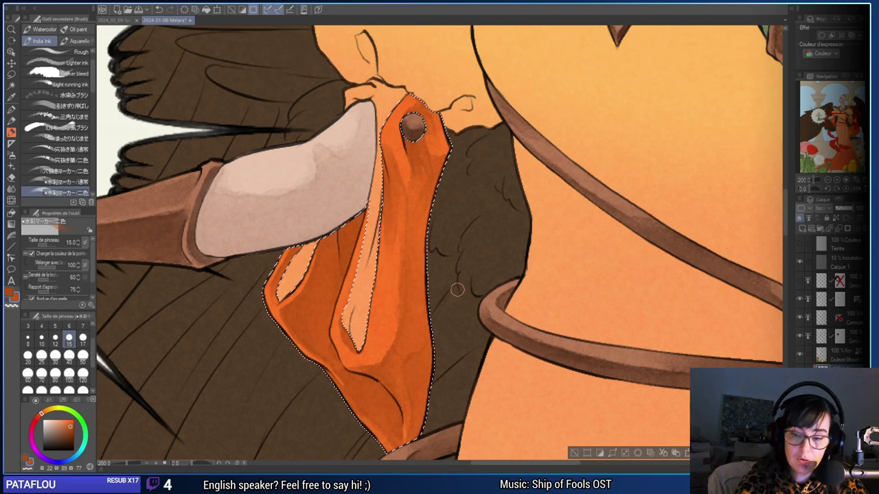
Sample a darker orange and deepen the inner fold's shadow between the two slits, reducing the marker from size 40 to 20.
drag(404, 316, 409, 309)
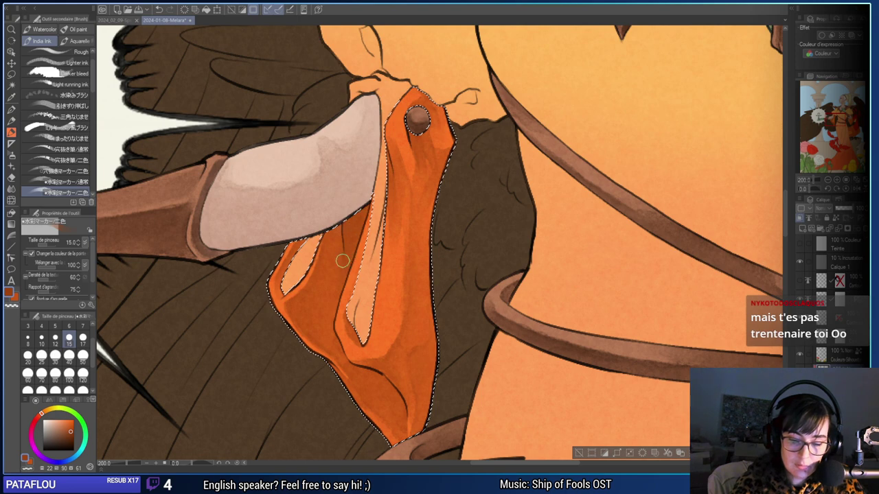
click(69, 355)
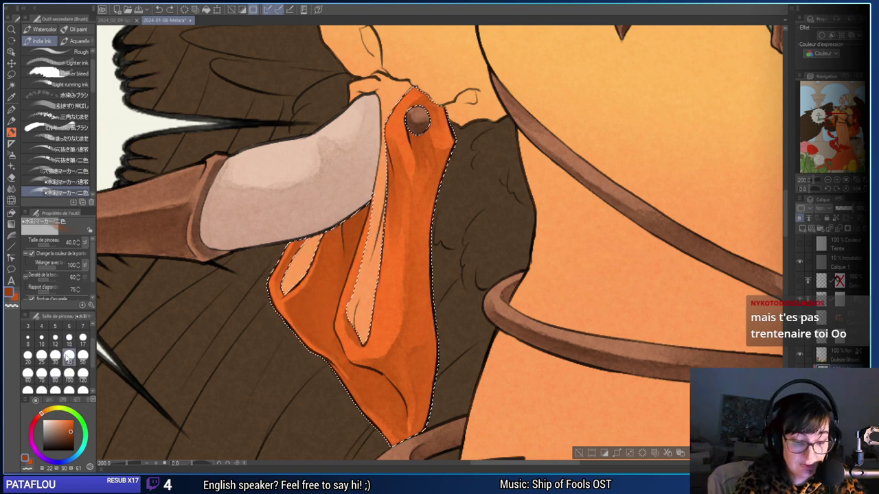
key(bracketleft)
key(bracketleft)
key(bracketleft)
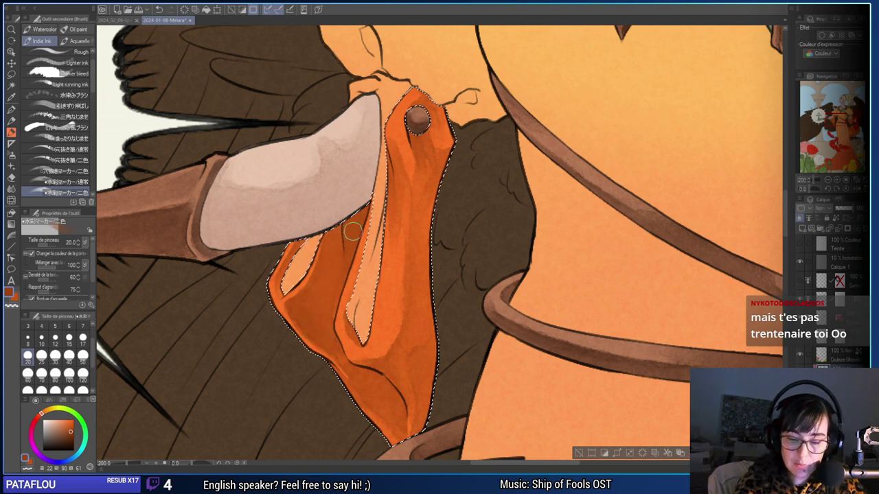
Clean the inner fold's shadow beside the long slit with the Hard eraser at size 12 and return to the two-colour marker.
key(e)
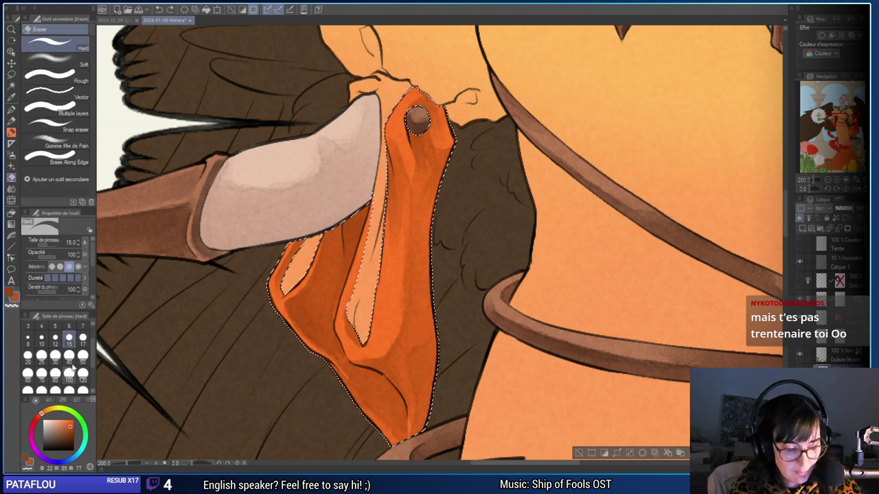
click(54, 338)
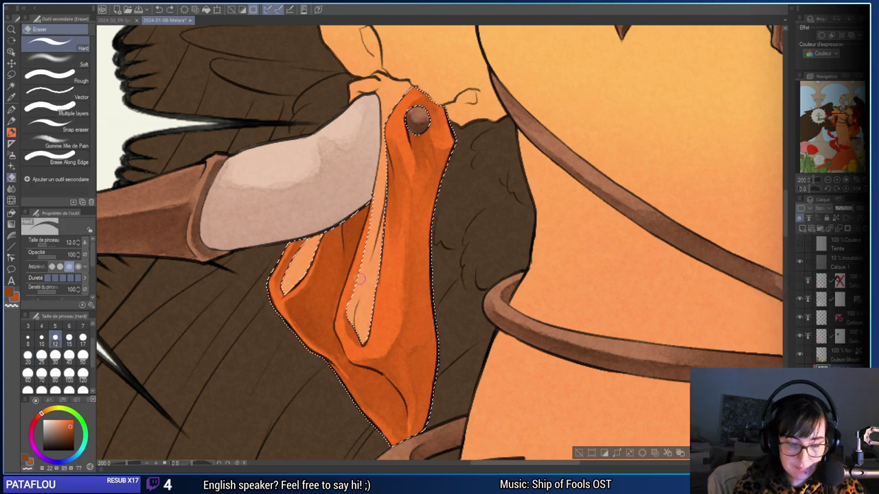
key(b)
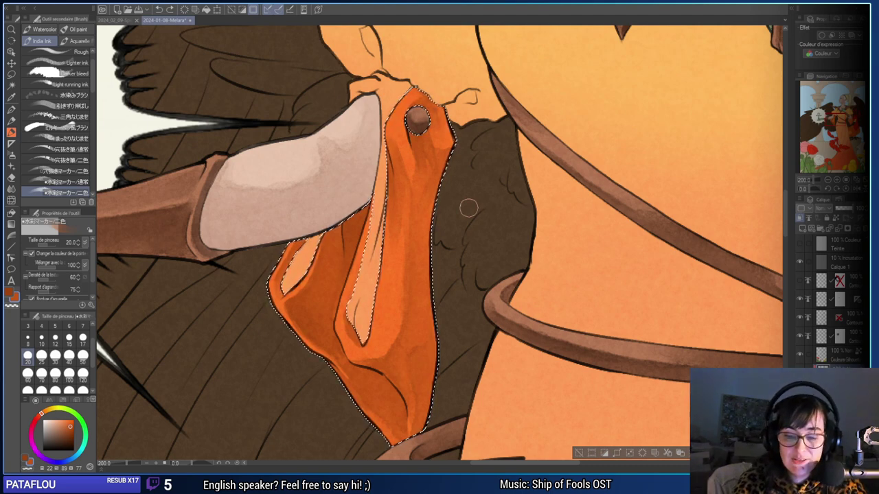
drag(396, 165, 397, 190)
key(ctrl+z)
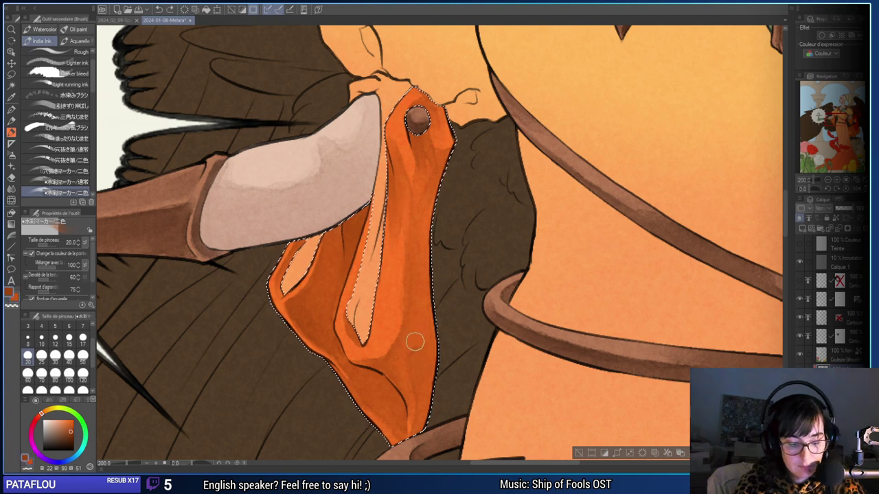
drag(477, 296, 455, 327)
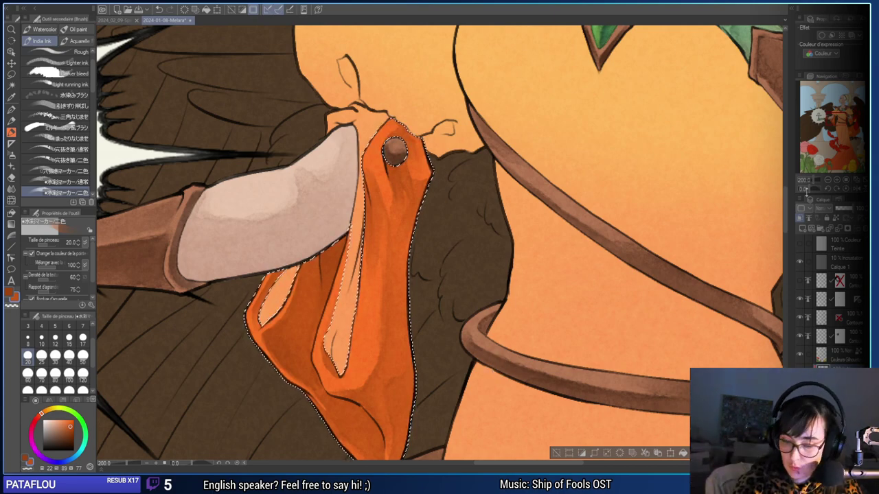
scroll(446, 351, down, 1)
scroll(445, 336, down, 4)
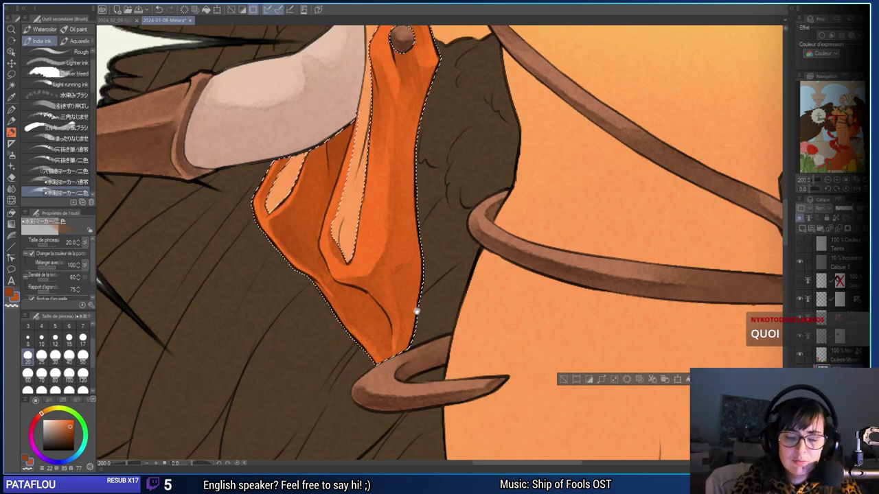
drag(416, 310, 435, 410)
drag(483, 348, 504, 354)
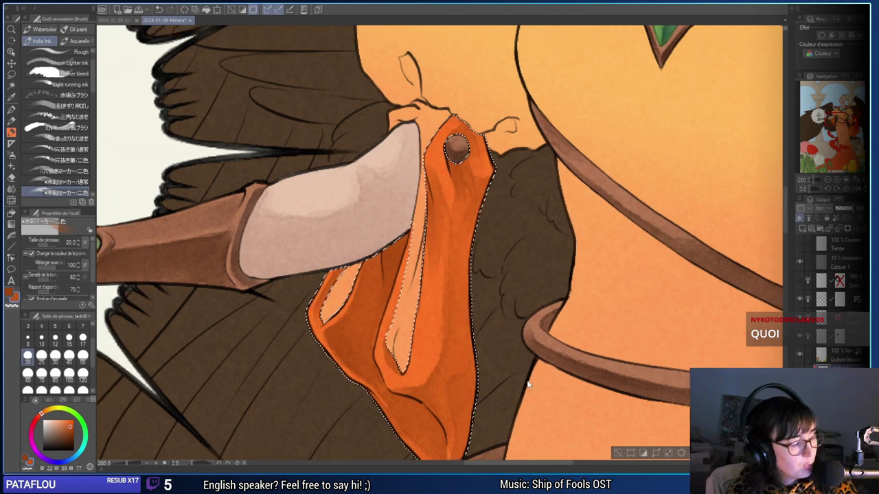
key(ctrl+d)
key(ctrl+z)
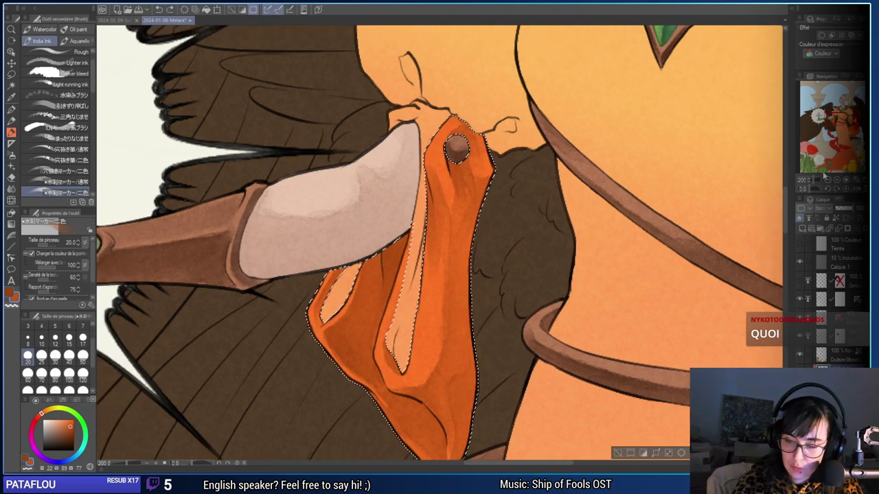
Paint a broad dark orange shadow at size 30 on the other sleeve beside the phoenix, from under the forearm to the tip.
key(ctrl+minus)
drag(679, 314, 400, 326)
drag(617, 344, 438, 348)
click(55, 355)
mouse_move(402, 265)
mouse_down()
mouse_move(404, 316)
mouse_move(402, 292)
mouse_move(393, 313)
mouse_up()
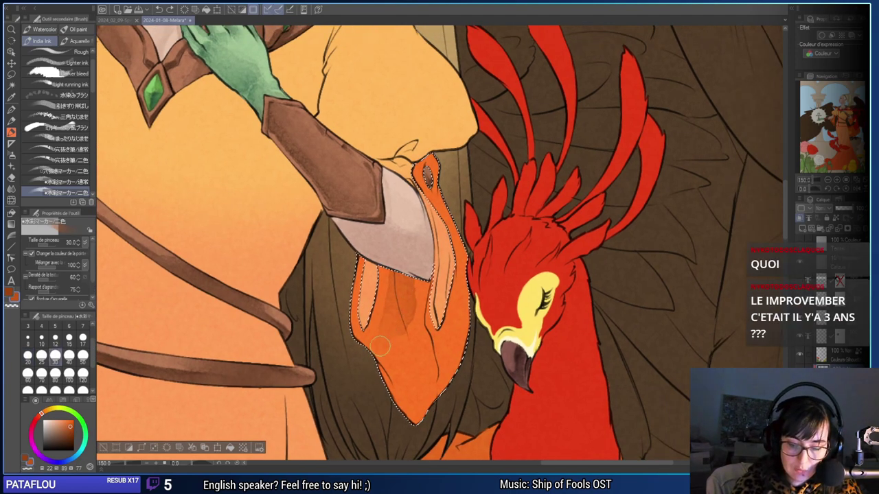
mouse_move(381, 345)
mouse_down()
mouse_move(398, 372)
mouse_move(369, 348)
mouse_move(391, 314)
mouse_move(386, 357)
mouse_move(405, 368)
mouse_move(415, 301)
mouse_move(429, 368)
mouse_move(414, 406)
mouse_move(408, 397)
mouse_move(419, 408)
mouse_move(418, 370)
mouse_move(399, 388)
mouse_up()
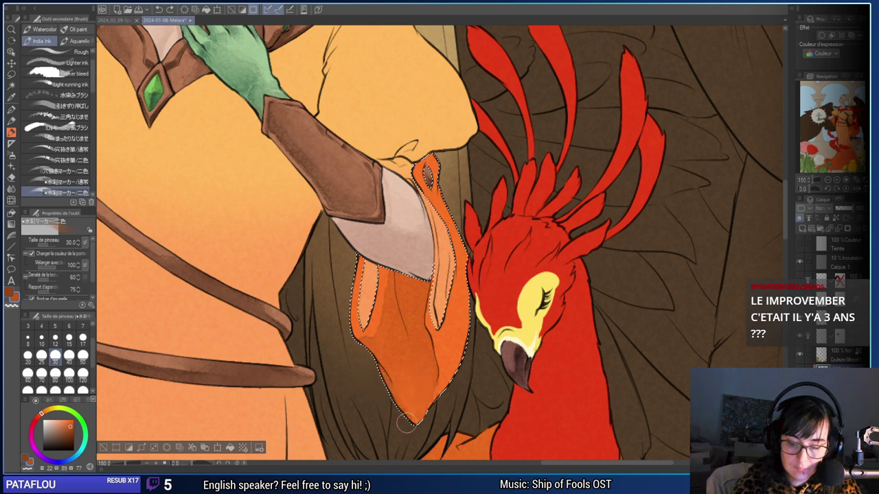
drag(422, 362, 421, 329)
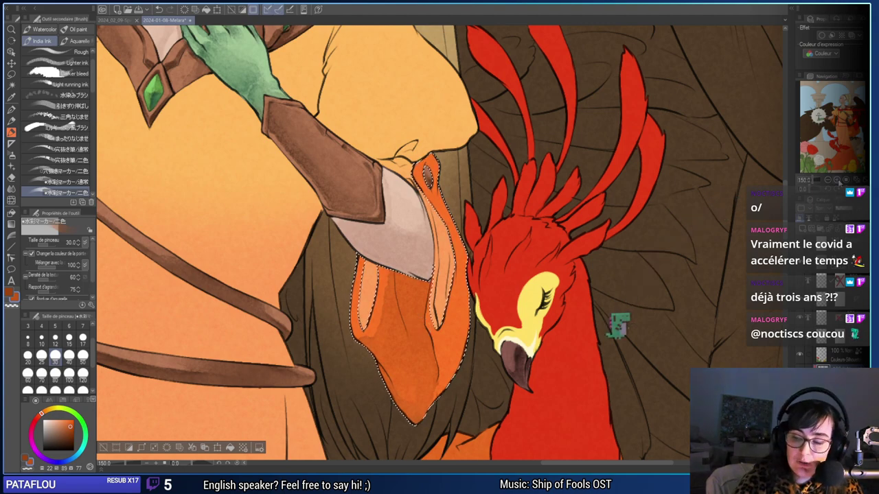
Shade around that sleeve's button and down the narrow strip below it with the two-colour marker, reducing the size from 15 to 10.
key(ctrl+minus)
drag(535, 289, 566, 300)
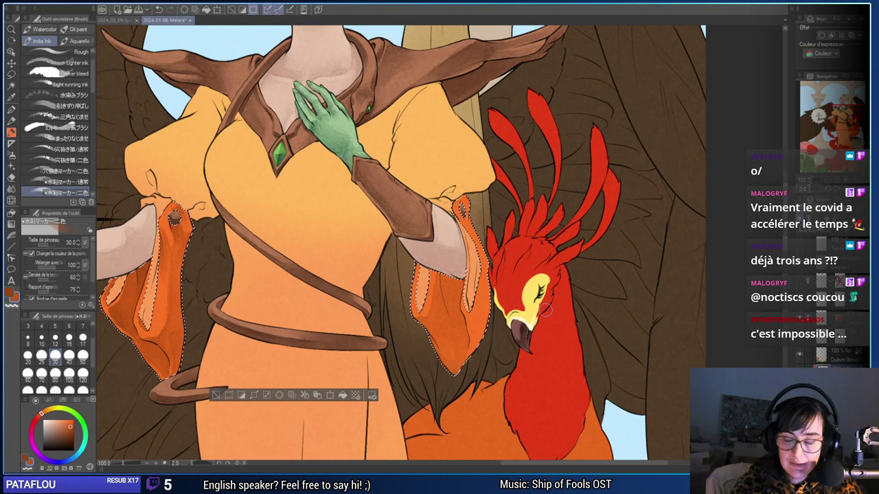
click(837, 181)
click(836, 181)
click(837, 181)
click(836, 181)
mouse_move(659, 246)
mouse_down()
mouse_move(604, 281)
mouse_move(525, 357)
mouse_up()
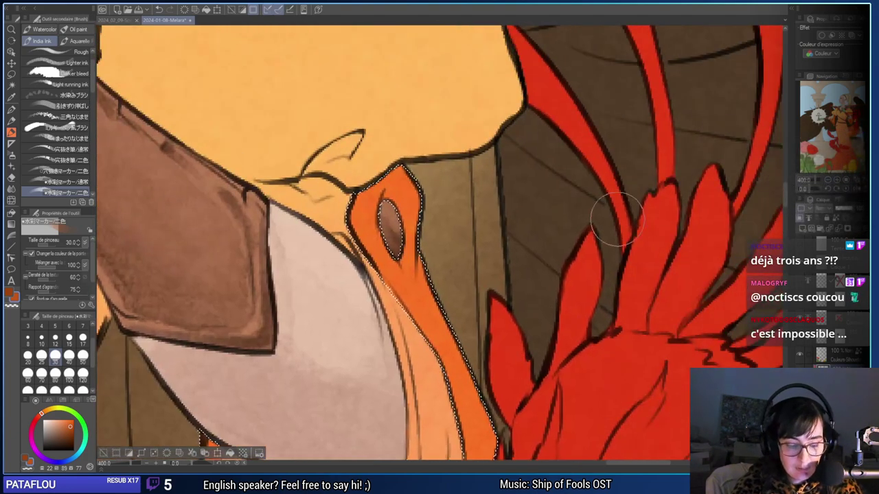
click(69, 339)
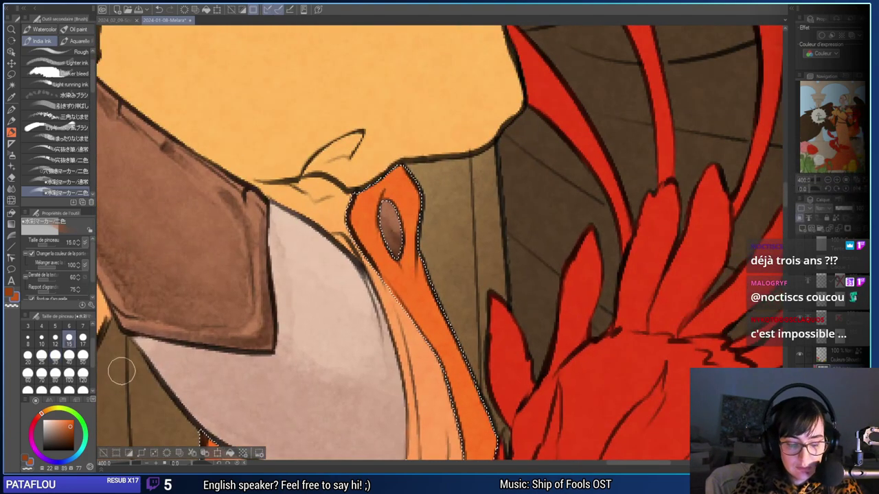
click(41, 339)
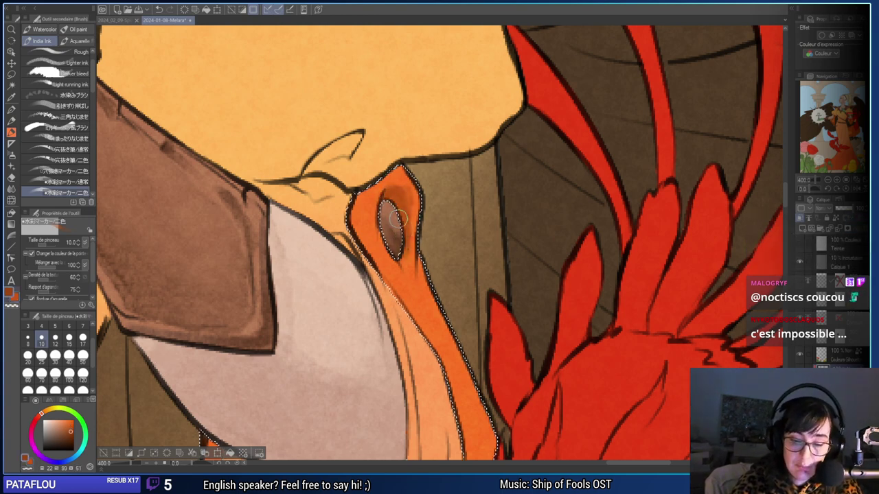
drag(400, 196, 411, 212)
drag(400, 370, 435, 359)
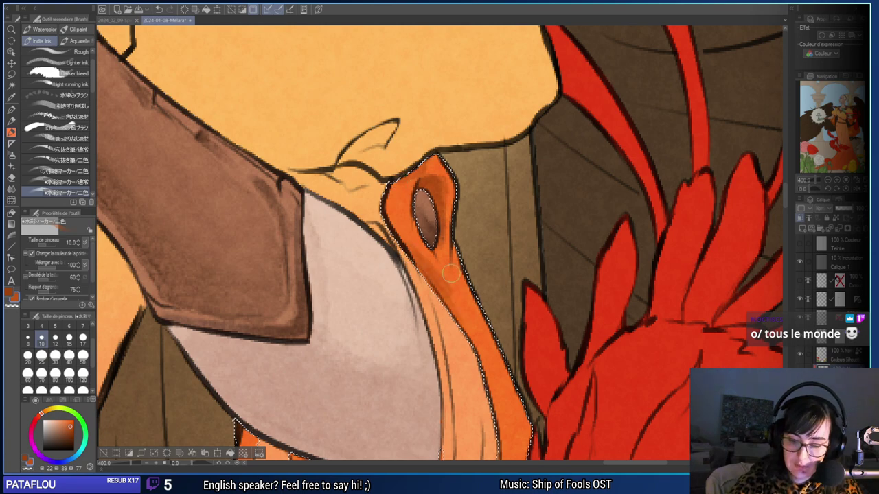
drag(484, 350, 433, 197)
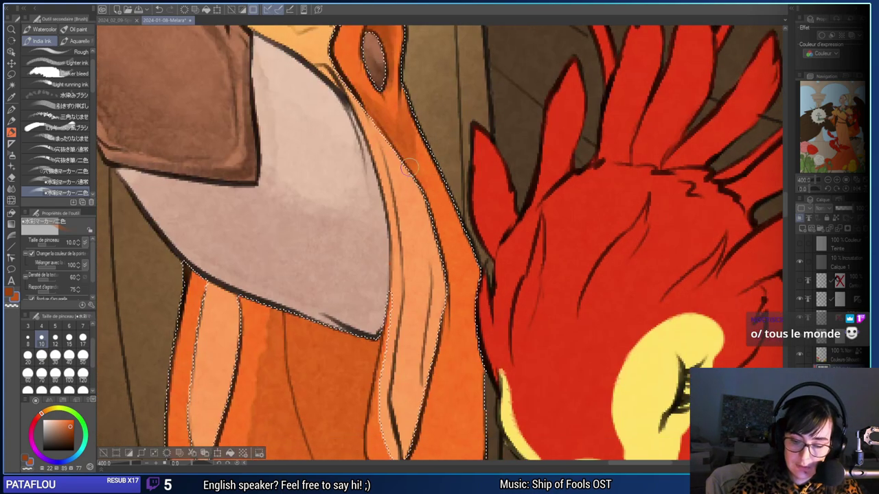
Build up the fold shadows across the sleeve's lower part and below the slits with the marker at size 17.
key(ctrl+minus)
mouse_move(559, 289)
mouse_down()
mouse_move(552, 277)
mouse_move(573, 228)
mouse_up()
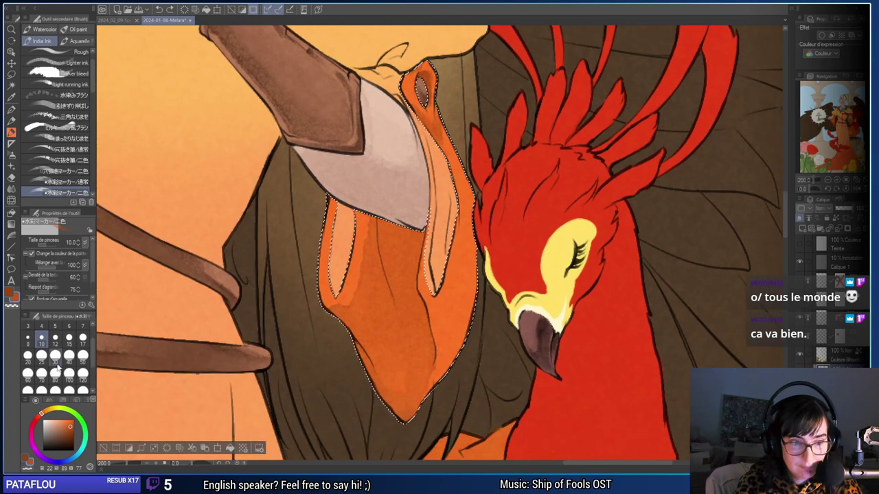
click(82, 338)
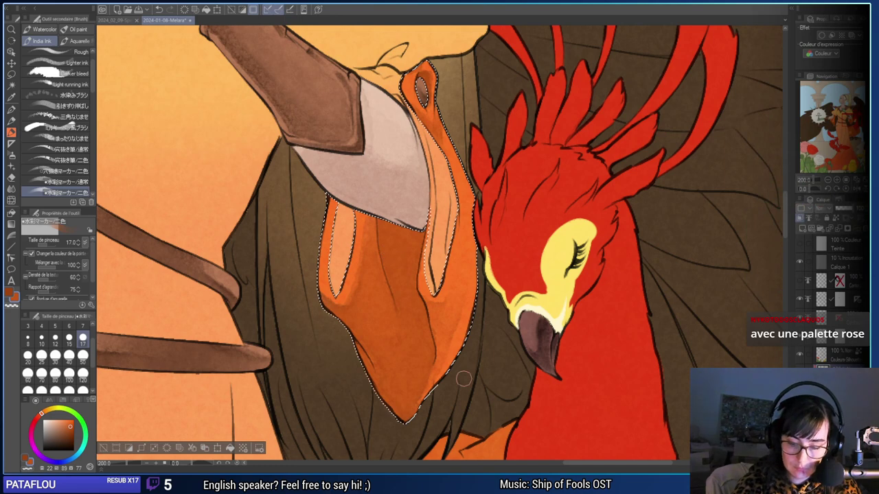
drag(518, 412, 508, 424)
drag(538, 366, 528, 366)
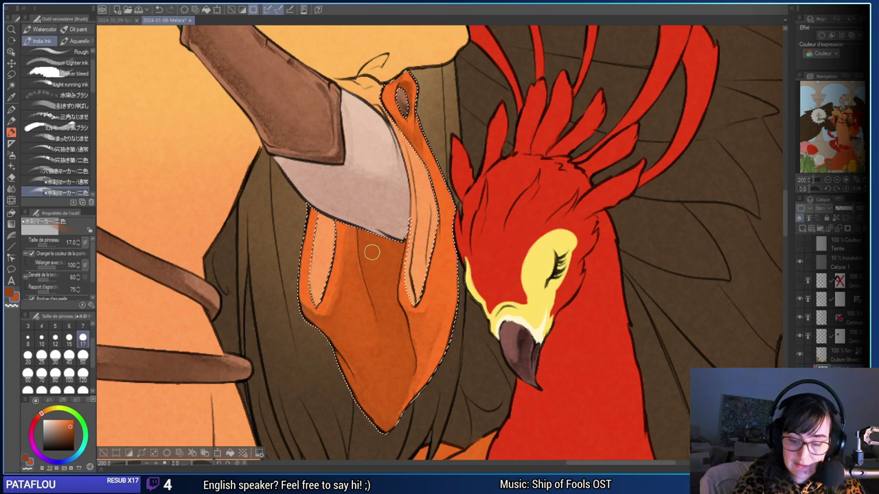
drag(445, 309, 461, 299)
Switch to a darker orange and deepen the inner fold's shadow below the forearm with the marker at size 30.
alt+click(419, 287)
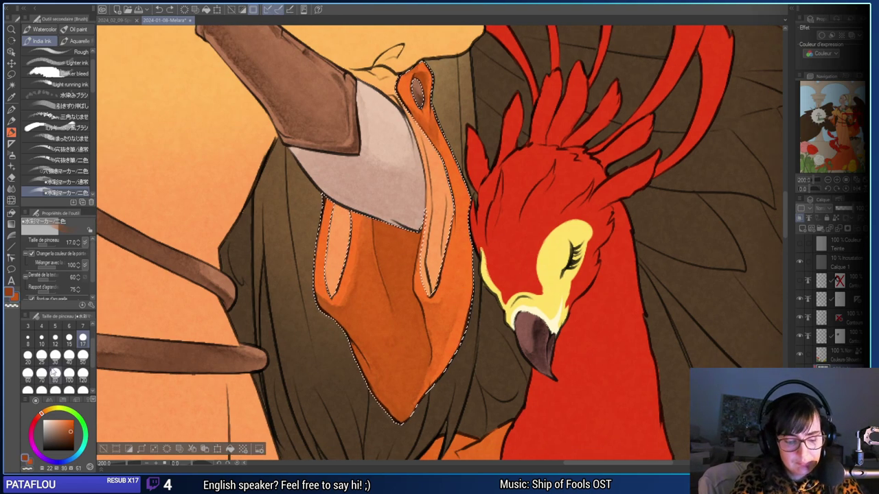
click(54, 359)
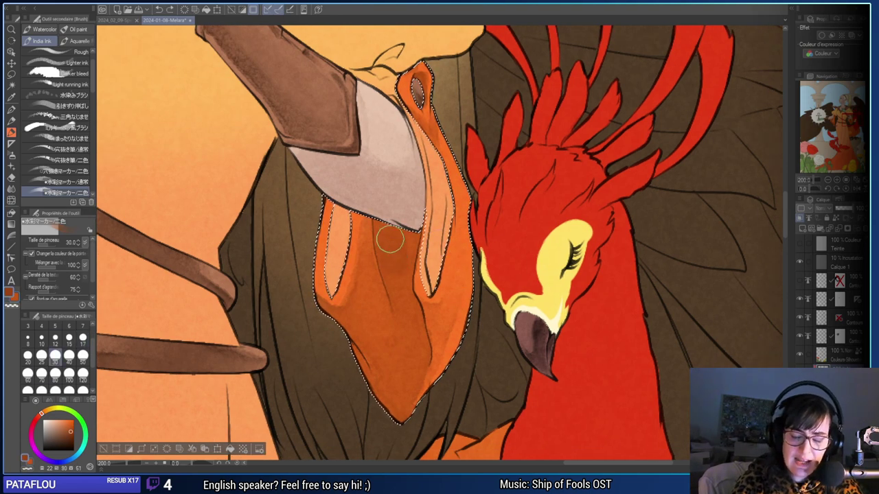
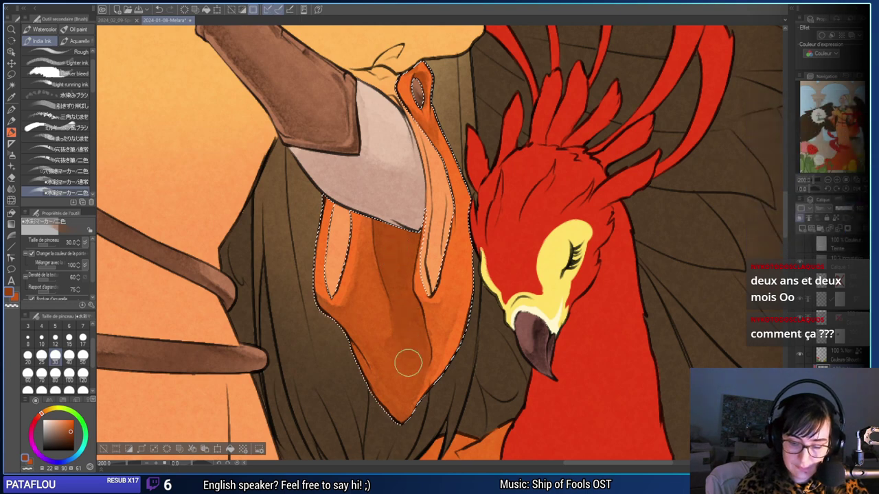
drag(418, 294, 380, 303)
Extend and refine the inner fold's dark shadow towards the sleeve's tip with the marker set to size 40 and then 15.
click(69, 355)
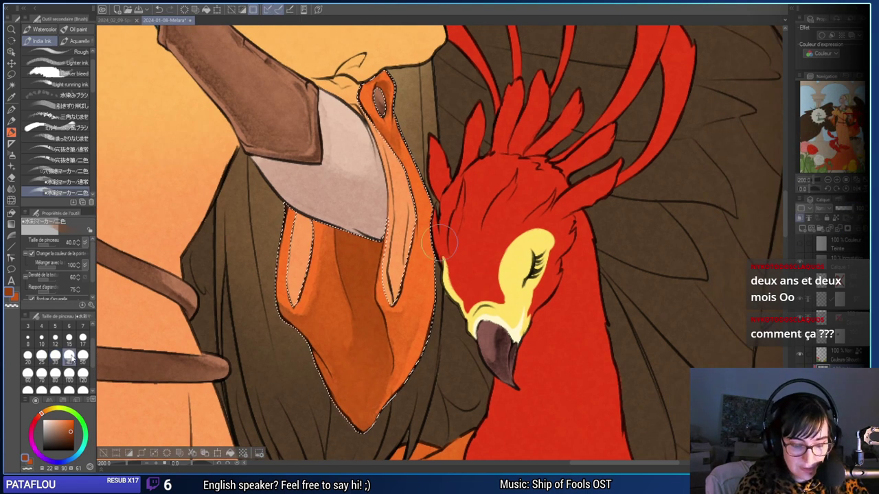
click(69, 338)
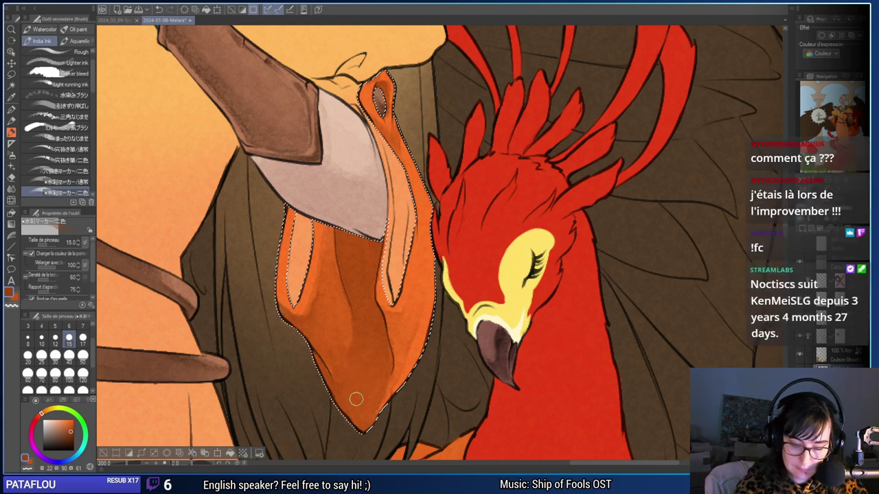
drag(507, 376, 542, 374)
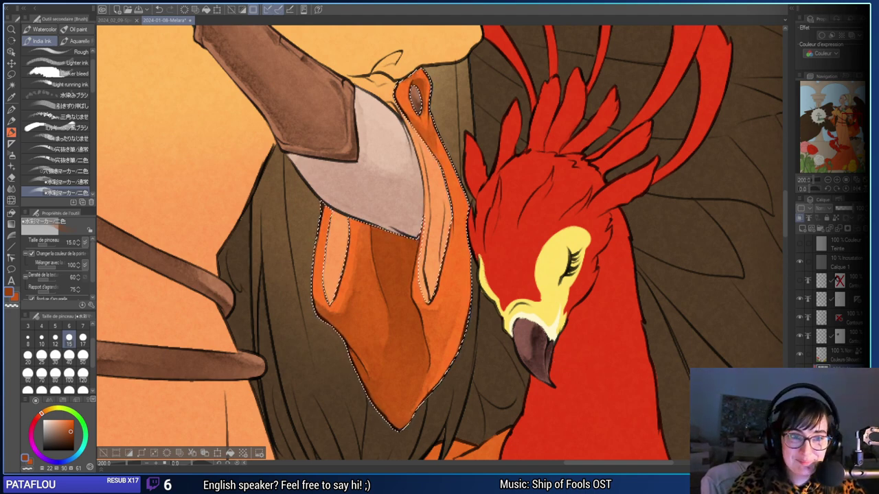
mouse_move(501, 313)
mouse_down()
mouse_move(624, 296)
mouse_move(510, 321)
mouse_up()
drag(524, 288, 526, 294)
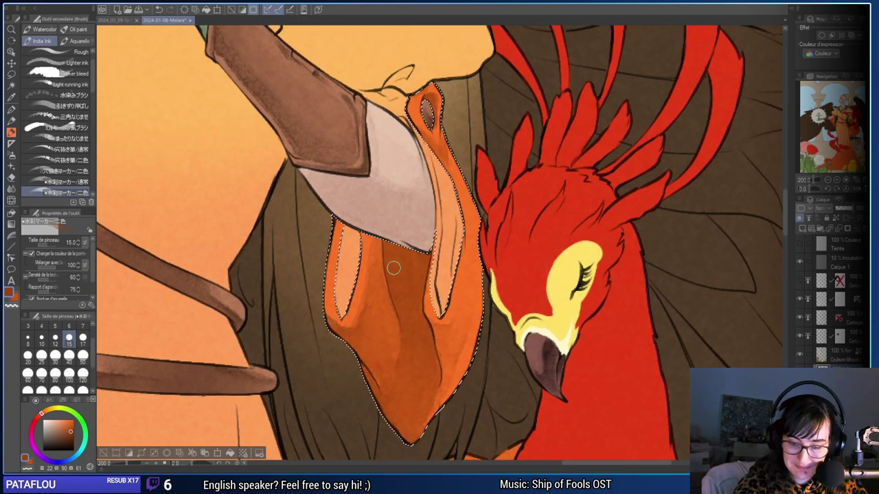
Undo the last stroke and refine the inner fold's shadow edges with both shades of the two-colour marker at size 15.
key(ctrl+z)
key(x)
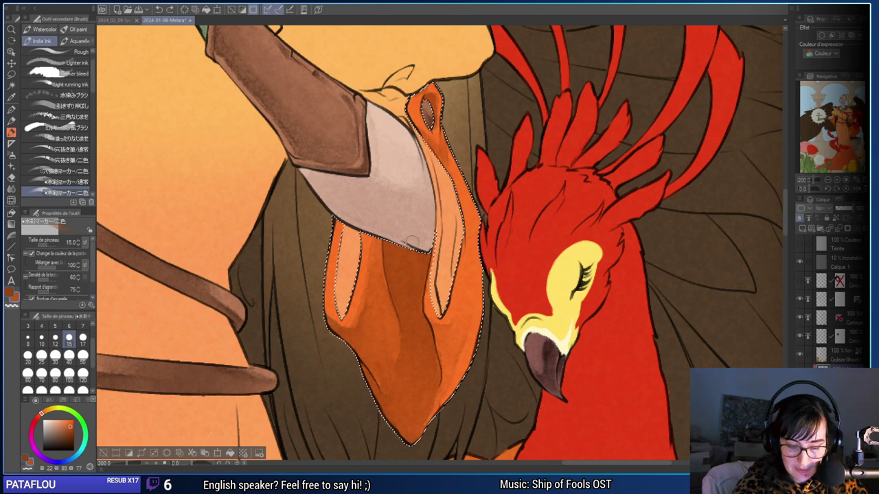
key(x)
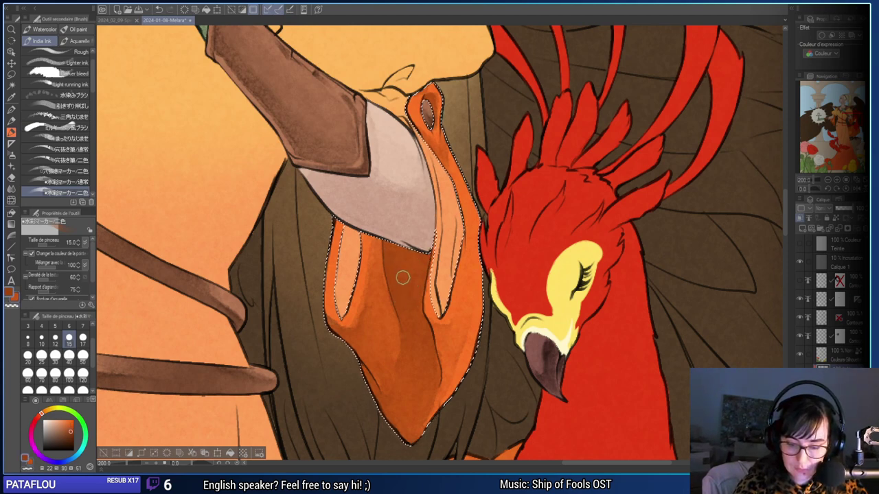
key(e)
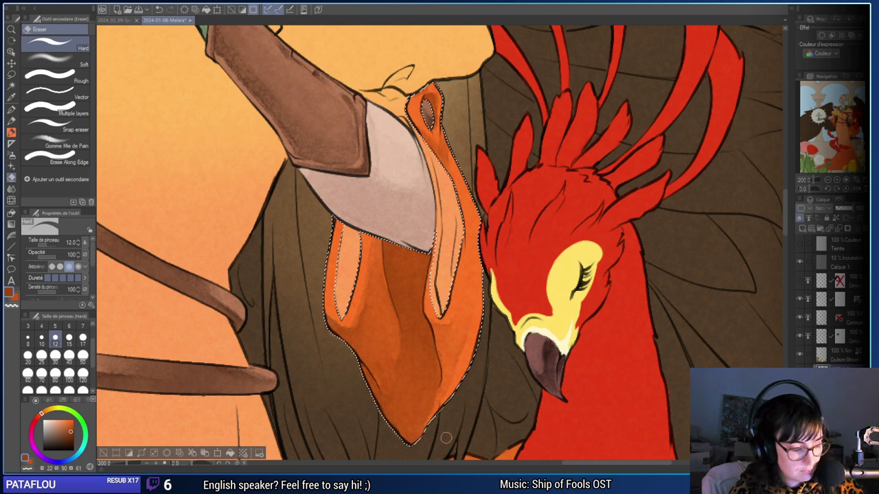
key(b)
drag(446, 429, 413, 434)
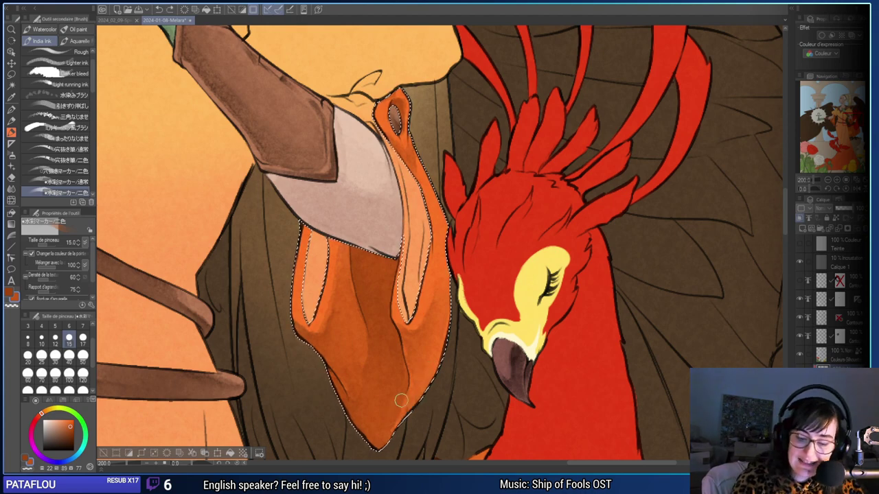
drag(430, 353, 432, 334)
click(55, 374)
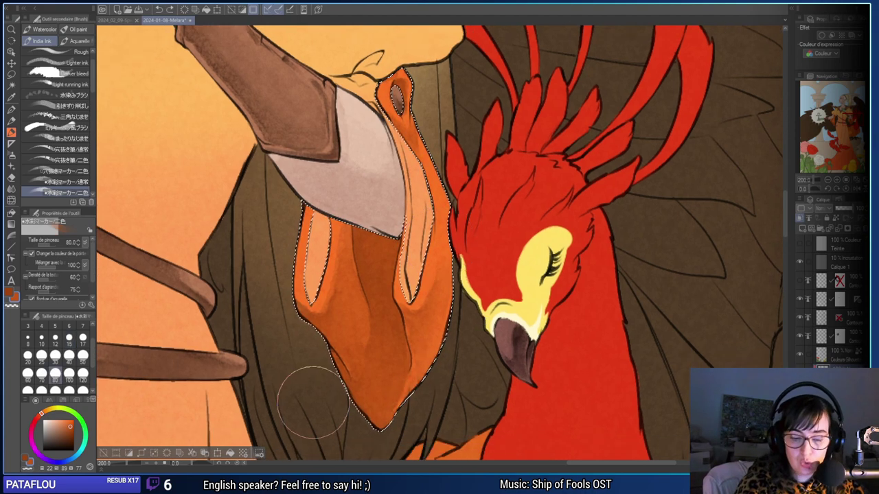
key(bracketleft)
key(bracketleft)
key(bracketleft)
key(bracketleft)
scroll(367, 369, down, 2)
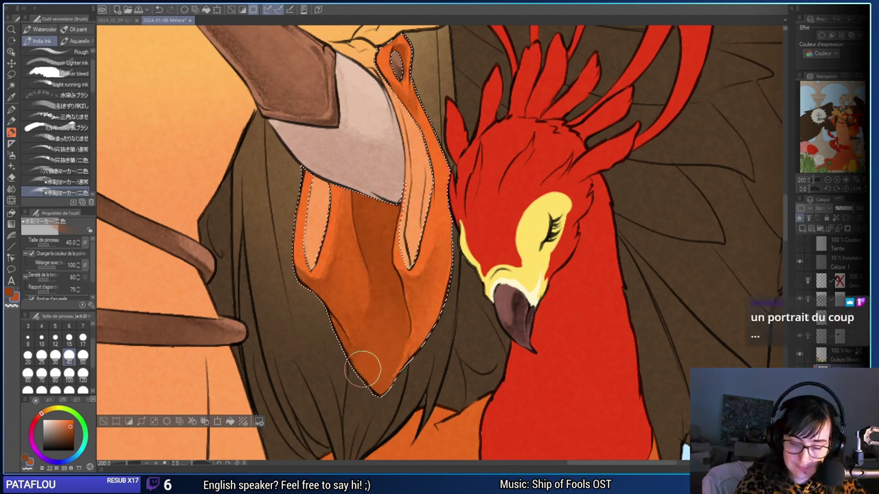
key(ctrl+z)
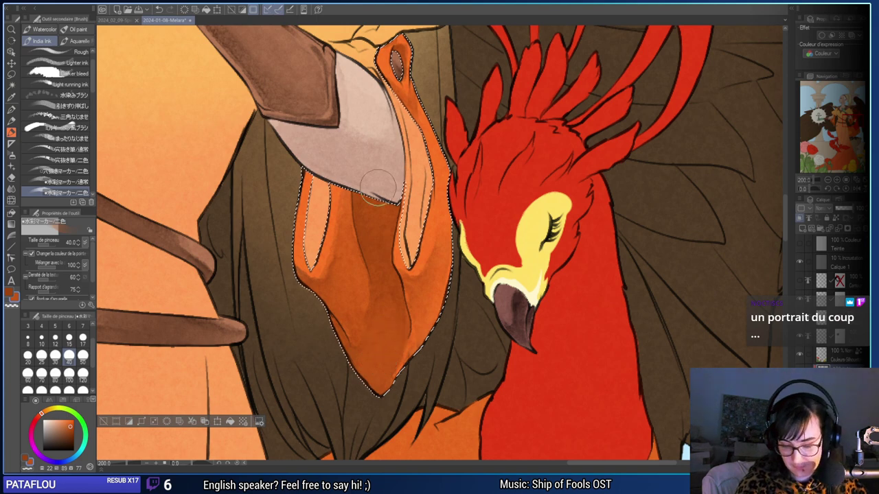
Switch to the darker orange and refine the inner fold's shadow with the marker at sizes 30 and 15 and the Hard eraser at size 12.
drag(430, 346, 438, 378)
click(69, 340)
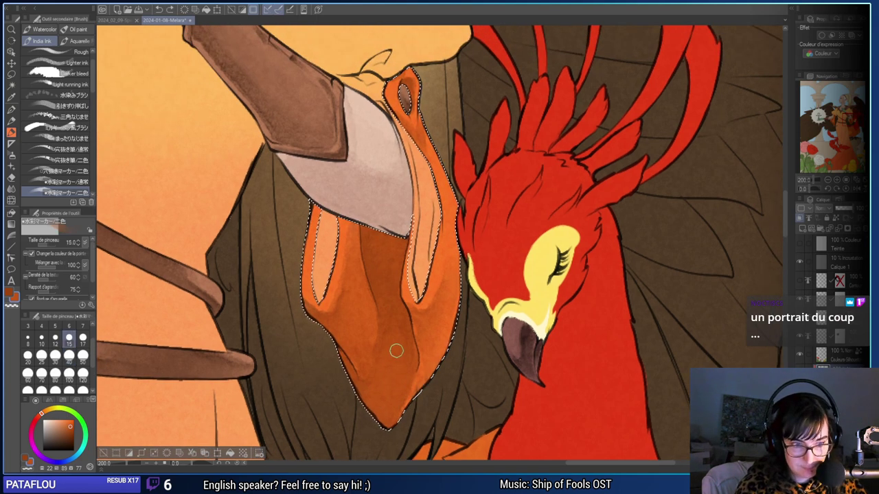
key(x)
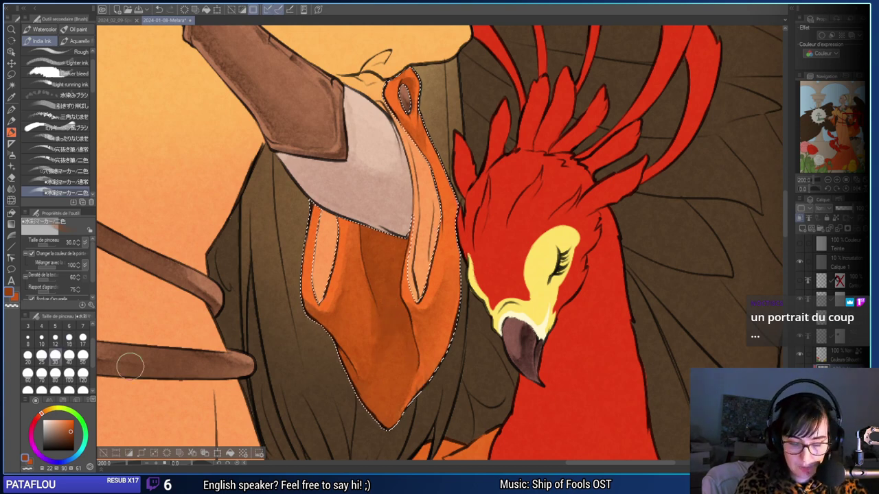
click(55, 355)
click(68, 338)
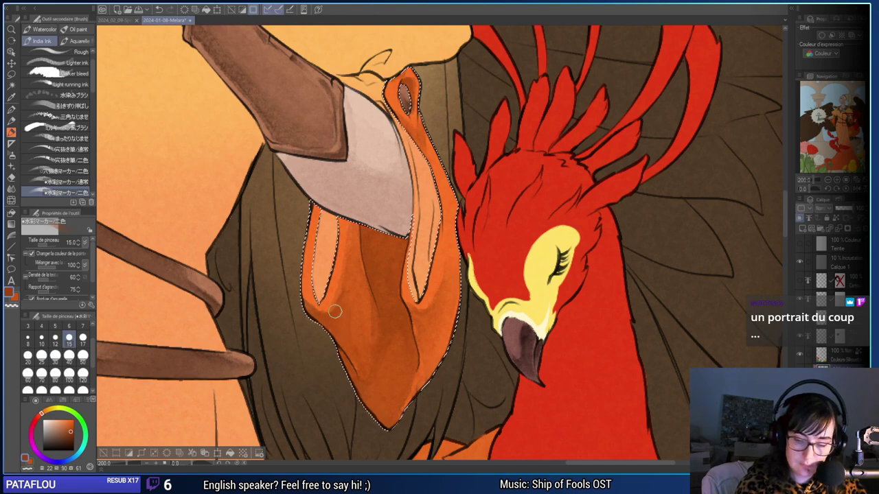
key(e)
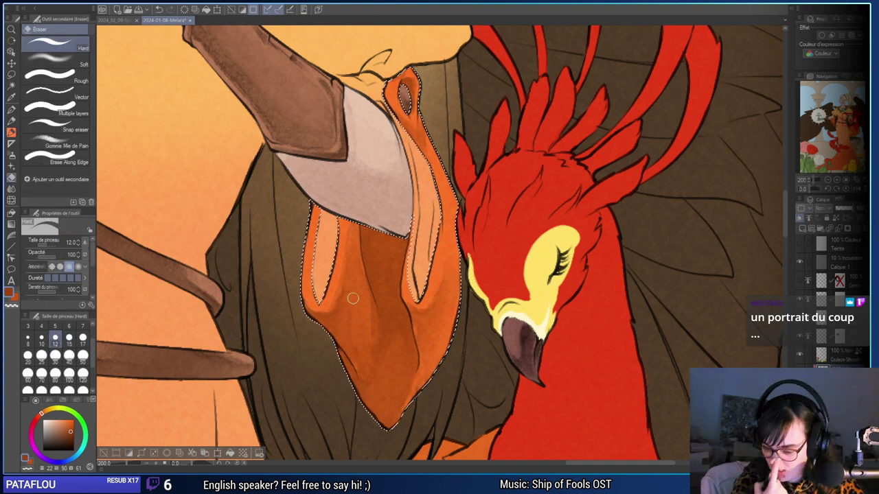
Toggle a layer's visibility to check the shading, and compare the fold shadows on both hanging sleeves.
click(799, 373)
click(800, 373)
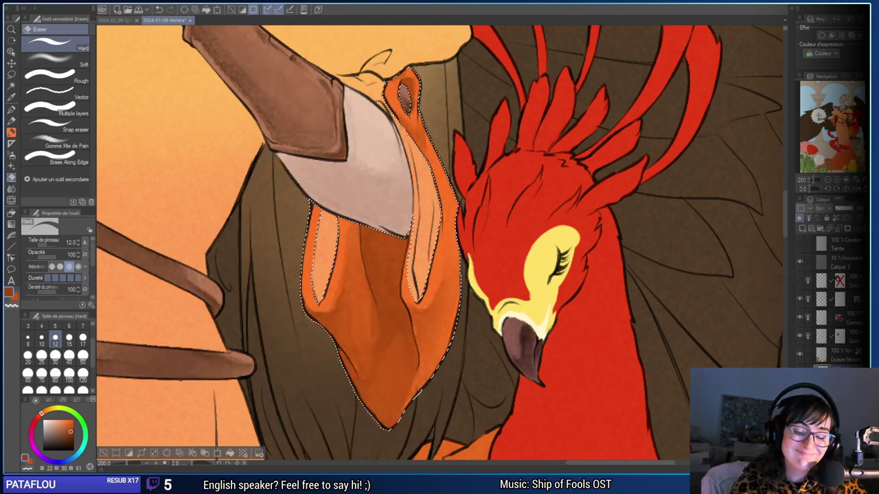
drag(257, 387, 577, 379)
drag(371, 401, 561, 396)
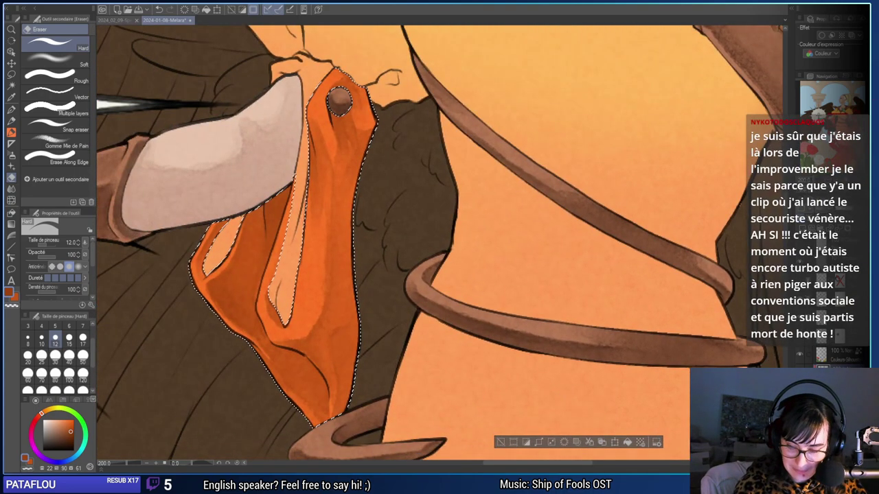
key(ctrl+minus)
key(ctrl+minus)
drag(519, 335, 427, 366)
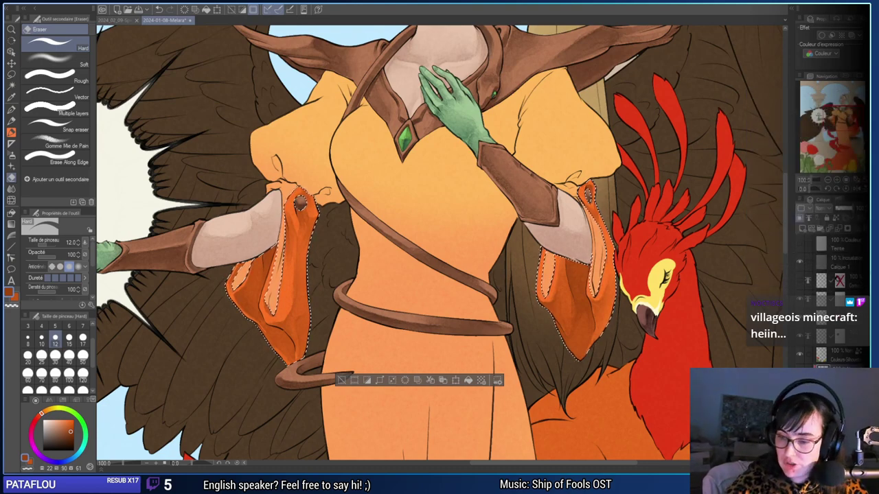
Jump back in the edit history to the state before the layer merge to compare the sleeves, and restore the latest shading.
click(848, 79)
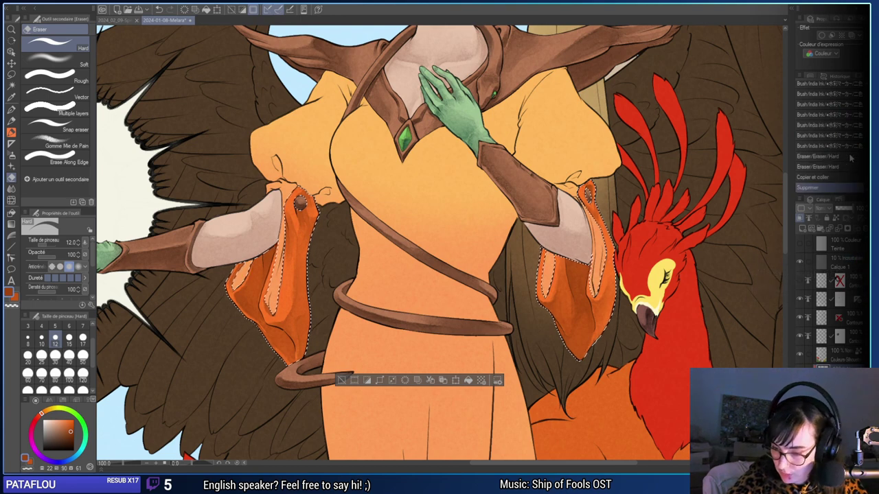
scroll(850, 158, up, 2)
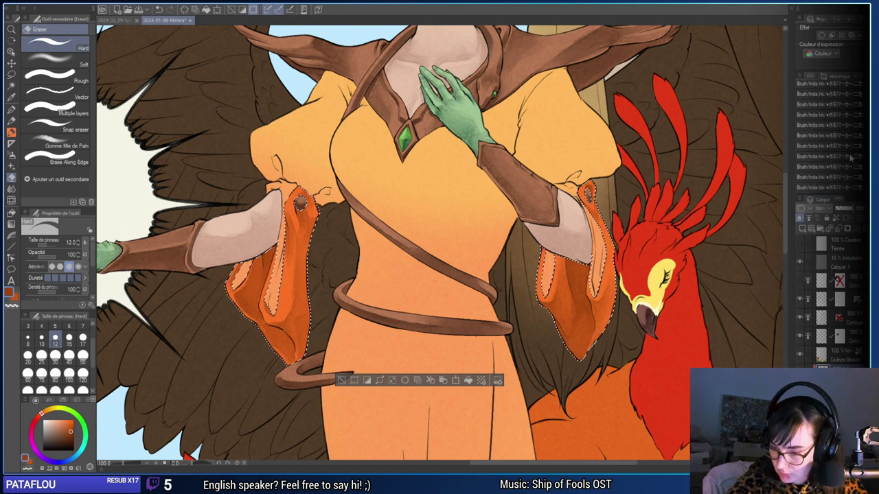
scroll(850, 157, up, 3)
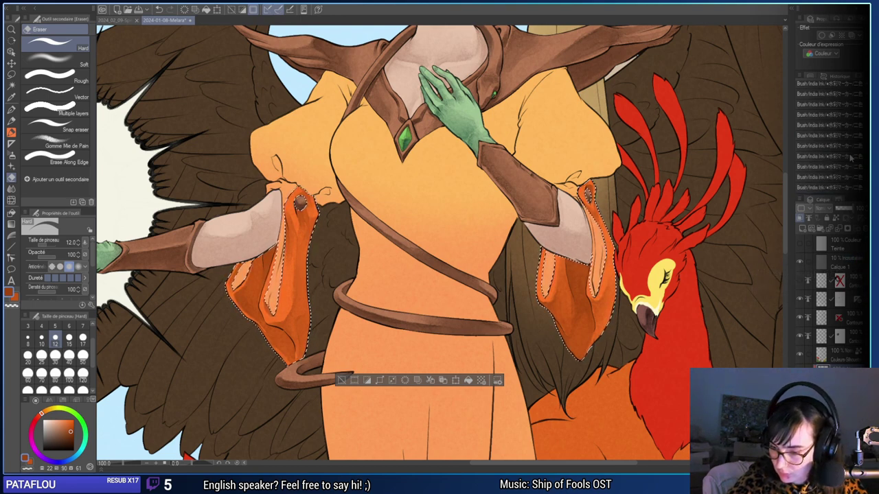
scroll(850, 158, down, 5)
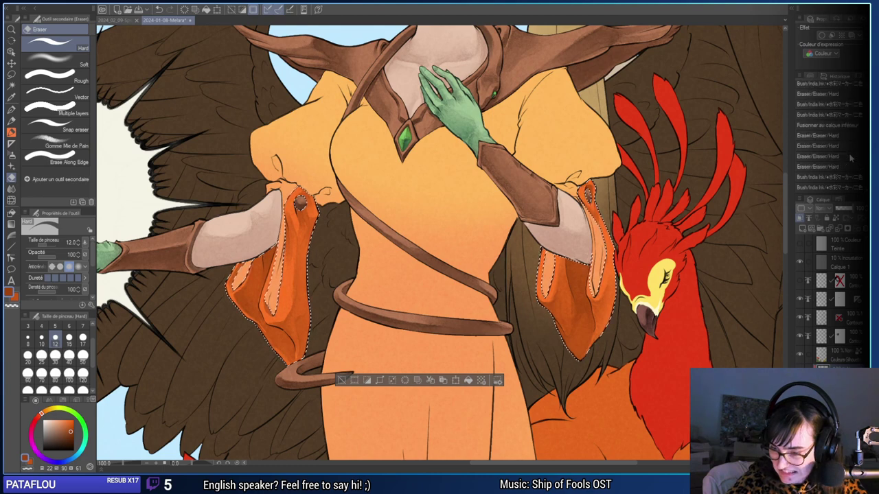
click(844, 116)
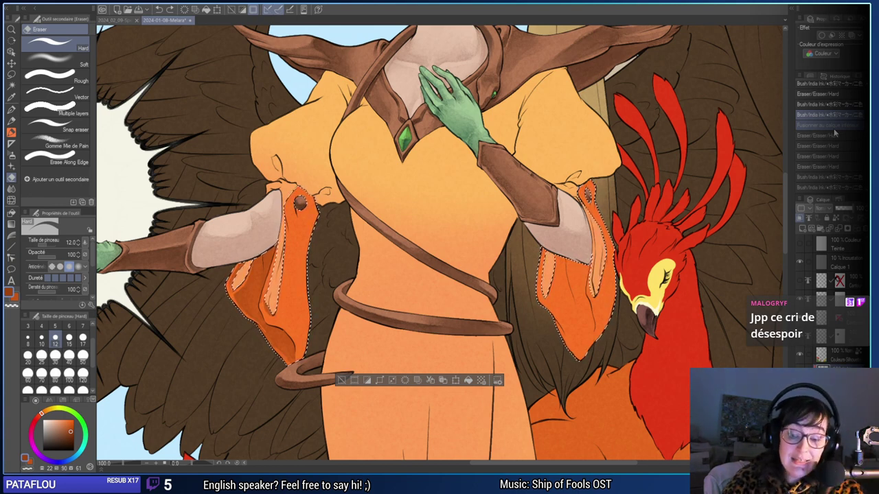
scroll(598, 313, up, 10)
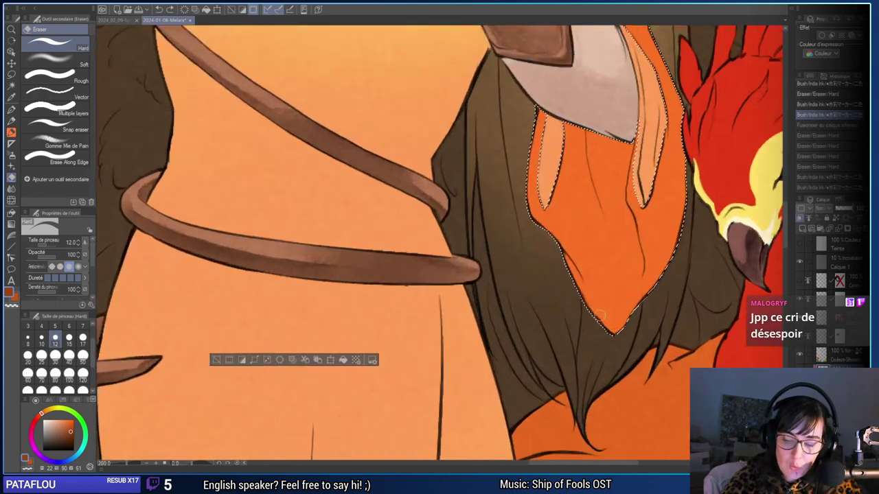
scroll(587, 241, down, 3)
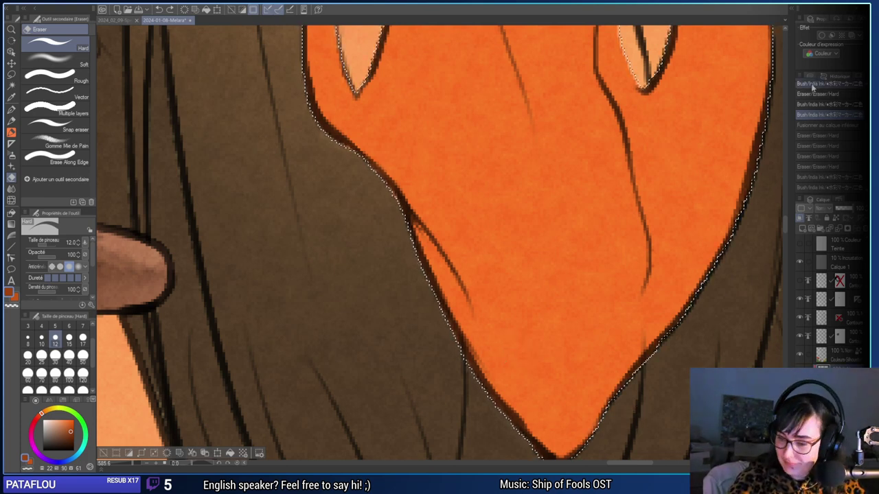
scroll(607, 299, down, 6)
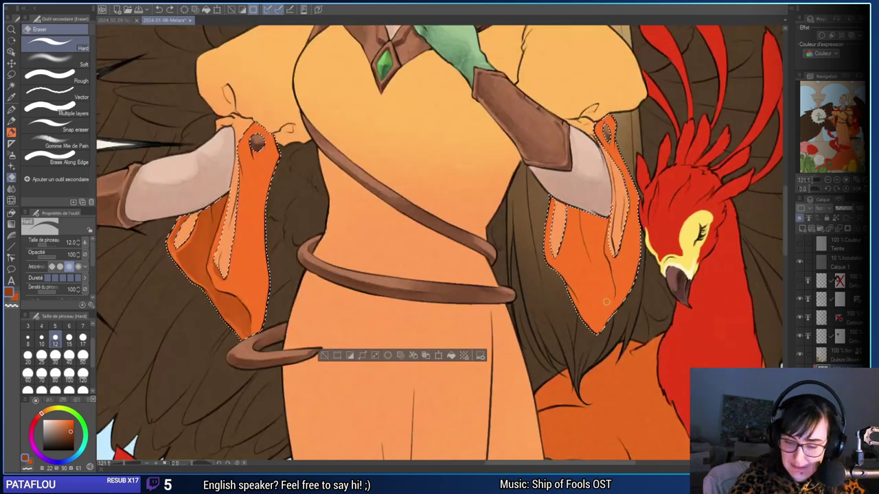
drag(477, 339, 563, 379)
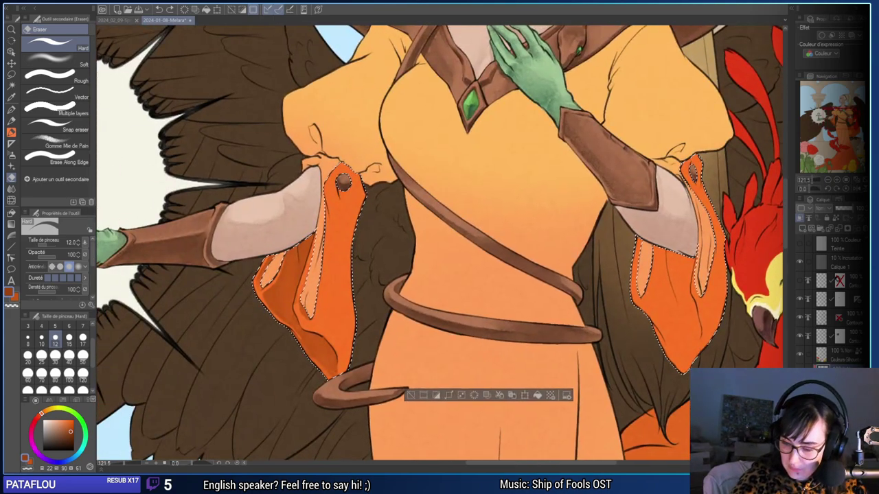
key(ctrl+z)
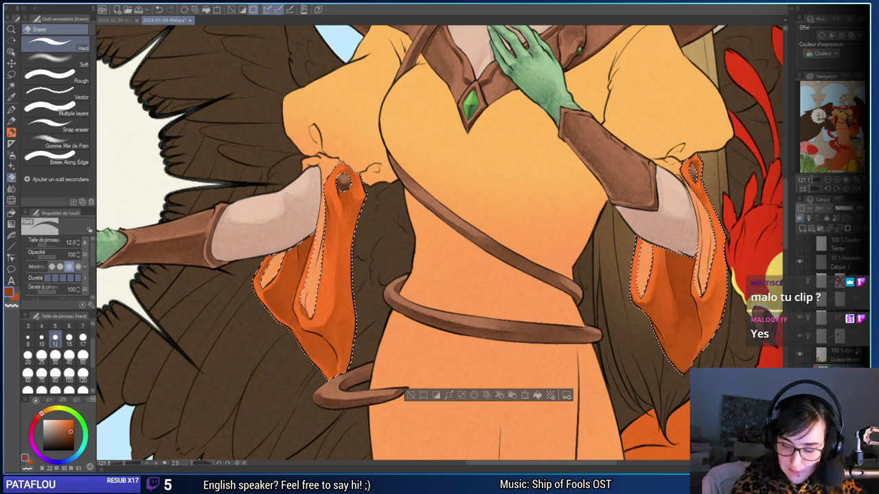
Examine both shaded sleeves against the whole figure and then the sleeve beside the red bird up close.
drag(668, 340, 617, 339)
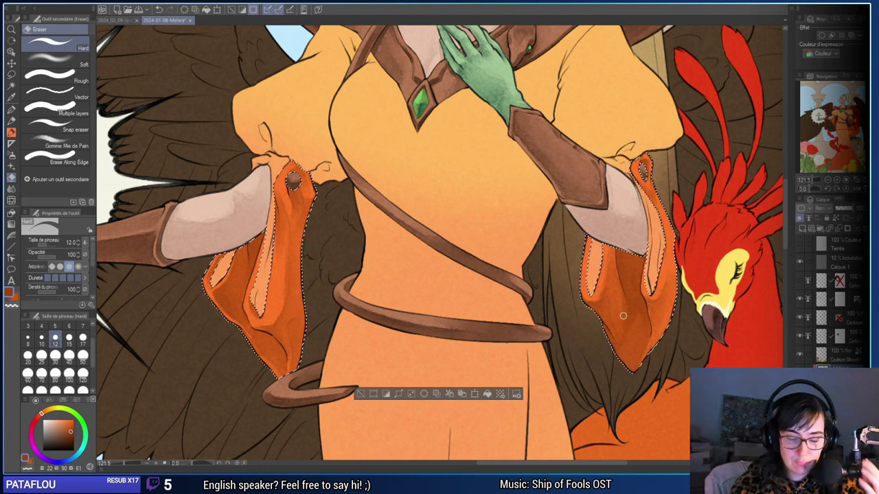
click(828, 181)
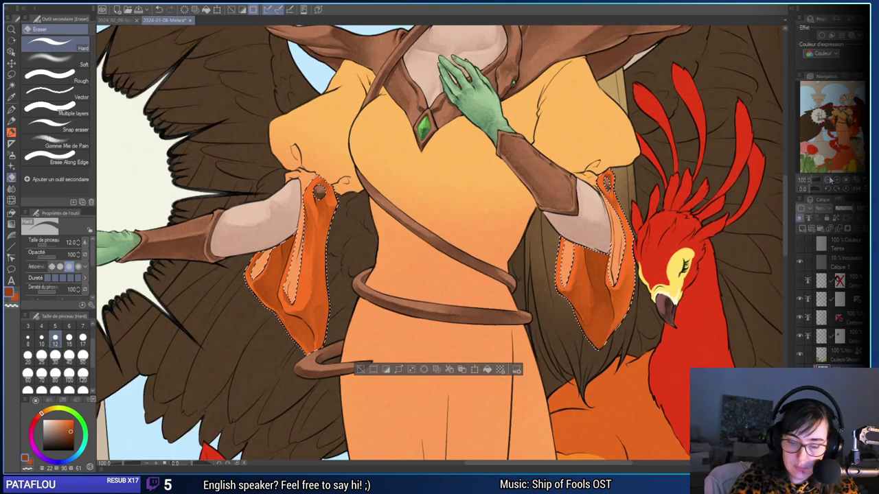
drag(638, 291, 667, 326)
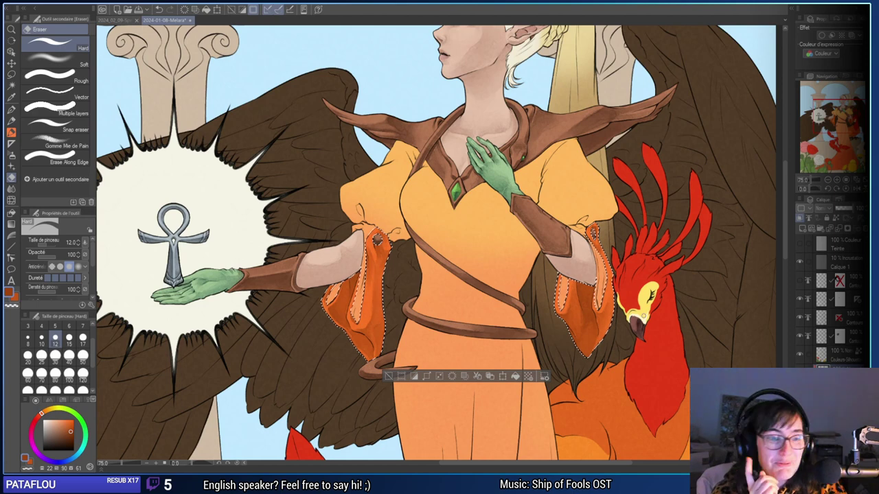
key(Tab)
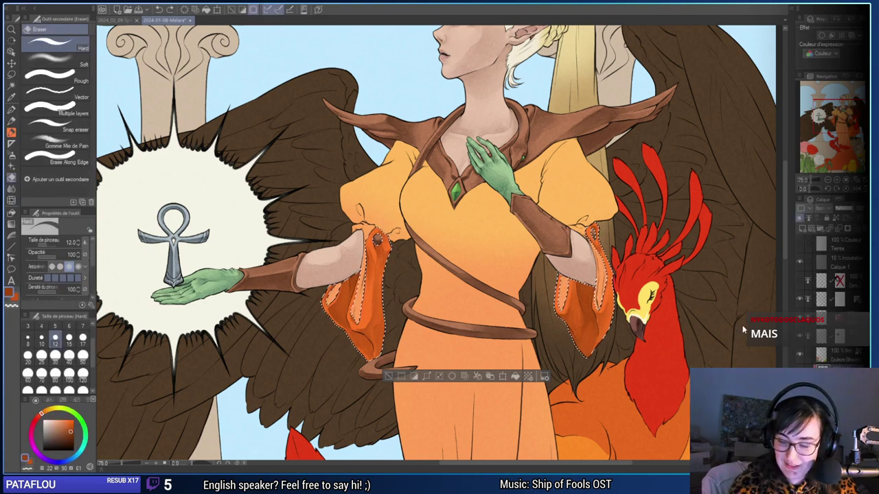
drag(737, 299, 643, 282)
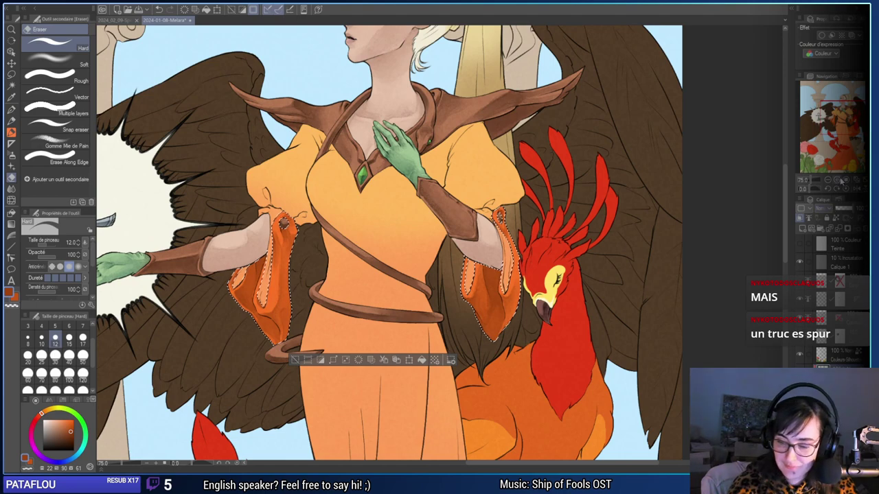
key(ctrl+plus)
key(ctrl+plus)
key(ctrl+plus)
drag(629, 346, 584, 307)
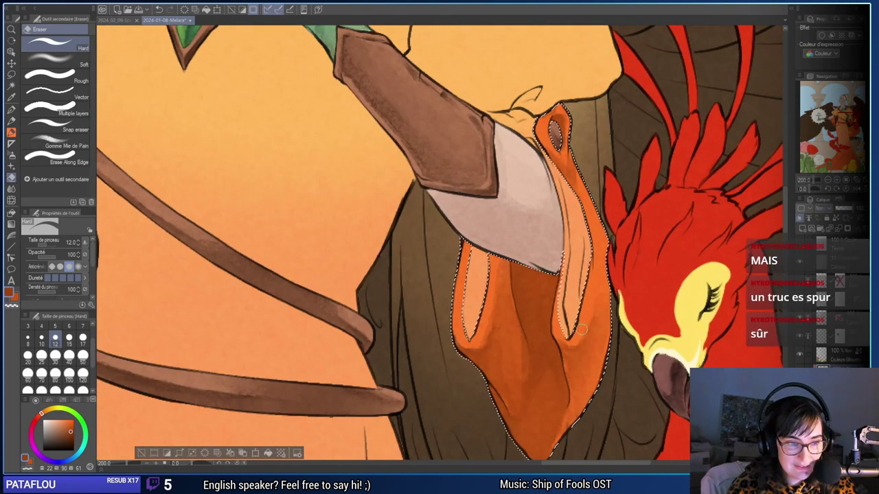
click(820, 190)
drag(672, 309, 569, 349)
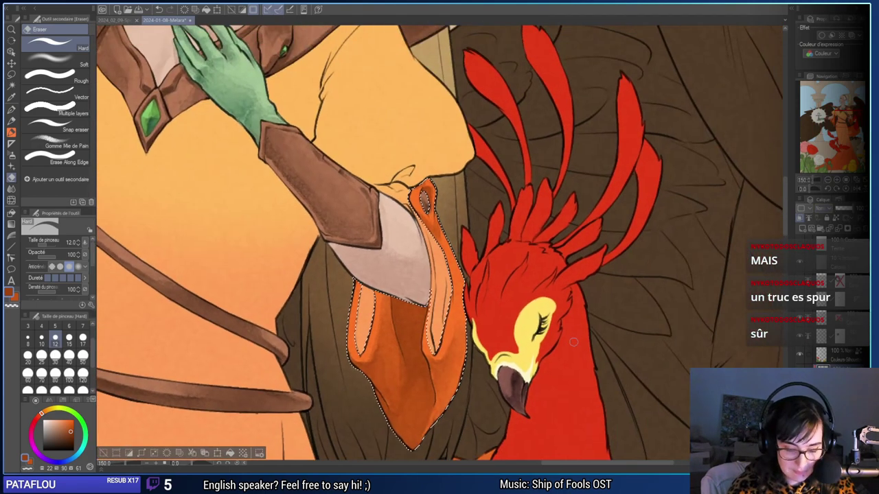
Shape the rounded fold under the slit nearest the bird with the Hard eraser and the two-colour marker at size 12.
scroll(464, 278, up, 5)
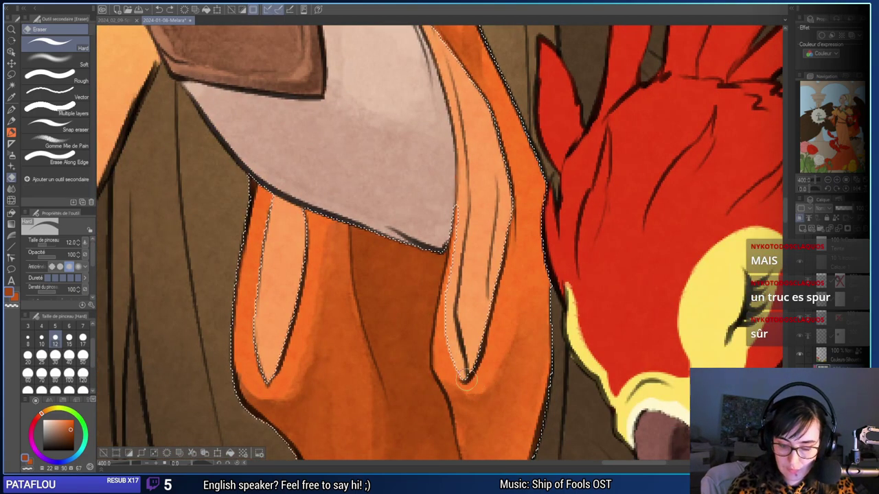
drag(476, 387, 496, 365)
drag(553, 357, 561, 273)
key(b)
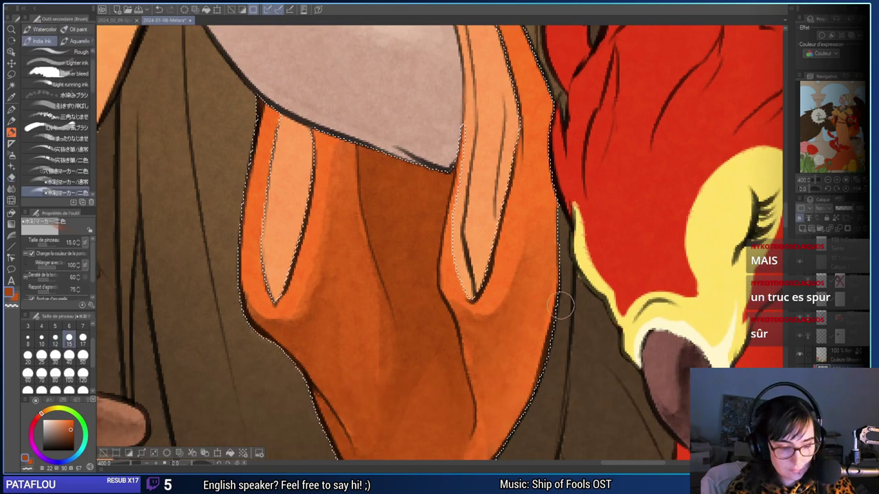
drag(567, 302, 542, 310)
click(55, 337)
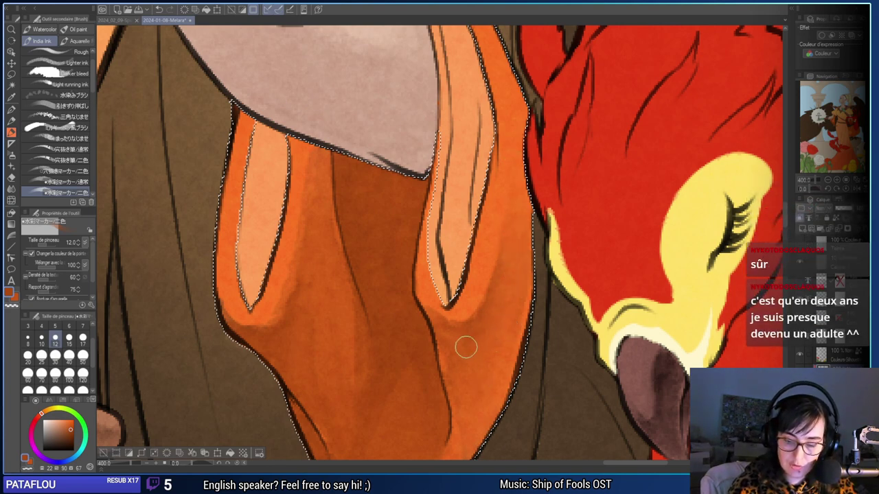
Erase a light strip along the sleeve's lower edge near the tip and soften it with the marker at size 12.
drag(587, 357, 597, 247)
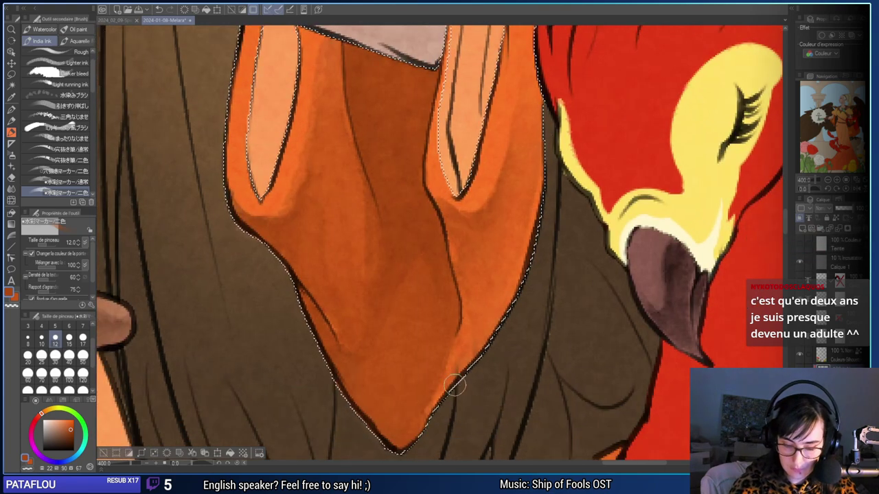
key(e)
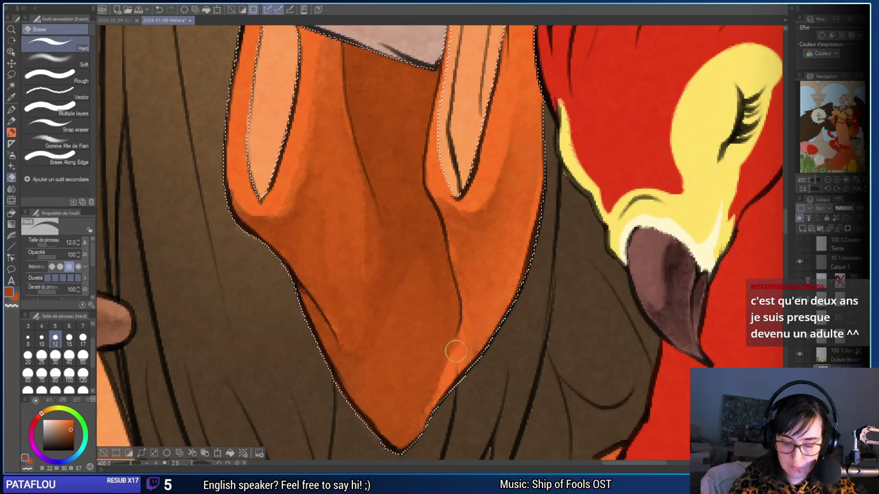
key(b)
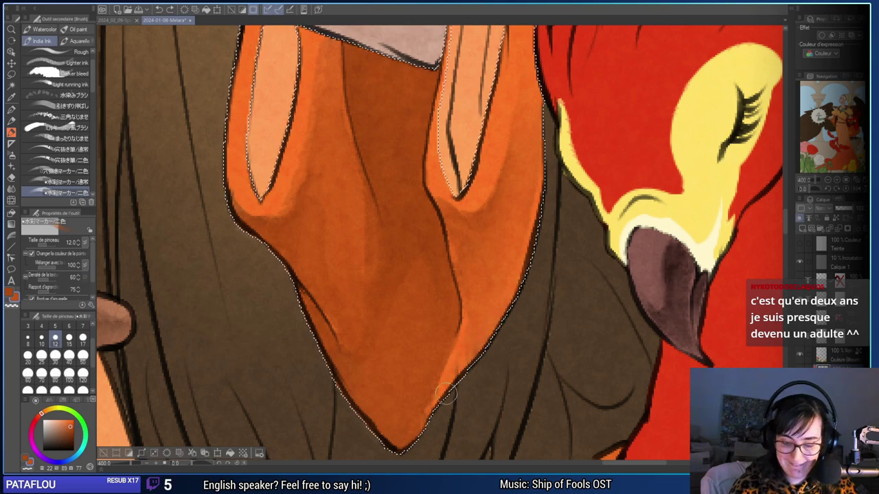
drag(389, 327, 408, 356)
scroll(408, 357, down, 1)
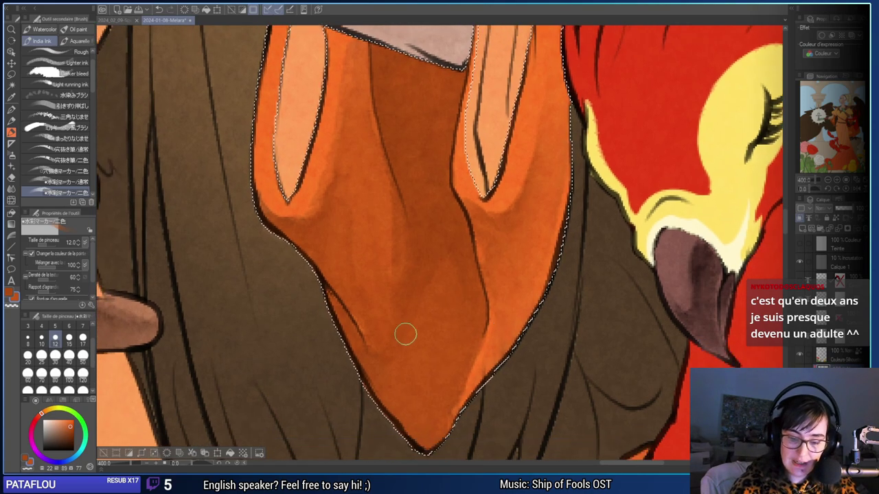
Try to carve a thin highlight beside the sleeve's central fold line with the Hard eraser, and undo it.
key(e)
mouse_move(385, 169)
mouse_down()
mouse_move(398, 283)
mouse_move(398, 215)
mouse_up()
drag(484, 309, 503, 336)
key(ctrl+z)
key(b)
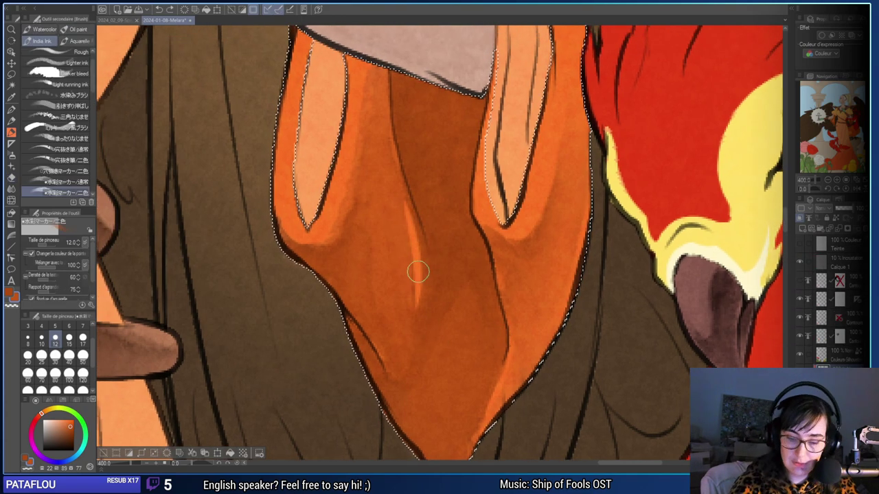
key(ctrl+z)
key(ctrl+z)
key(ctrl+z)
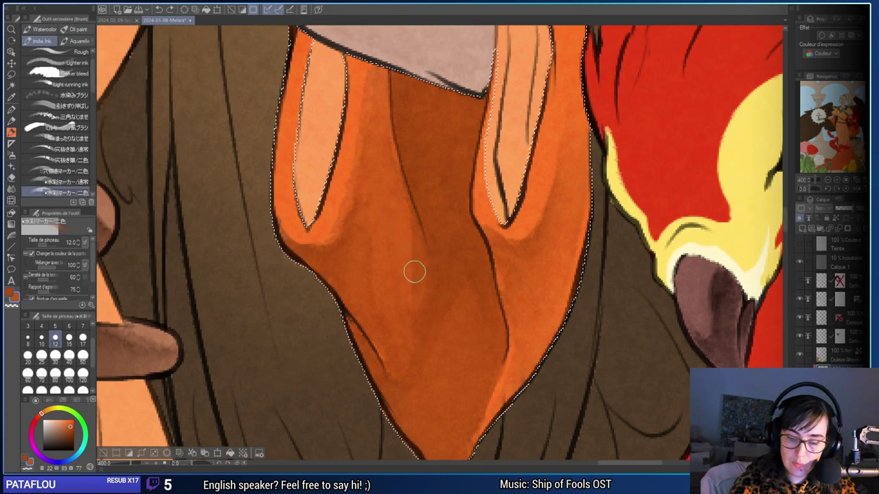
Sample an orange beside the central fold line of the sleeve near the bird and check the shading down to the tip.
drag(478, 317, 503, 337)
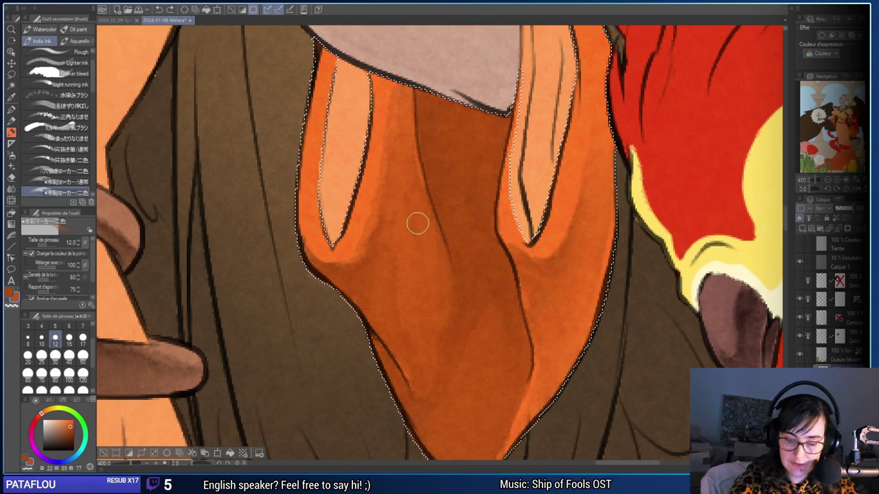
drag(505, 286, 461, 261)
alt+click(413, 192)
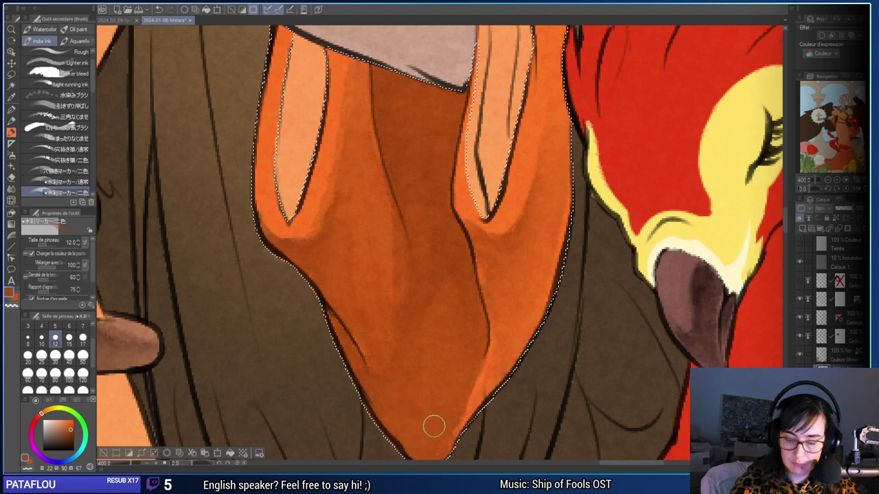
drag(521, 380, 543, 284)
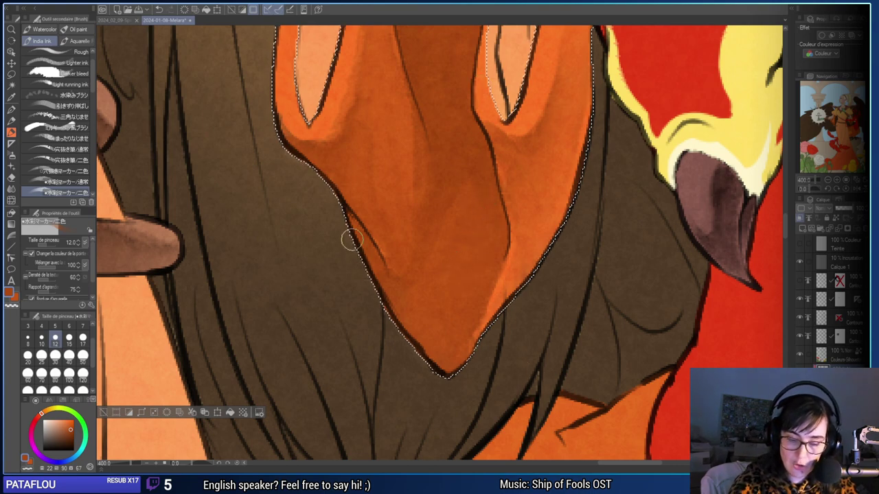
drag(657, 171, 616, 307)
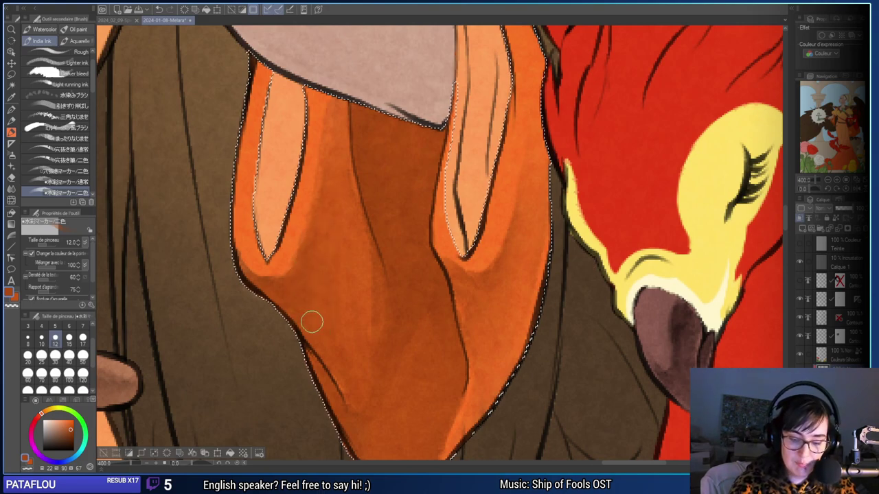
drag(298, 123, 408, 269)
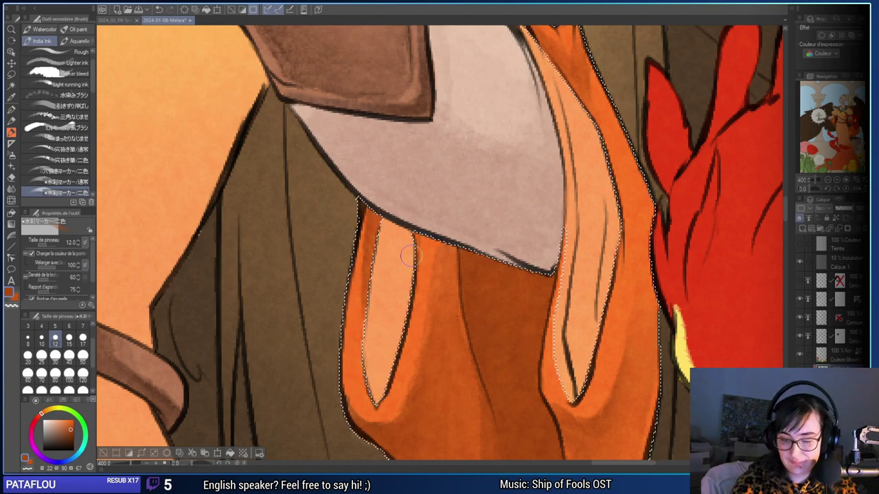
drag(667, 149, 511, 338)
Examine the shading on the upper part of the sleeve beside the red bird, from the slits to the button.
scroll(510, 337, down, 5)
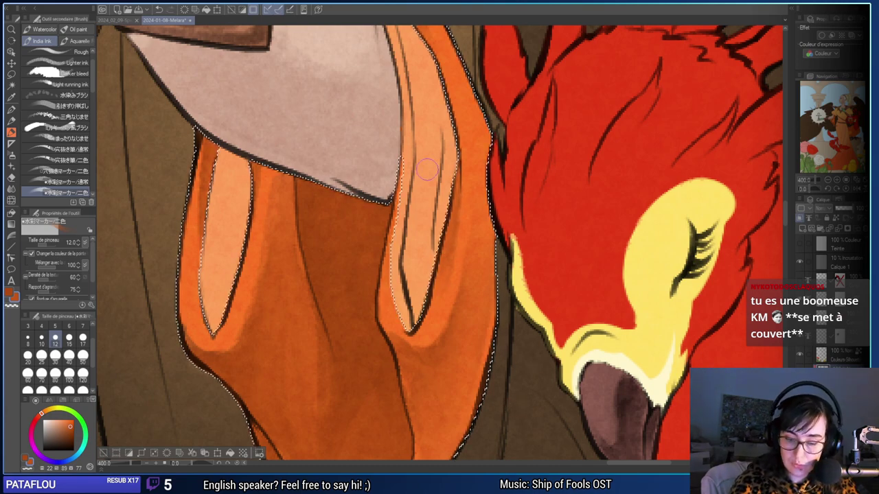
scroll(439, 329, up, 3)
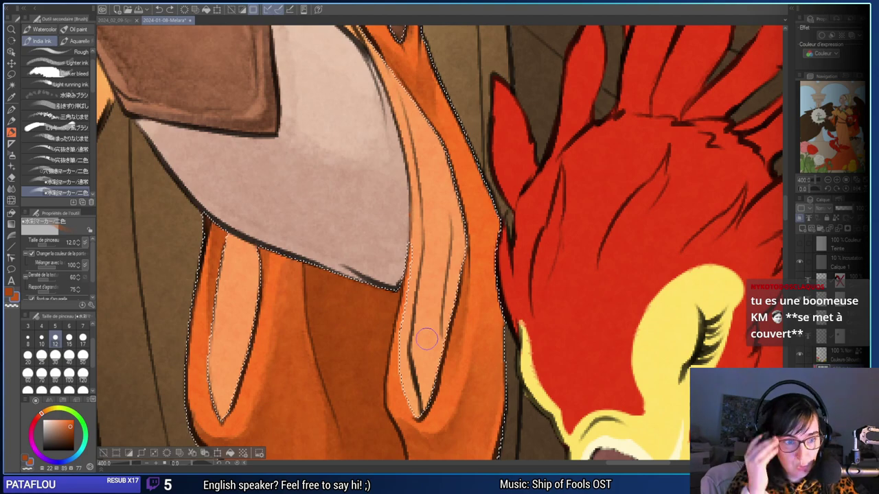
scroll(583, 345, up, 5)
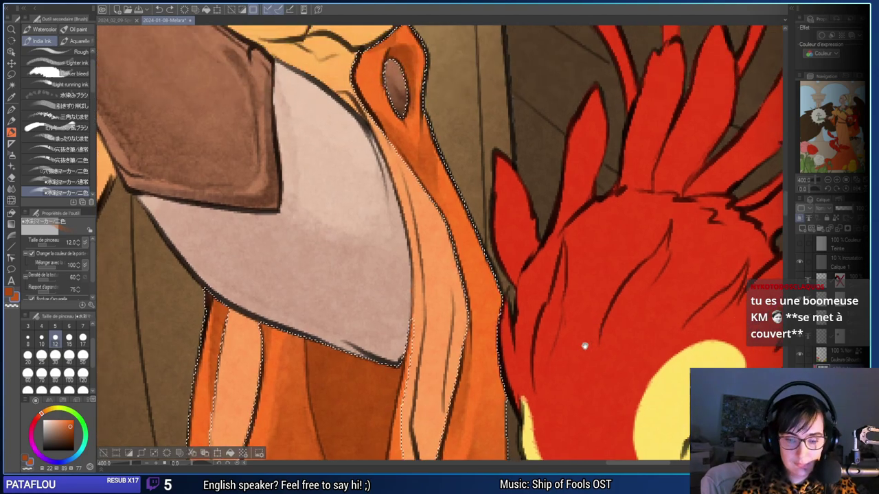
scroll(407, 239, down, 5)
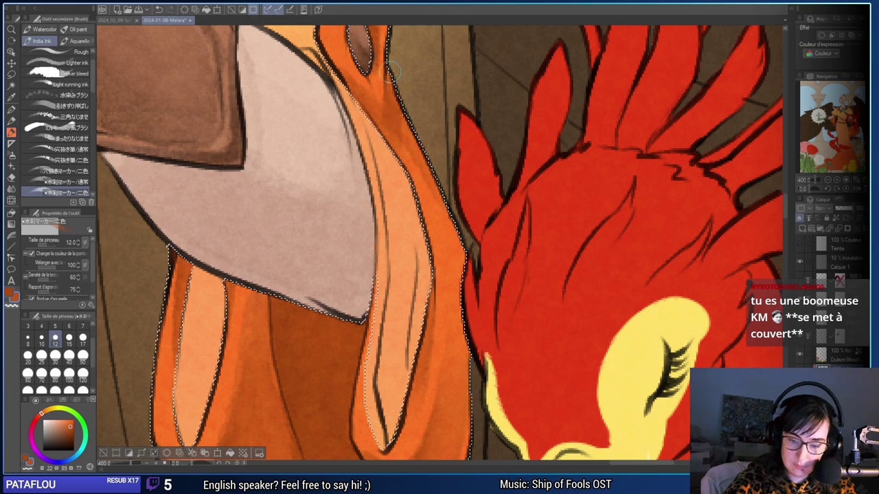
scroll(533, 178, down, 3)
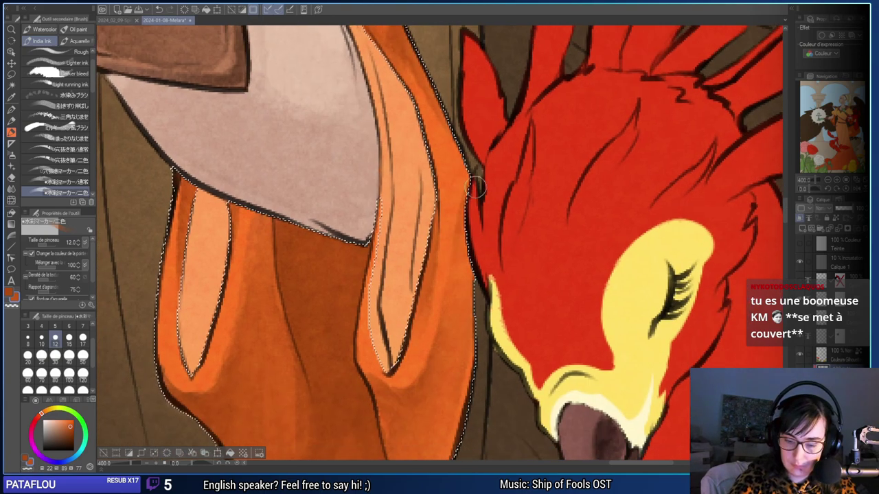
scroll(405, 237, up, 8)
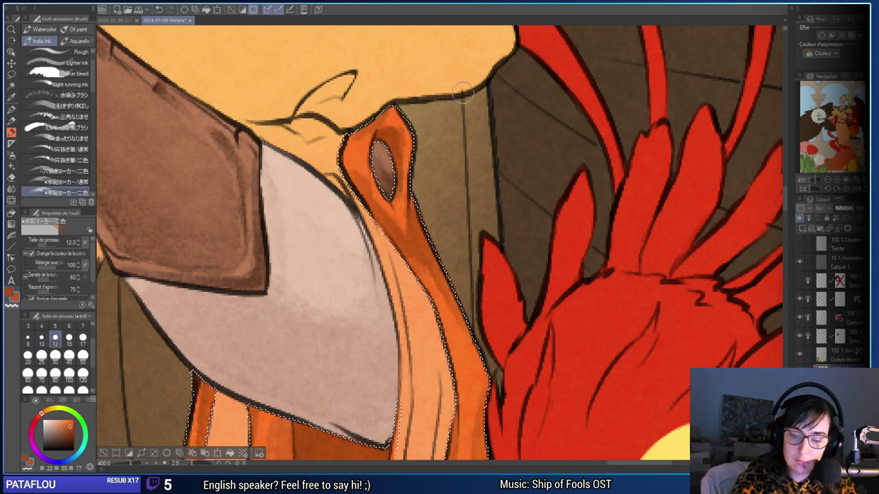
drag(426, 339, 528, 284)
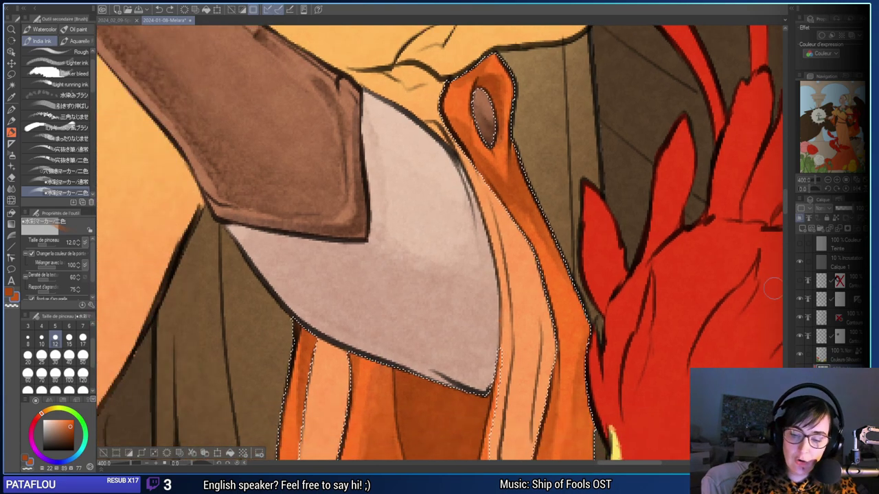
Review both shaded sleeves against the whole figure, the bird and the lower part of the dress.
click(829, 180)
click(828, 180)
click(828, 180)
click(829, 180)
click(828, 180)
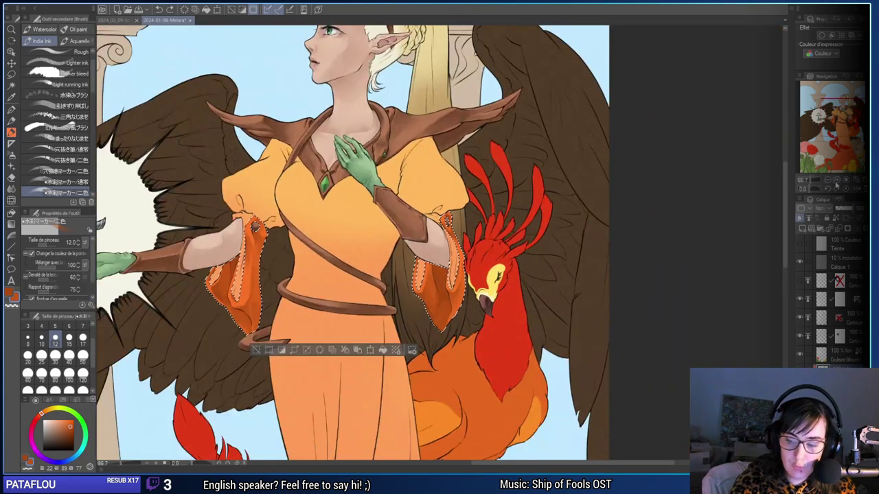
drag(562, 308, 663, 289)
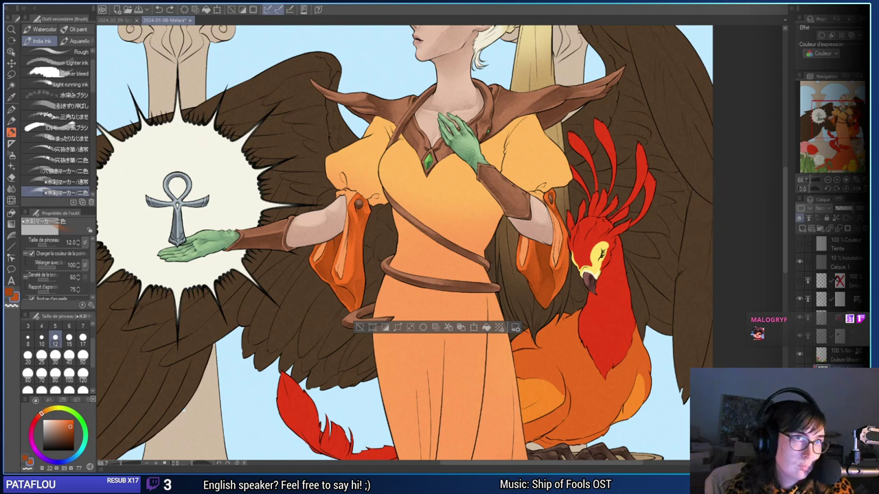
drag(694, 271, 637, 297)
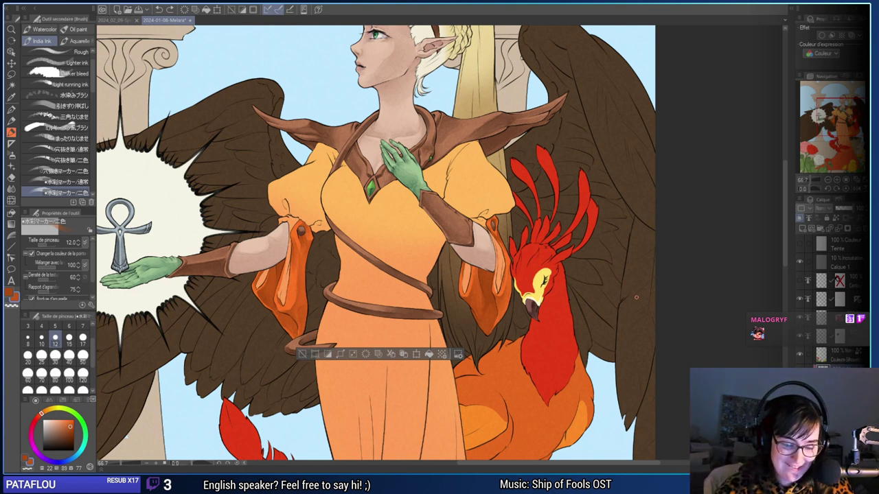
drag(512, 302, 596, 312)
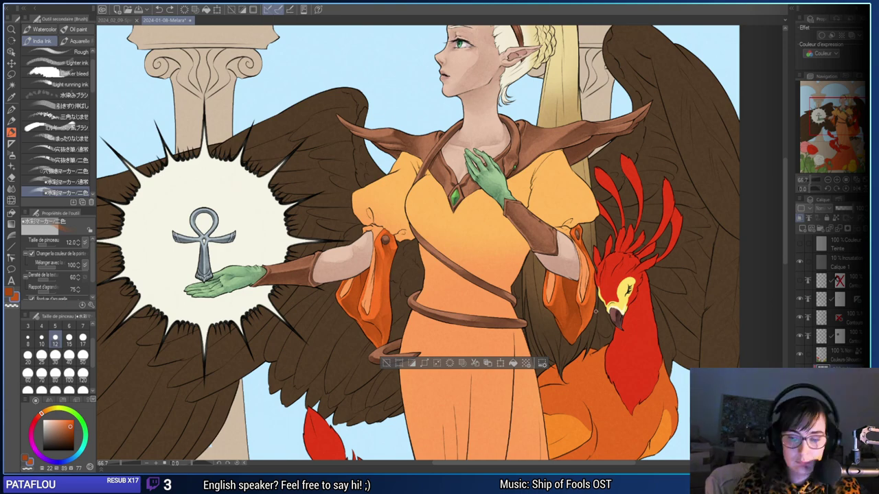
drag(594, 291, 625, 293)
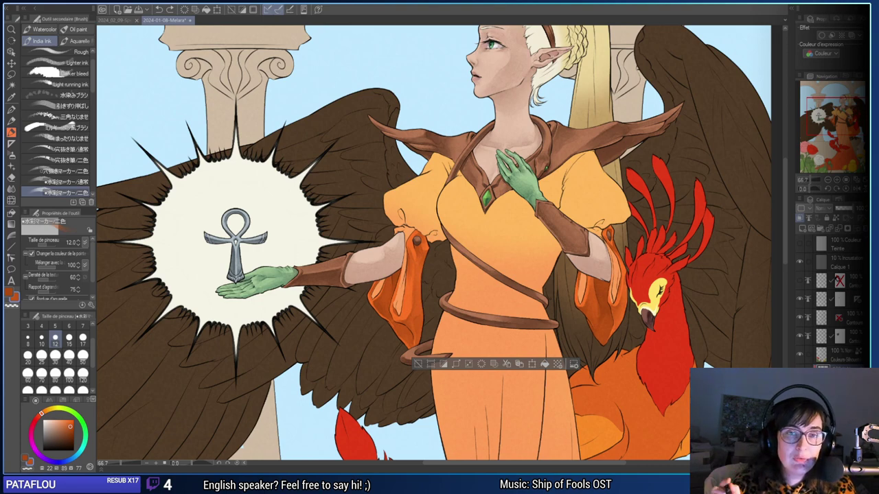
drag(613, 287, 587, 239)
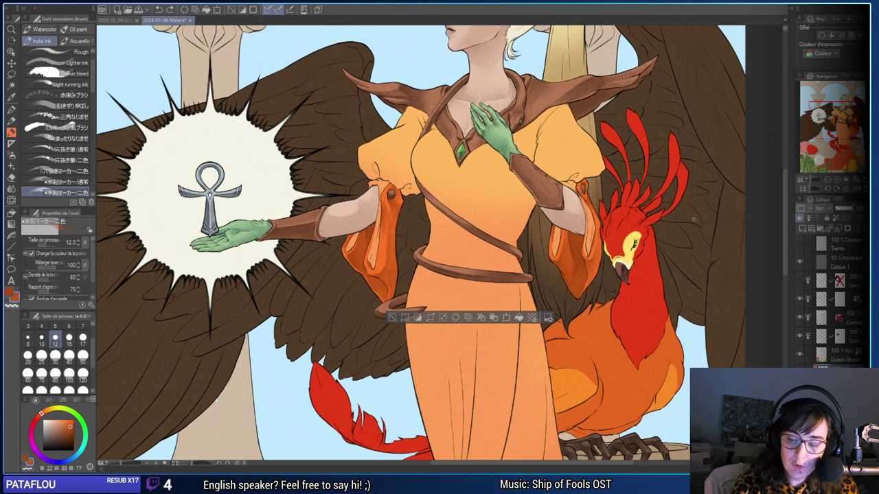
drag(680, 244, 639, 255)
drag(575, 454, 606, 350)
scroll(604, 350, down, 10)
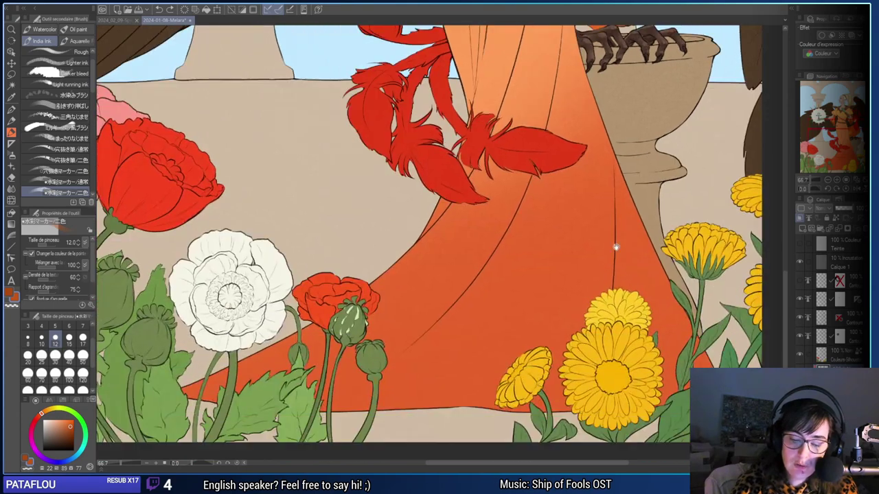
scroll(565, 290, up, 3)
scroll(602, 269, up, 8)
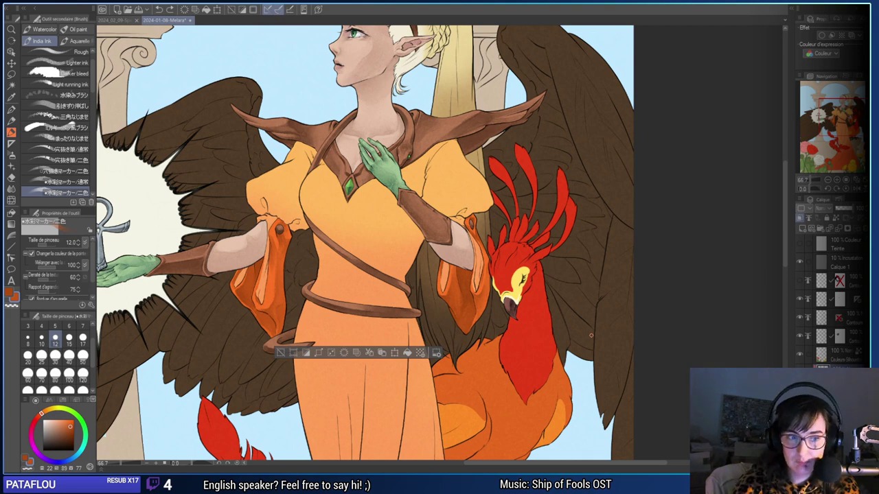
drag(630, 300, 682, 320)
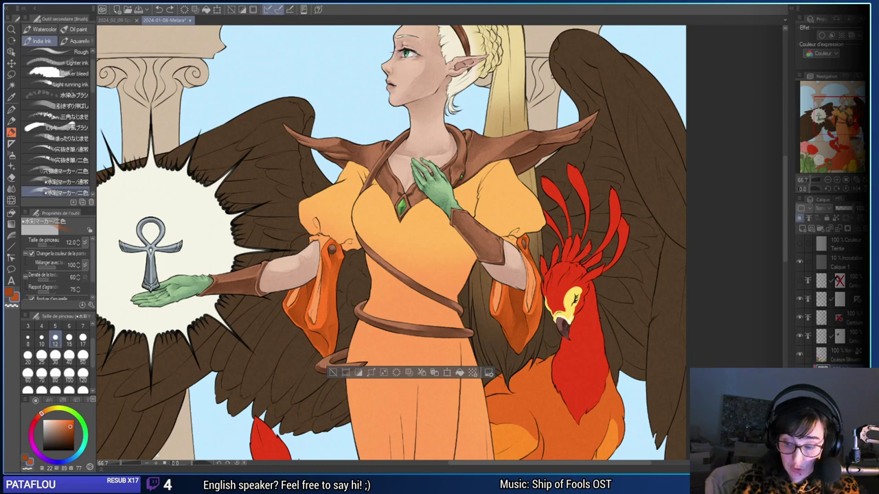
Toggle the visibility of the hair gradient and the figure's colour layers to check what each one contains.
key(ctrl+z)
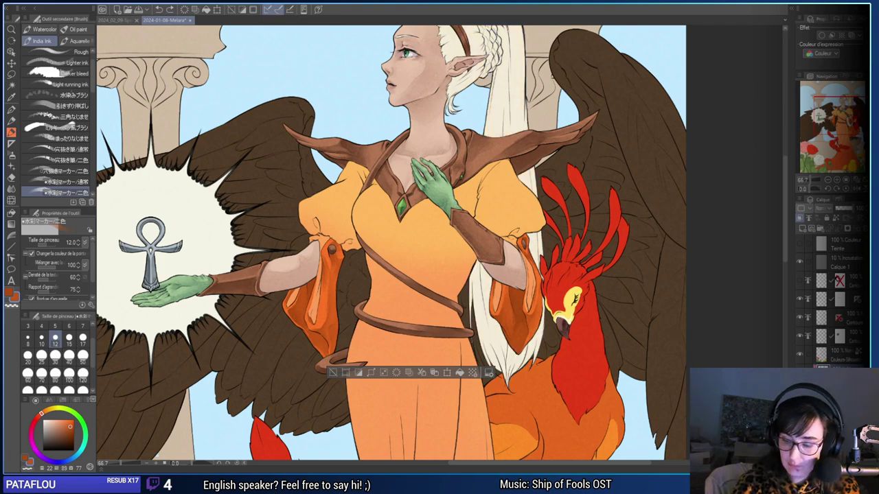
click(799, 391)
click(799, 391)
click(799, 391)
click(800, 373)
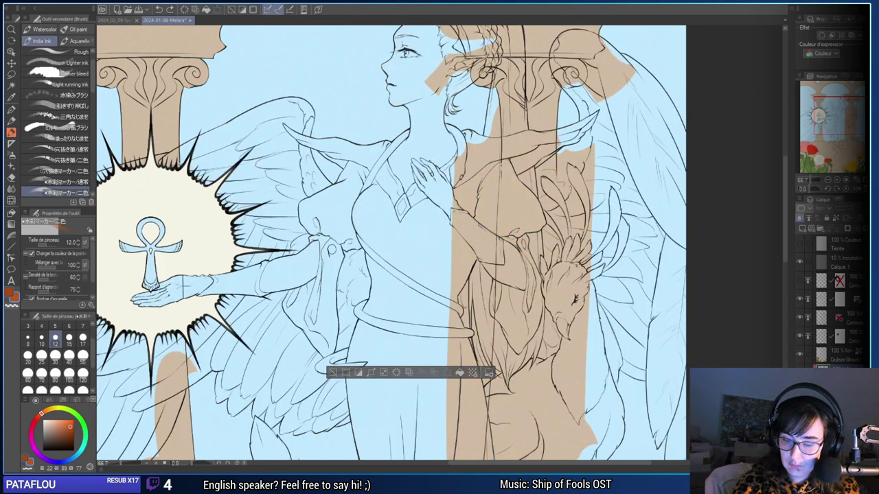
click(800, 373)
Select the whole orange dress from hem to puffed sleeves with Auto select, without limiting it to adjacent pixels.
scroll(391, 244, down, 10)
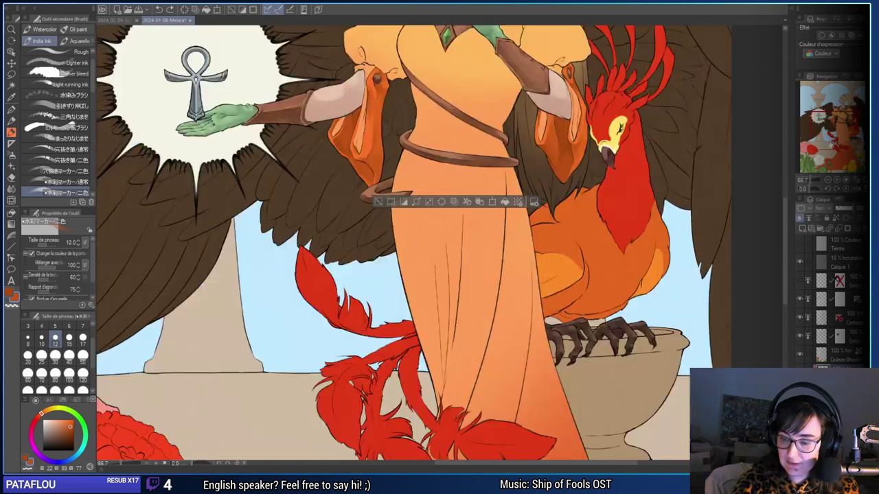
scroll(618, 357, down, 3)
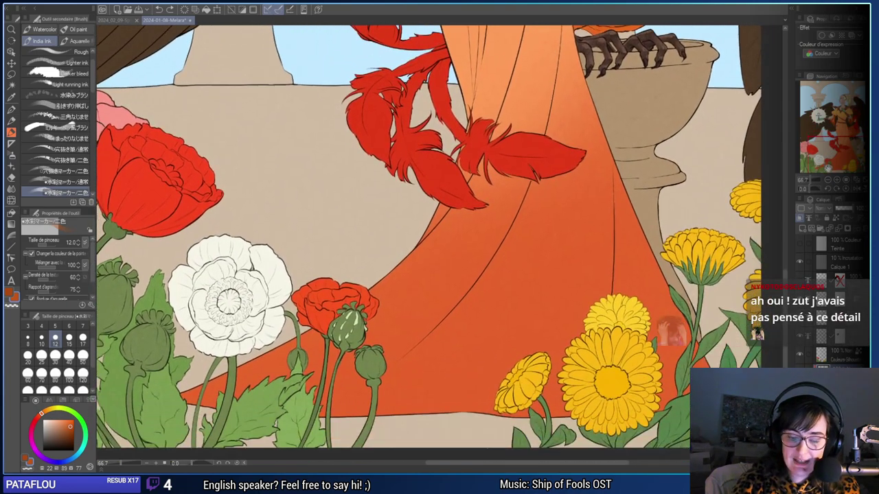
scroll(570, 439, down, 2)
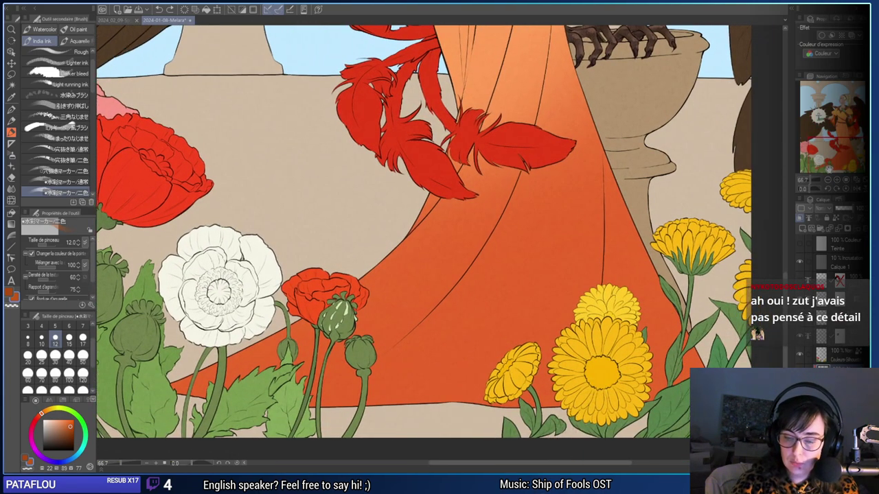
drag(829, 169, 836, 142)
click(828, 180)
click(828, 181)
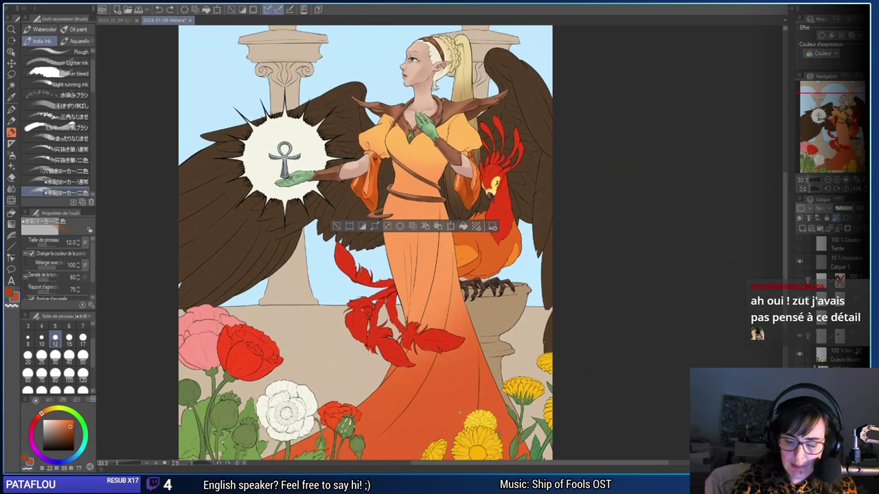
key(w)
drag(473, 402, 485, 316)
click(424, 378)
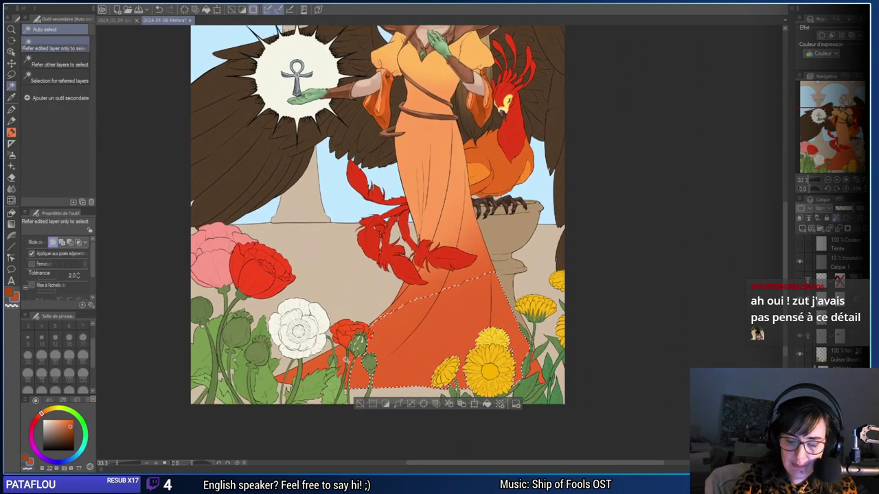
click(426, 351)
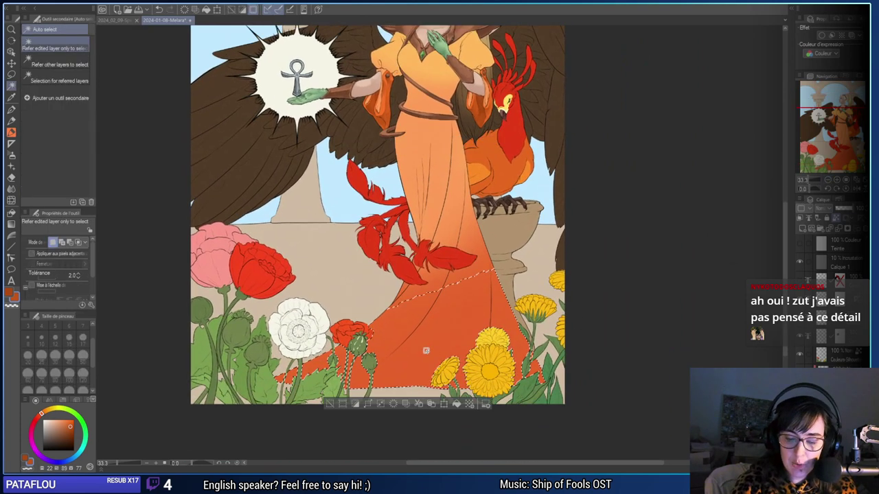
scroll(427, 429, up, 1)
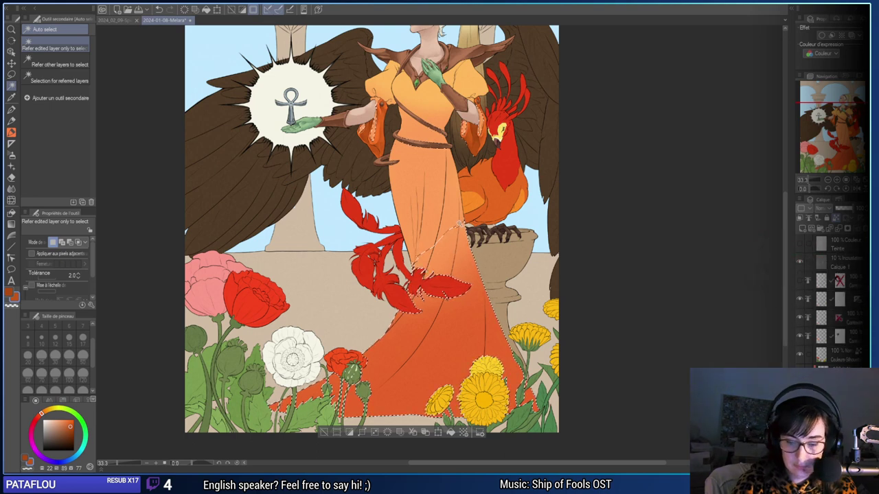
shift+click(458, 191)
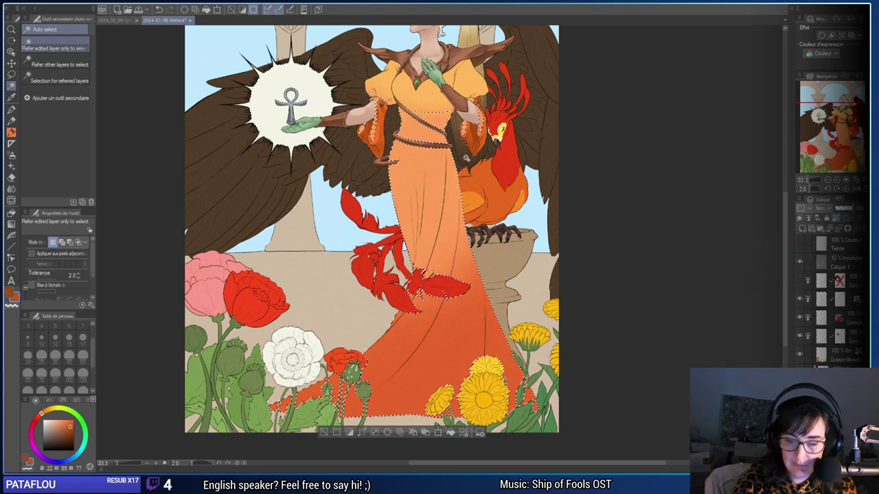
shift+click(430, 102)
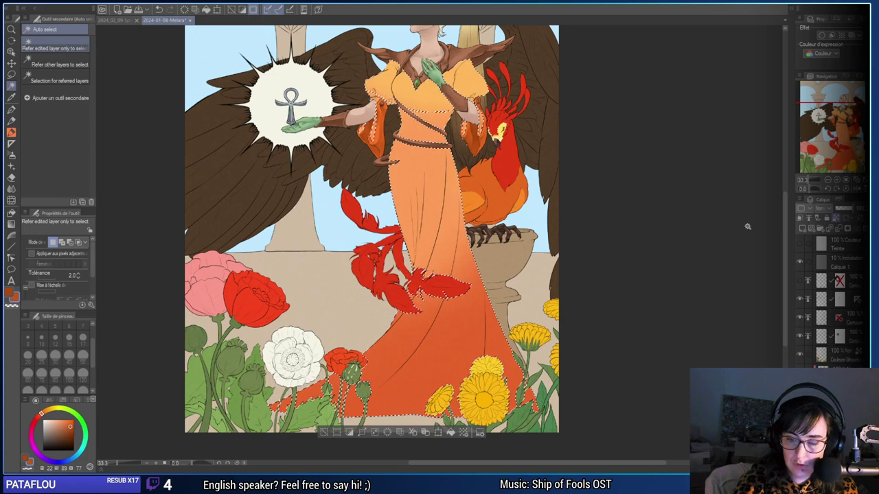
Examine the dress selection's edges from the bodice and sleeves down to the red tail feathers across the skirt.
click(837, 180)
click(837, 180)
click(842, 124)
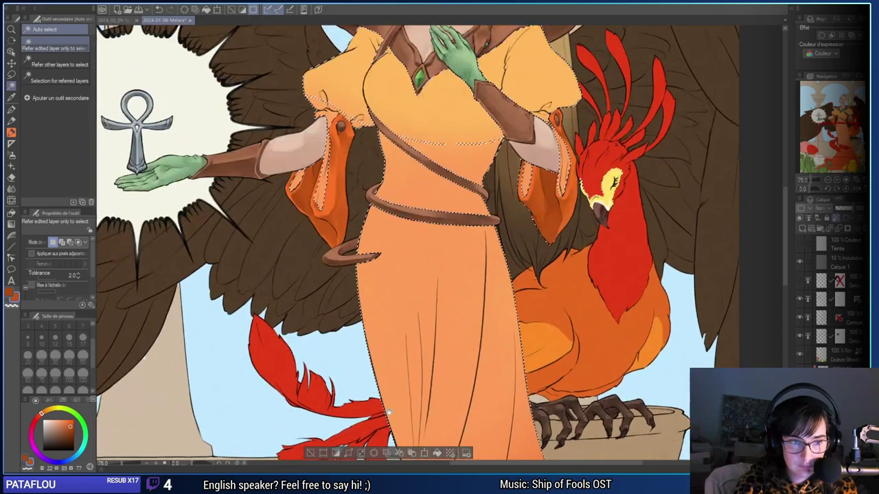
click(837, 180)
click(837, 180)
drag(480, 238, 446, 429)
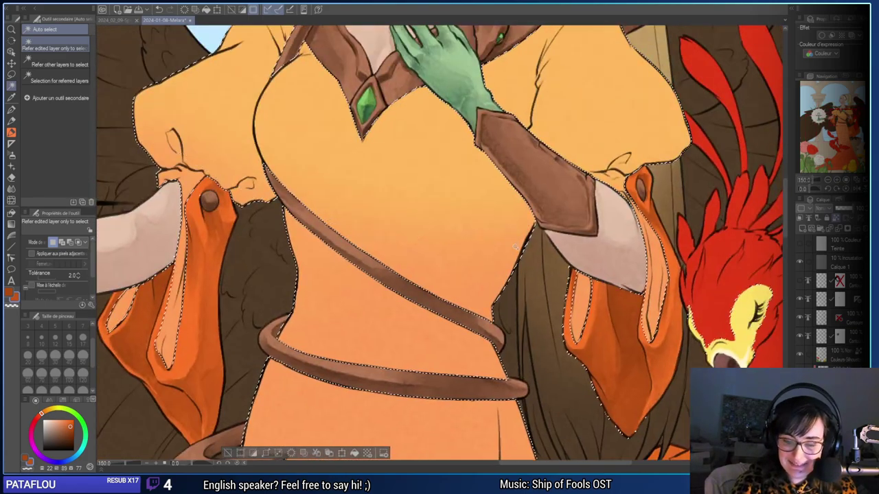
drag(515, 274, 512, 386)
mouse_move(738, 327)
mouse_down()
mouse_move(679, 217)
mouse_move(606, 198)
mouse_up()
key(m)
drag(536, 349, 475, 357)
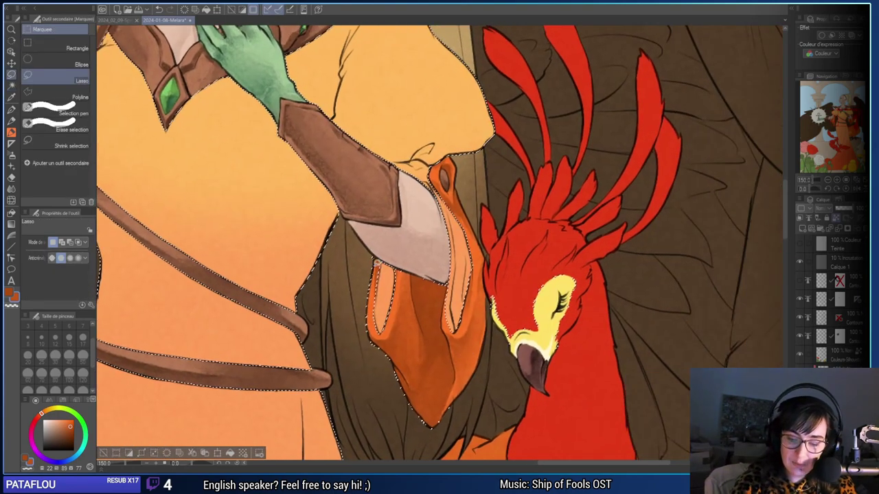
mouse_move(395, 354)
mouse_down()
mouse_move(398, 424)
mouse_move(371, 264)
mouse_up()
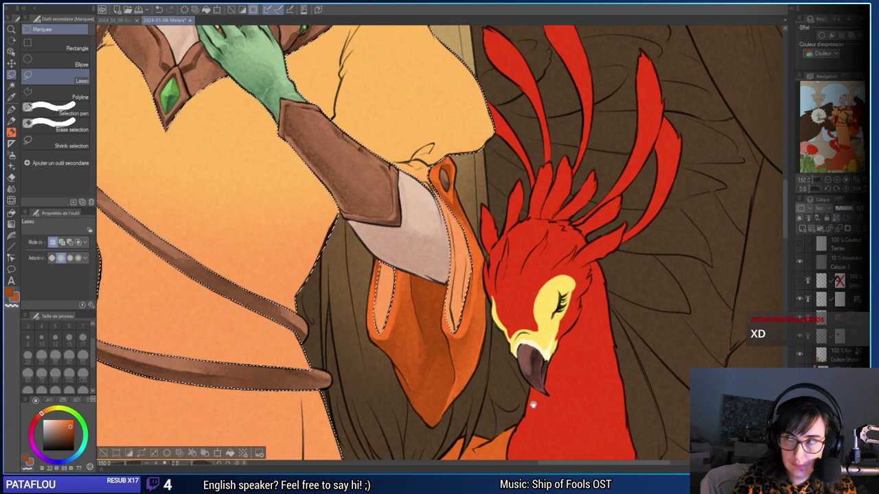
drag(534, 377, 605, 237)
scroll(543, 357, down, 4)
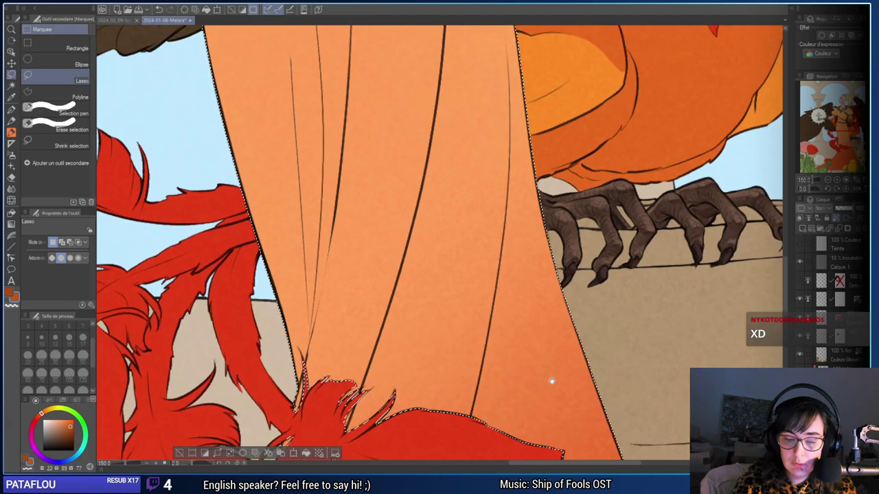
drag(552, 381, 584, 245)
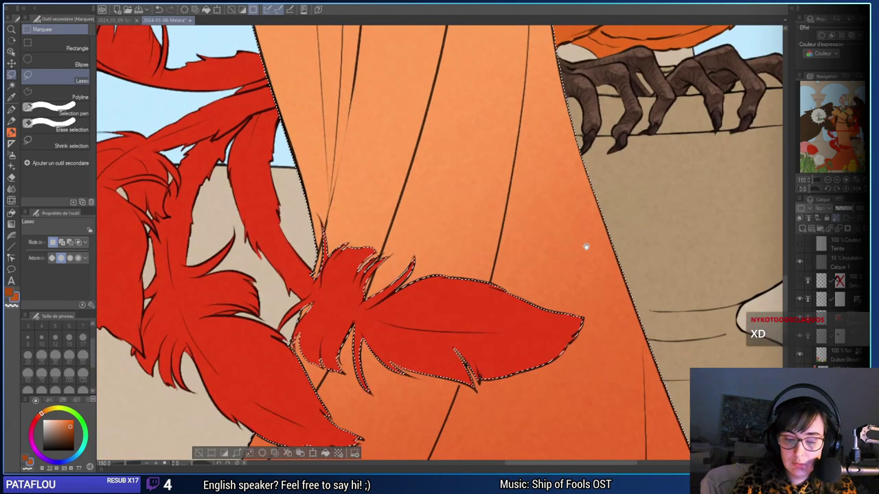
Try an Auto select tolerance of 0 for the dress, and restore the tolerance to 2.
key(w)
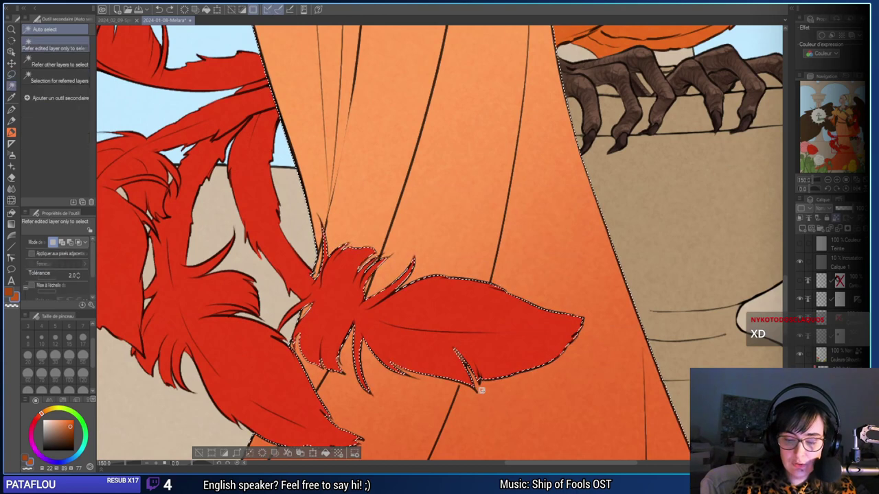
double_click(78, 278)
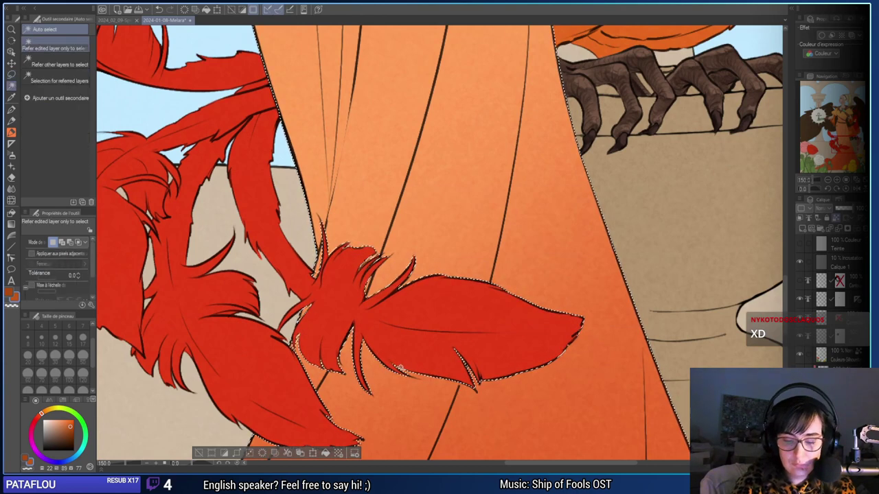
double_click(78, 274)
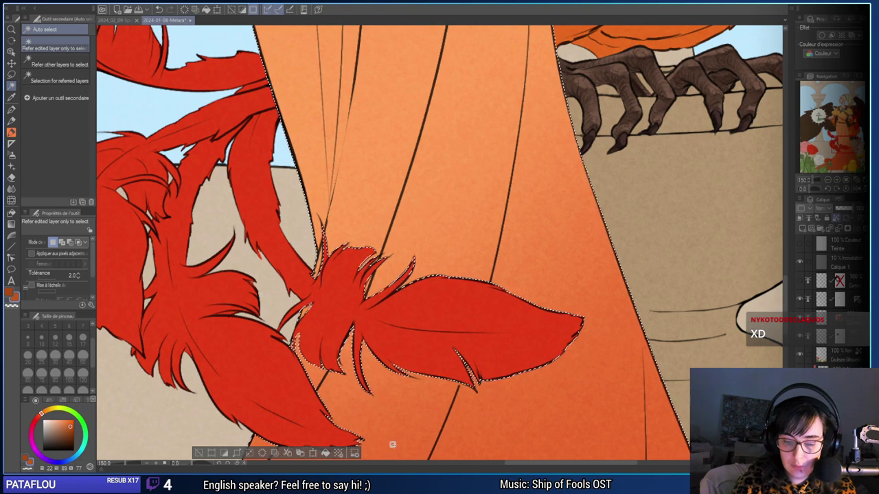
Check the selection's edges along the dress hem around the poppies, seed pods and yellow flowers.
scroll(556, 397, down, 10)
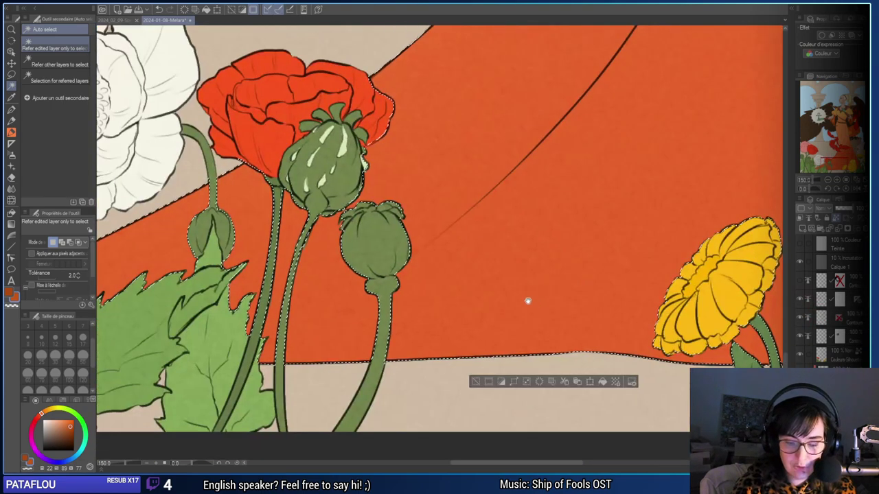
drag(527, 301, 551, 332)
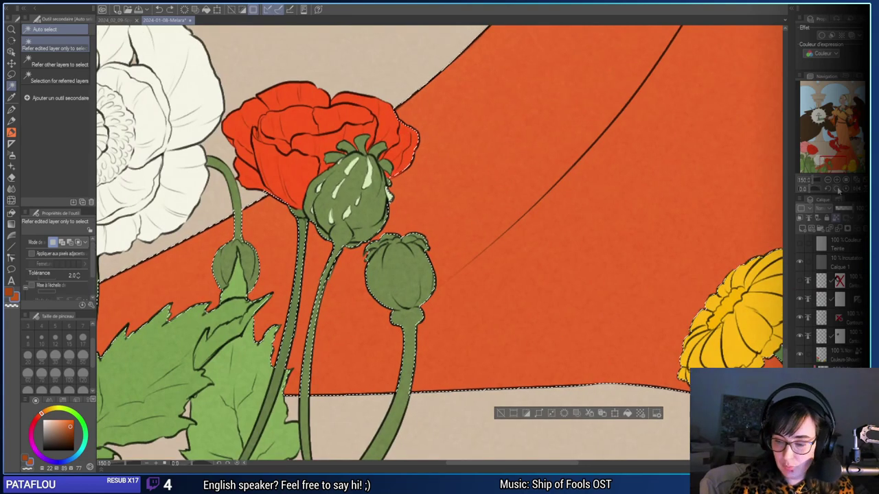
scroll(586, 345, down, 4)
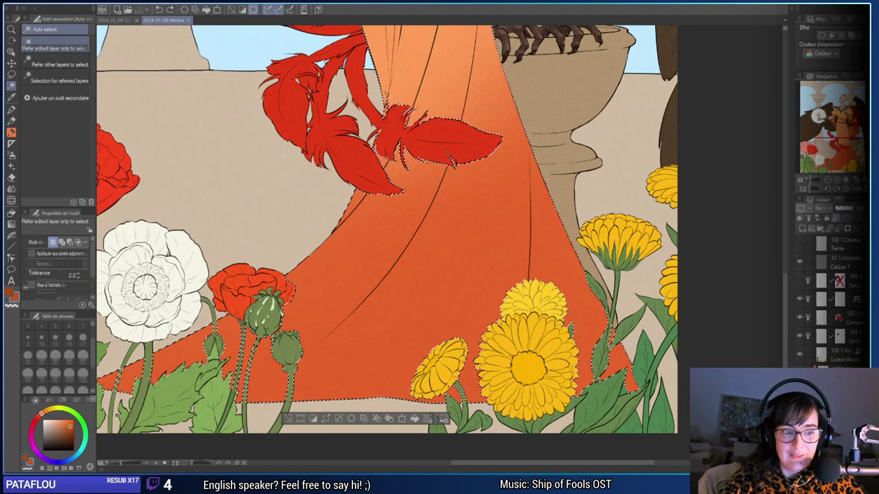
click(837, 180)
click(837, 180)
click(836, 180)
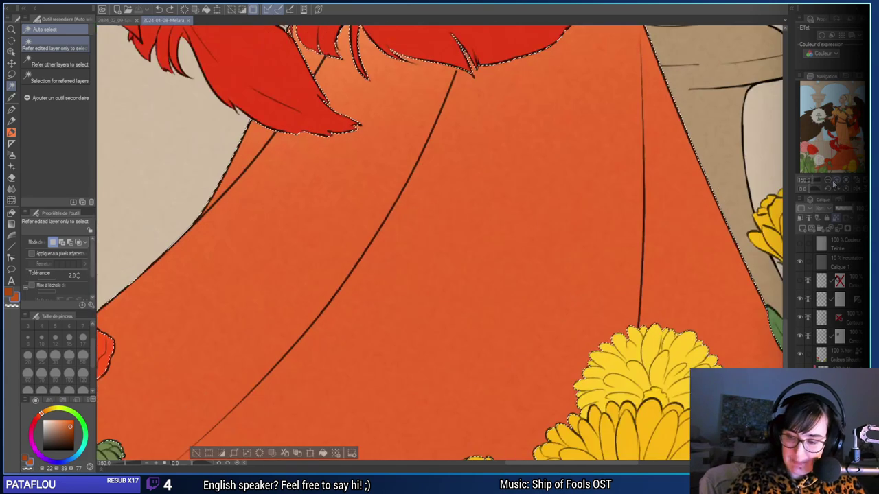
click(828, 180)
click(827, 180)
click(827, 180)
click(828, 180)
click(827, 180)
Activate the layer for the dress shading and ready the two-colour watercolour marker brush at size 80.
click(830, 373)
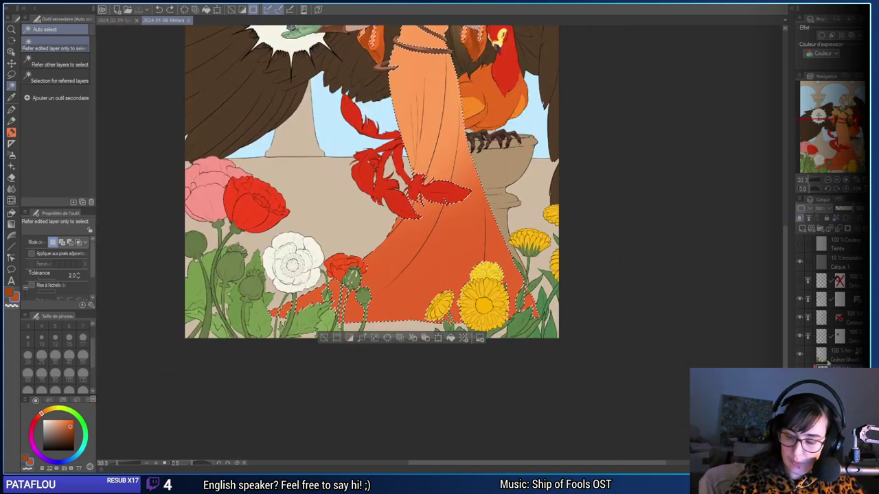
drag(584, 304, 563, 368)
key(b)
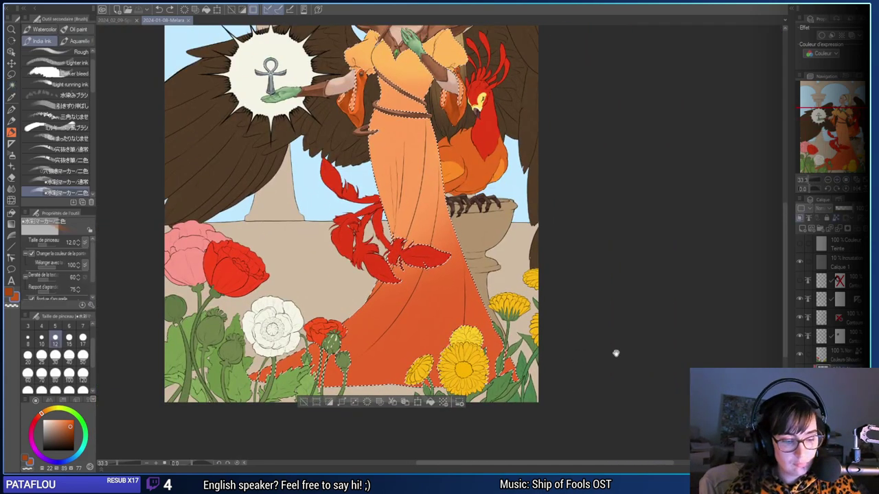
drag(614, 353, 642, 363)
click(56, 375)
drag(471, 328, 449, 378)
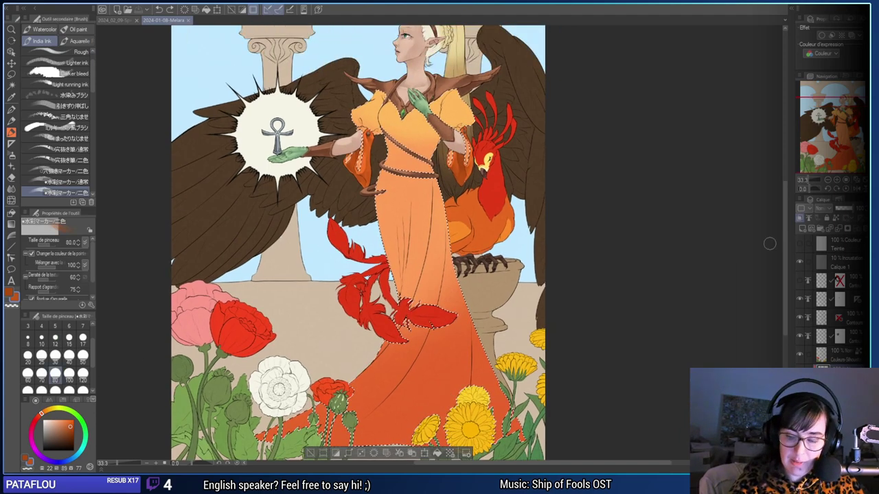
Try a broad shading stroke down the skirt's outer edge below the belt, and undo it.
click(837, 180)
click(836, 180)
click(837, 180)
drag(524, 243, 536, 286)
mouse_move(314, 206)
mouse_down()
mouse_move(353, 338)
mouse_move(356, 439)
mouse_up()
key(ctrl+z)
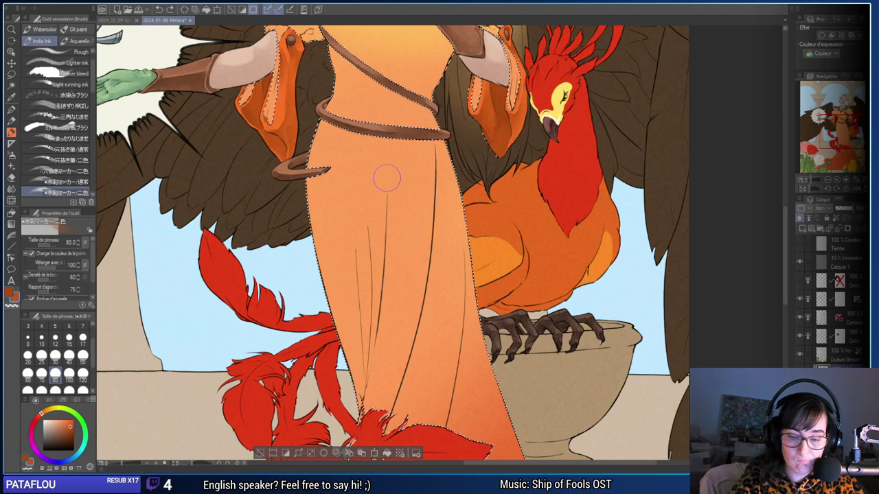
Set the brush size to 30 and try a cast shadow beneath the brown belt at the waist.
drag(418, 367, 451, 381)
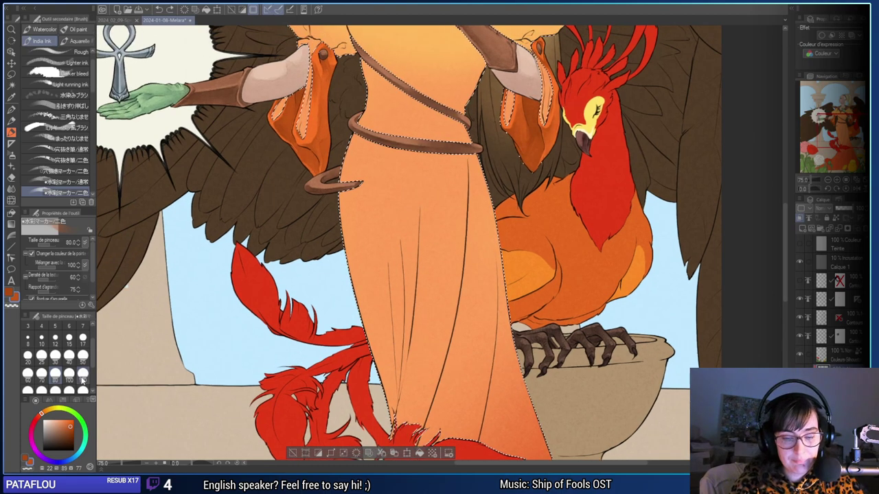
click(55, 356)
drag(405, 180, 441, 324)
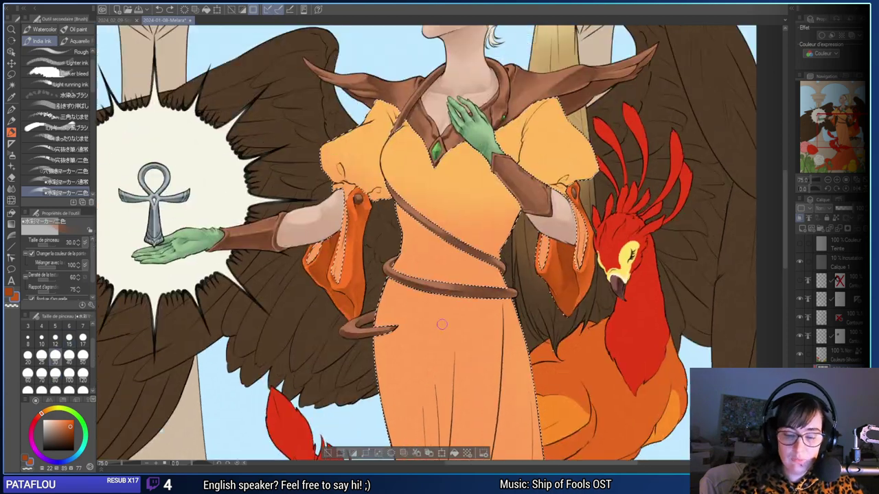
drag(545, 318, 504, 317)
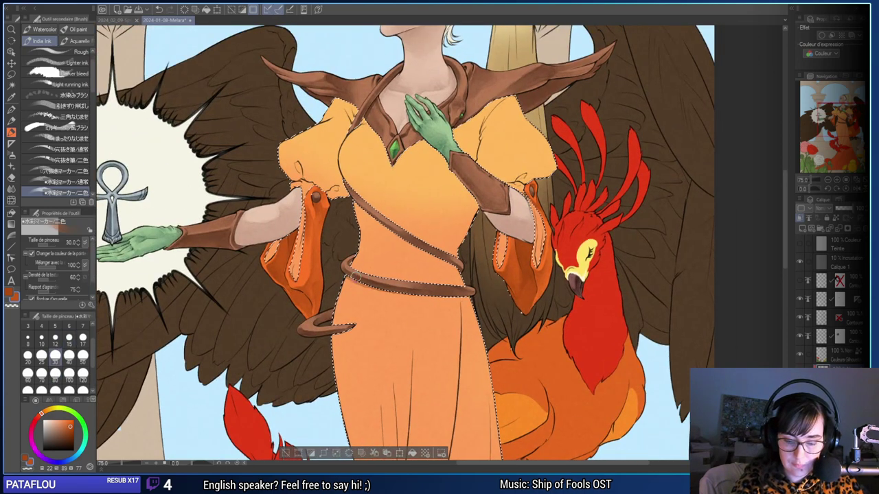
click(837, 180)
click(837, 179)
drag(373, 294, 322, 289)
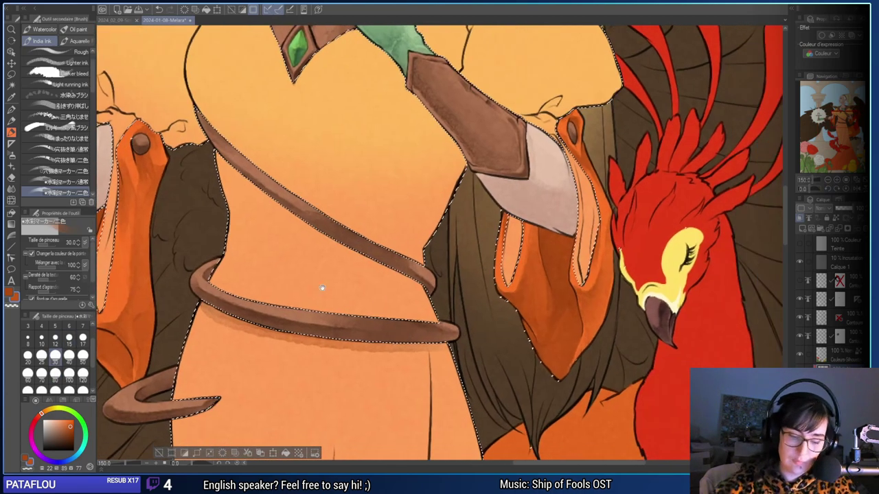
key(ctrl+z)
Repaint the darker cast shadow on the skirt along the underside of the brown belt, undoing unsatisfactory strokes.
drag(212, 309, 393, 334)
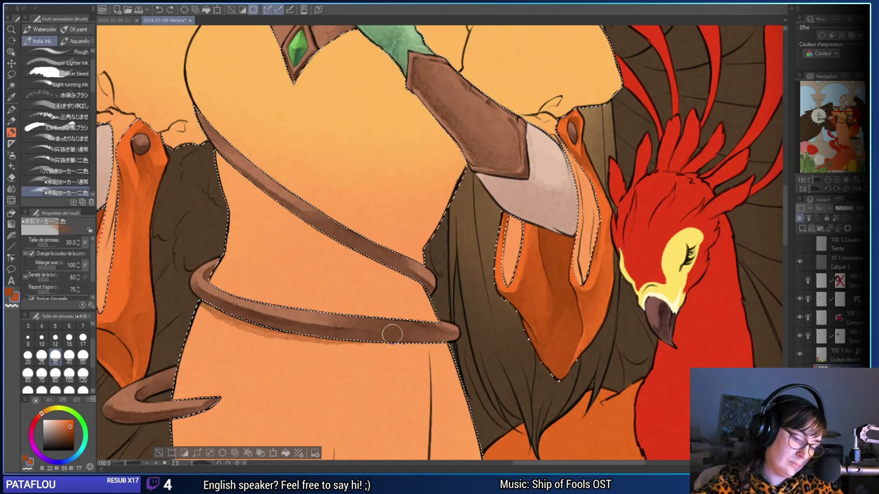
key(ctrl+z)
drag(219, 311, 380, 338)
drag(487, 382, 646, 343)
drag(636, 380, 576, 357)
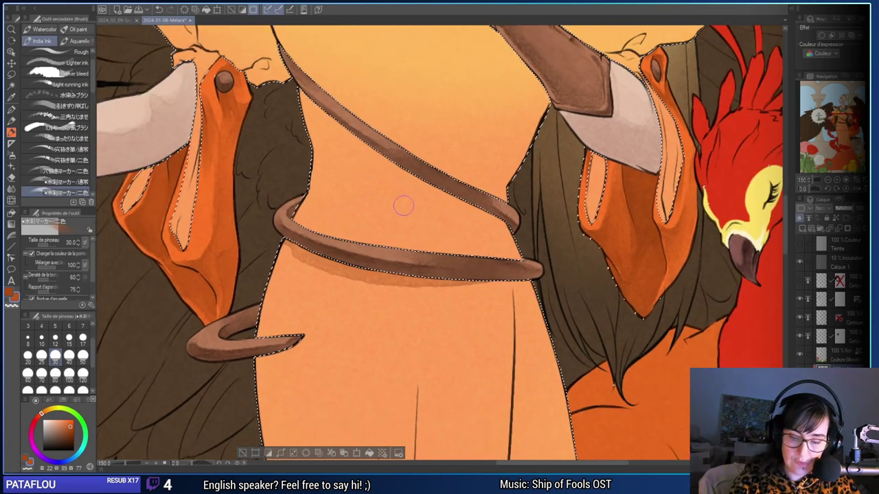
key(ctrl+z)
drag(612, 274, 508, 274)
mouse_move(249, 233)
mouse_down()
mouse_move(211, 245)
mouse_move(297, 274)
mouse_up()
mouse_move(201, 243)
mouse_down()
mouse_move(428, 276)
mouse_move(273, 268)
mouse_move(196, 239)
mouse_move(208, 253)
mouse_move(319, 270)
mouse_move(197, 243)
mouse_move(217, 253)
mouse_move(192, 236)
mouse_move(213, 256)
mouse_move(193, 239)
mouse_move(258, 267)
mouse_move(389, 274)
mouse_up()
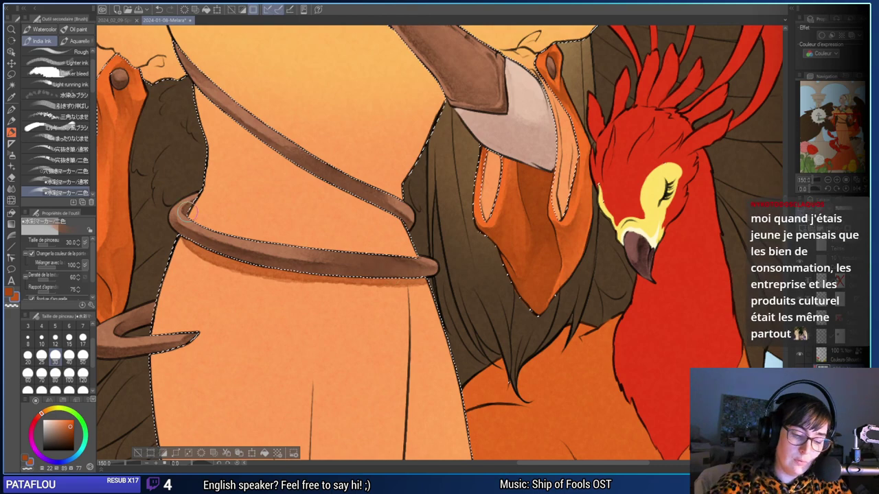
Paint a small cast shadow under the belt's pointed end at the hip with brush size 20.
drag(469, 299, 625, 269)
click(69, 338)
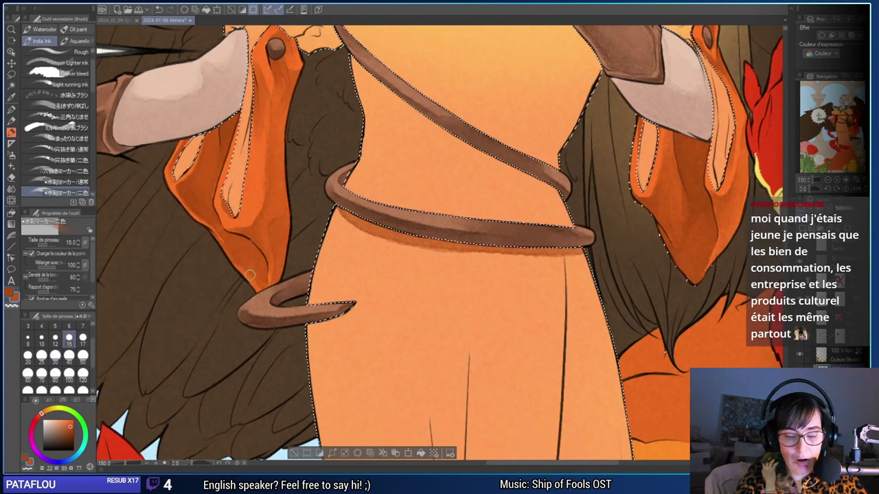
mouse_move(301, 334)
mouse_down()
mouse_move(274, 314)
mouse_move(288, 301)
mouse_move(329, 296)
mouse_up()
click(27, 355)
key(ctrl+z)
drag(297, 302, 326, 298)
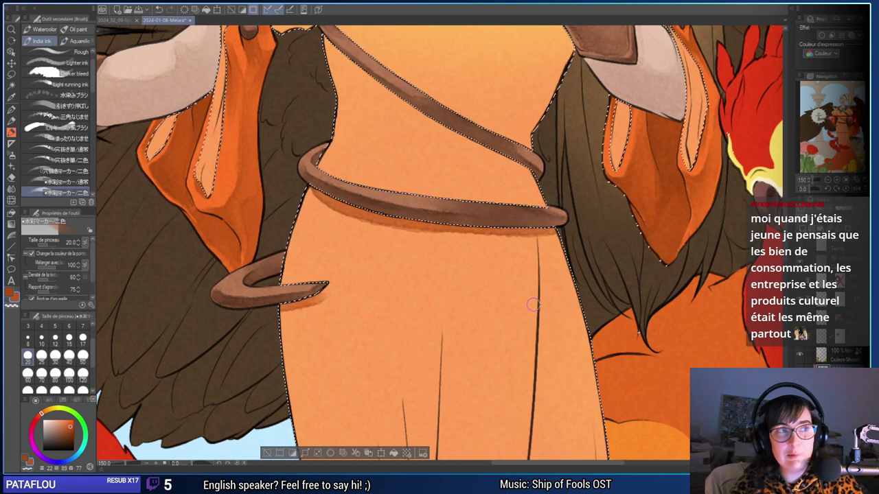
Paint a thin cast shadow on the dress beneath the brown strap running diagonally across the bodice.
drag(597, 312, 543, 343)
drag(622, 266, 568, 305)
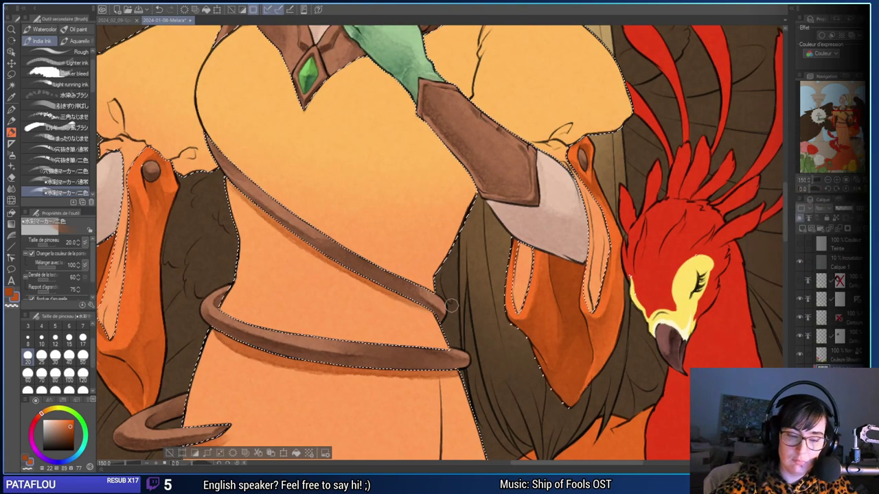
mouse_move(576, 303)
mouse_down()
mouse_move(598, 306)
mouse_move(611, 295)
mouse_up()
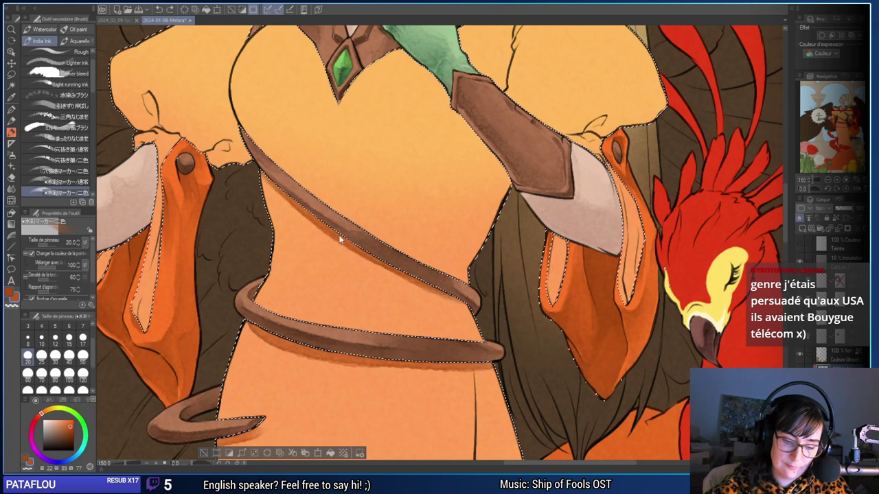
Shade the lower outer edge of the puffed sleeve on the outstretched arm, redoing the first stroke.
drag(490, 291, 637, 447)
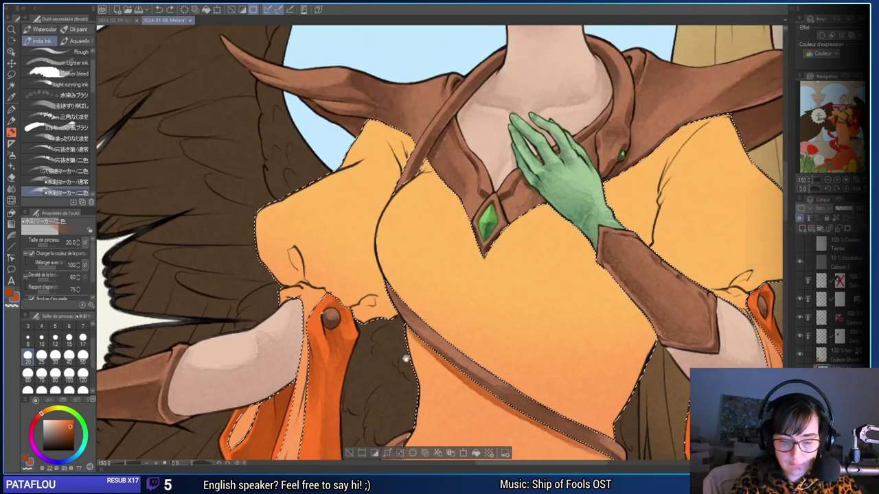
drag(406, 357, 433, 344)
mouse_move(294, 222)
mouse_down()
mouse_move(323, 244)
mouse_move(327, 268)
mouse_move(294, 226)
mouse_move(317, 268)
mouse_move(310, 242)
mouse_move(303, 254)
mouse_move(291, 225)
mouse_move(329, 282)
mouse_up()
key(ctrl+z)
drag(232, 358, 255, 377)
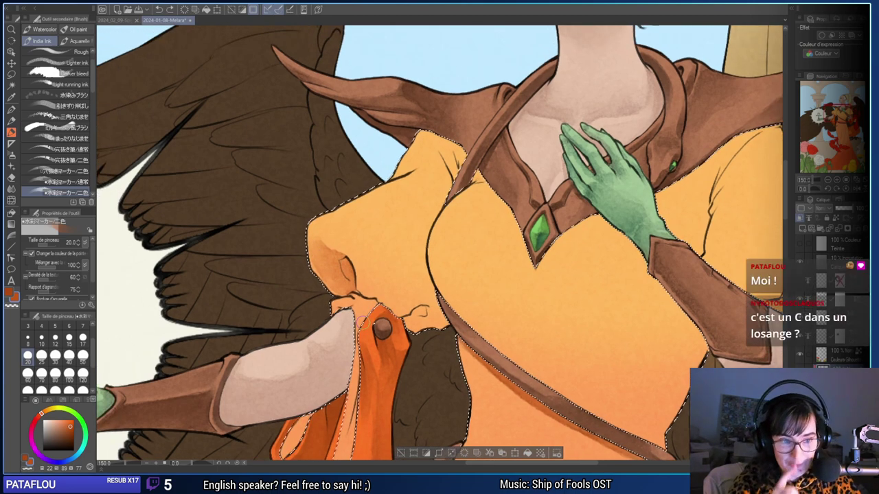
Set the brush size to 12 and darken the small fold and gathered cuff of that puffed sleeve.
click(55, 338)
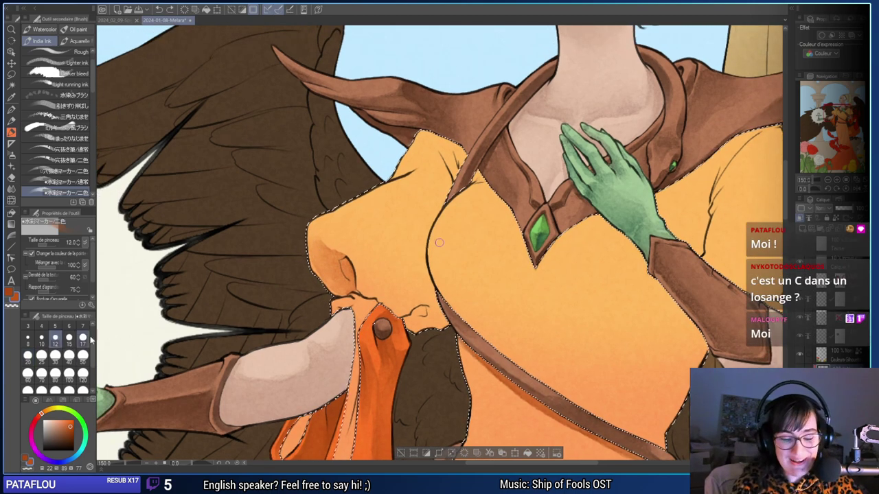
drag(344, 271, 360, 298)
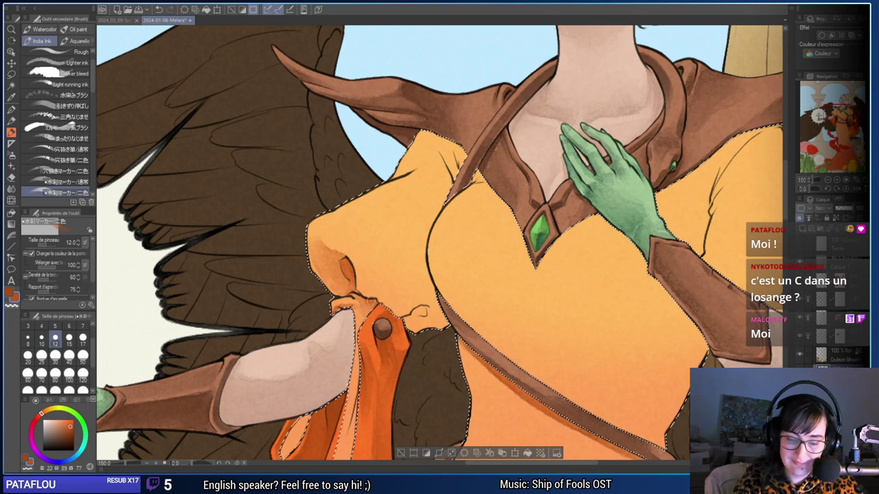
mouse_move(367, 305)
mouse_down()
mouse_move(353, 273)
mouse_move(340, 273)
mouse_up()
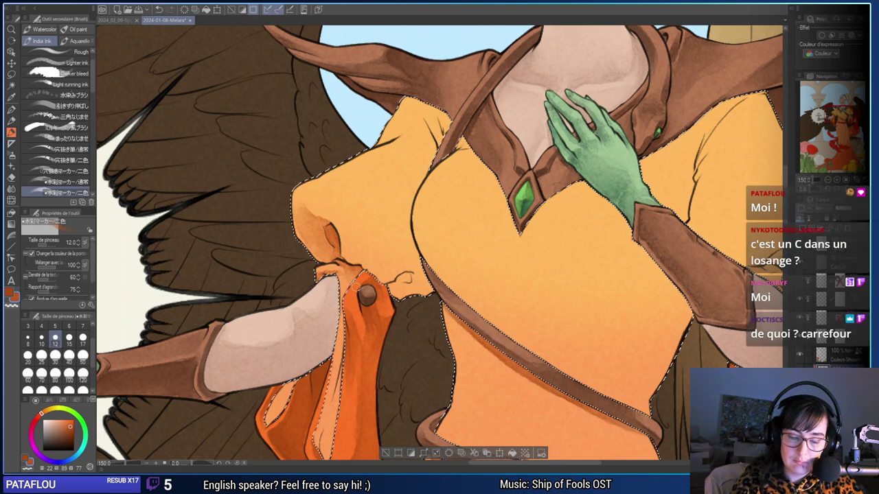
drag(340, 278, 338, 319)
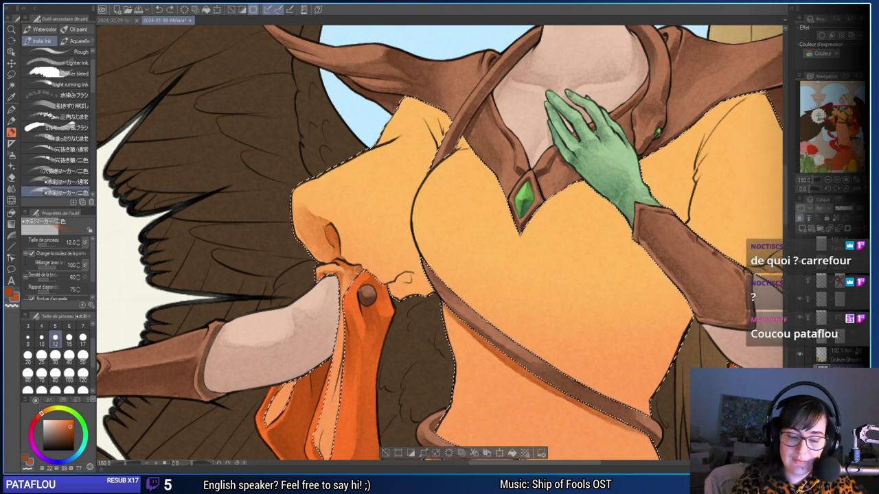
drag(361, 270, 349, 287)
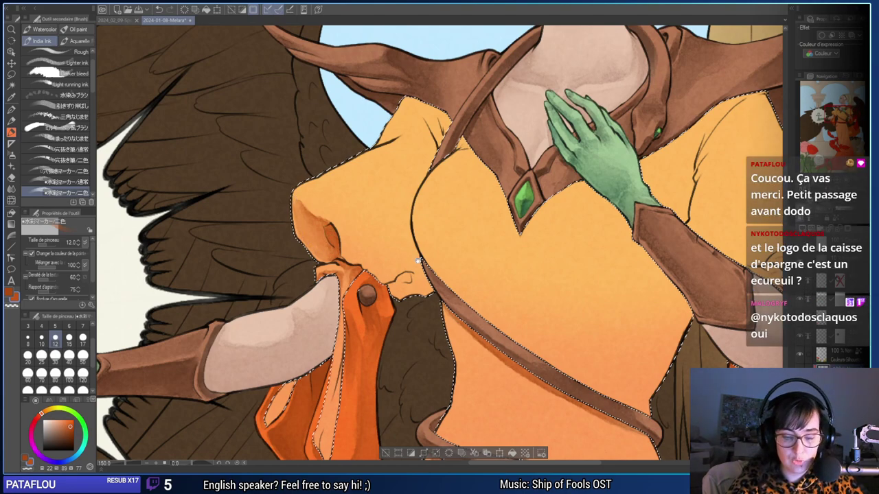
Shade the small folds above the gathered cuff of the outstretched arm's puffed sleeve, redoing strokes that go wrong.
drag(461, 263, 453, 301)
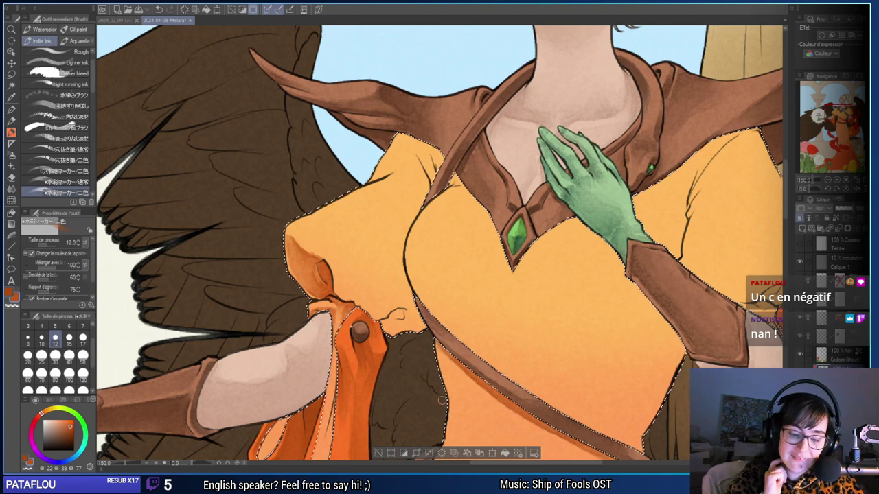
drag(361, 305, 368, 311)
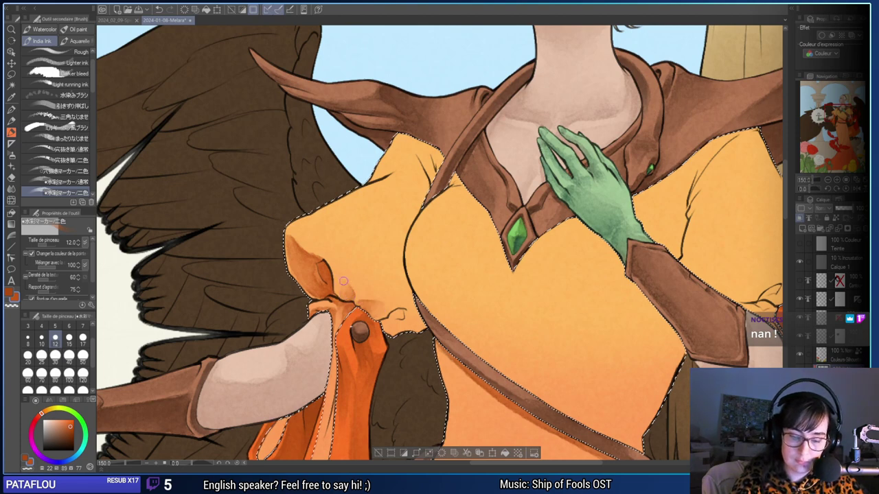
drag(349, 294, 344, 298)
key(ctrl+z)
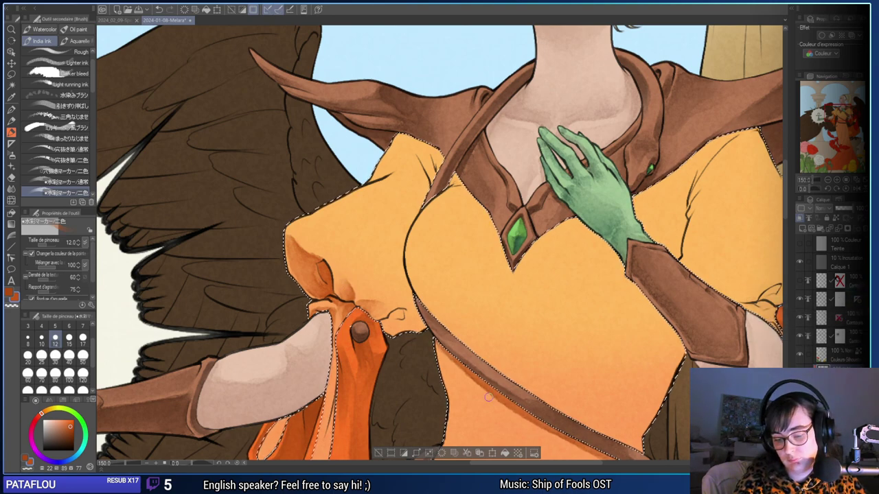
drag(471, 351, 494, 351)
key(e)
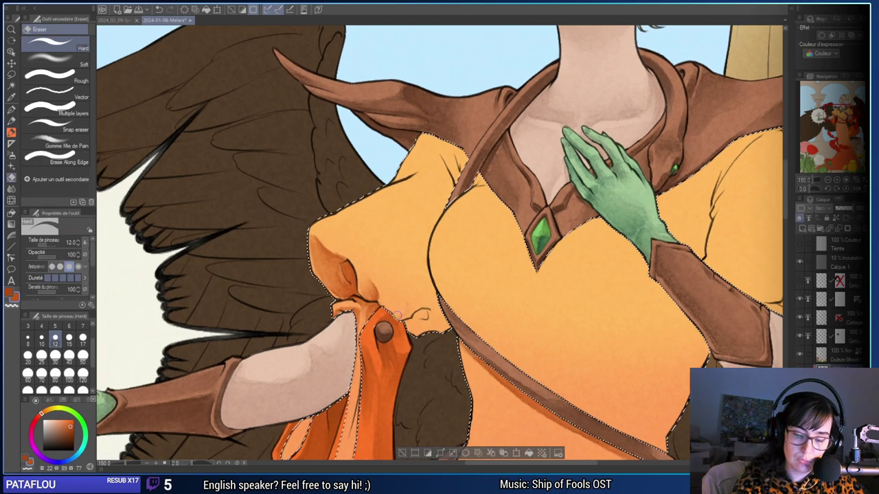
key(b)
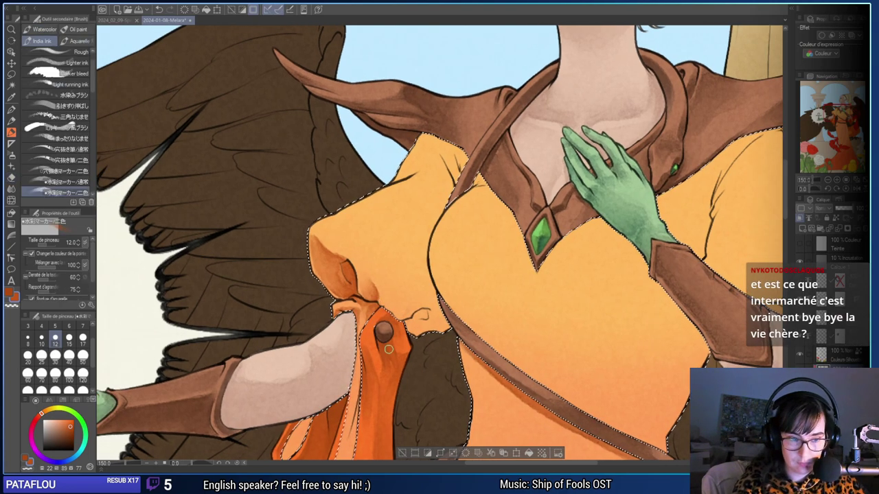
drag(387, 355, 384, 360)
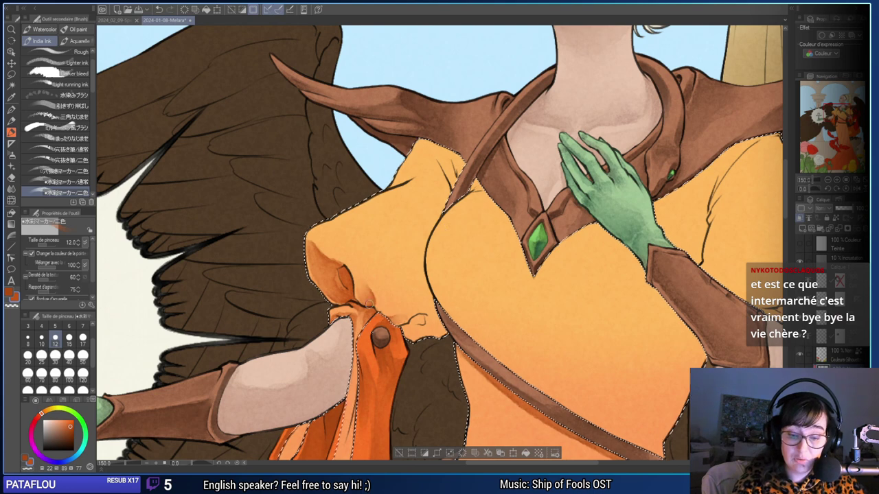
key(ctrl+z)
drag(365, 284, 375, 304)
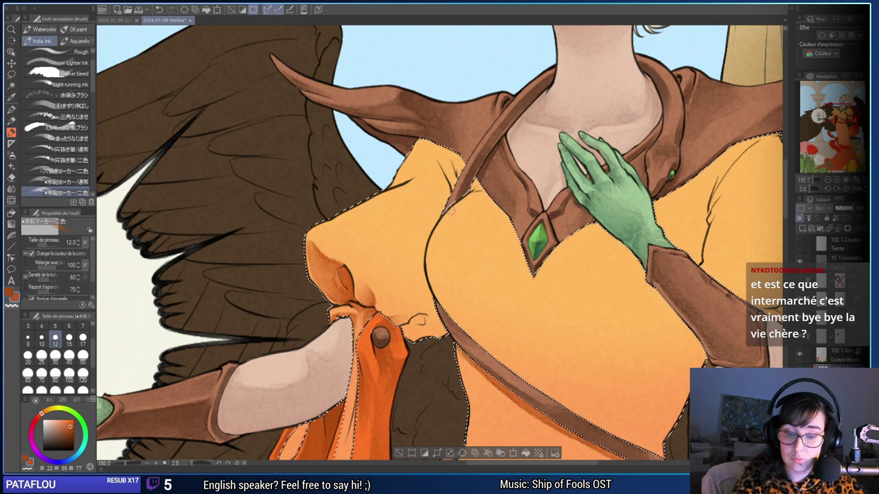
Shade the shoulder folds at the top of that puffed sleeve, beneath the collar and beside the brown strap, redoing the first stroke.
mouse_move(397, 183)
mouse_down()
mouse_move(417, 158)
mouse_move(406, 178)
mouse_up()
key(ctrl+z)
key(ctrl+z)
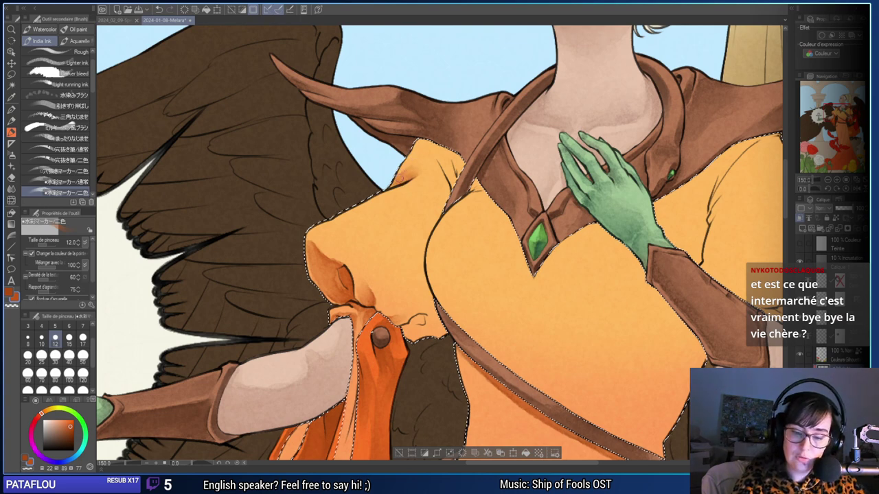
drag(452, 152, 457, 173)
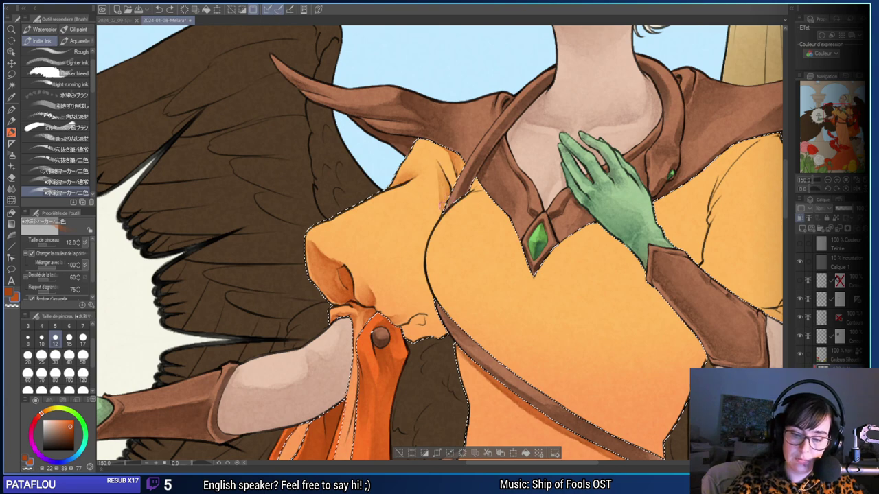
drag(439, 184, 431, 232)
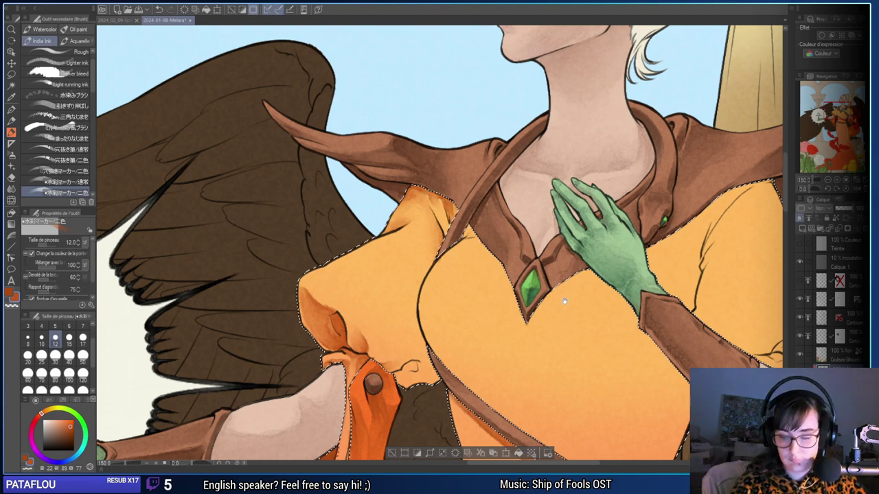
Paint a thin cast shadow on the bodice along the collar's edge, from the strap crossing toward the green pendant.
drag(565, 303, 522, 276)
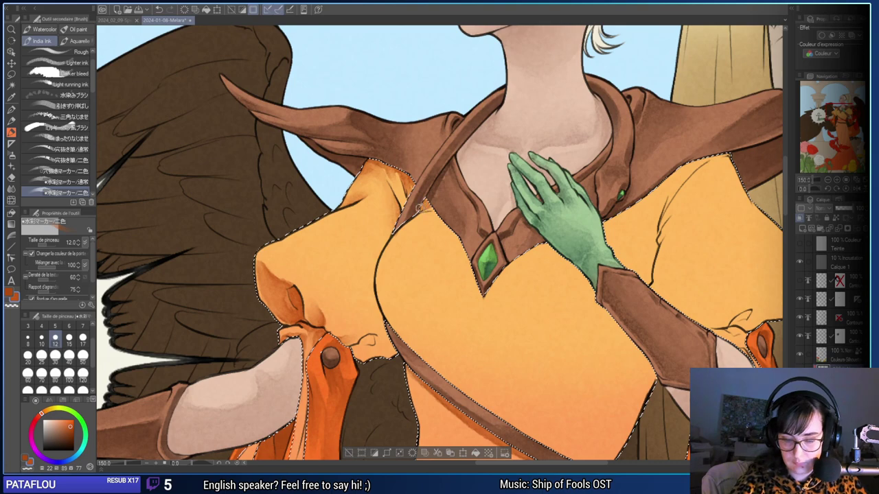
mouse_move(419, 208)
mouse_down()
mouse_move(461, 219)
mouse_move(430, 210)
mouse_up()
mouse_move(546, 337)
mouse_down()
mouse_move(495, 339)
mouse_move(478, 318)
mouse_up()
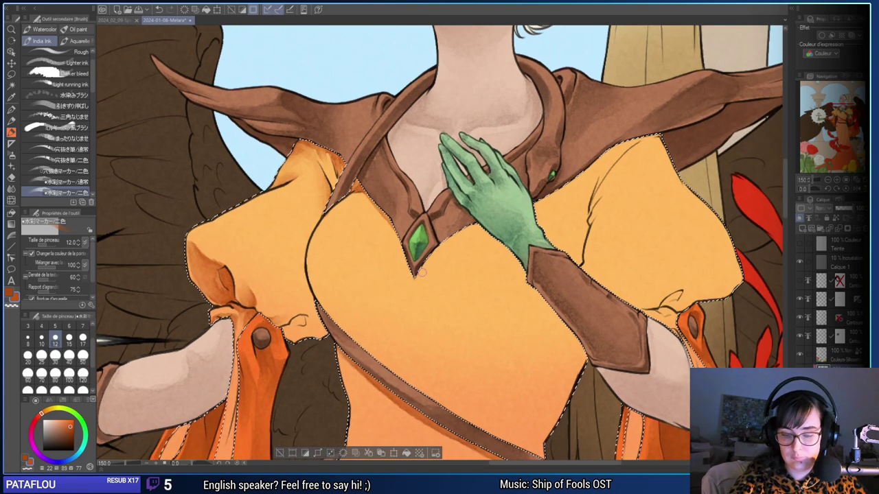
drag(421, 272, 376, 297)
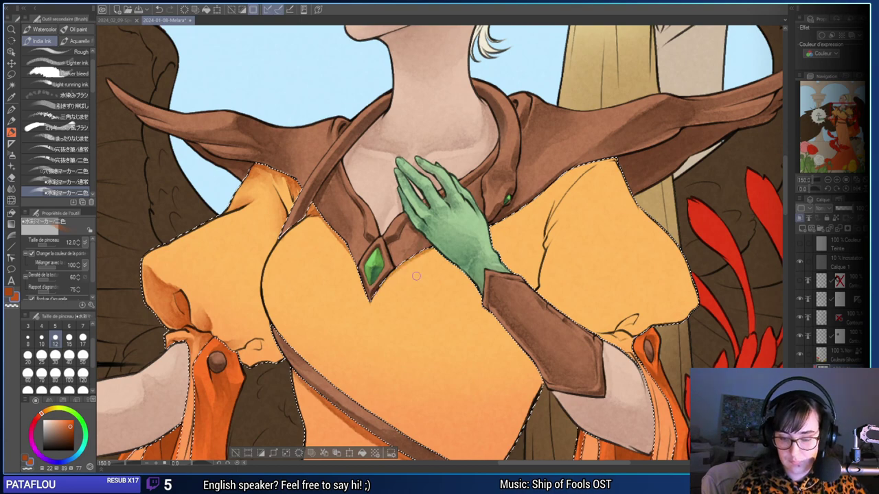
Set the brush size to 80 and softly shade the inner side of the puffed sleeve beside the bust.
key(bracketright)
key(bracketright)
key(bracketright)
key(bracketright)
key(bracketright)
drag(398, 364, 435, 355)
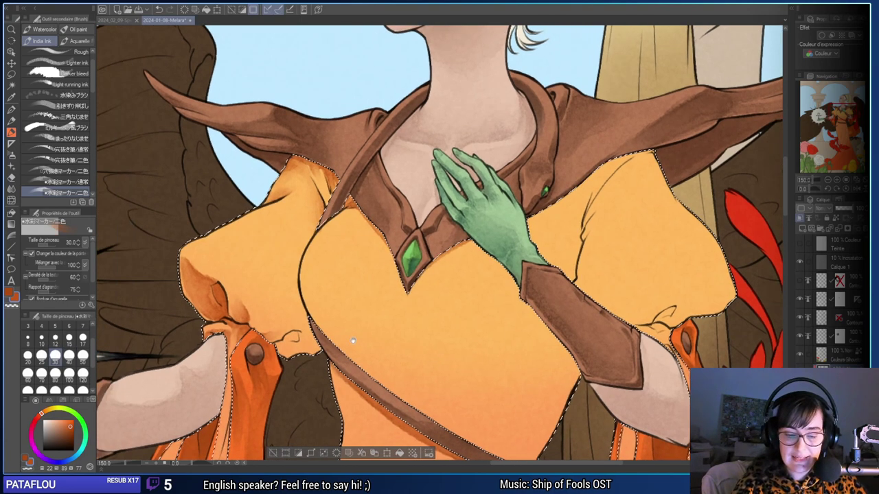
drag(353, 340, 459, 349)
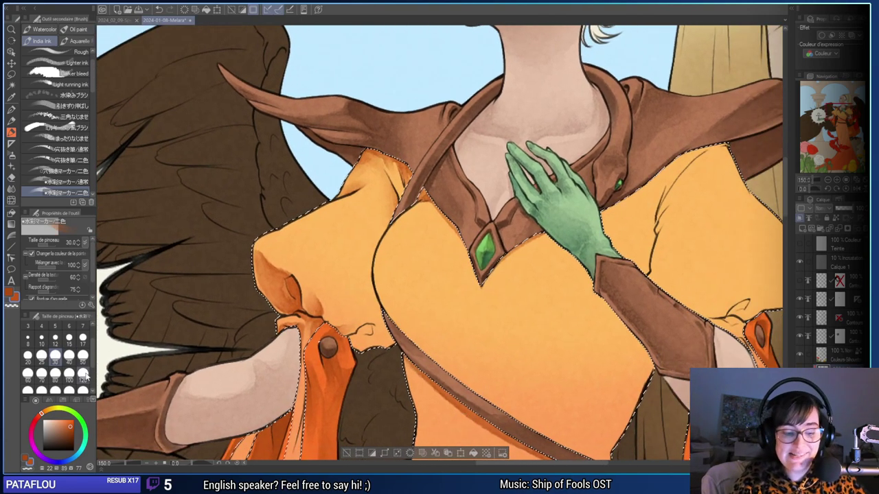
click(28, 356)
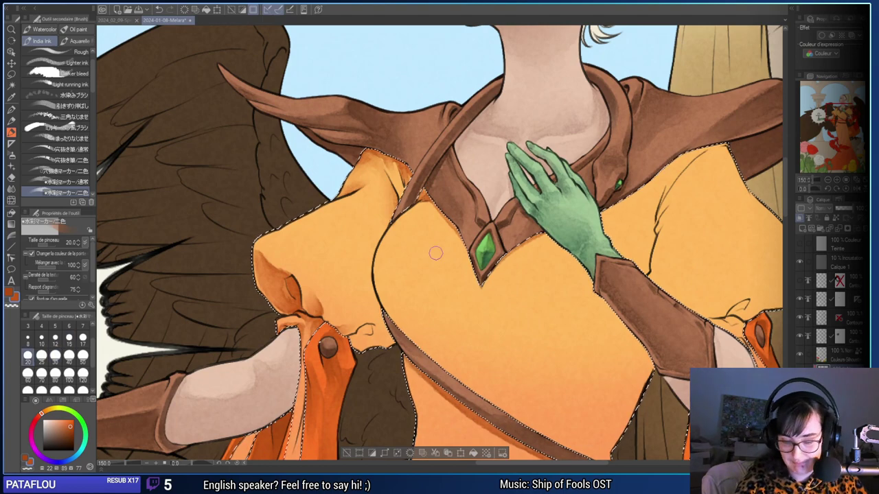
click(55, 373)
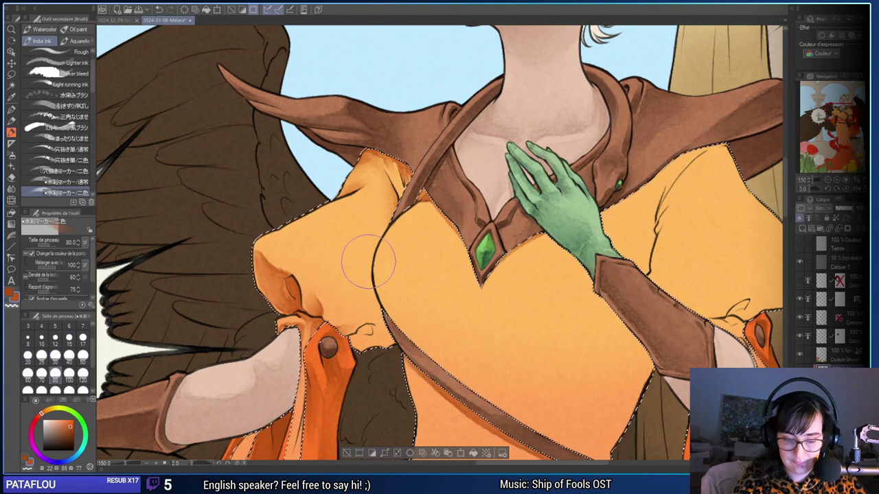
mouse_move(369, 262)
mouse_down()
mouse_move(386, 271)
mouse_move(350, 277)
mouse_up()
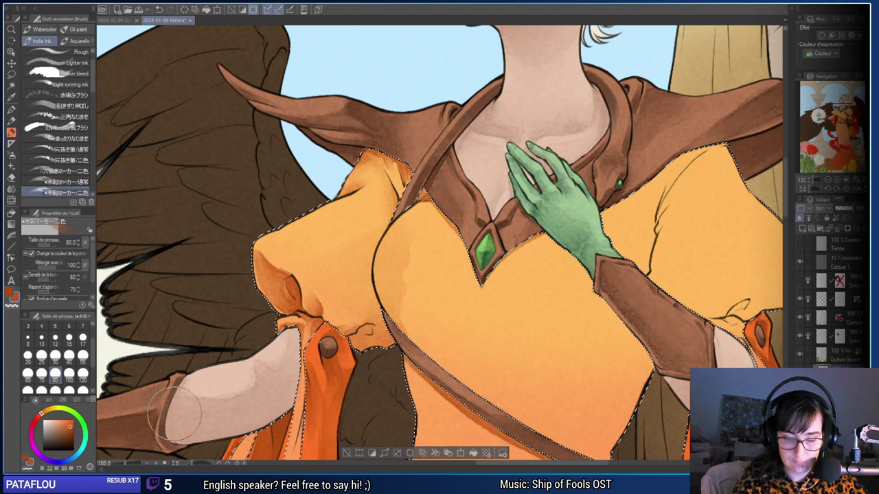
Set the brush size to 17 and darken the small curled fold on the puffed sleeve's lower edge near the strap.
click(55, 373)
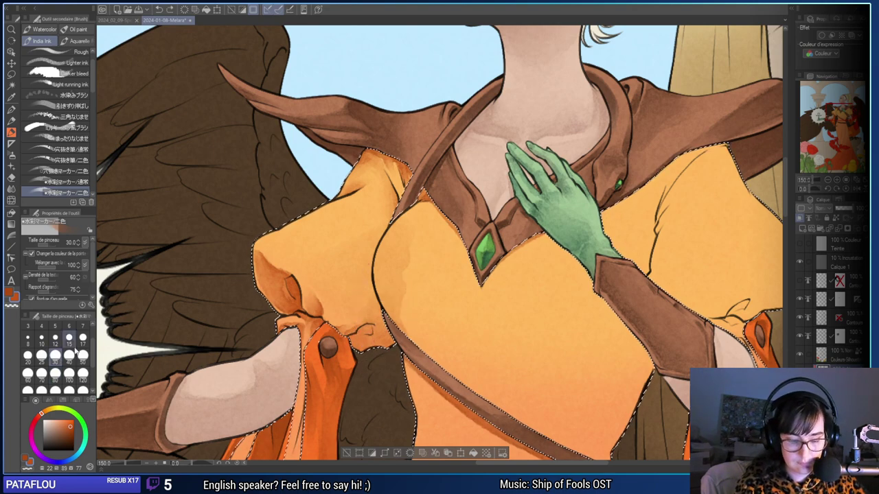
click(83, 338)
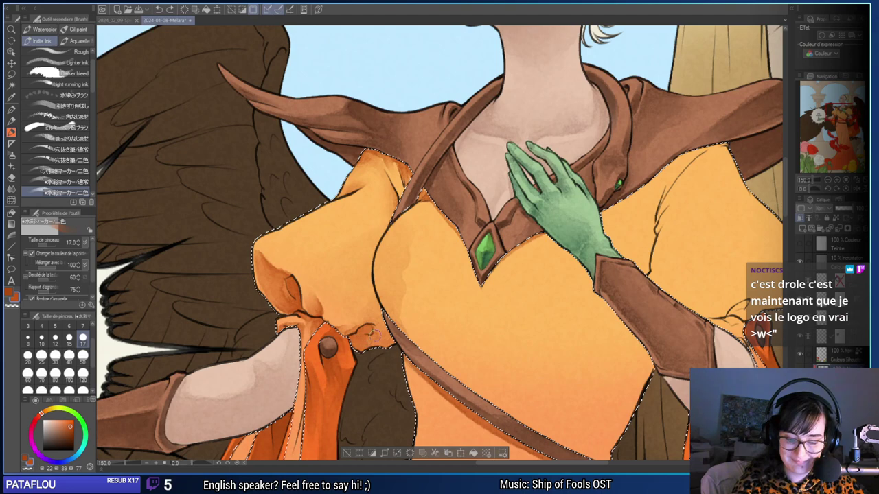
drag(510, 369, 543, 369)
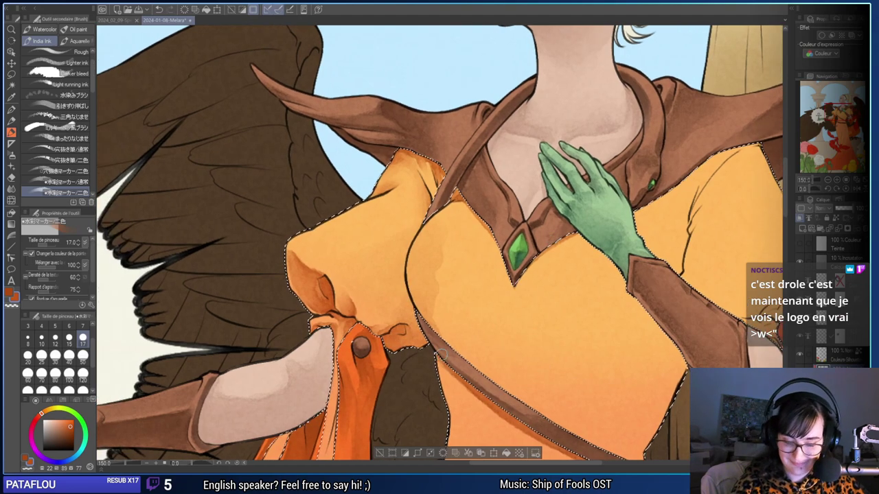
drag(424, 343, 418, 345)
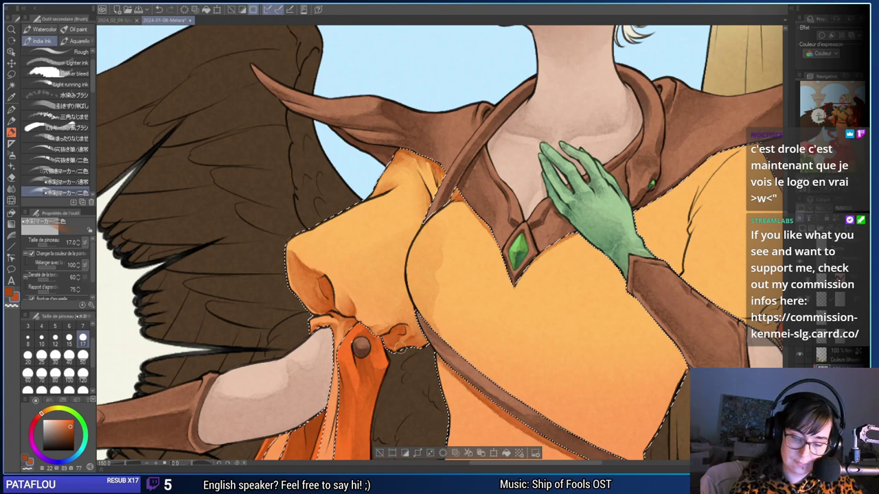
drag(359, 348, 318, 372)
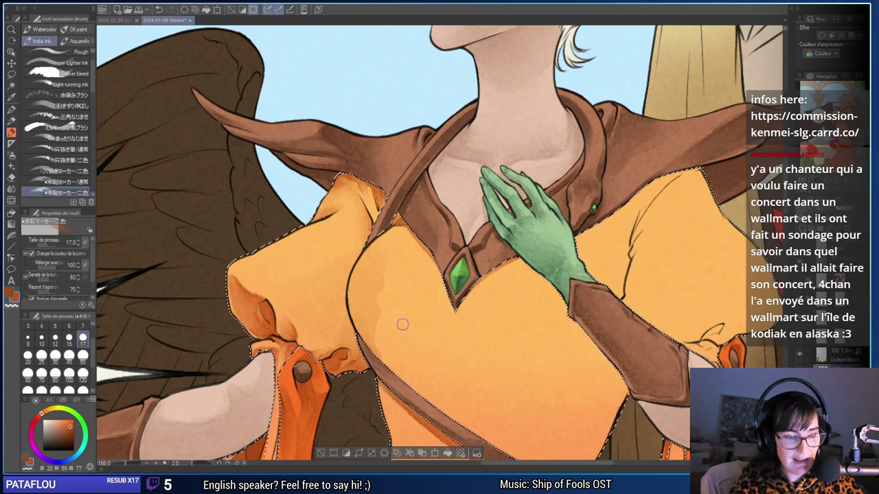
Clear the trial shading from the bust's outer side and paint broad soft shadows around and beneath the bust with brush size 80.
key(e)
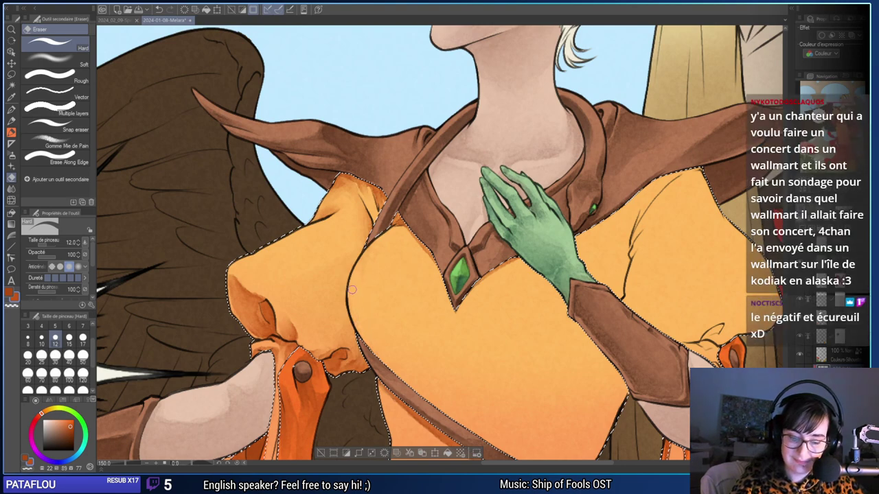
drag(530, 337, 471, 284)
key(b)
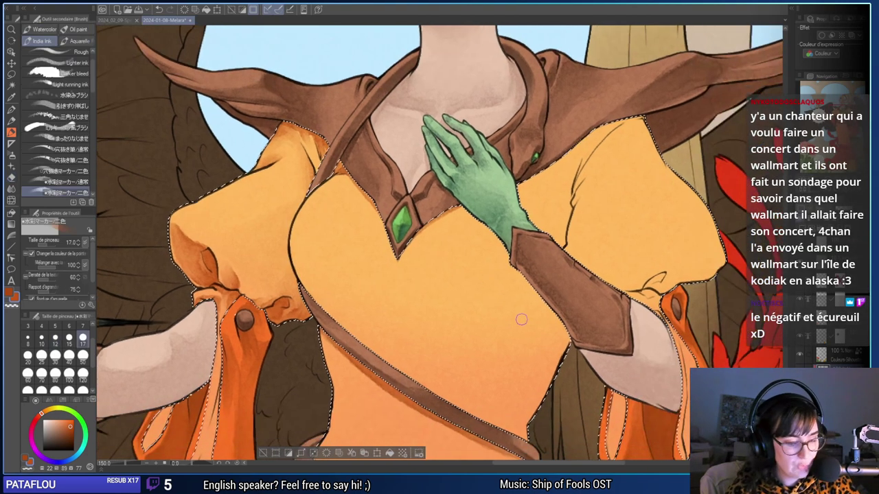
drag(542, 320, 544, 321)
click(55, 355)
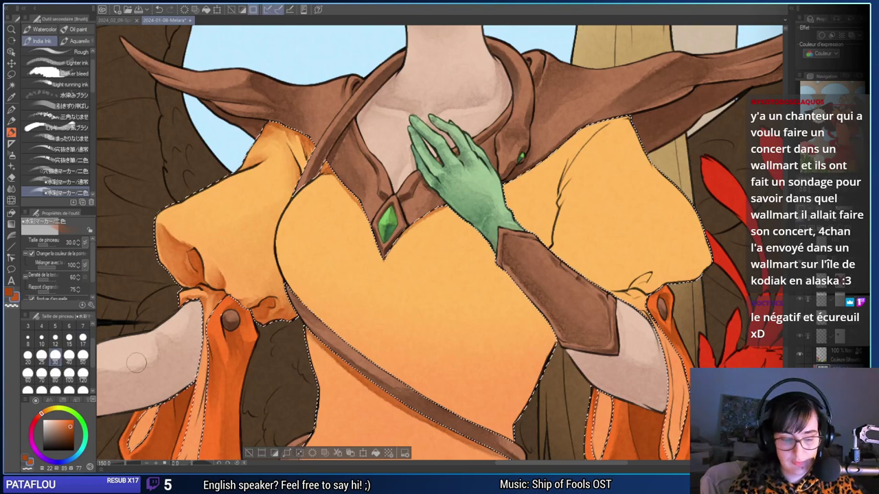
click(55, 372)
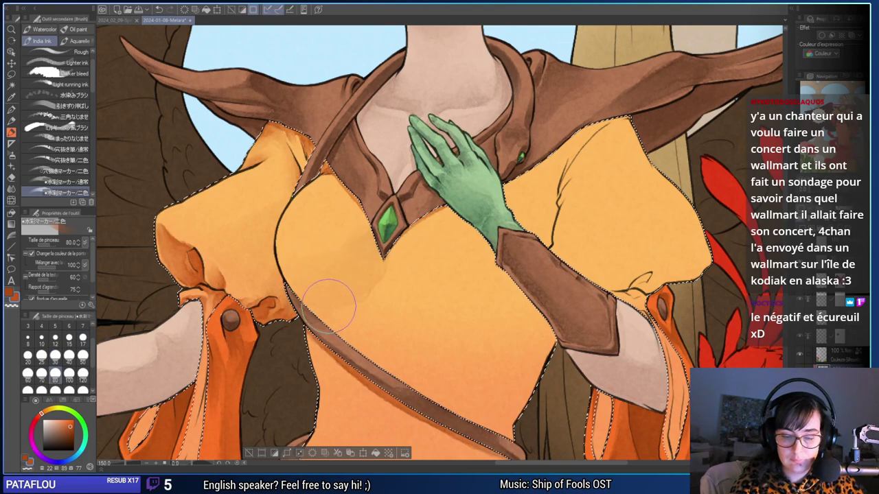
mouse_move(385, 297)
mouse_down()
mouse_move(404, 271)
mouse_move(472, 309)
mouse_move(505, 301)
mouse_move(438, 287)
mouse_move(500, 295)
mouse_move(445, 283)
mouse_move(446, 265)
mouse_move(494, 287)
mouse_move(414, 268)
mouse_move(452, 316)
mouse_move(513, 295)
mouse_move(408, 289)
mouse_move(516, 294)
mouse_move(412, 315)
mouse_move(528, 309)
mouse_move(450, 342)
mouse_move(489, 296)
mouse_move(398, 251)
mouse_move(424, 245)
mouse_move(500, 295)
mouse_move(453, 273)
mouse_move(449, 258)
mouse_move(490, 322)
mouse_move(389, 282)
mouse_move(364, 295)
mouse_move(352, 286)
mouse_move(358, 262)
mouse_move(307, 287)
mouse_move(327, 307)
mouse_move(361, 245)
mouse_move(329, 282)
mouse_move(386, 273)
mouse_move(411, 294)
mouse_move(393, 301)
mouse_move(441, 327)
mouse_move(342, 315)
mouse_move(307, 295)
mouse_move(338, 268)
mouse_move(305, 269)
mouse_move(356, 239)
mouse_move(397, 296)
mouse_move(432, 316)
mouse_move(370, 306)
mouse_move(394, 347)
mouse_move(416, 332)
mouse_move(456, 343)
mouse_move(512, 339)
mouse_move(535, 326)
mouse_up()
drag(568, 300, 515, 331)
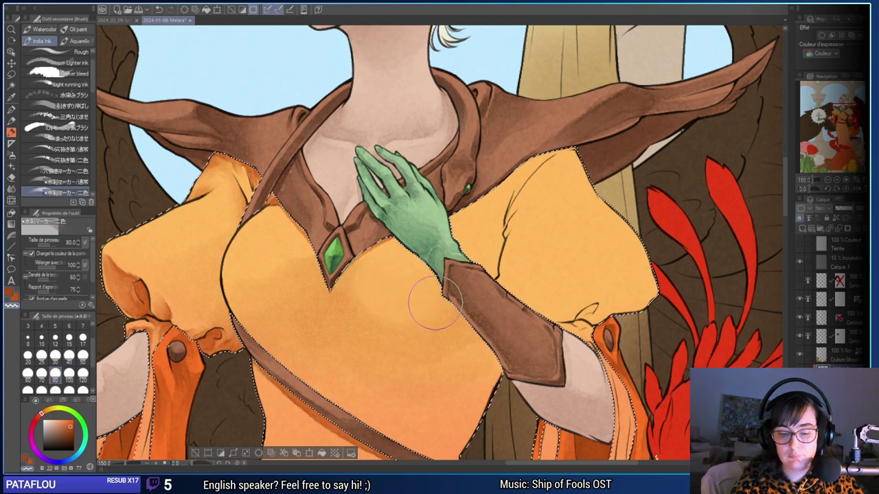
drag(191, 341, 256, 319)
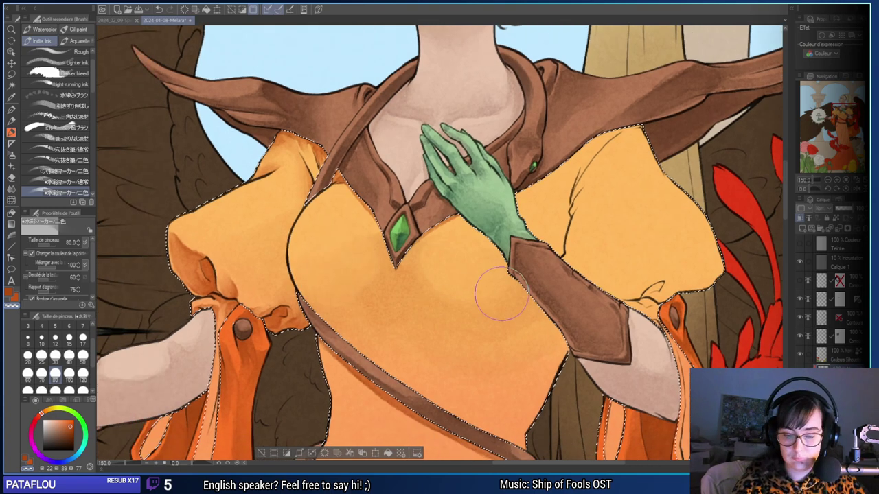
Define the curved shadow under the bust near the bracer with brush size 15, then set the brush size to 6.
click(69, 339)
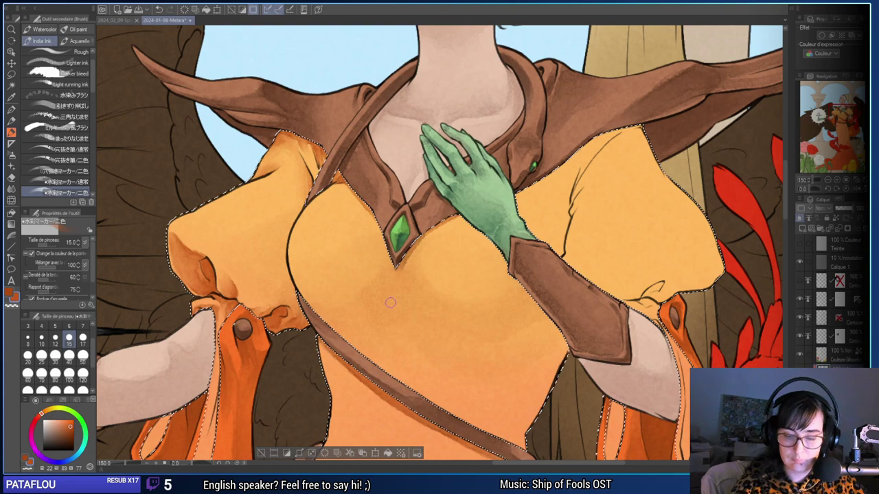
drag(585, 326, 541, 297)
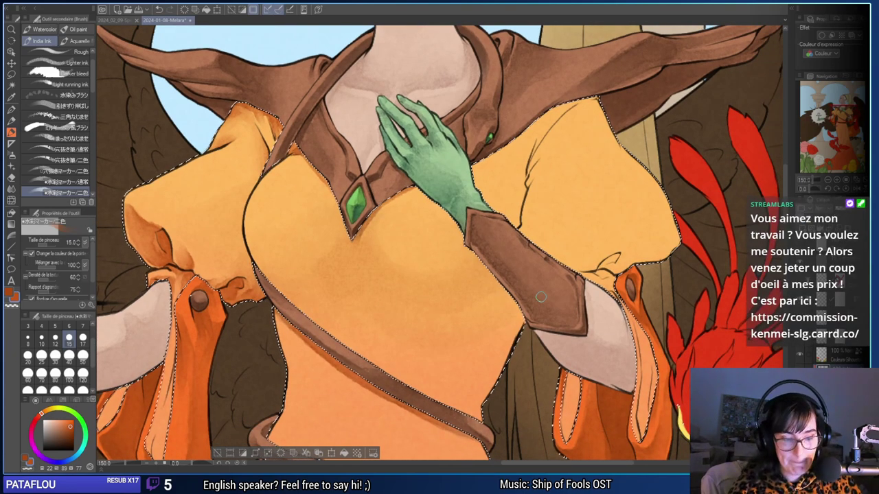
click(69, 326)
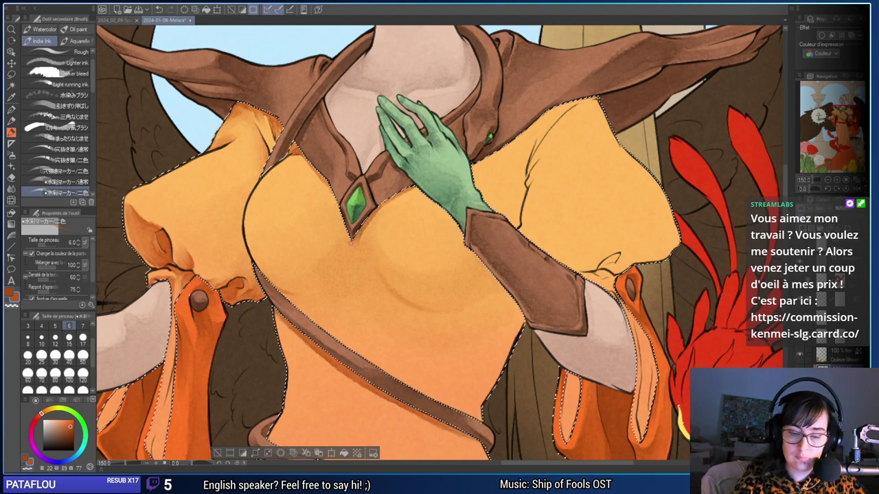
Deepen the soft shadows around and beneath both sides of the bust with brush sizes 80 and 40, discarding the trial strokes.
click(54, 373)
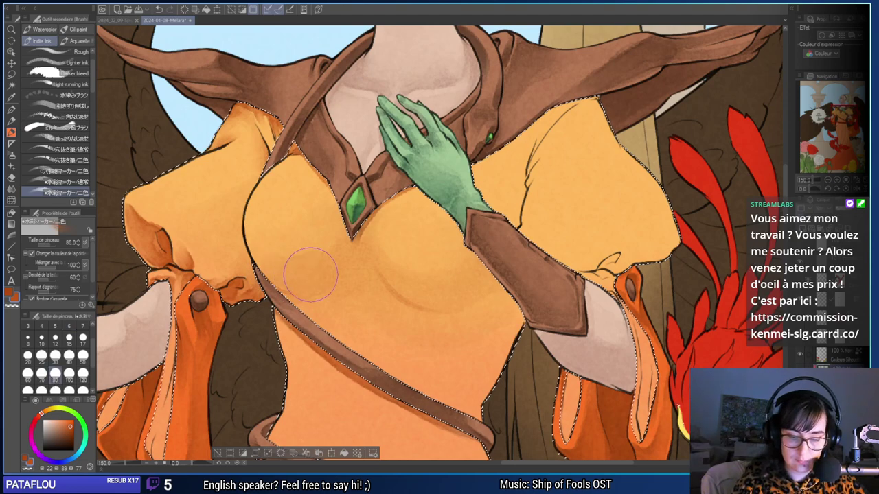
key(bracketleft)
key(bracketleft)
key(bracketleft)
key(bracketleft)
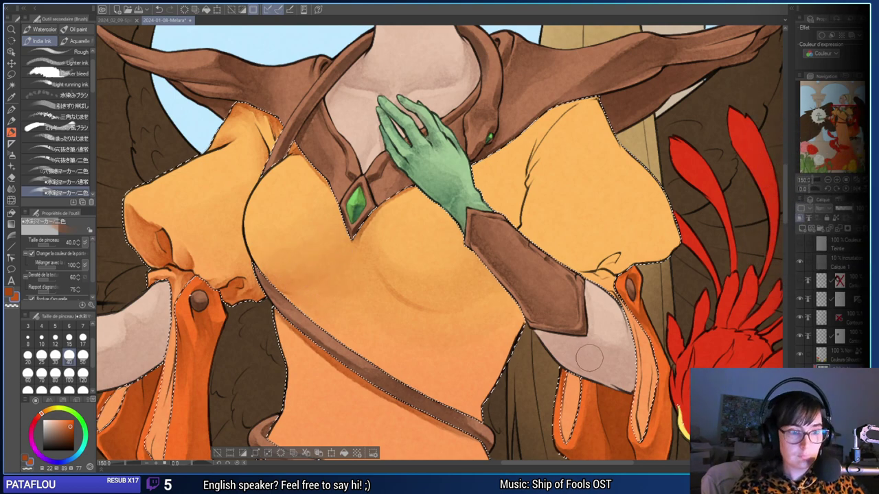
drag(642, 199, 636, 238)
drag(382, 300, 420, 333)
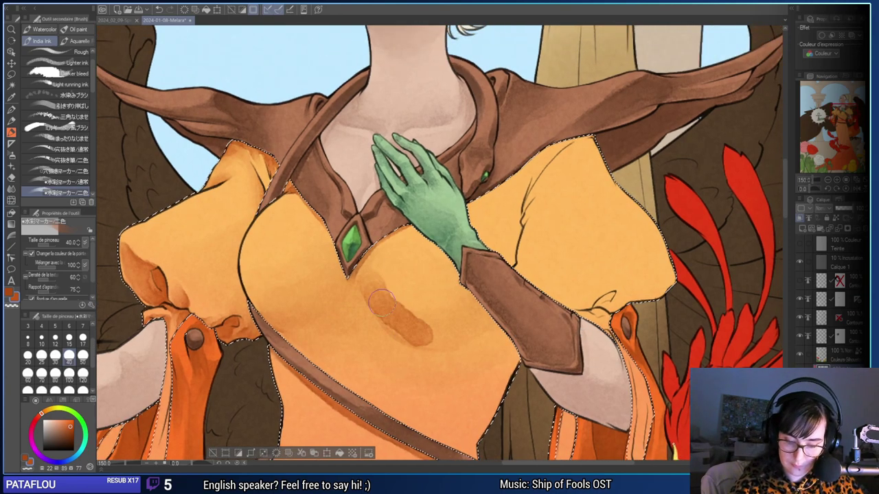
key(ctrl+z)
mouse_move(385, 310)
mouse_down()
mouse_move(436, 337)
mouse_move(480, 318)
mouse_move(438, 324)
mouse_move(425, 303)
mouse_up()
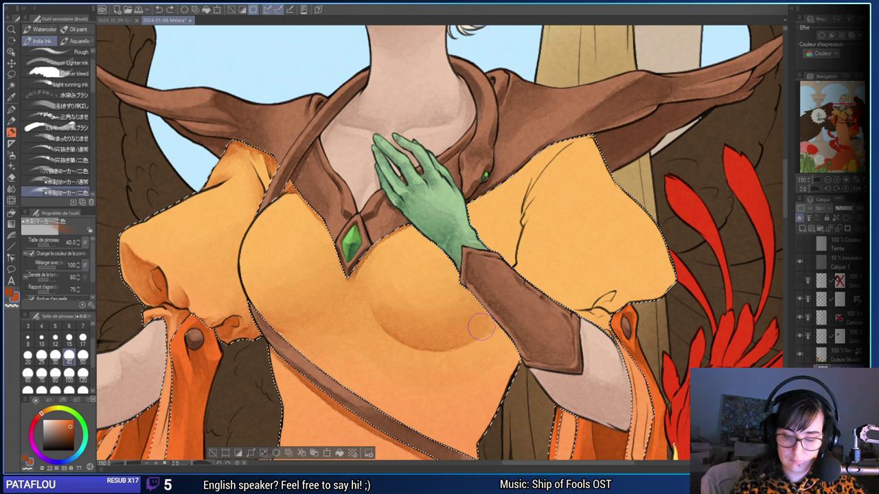
key(ctrl+z)
mouse_move(286, 326)
mouse_down()
mouse_move(265, 303)
mouse_move(310, 317)
mouse_up()
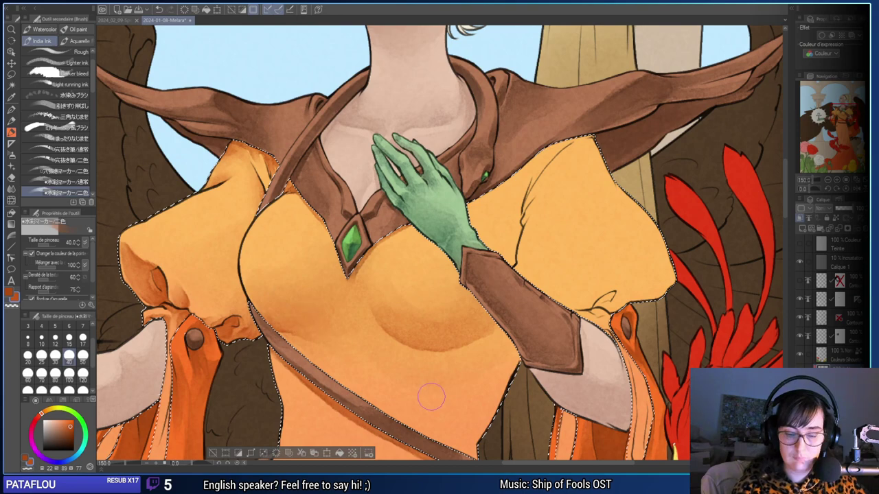
Examine the bust shading against the whole illustration and again up close.
click(829, 180)
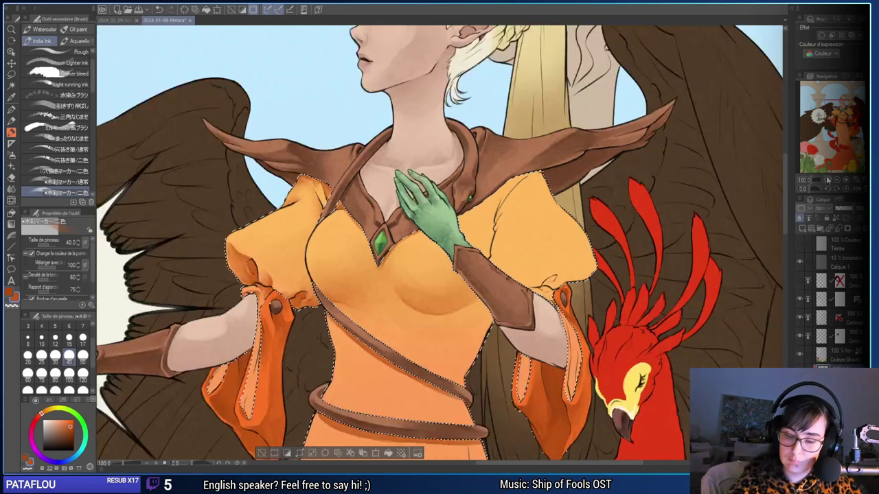
click(829, 180)
click(828, 180)
click(828, 180)
click(829, 180)
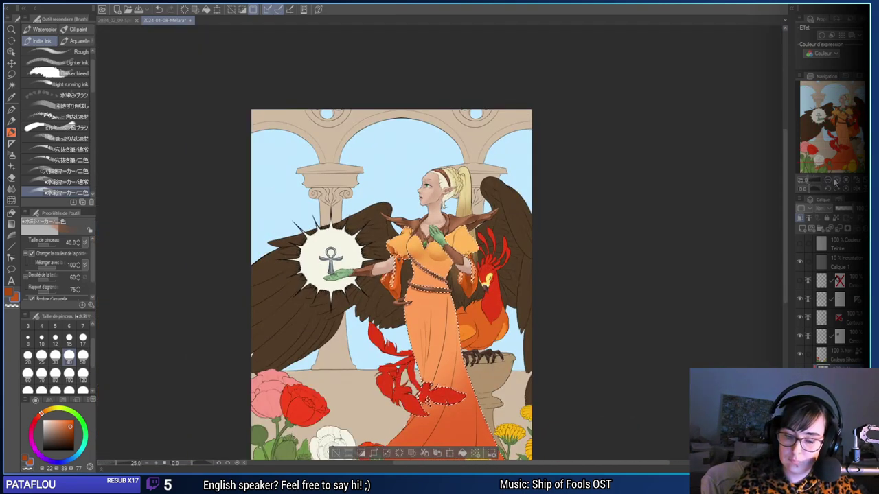
click(837, 180)
click(836, 180)
click(836, 180)
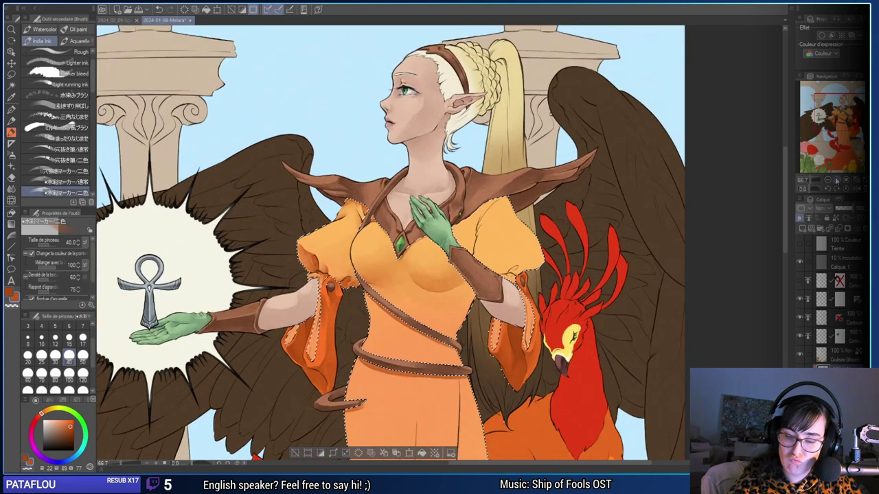
click(837, 180)
click(836, 180)
Touch up the bust shadow with brush size 15 and broadly shade the torso between bust, bracer and diagonal strap with brush size 80.
click(68, 339)
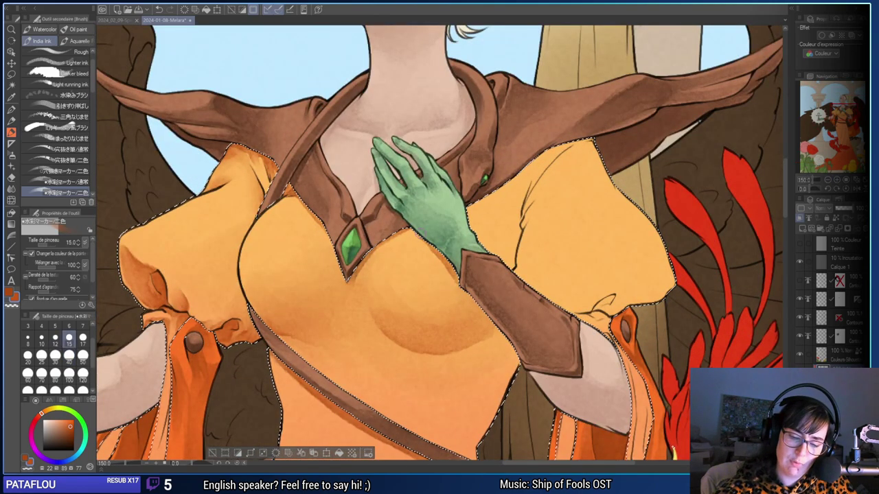
key(ctrl+z)
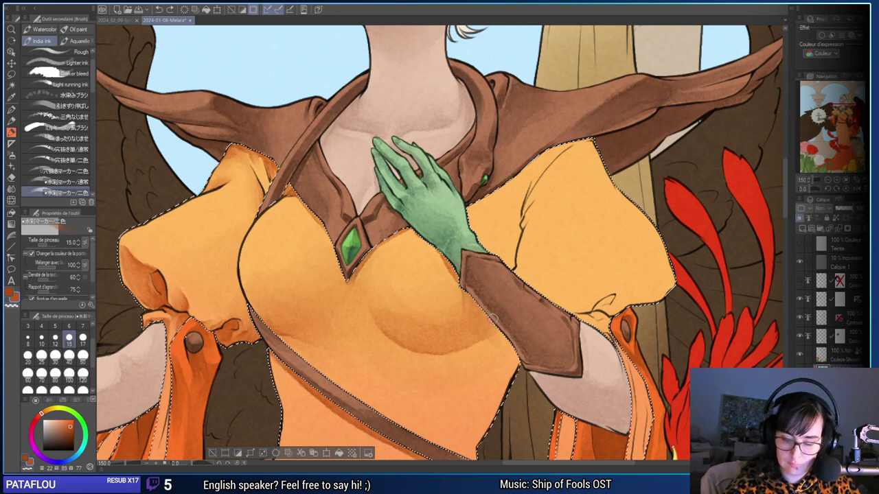
drag(552, 335, 516, 283)
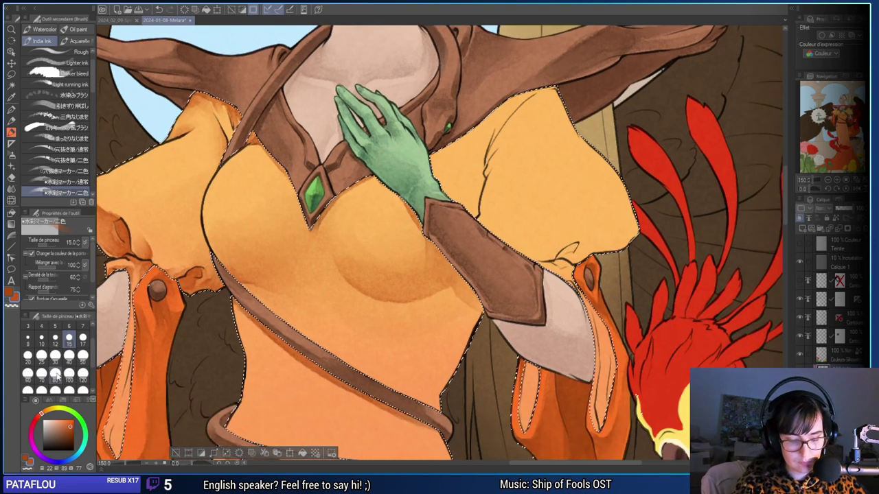
click(55, 375)
mouse_move(459, 307)
mouse_down()
mouse_move(438, 301)
mouse_move(409, 319)
mouse_move(442, 281)
mouse_up()
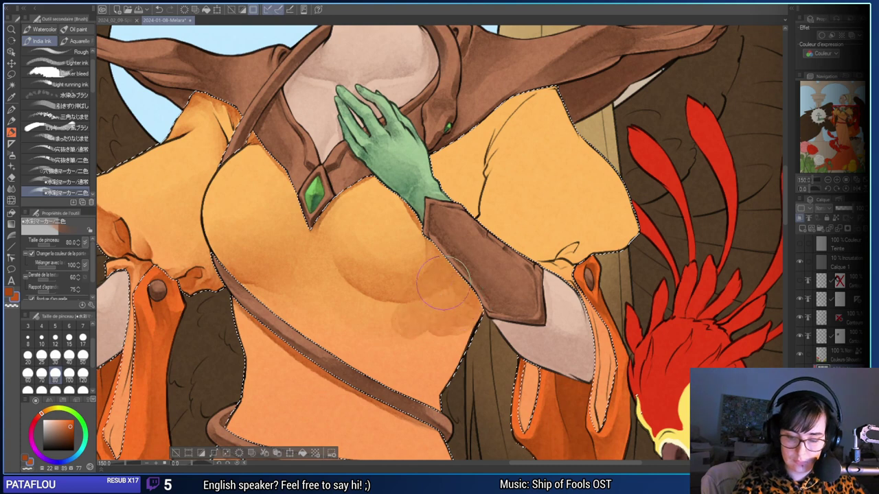
mouse_move(386, 292)
mouse_down()
mouse_move(347, 272)
mouse_move(422, 320)
mouse_move(416, 328)
mouse_move(449, 317)
mouse_move(446, 346)
mouse_move(417, 343)
mouse_move(336, 254)
mouse_up()
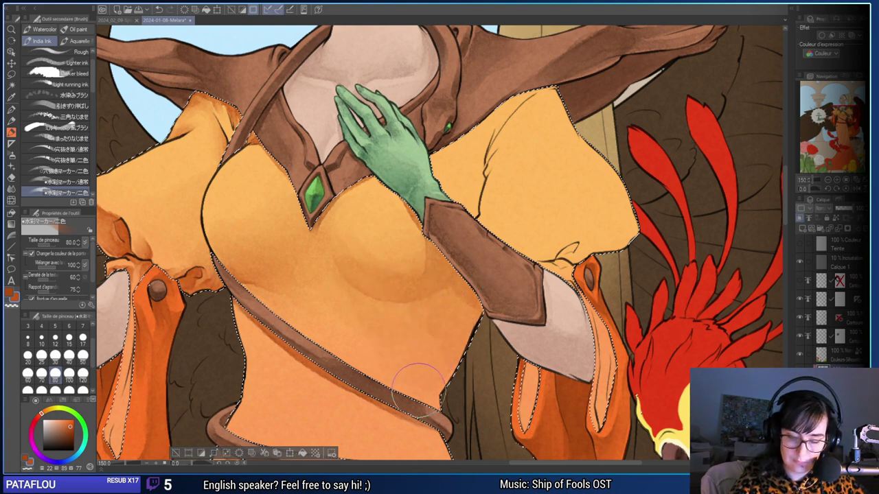
mouse_move(457, 302)
mouse_down()
mouse_move(448, 348)
mouse_move(435, 322)
mouse_move(450, 292)
mouse_up()
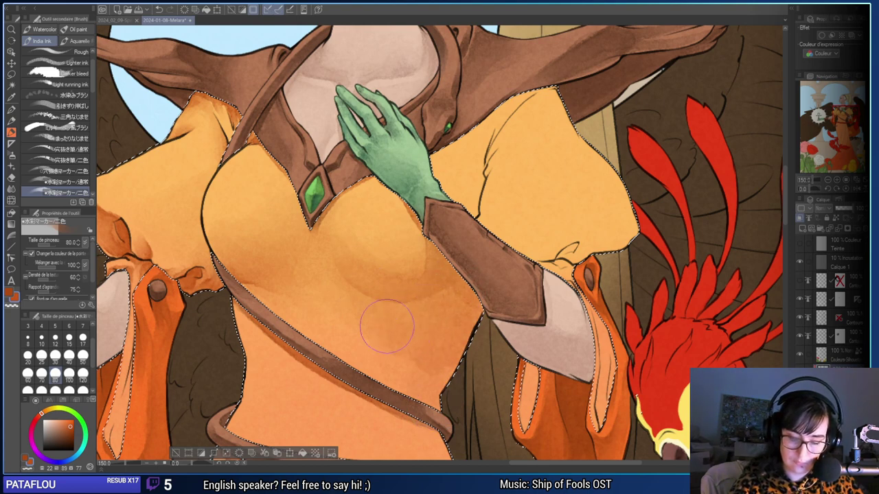
mouse_move(388, 326)
mouse_down()
mouse_move(404, 392)
mouse_move(430, 410)
mouse_move(403, 369)
mouse_up()
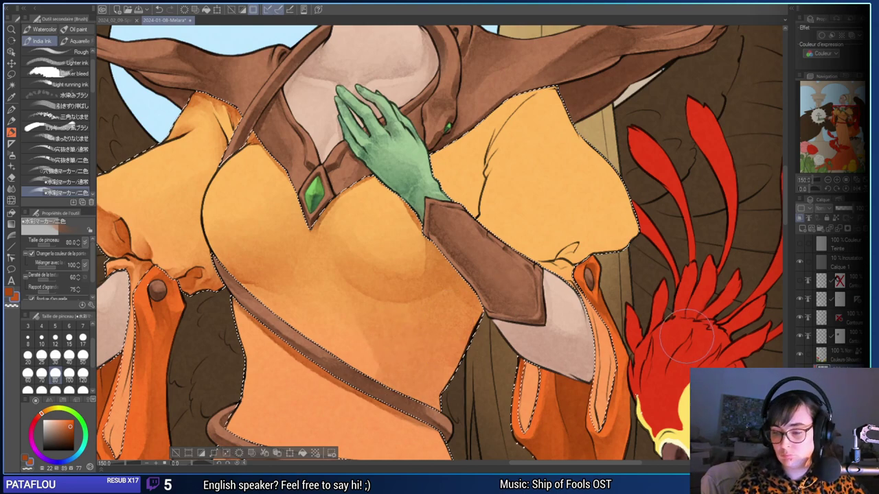
Examine how the torso shading reads in the full illustration and in close-up.
click(829, 181)
click(830, 181)
click(830, 181)
click(829, 181)
click(829, 180)
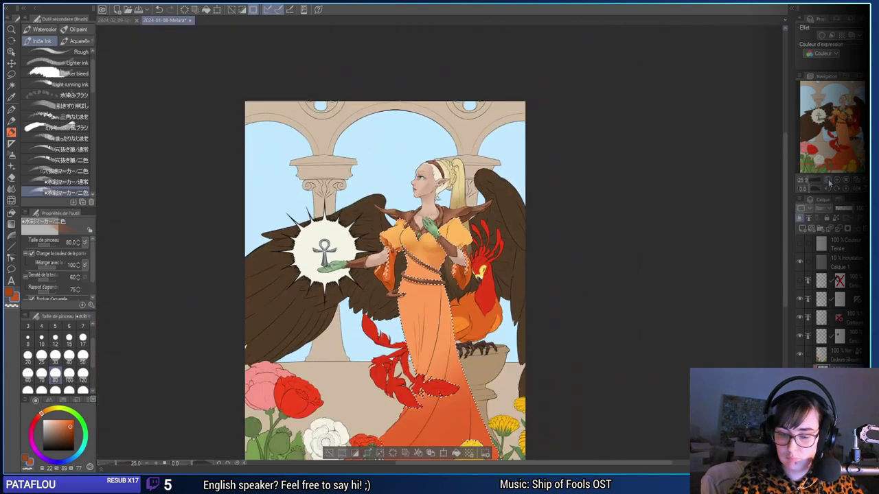
click(836, 182)
click(836, 181)
click(836, 182)
scroll(835, 183, up, 4)
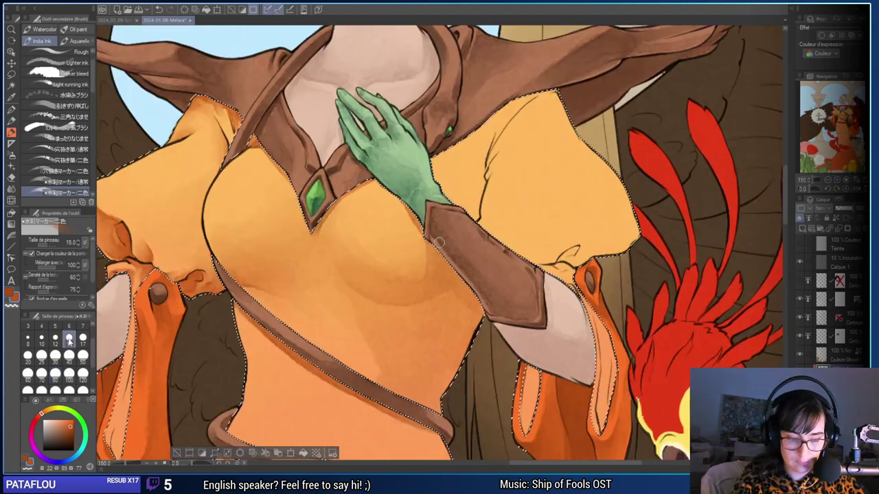
Shade the dress under the collar and beside the sleeve seam behind the gloved hand with brush sizes 15 and 30.
click(68, 338)
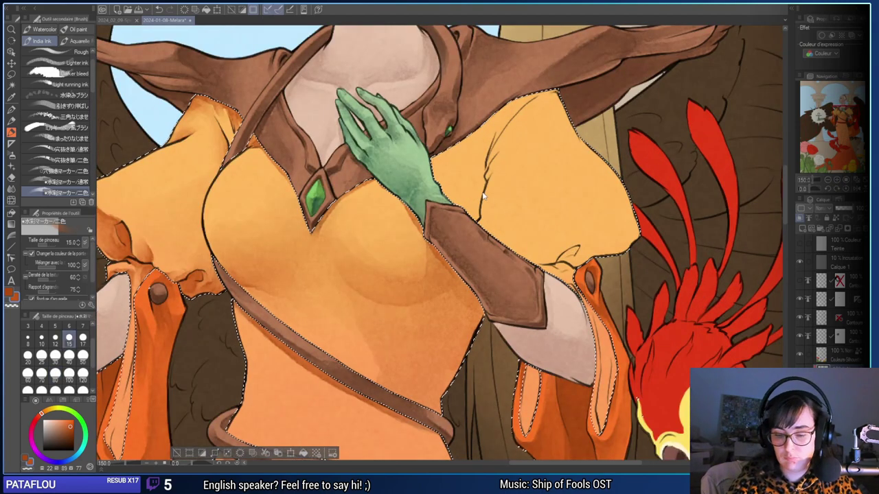
drag(541, 191, 510, 279)
drag(398, 248, 420, 230)
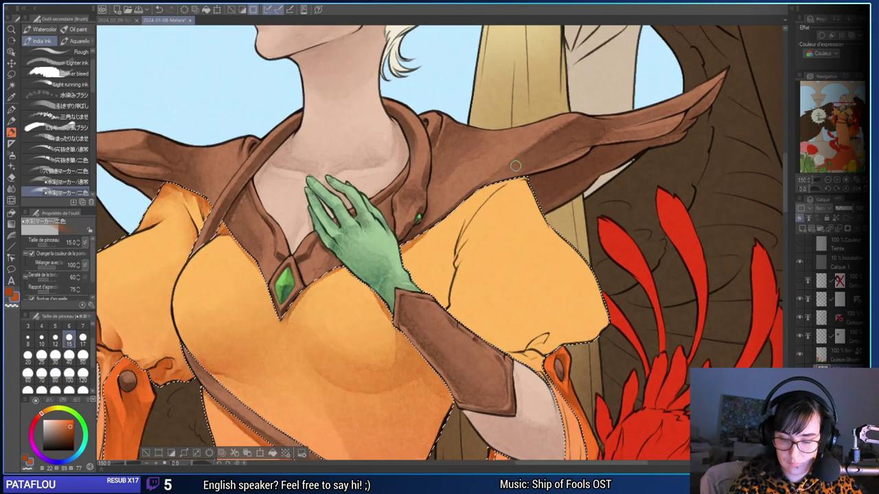
click(55, 355)
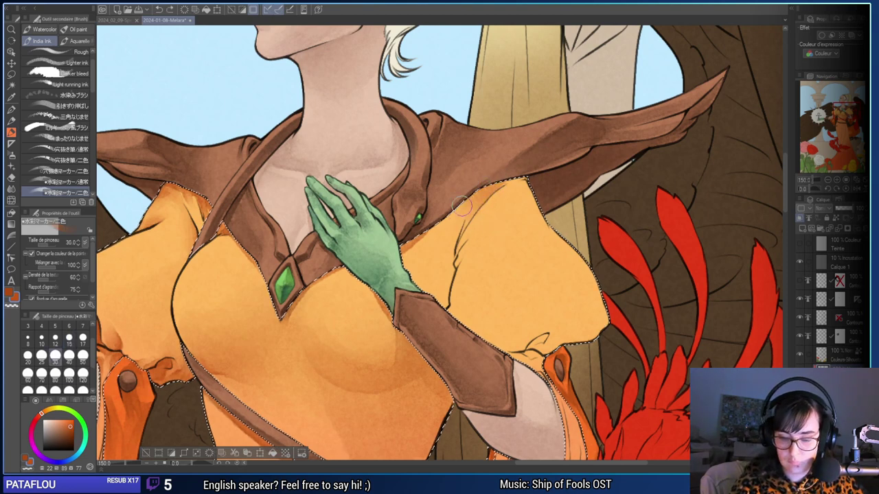
drag(438, 295, 442, 301)
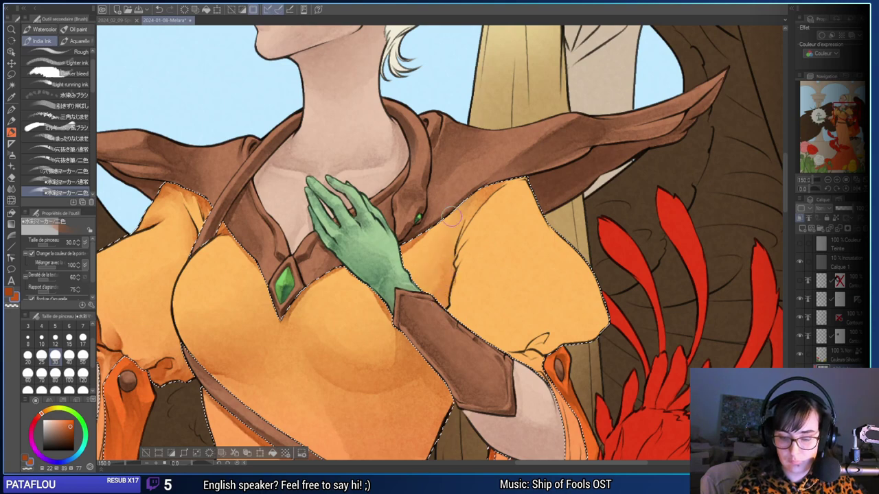
drag(551, 272, 498, 289)
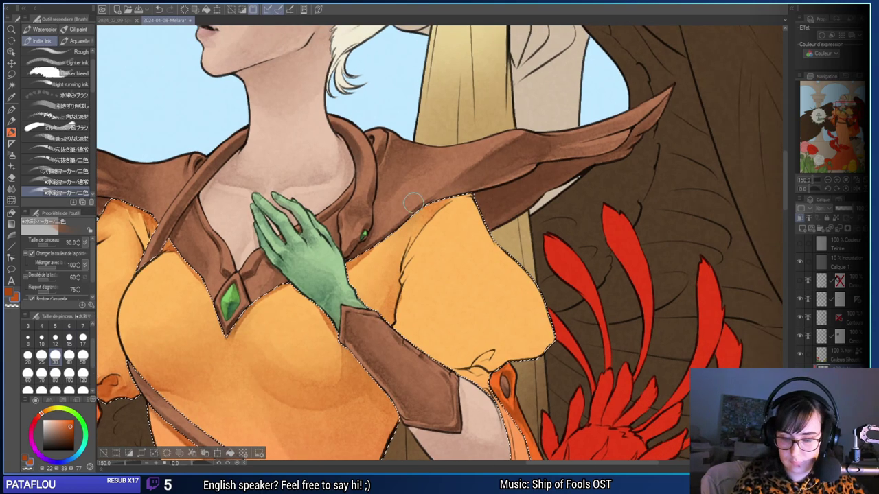
Define the crease shadows along the shoulder seam of the sleeve behind the bracer with brush sizes 12 and 8.
click(69, 337)
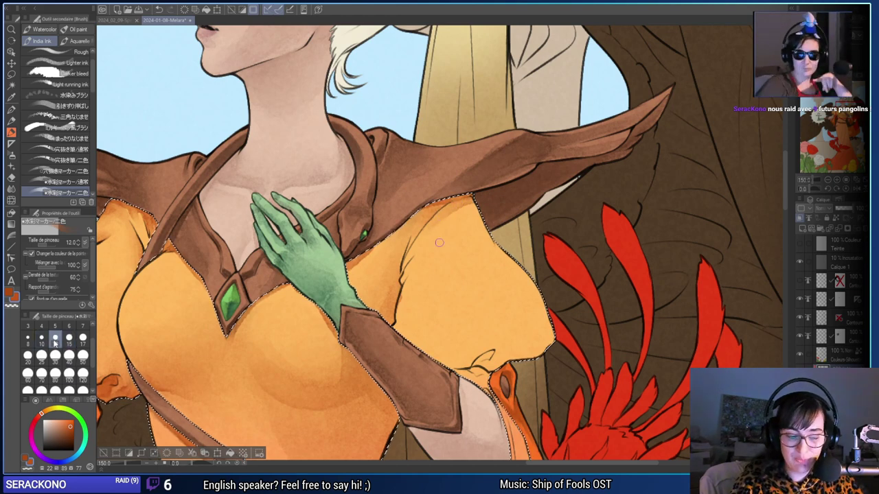
click(55, 338)
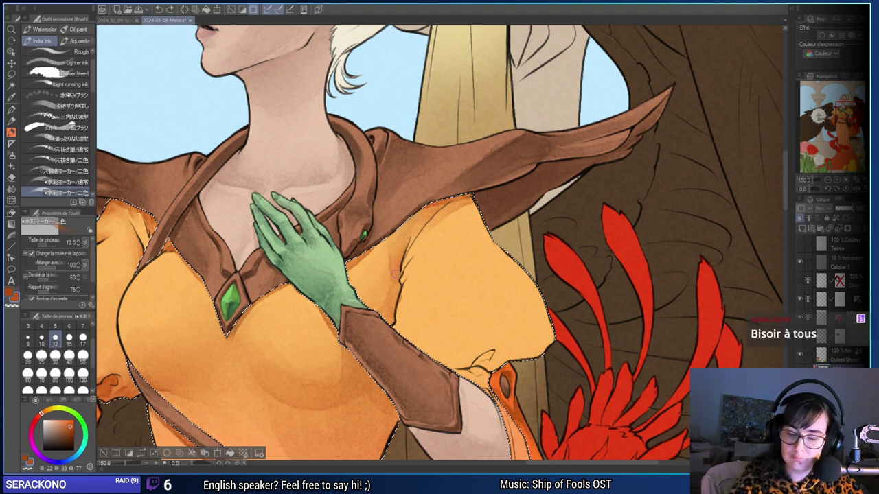
drag(565, 291, 551, 306)
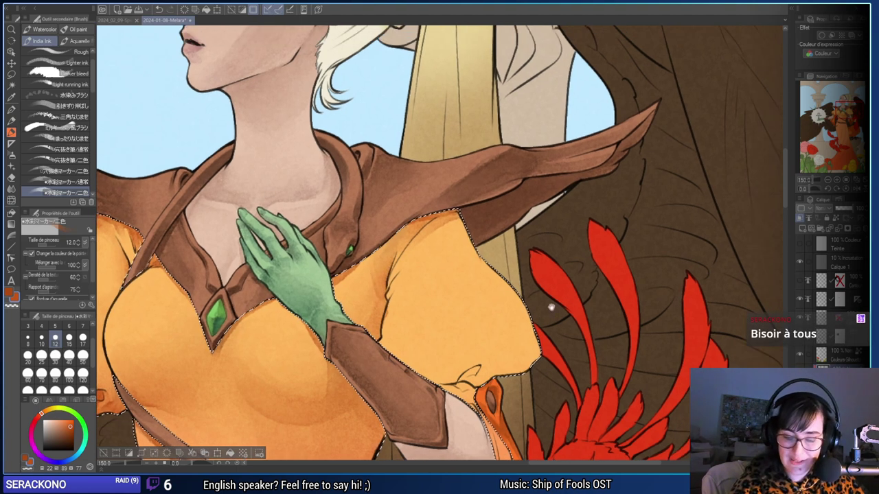
click(27, 337)
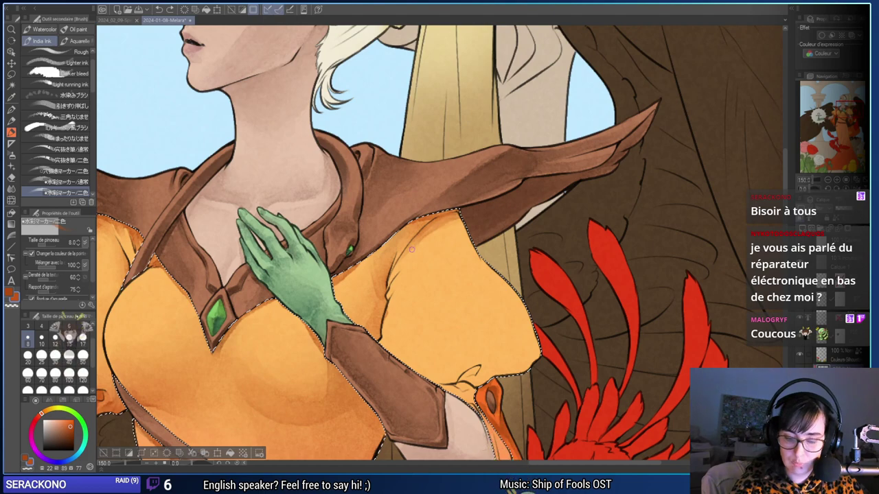
drag(516, 326, 519, 309)
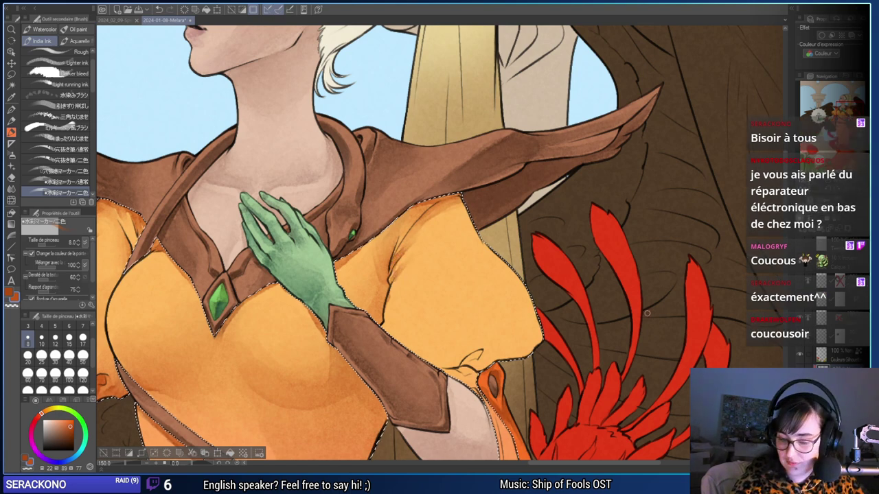
drag(593, 285, 579, 248)
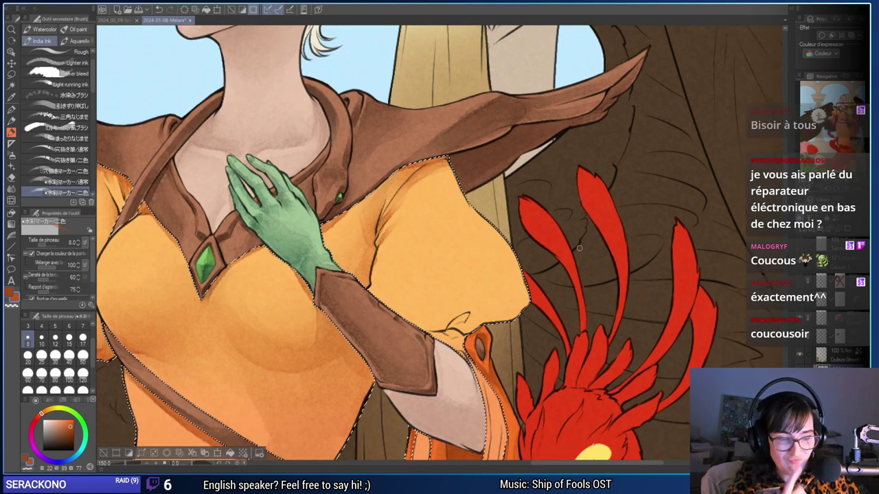
Softly shade the lower edge of the puffed sleeve above the bracer and button strap with brush size 30.
click(55, 355)
drag(513, 299, 469, 316)
mouse_move(337, 322)
mouse_down()
mouse_move(375, 347)
mouse_move(427, 334)
mouse_move(413, 326)
mouse_move(458, 326)
mouse_move(431, 335)
mouse_move(473, 325)
mouse_up()
mouse_move(359, 322)
mouse_down()
mouse_move(338, 317)
mouse_move(355, 303)
mouse_move(374, 321)
mouse_up()
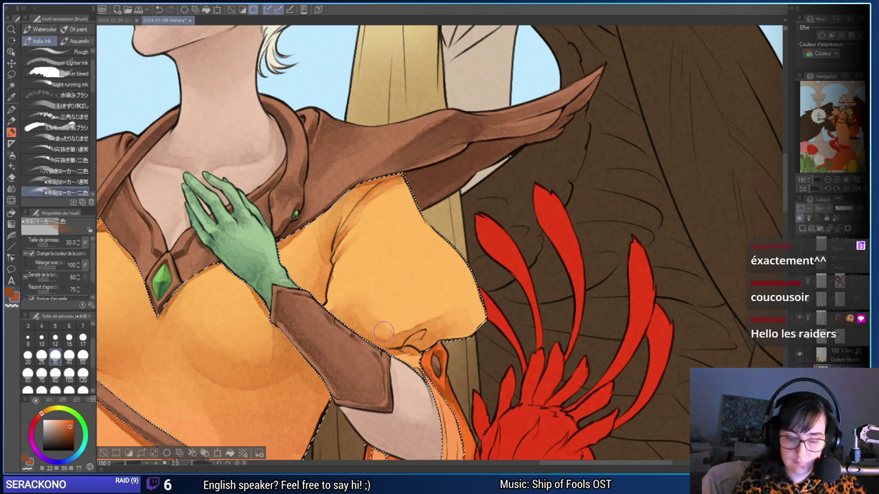
Refine the shading beside the sleeve's seam creases with brush size 15 and the Hard eraser.
click(69, 338)
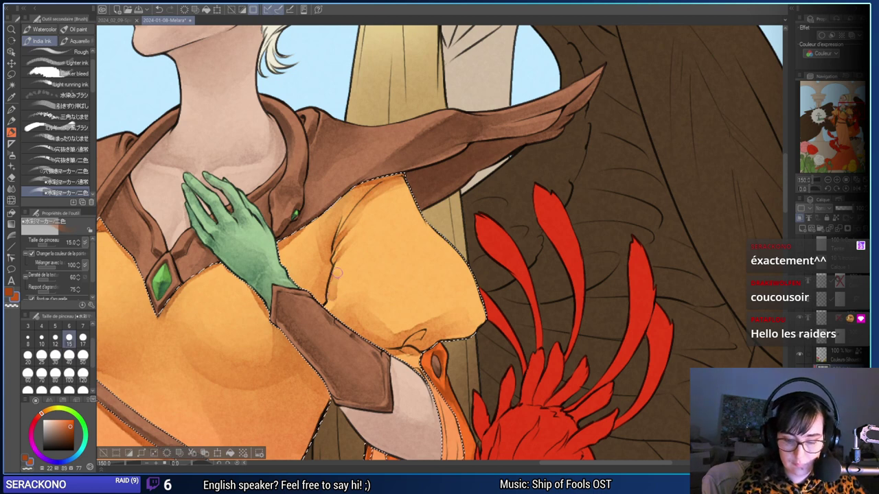
key(e)
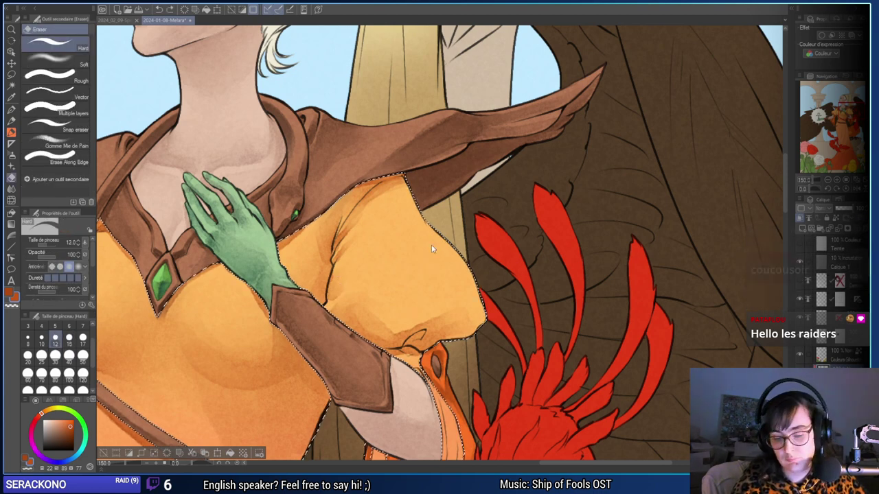
drag(368, 279, 412, 282)
key(b)
drag(500, 315, 535, 318)
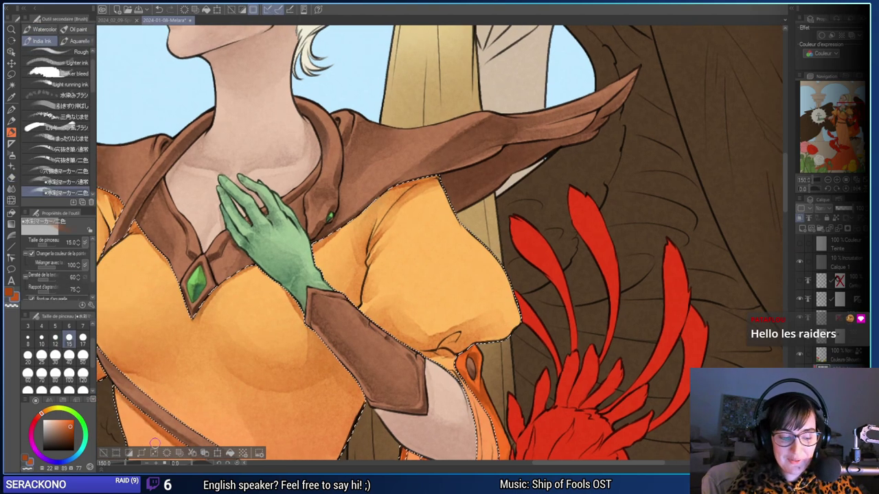
Darken the small curled fold at the sleeve's lower edge with brush size 12 and blend the shadow around it with size 30.
click(55, 337)
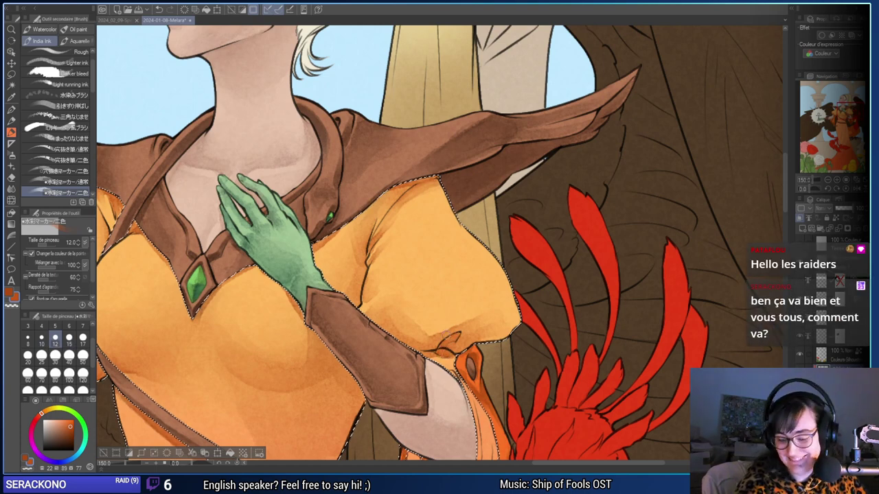
click(55, 355)
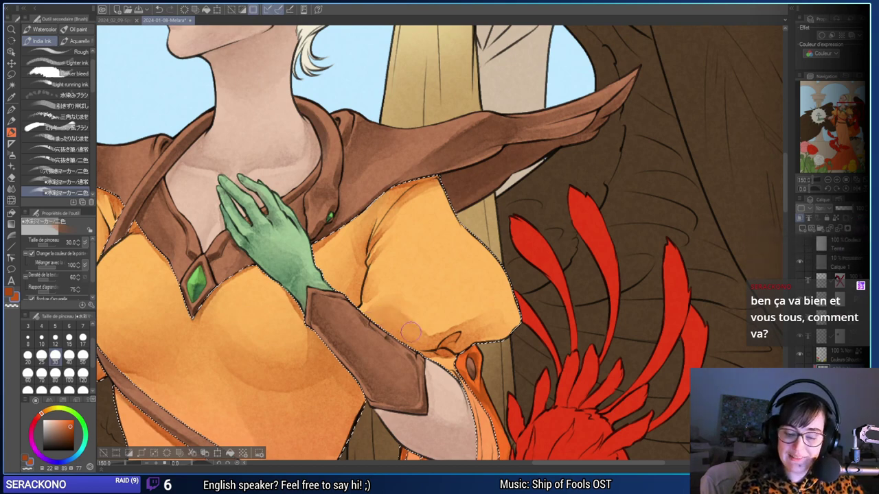
drag(607, 277, 567, 270)
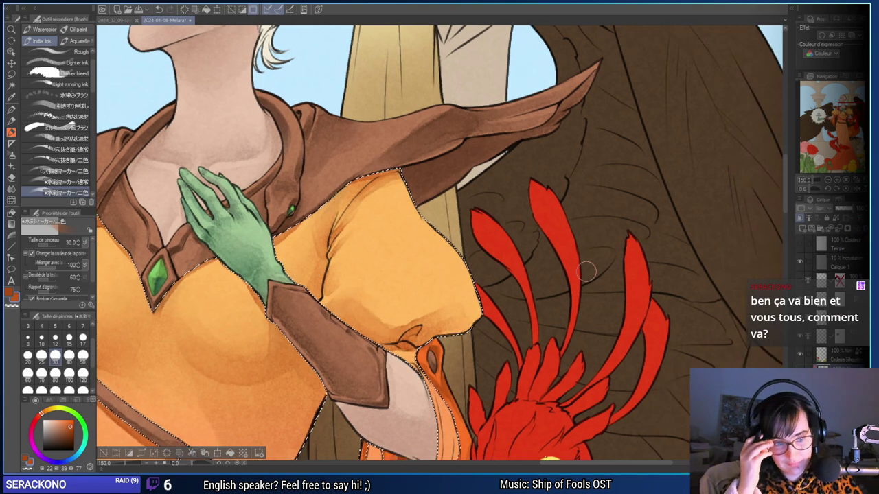
Shade the outer edge of the puffed sleeve above the bracer, alternating brush sizes 15 and 30.
click(68, 341)
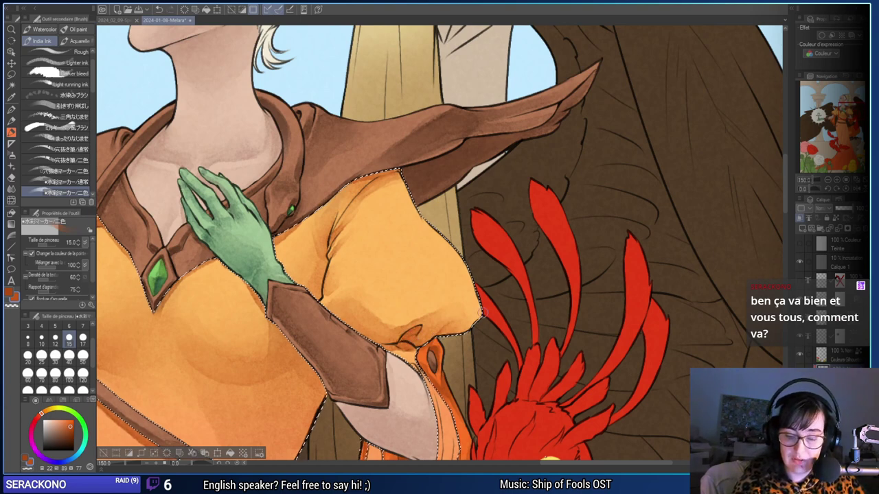
click(55, 356)
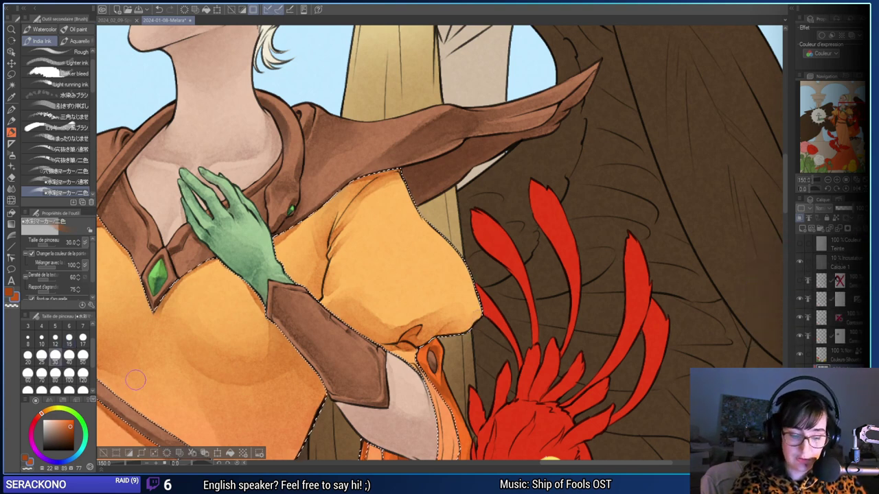
click(69, 338)
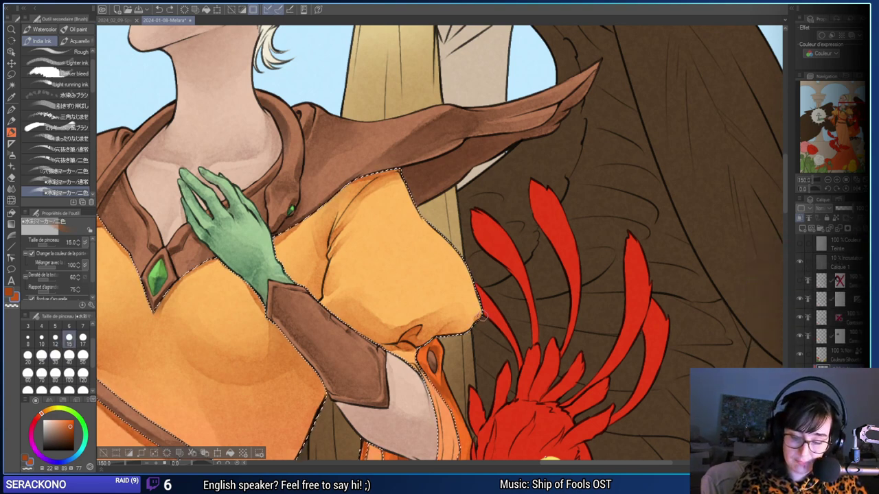
drag(591, 311, 604, 308)
click(55, 356)
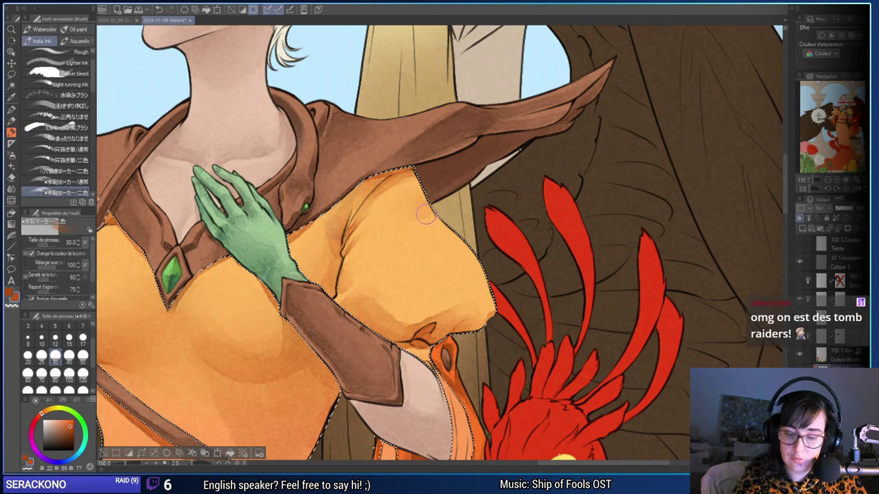
Build up soft fold shading on the body of the same puffed sleeve with brush sizes 15 and 25, undoing the last stroke.
click(69, 338)
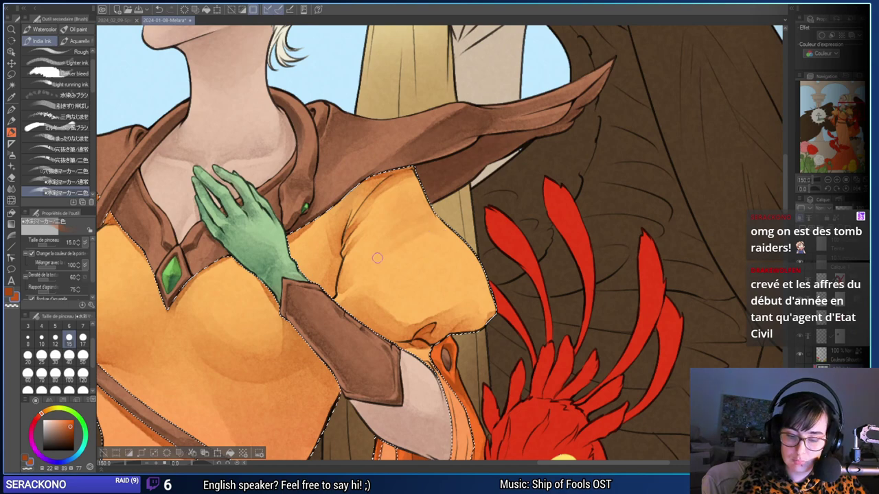
drag(331, 237, 406, 279)
key(ctrl+z)
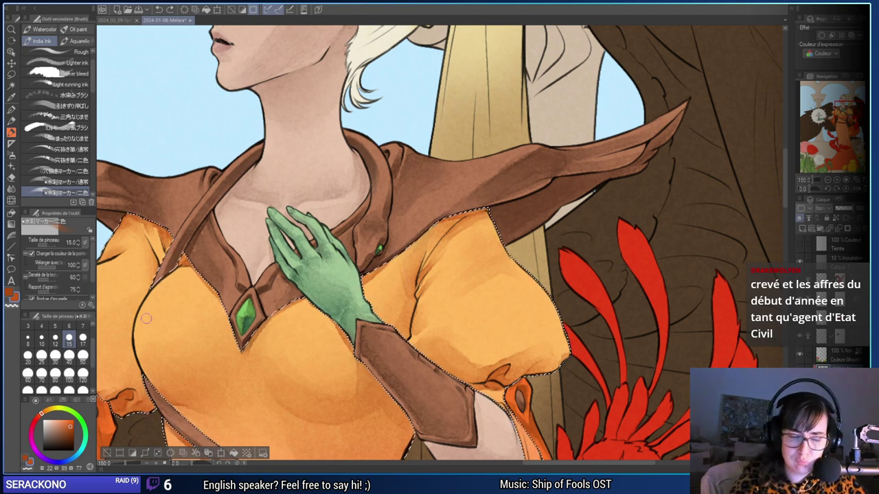
click(41, 356)
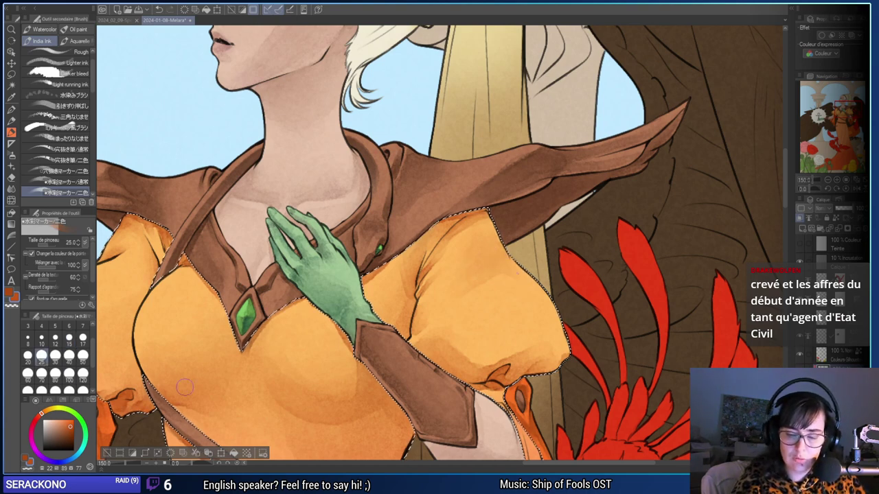
Refine the shadows beside the sleeve's shoulder crease with the Hard eraser and the watercolour marker, both at size 12.
key(e)
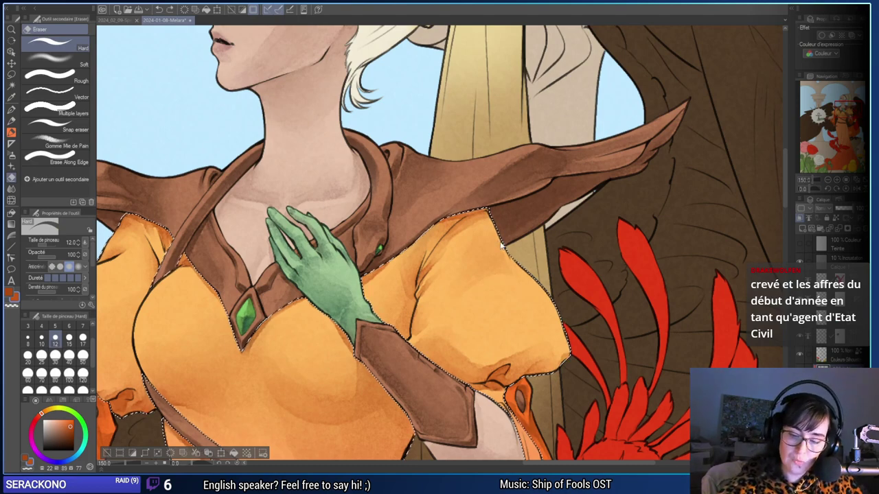
drag(600, 255, 567, 257)
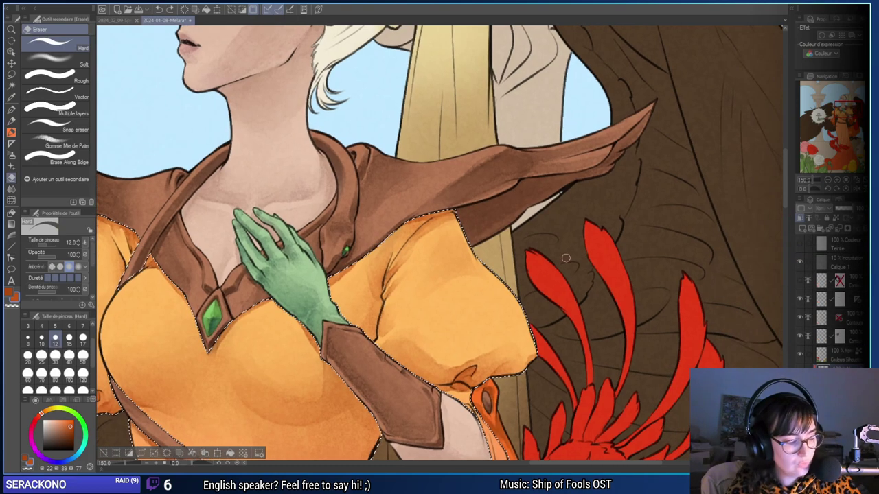
key(b)
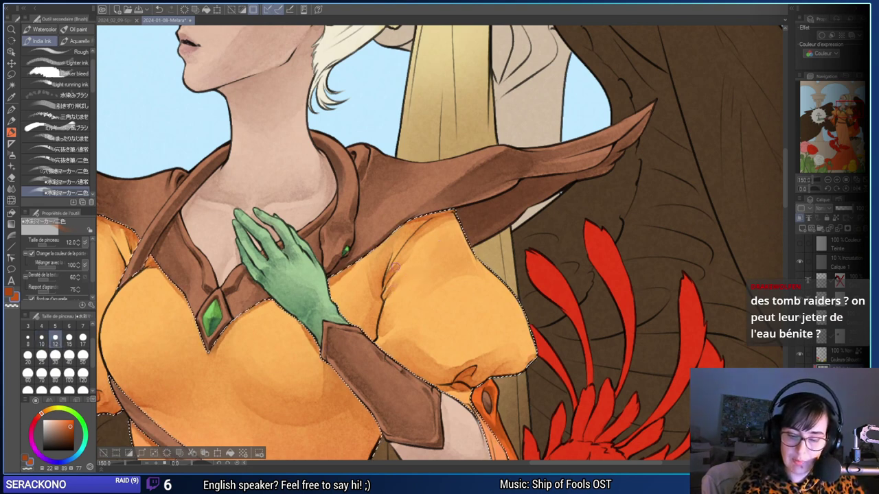
drag(539, 288, 596, 259)
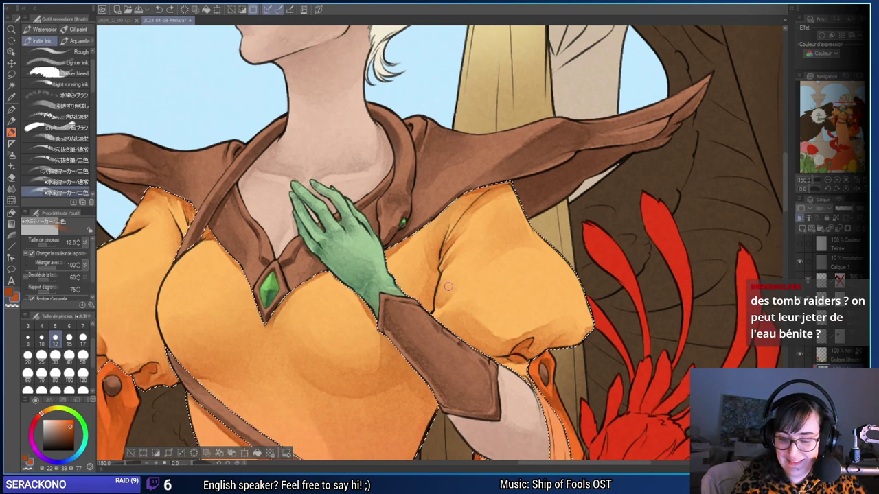
drag(651, 298, 637, 296)
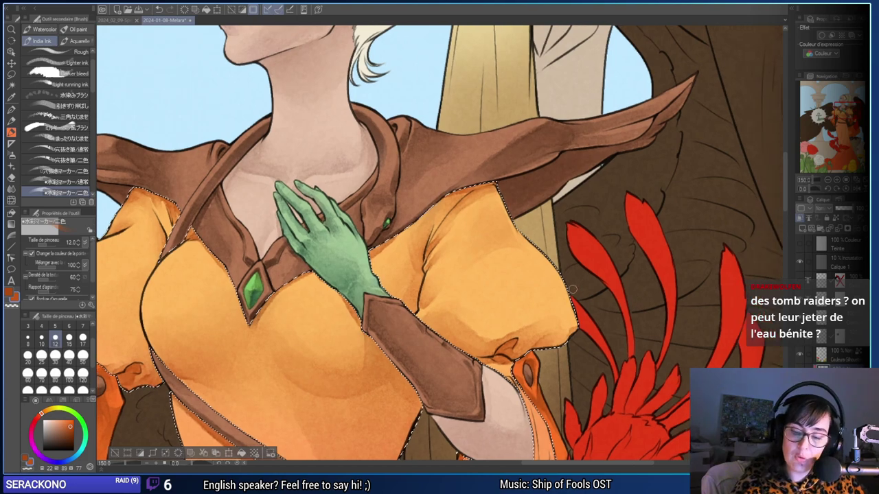
drag(460, 350, 510, 330)
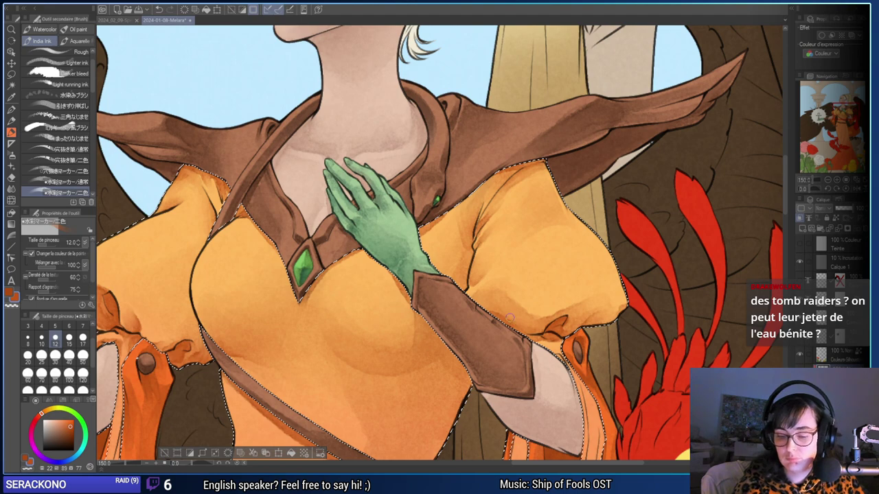
drag(658, 318, 687, 294)
drag(640, 343, 504, 324)
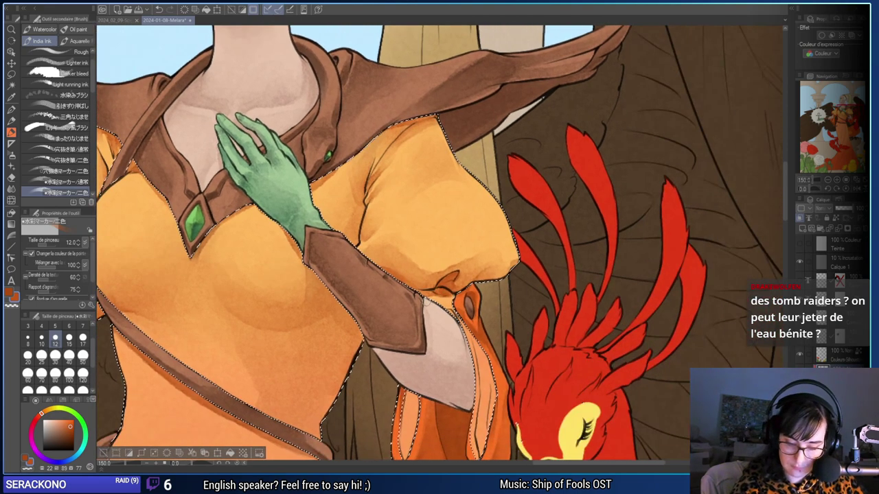
Shade the long lining opening of the hanging sleeve beside the red bird with a sampled orange at brush sizes 12 and 8.
drag(426, 302, 377, 228)
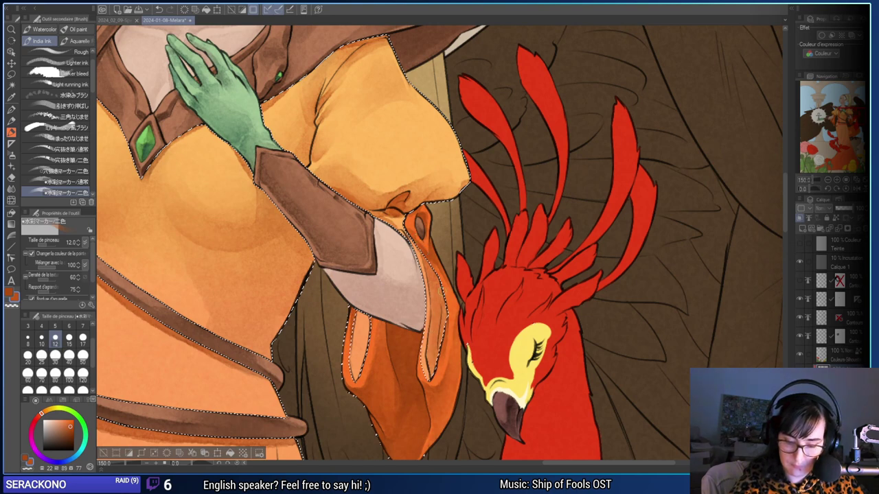
alt+click(443, 292)
drag(408, 228, 430, 266)
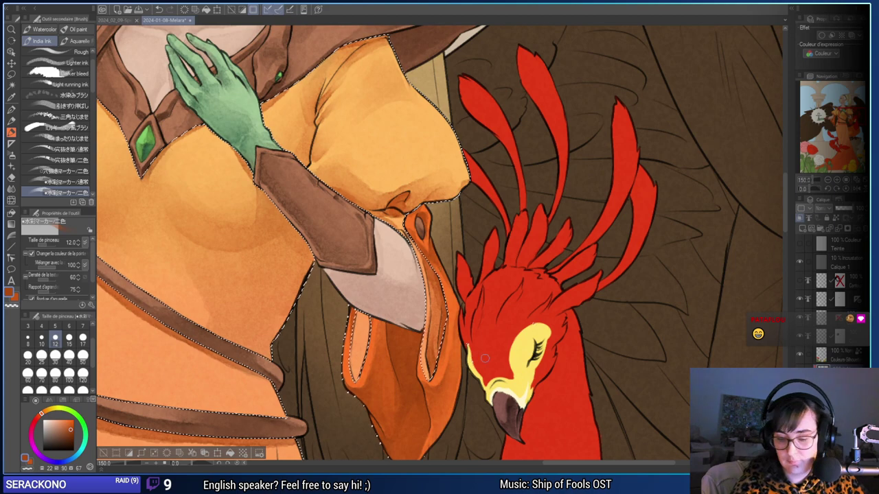
click(28, 338)
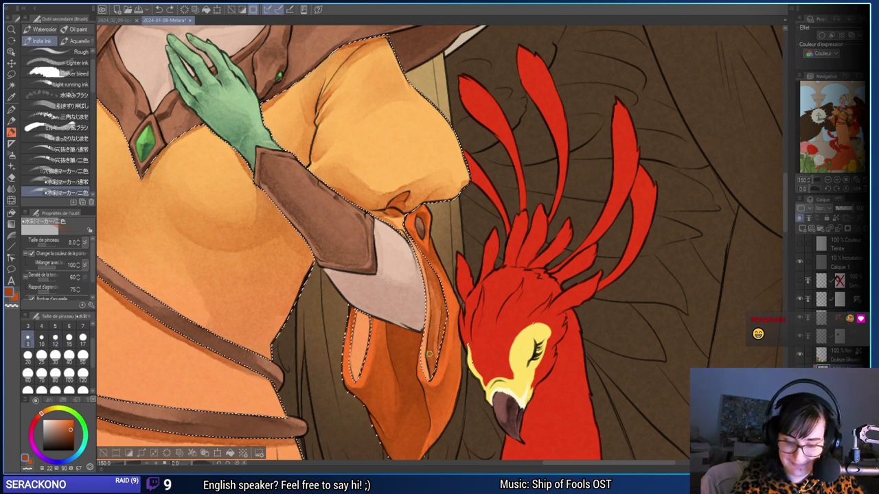
Shade both lining openings of the hanging sleeve on the outstretched arm with brush sizes 15 and 10.
drag(505, 340, 656, 345)
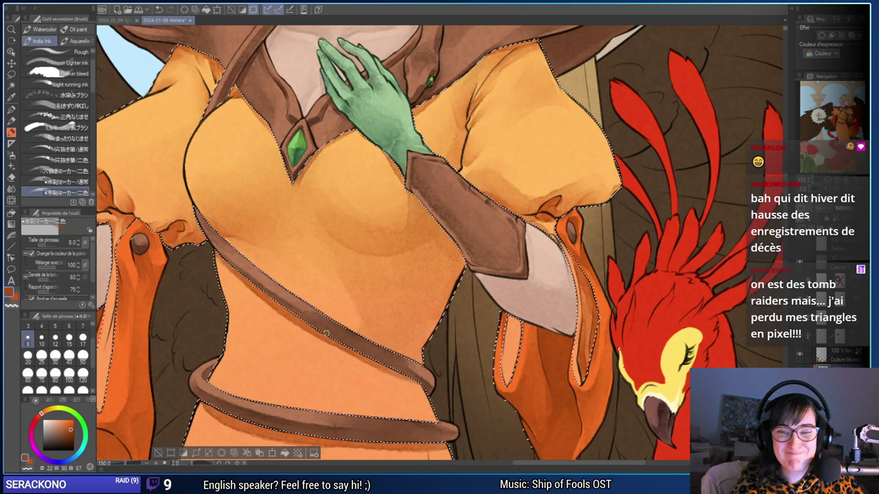
click(69, 338)
drag(362, 327, 600, 317)
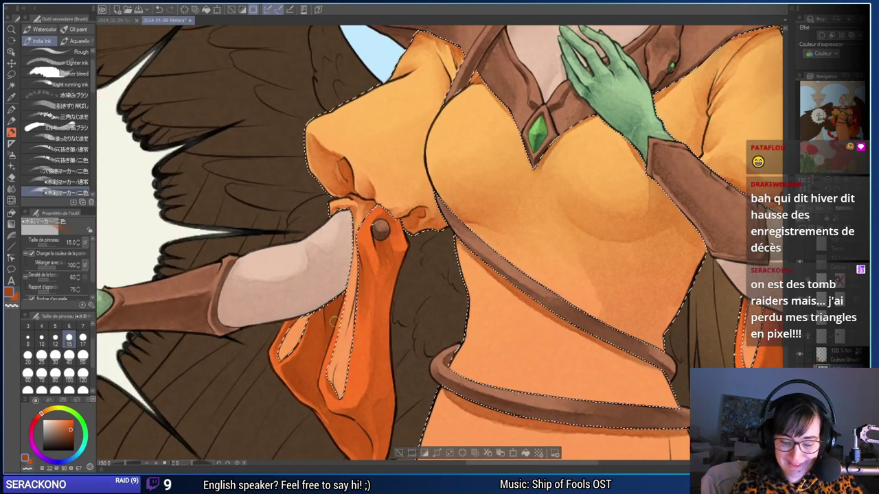
drag(357, 271, 352, 317)
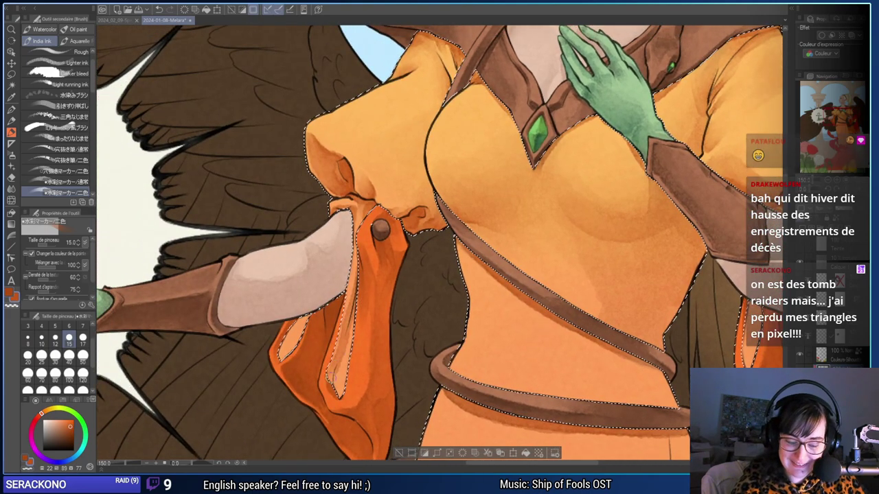
drag(341, 358, 335, 388)
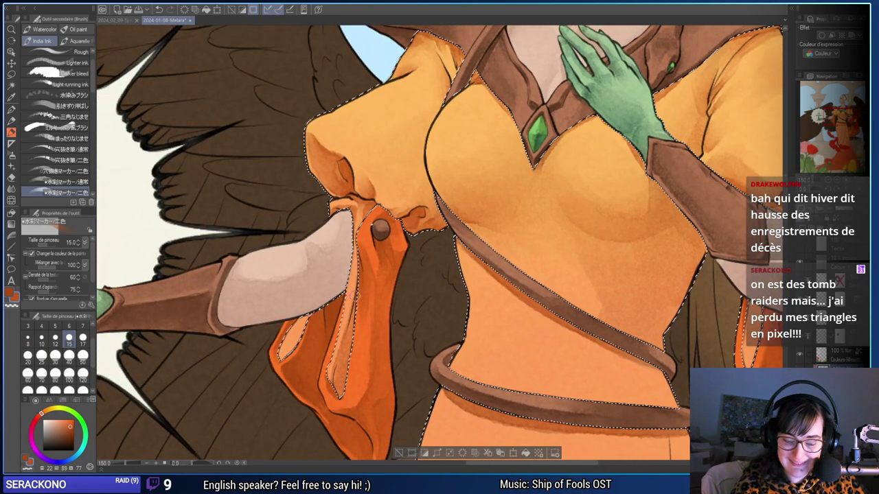
drag(353, 296, 361, 239)
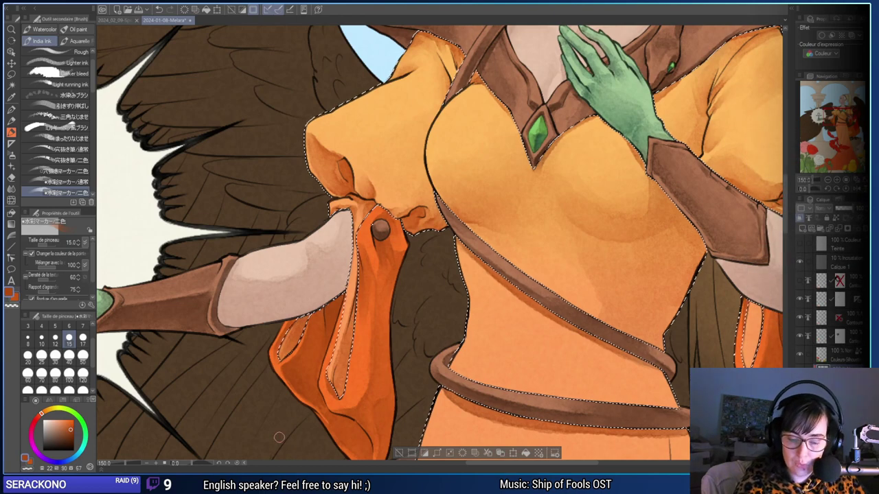
click(42, 338)
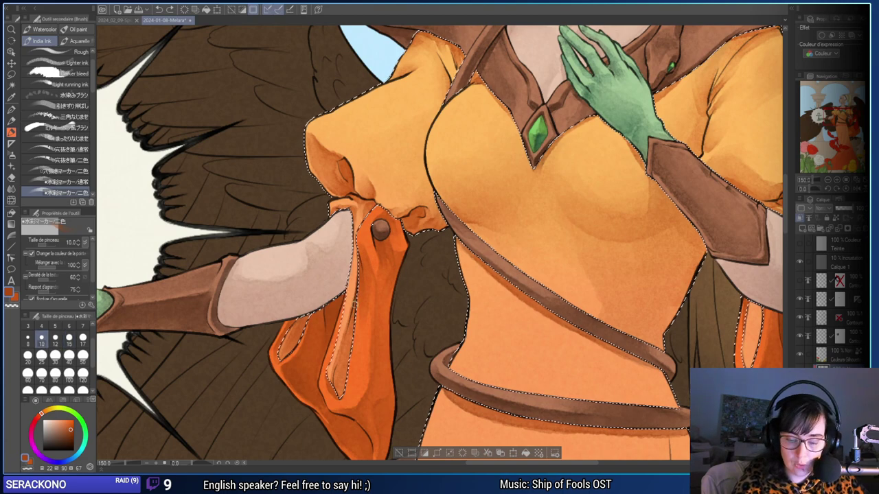
drag(352, 337, 355, 312)
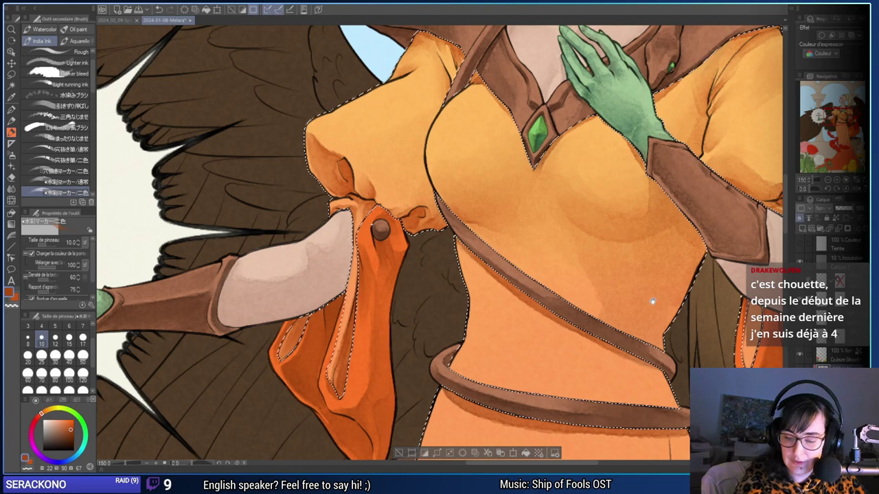
Shade the small lining opening of the hanging sleeve beside the bird at brush size 10, using sampled oranges and the Hard eraser.
drag(653, 301, 305, 255)
mouse_move(514, 341)
mouse_down()
mouse_move(568, 383)
mouse_move(587, 383)
mouse_up()
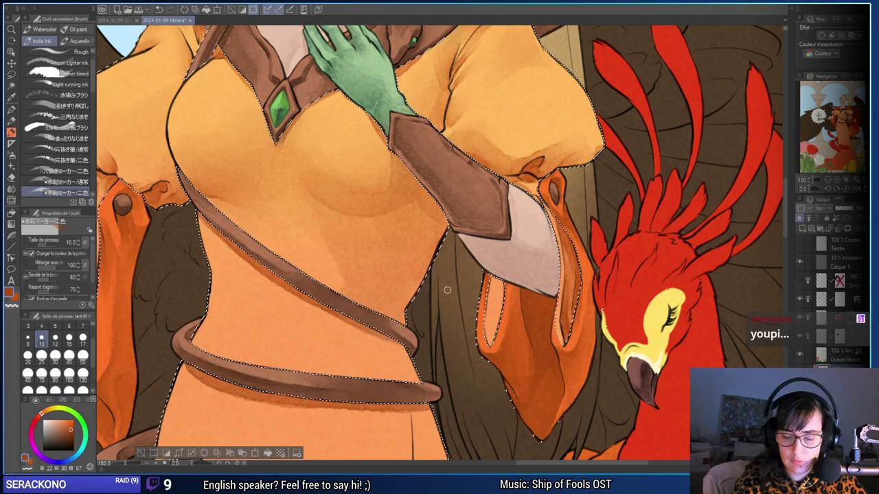
drag(480, 286, 469, 310)
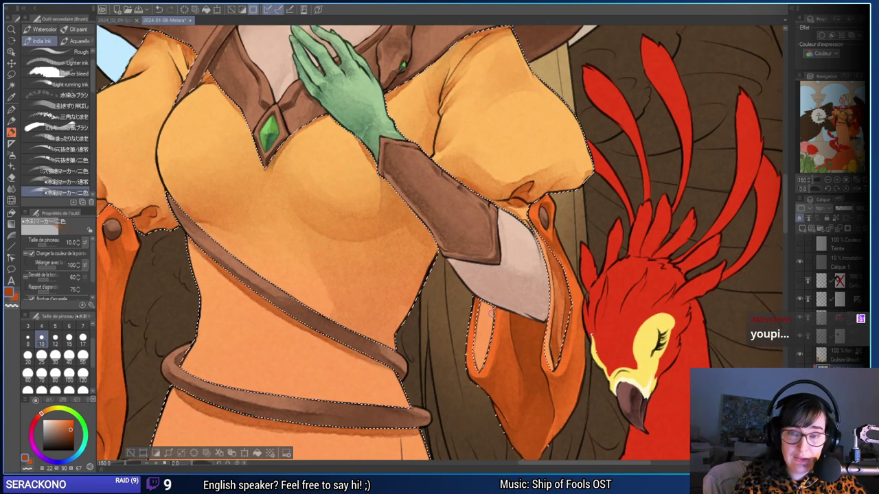
drag(675, 363, 613, 334)
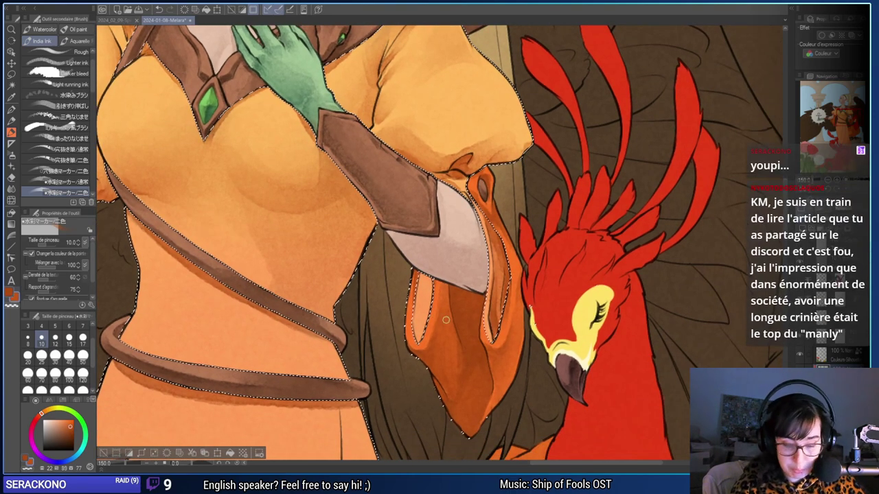
drag(422, 316, 421, 328)
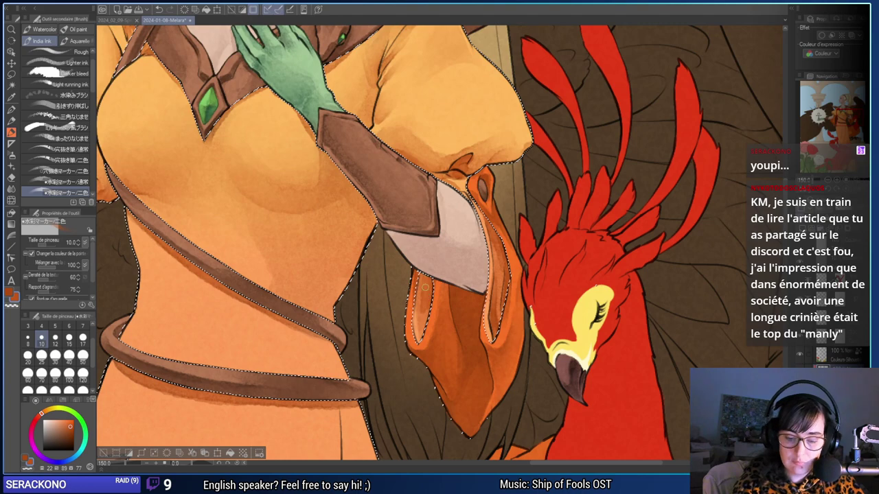
alt+click(421, 268)
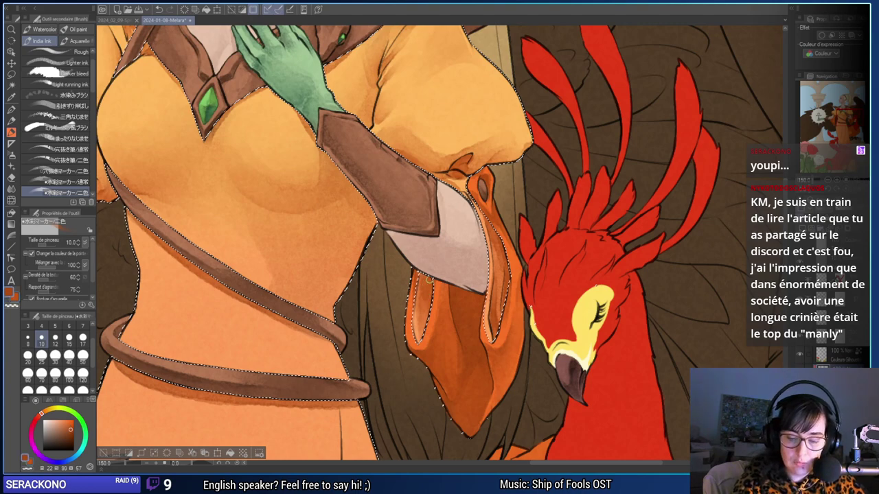
alt+click(445, 372)
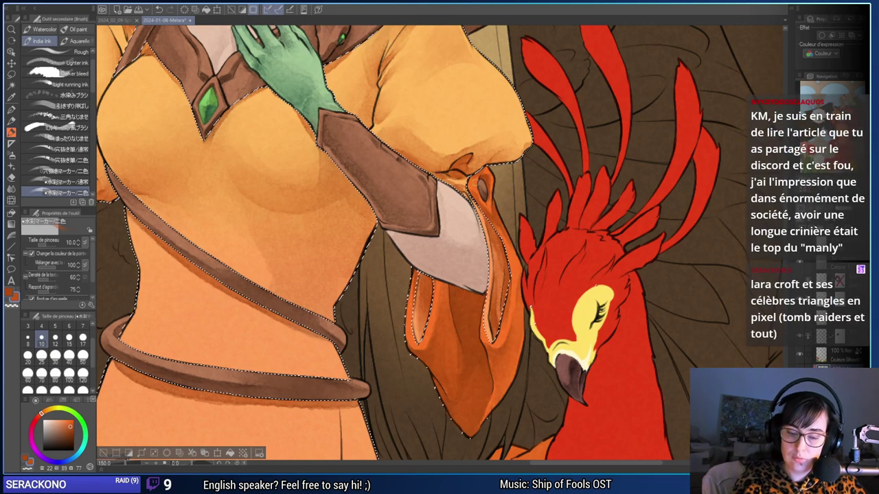
key(e)
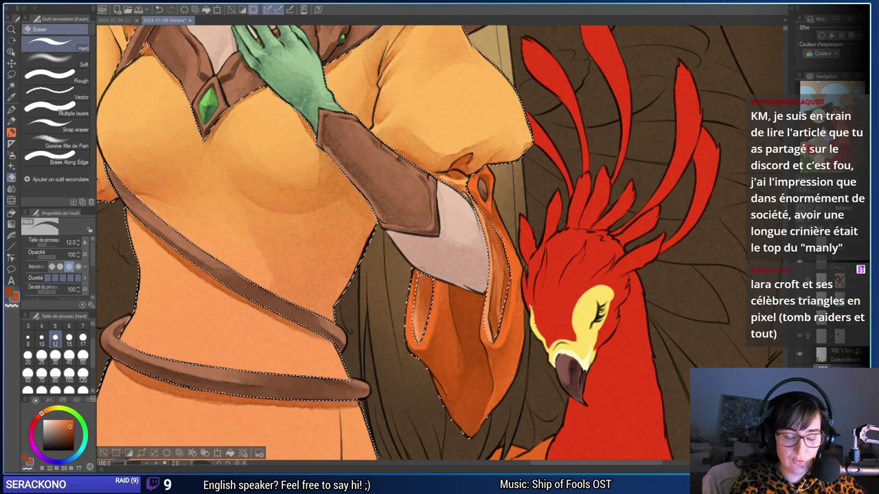
key(b)
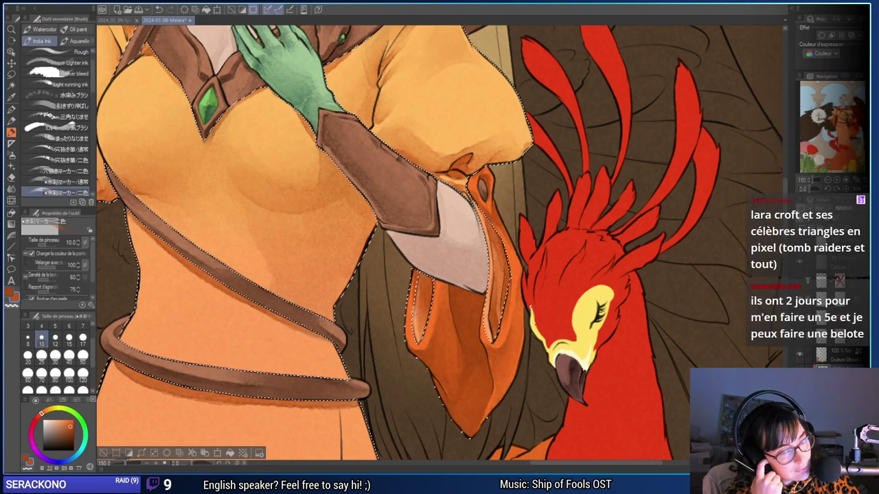
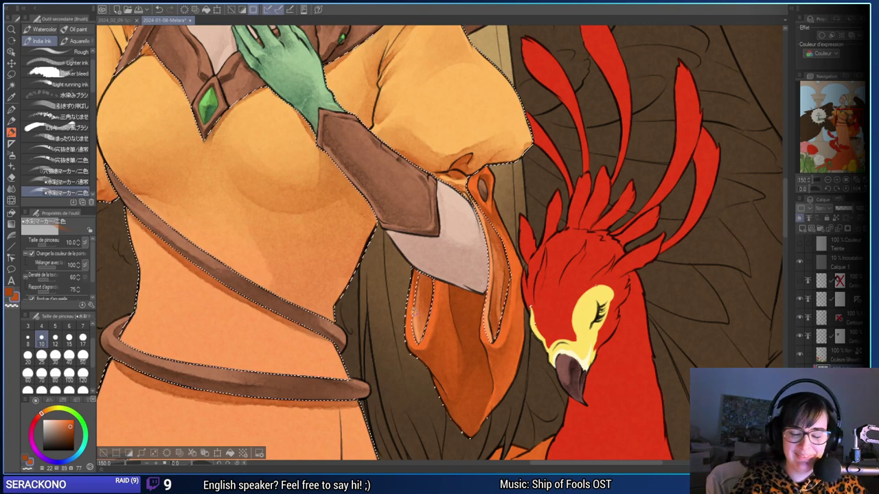
drag(417, 370, 579, 310)
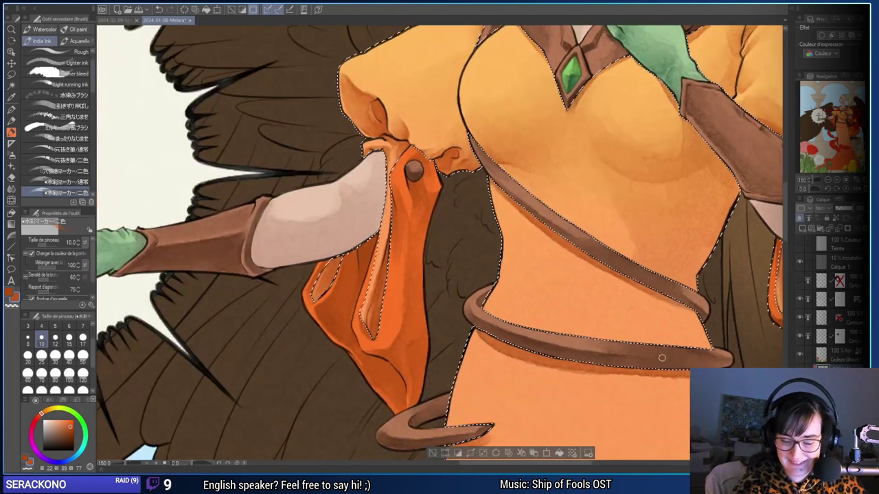
mouse_move(685, 352)
mouse_down()
mouse_move(430, 359)
mouse_move(465, 362)
mouse_up()
key(x)
key(x)
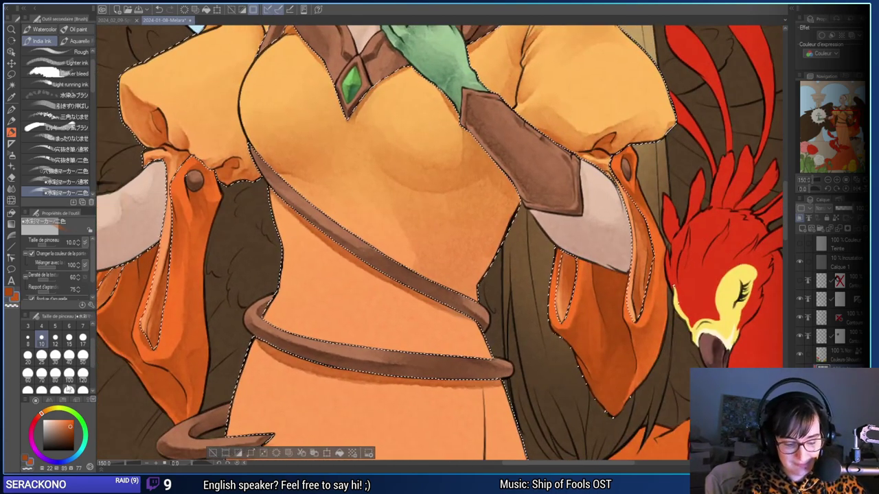
Examine the dress and sleeve shading across the whole illustration and close up on the bodice.
click(55, 375)
drag(285, 374, 269, 356)
drag(294, 255, 296, 264)
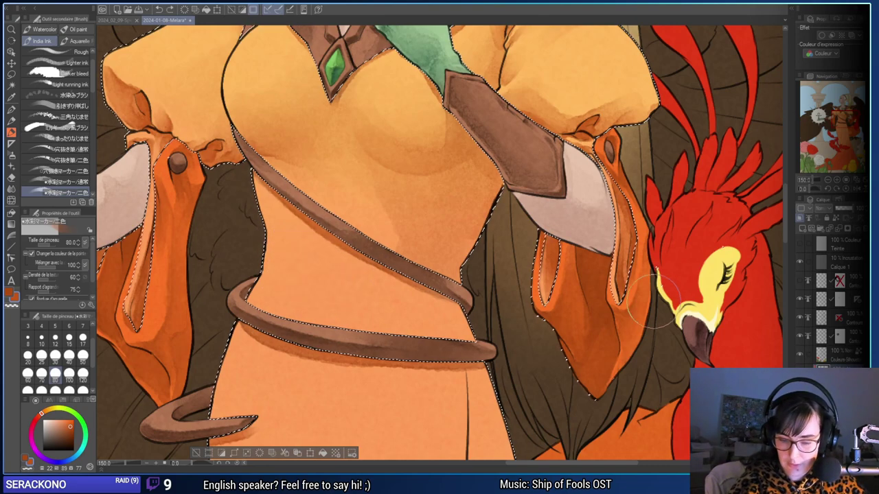
click(828, 180)
click(827, 180)
click(827, 180)
click(828, 180)
click(827, 180)
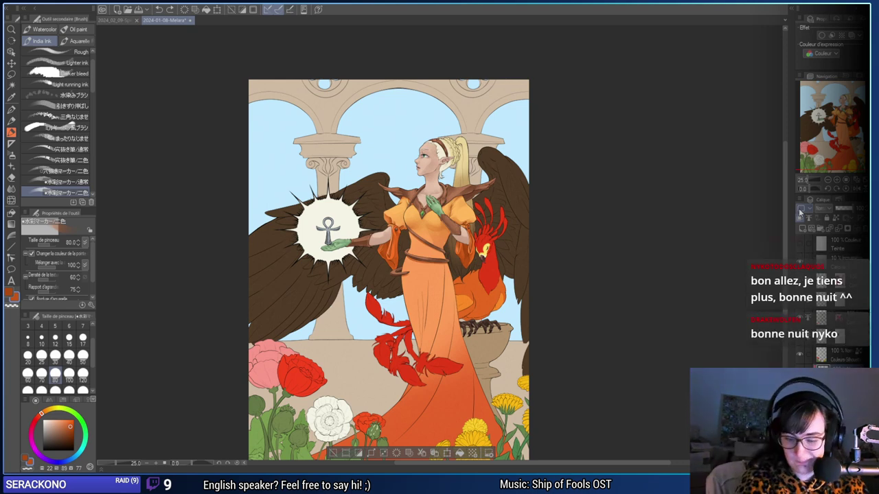
click(845, 180)
click(837, 180)
drag(519, 313, 603, 363)
drag(664, 327, 600, 334)
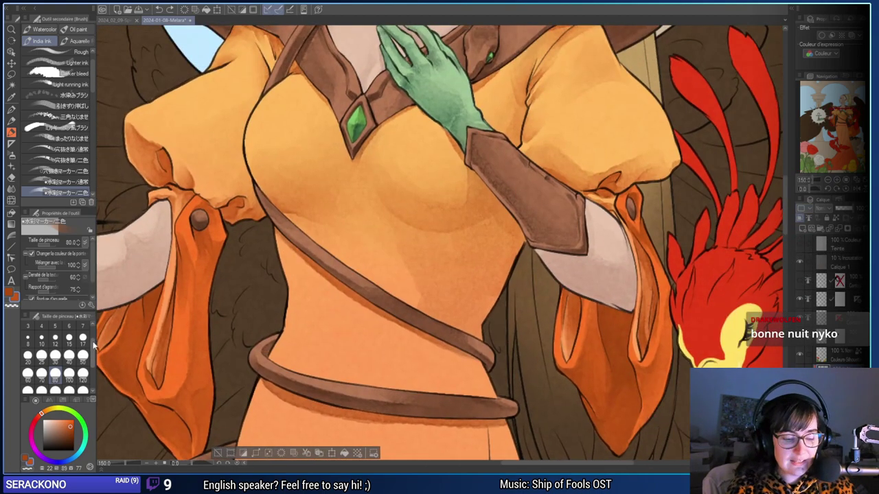
click(68, 355)
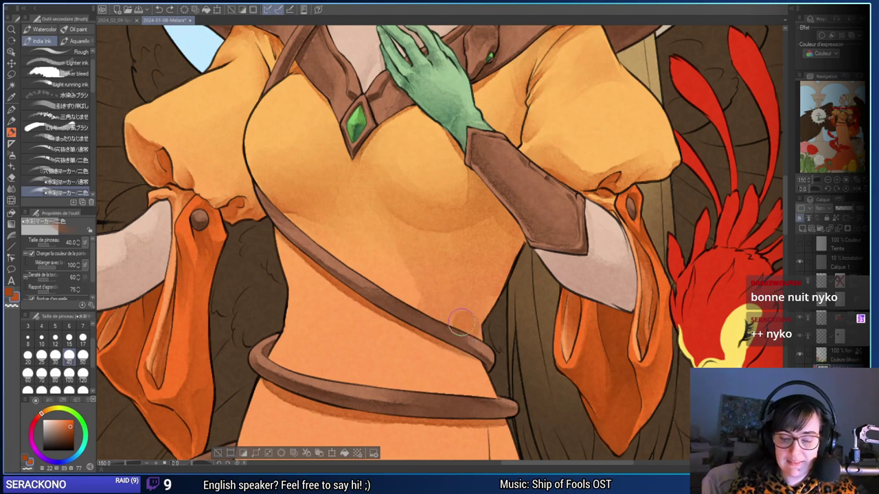
scroll(536, 323, down, 3)
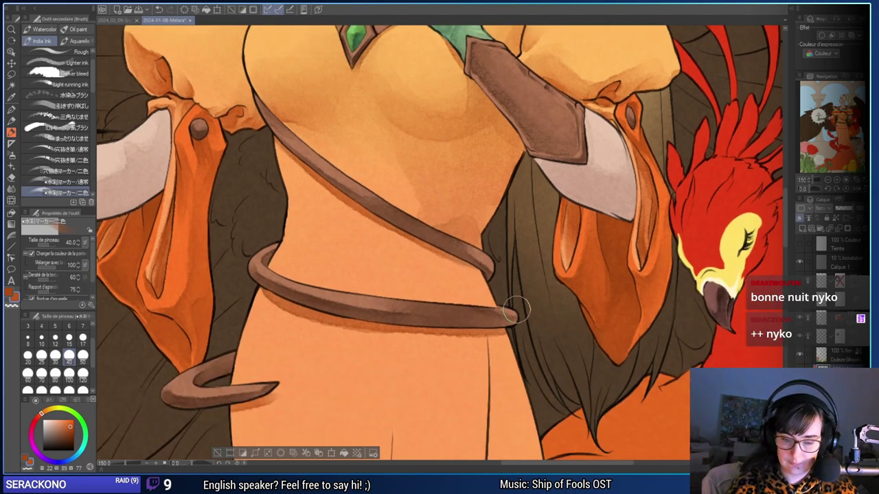
drag(520, 302, 539, 348)
key(ctrl+z)
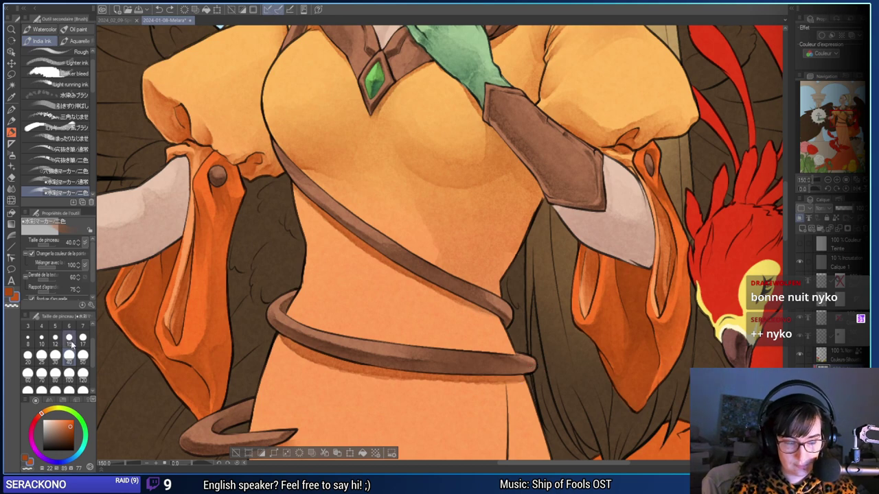
Shade the waist of the bodice just above the diagonal belt with the watercolour marker at brush size 15.
click(70, 339)
drag(440, 330, 446, 346)
drag(472, 294, 492, 309)
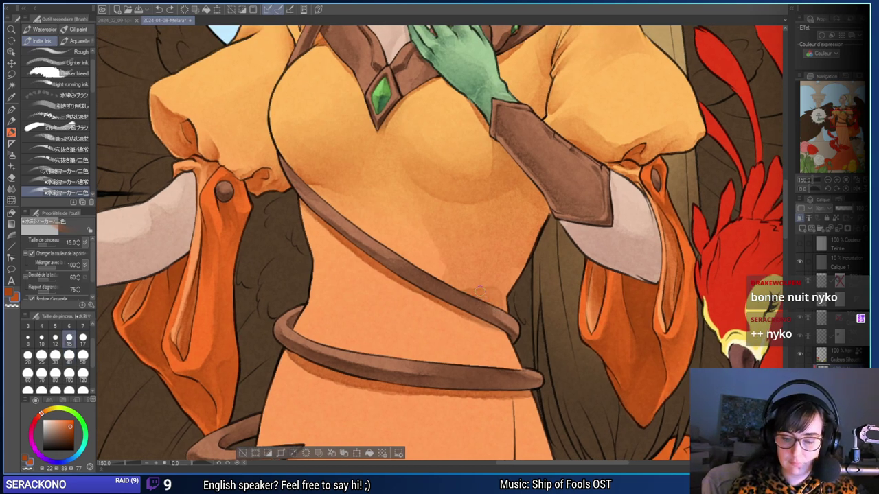
drag(481, 297, 449, 315)
Deepen the shadow on the bodice's waist below the raised forearm with the watercolour marker at brush size 40.
click(55, 372)
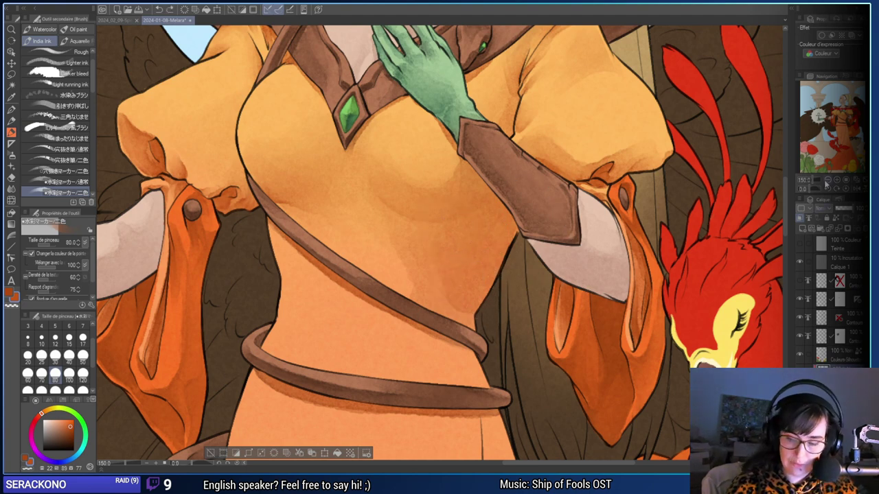
click(827, 181)
click(827, 180)
click(827, 180)
click(836, 180)
click(827, 180)
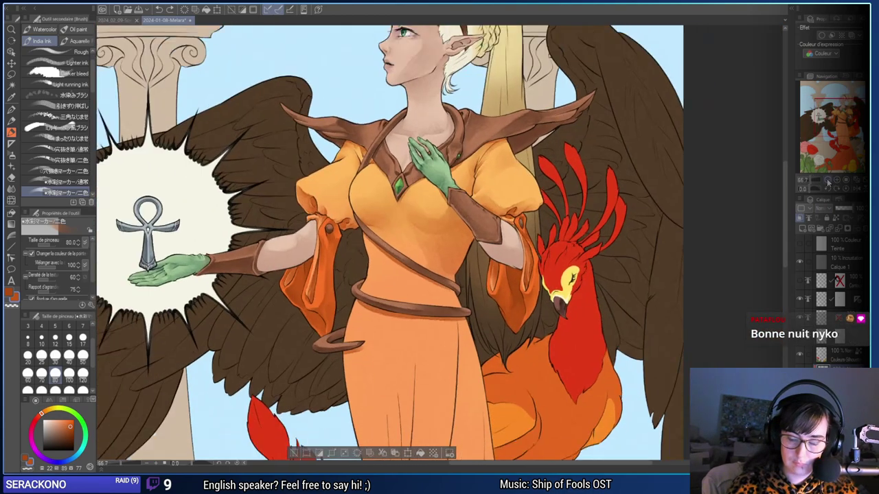
scroll(826, 181, down, 3)
scroll(445, 247, up, 7)
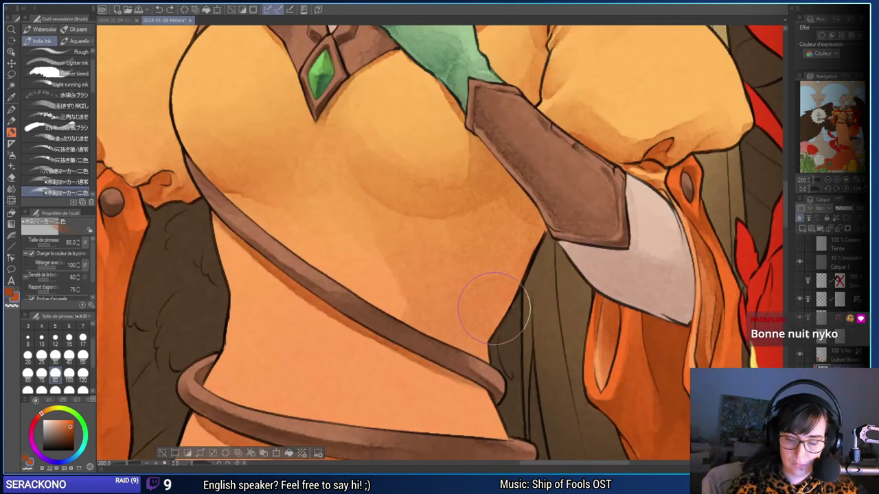
click(70, 356)
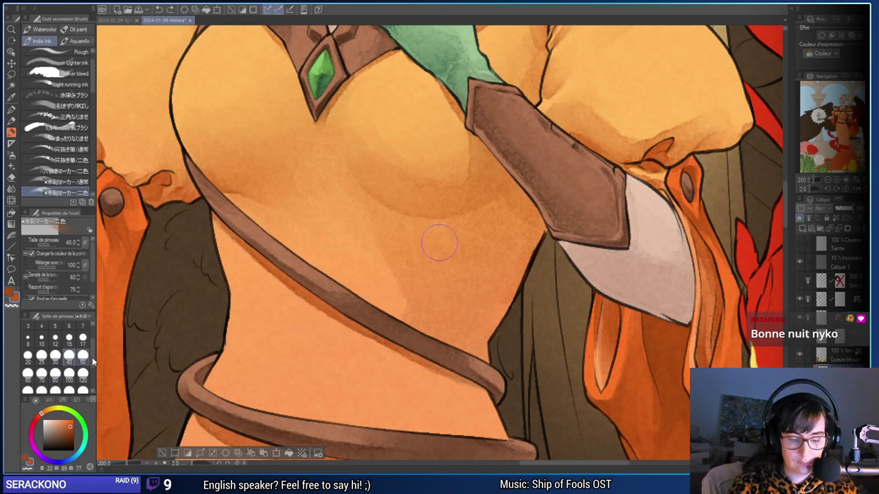
drag(439, 243, 397, 252)
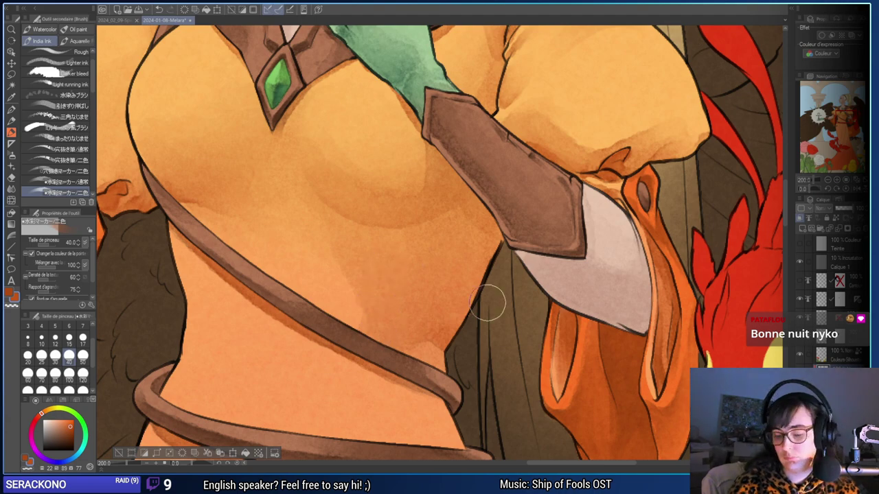
Try a size-40 shadow on the dress between the two belts, along the lower belt's upper edge.
drag(518, 358, 591, 219)
mouse_move(521, 312)
mouse_down()
mouse_move(508, 297)
mouse_move(458, 298)
mouse_move(512, 277)
mouse_move(401, 296)
mouse_up()
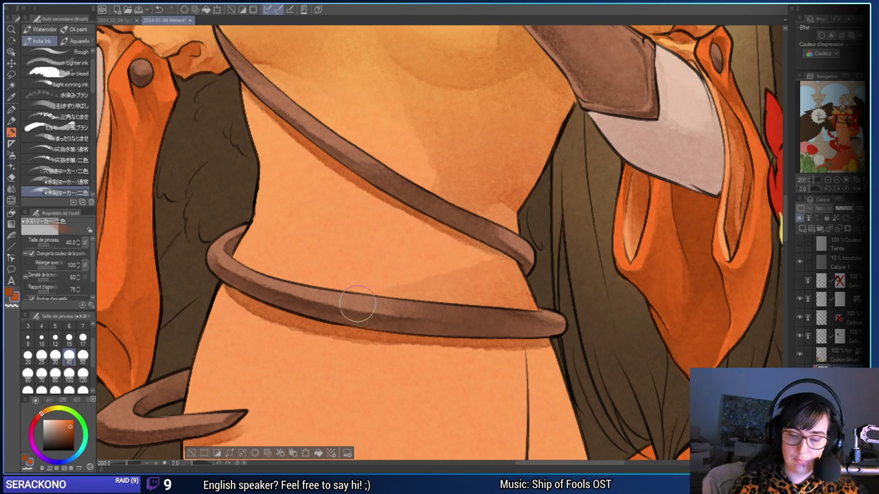
key(ctrl+z)
Try shading the dress's waist outline on the outstretched-arm side between the belts at brush sizes 40 and 15.
drag(513, 321, 550, 317)
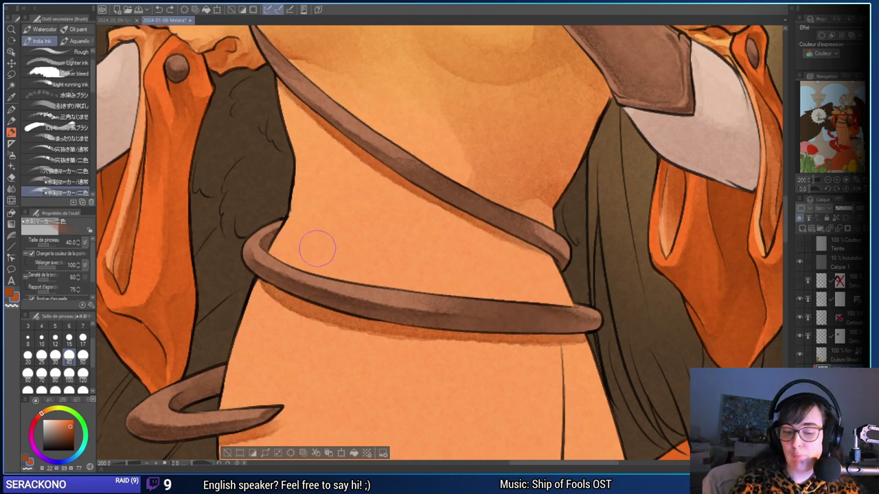
drag(301, 289, 272, 364)
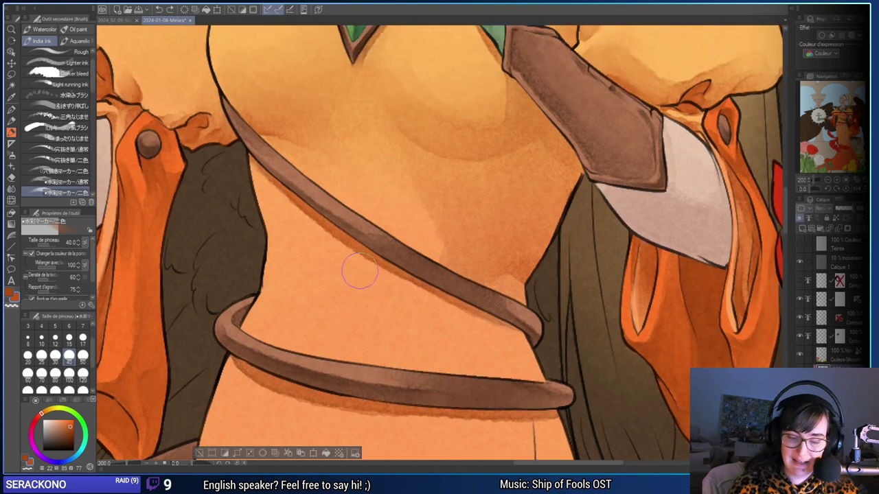
drag(263, 258, 266, 270)
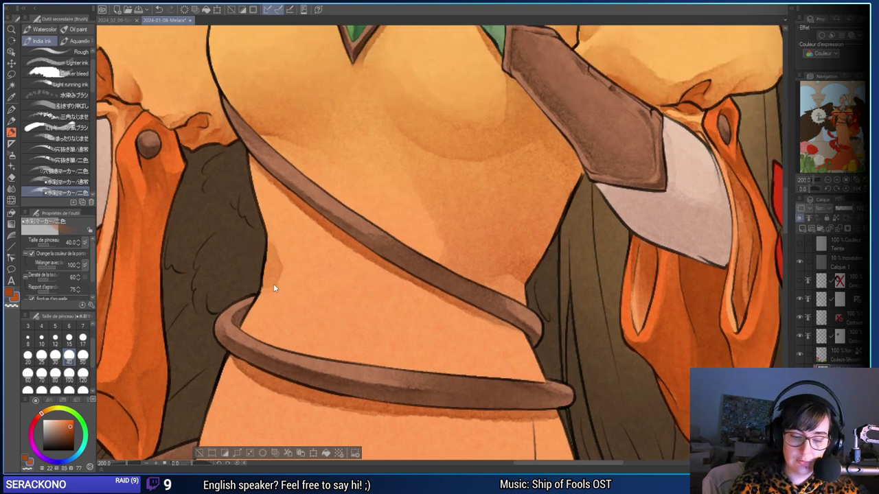
key(ctrl+z)
click(69, 339)
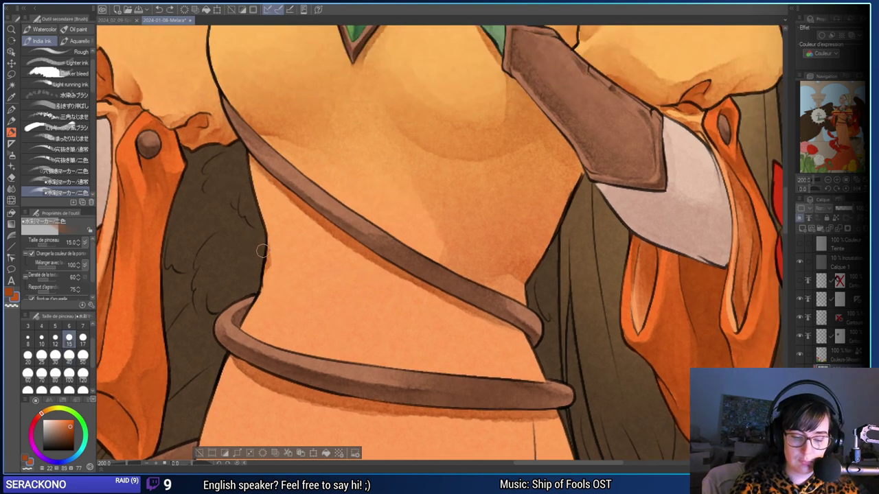
drag(262, 251, 273, 281)
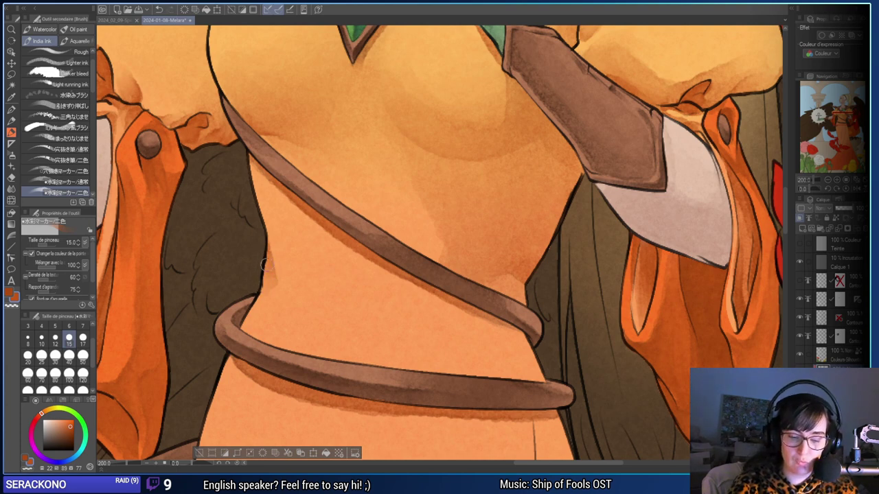
drag(264, 264, 263, 244)
drag(516, 273, 529, 239)
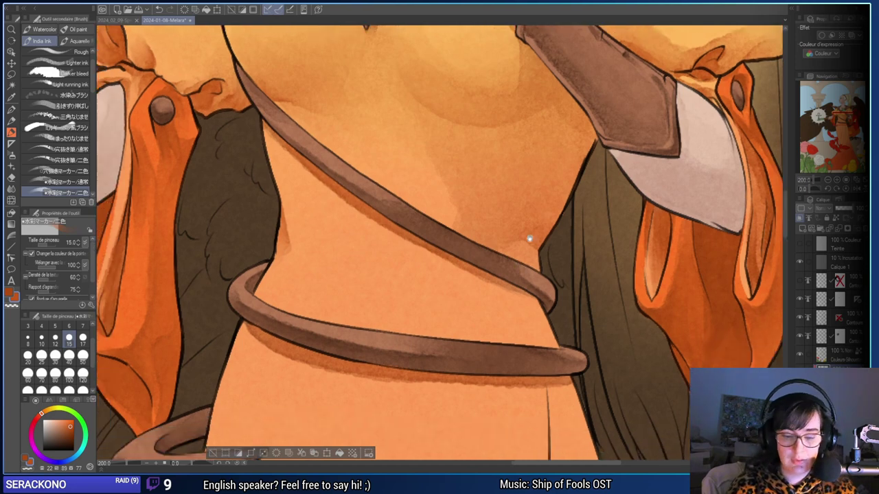
Try a broad shadow across the belly between the belts at brush size 80 and undo the latest strokes.
click(55, 373)
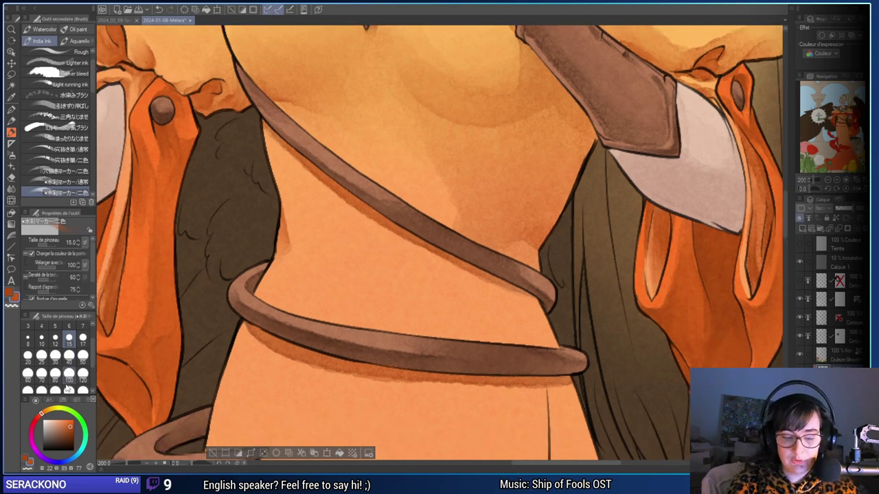
drag(316, 234, 349, 289)
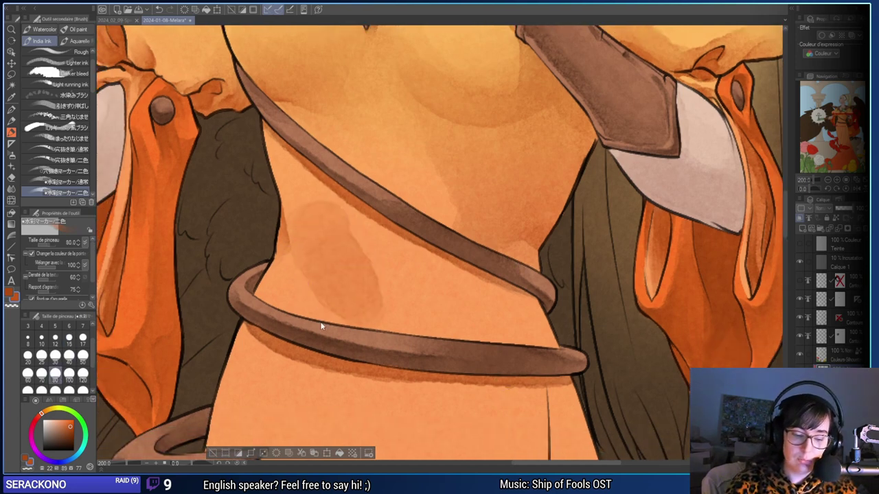
key(ctrl+z)
key(ctrl+z)
Try a size-40 shadow on the bird's side of the belly, between the two belts.
click(69, 355)
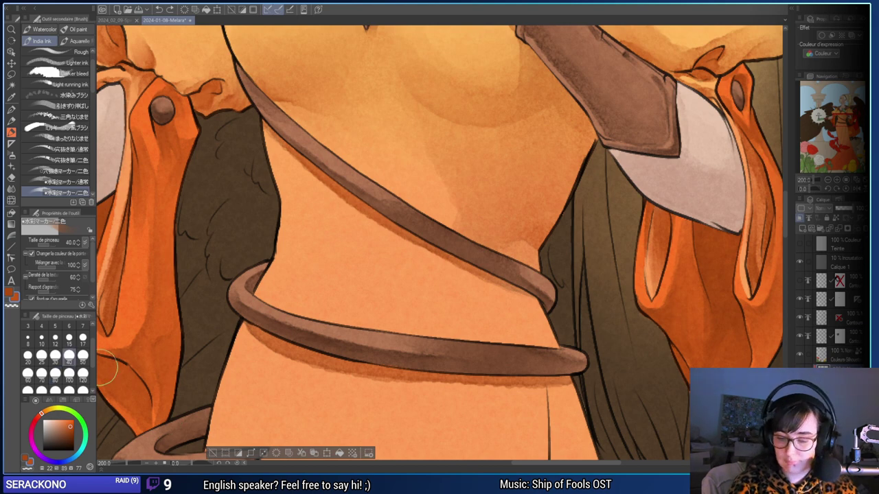
mouse_move(530, 333)
mouse_down()
mouse_move(519, 312)
mouse_move(505, 353)
mouse_move(528, 329)
mouse_move(542, 349)
mouse_move(500, 328)
mouse_move(536, 323)
mouse_move(506, 318)
mouse_move(474, 346)
mouse_move(472, 324)
mouse_move(431, 348)
mouse_move(532, 338)
mouse_move(526, 315)
mouse_move(533, 323)
mouse_move(522, 333)
mouse_move(524, 315)
mouse_move(505, 308)
mouse_move(472, 338)
mouse_move(449, 341)
mouse_move(520, 309)
mouse_move(539, 336)
mouse_move(472, 305)
mouse_up()
key(ctrl+z)
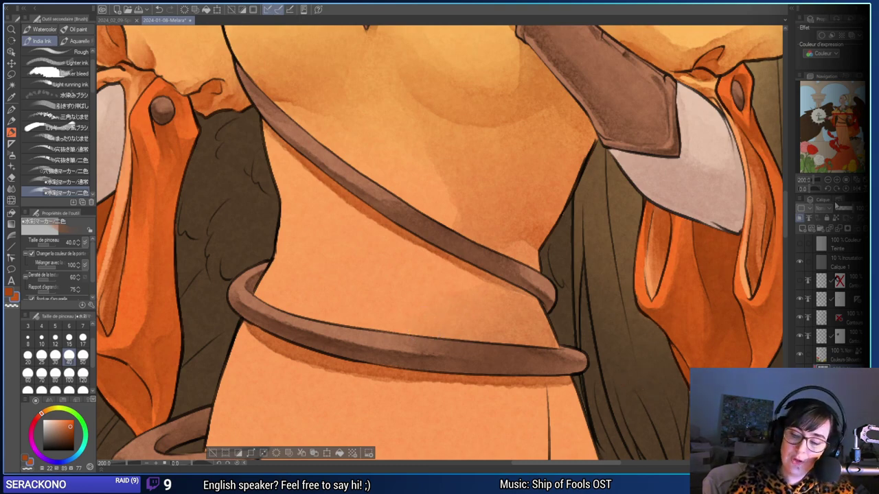
Shade a fabric fold on the dress at the waist's right edge, above the diagonal strap, using brush sizes 12 and 30.
click(828, 180)
click(828, 180)
click(828, 179)
click(828, 180)
click(828, 180)
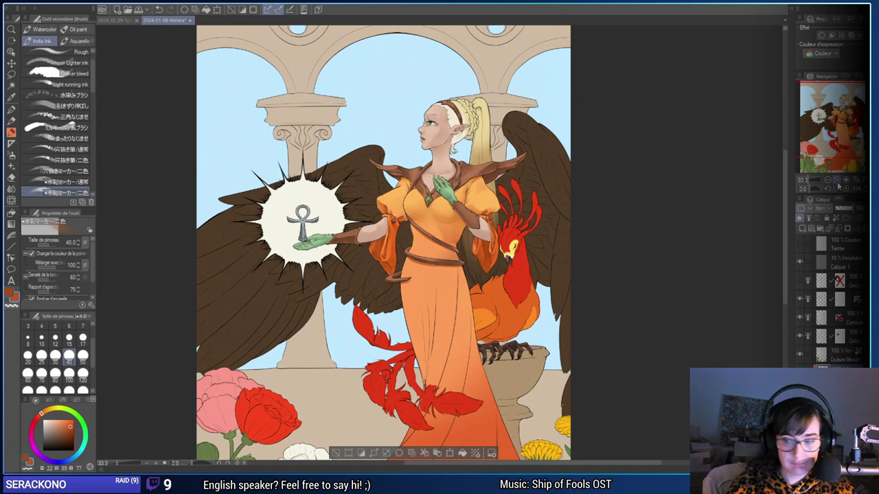
click(838, 184)
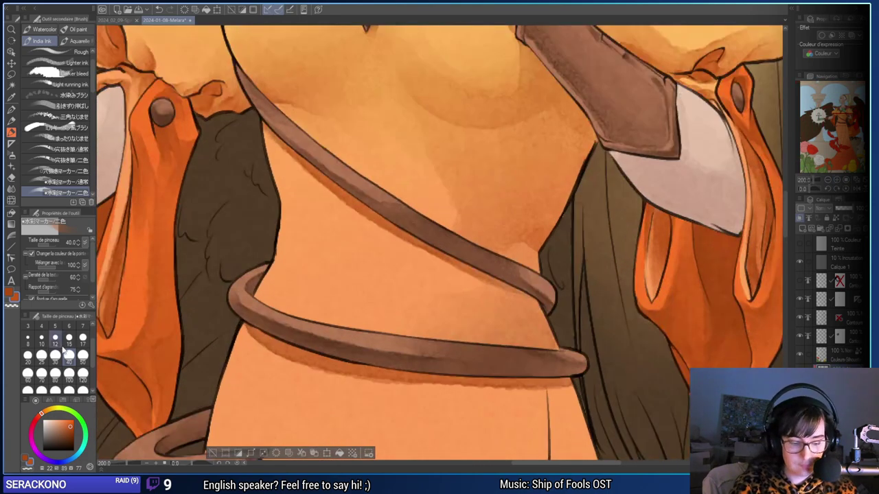
click(61, 344)
mouse_move(458, 327)
mouse_down()
mouse_move(399, 412)
mouse_move(450, 313)
mouse_up()
key(ctrl+z)
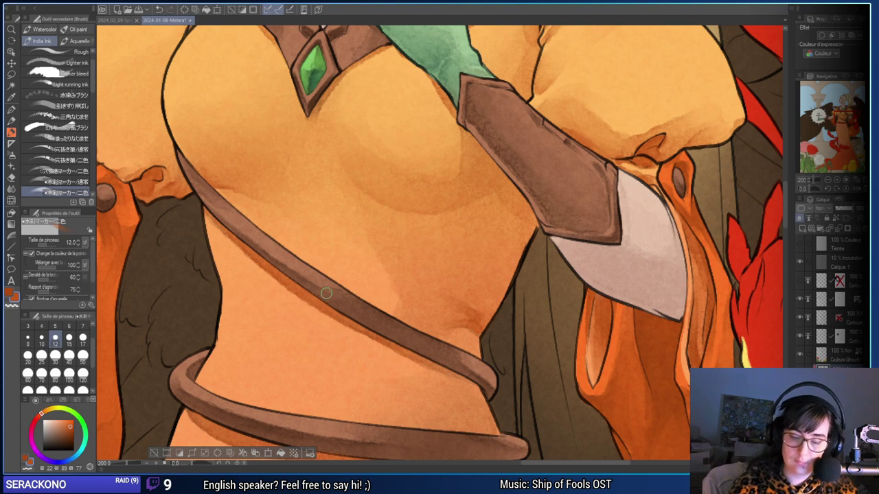
click(55, 355)
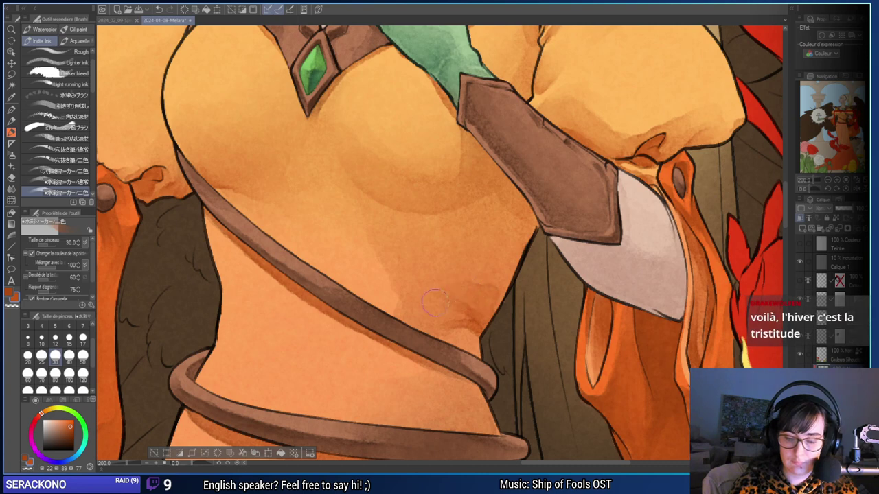
click(55, 338)
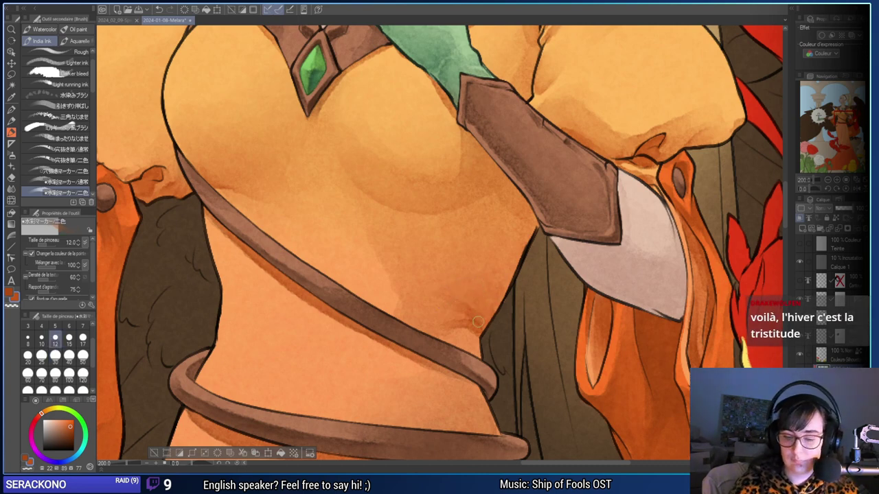
Lighten and soften the waist fold above the diagonal strap using transparent colour at brush sizes 8, 12 and 20.
click(28, 337)
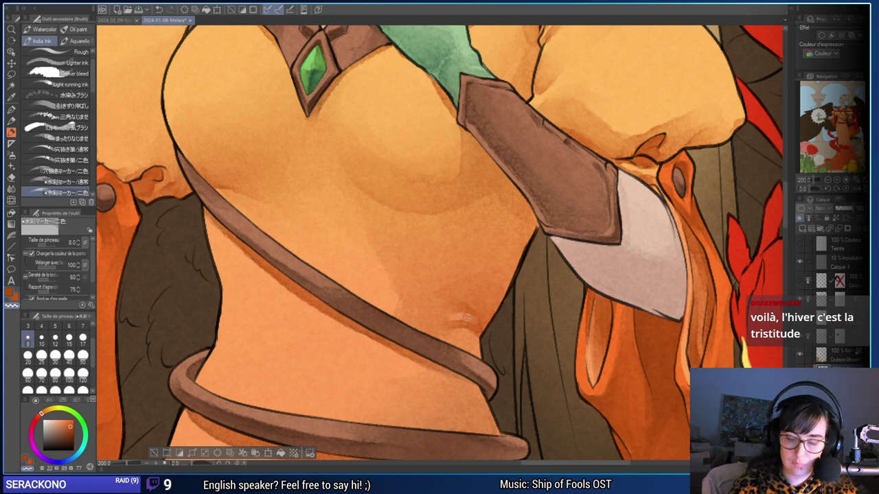
drag(396, 346, 462, 335)
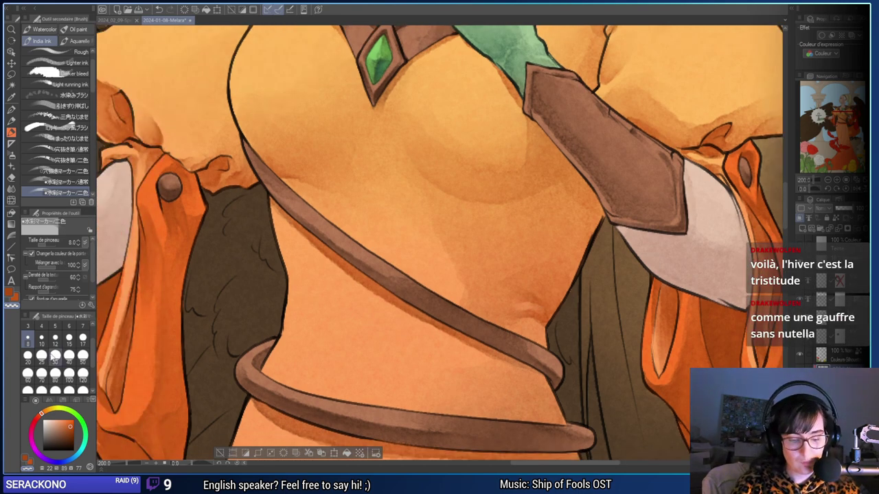
click(54, 338)
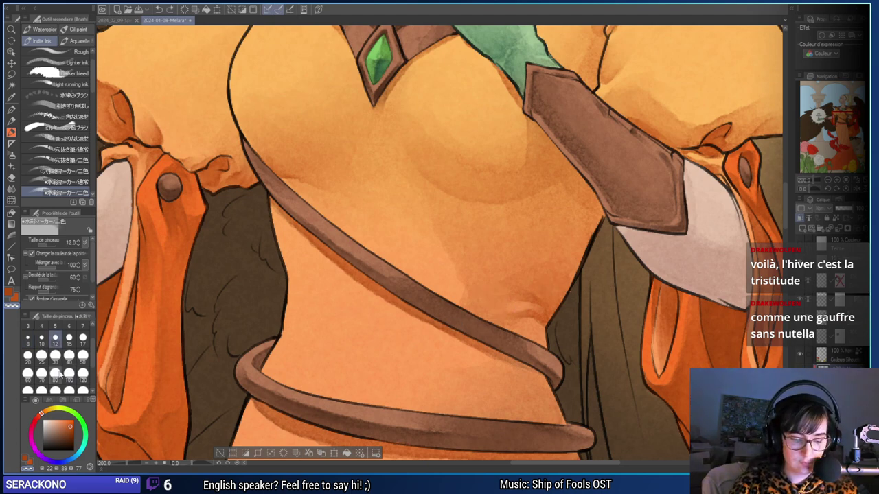
click(28, 355)
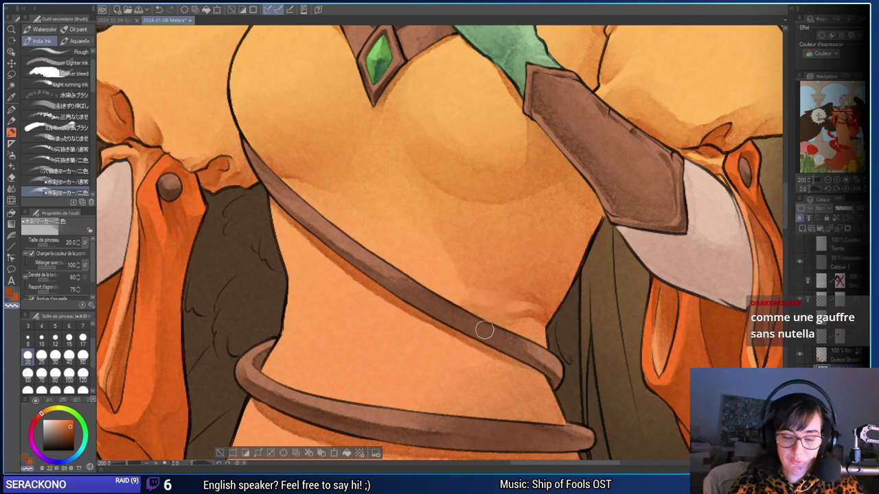
drag(645, 305, 531, 333)
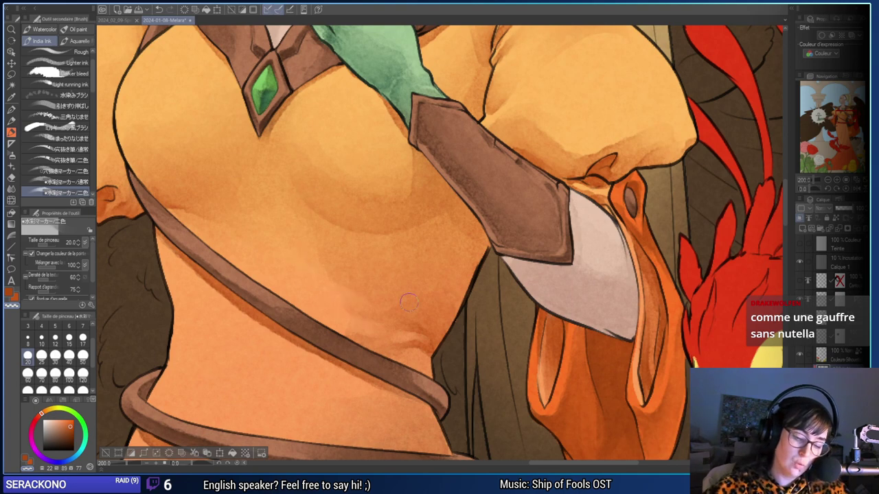
drag(426, 303, 514, 254)
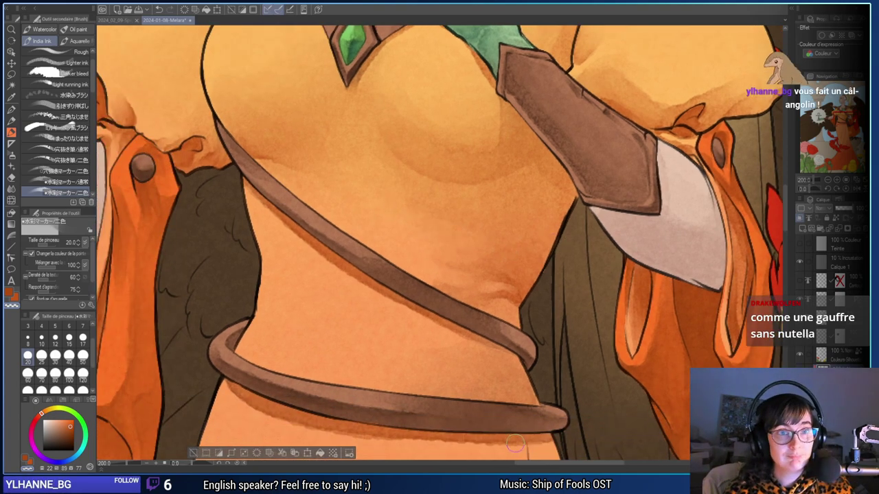
drag(538, 330, 539, 341)
scroll(539, 340, down, 1)
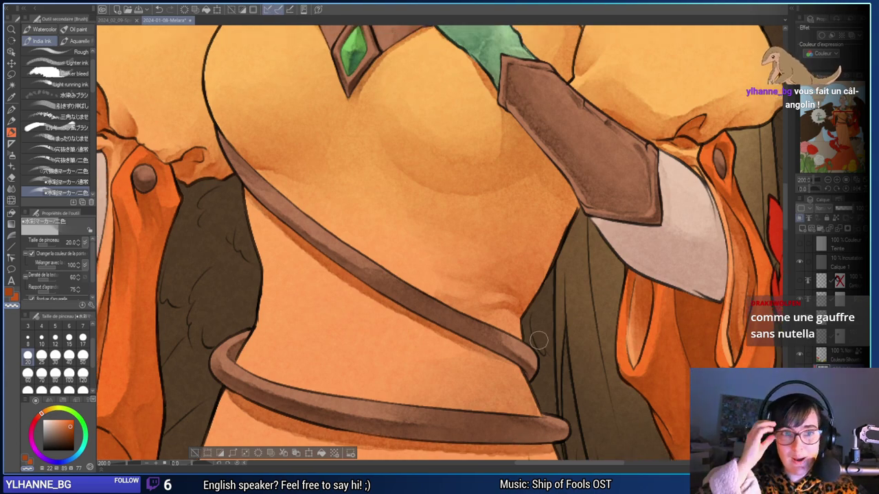
Rework the folds at the waist's right edge with brush size 12, deepening their shadows and blending the light patches above the strap.
click(829, 180)
click(830, 180)
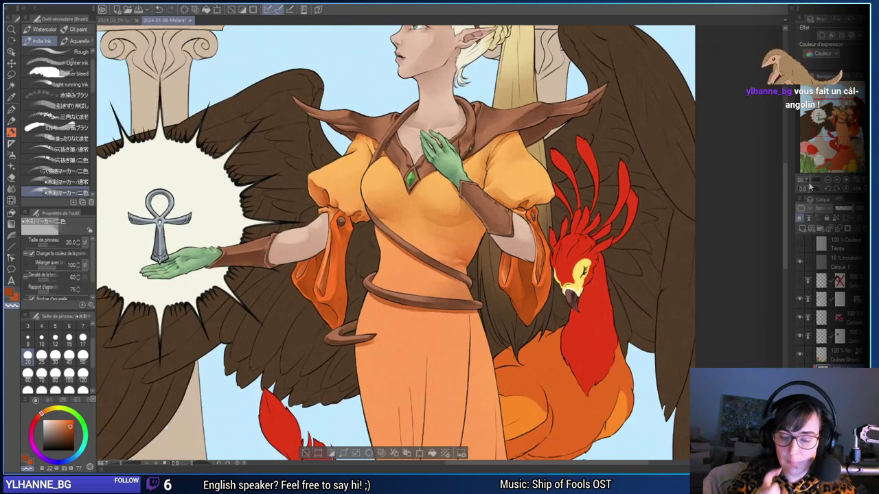
click(837, 180)
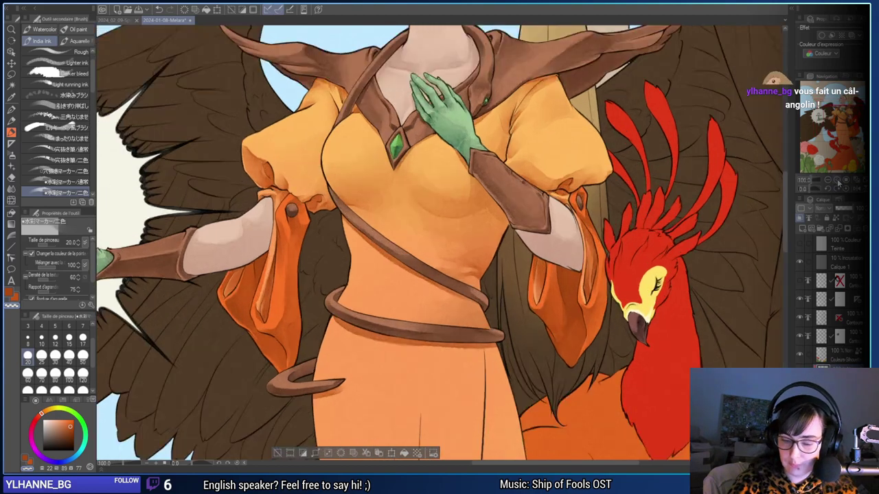
click(837, 180)
click(837, 180)
drag(708, 254, 688, 216)
click(837, 180)
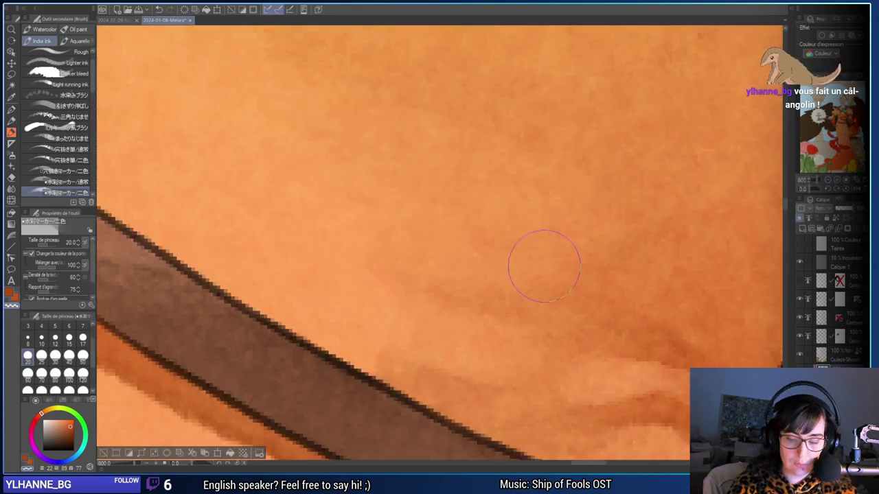
click(829, 180)
click(55, 338)
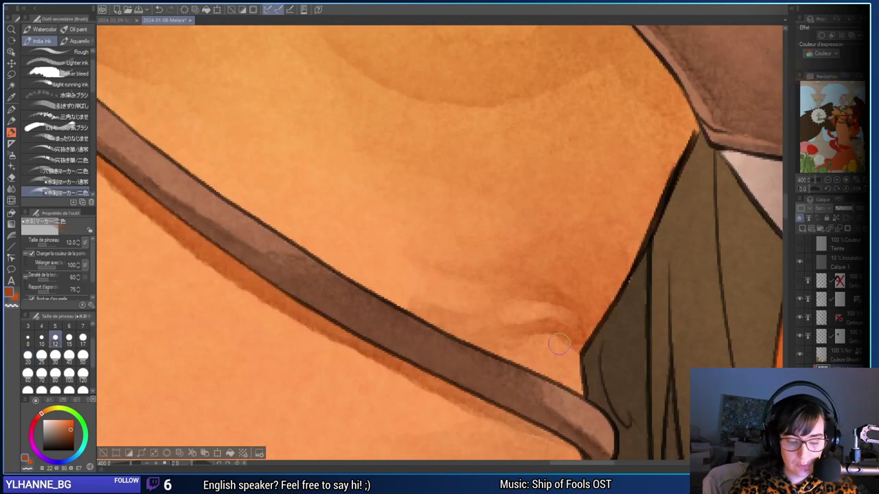
drag(489, 320, 520, 320)
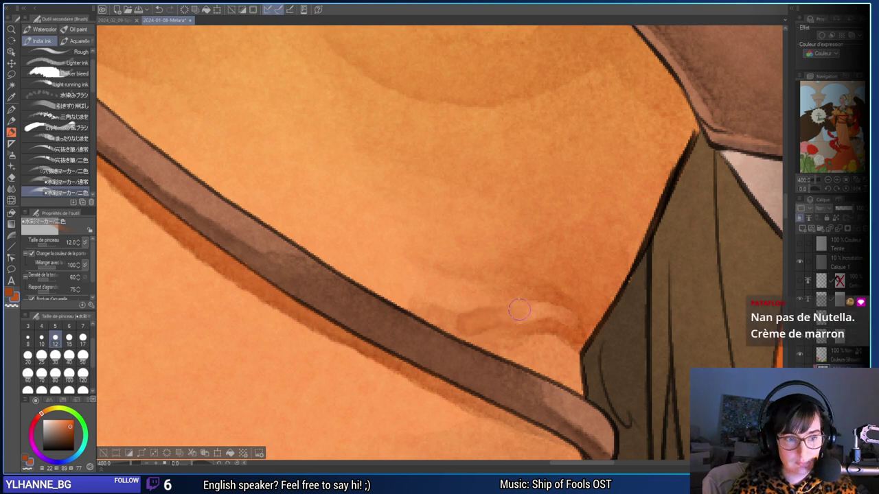
mouse_move(448, 328)
mouse_down()
mouse_move(489, 323)
mouse_move(503, 307)
mouse_up()
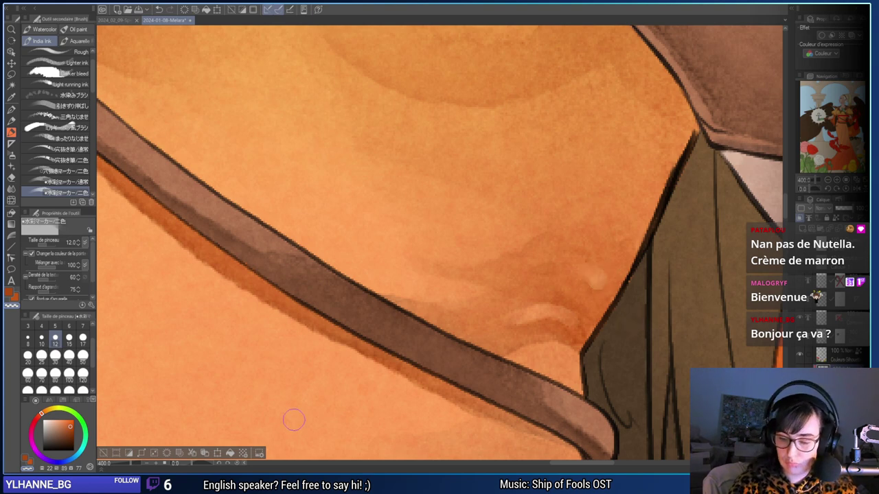
drag(596, 282, 519, 276)
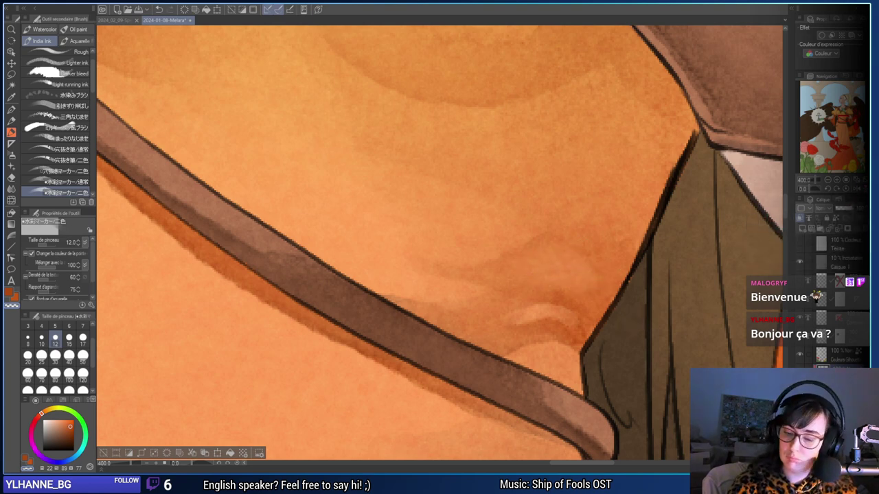
Paint fabric creases on both sides of the waist between the diagonal strap and the belt with brush size 12.
drag(818, 180, 811, 187)
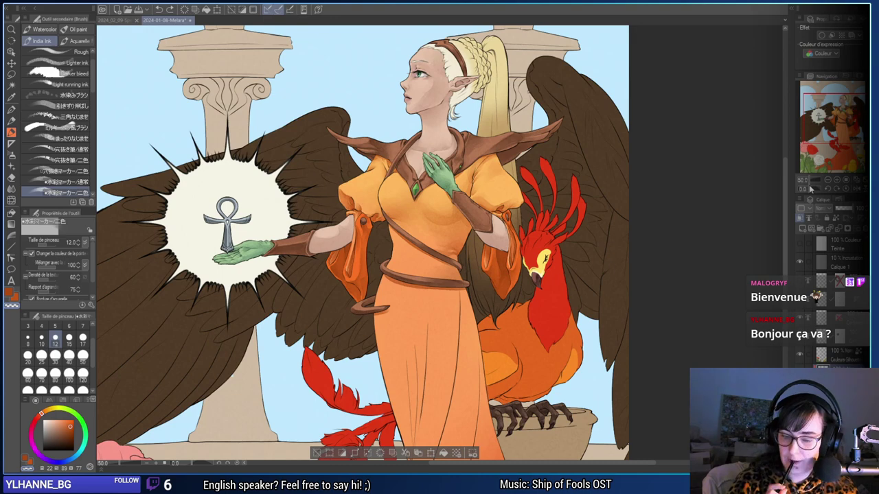
click(837, 180)
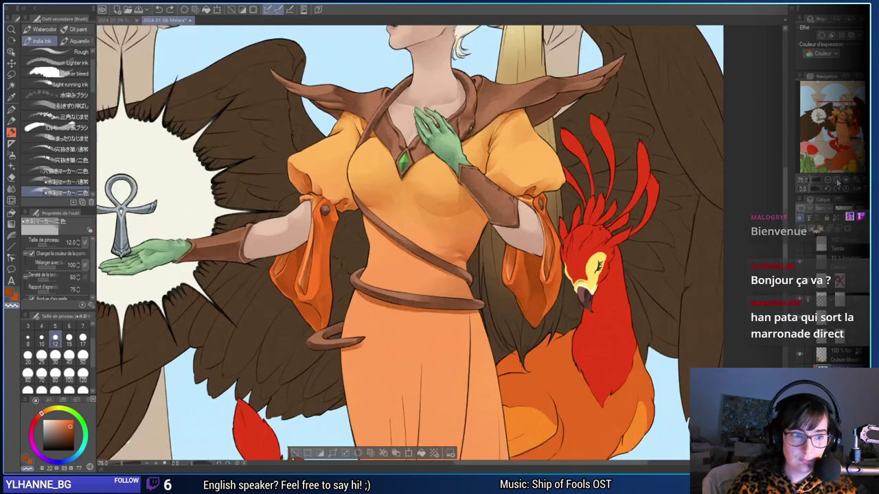
click(836, 181)
drag(538, 330, 592, 326)
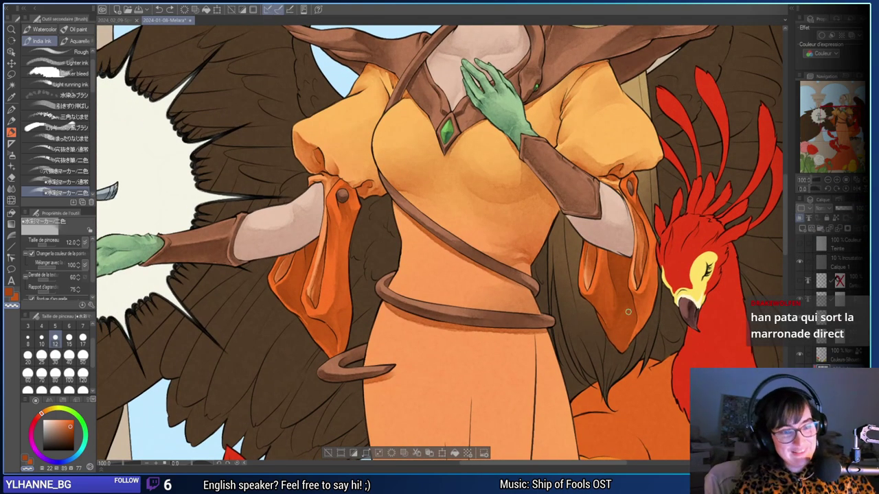
key(x)
click(836, 181)
click(837, 181)
drag(586, 340, 533, 342)
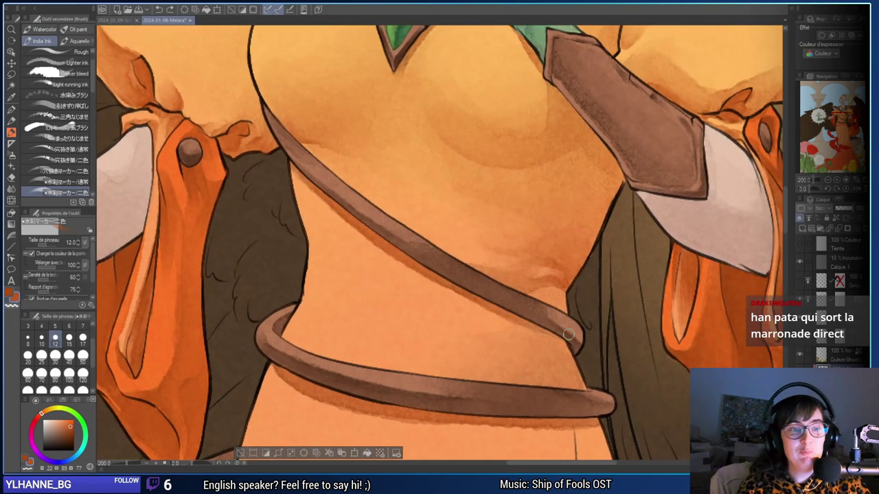
drag(493, 305, 430, 318)
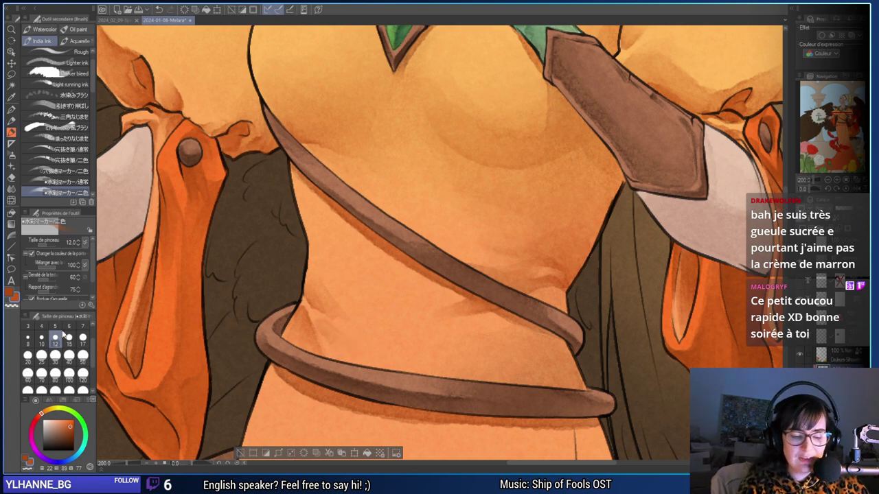
Refine the creases at the waist's left edge above the belt with a fine brush at size 8.
click(70, 327)
key(c)
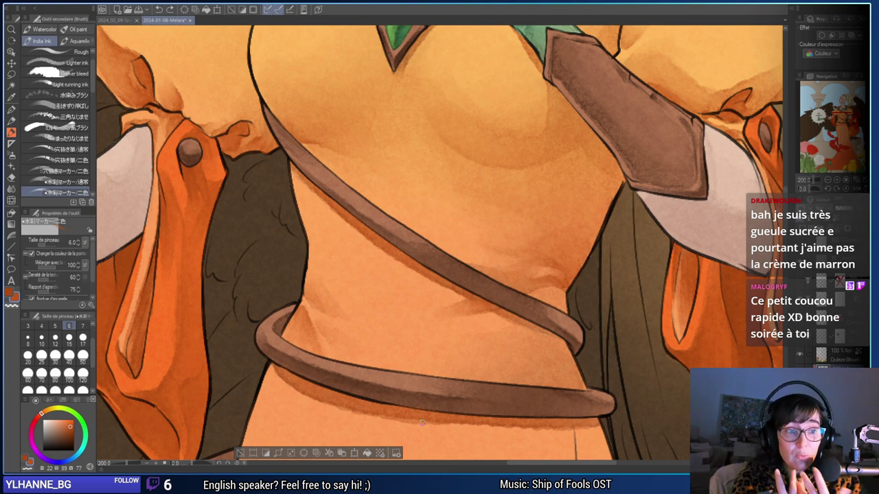
click(55, 337)
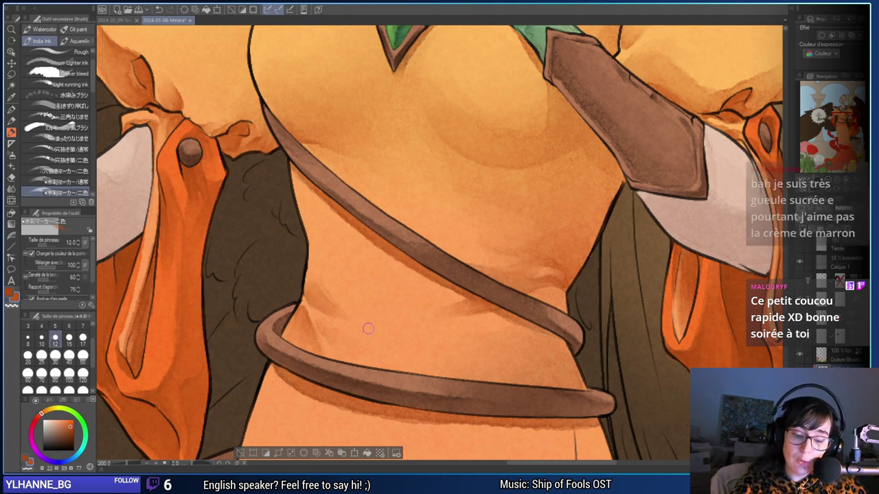
click(28, 338)
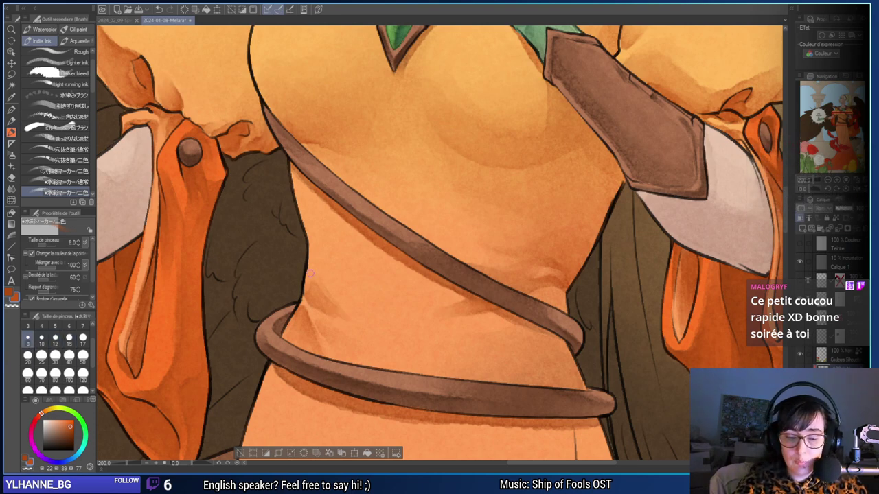
drag(311, 273, 328, 309)
key(ctrl+z)
mouse_move(311, 259)
mouse_down()
mouse_move(332, 312)
mouse_move(316, 269)
mouse_up()
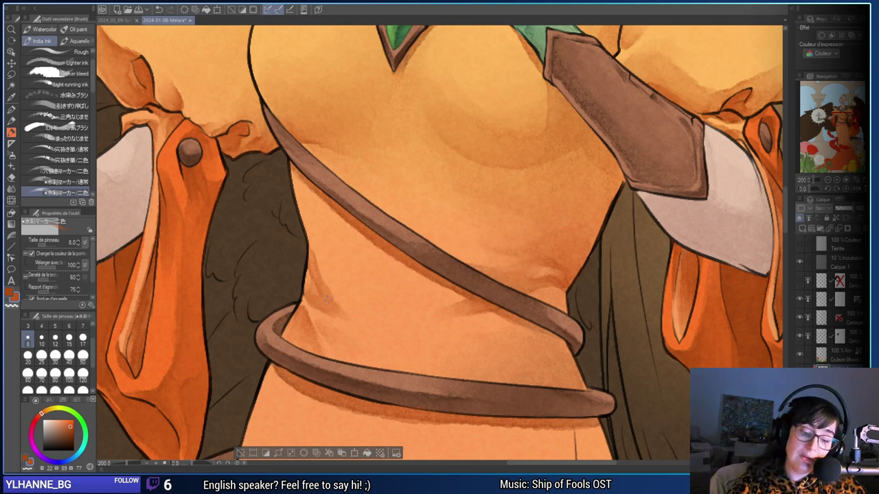
key(c)
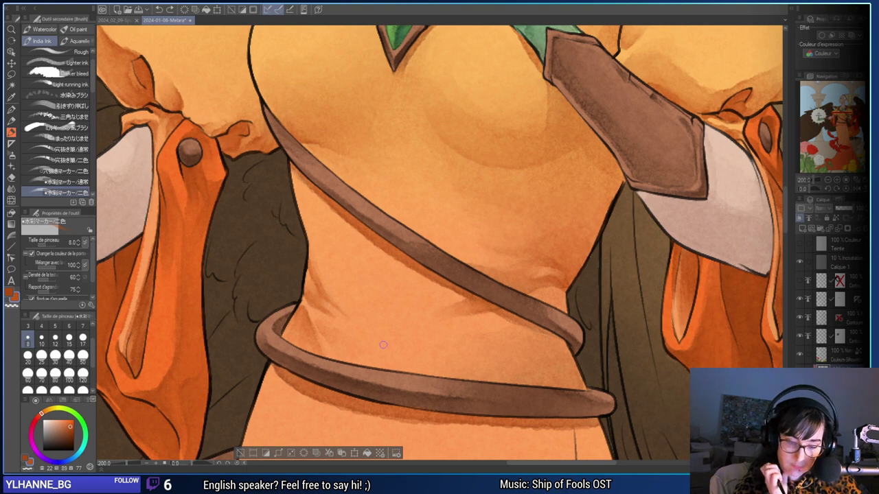
Add and soften creases just under the diagonal strap at brush sizes 8 and 12, and check them against the whole figure.
drag(483, 309, 444, 315)
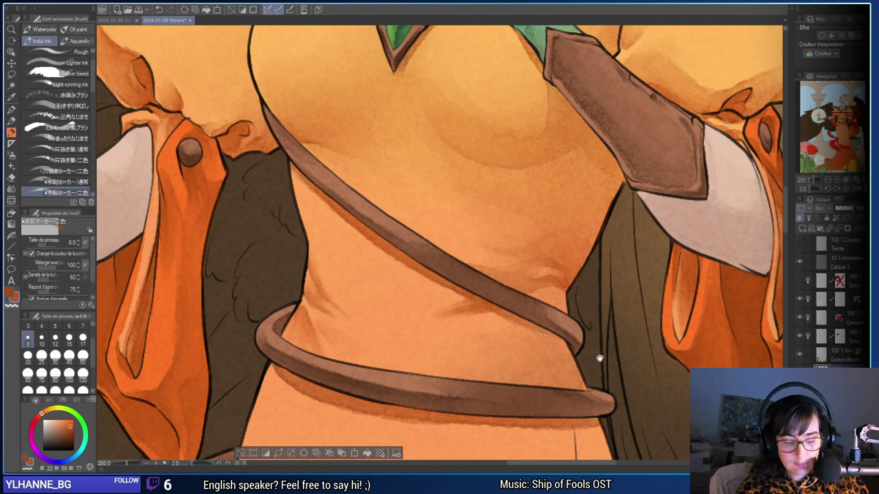
drag(600, 358, 544, 331)
drag(434, 283, 397, 291)
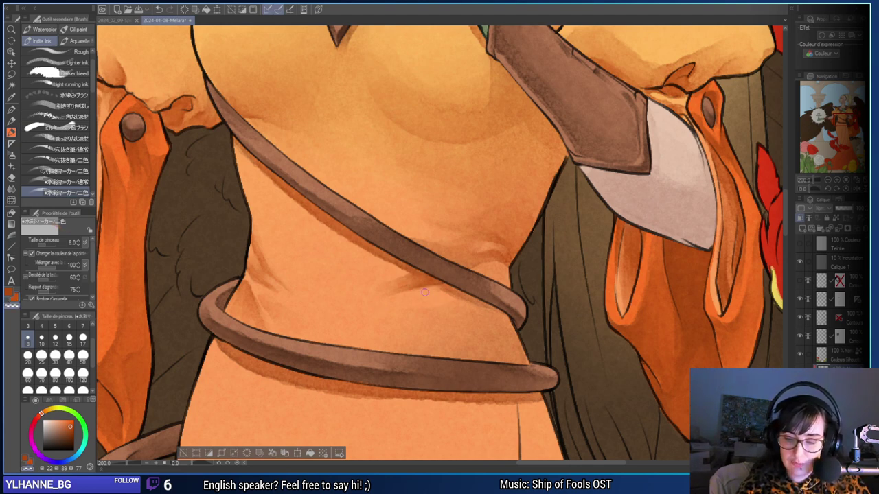
click(55, 338)
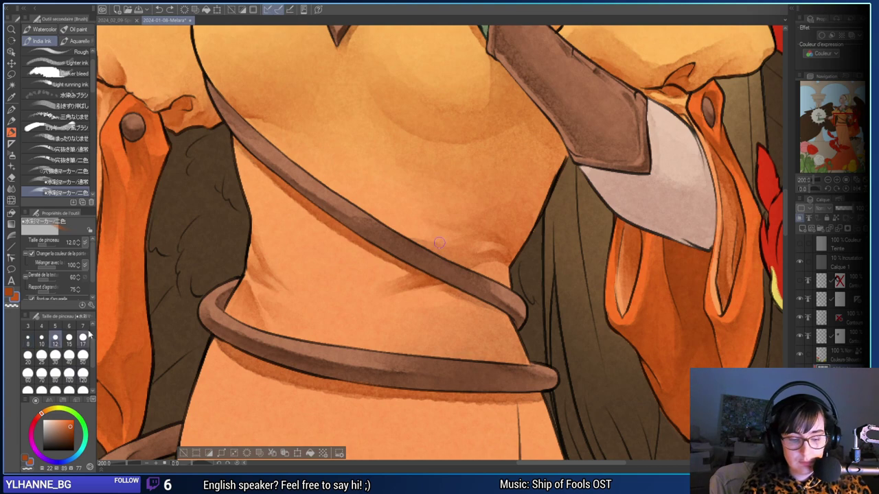
mouse_move(453, 292)
mouse_down()
mouse_move(467, 294)
mouse_move(442, 294)
mouse_move(440, 306)
mouse_up()
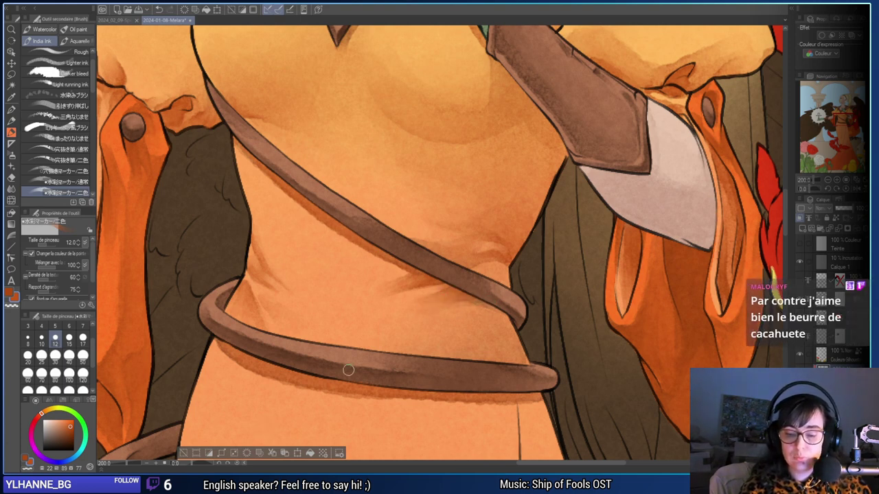
drag(546, 350, 578, 372)
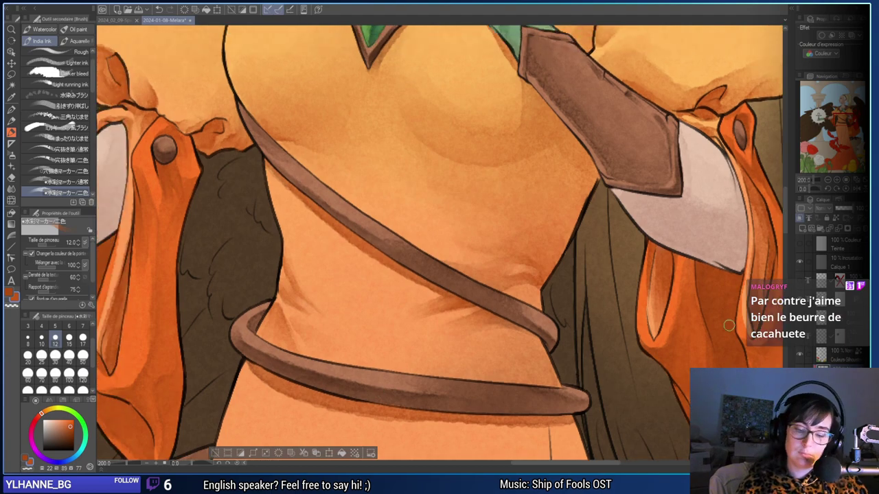
click(828, 180)
click(829, 180)
click(828, 180)
click(830, 182)
click(836, 187)
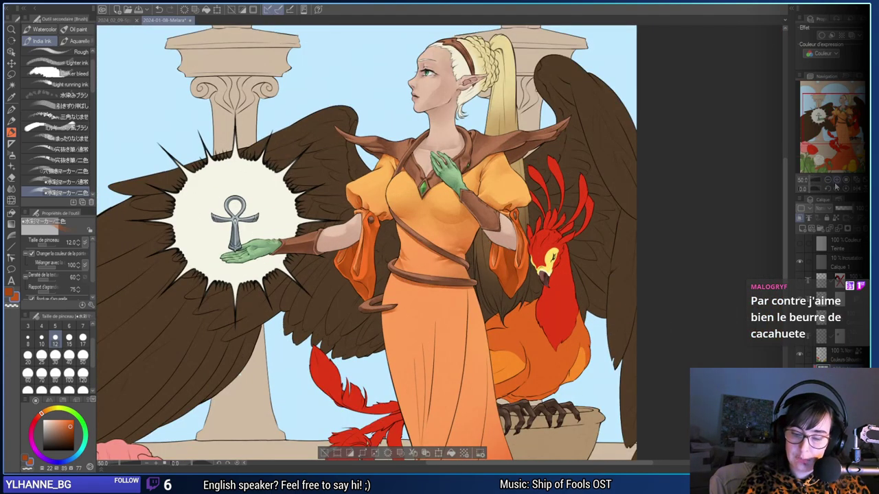
Deepen and blend the fabric shading on the waist between the diagonal strap and the belt at brush sizes 15 and 25.
click(837, 182)
click(837, 182)
click(837, 182)
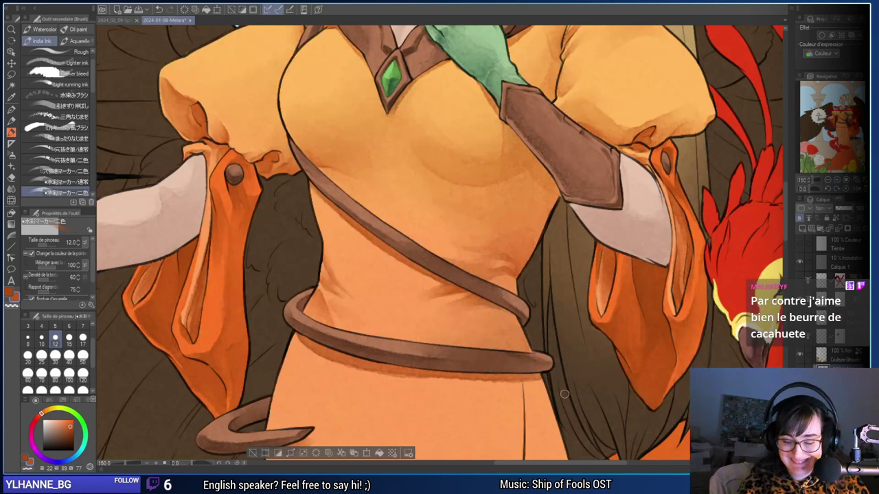
drag(565, 386, 568, 370)
click(69, 337)
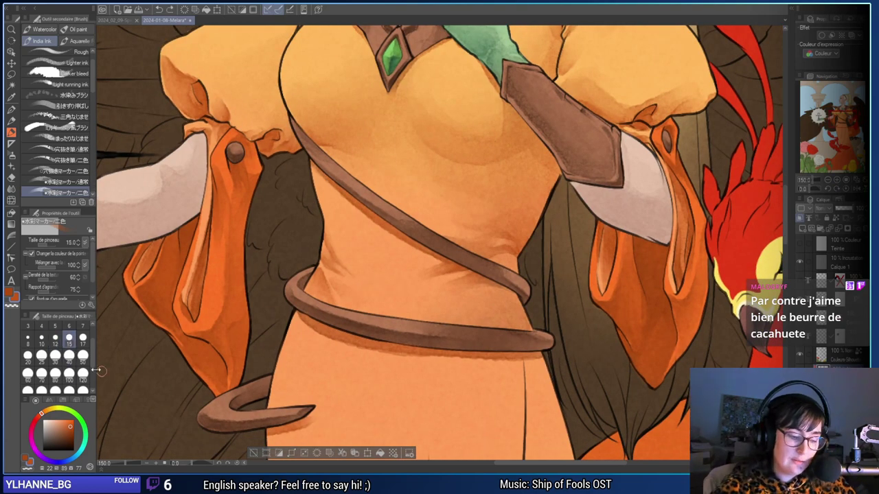
click(41, 355)
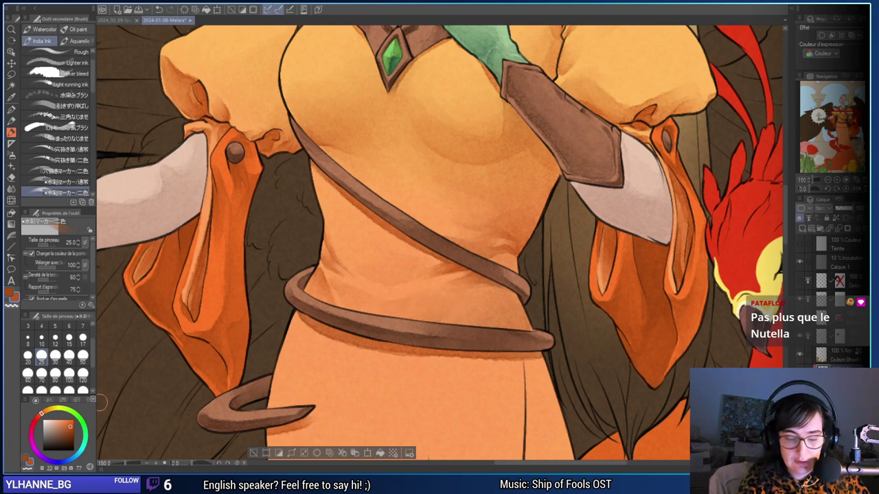
click(69, 337)
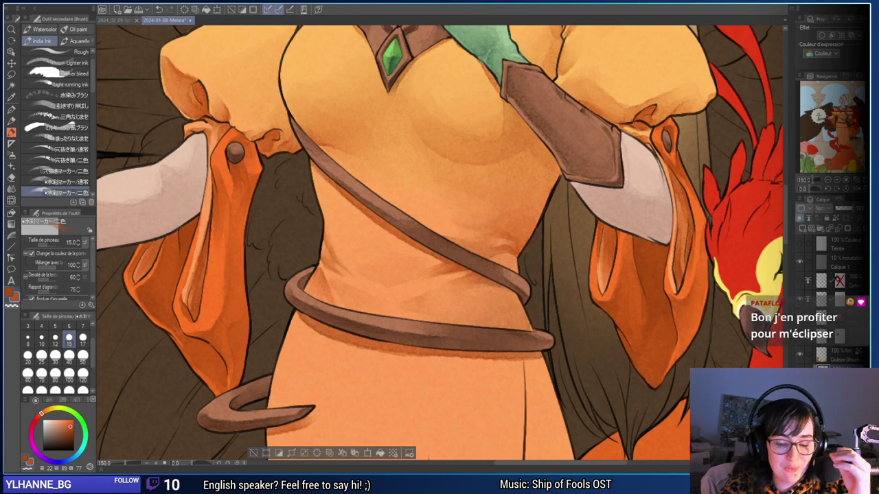
scroll(362, 245, down, 1)
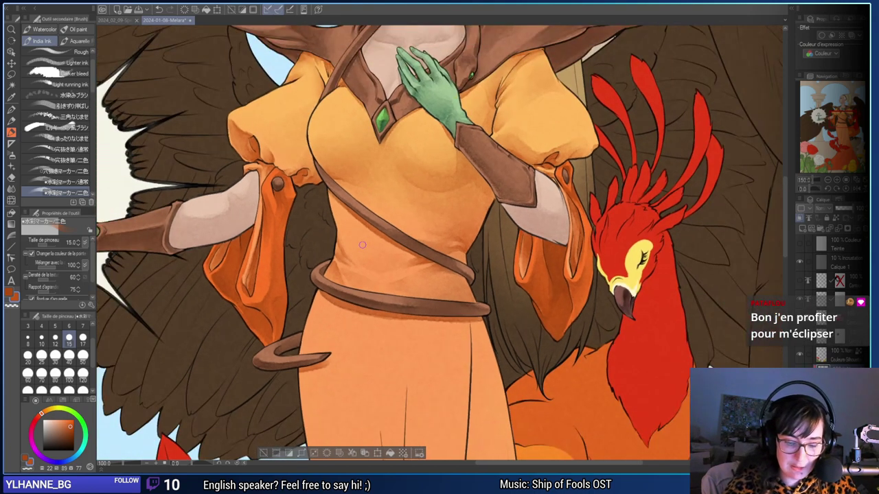
Paint fine creases in the dress where the puffed sleeve beside the phoenix meets the chest, with brush size 8.
drag(406, 255, 495, 274)
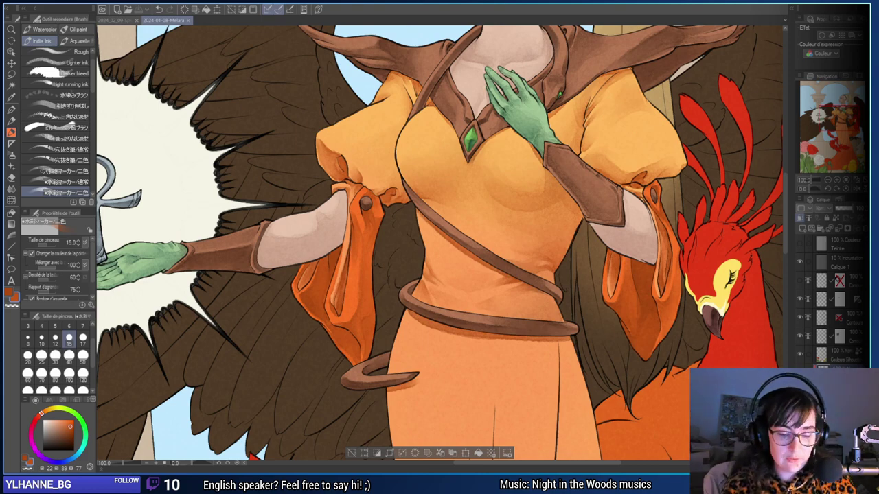
drag(478, 250, 537, 355)
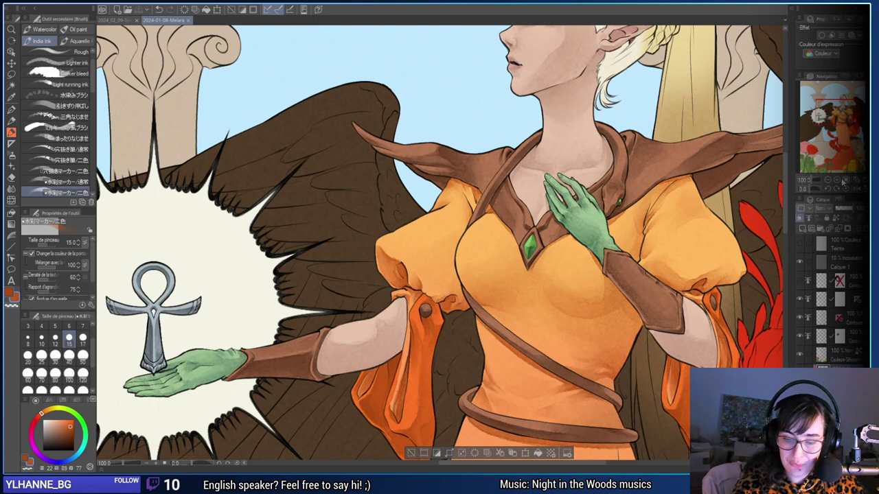
click(837, 180)
drag(535, 316, 471, 338)
drag(576, 328, 583, 308)
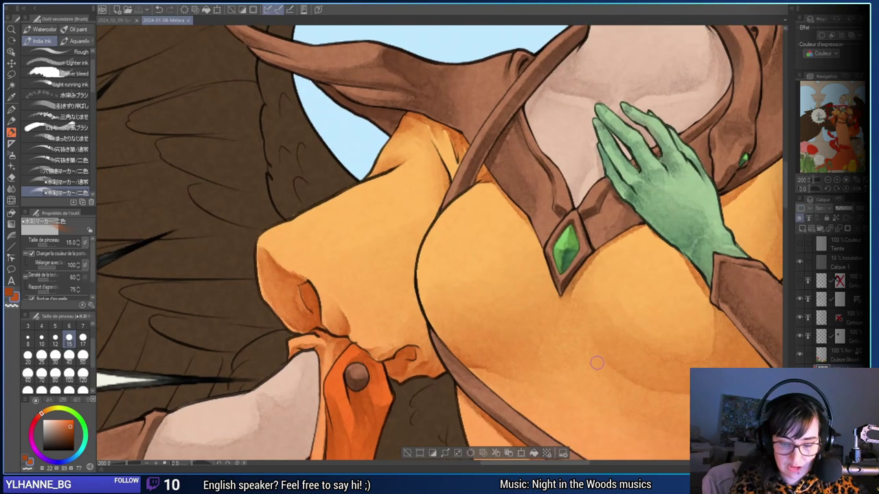
drag(656, 390, 384, 400)
drag(652, 327, 594, 329)
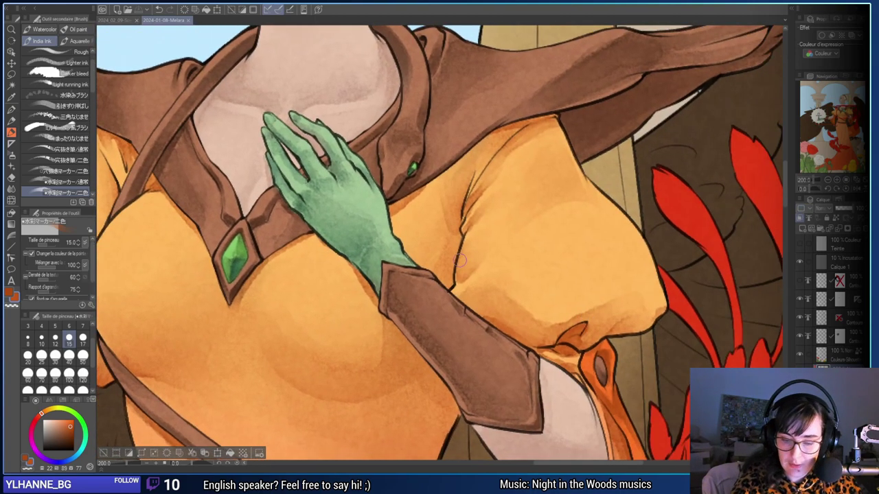
key(bracketleft)
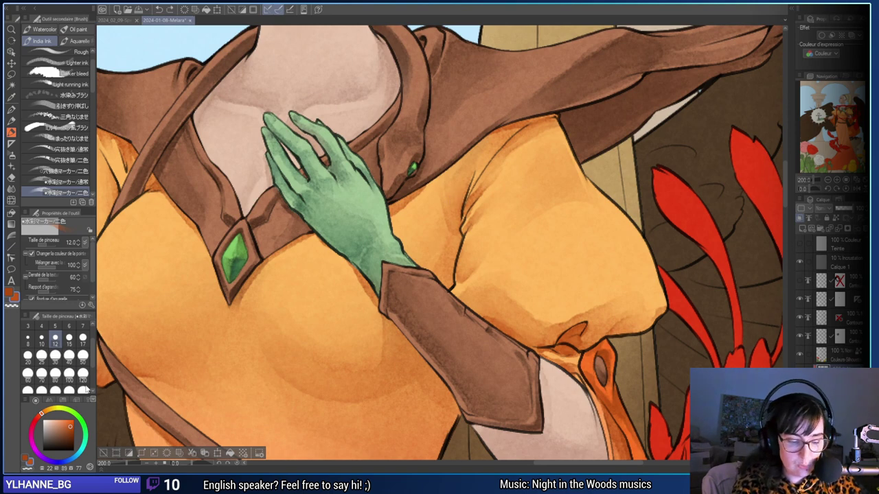
key(bracketleft)
key(bracketleft)
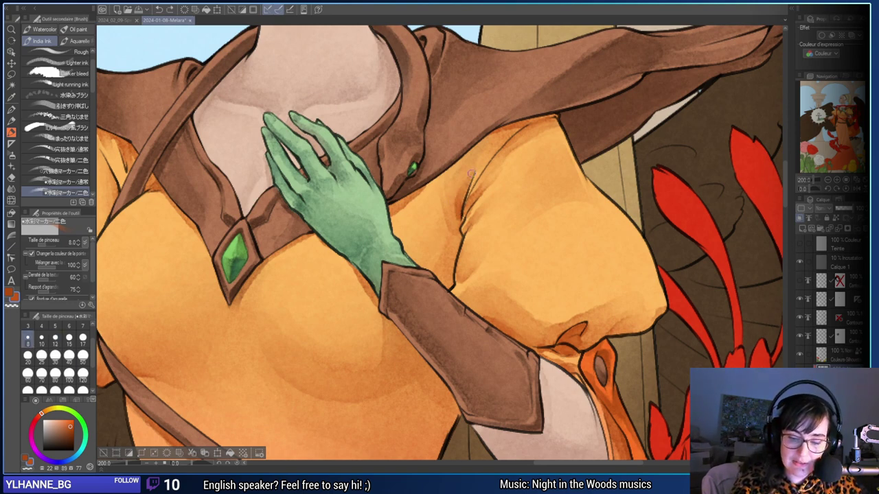
drag(459, 212, 453, 204)
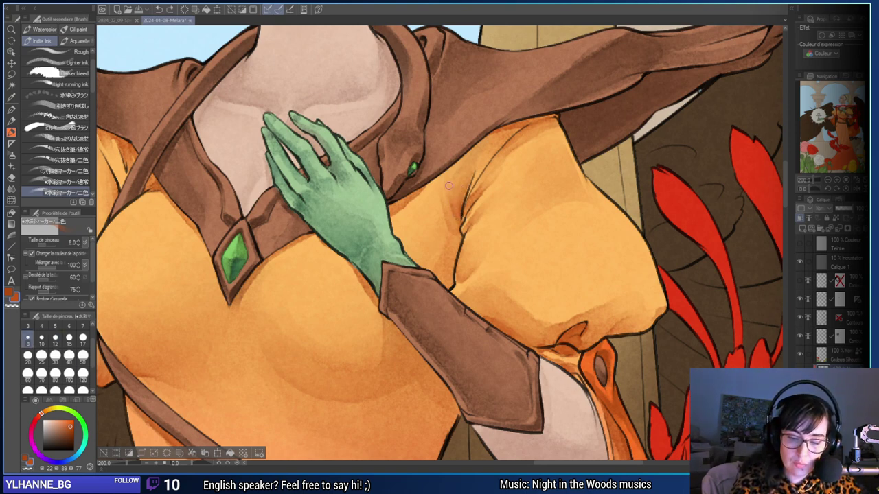
mouse_move(456, 243)
mouse_down()
mouse_move(440, 222)
mouse_move(457, 243)
mouse_move(433, 215)
mouse_move(438, 244)
mouse_up()
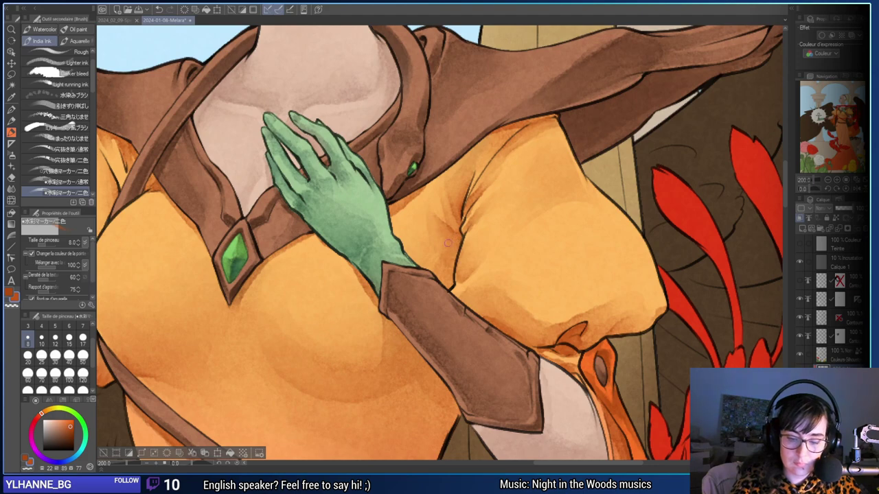
Examine the armpit creases beside the bracer from several zoom levels against the upper body.
click(826, 181)
click(827, 181)
click(827, 181)
drag(826, 181, 836, 180)
click(835, 182)
click(835, 181)
click(835, 181)
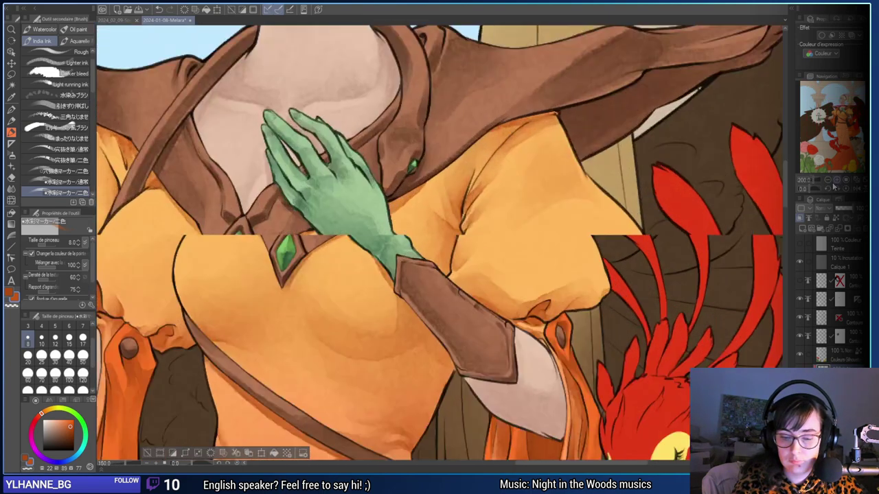
click(827, 181)
click(829, 182)
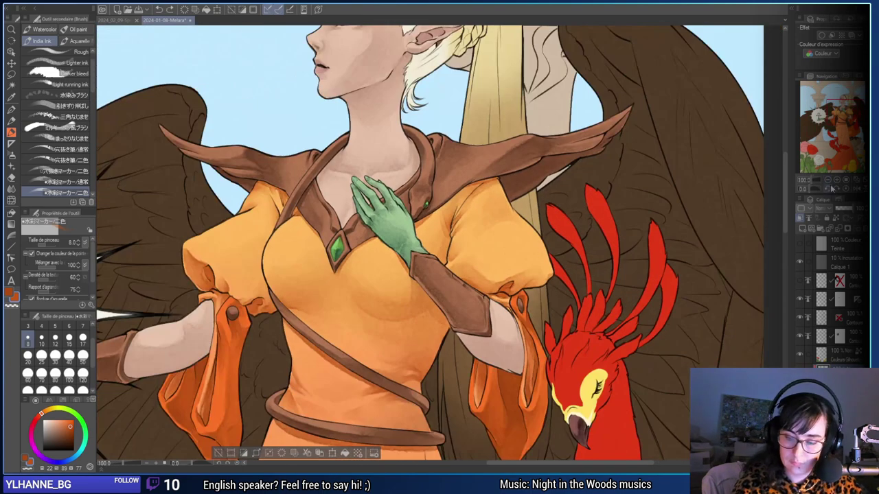
Rework the fine crease shading at the armpit just above the bracer with brush size 8, undoing one stroke.
click(836, 181)
click(835, 180)
drag(443, 193, 451, 219)
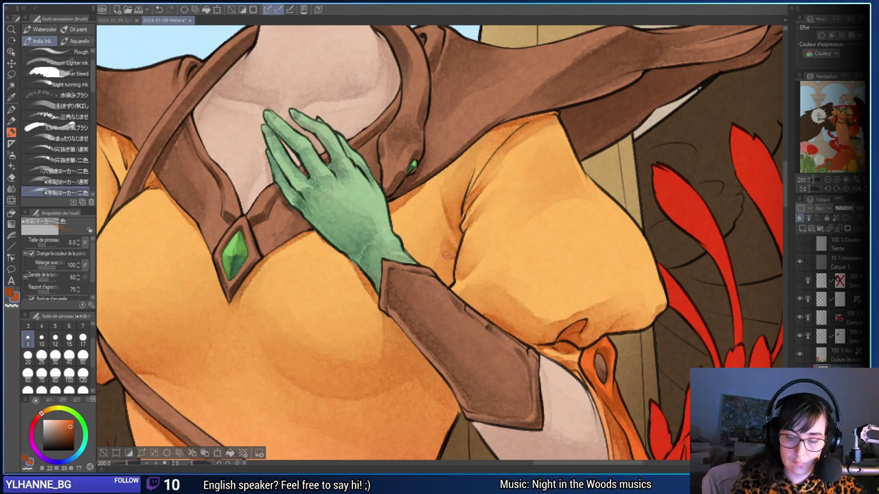
key(ctrl+z)
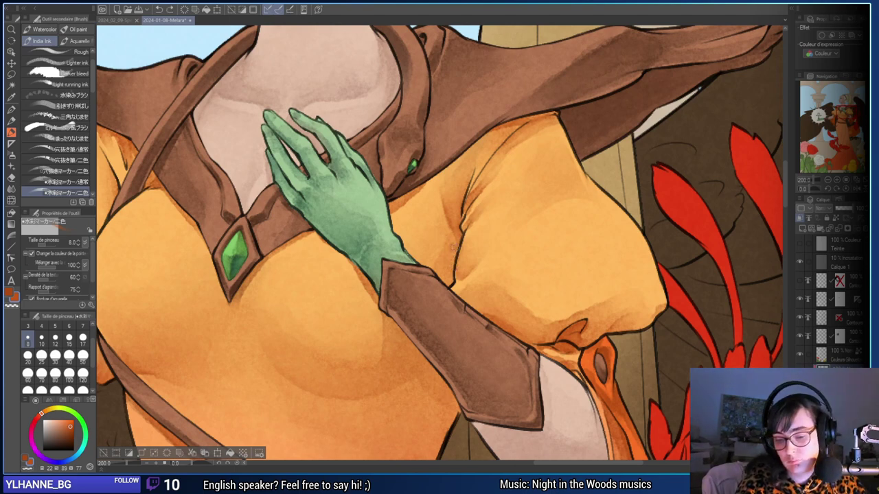
mouse_move(454, 248)
mouse_down()
mouse_move(438, 232)
mouse_move(440, 271)
mouse_up()
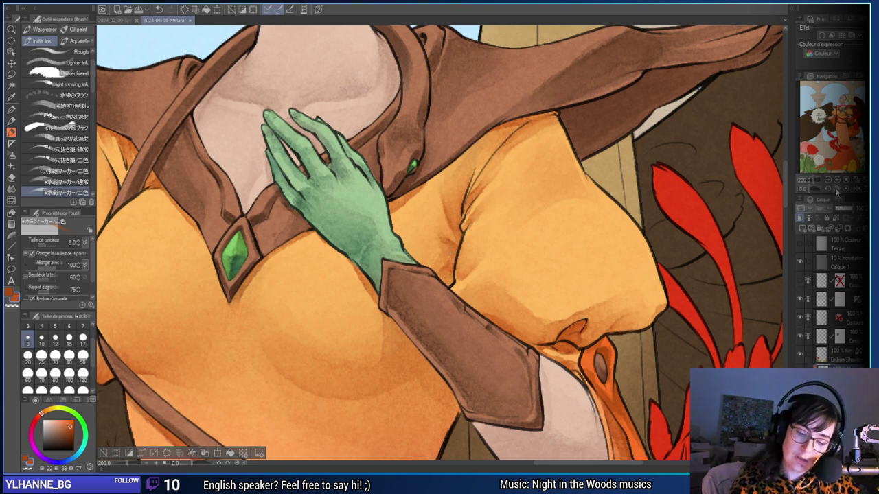
Check the armpit creases against the whole figure and soften their edges with the transparent colour at brush size 8.
click(829, 180)
click(828, 180)
click(828, 180)
click(828, 180)
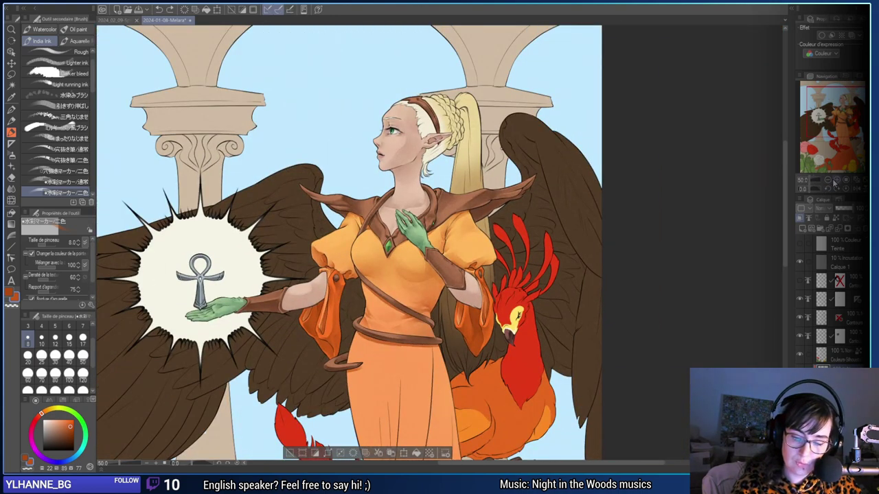
click(836, 180)
click(836, 180)
click(837, 180)
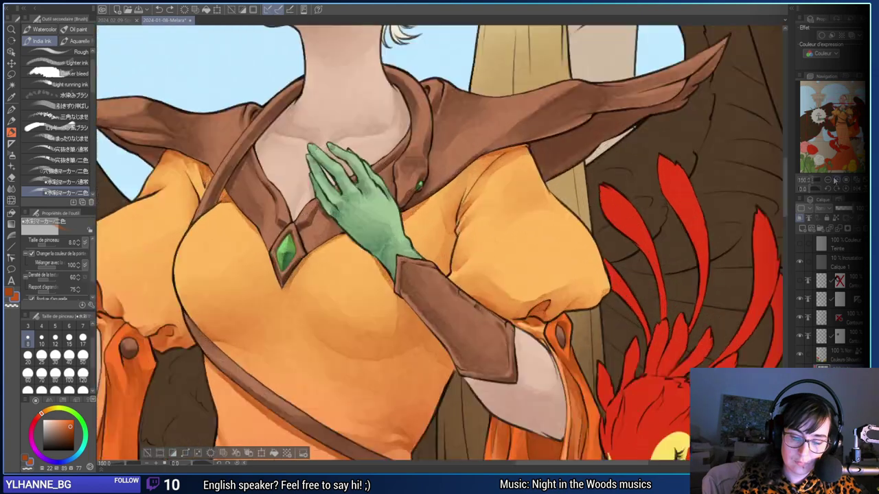
click(836, 180)
key(c)
drag(450, 195, 454, 214)
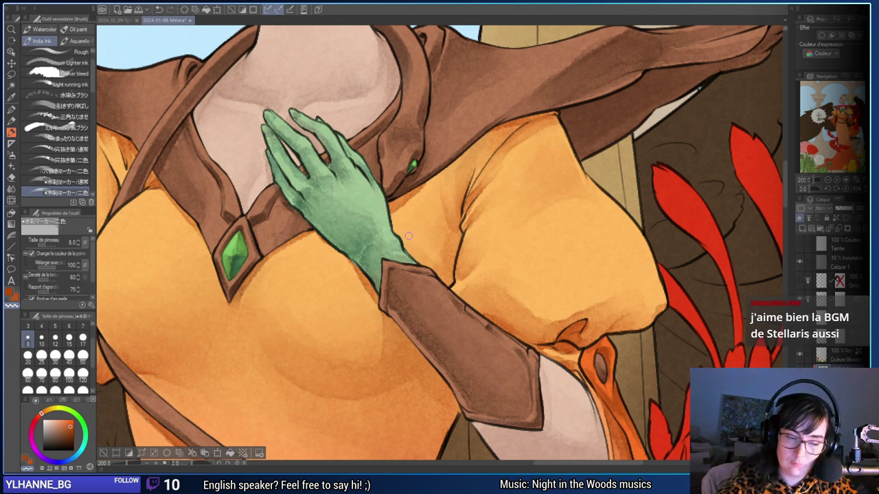
drag(452, 228, 463, 231)
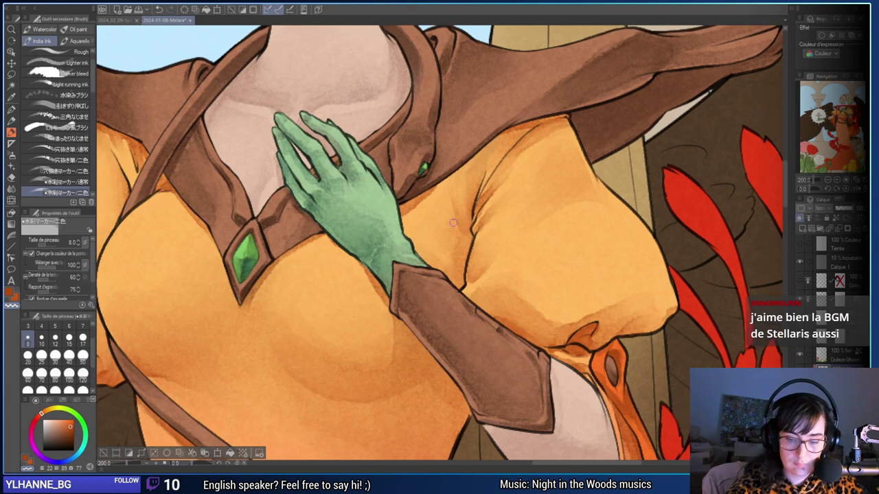
key(c)
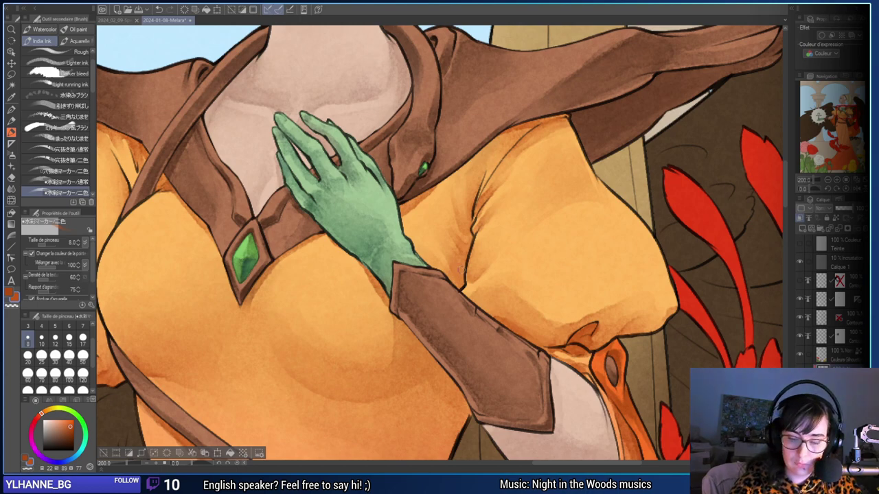
Build up broad, soft shading on the puffed sleeve beside the phoenix with brush size 30.
click(828, 180)
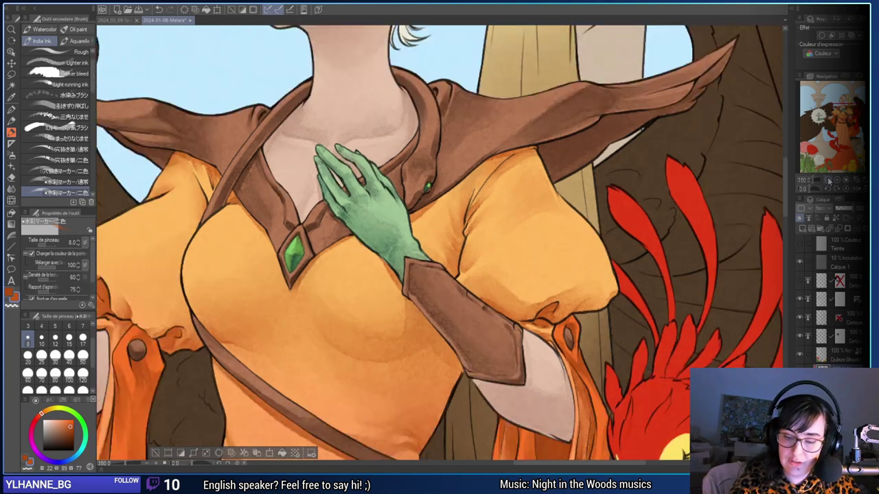
click(828, 180)
click(827, 180)
click(827, 179)
scroll(522, 240, up, 4)
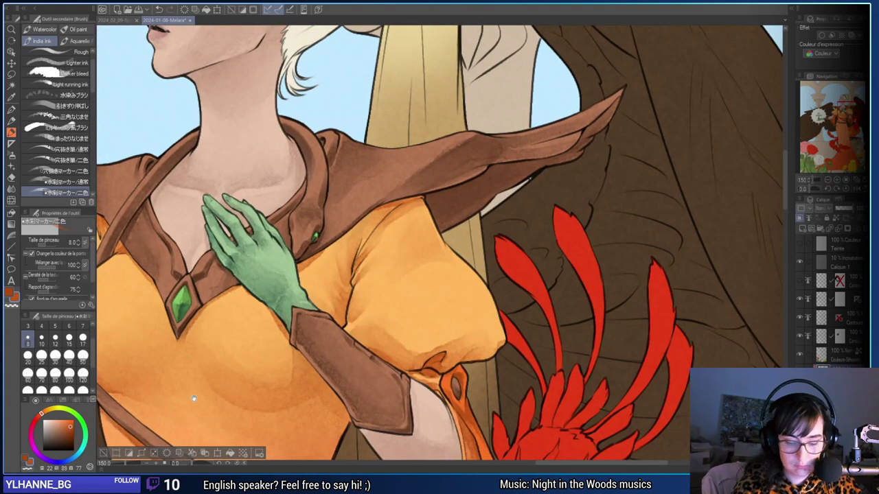
drag(193, 399, 213, 380)
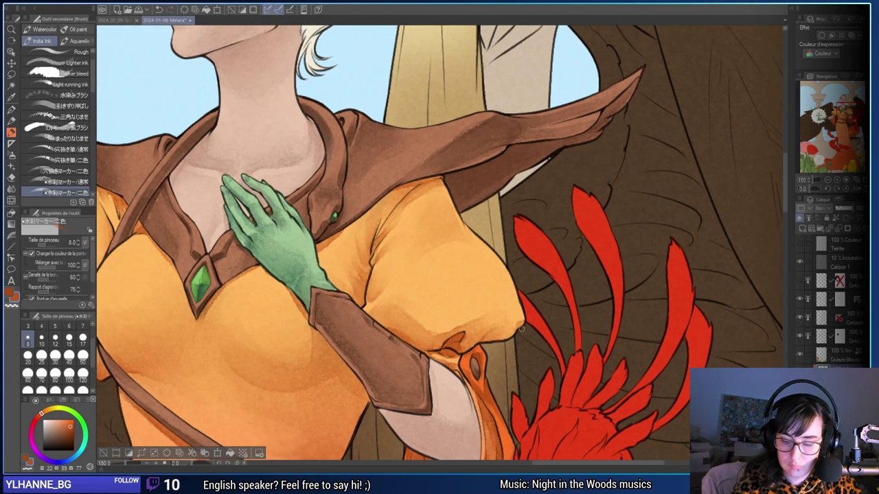
click(55, 357)
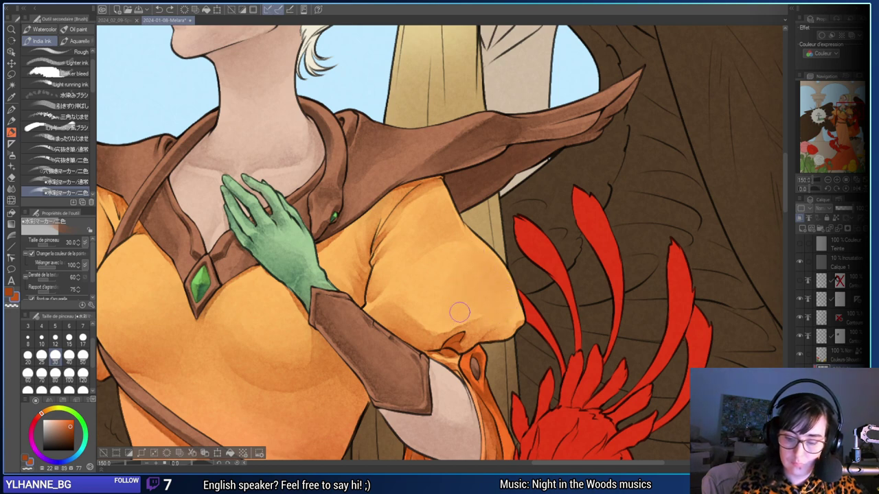
drag(626, 353, 774, 298)
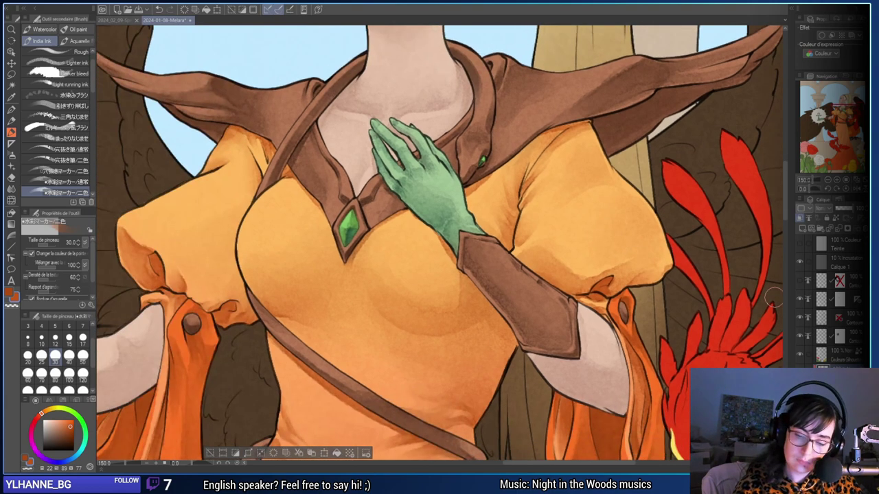
Shade the gathered folds of the outstretched arm's puffed sleeve at brush sizes 30 and 12, and lighten it with the transparent colour at size 17.
drag(198, 318, 357, 362)
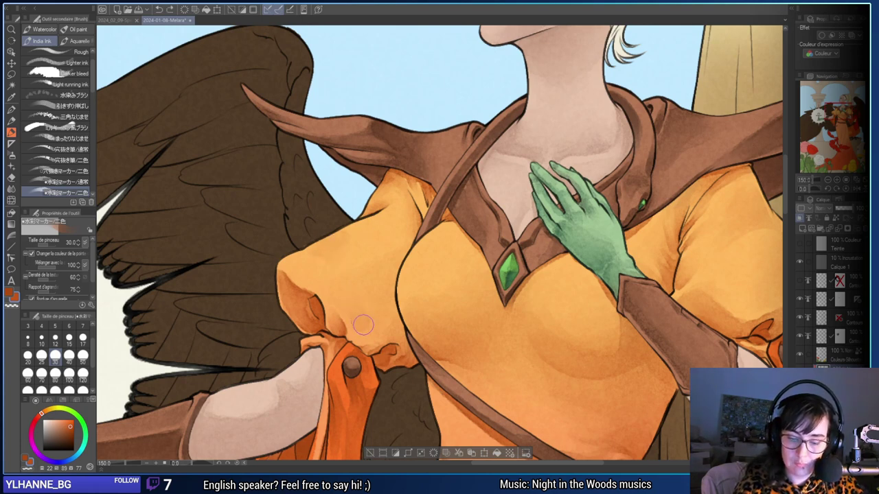
click(56, 340)
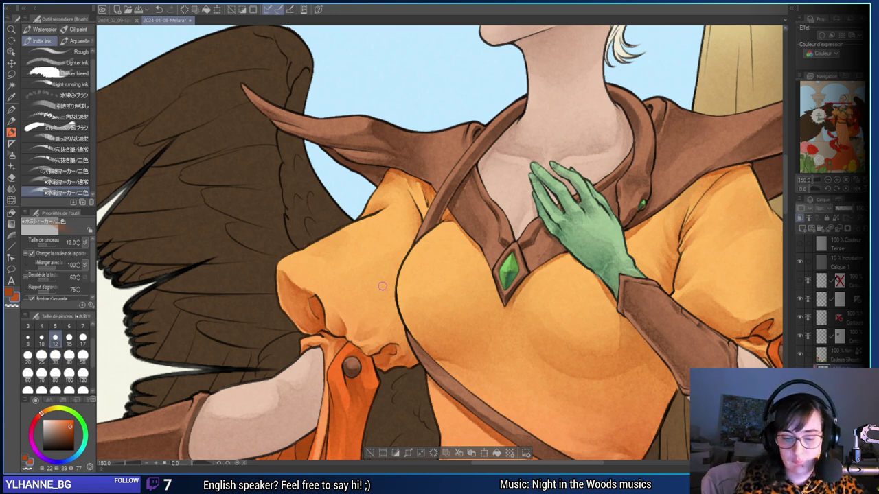
drag(489, 309, 558, 324)
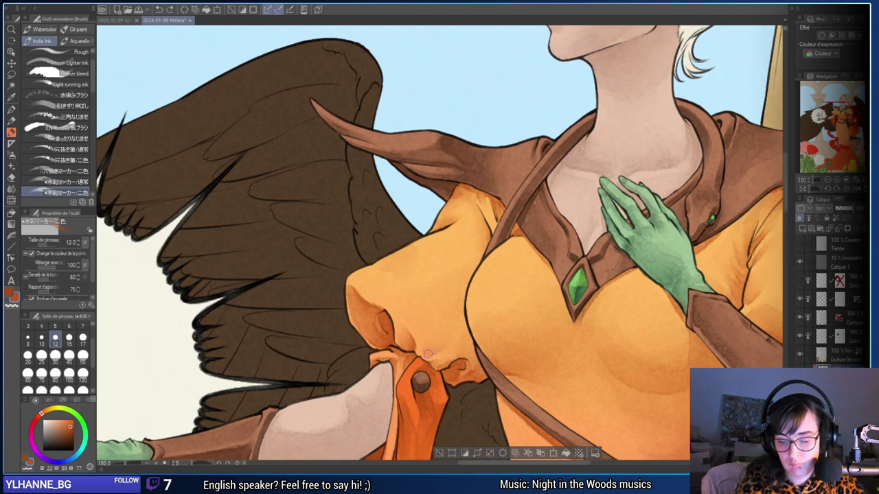
click(55, 355)
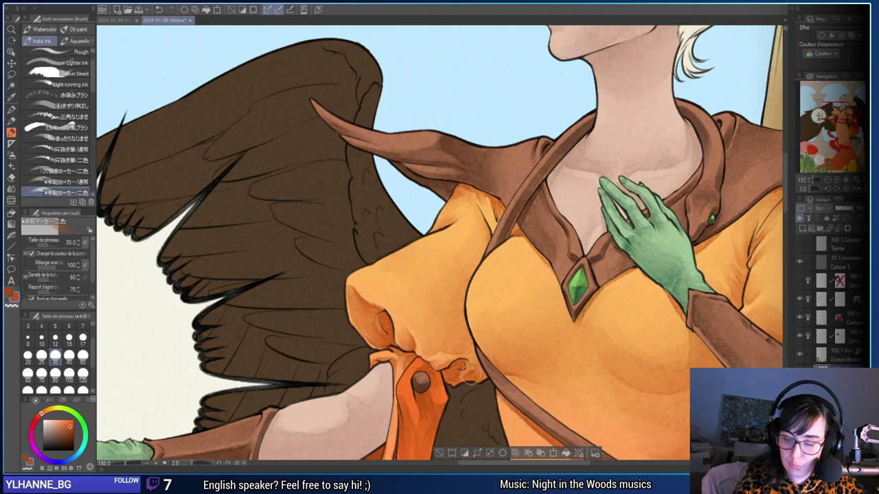
mouse_move(562, 359)
mouse_down()
mouse_move(410, 283)
mouse_move(499, 307)
mouse_up()
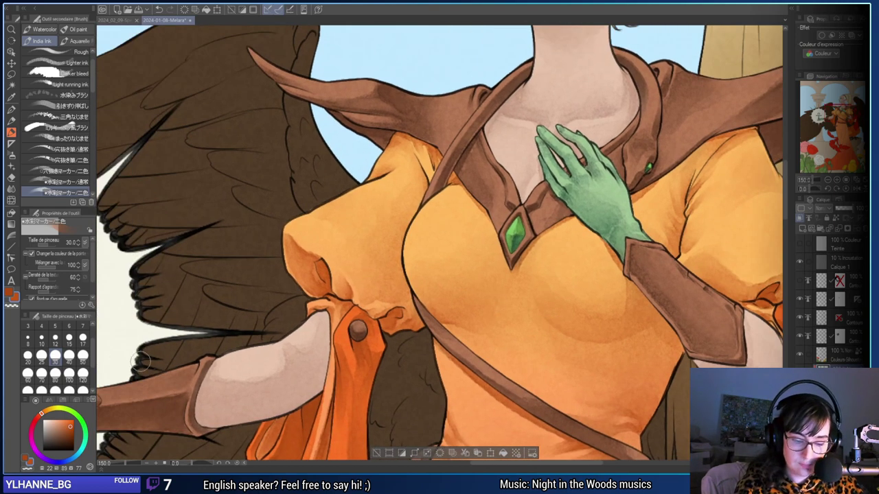
click(82, 339)
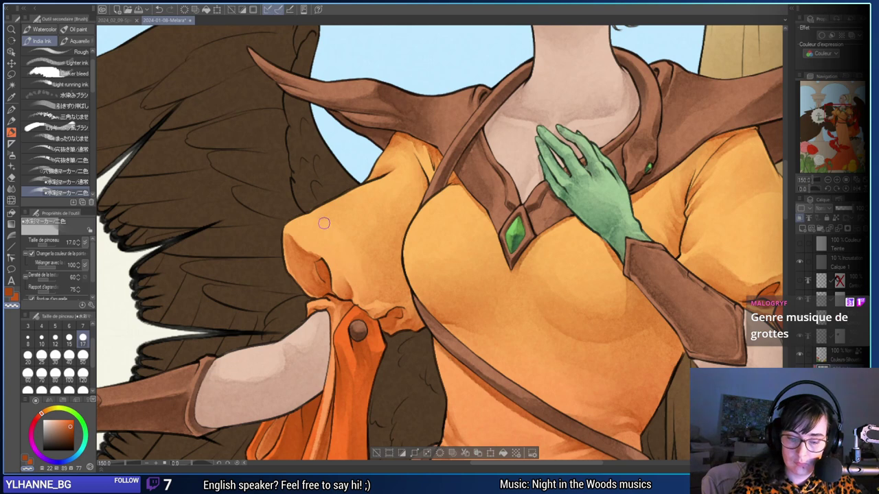
drag(461, 297, 471, 324)
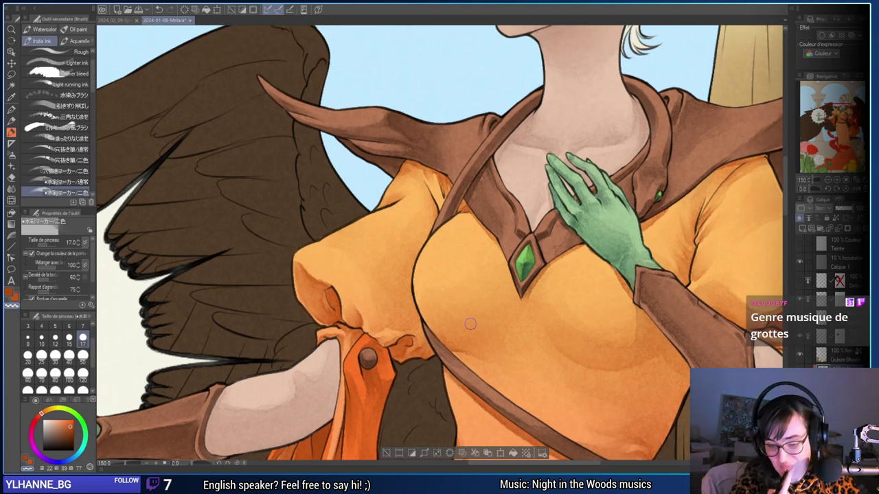
Refine the fine shoulder creases of the outstretched arm's puffed sleeve with brush sizes 12 and 8, undoing one stroke.
key(c)
mouse_move(418, 244)
mouse_down()
mouse_move(425, 227)
mouse_move(384, 236)
mouse_up()
key(ctrl+z)
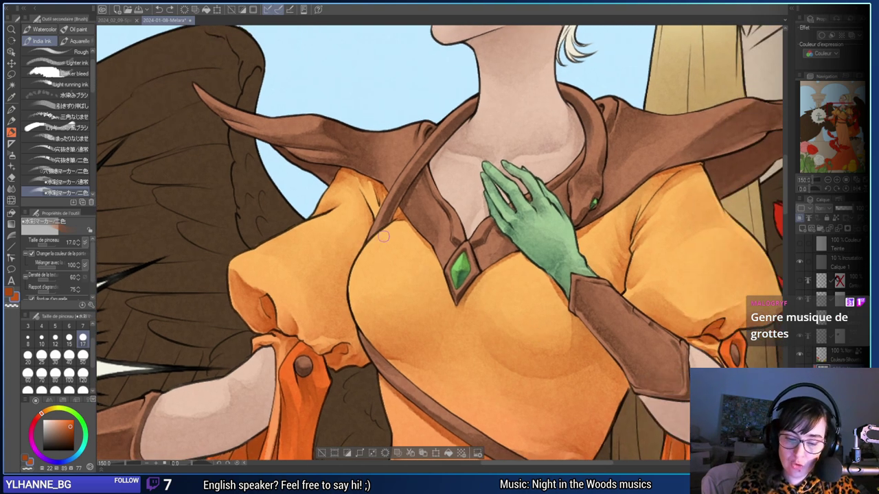
click(55, 338)
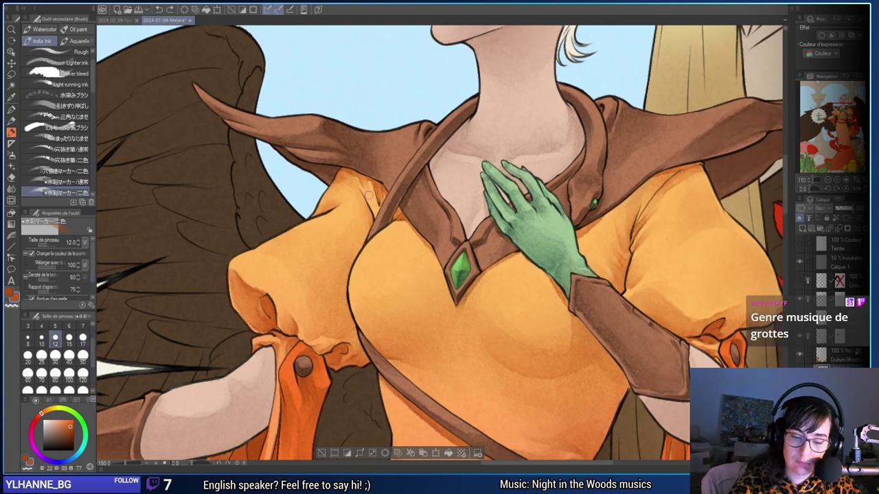
key(bracketleft)
key(bracketleft)
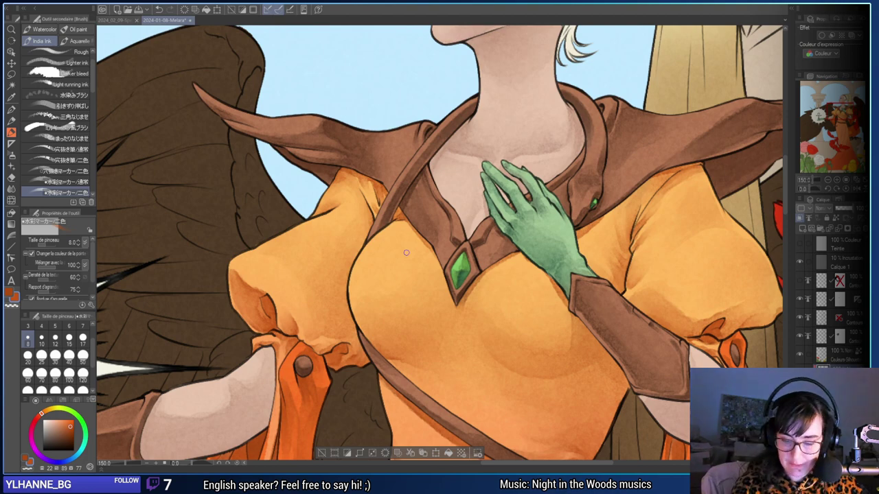
Undo the last sleeve stroke and touch up the dress shading below the chest with brush size 10.
drag(576, 280, 370, 270)
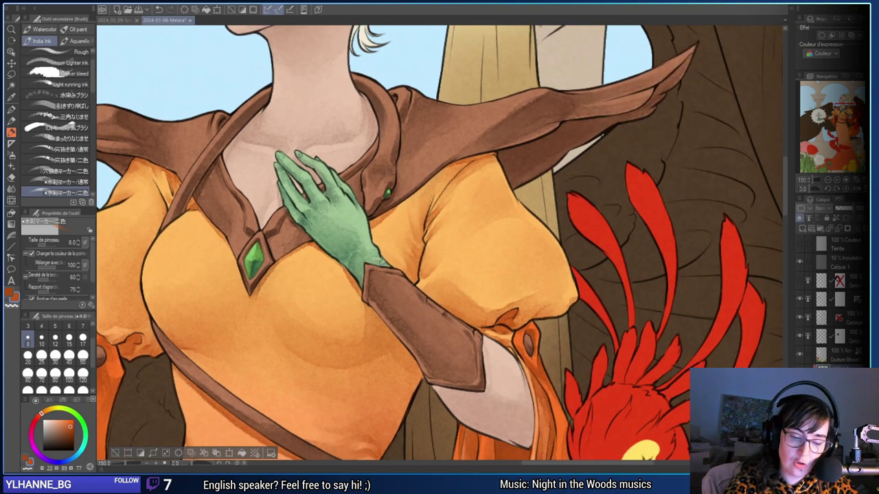
drag(405, 218, 471, 177)
drag(439, 280, 472, 273)
key(ctrl+z)
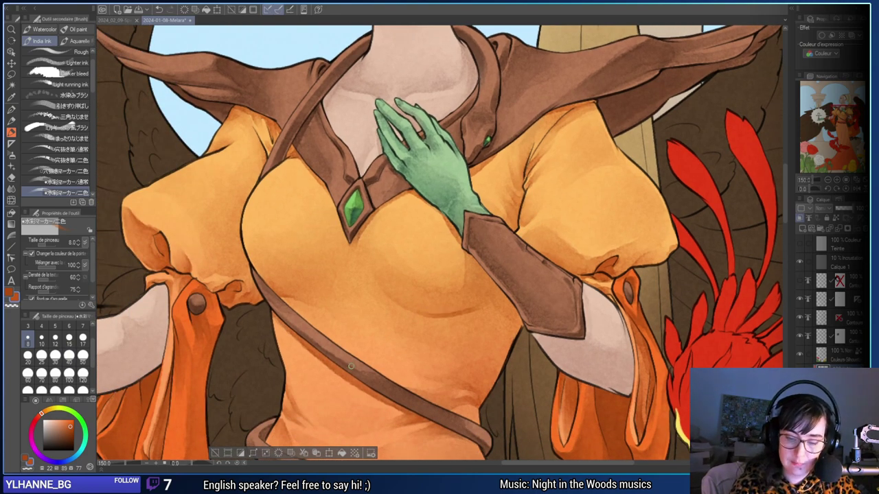
drag(598, 301, 642, 303)
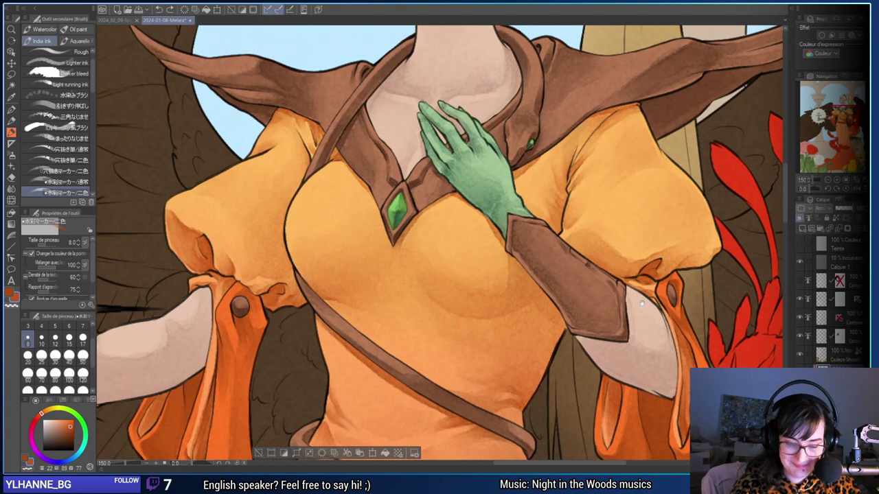
click(41, 338)
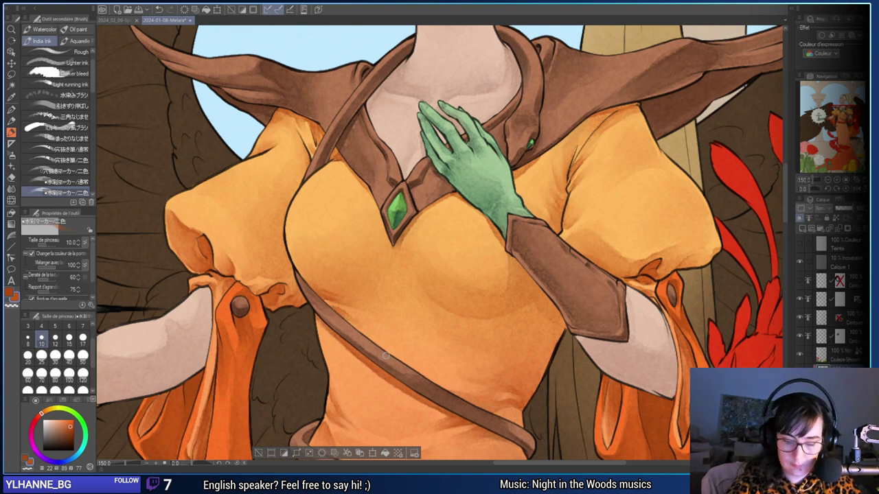
Check the sleeve and chest shading against the whole illustration.
click(828, 180)
click(828, 180)
click(828, 180)
click(828, 180)
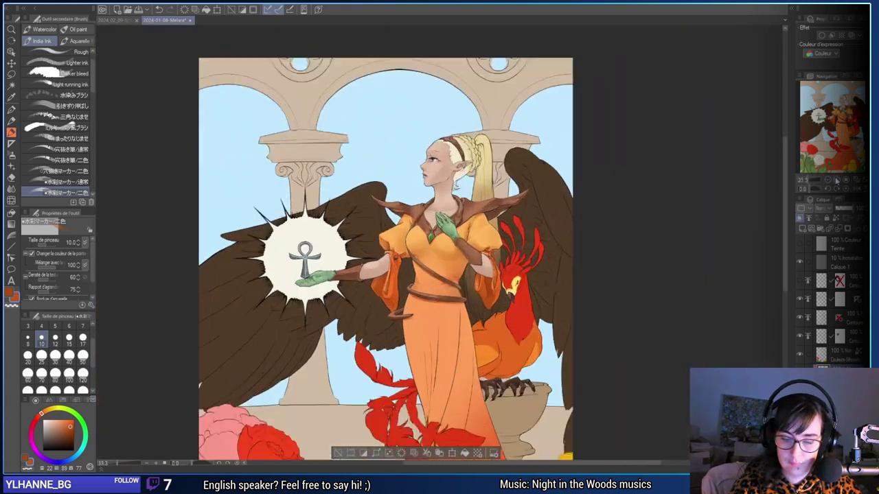
click(838, 180)
click(837, 180)
click(837, 180)
click(837, 180)
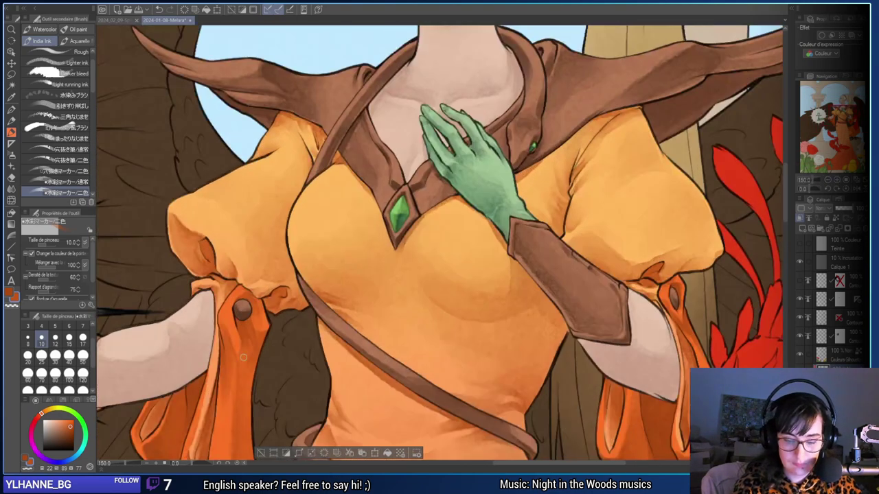
Paint the curved fold under the chest beside the bracer and its small central crease with brush size 10, undoing stray strokes.
drag(440, 302, 509, 315)
key(ctrl+z)
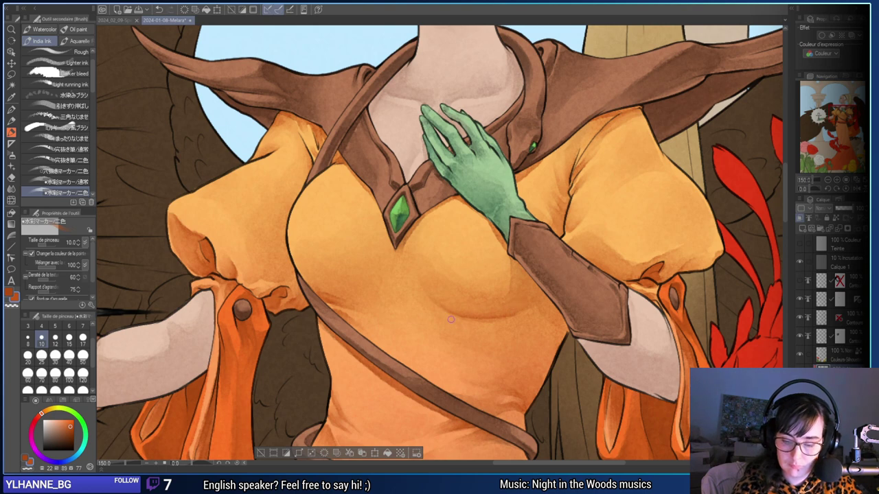
mouse_move(457, 322)
mouse_down()
mouse_move(415, 314)
mouse_move(465, 329)
mouse_up()
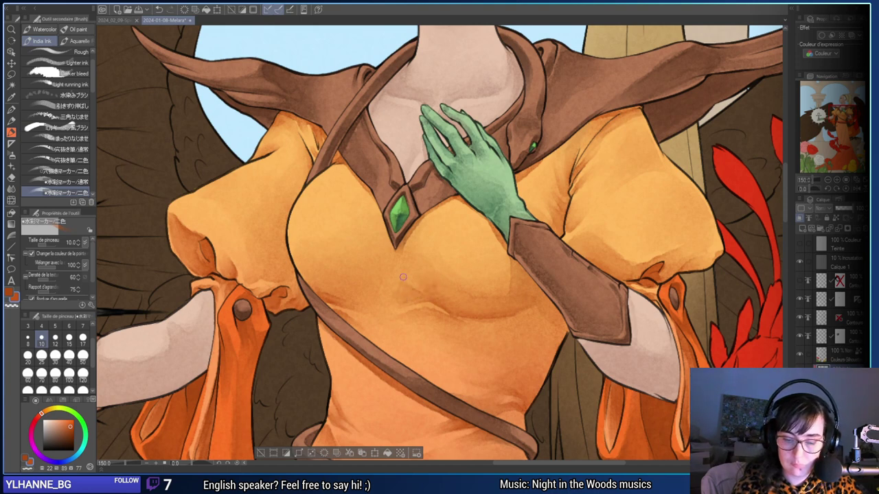
mouse_move(372, 282)
mouse_down()
mouse_move(408, 291)
mouse_move(406, 298)
mouse_up()
key(ctrl+z)
Examine how the fold under the chest reads in the full figure.
click(837, 113)
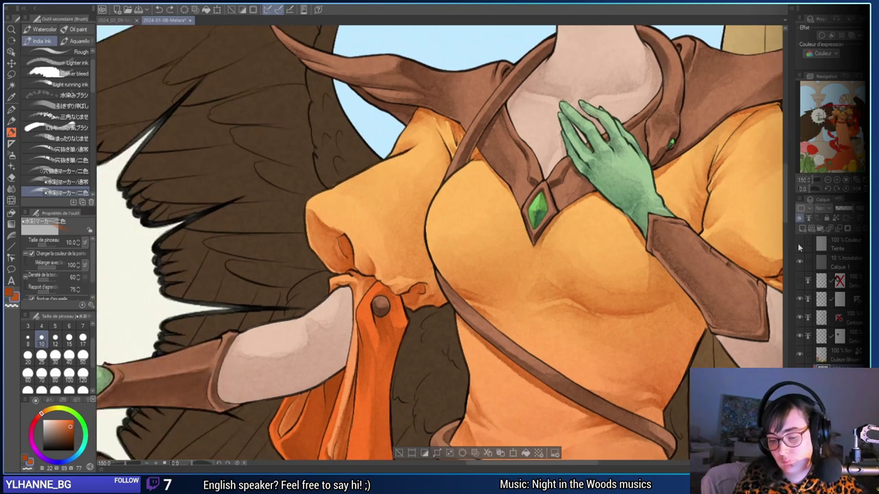
click(843, 113)
click(828, 180)
click(828, 180)
click(828, 180)
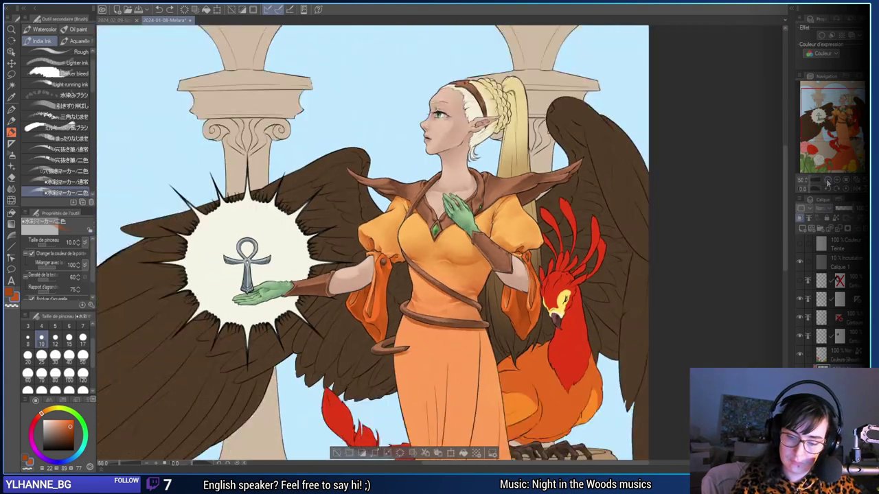
click(828, 180)
click(836, 181)
click(837, 181)
click(837, 181)
click(836, 180)
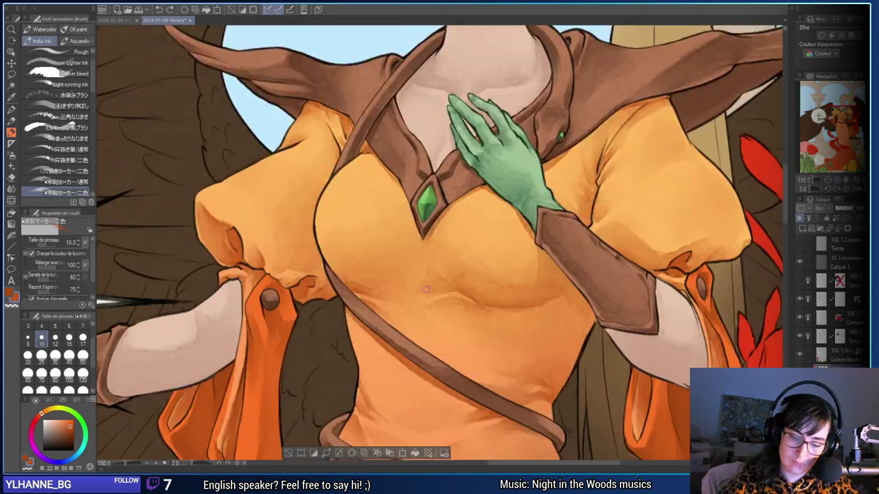
Try to paint diagonal fabric creases across the centre of the chest below the pendant with brush size 10.
drag(404, 257, 420, 262)
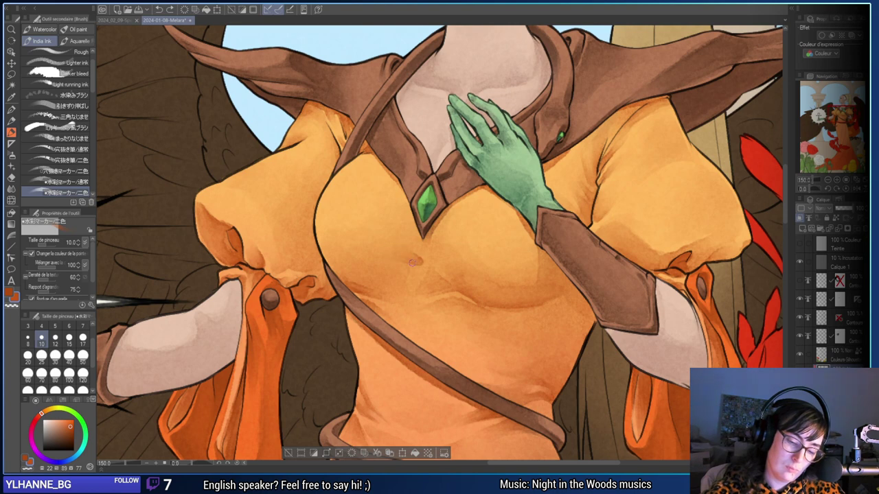
mouse_move(424, 262)
mouse_down()
mouse_move(469, 293)
mouse_move(414, 275)
mouse_move(440, 284)
mouse_up()
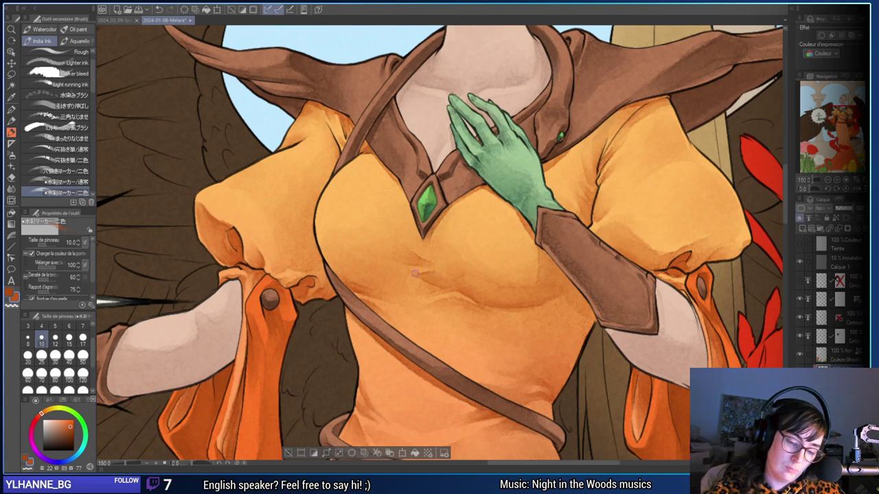
drag(399, 275, 412, 281)
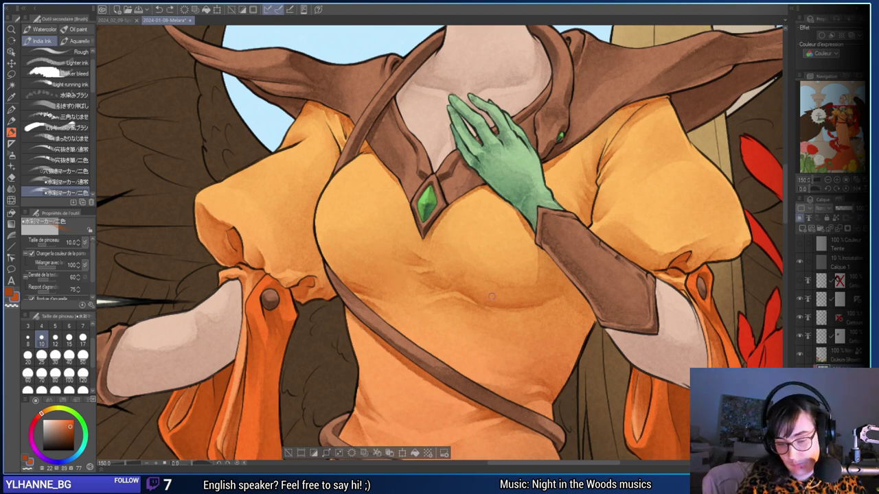
drag(395, 274, 508, 284)
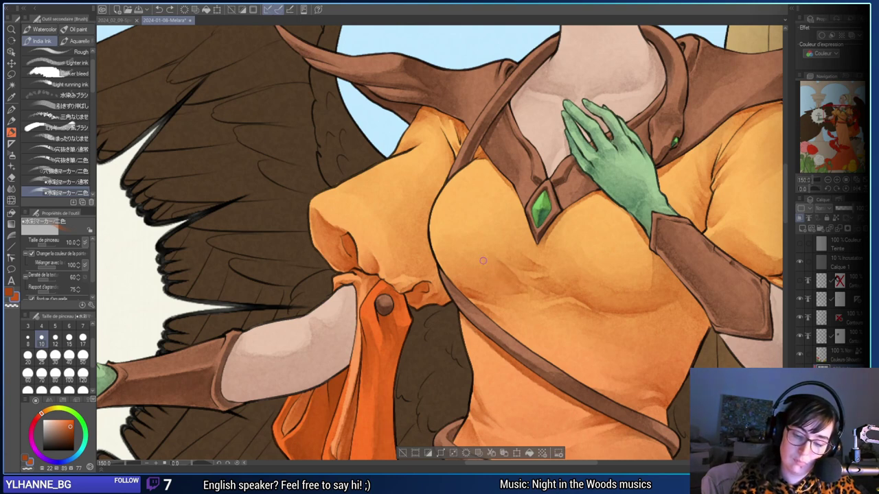
drag(484, 265, 475, 263)
drag(680, 330, 551, 360)
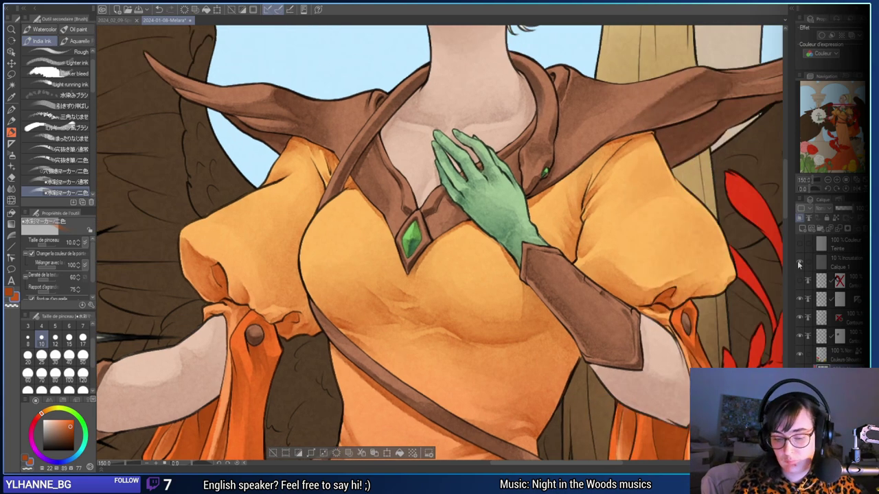
Compare the diagonal chest creases with the whole figure and undo their last three strokes.
click(827, 180)
click(827, 180)
click(827, 181)
click(827, 180)
click(826, 181)
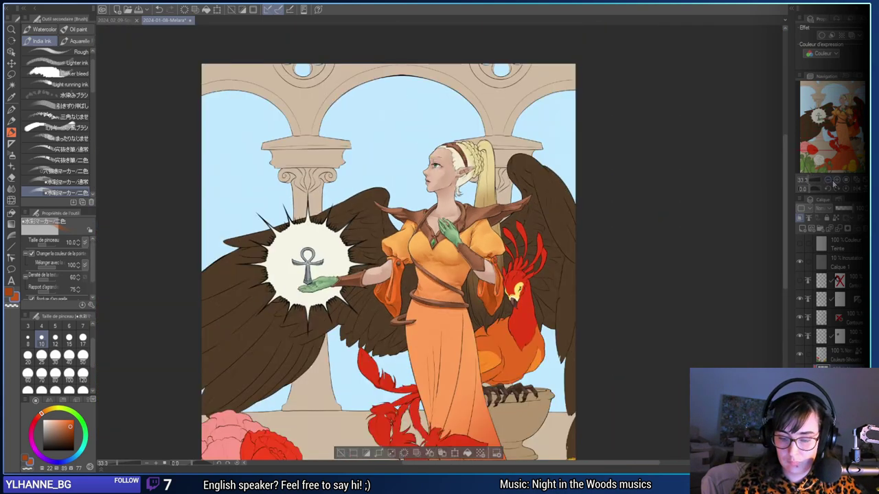
click(837, 181)
click(837, 181)
click(837, 182)
click(838, 182)
key(ctrl+z)
key(ctrl+z)
key(ctrl+z)
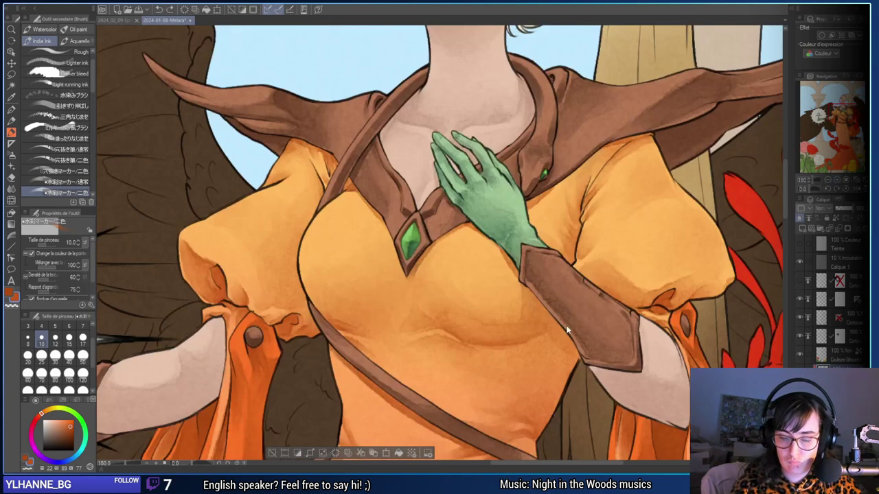
Repaint a smaller central crease on the chest below the pendant with brush size 10, undoing one stroke.
drag(588, 334, 631, 325)
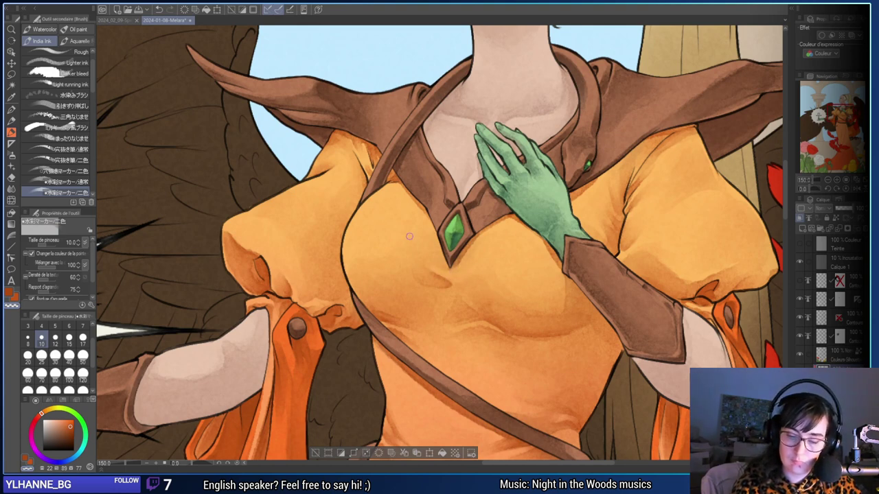
key(c)
mouse_move(459, 297)
mouse_down()
mouse_move(450, 297)
mouse_move(461, 295)
mouse_up()
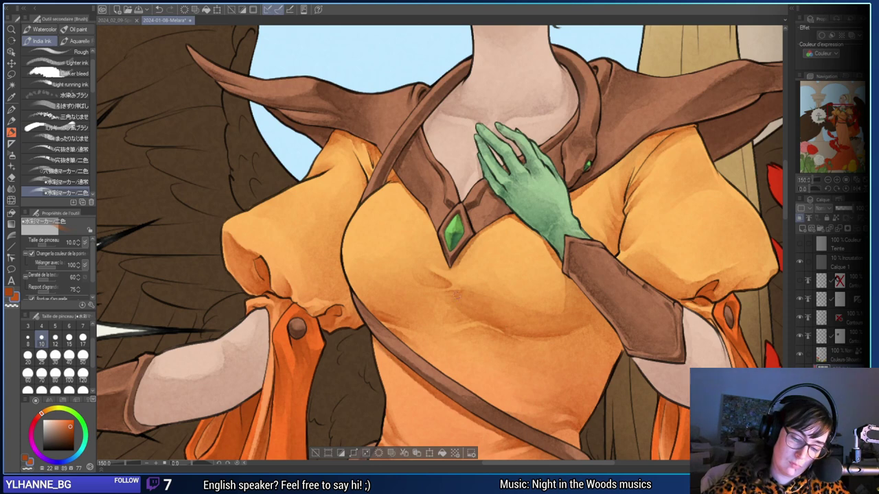
mouse_move(445, 316)
mouse_down()
mouse_move(428, 298)
mouse_move(435, 315)
mouse_move(422, 324)
mouse_move(447, 320)
mouse_up()
key(ctrl+z)
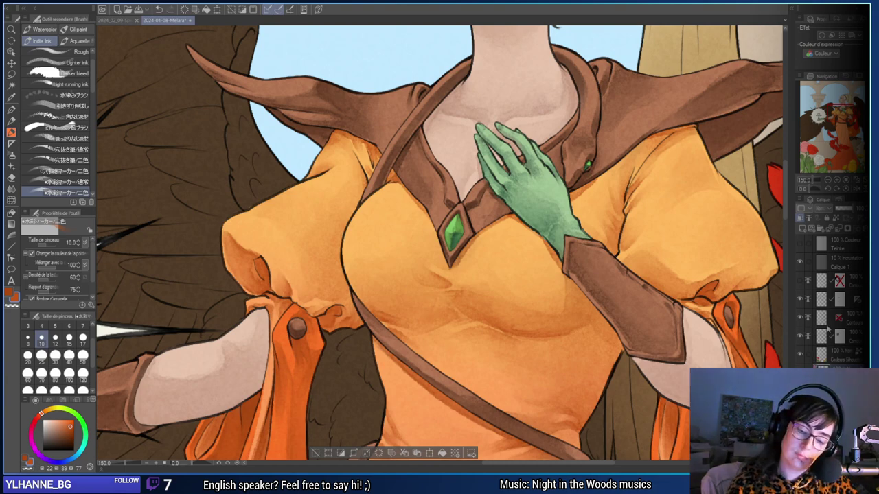
Check the reworked central chest crease at several magnifications, from the whole figure to the upper body.
click(828, 181)
click(828, 181)
click(828, 180)
click(828, 181)
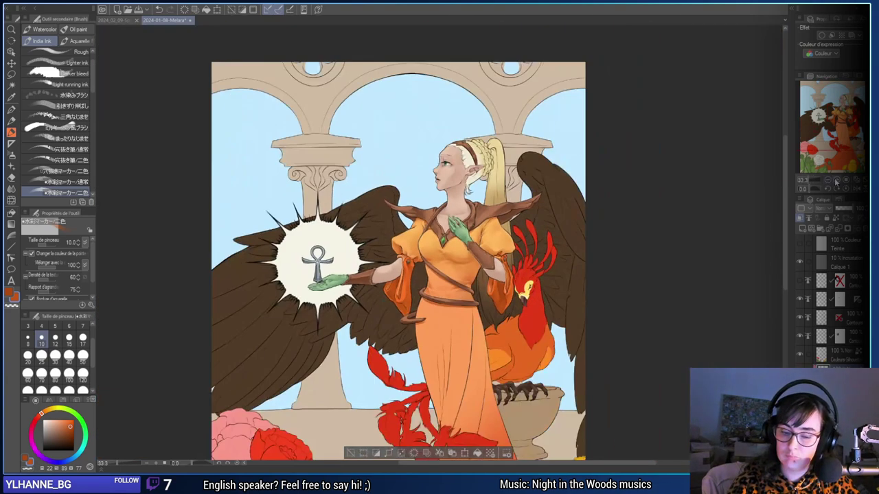
click(837, 180)
click(837, 180)
click(836, 181)
click(837, 180)
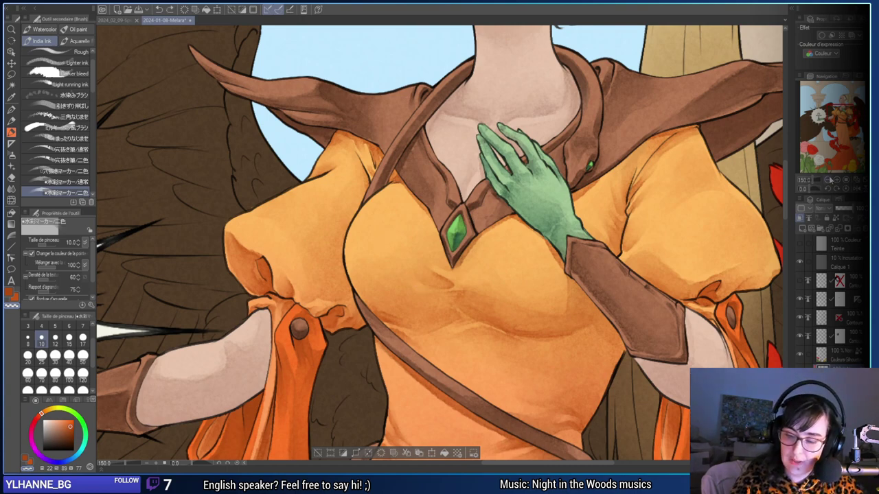
click(835, 184)
click(835, 184)
click(839, 185)
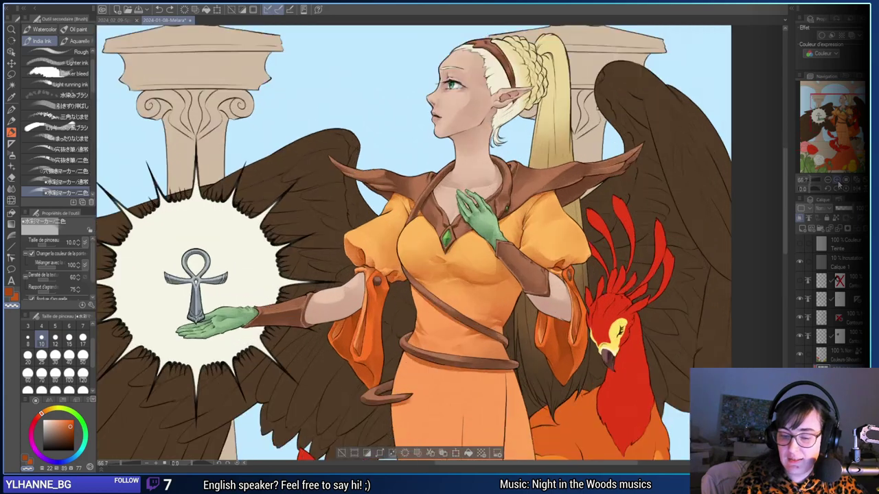
click(827, 183)
click(849, 187)
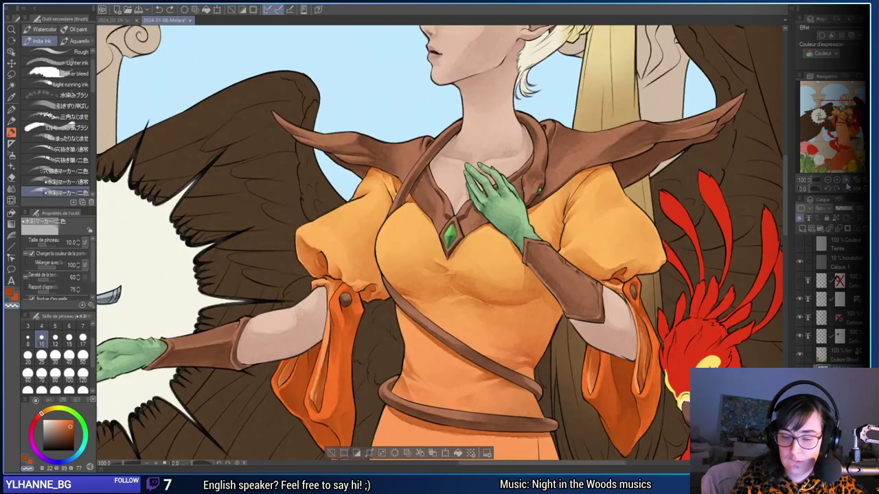
click(819, 192)
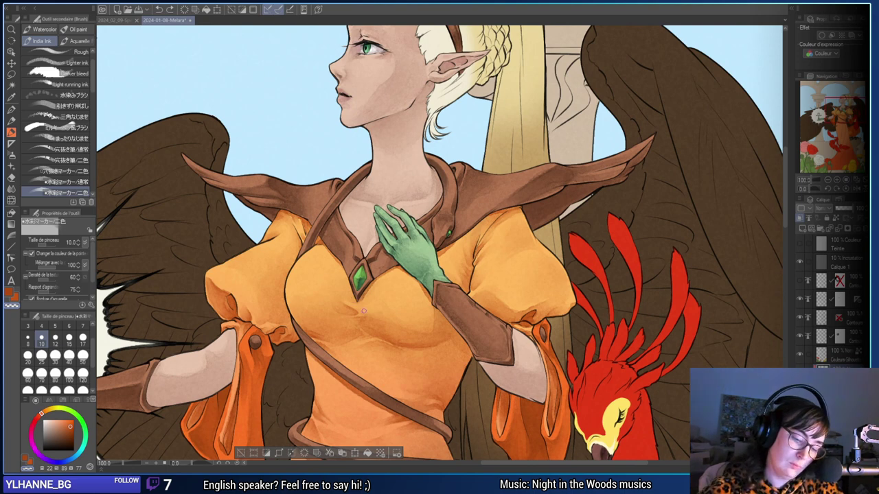
Rework the crease below the pendant and blend the broader chest shading with brush sizes 30 and 20.
alt+click(352, 300)
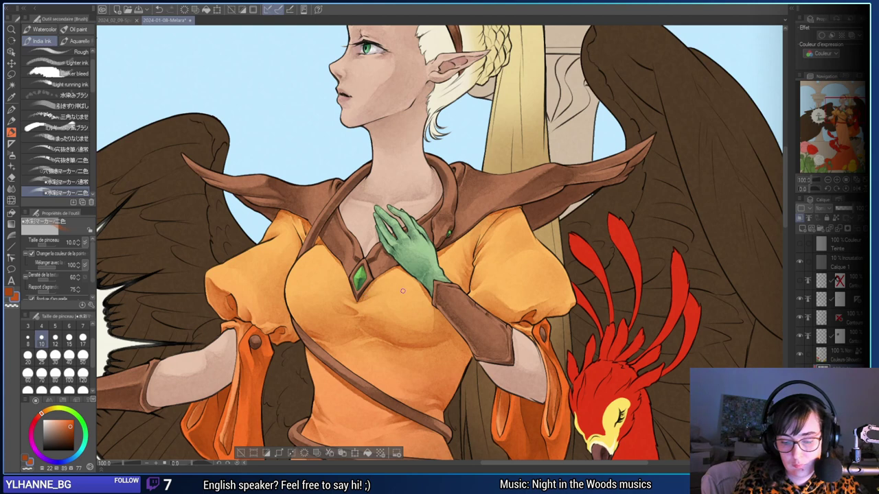
click(55, 355)
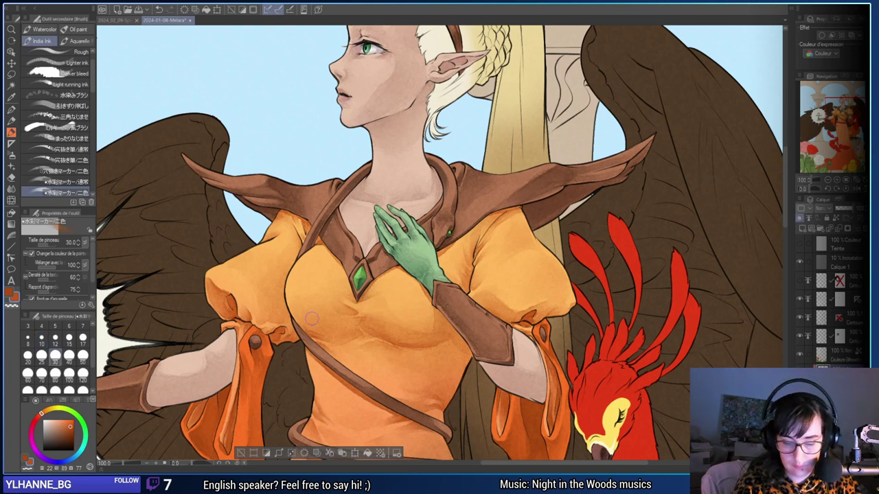
click(27, 355)
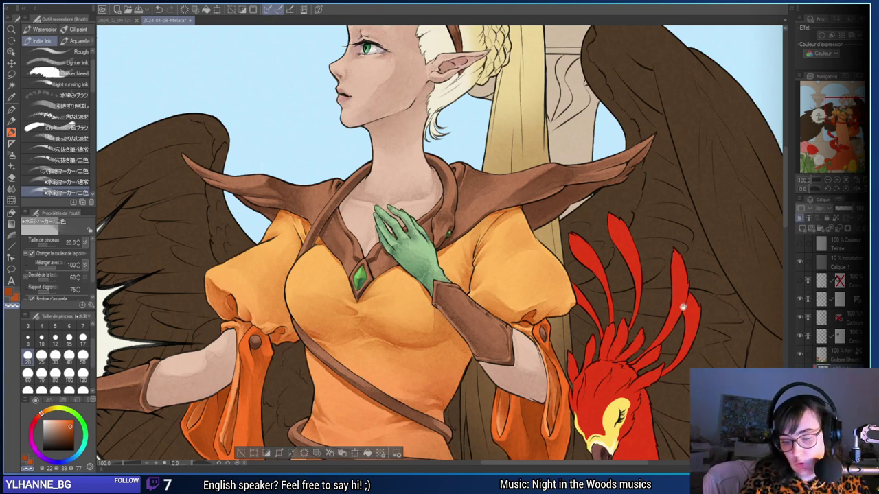
Shade the dress at the waist just above the belt with brush size 20, undoing two strokes along the way.
drag(522, 326, 563, 248)
drag(526, 412, 532, 317)
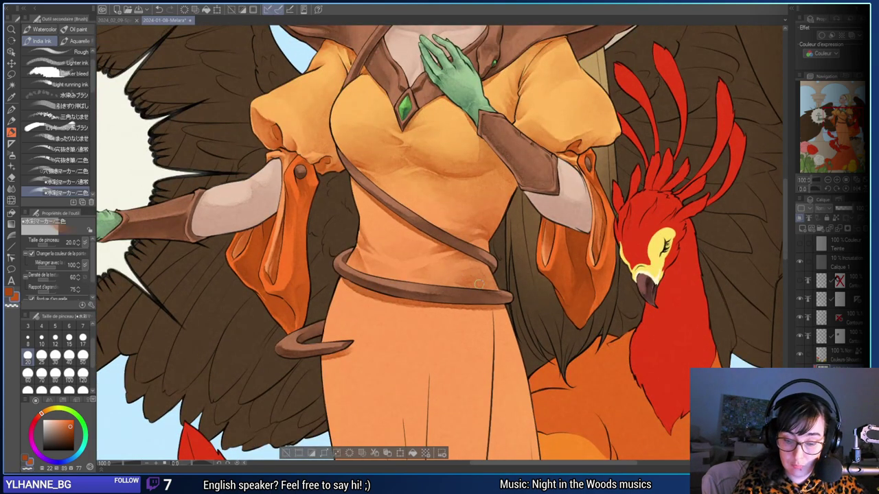
mouse_move(408, 282)
mouse_down()
mouse_move(445, 281)
mouse_move(436, 284)
mouse_up()
key(ctrl+z)
key(ctrl+z)
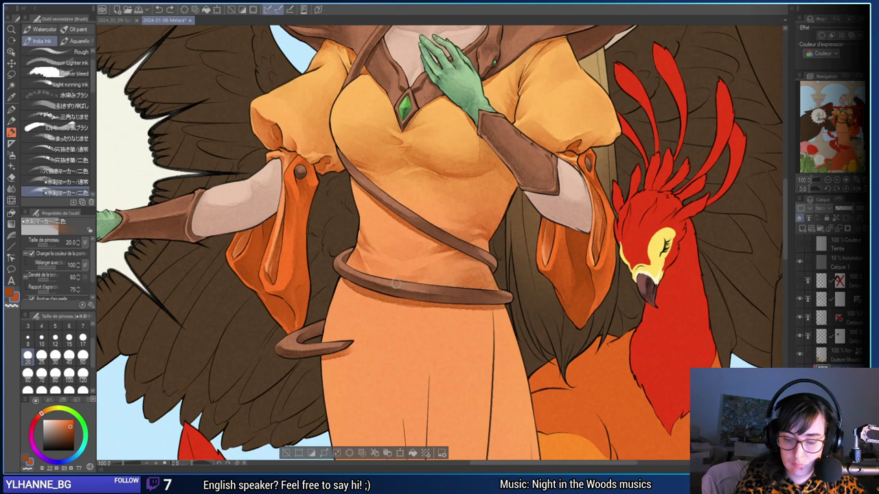
drag(421, 276, 441, 279)
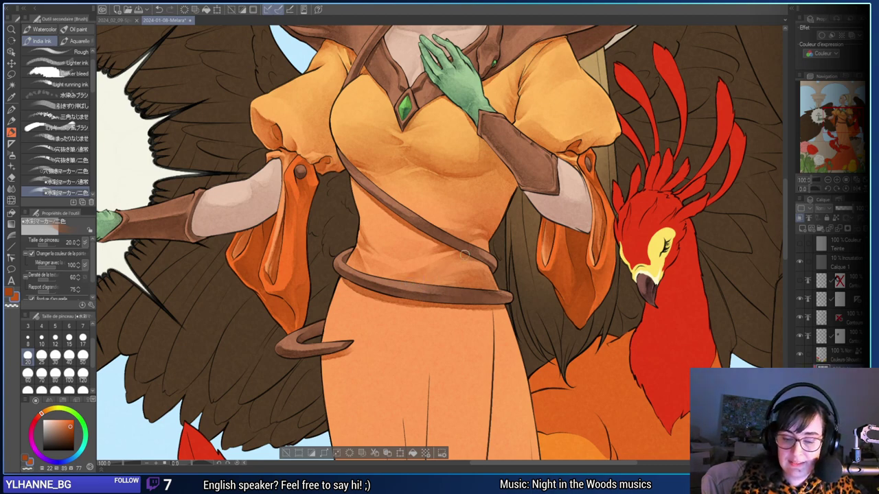
Block in a broad shadow over the thigh area of the skirt below the belt with brush sizes 80 and 40.
scroll(526, 302, down, 3)
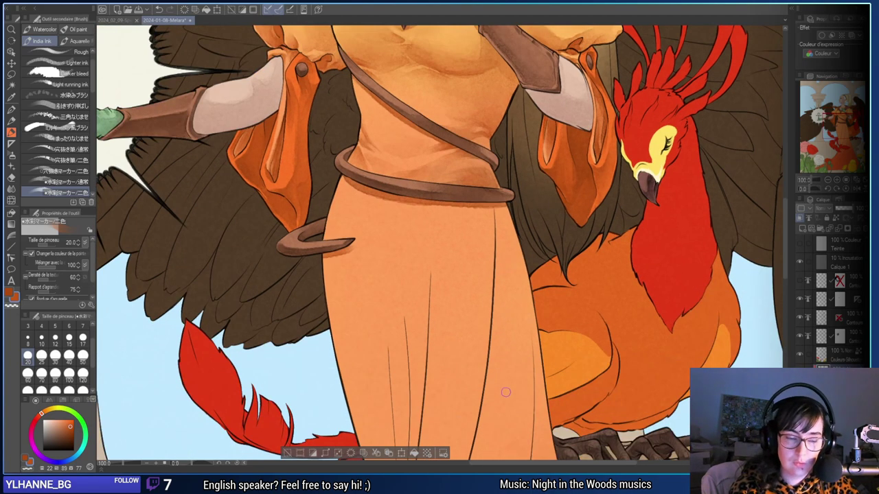
scroll(494, 382, down, 4)
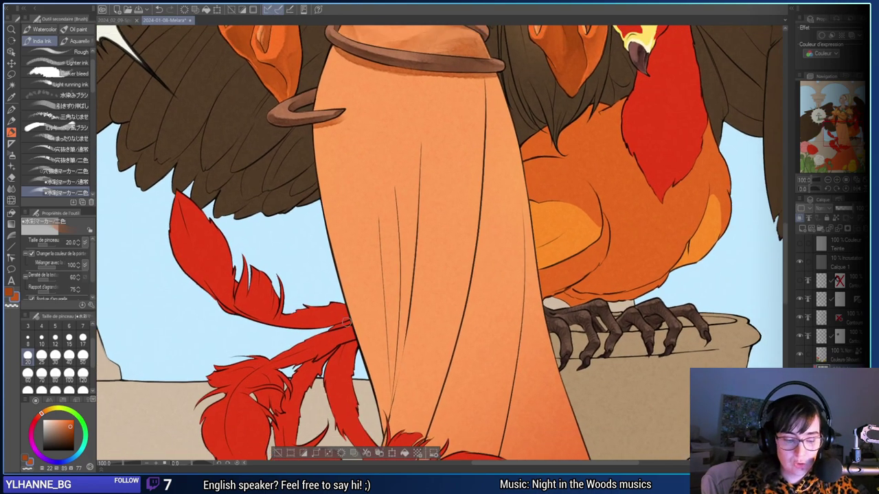
click(55, 375)
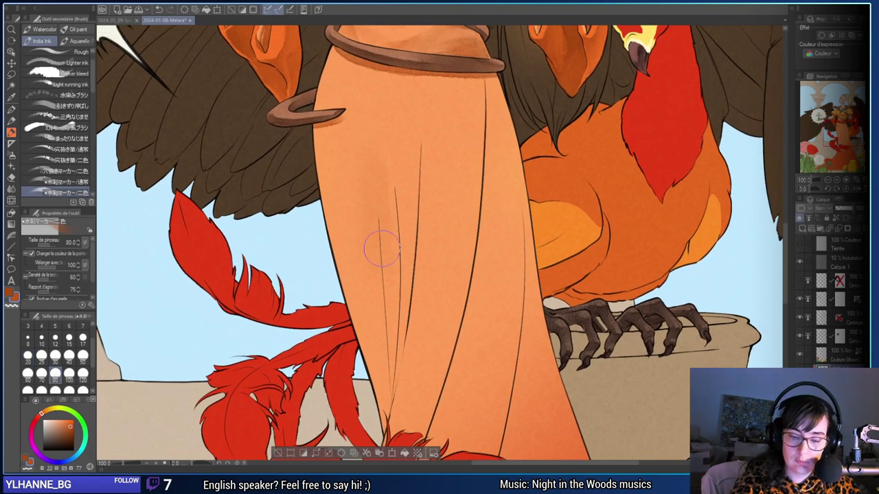
mouse_move(380, 124)
mouse_down()
mouse_move(401, 233)
mouse_move(409, 114)
mouse_move(400, 107)
mouse_move(385, 165)
mouse_up()
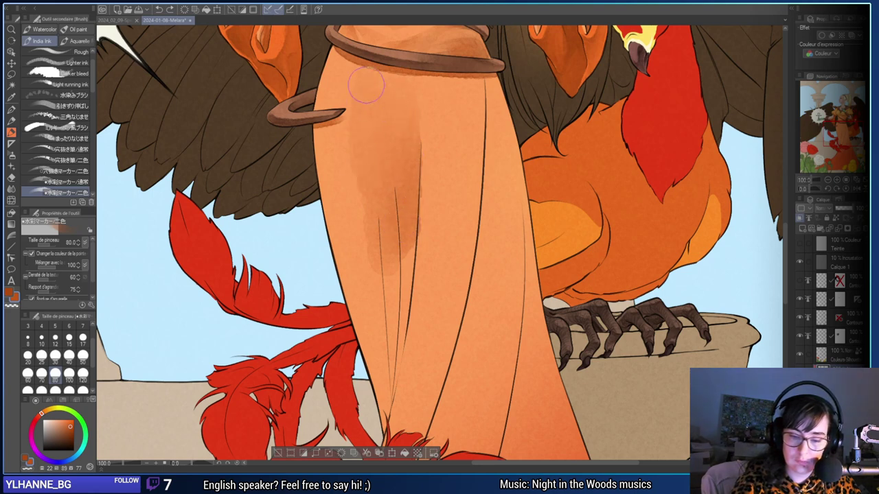
mouse_move(361, 96)
mouse_down()
mouse_move(359, 175)
mouse_move(347, 160)
mouse_move(339, 178)
mouse_move(368, 286)
mouse_move(334, 160)
mouse_move(336, 131)
mouse_move(356, 107)
mouse_move(356, 187)
mouse_up()
mouse_move(372, 230)
mouse_down()
mouse_move(384, 289)
mouse_move(408, 213)
mouse_move(359, 224)
mouse_move(339, 152)
mouse_move(334, 181)
mouse_move(369, 317)
mouse_move(356, 294)
mouse_move(374, 408)
mouse_move(388, 322)
mouse_up()
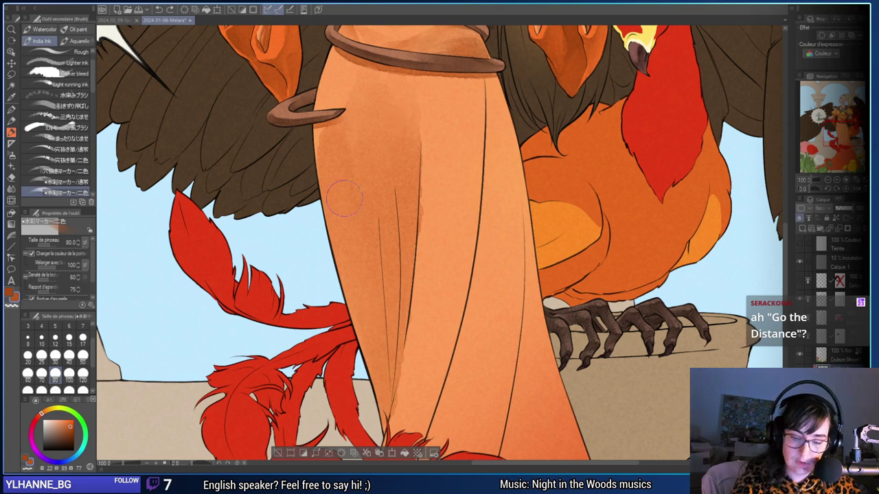
scroll(365, 364, up, 3)
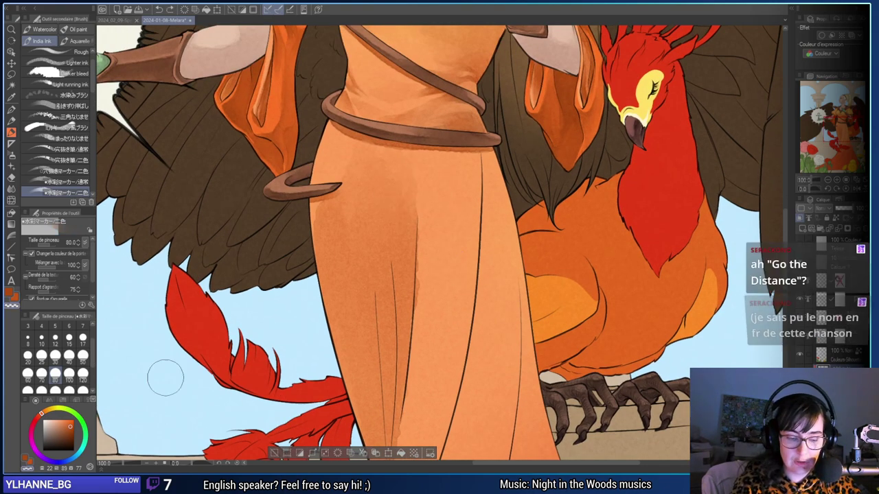
click(69, 355)
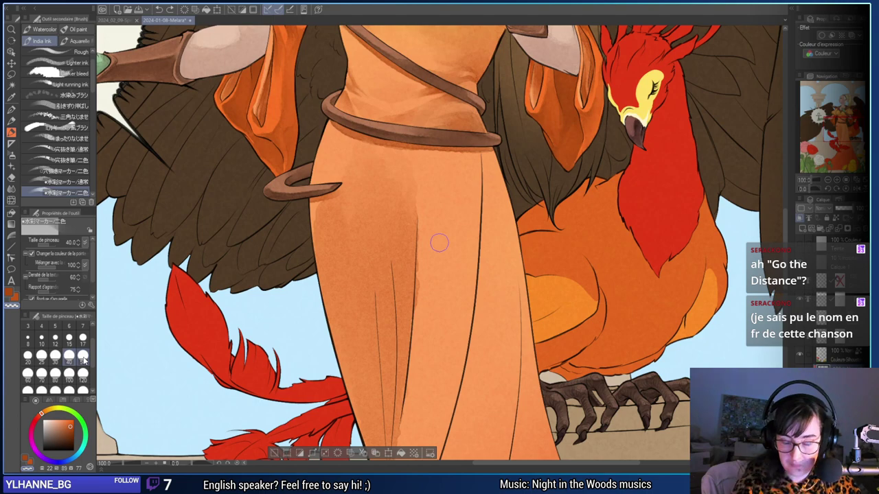
mouse_move(440, 243)
mouse_down()
mouse_move(454, 181)
mouse_move(434, 185)
mouse_up()
Erase the shadow that spills past the lower end of the first long skirt fold with eraser size 12, undoing one stroke.
key(e)
drag(415, 374, 403, 429)
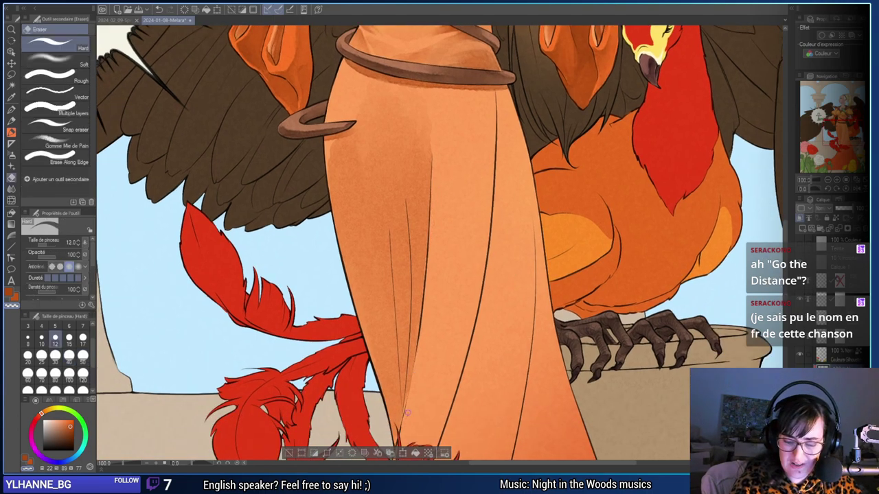
key(ctrl+z)
drag(415, 382, 402, 431)
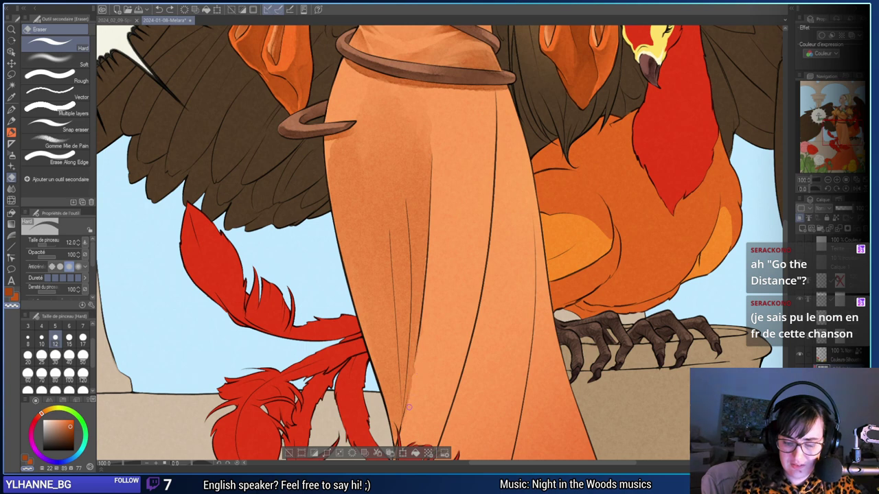
Darken the narrow lower part of the shaded skirt panel, where the folds converge, with brush size 17.
drag(555, 306, 579, 306)
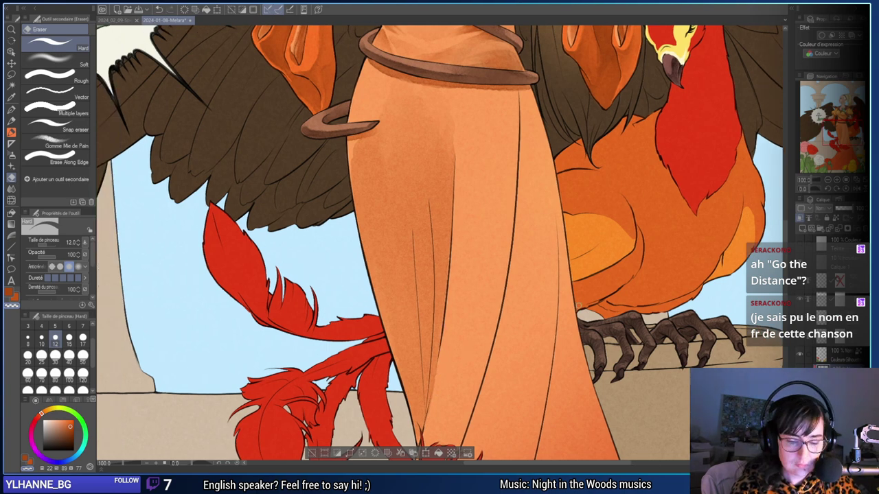
key(b)
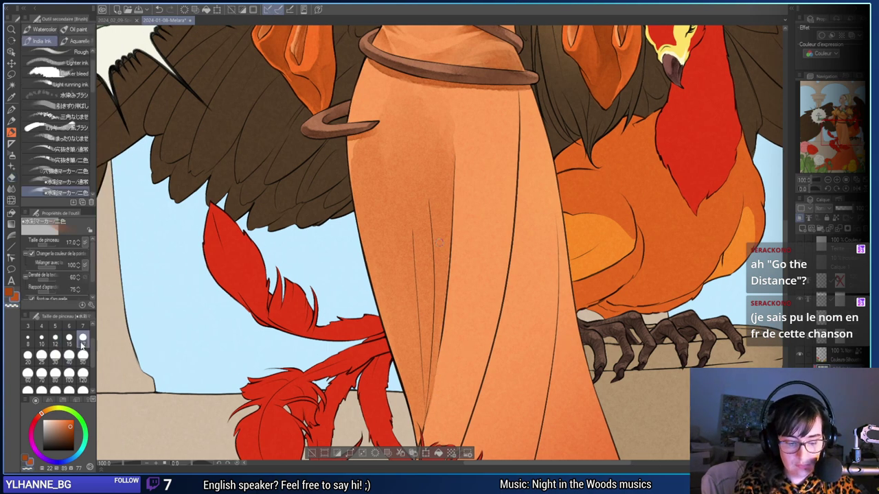
drag(417, 388, 422, 418)
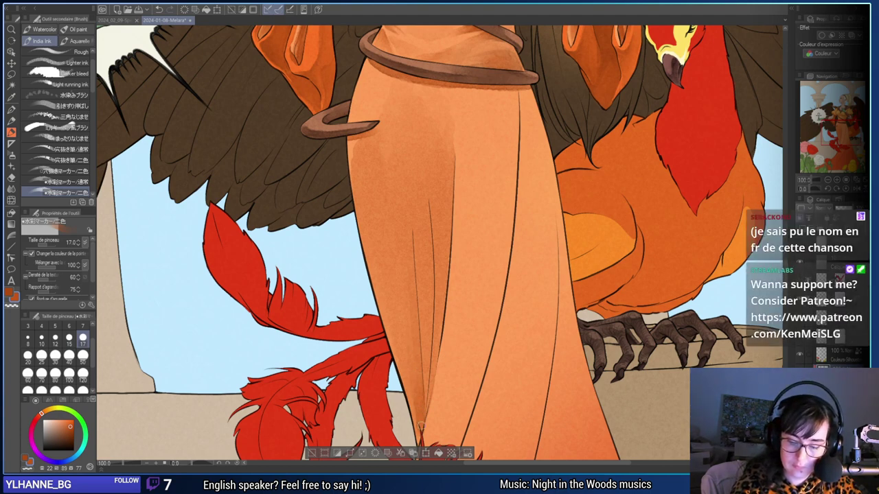
drag(418, 403, 396, 314)
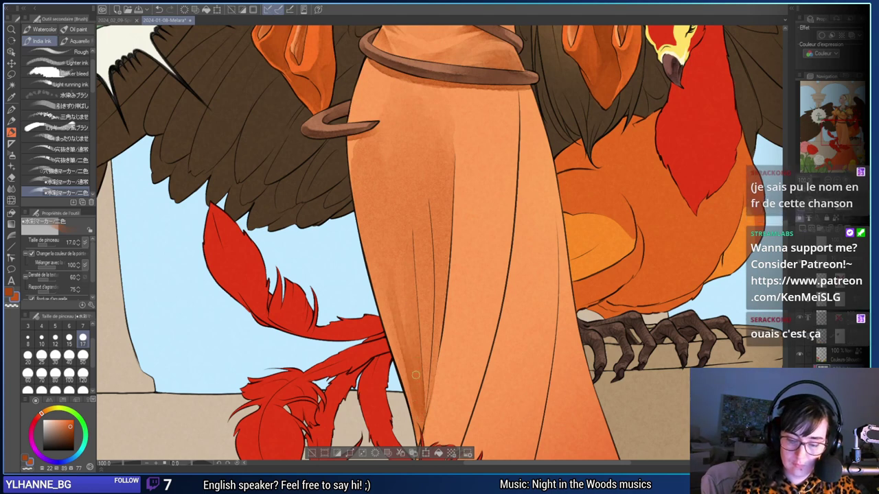
drag(401, 337, 414, 401)
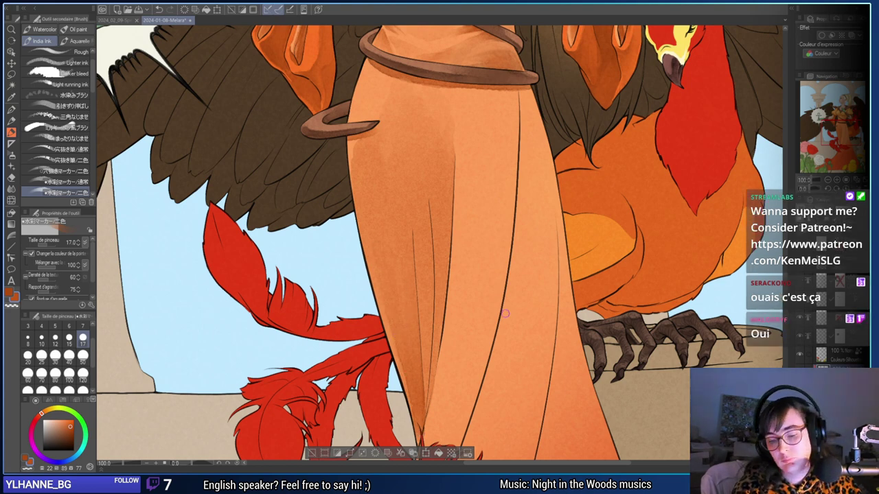
Erase a thin lit rim along the skirt's outer hip edge below the belt's curled end with eraser size 15, undoing one stroke.
key(e)
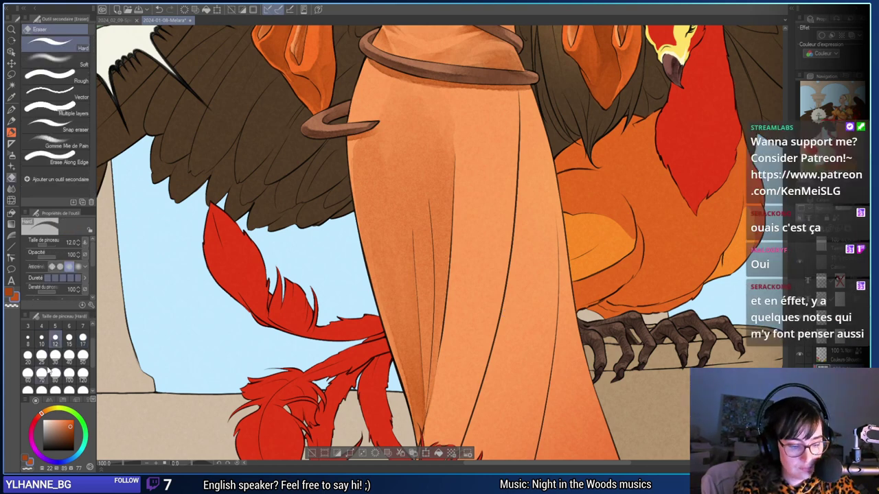
click(69, 338)
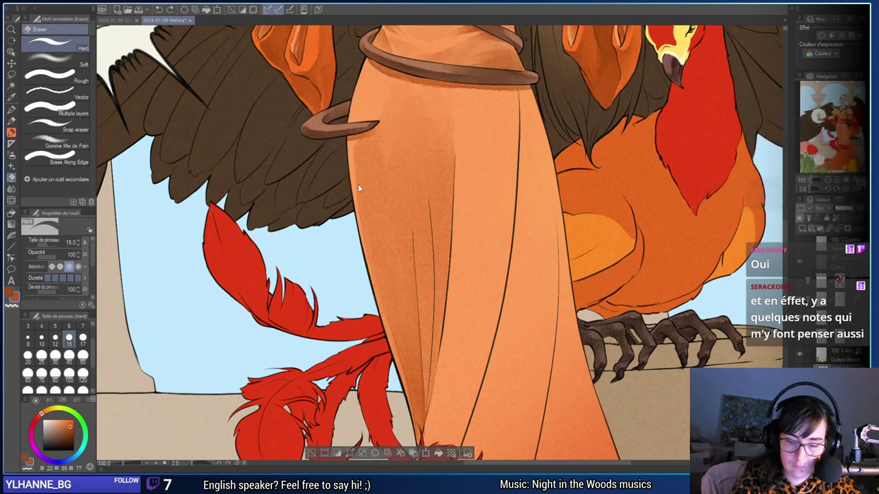
drag(357, 184, 351, 147)
drag(351, 191, 368, 270)
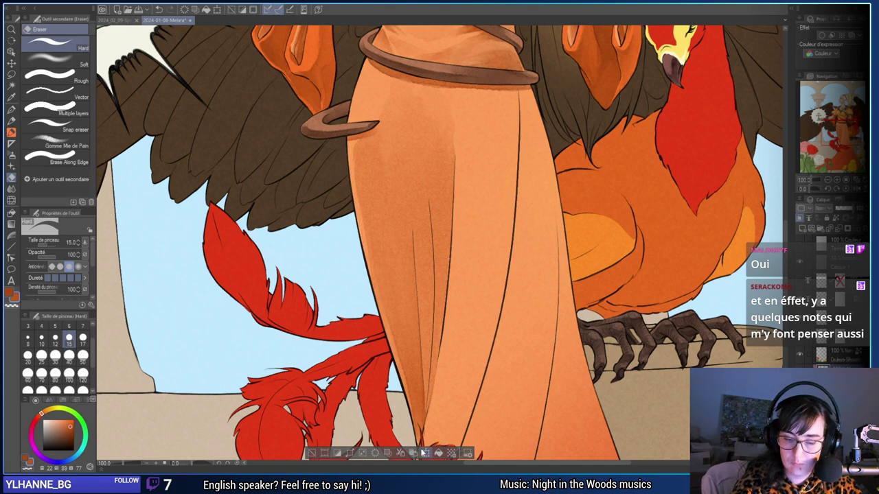
key(ctrl+z)
drag(354, 172, 351, 161)
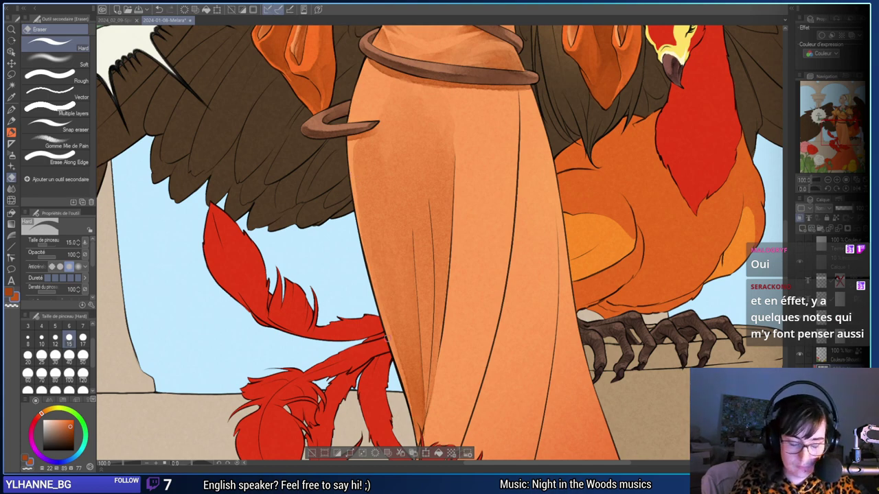
Paint a dark tapering fold along the longer thin crease in the shaded skirt panel with brush size 17, undoing one stroke.
key(b)
mouse_move(486, 248)
mouse_down()
mouse_move(478, 252)
mouse_move(471, 318)
mouse_up()
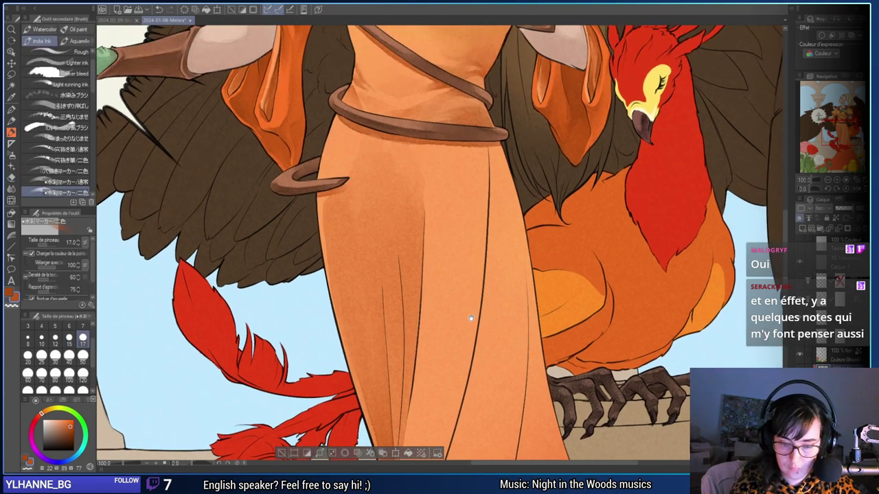
drag(447, 371, 455, 278)
drag(405, 326, 406, 280)
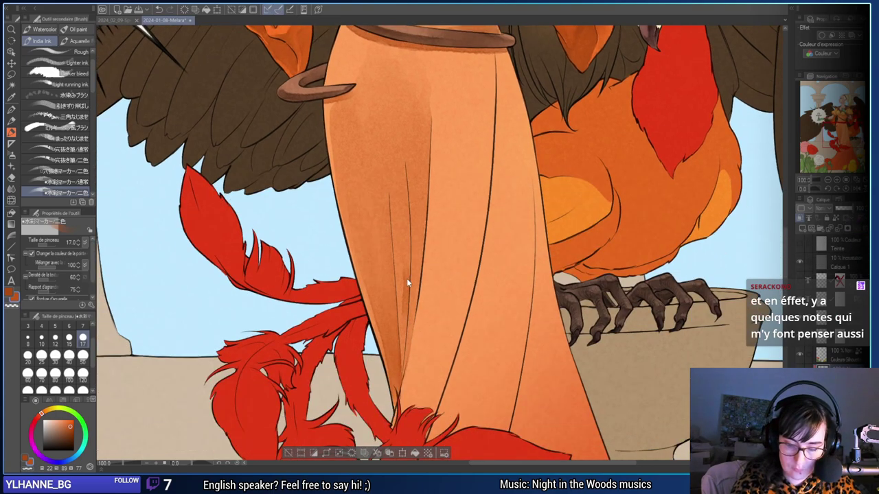
key(ctrl+z)
mouse_move(403, 361)
mouse_down()
mouse_move(404, 240)
mouse_move(400, 321)
mouse_up()
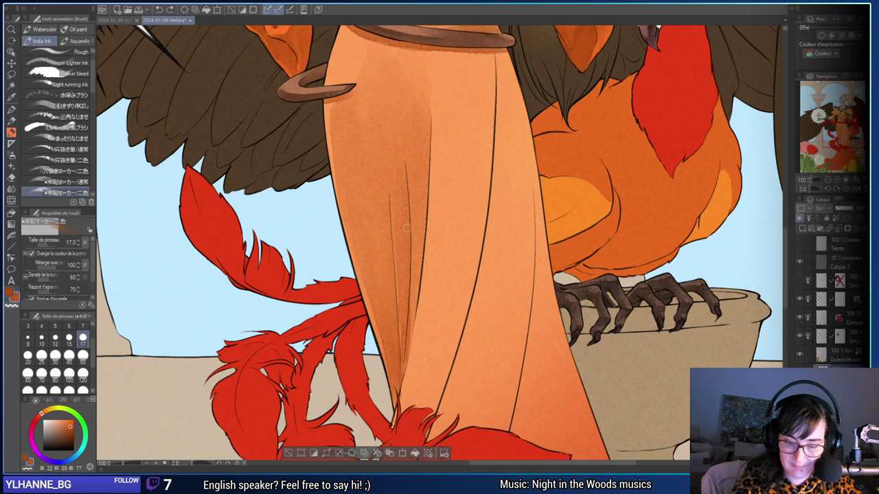
mouse_move(400, 162)
mouse_down()
mouse_move(402, 202)
mouse_move(398, 139)
mouse_move(406, 330)
mouse_up()
drag(404, 248, 403, 339)
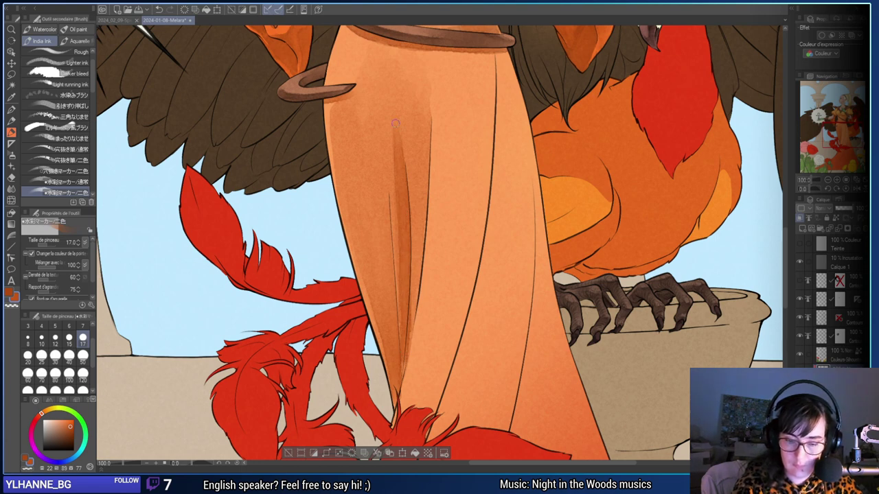
Paint a second dark fold along the shorter crease beside the first one on the skirt, undoing two strokes.
drag(377, 131, 387, 311)
drag(386, 206, 392, 268)
drag(379, 164, 390, 297)
key(ctrl+z)
drag(383, 164, 391, 257)
key(ctrl+z)
drag(386, 153, 390, 264)
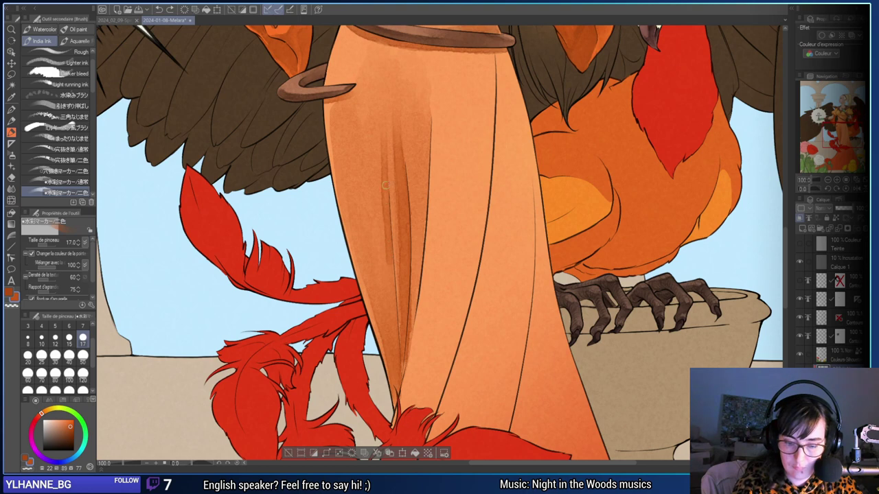
Deepen the second skirt fold and blend its shadow down to where the creases meet.
drag(382, 187, 384, 231)
drag(385, 182, 386, 336)
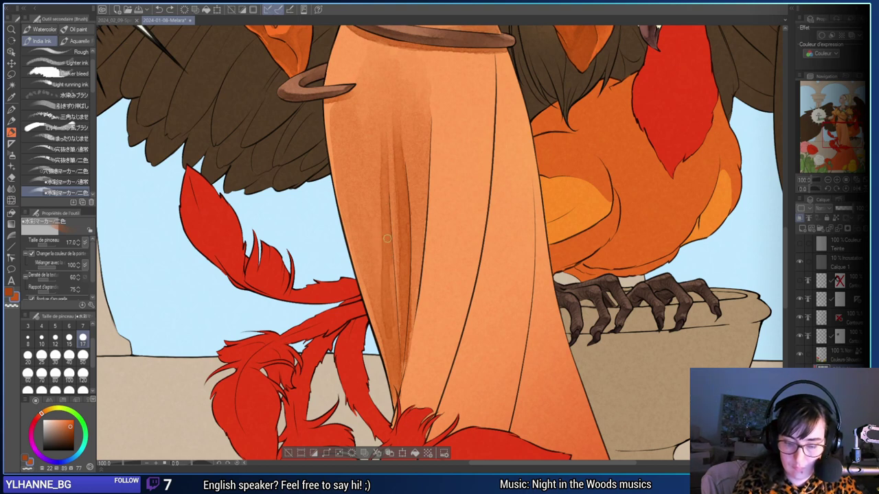
drag(387, 237, 396, 323)
drag(390, 285, 390, 318)
drag(381, 245, 387, 324)
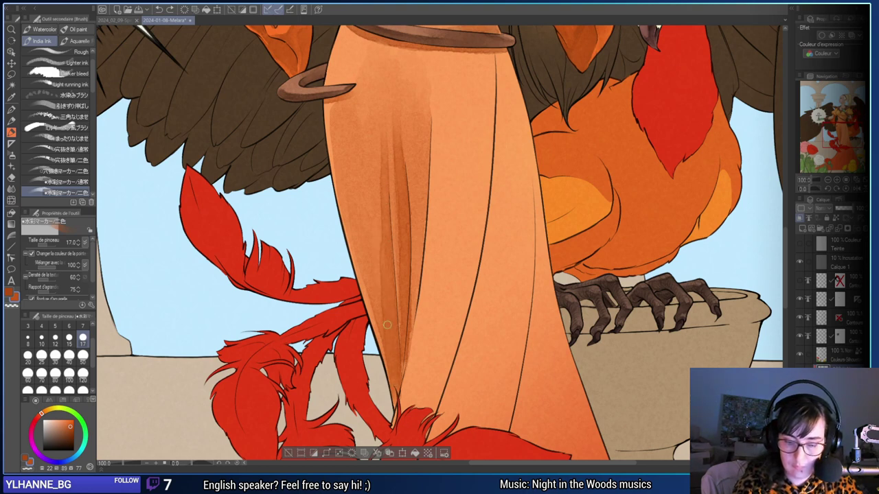
drag(381, 199, 383, 255)
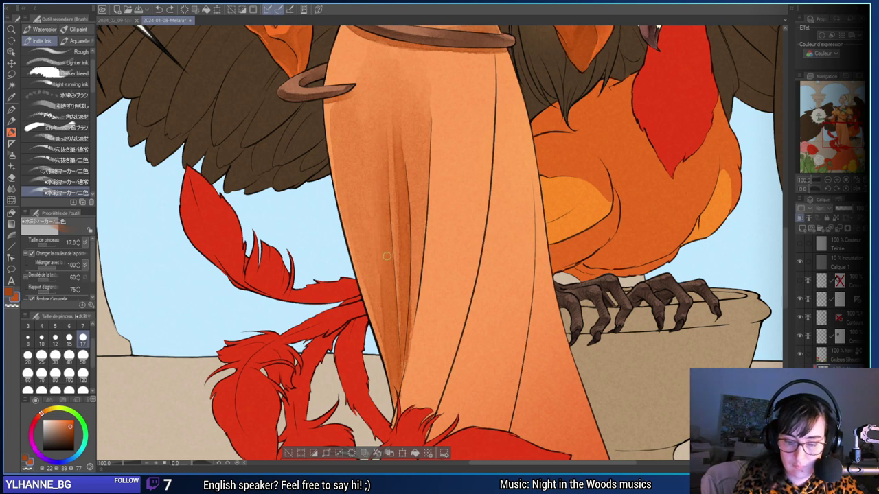
drag(381, 248, 381, 296)
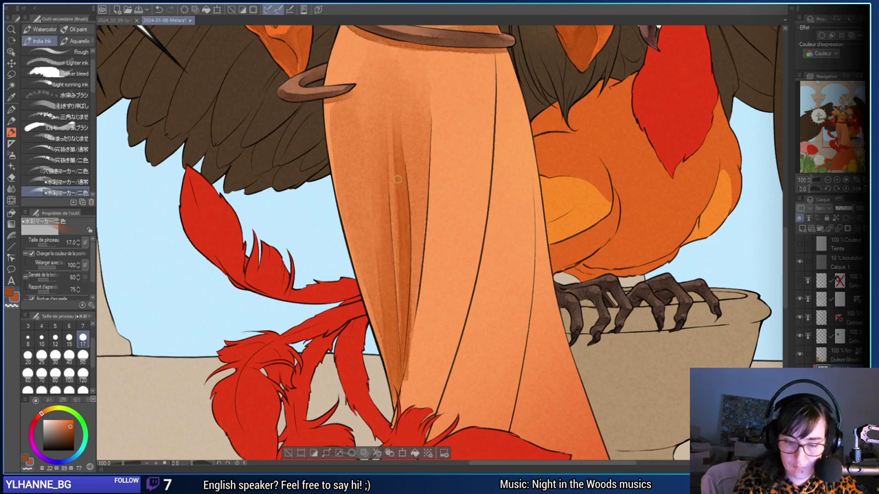
Clean the shadow's edge along the lower part of the long skirt fold line with eraser size 15.
drag(430, 263, 402, 279)
key(e)
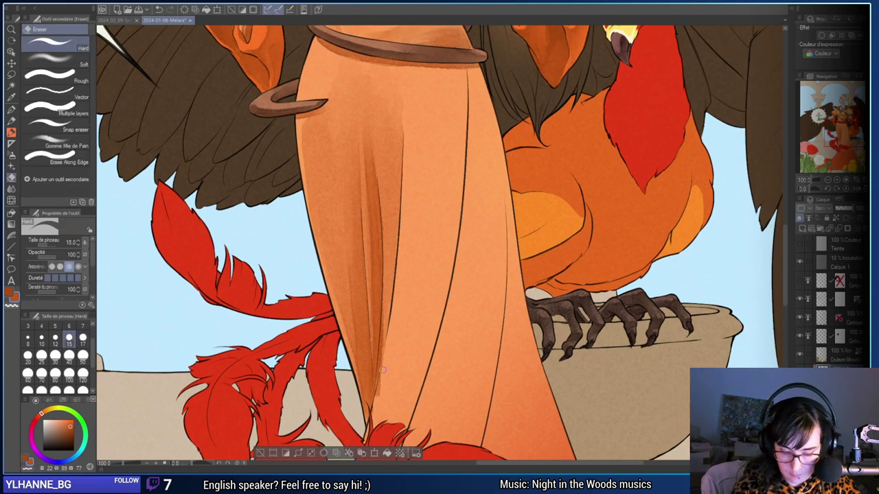
drag(382, 370, 379, 394)
mouse_move(384, 351)
mouse_down()
mouse_move(377, 394)
mouse_move(387, 312)
mouse_move(379, 373)
mouse_up()
drag(383, 338, 393, 271)
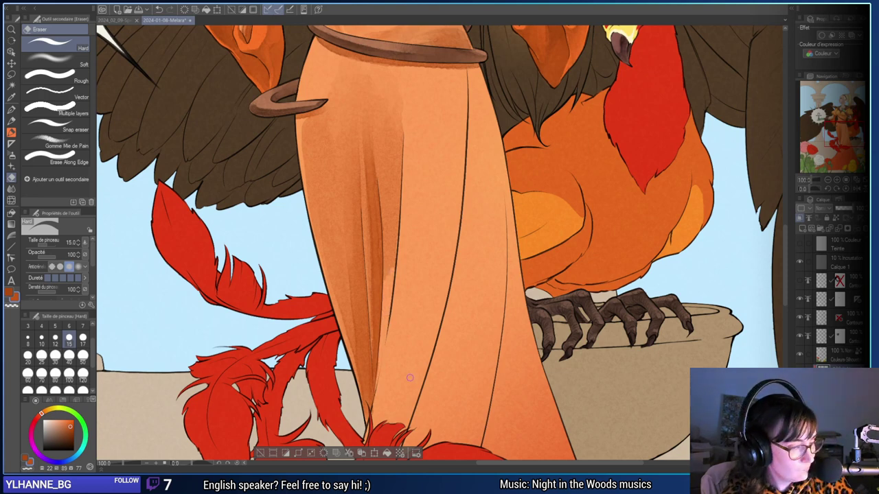
Darken the shading along the inner side of the long skirt fold line, from the thigh to the lower end, with brush size 17.
key(b)
mouse_move(414, 355)
mouse_down()
mouse_move(371, 391)
mouse_move(382, 284)
mouse_up()
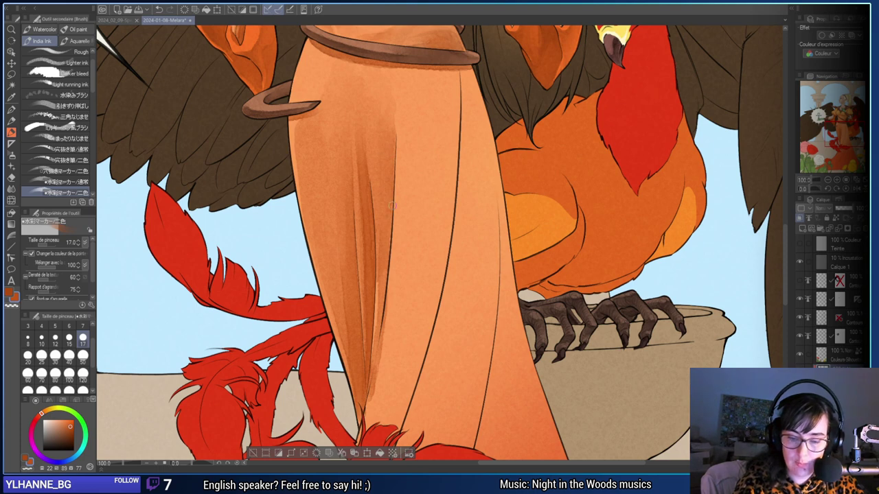
drag(392, 205, 390, 129)
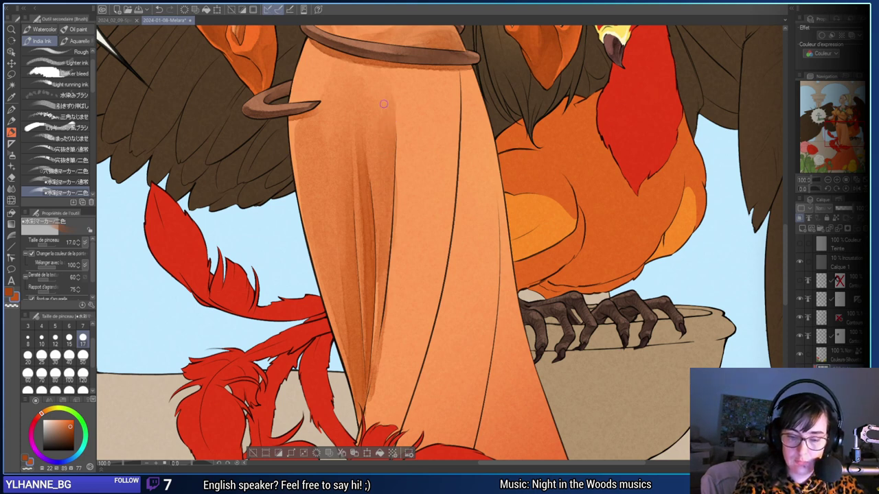
drag(390, 255, 383, 315)
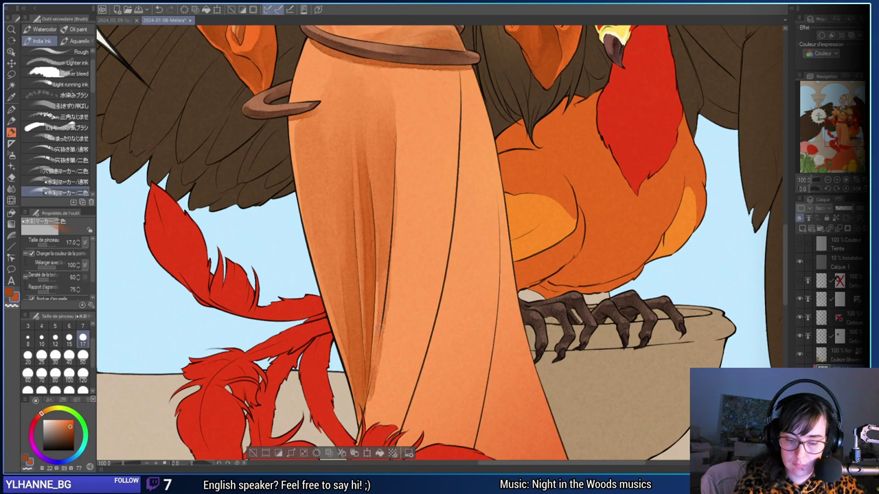
drag(375, 382, 390, 286)
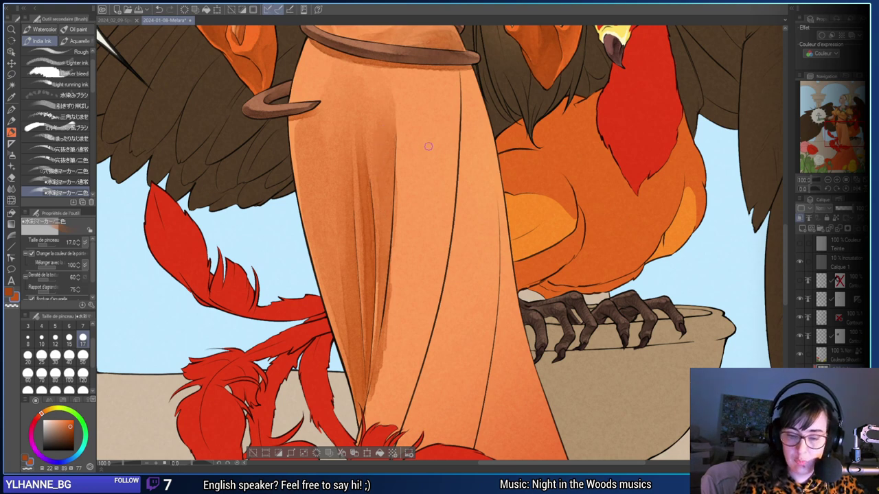
Erase the new shading that spills past the long fold line on the lower skirt with eraser size 15.
drag(445, 344, 449, 300)
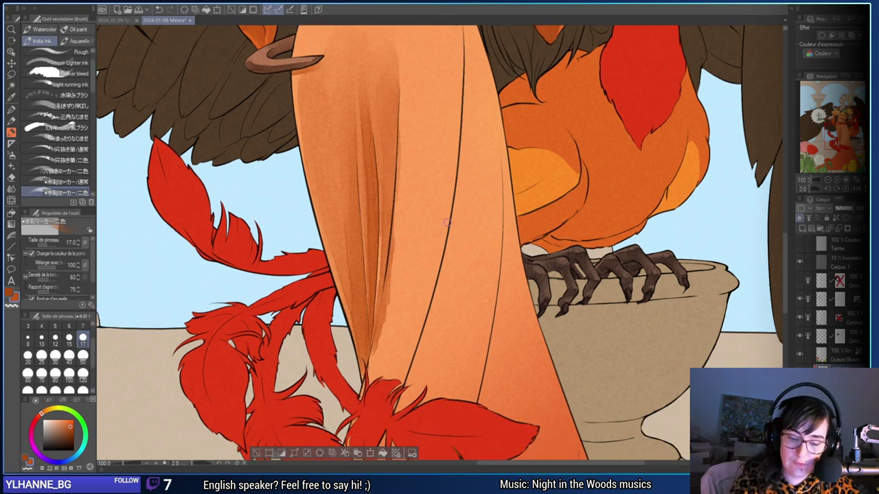
key(e)
drag(392, 269, 374, 352)
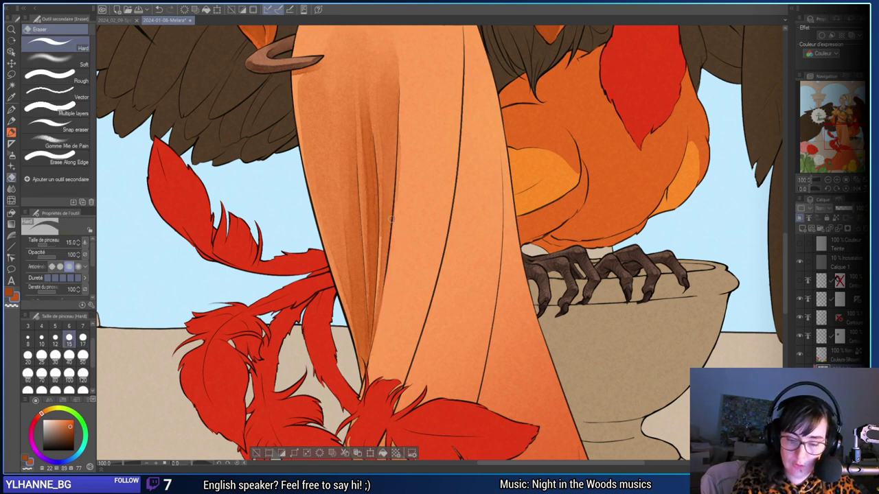
Erase the shading that spills past the long fold line around mid-thigh with eraser size 15, and review the whole dress.
drag(392, 220, 399, 130)
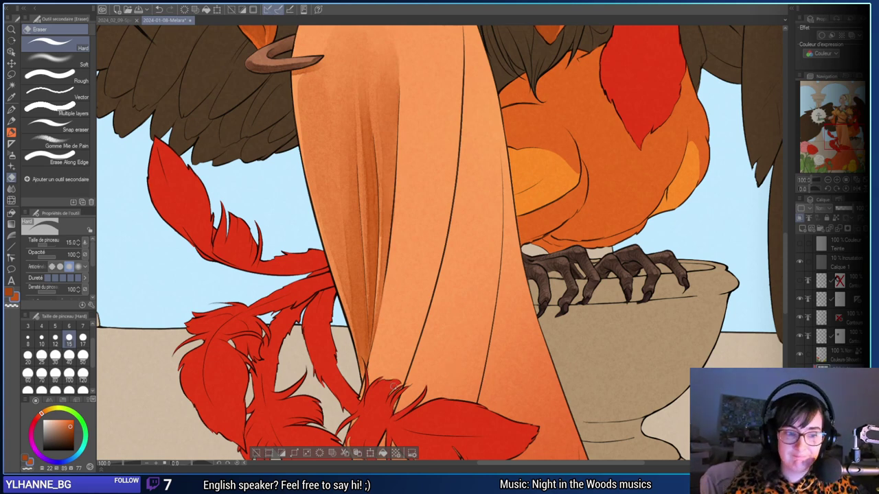
key(b)
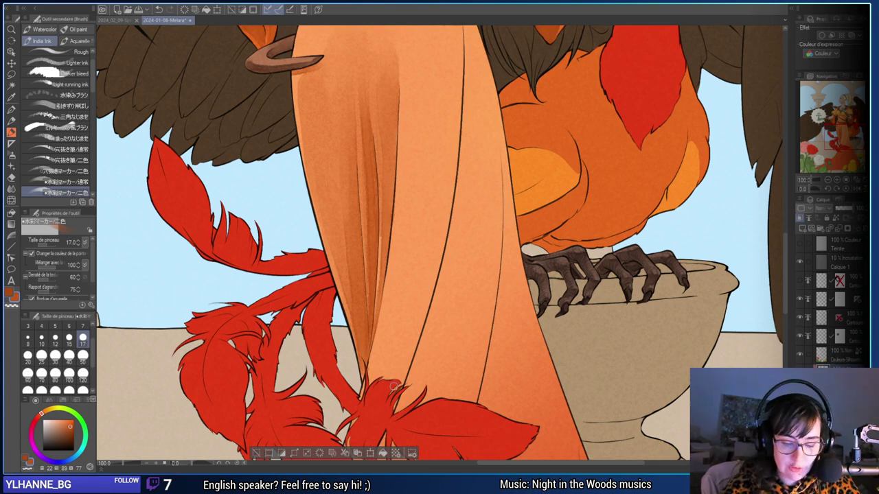
click(837, 180)
click(828, 179)
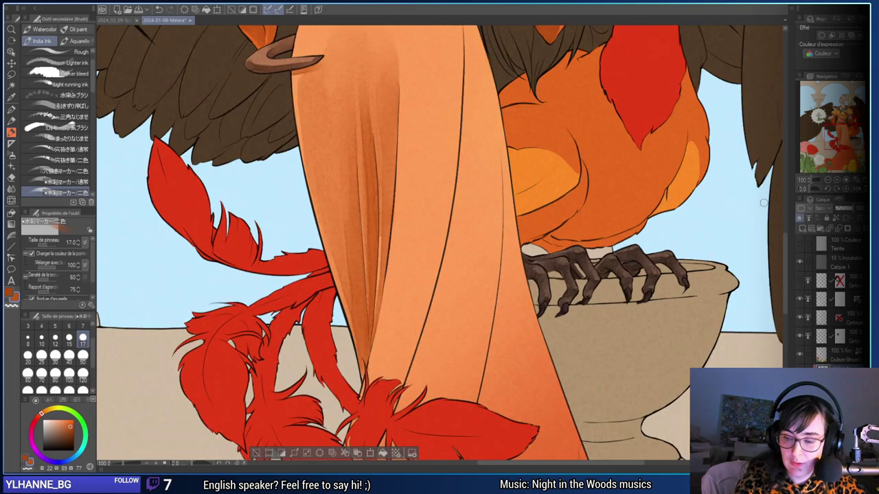
click(829, 180)
click(829, 180)
click(837, 180)
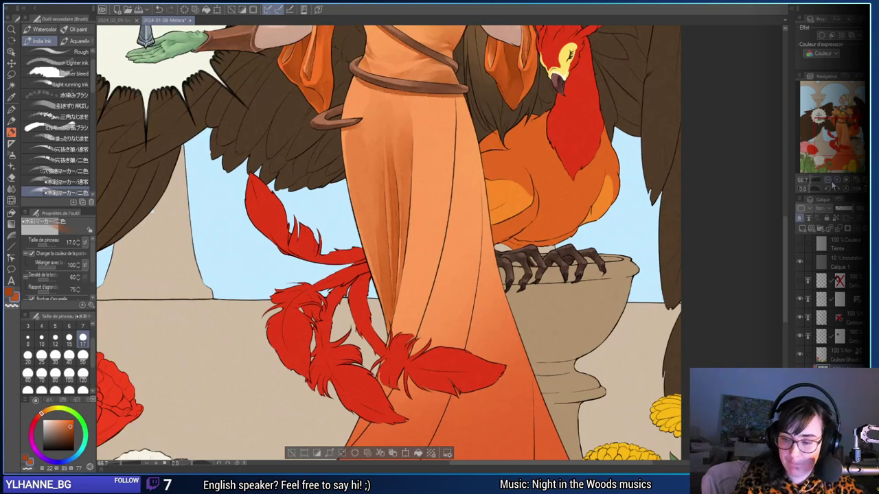
click(827, 181)
click(827, 181)
click(826, 180)
click(836, 181)
click(836, 181)
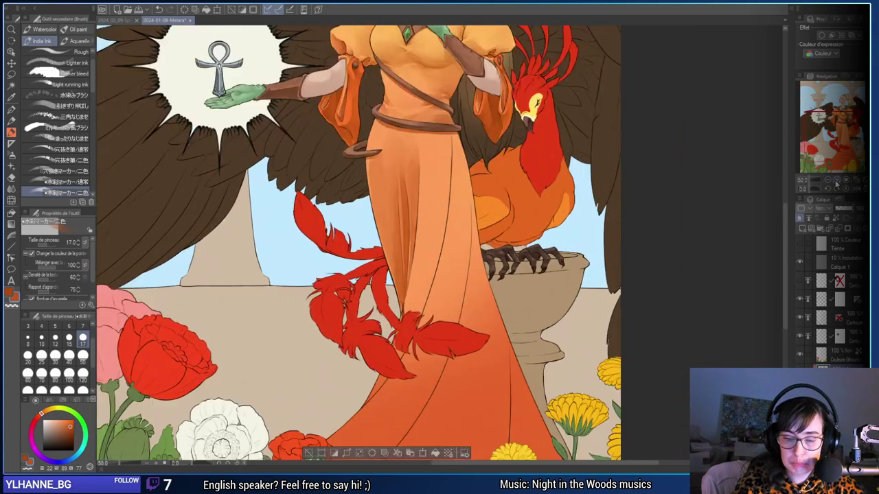
Shade the middle skirt panel along the inner side of the second long fold line with brush size 60.
click(69, 355)
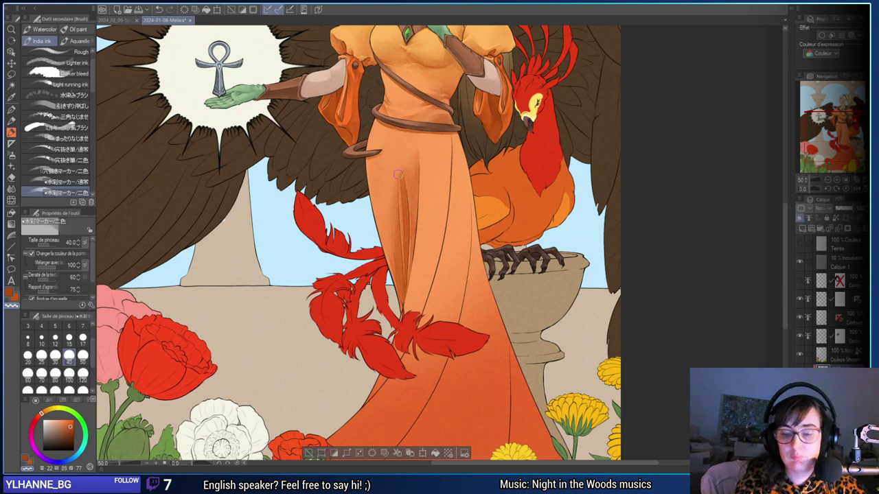
mouse_move(561, 241)
mouse_down()
mouse_move(531, 325)
mouse_move(541, 266)
mouse_move(533, 263)
mouse_up()
key(c)
drag(518, 326, 539, 310)
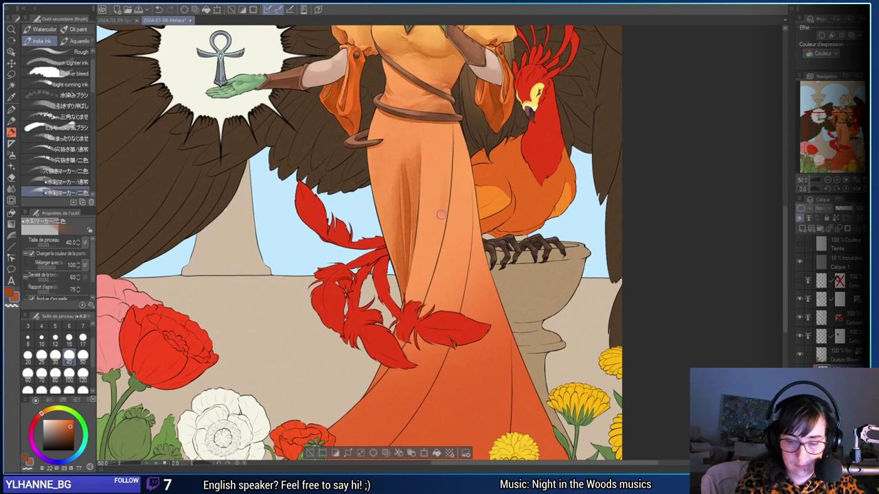
drag(441, 215, 422, 301)
key(ctrl+z)
click(29, 376)
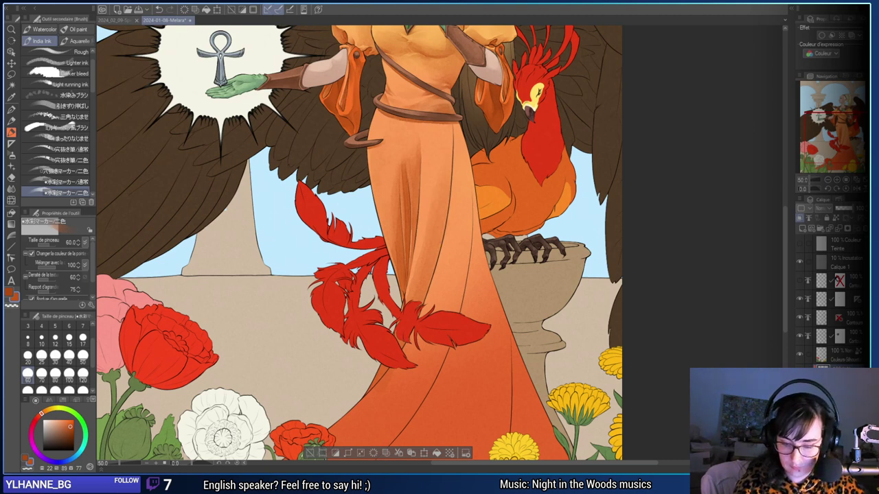
Refine the middle panel's shadow with brush size 30 and clean its edge at the fold line with eraser size 15.
click(82, 338)
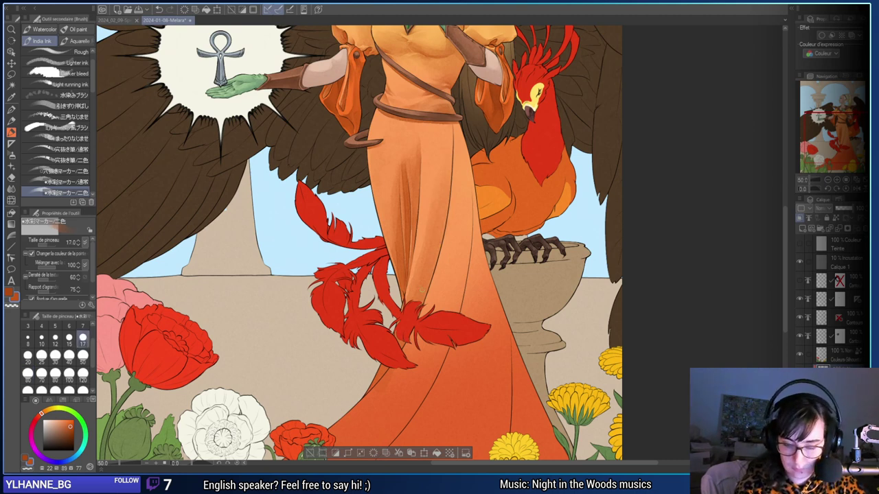
key(ctrl+z)
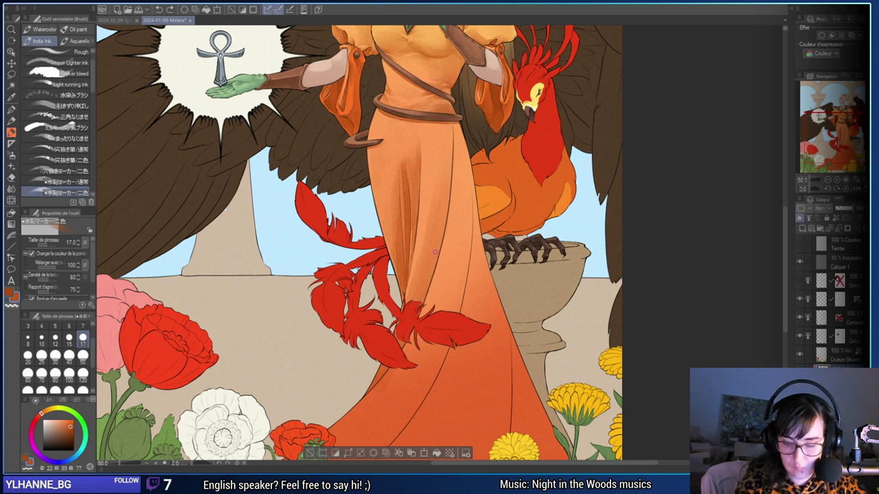
click(55, 355)
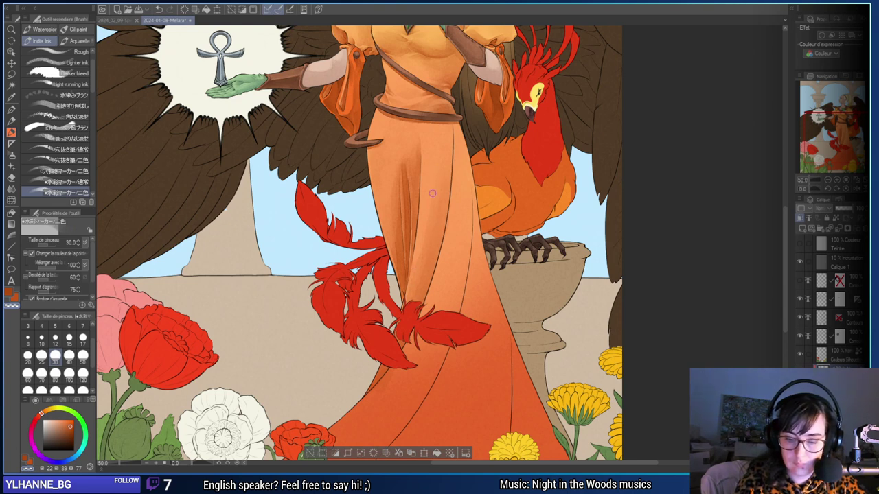
key(c)
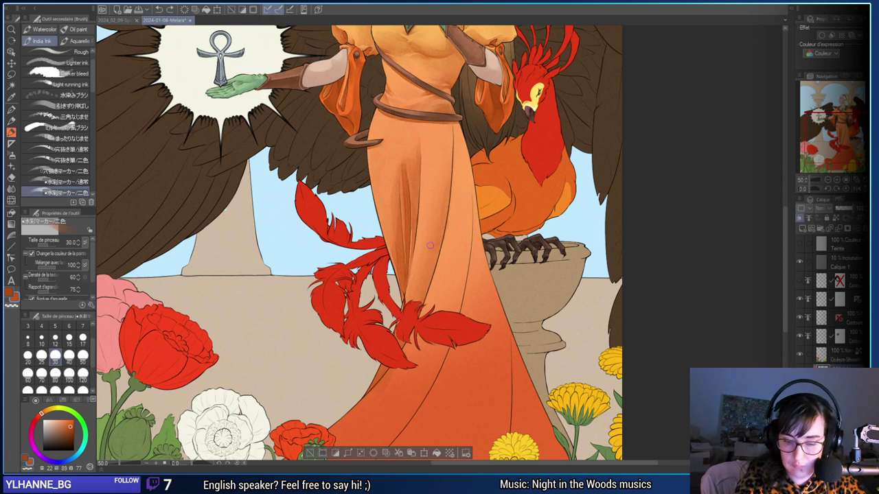
key(e)
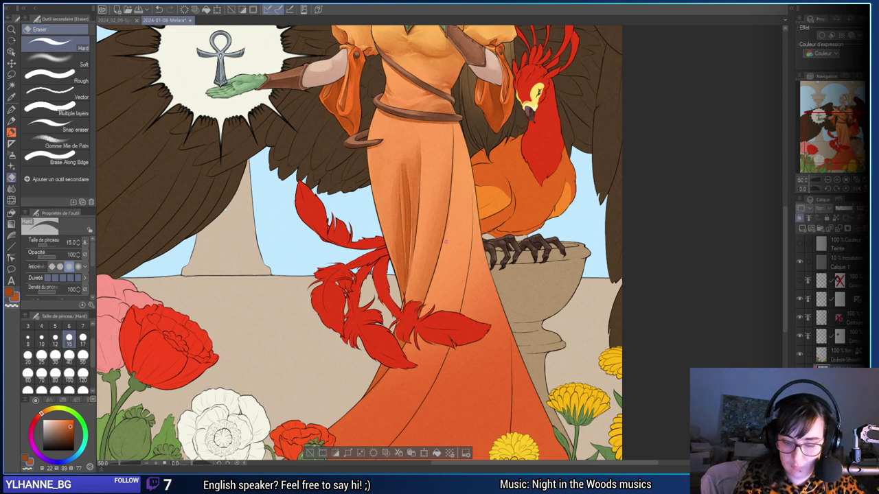
Paint a broad shadow on the trailing part of the skirt, below the red feathers and inside the curved fold line, with brush size 80.
mouse_move(522, 296)
mouse_down()
mouse_move(477, 314)
mouse_move(501, 262)
mouse_up()
key(b)
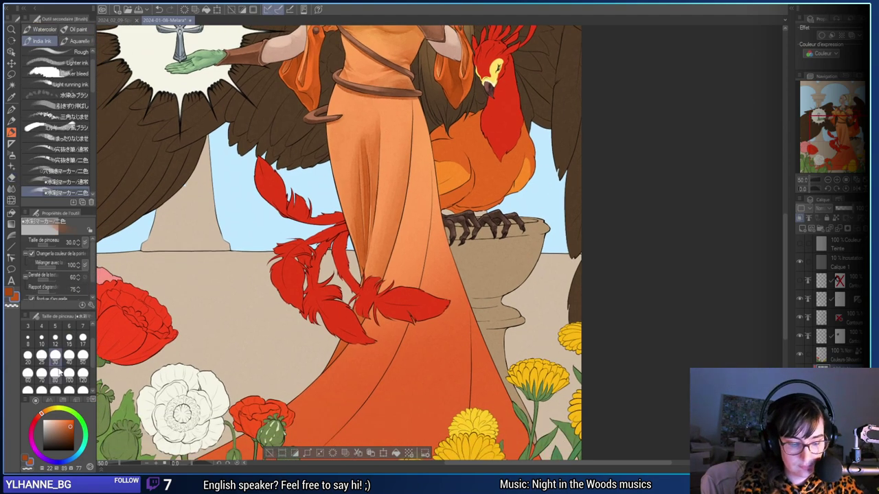
click(82, 357)
drag(378, 383, 434, 374)
mouse_move(501, 337)
mouse_down()
mouse_move(532, 284)
mouse_move(579, 266)
mouse_up()
click(55, 373)
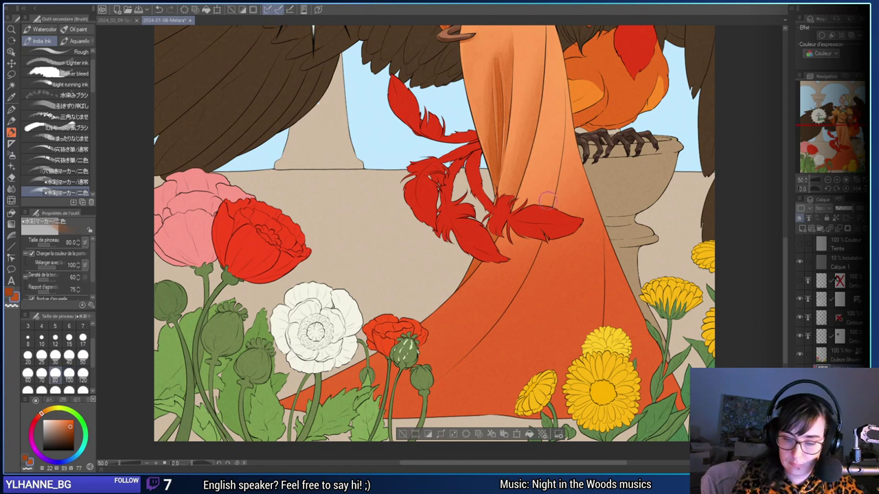
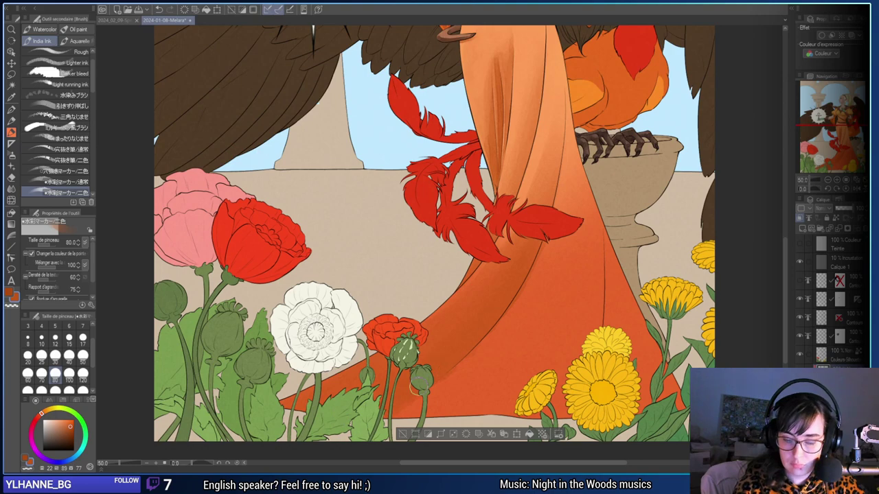
Erase the shading that spills past the curved fold line on the lower skirt with eraser size 40.
drag(654, 298, 544, 325)
key(e)
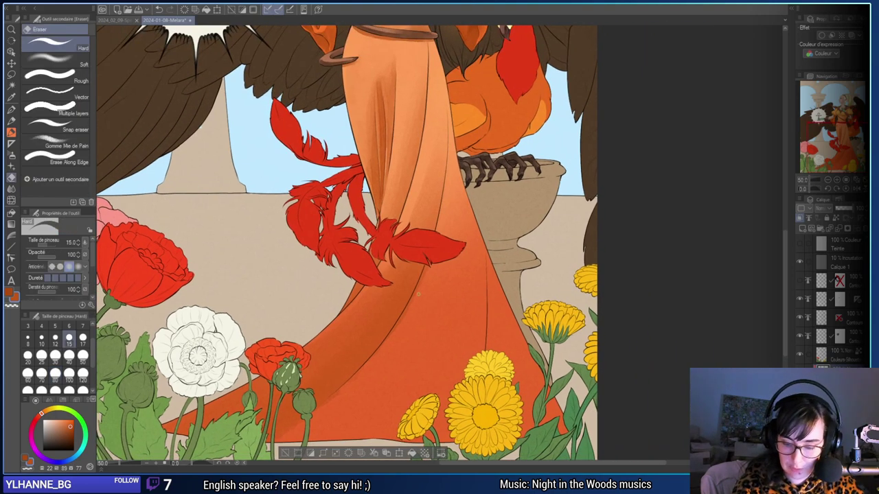
click(69, 355)
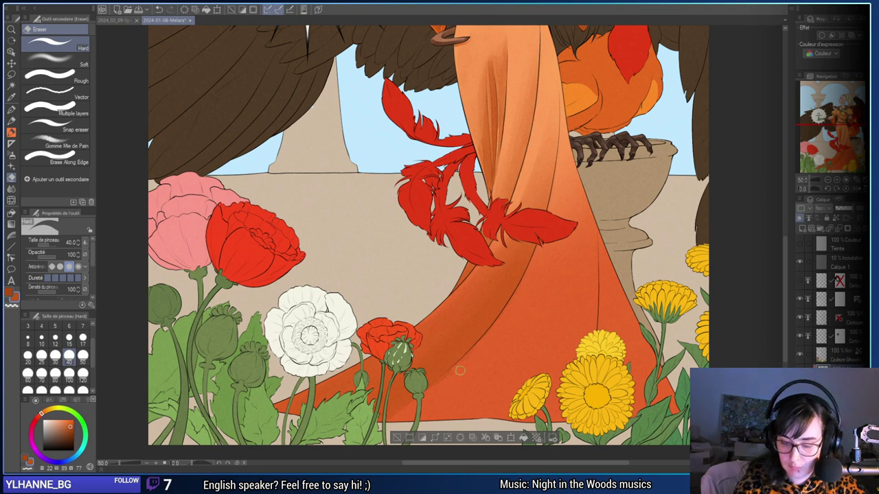
Shade the upper end of the second long fold line, just below the belt, with brush size 12.
mouse_move(587, 254)
mouse_down()
mouse_move(546, 270)
mouse_move(590, 259)
mouse_move(516, 381)
mouse_up()
key(b)
click(69, 339)
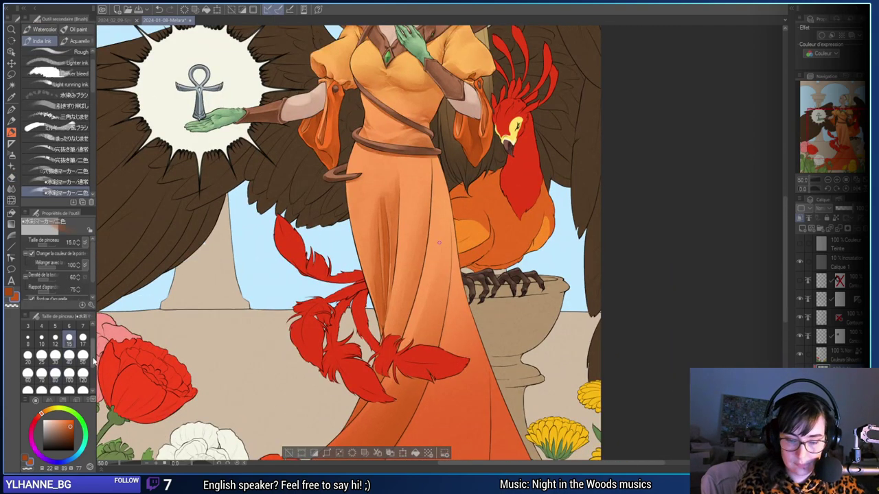
click(55, 338)
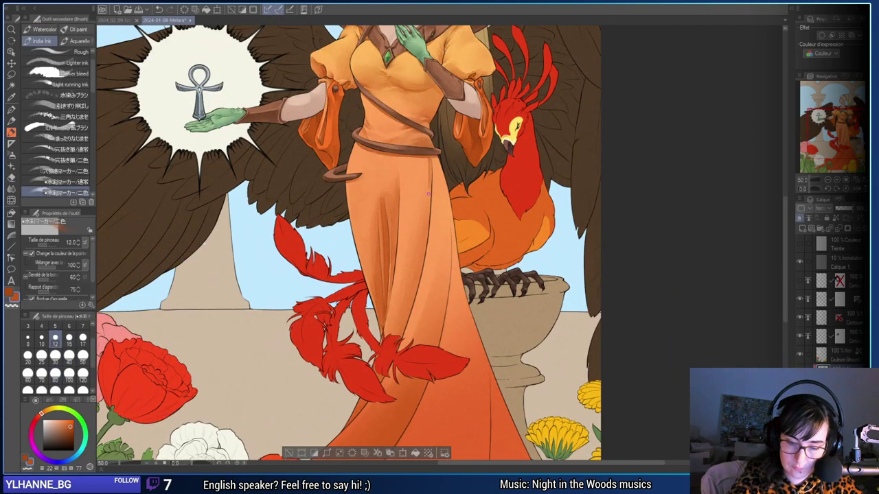
key(ctrl+plus)
drag(461, 194, 453, 341)
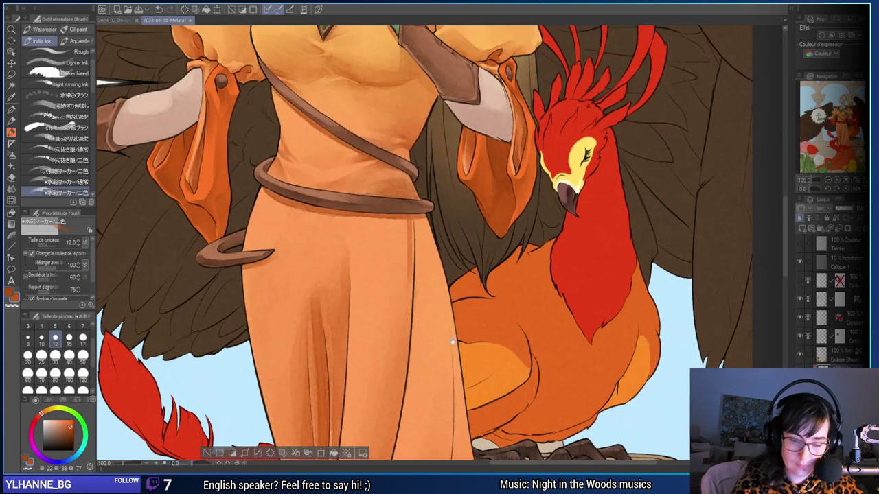
key(ctrl+z)
mouse_move(404, 215)
mouse_down()
mouse_move(411, 239)
mouse_move(406, 225)
mouse_up()
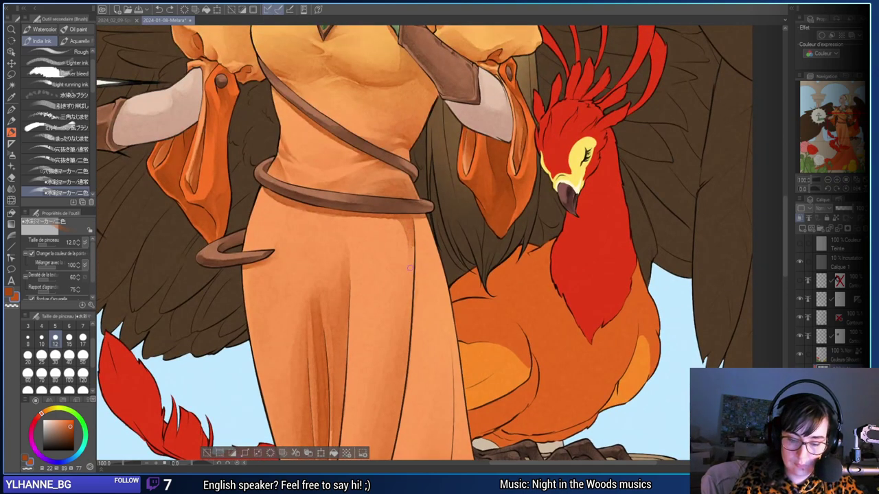
key(ctrl+z)
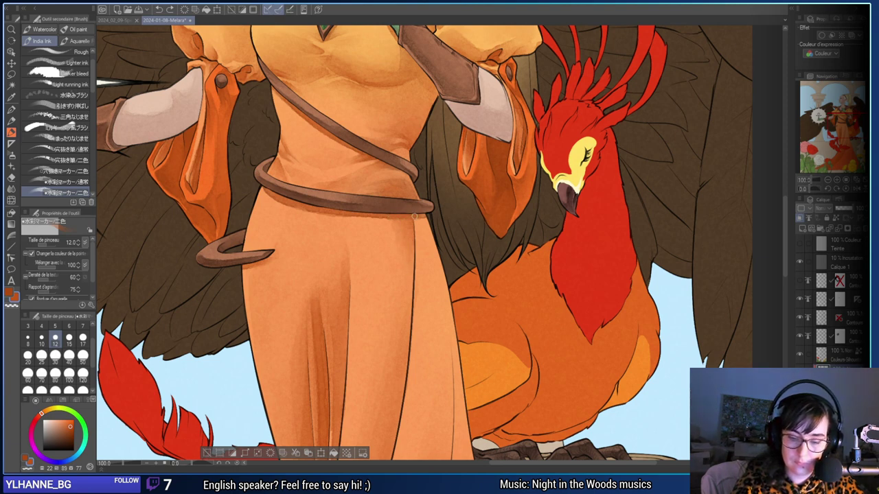
drag(414, 217, 415, 219)
Paint soft vertical creases below the belt with brush size 12 and clean the neighbouring fold line's edge with eraser size 40.
drag(494, 321, 589, 234)
drag(596, 281, 558, 330)
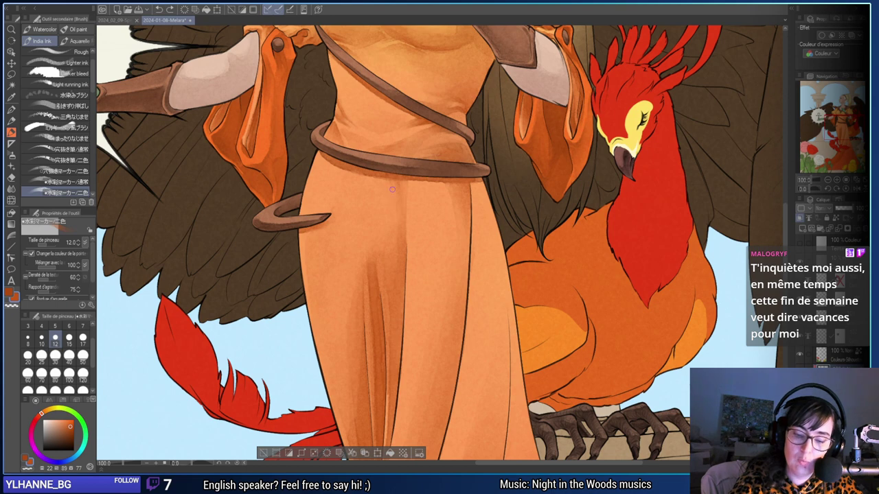
drag(412, 282, 428, 289)
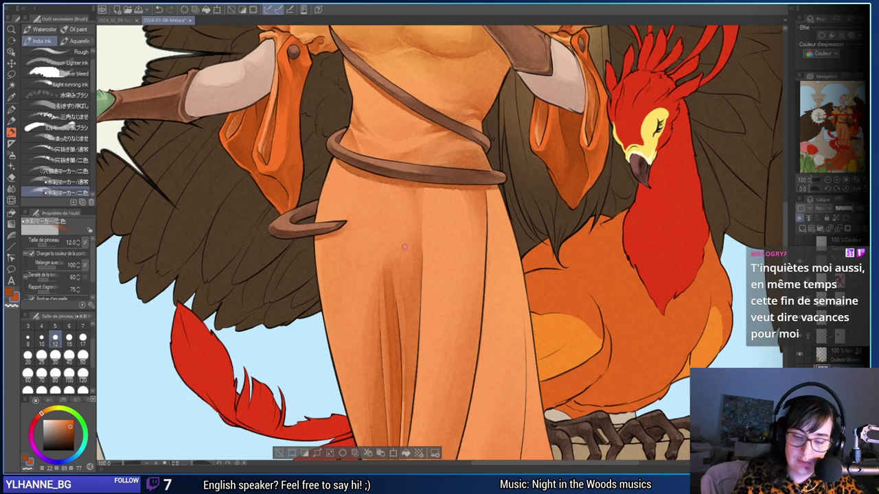
drag(381, 186, 382, 210)
key(ctrl+z)
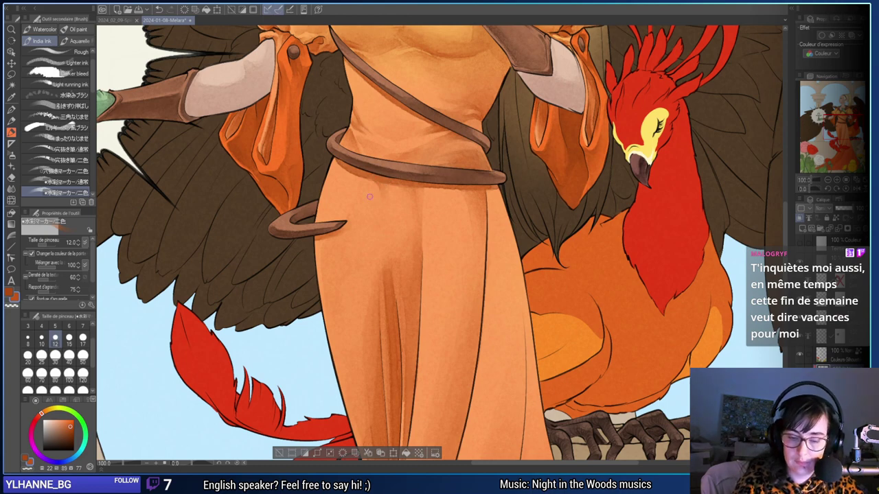
scroll(526, 226, down, 3)
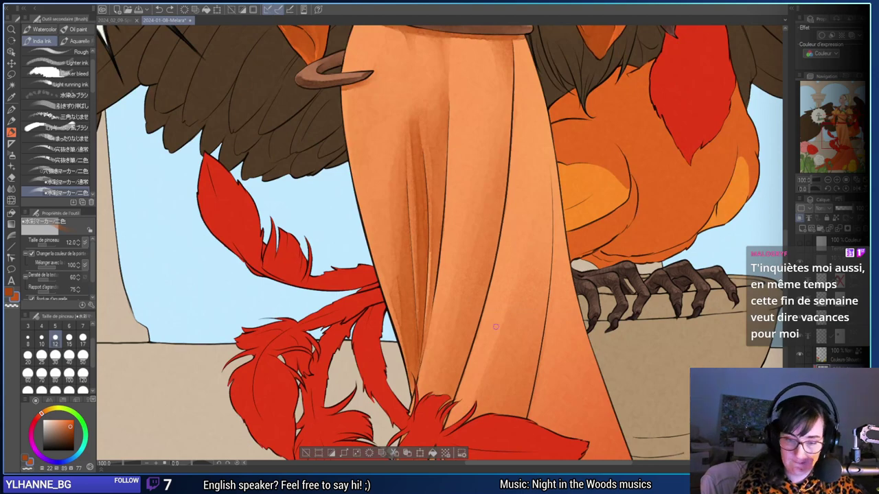
scroll(422, 231, up, 3)
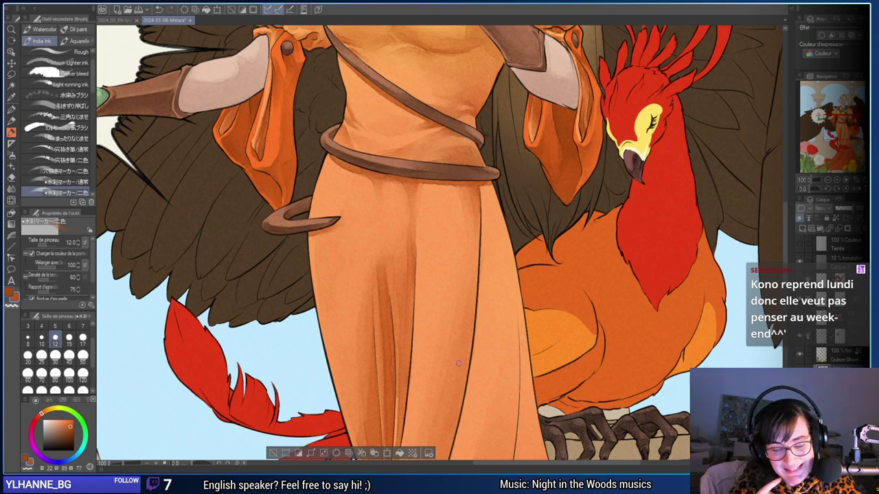
drag(574, 386, 540, 330)
key(e)
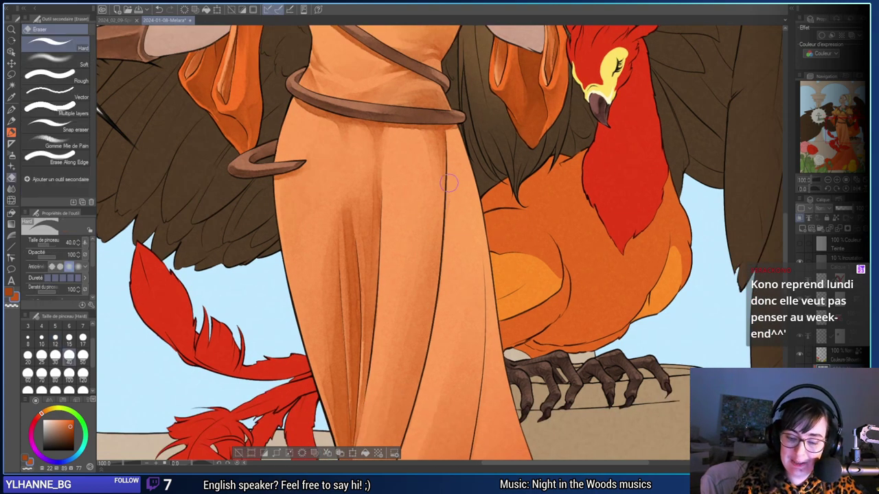
Add a narrow shadow along the thin outer fold line beside the bird with brush size 12.
key(b)
mouse_move(612, 323)
mouse_down()
mouse_move(575, 310)
mouse_move(465, 141)
mouse_up()
drag(426, 285, 467, 351)
drag(420, 291, 458, 174)
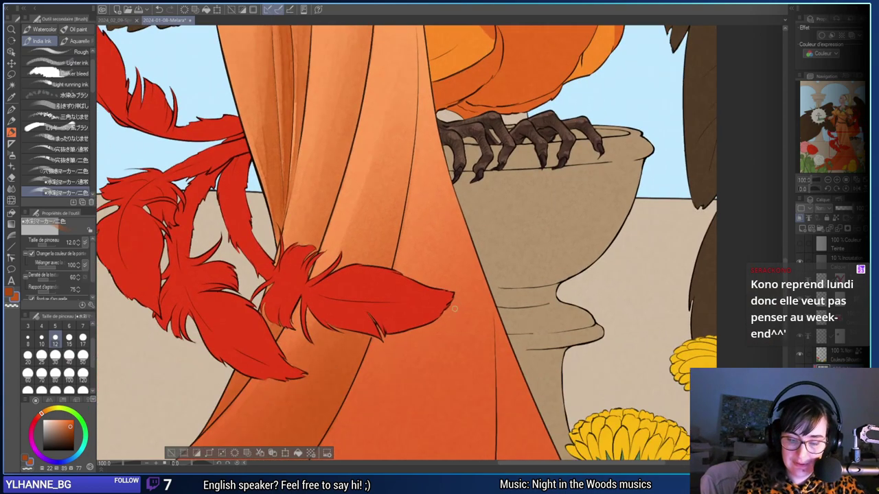
drag(460, 226, 456, 315)
drag(416, 123, 411, 330)
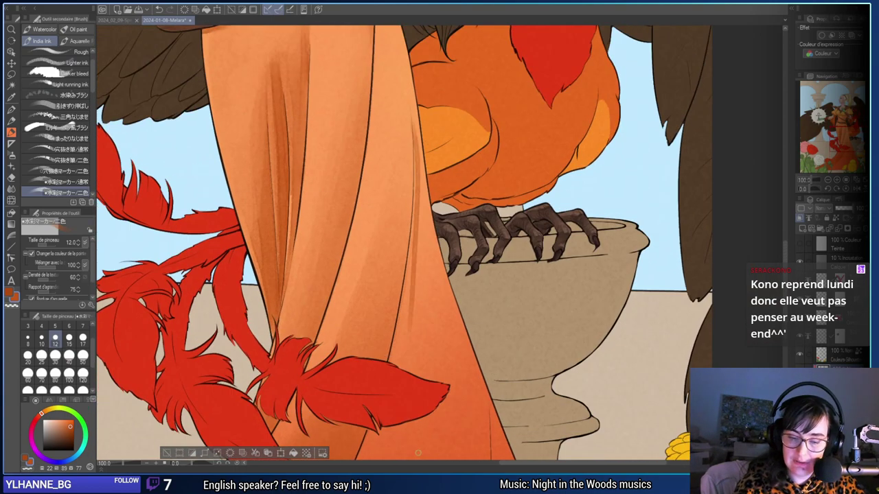
Paint a fold shadow rising from the skirt's hem beside the yellow flowers with brush size 100, and refine it with size 40.
click(827, 180)
drag(569, 377, 595, 261)
drag(585, 319, 561, 395)
drag(512, 263, 512, 130)
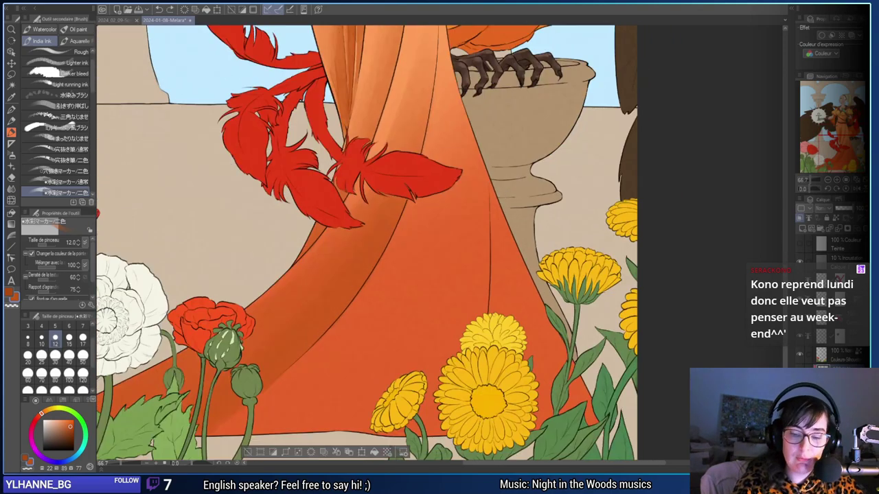
scroll(495, 355, down, 2)
click(55, 356)
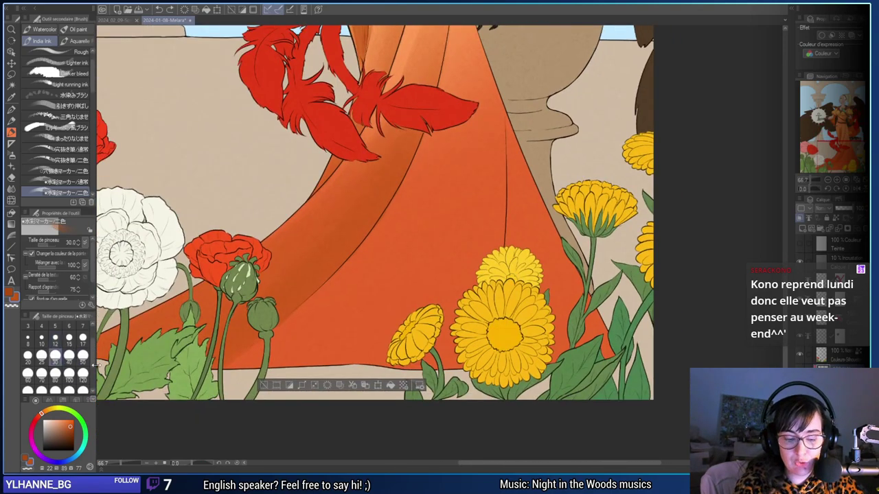
click(83, 356)
click(69, 374)
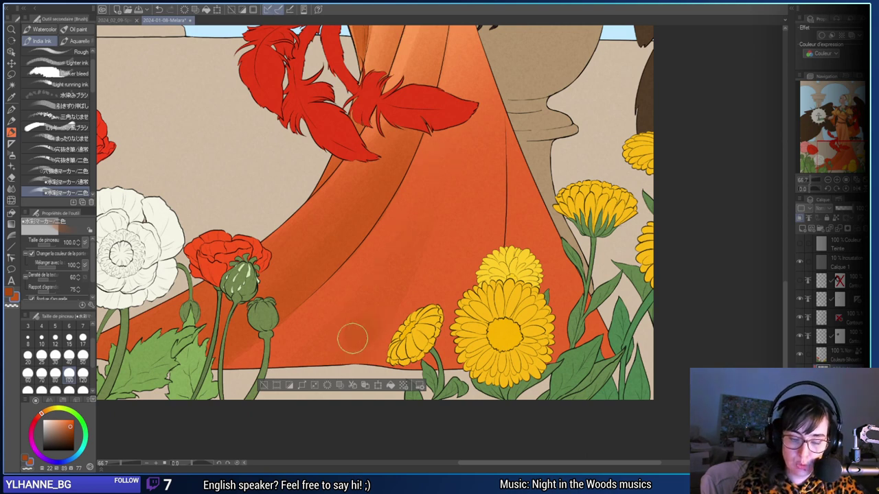
click(82, 338)
click(69, 355)
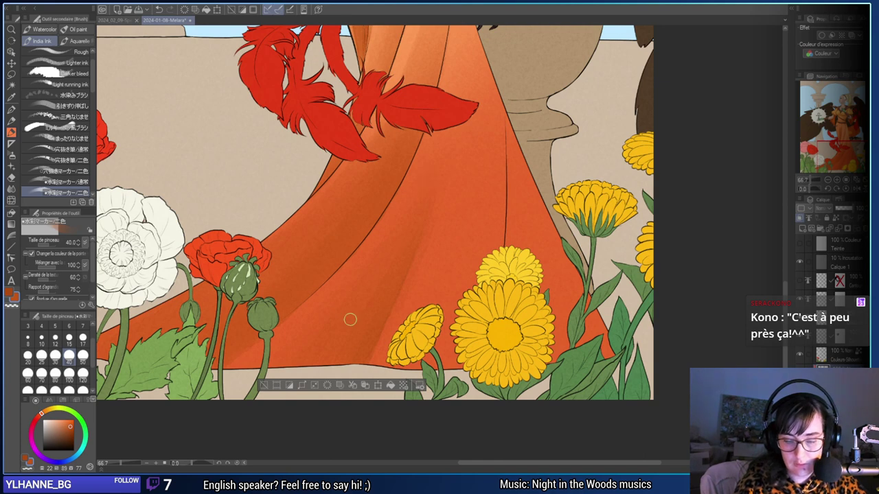
Shade the skirt panel between the thin fold line and the outer edge above the yellow flowers, using brush sizes 80, 40 and 17.
key(e)
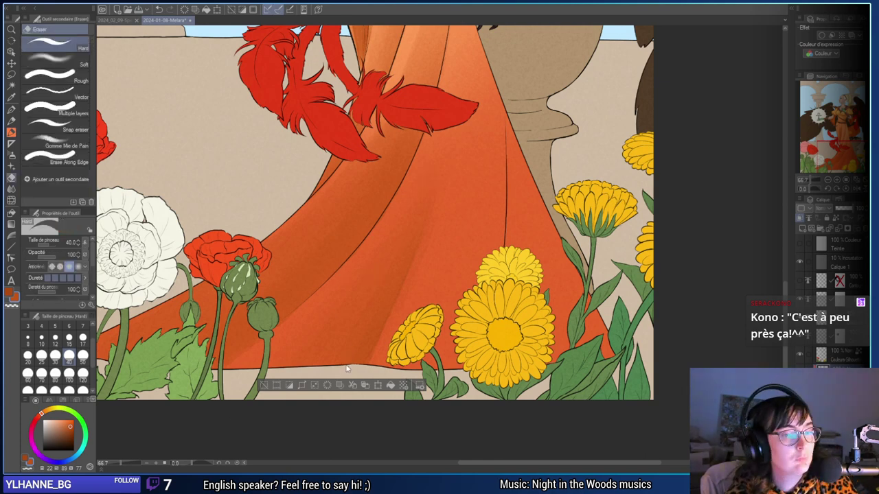
key(b)
drag(597, 282, 519, 307)
drag(476, 333, 508, 324)
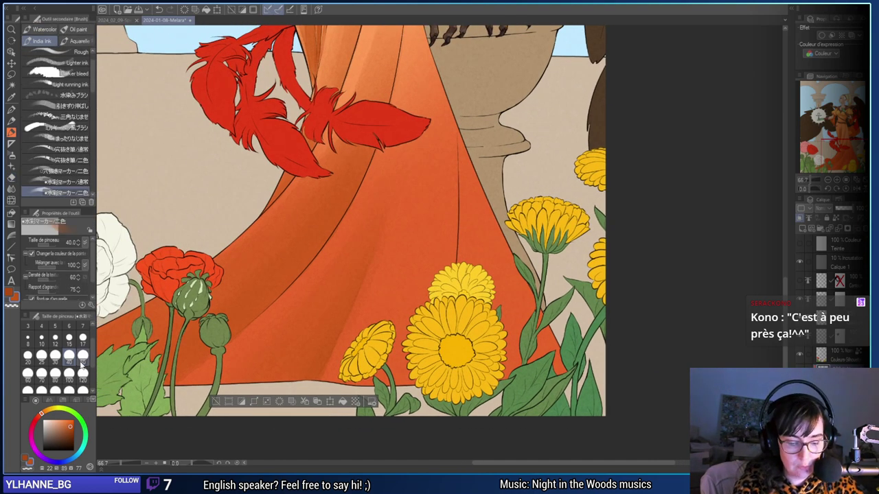
click(55, 373)
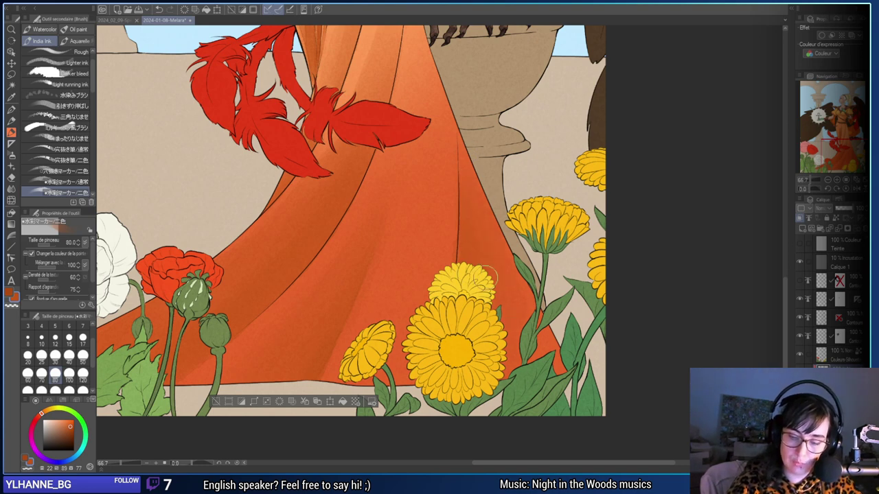
drag(541, 291, 505, 320)
click(69, 355)
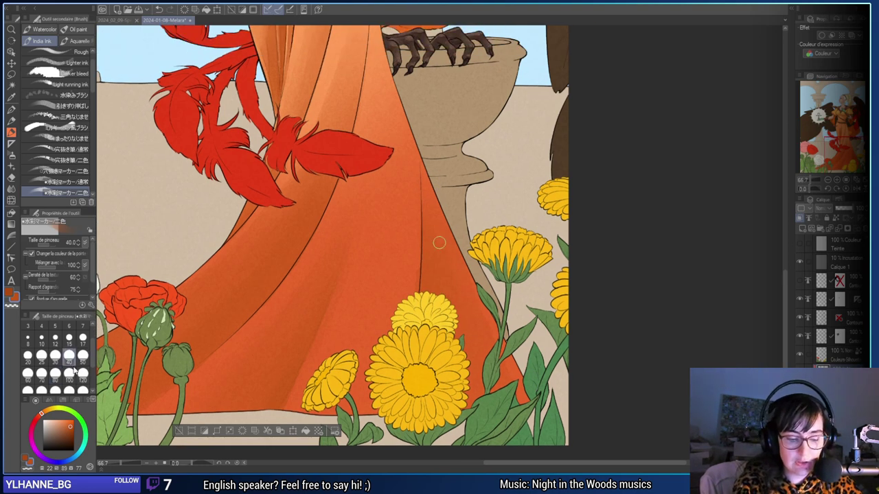
click(82, 337)
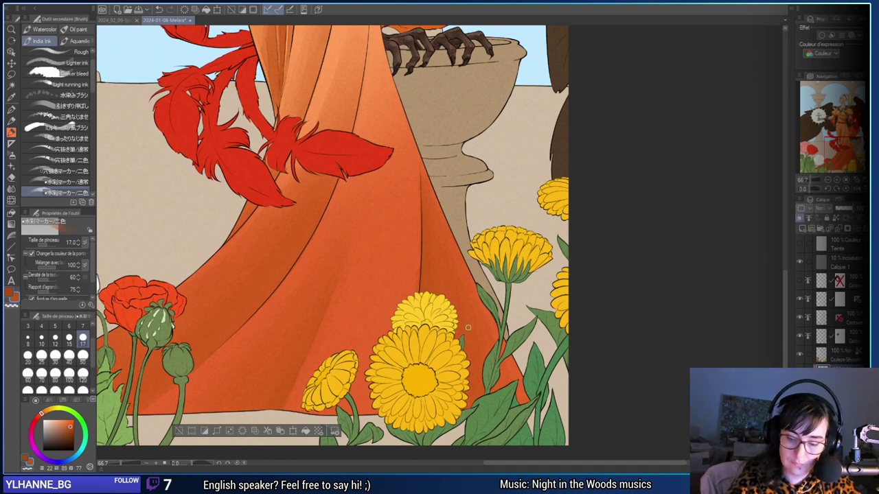
drag(488, 318, 560, 311)
Deepen the lower skirt's soft shading with brush size 100, and clean the edge of the thin outer fold line with eraser size 40.
key(e)
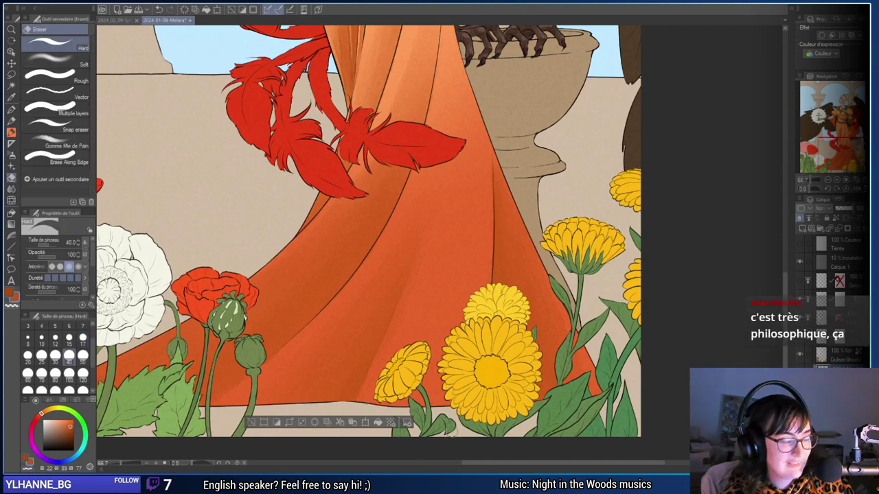
key(b)
click(68, 373)
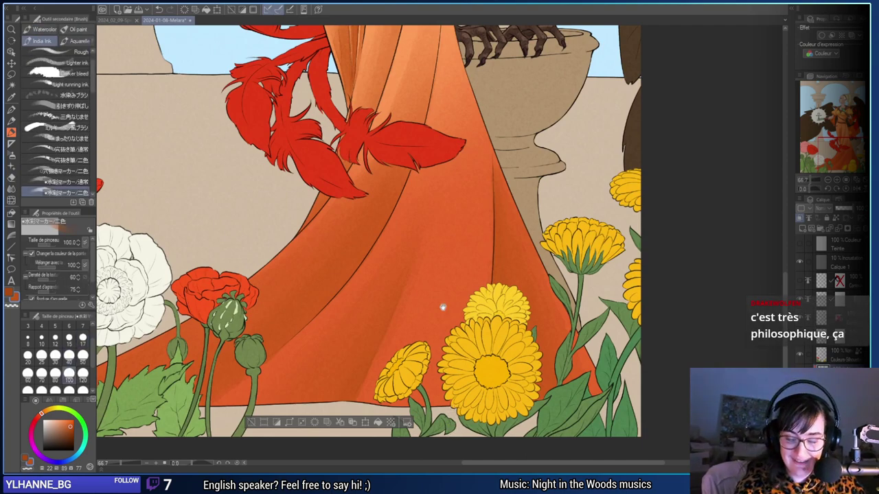
drag(444, 304, 472, 313)
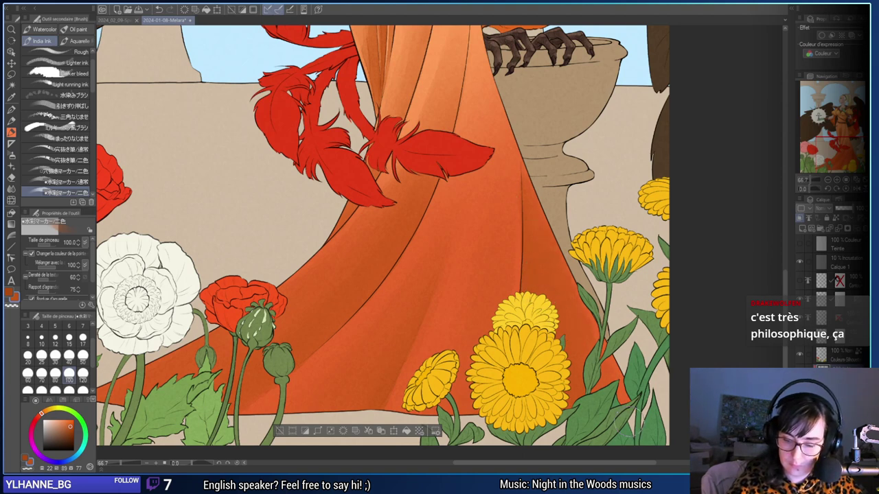
key(e)
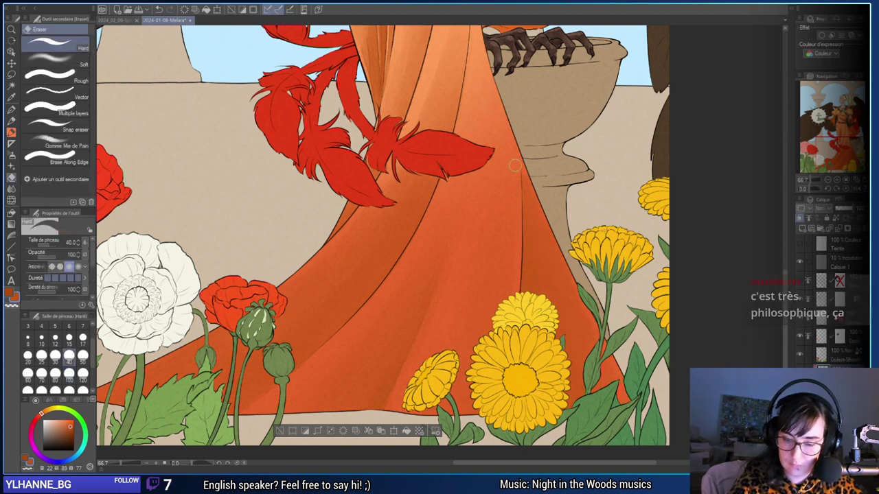
drag(515, 166, 521, 285)
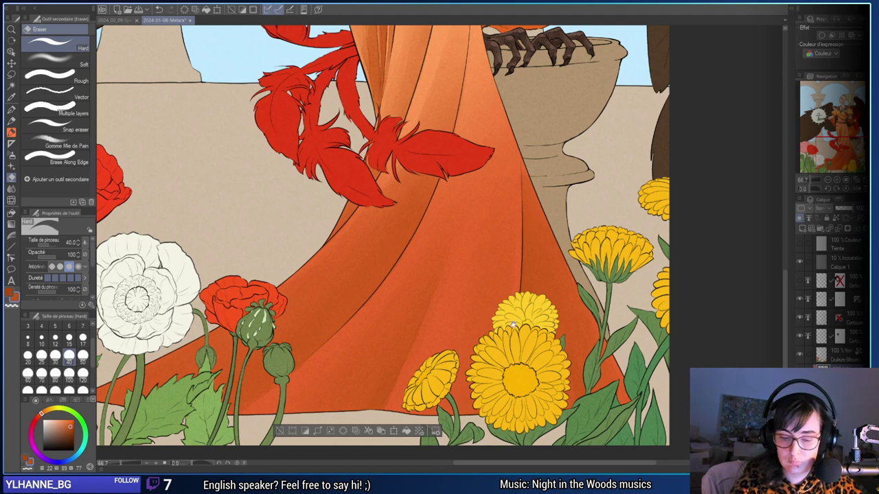
drag(543, 321, 706, 273)
Shade the skirt's outer edge beside the bird with brush size 17, and clean its edge with eraser size 40.
key(b)
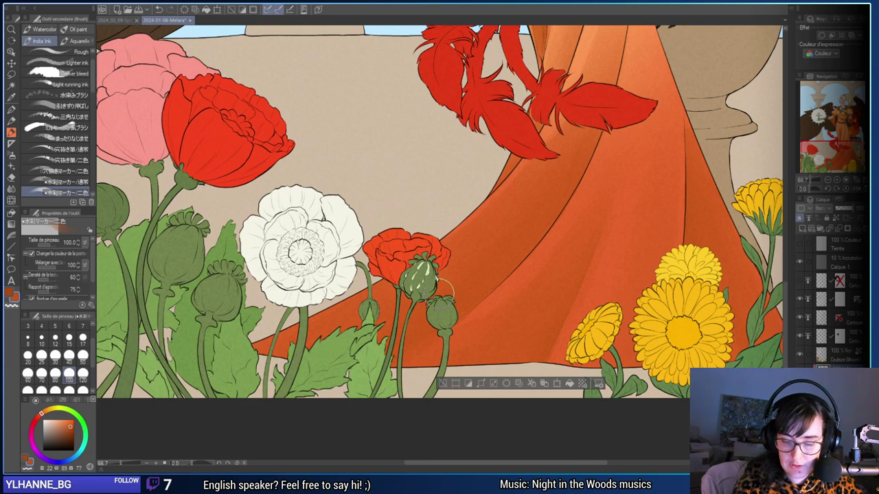
drag(659, 261, 642, 306)
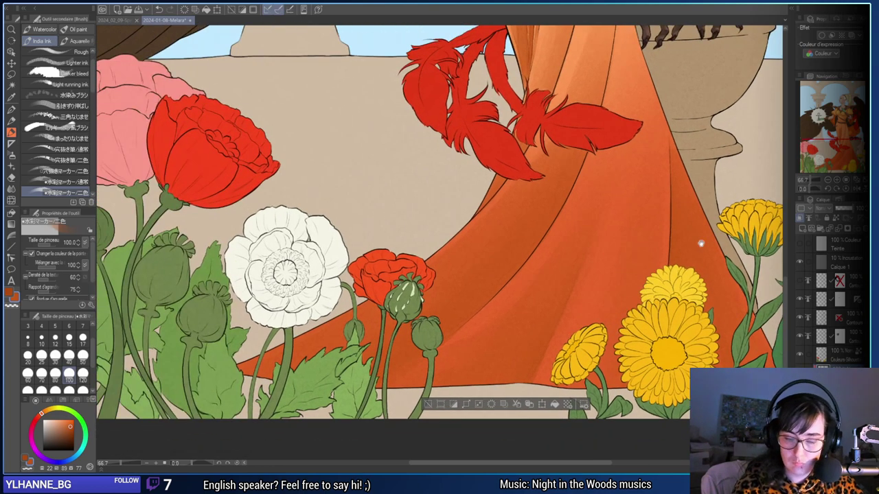
drag(701, 243, 632, 344)
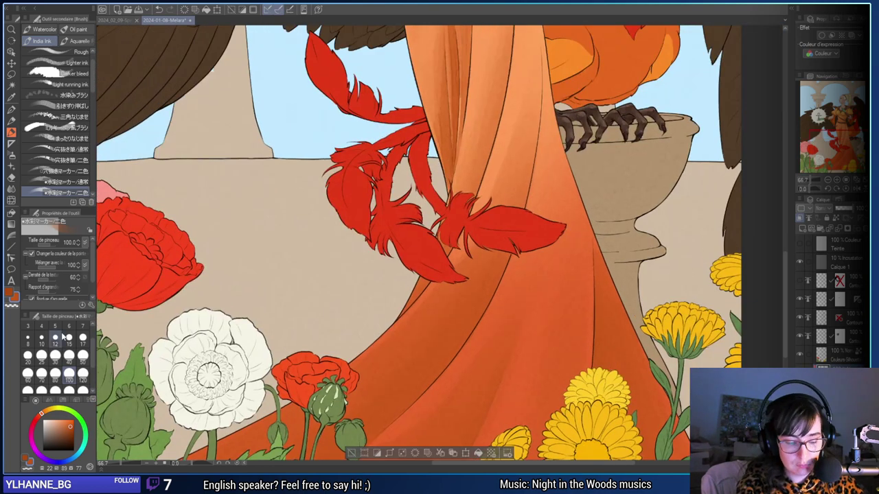
scroll(434, 241, down, 1)
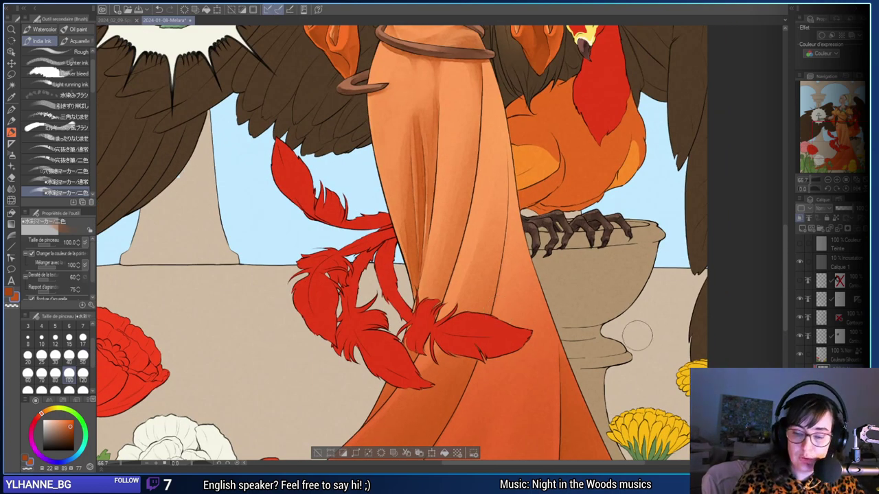
click(83, 338)
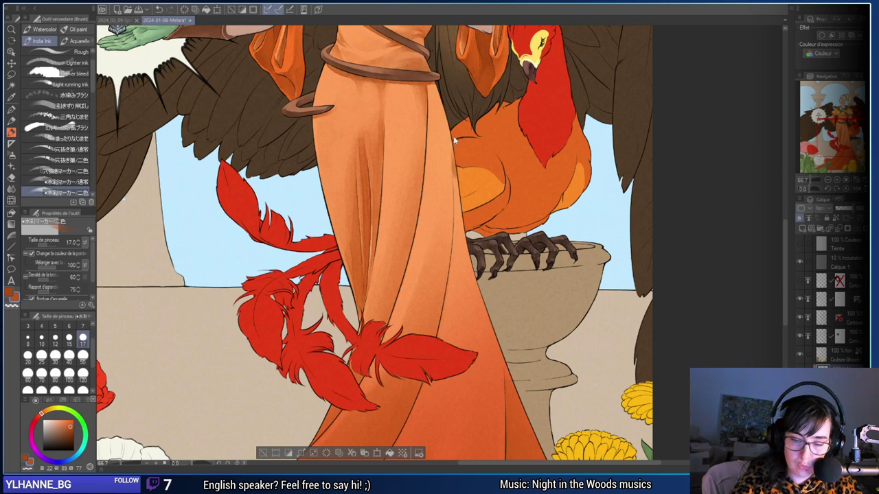
key(ctrl+z)
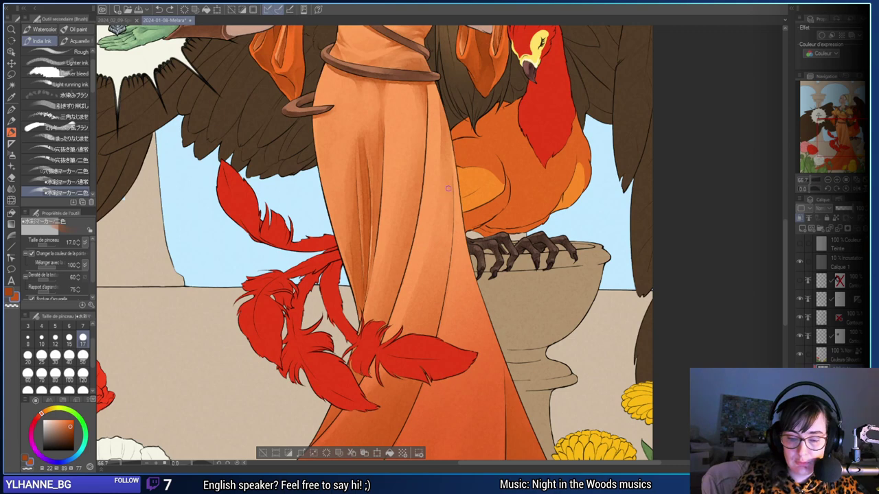
drag(447, 130, 473, 191)
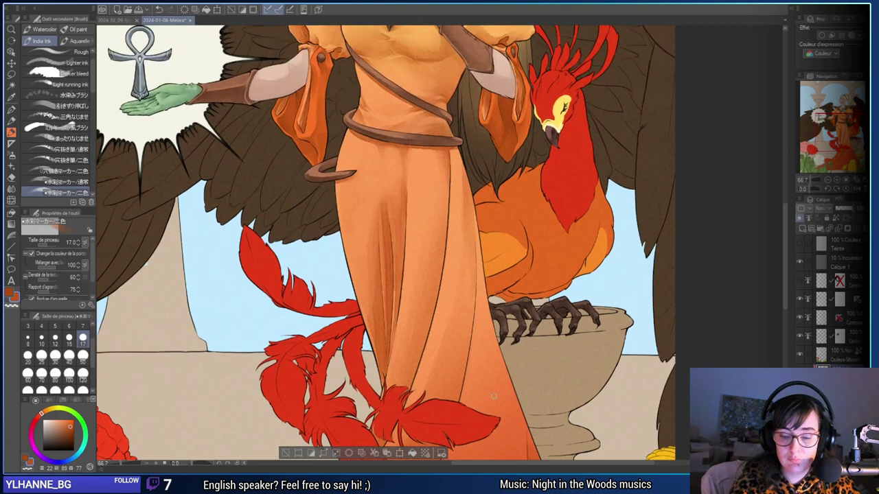
drag(505, 322, 474, 296)
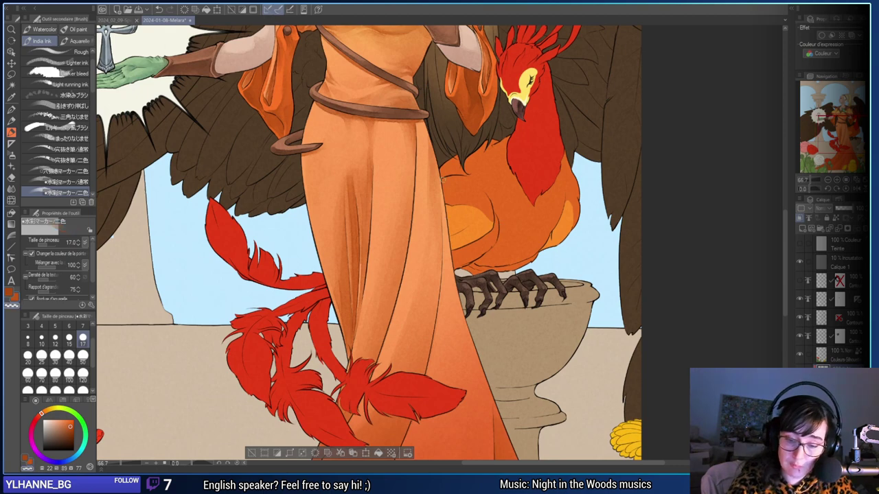
key(e)
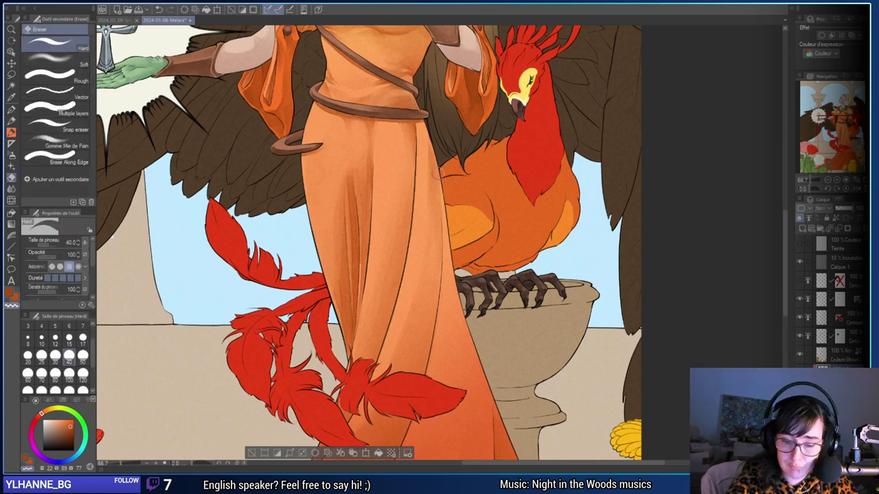
drag(541, 374, 502, 237)
Paint a soft fold shadow on the skirt beside the stone pedestal with brush size 70, and trim its edge with eraser size 40.
key(b)
mouse_move(525, 333)
mouse_down()
mouse_move(486, 308)
mouse_move(495, 253)
mouse_move(516, 285)
mouse_up()
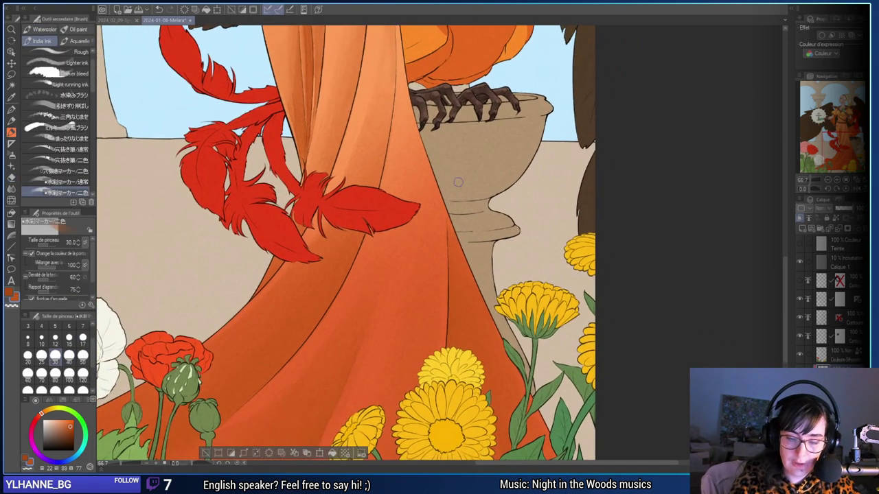
key(ctrl+z)
click(42, 375)
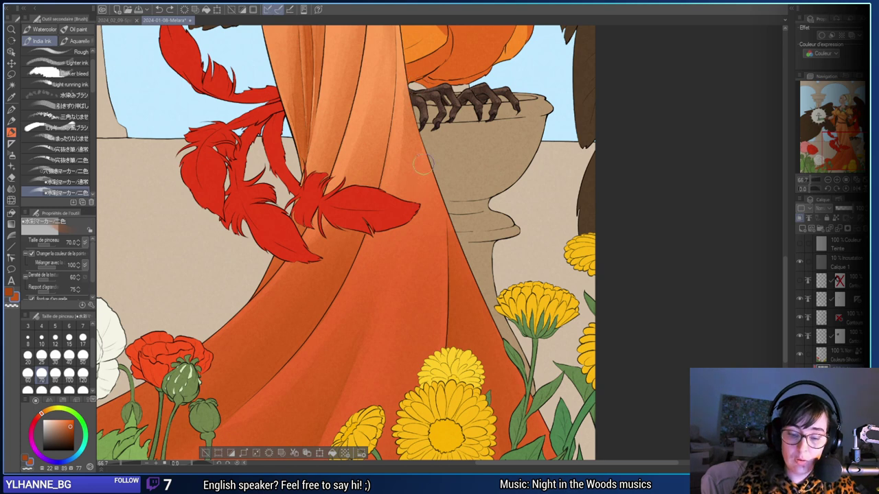
drag(477, 214, 504, 291)
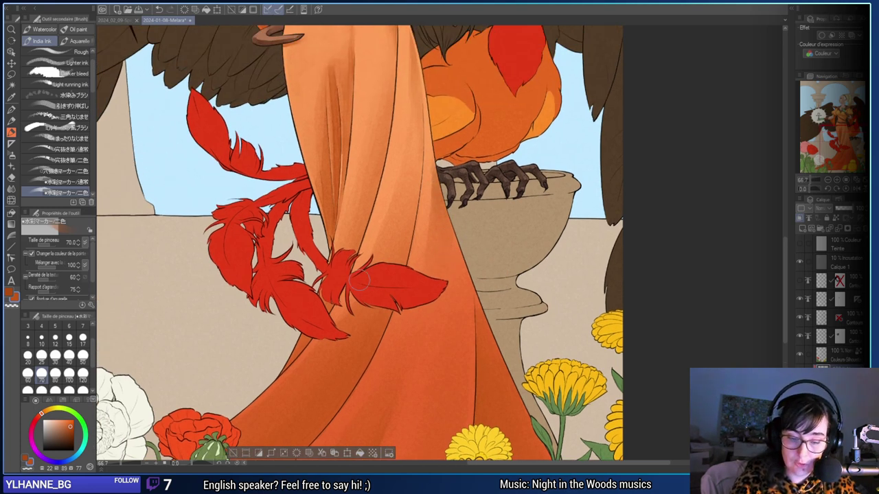
key(e)
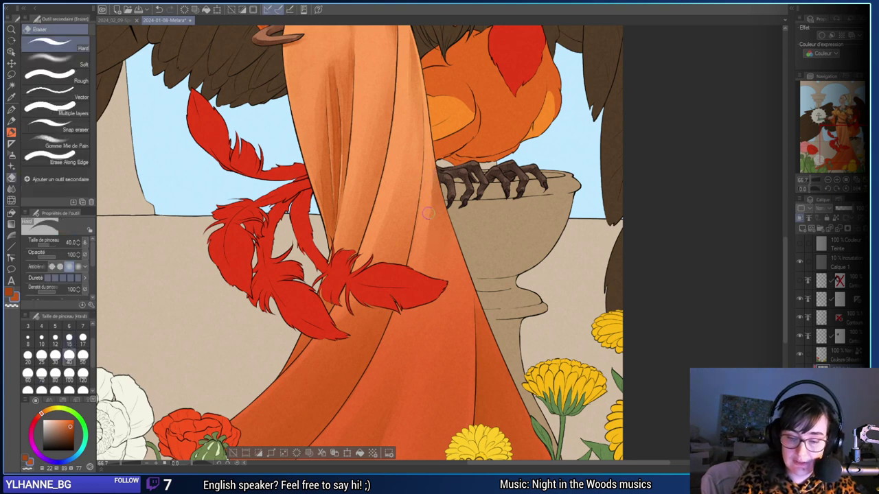
drag(441, 343, 482, 250)
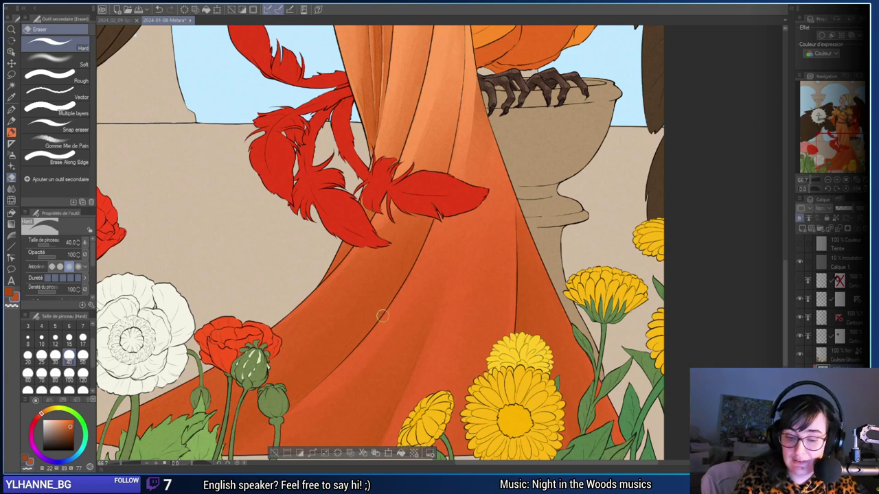
drag(422, 302, 592, 307)
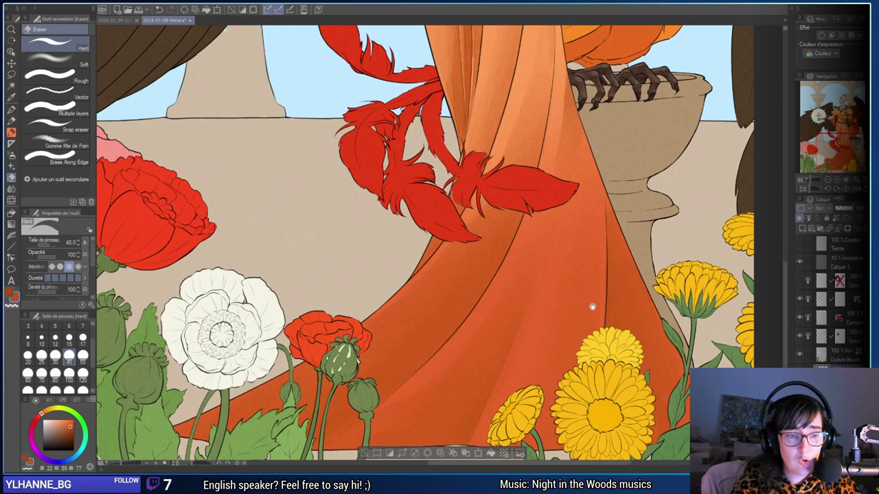
Check the skirt's shading on the whole illustration, and refine the outer folds beside the pedestal with brush sizes 15 and 40.
click(827, 180)
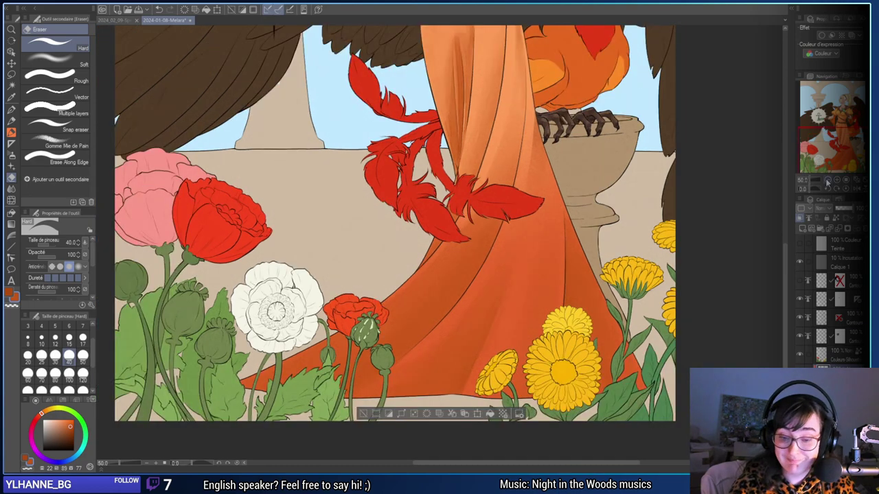
click(827, 180)
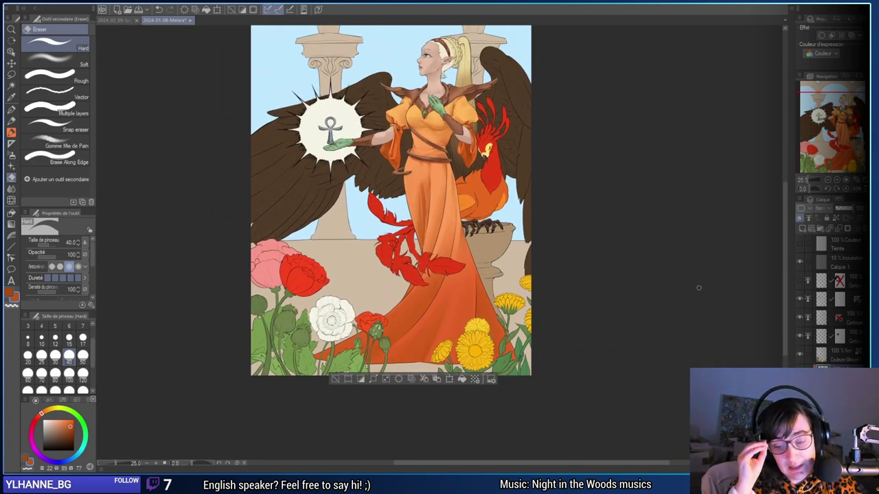
click(837, 180)
click(836, 180)
drag(584, 320, 438, 255)
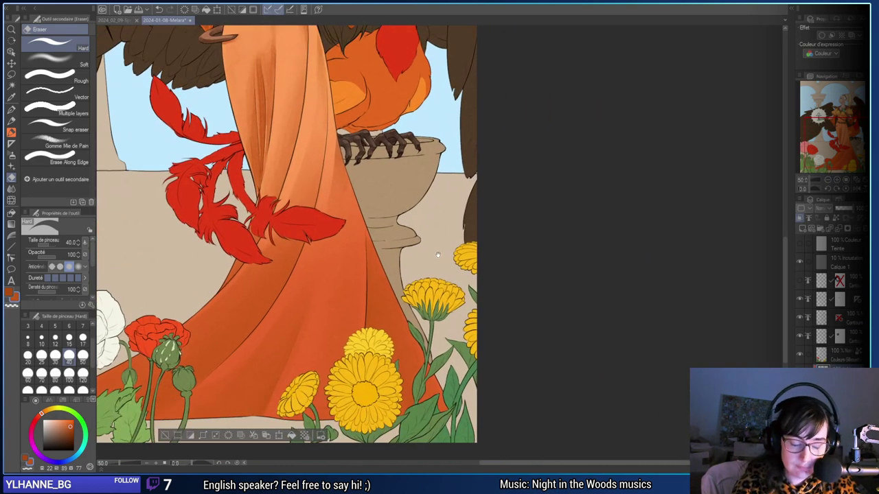
key(b)
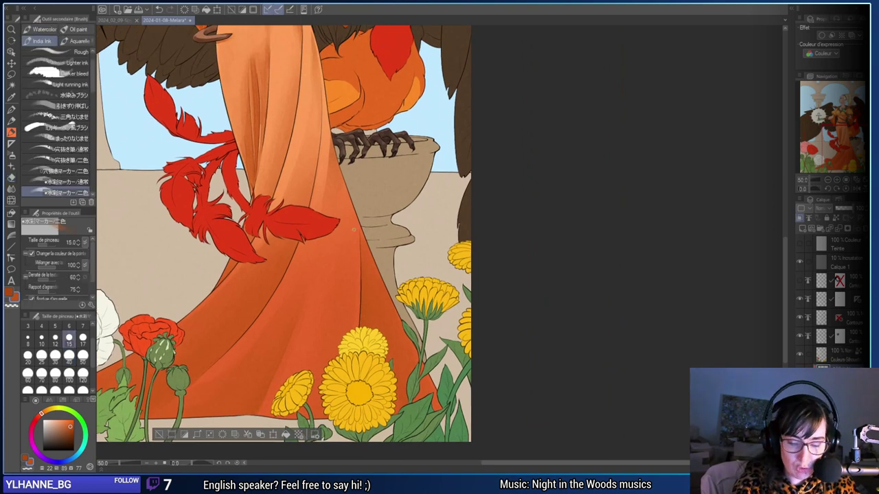
key(bracketright)
key(bracketright)
key(bracketright)
key(bracketright)
key(bracketright)
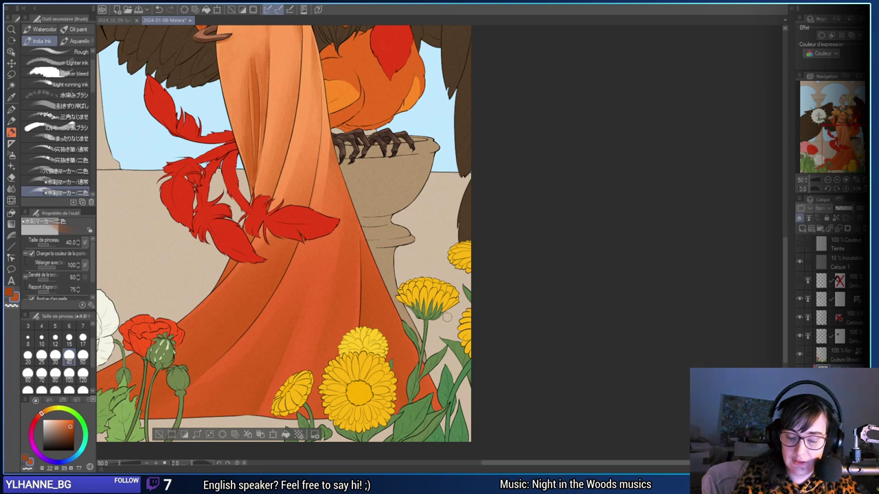
drag(447, 317, 494, 282)
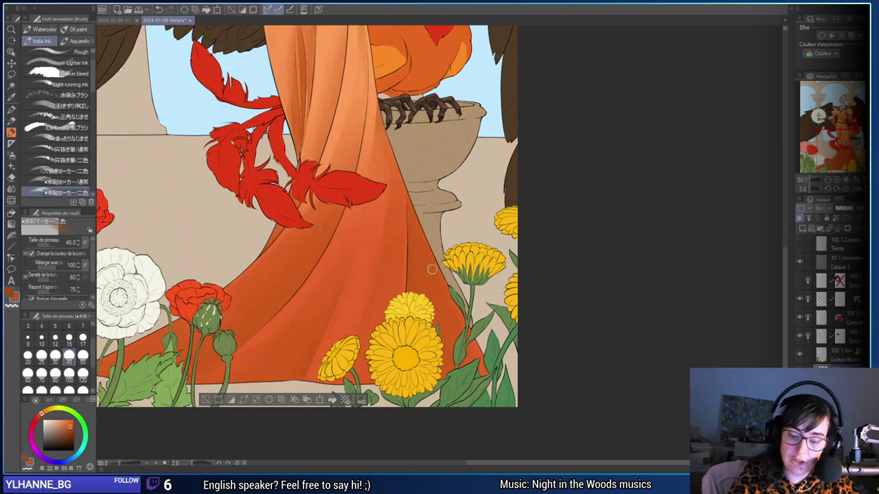
drag(408, 285, 568, 275)
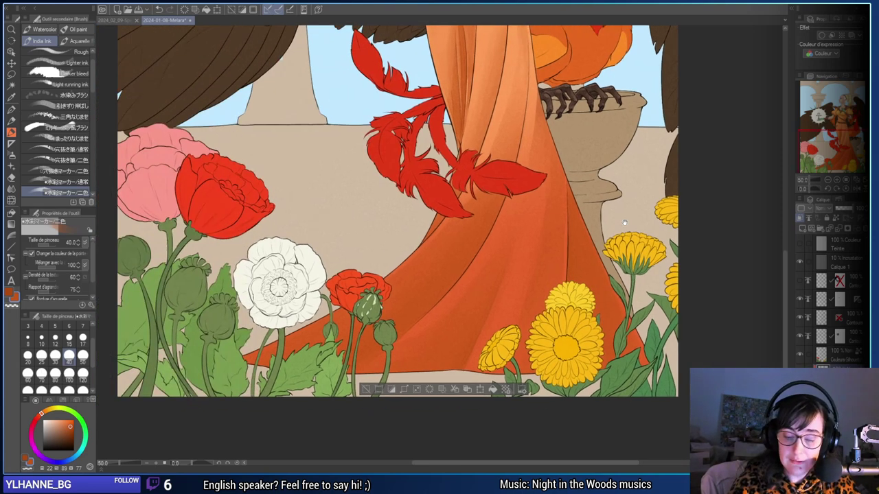
drag(624, 223, 611, 246)
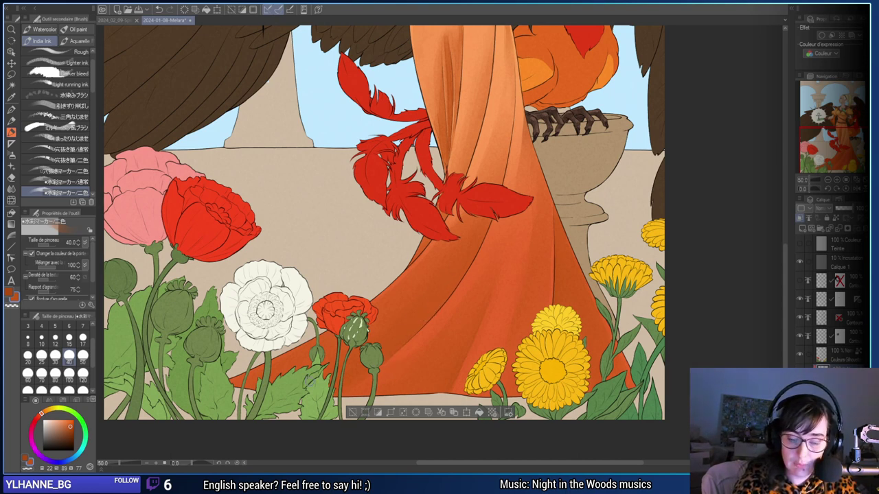
drag(657, 178, 589, 412)
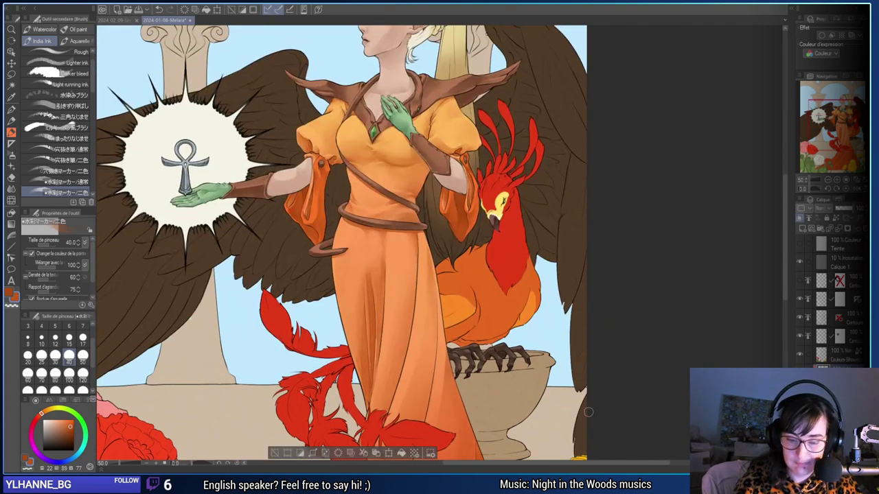
drag(592, 371, 588, 384)
drag(690, 372, 728, 306)
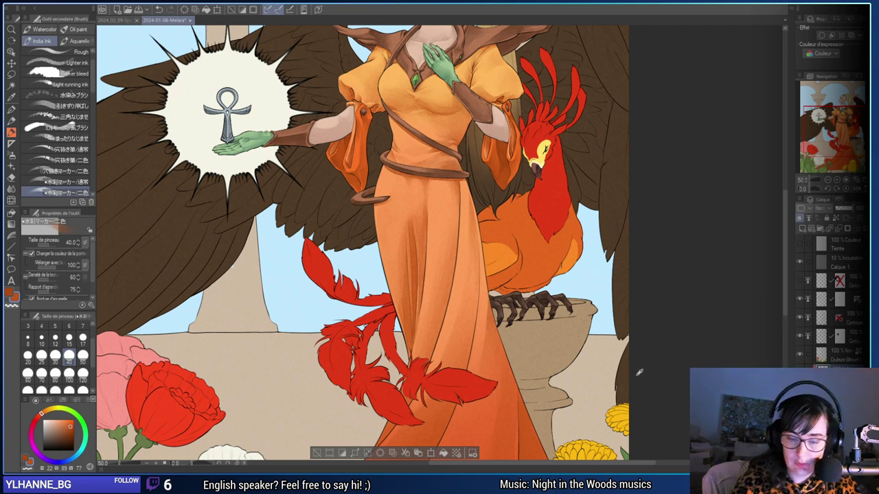
Examine the dress shading from the bodice to the hem, and on the whole illustration.
drag(563, 209, 571, 403)
drag(623, 263, 690, 205)
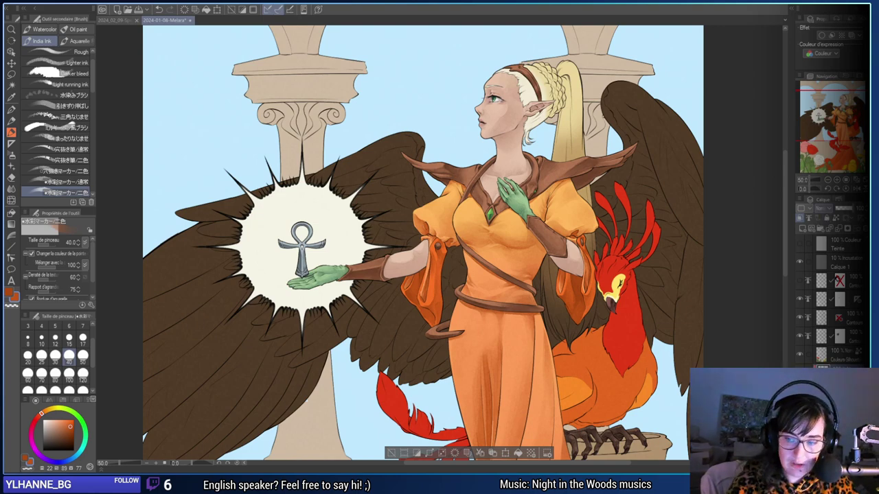
drag(631, 334, 643, 145)
drag(614, 438, 614, 365)
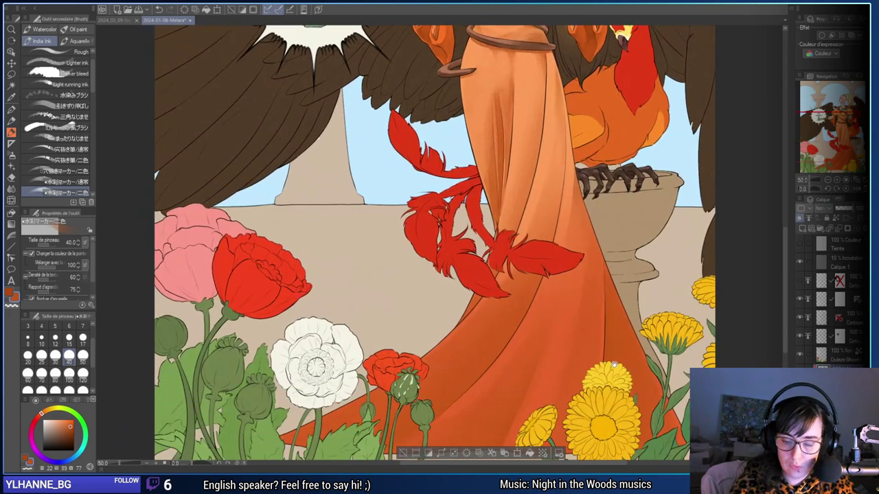
scroll(425, 244, down, 2)
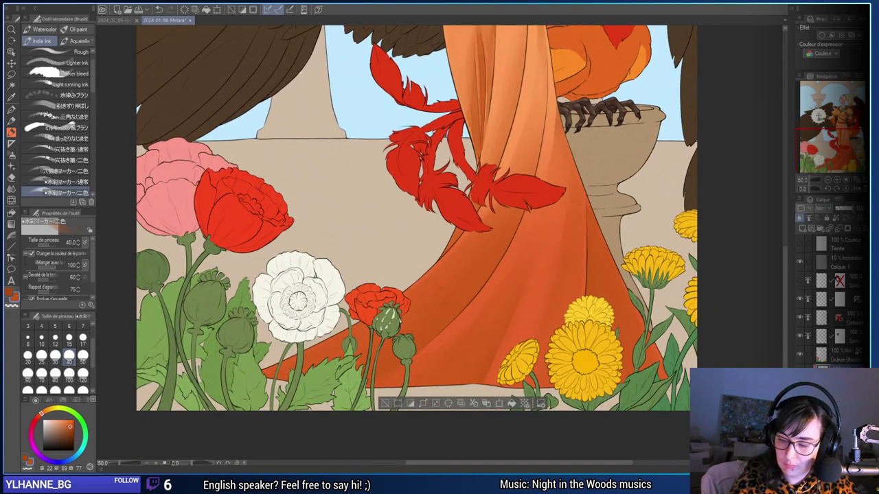
click(829, 180)
click(828, 180)
drag(670, 246, 640, 328)
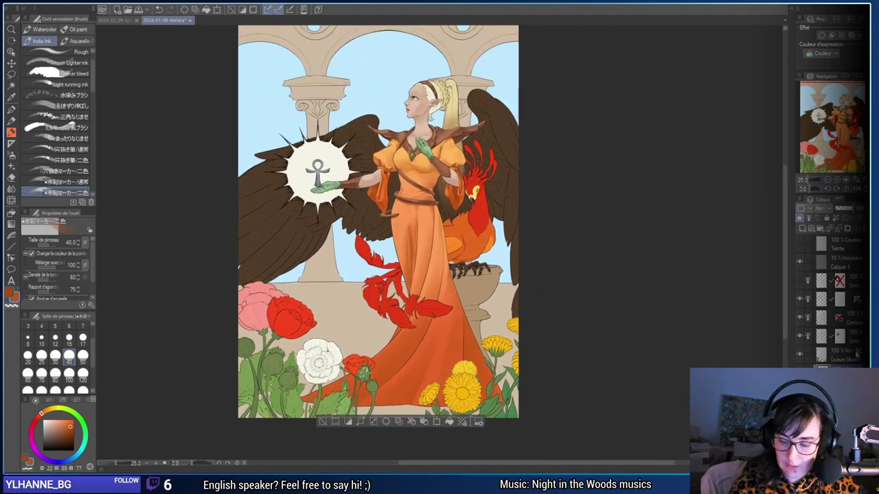
Sample the lower skirt's red-orange, darken it, and try the Soft airbrush at size 200 across the upper skirt.
click(838, 392)
alt+click(406, 386)
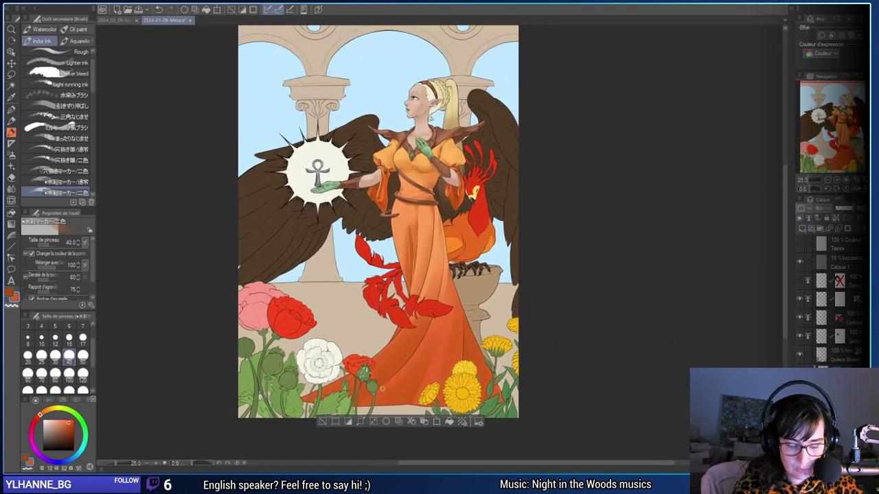
click(71, 433)
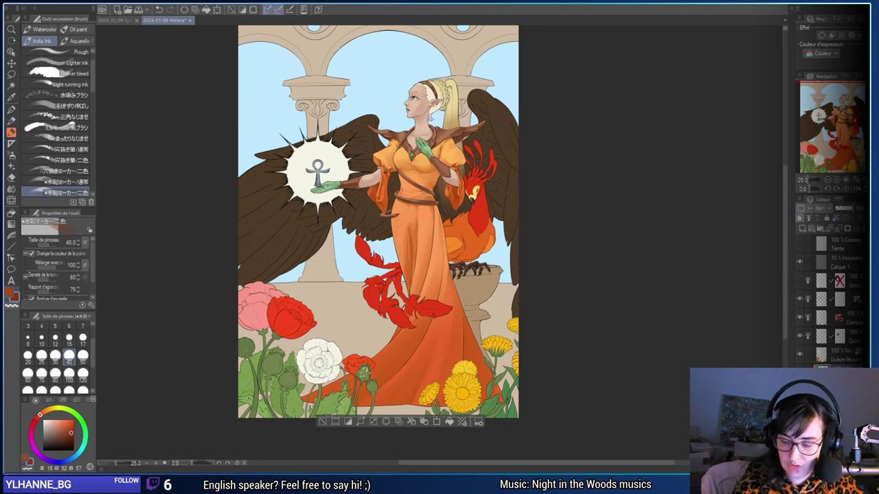
key(b)
scroll(68, 363, down, 1)
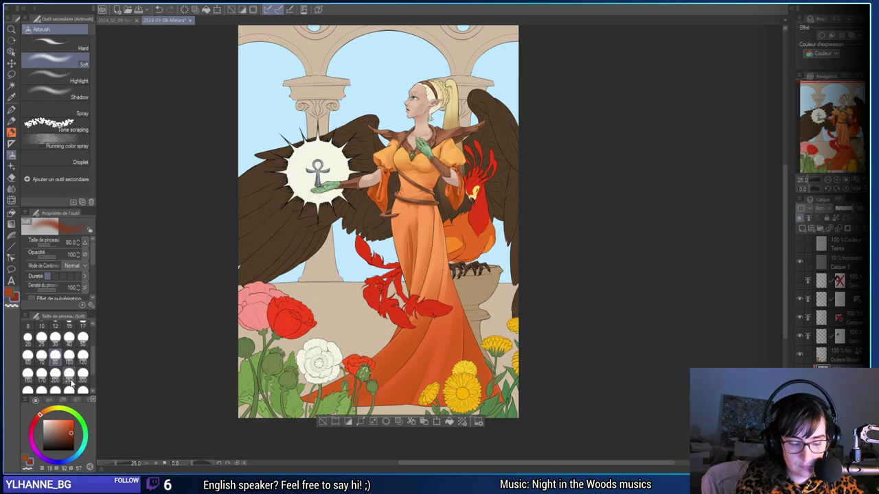
click(54, 374)
drag(418, 234, 440, 260)
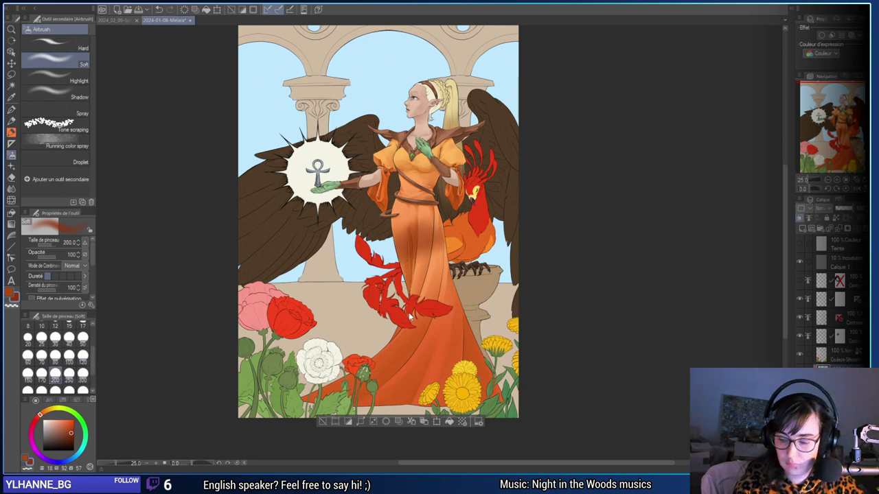
key(ctrl+z)
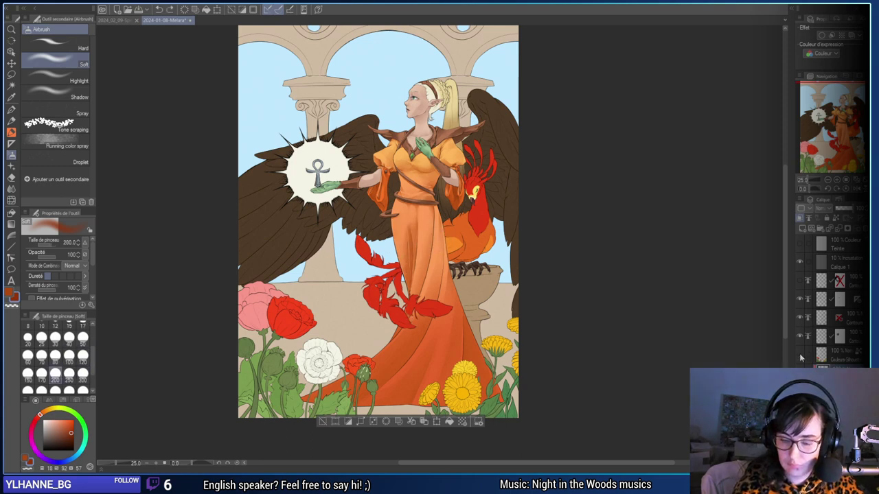
Compare the illustration with the silhouette colour layer hidden and shown, and select that layer.
click(800, 355)
click(800, 355)
click(800, 355)
click(800, 355)
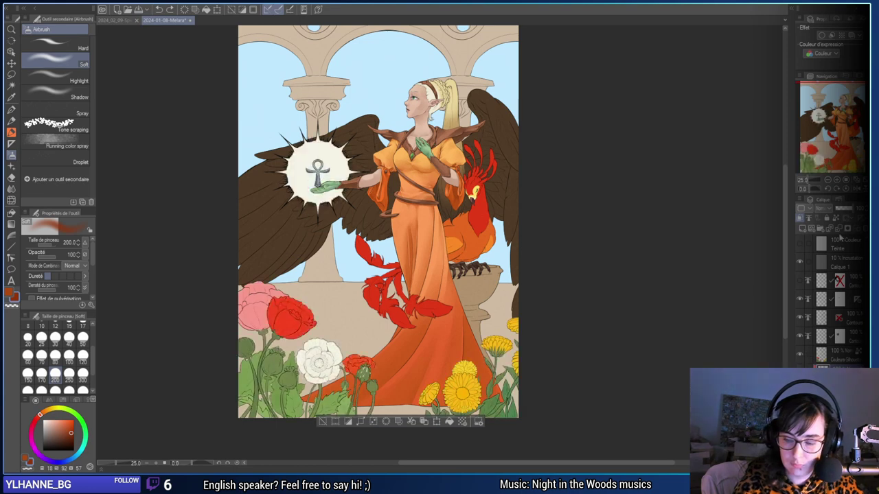
click(845, 352)
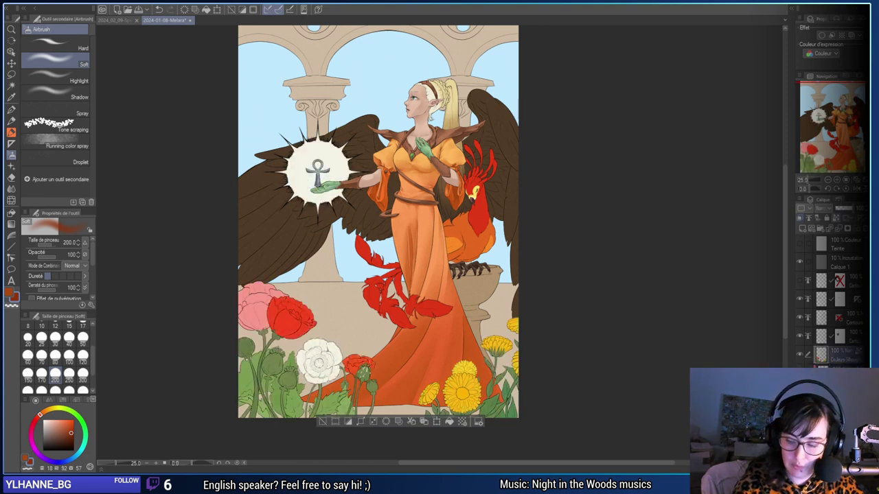
Darken the lower skirt toward the hem with the Soft airbrush at size 700 in a deeper, fully saturated red-orange.
click(69, 391)
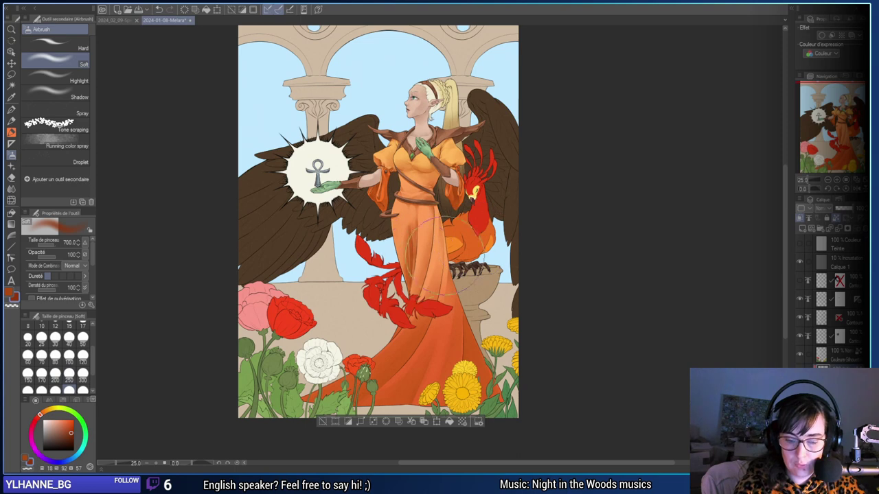
drag(390, 383, 506, 364)
key(ctrl+z)
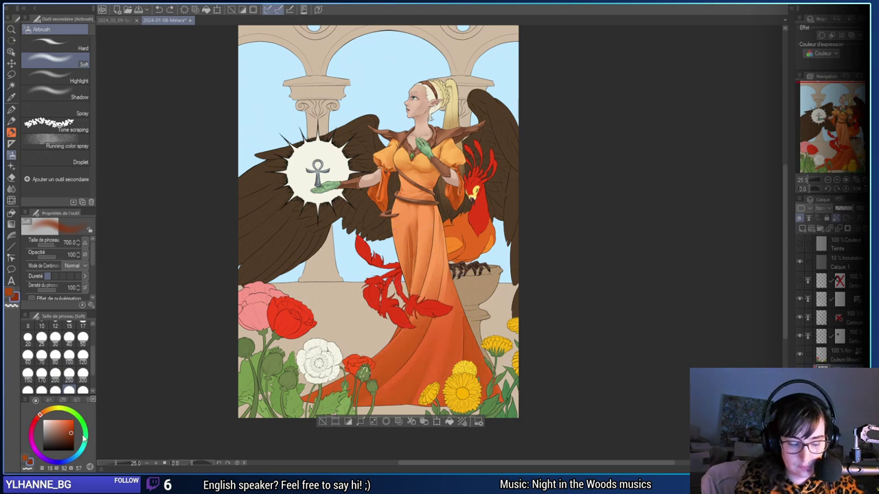
click(73, 434)
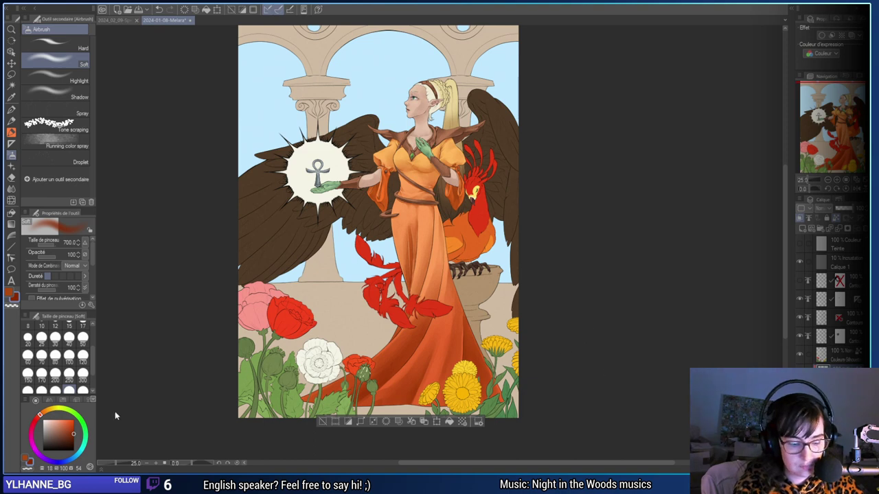
click(75, 431)
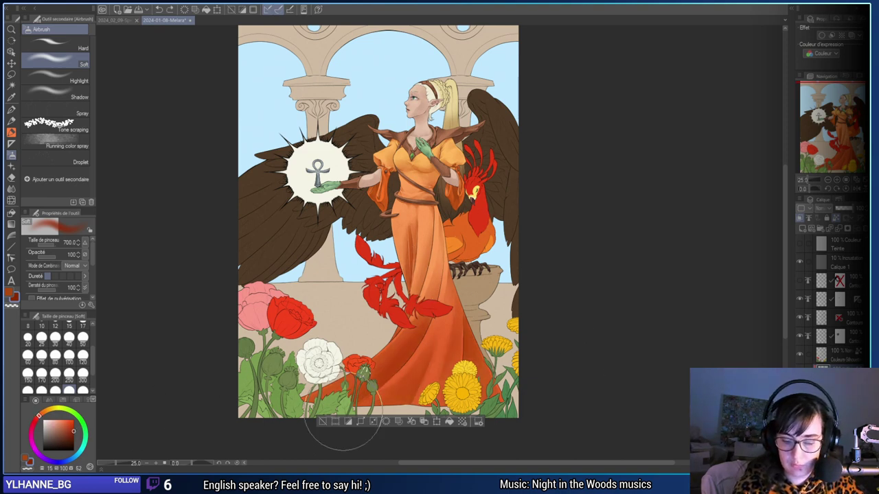
key(ctrl+z)
mouse_move(487, 397)
mouse_down()
mouse_move(432, 366)
mouse_move(419, 339)
mouse_up()
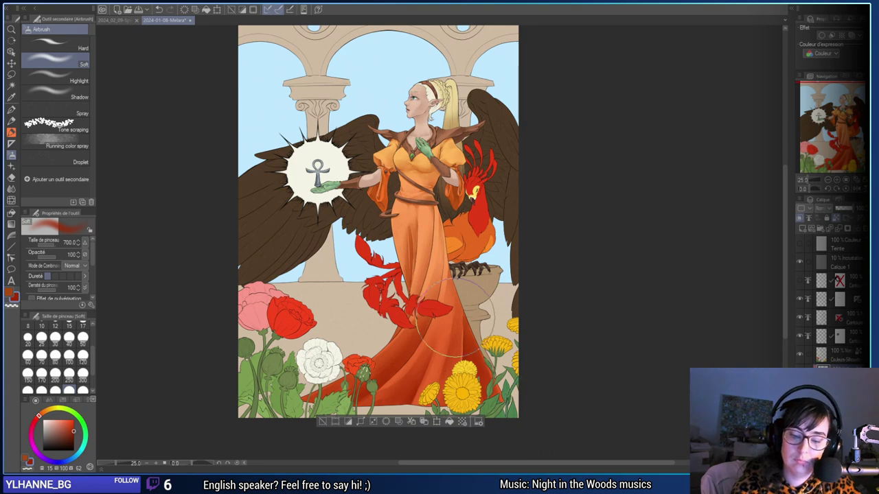
Sample the puffed sleeve's yellow-orange on the upper dress, and shift it to a darker, more saturated tone for the airbrush.
drag(575, 257, 600, 322)
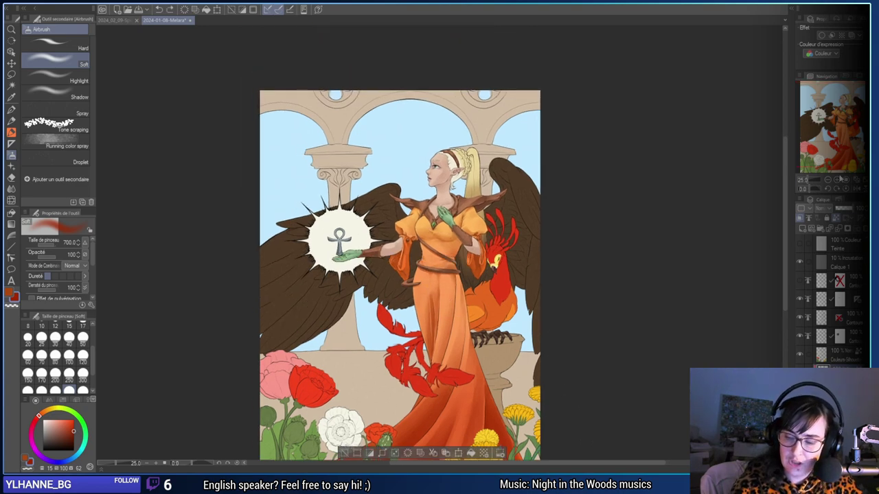
click(838, 180)
click(838, 180)
click(838, 180)
click(842, 180)
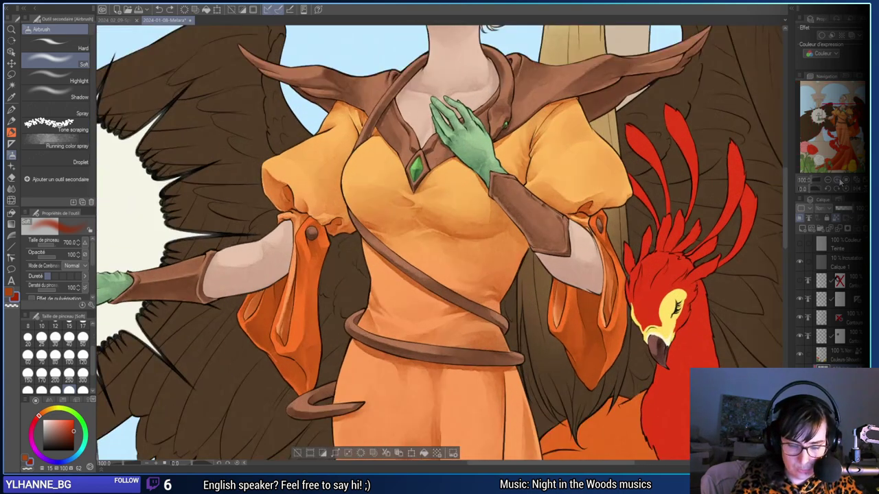
drag(583, 256, 591, 303)
drag(498, 377, 519, 357)
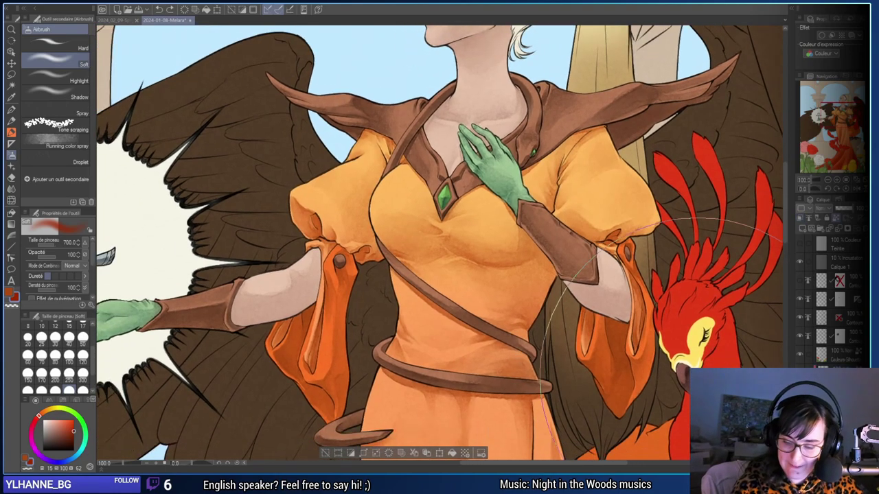
alt+click(338, 224)
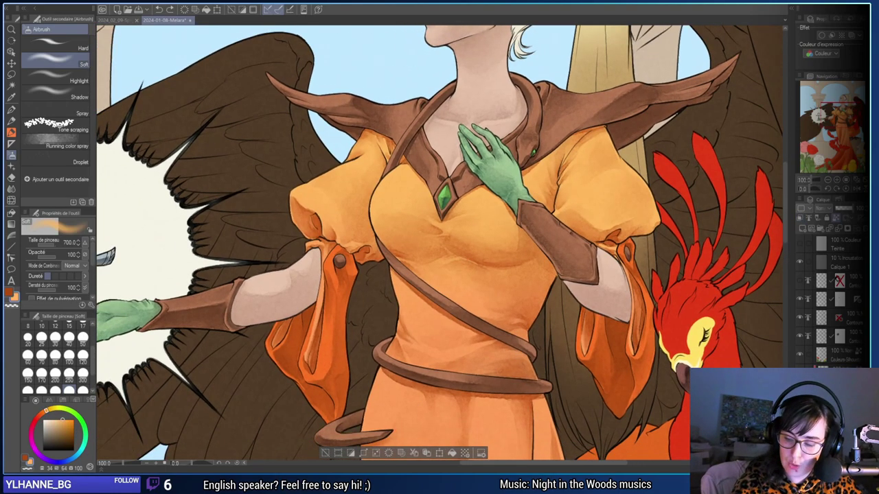
click(73, 428)
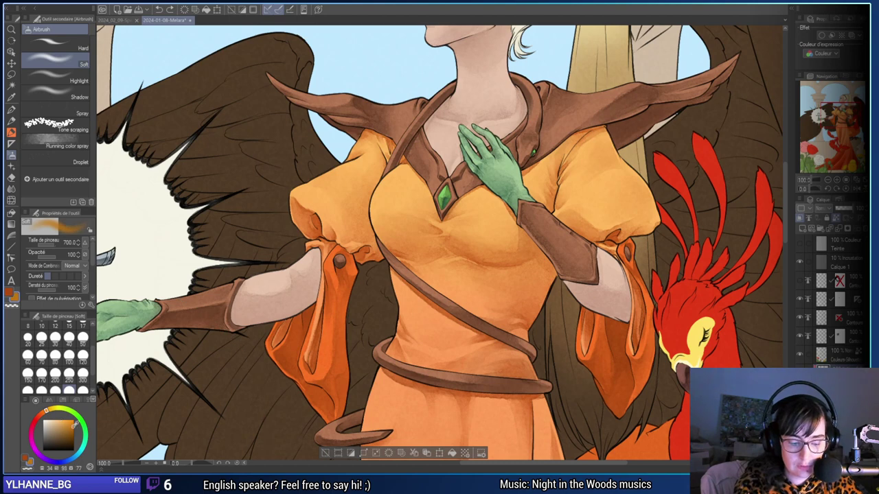
click(74, 426)
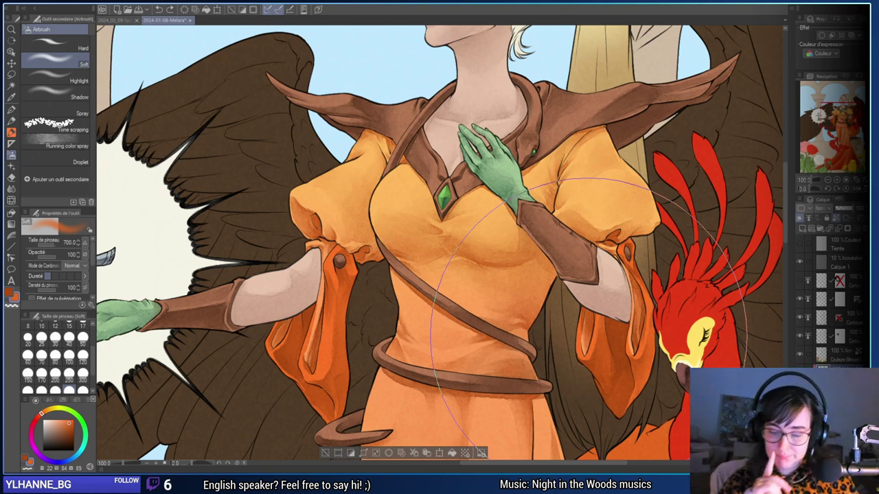
Check the dress in the wider composition, and select the elf's hair area with Auto select.
click(828, 180)
click(828, 180)
drag(687, 328, 680, 289)
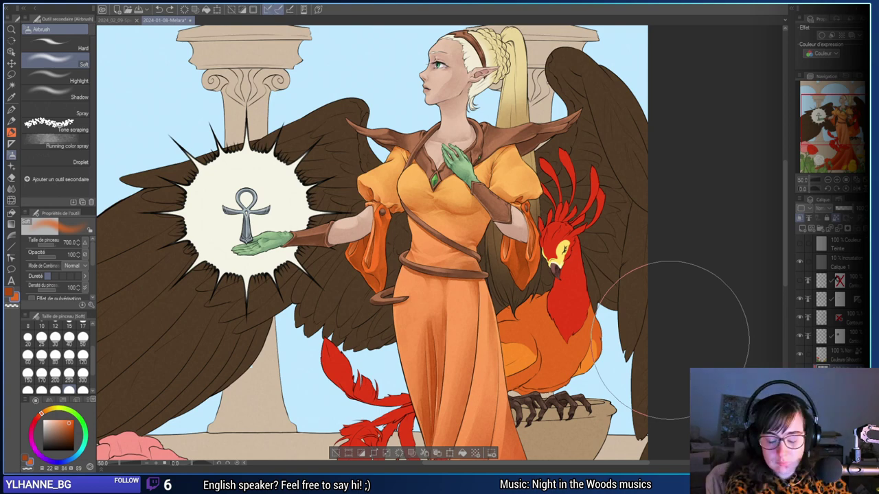
drag(670, 340, 724, 131)
drag(843, 147, 849, 124)
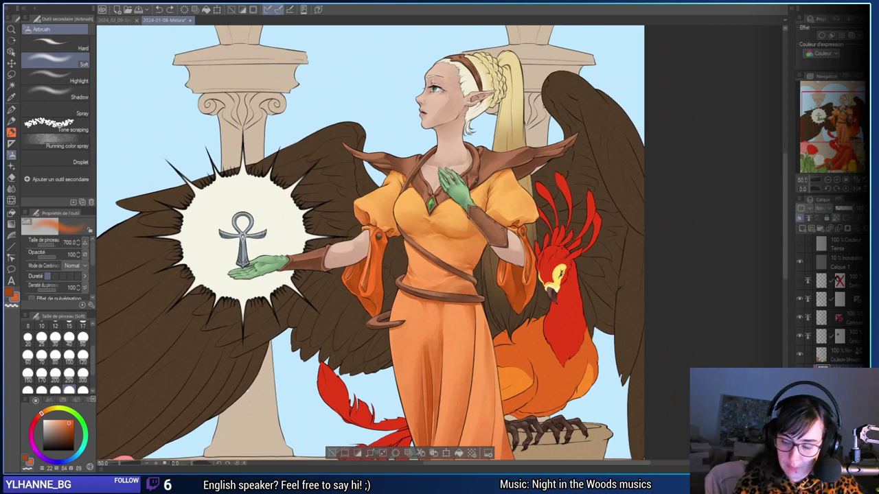
key(w)
click(541, 178)
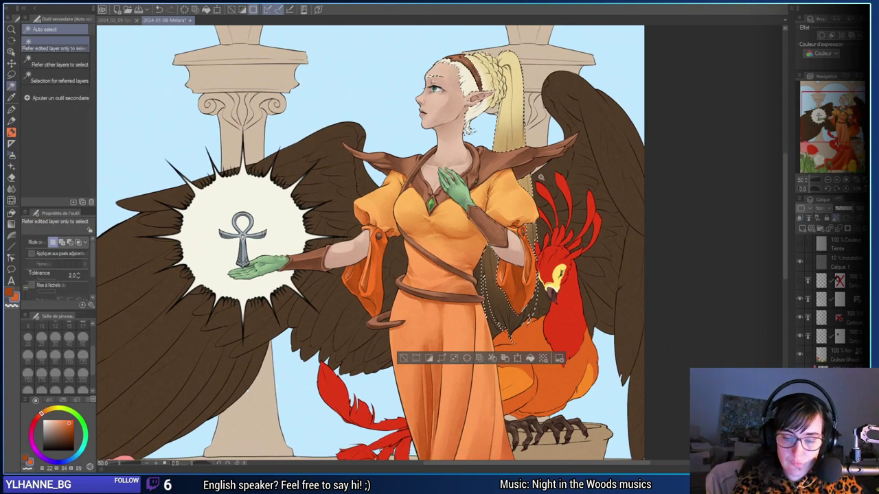
Sample the dark brown of the lower ponytail behind the sleeve, and touch up the hair there with the size 40 brush.
drag(622, 277, 620, 350)
click(836, 180)
click(836, 180)
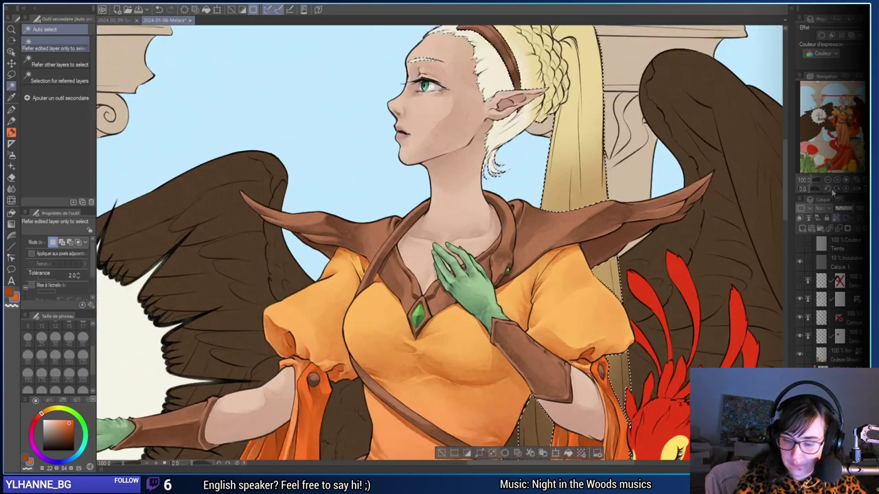
scroll(440, 240, down, 3)
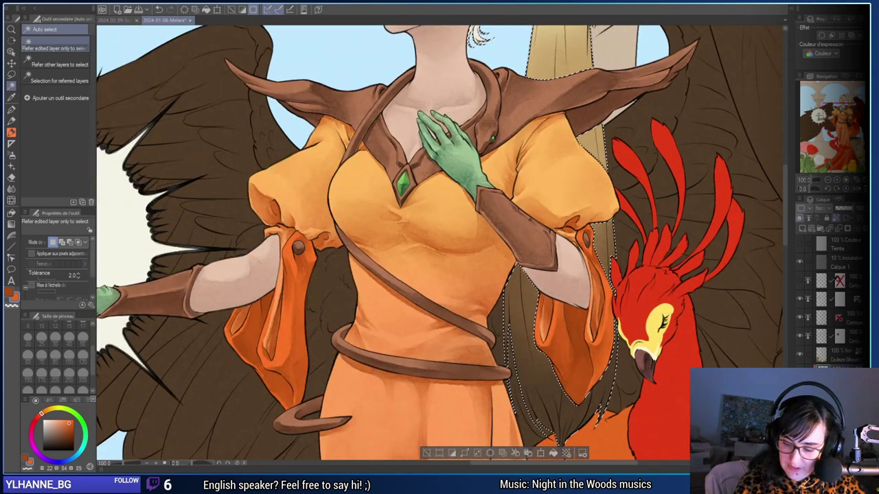
click(836, 217)
alt+click(534, 374)
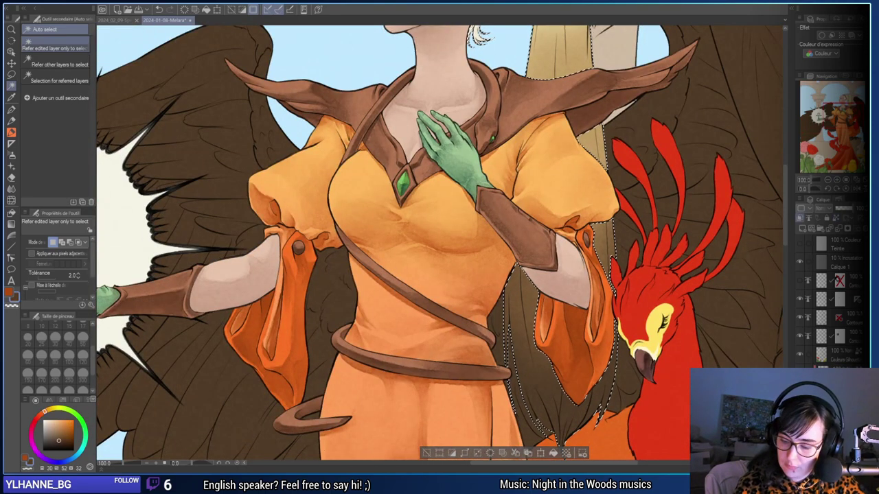
click(836, 217)
drag(594, 328, 525, 328)
key(b)
drag(518, 296, 560, 467)
Inspect the face and hairline, select the elf's skin areas with Auto select, and clear the selection.
drag(817, 182, 823, 186)
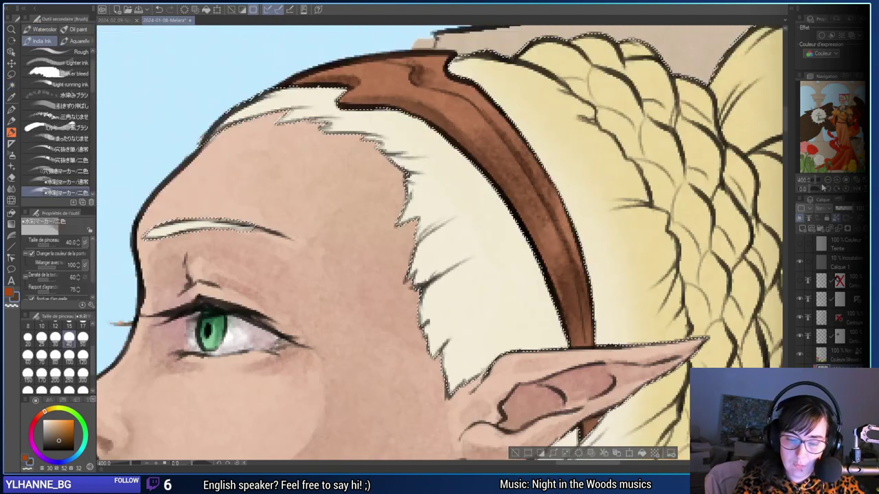
drag(393, 299, 483, 325)
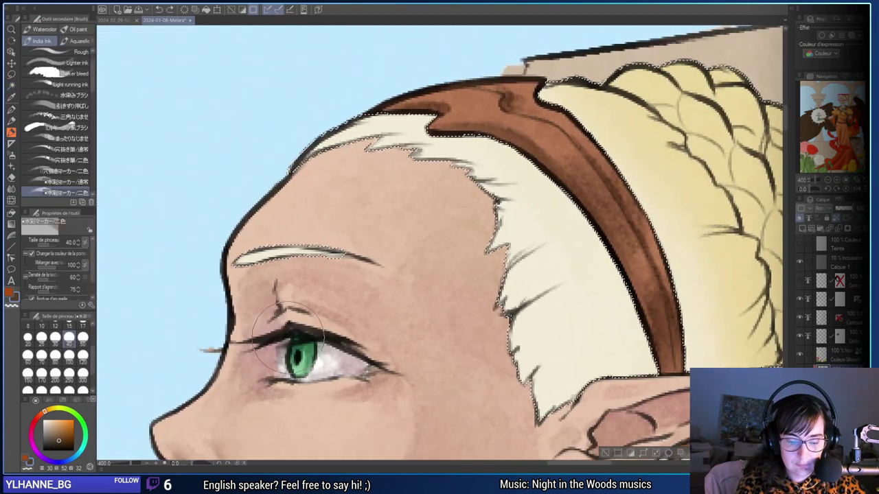
key(ctrl+minus)
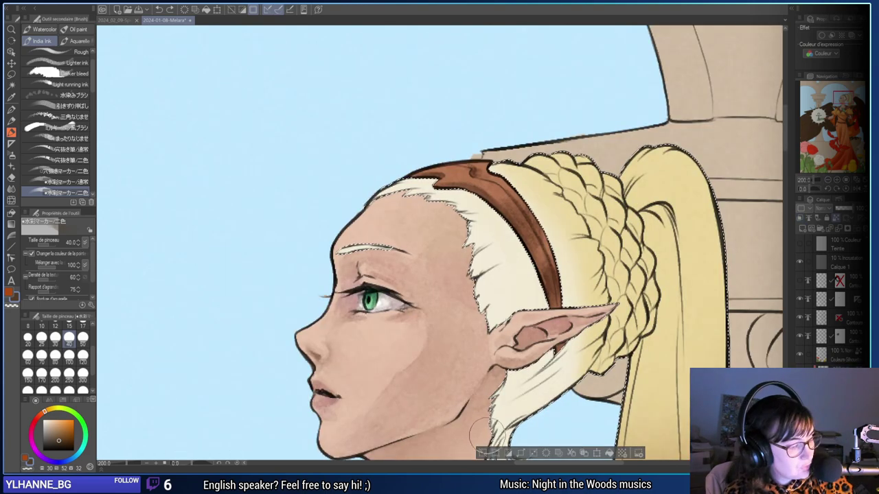
key(w)
key(ctrl+minus)
key(ctrl+minus)
key(ctrl+minus)
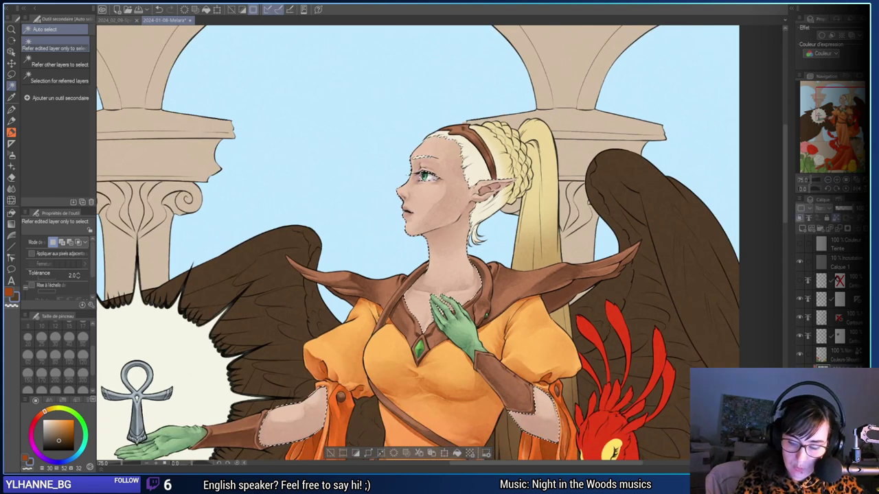
key(Tab)
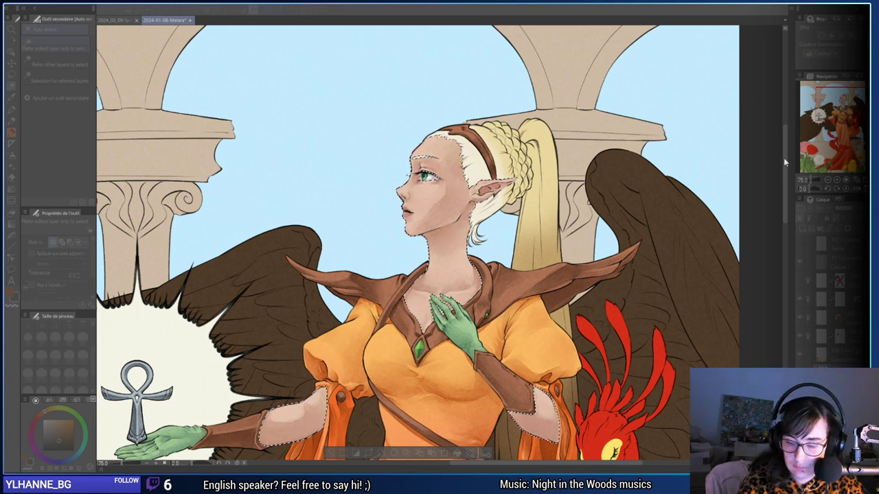
click(793, 131)
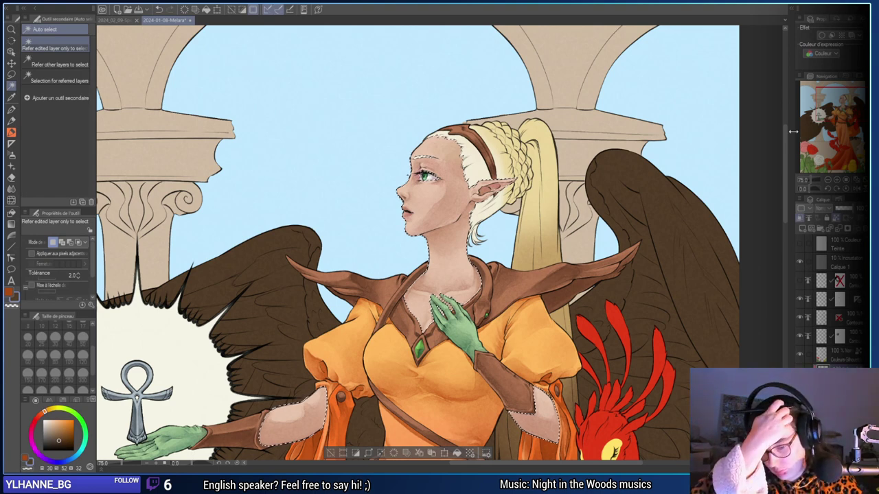
key(ctrl+d)
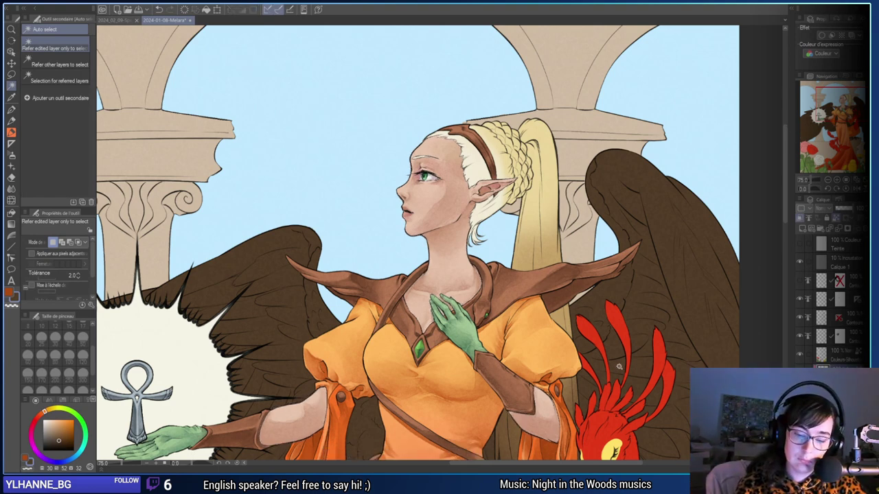
Select the elf's hair with Auto select, and brush a broad greyish-brown shadow over the hair around the headband and at the nape.
click(547, 274)
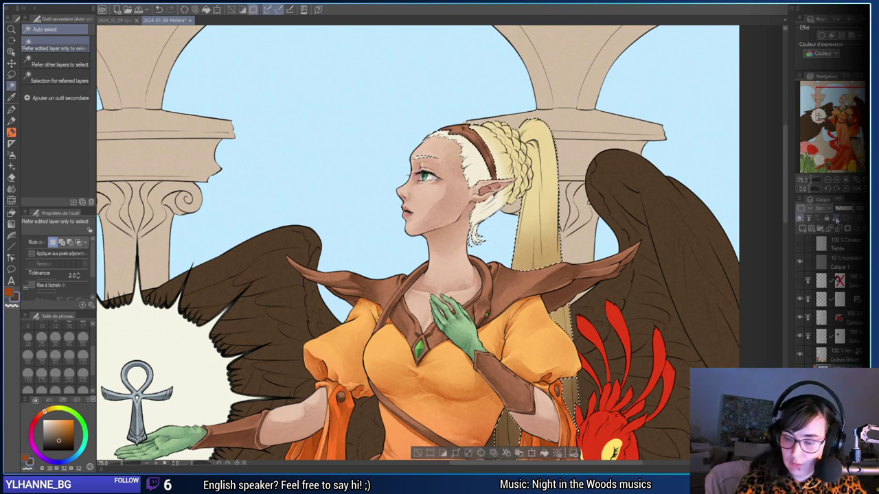
key(b)
mouse_move(605, 199)
mouse_down()
mouse_move(545, 315)
mouse_move(565, 300)
mouse_move(571, 274)
mouse_up()
key(ctrl+plus)
key(ctrl+plus)
key(ctrl+plus)
click(56, 356)
mouse_move(396, 245)
mouse_down()
mouse_move(338, 230)
mouse_move(360, 222)
mouse_move(308, 210)
mouse_up()
mouse_move(433, 237)
mouse_down()
mouse_move(410, 208)
mouse_move(457, 242)
mouse_move(476, 304)
mouse_move(447, 279)
mouse_move(411, 311)
mouse_move(388, 292)
mouse_move(442, 249)
mouse_move(446, 360)
mouse_move(421, 382)
mouse_move(443, 381)
mouse_move(464, 241)
mouse_move(453, 230)
mouse_move(428, 257)
mouse_move(407, 393)
mouse_move(414, 436)
mouse_up()
drag(415, 436, 439, 318)
mouse_move(428, 357)
mouse_down()
mouse_move(434, 303)
mouse_move(495, 224)
mouse_move(503, 198)
mouse_move(401, 109)
mouse_move(388, 234)
mouse_up()
Set the brush size to 8, and paint fine strand shadows in the hair behind the headband and along its front edge.
click(55, 337)
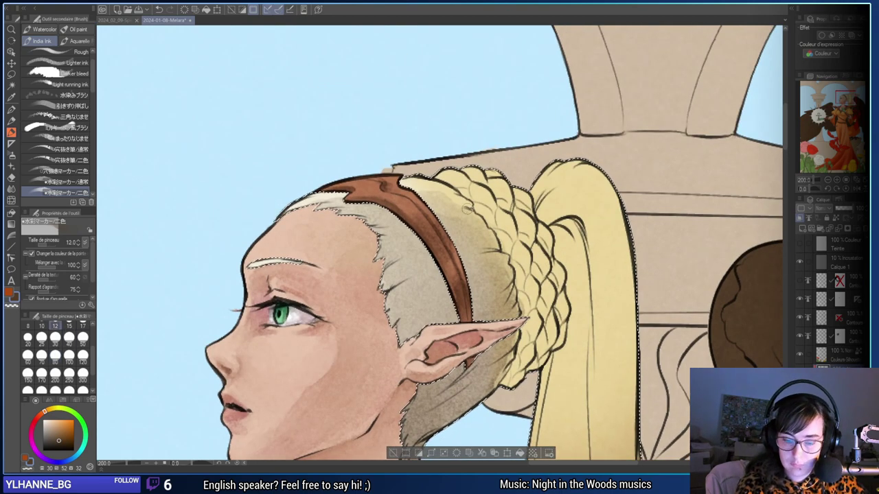
click(27, 337)
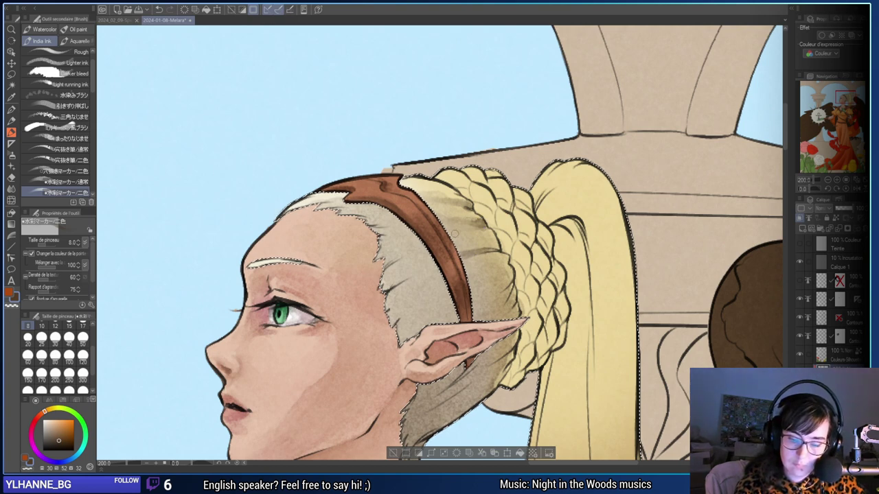
mouse_move(455, 233)
mouse_down()
mouse_move(478, 234)
mouse_move(513, 279)
mouse_up()
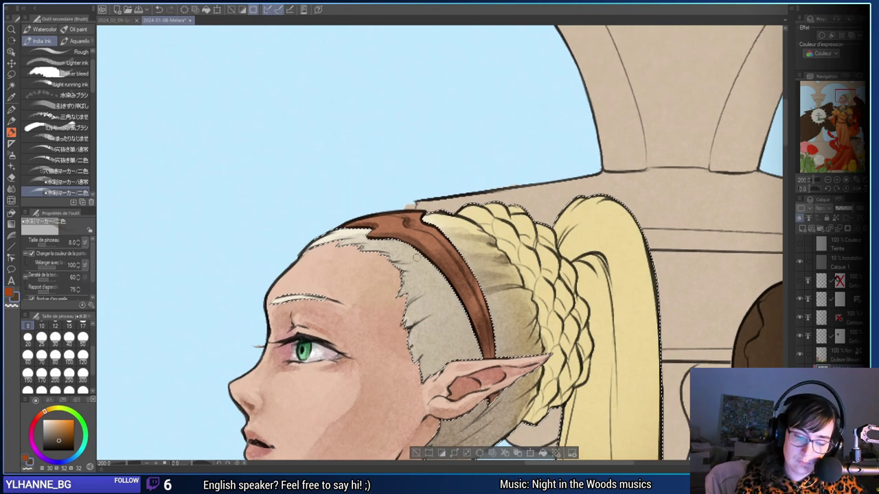
drag(367, 234, 304, 248)
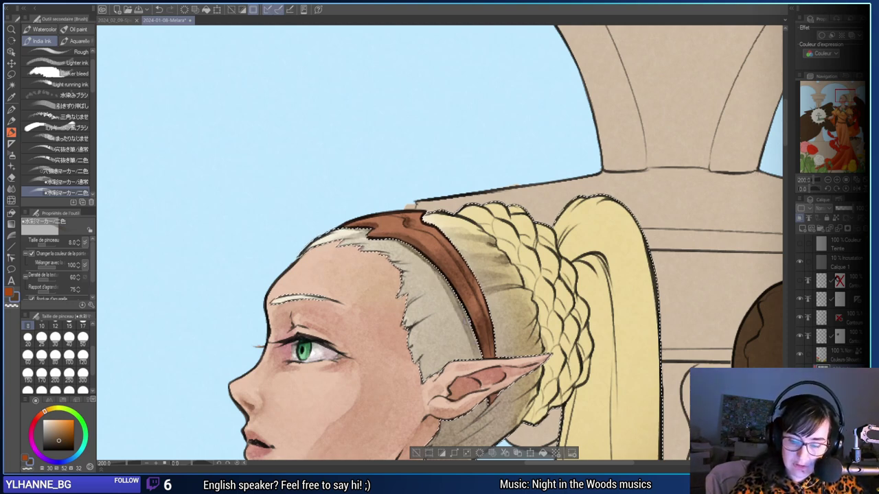
Paint dark strand shadows in the hair between the hairline and the headband, down to the top of the ear.
drag(444, 274, 412, 258)
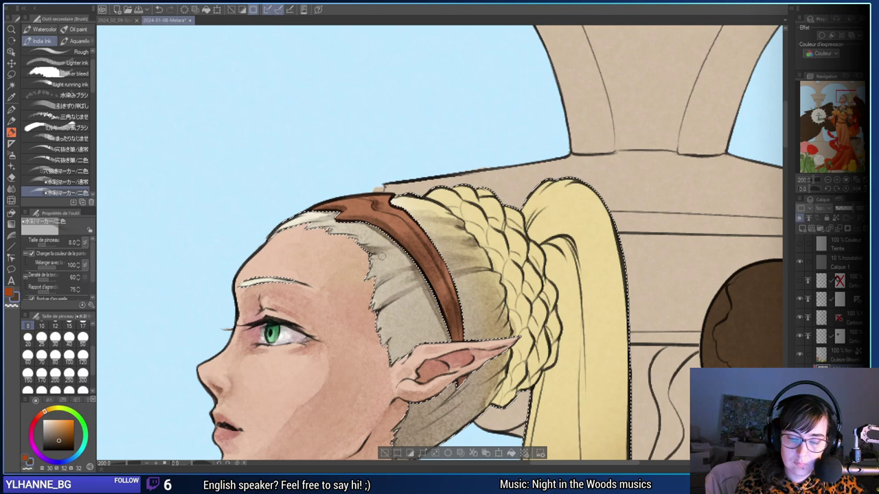
drag(407, 317, 410, 252)
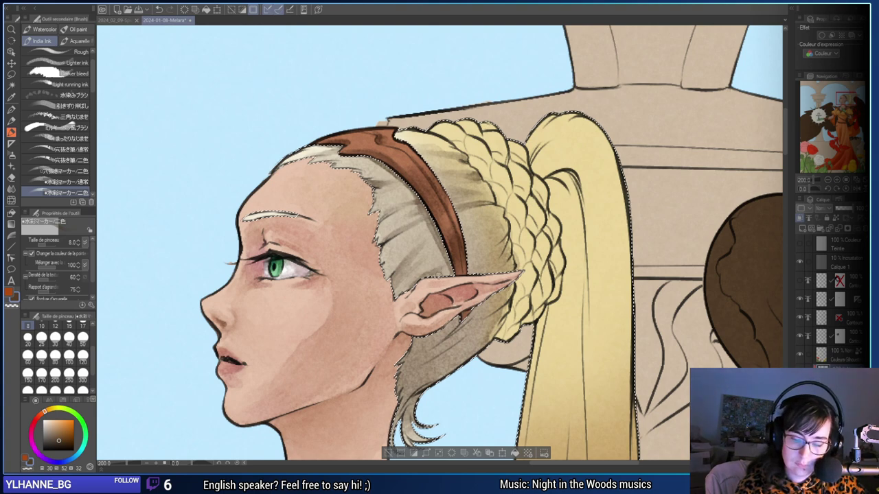
mouse_move(410, 291)
mouse_down()
mouse_move(434, 261)
mouse_move(445, 266)
mouse_move(432, 271)
mouse_move(439, 269)
mouse_move(430, 227)
mouse_move(426, 264)
mouse_move(436, 240)
mouse_move(408, 250)
mouse_move(433, 226)
mouse_move(434, 240)
mouse_move(412, 258)
mouse_up()
mouse_move(438, 222)
mouse_down()
mouse_move(421, 233)
mouse_move(479, 278)
mouse_move(456, 300)
mouse_up()
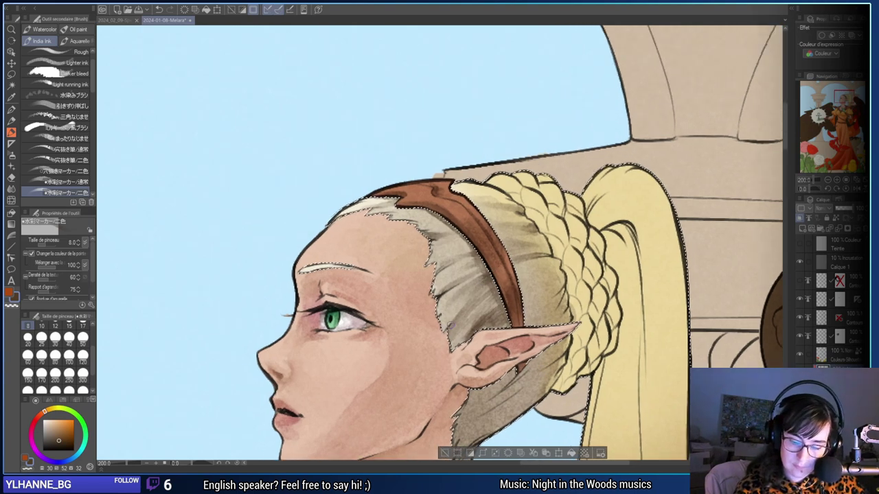
mouse_move(499, 284)
mouse_down()
mouse_move(472, 312)
mouse_move(505, 316)
mouse_up()
mouse_move(480, 254)
mouse_down()
mouse_move(500, 304)
mouse_move(498, 295)
mouse_up()
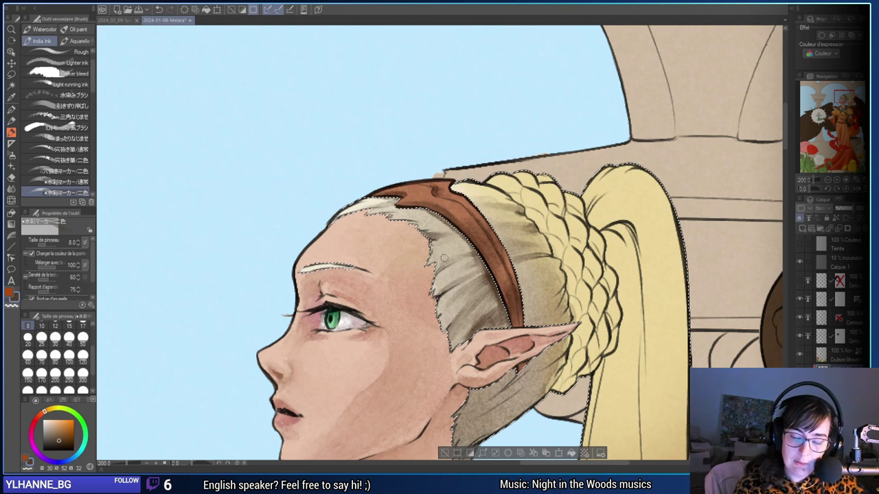
mouse_move(465, 241)
mouse_down()
mouse_move(437, 252)
mouse_move(454, 242)
mouse_move(427, 227)
mouse_up()
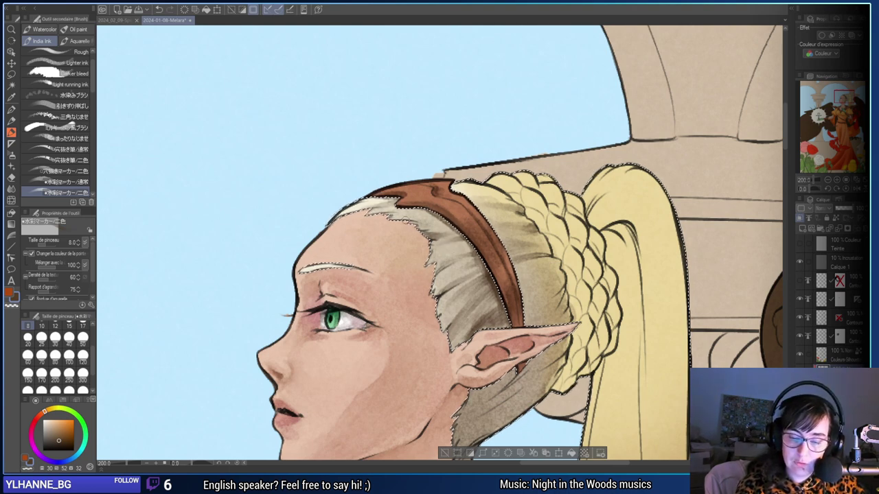
Undo the last three strokes, and repaint thin strand shadows along the hairline above the forehead.
key(ctrl+z)
key(ctrl+z)
key(ctrl+z)
drag(414, 223, 440, 229)
drag(389, 209, 402, 213)
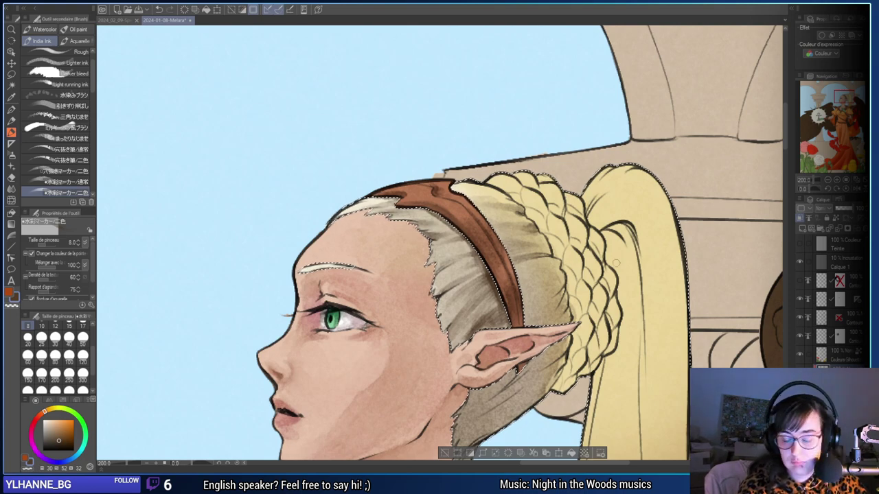
Shade the strands above and behind the ear down to the nape, undoing the strokes that do not fit.
drag(658, 309, 562, 228)
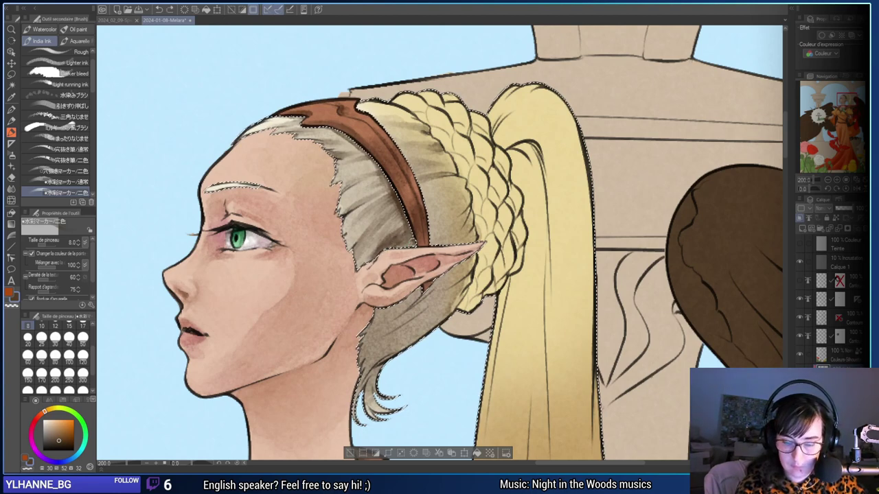
drag(407, 222, 386, 245)
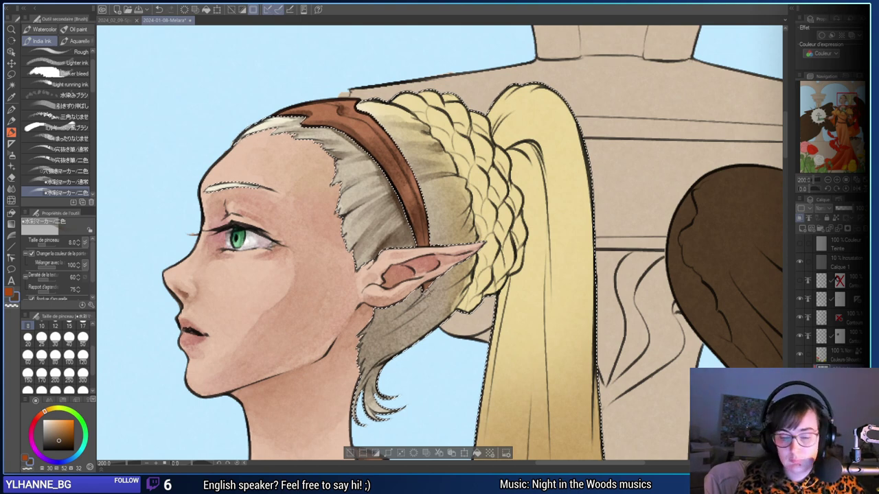
mouse_move(423, 286)
mouse_down()
mouse_move(368, 328)
mouse_move(408, 302)
mouse_move(379, 326)
mouse_move(377, 347)
mouse_move(430, 325)
mouse_move(382, 344)
mouse_move(405, 320)
mouse_move(385, 327)
mouse_move(368, 346)
mouse_move(377, 365)
mouse_move(424, 314)
mouse_up()
key(ctrl+z)
key(ctrl+z)
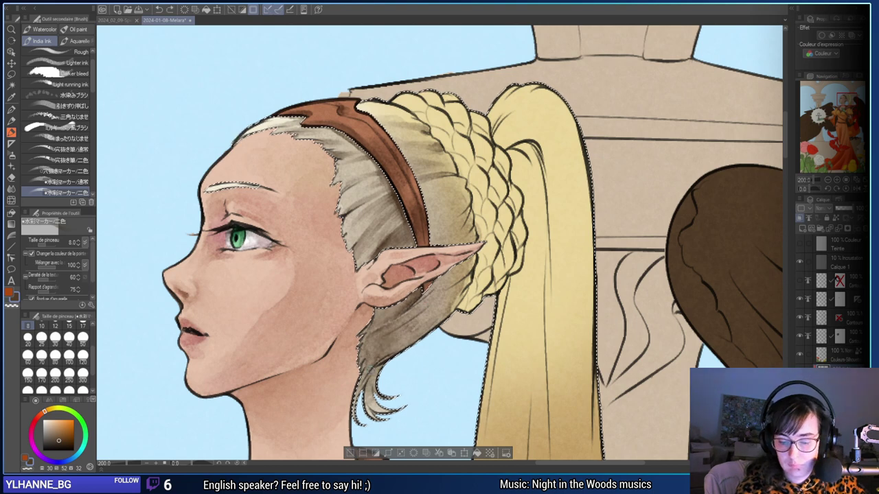
drag(390, 347, 435, 316)
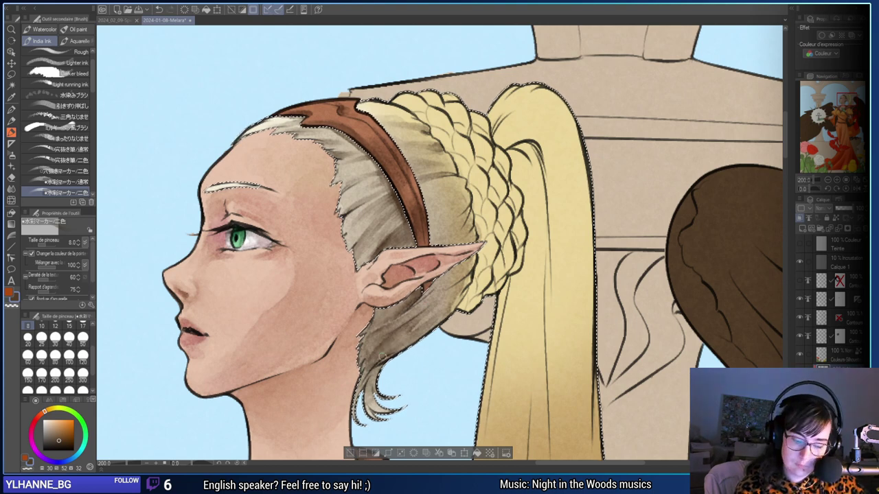
drag(391, 347, 455, 301)
key(ctrl+z)
key(ctrl+z)
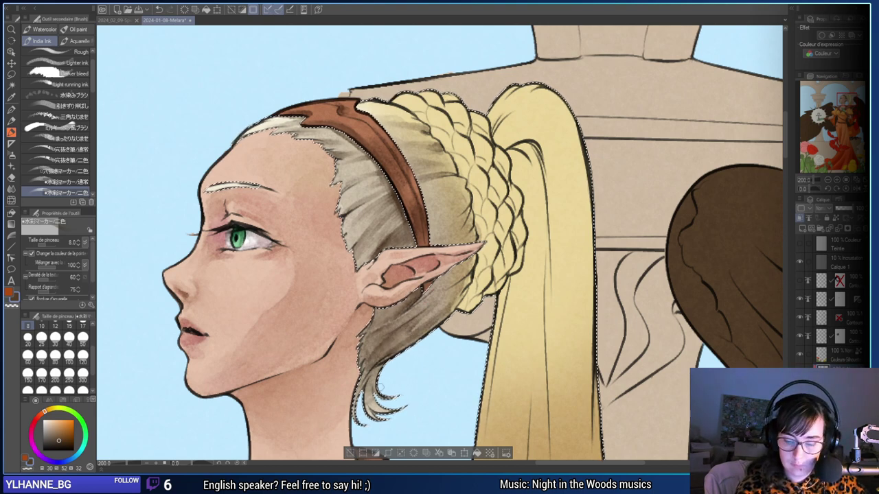
Redo the shading on the loose wisps at the neck, and darken the strands just below the ear.
mouse_move(368, 403)
mouse_down()
mouse_move(374, 374)
mouse_move(366, 410)
mouse_up()
key(ctrl+z)
drag(376, 372, 367, 408)
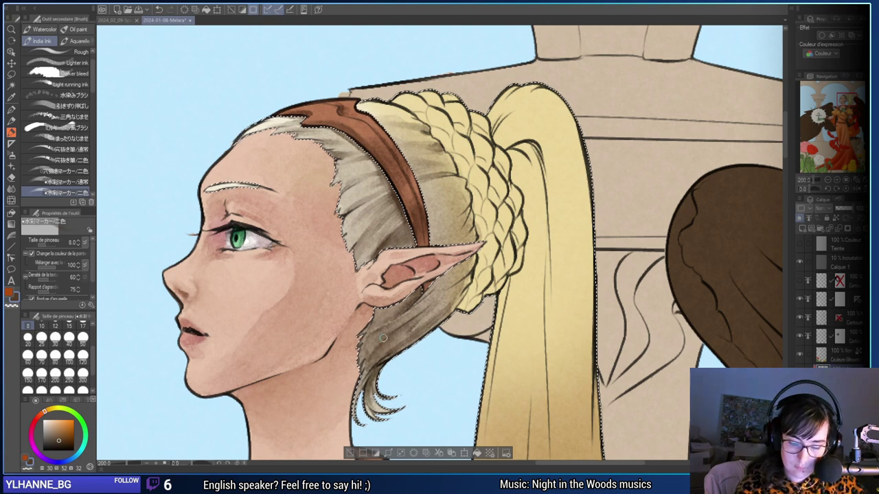
drag(383, 325, 416, 296)
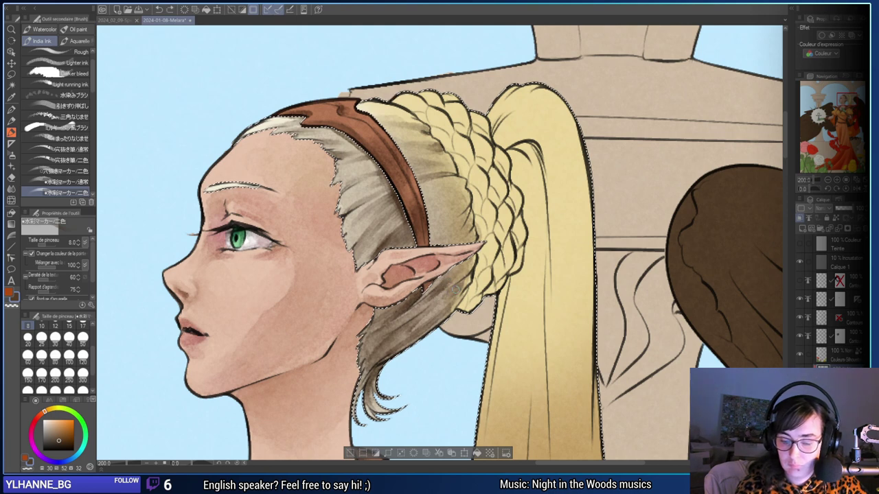
Deepen the strand shadows between the headband and the inner edge of the braid.
drag(548, 289, 520, 359)
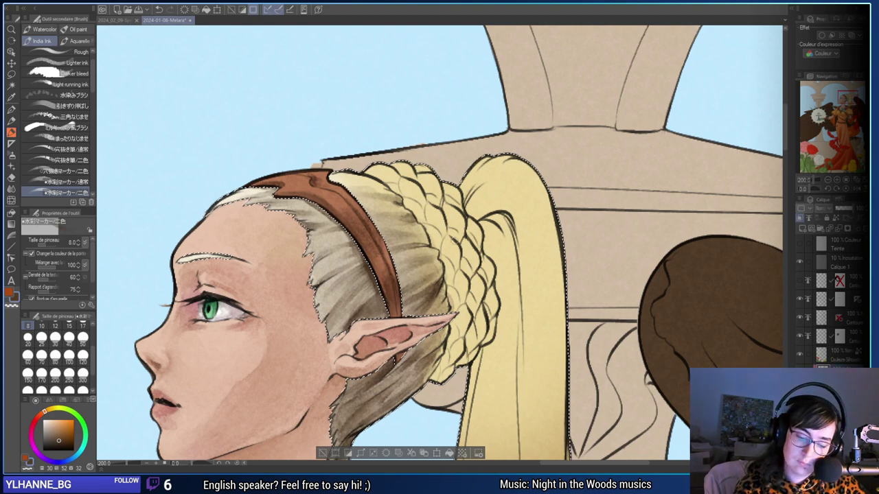
drag(529, 361, 567, 290)
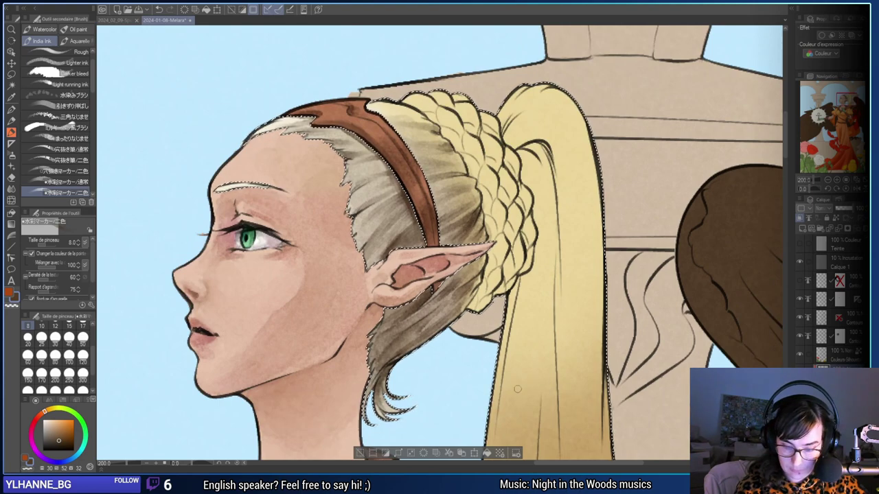
drag(490, 261, 450, 297)
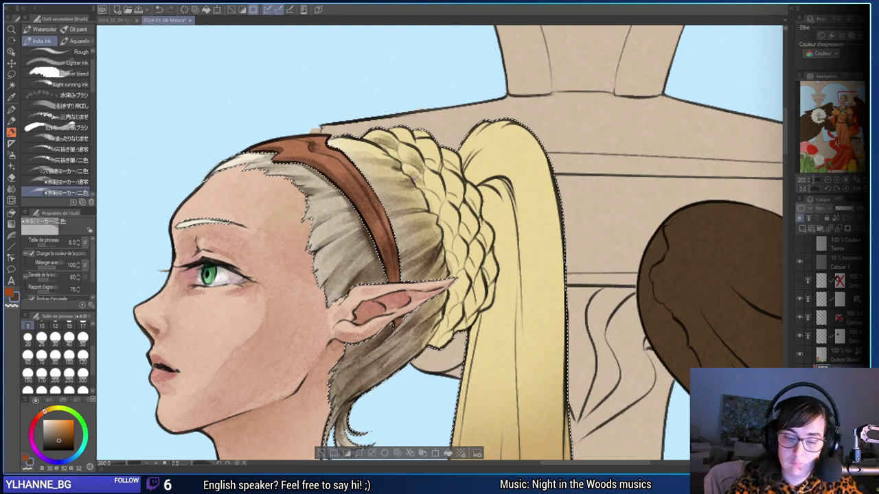
Paint shadows into the folds of the braid segments, from the crown down to the end behind the ear.
drag(485, 176, 470, 207)
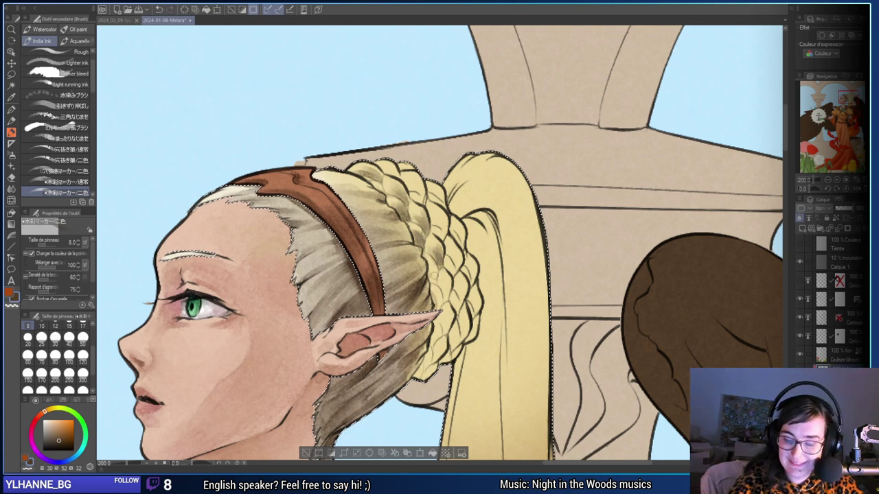
mouse_move(484, 301)
mouse_down()
mouse_move(460, 230)
mouse_move(422, 230)
mouse_move(412, 240)
mouse_up()
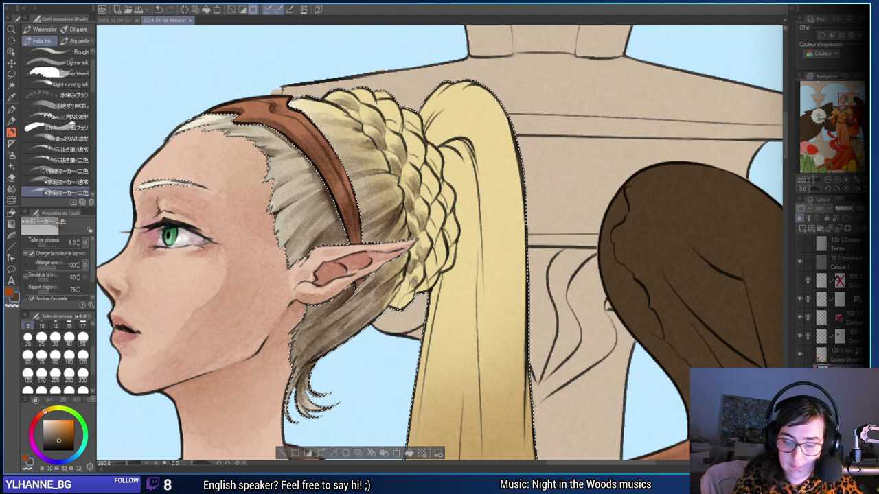
drag(415, 271, 396, 306)
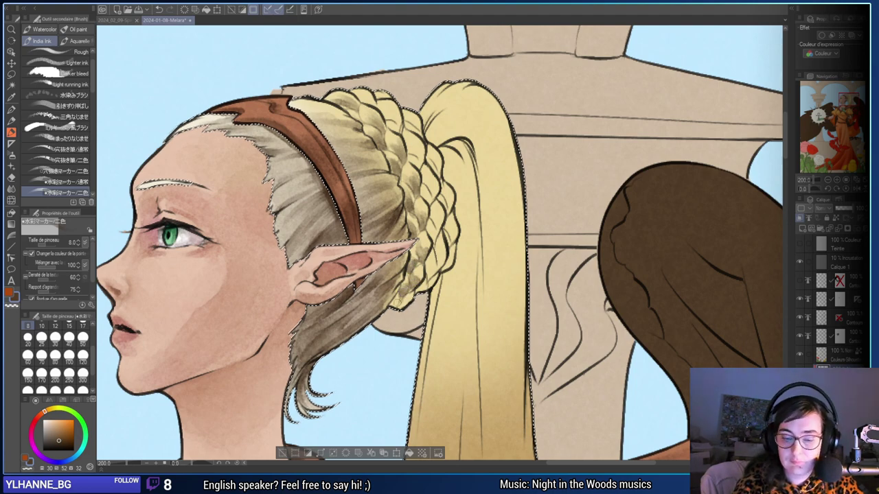
drag(393, 122, 391, 155)
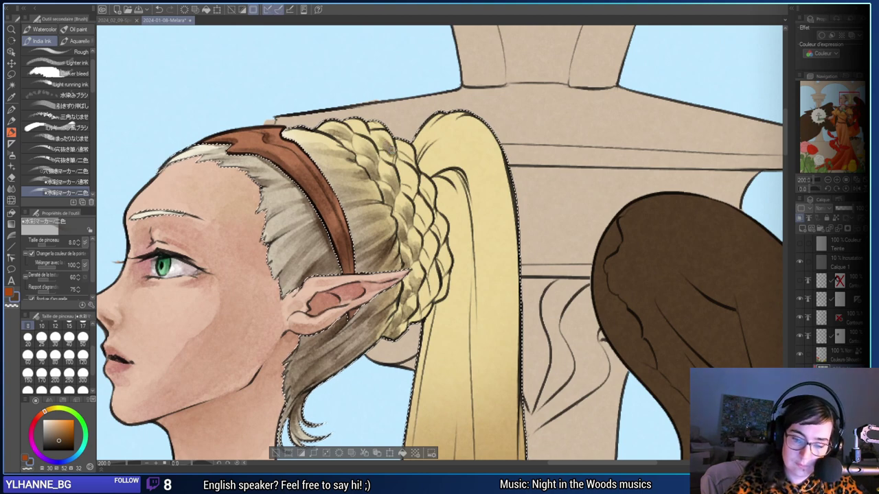
Undo the last two braid strokes, and repaint the shadows on the upper braid segments beside the ponytail.
drag(362, 129, 368, 139)
key(ctrl+z)
key(ctrl+z)
mouse_move(352, 128)
mouse_down()
mouse_move(369, 133)
mouse_move(350, 152)
mouse_up()
drag(398, 175, 412, 186)
drag(408, 182, 417, 193)
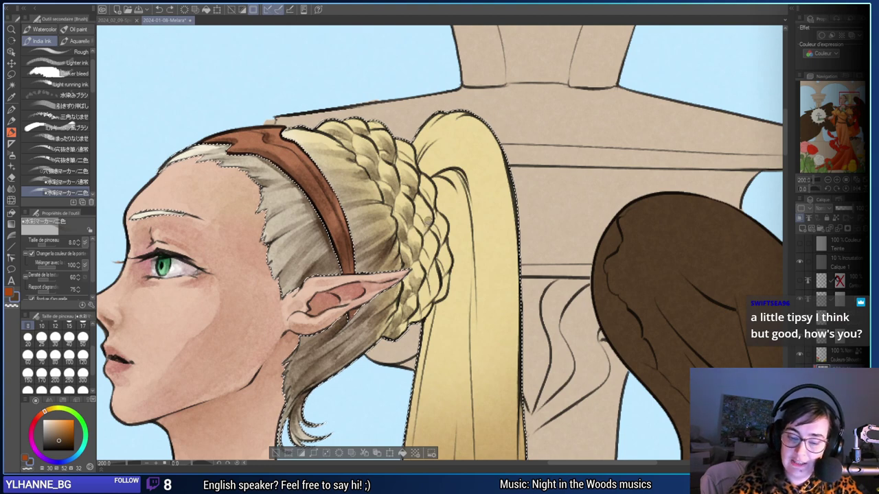
Shade the outer braid segments next to the ponytail down to the braid's lower end.
drag(421, 233, 426, 215)
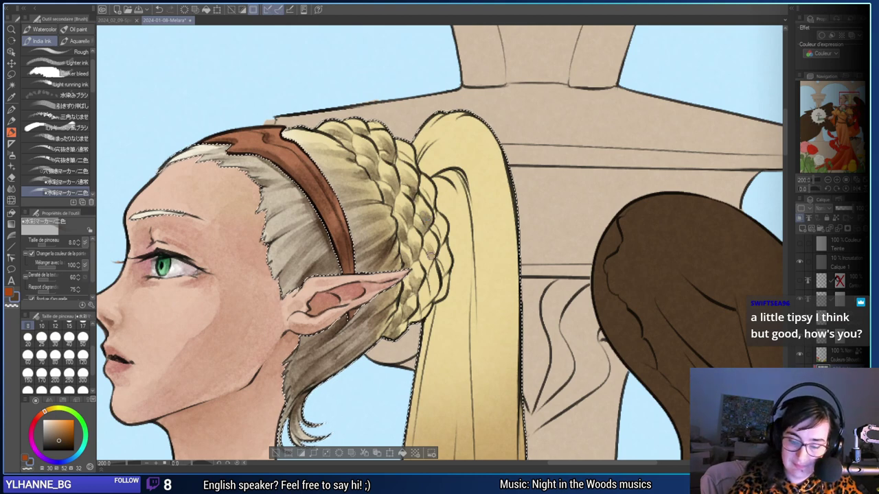
drag(430, 248, 426, 278)
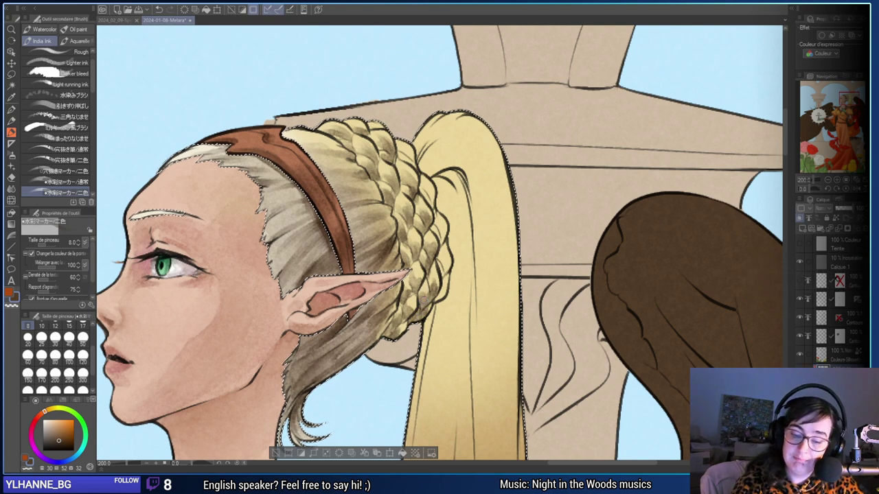
drag(422, 302, 434, 289)
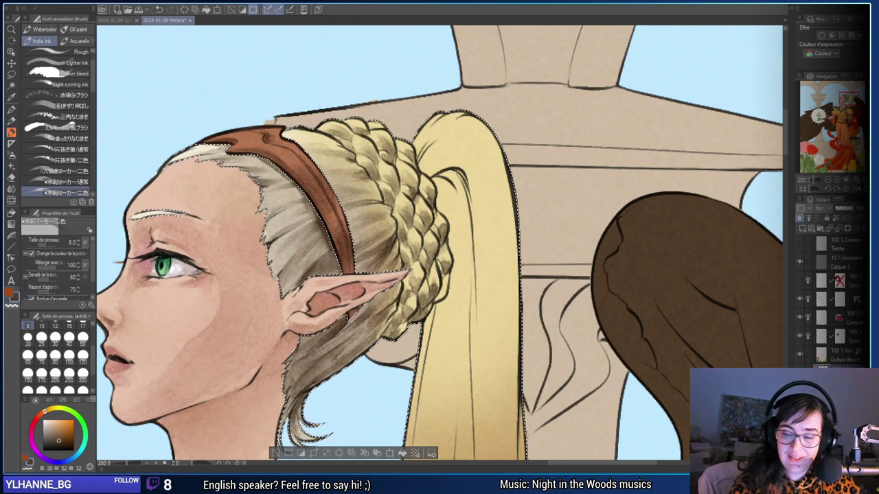
Shade the base of the ponytail, then paint a soft shadow down its inner strand beside the braid with the size 15 brush.
mouse_move(691, 175)
mouse_down()
mouse_move(722, 144)
mouse_move(673, 184)
mouse_up()
drag(521, 242, 522, 230)
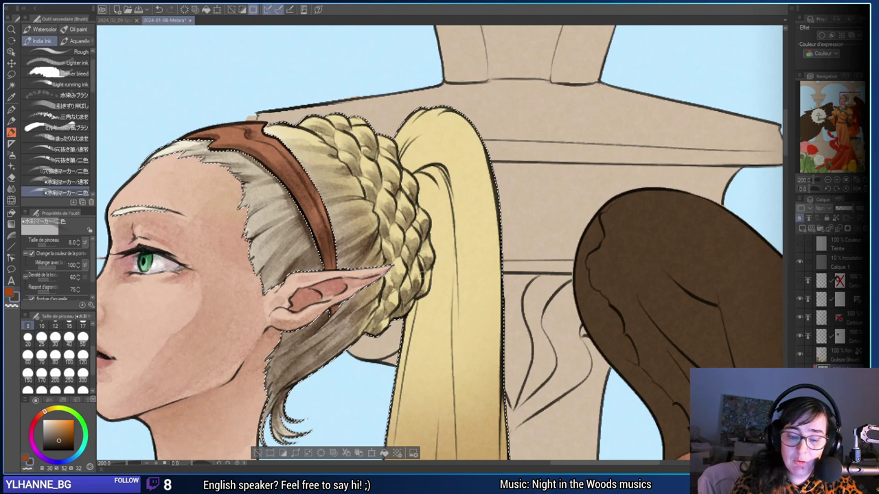
drag(484, 169, 450, 209)
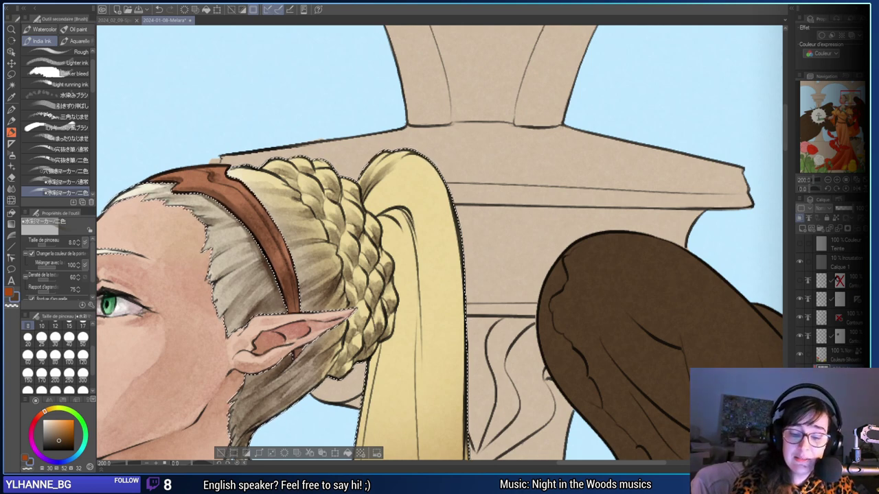
click(55, 337)
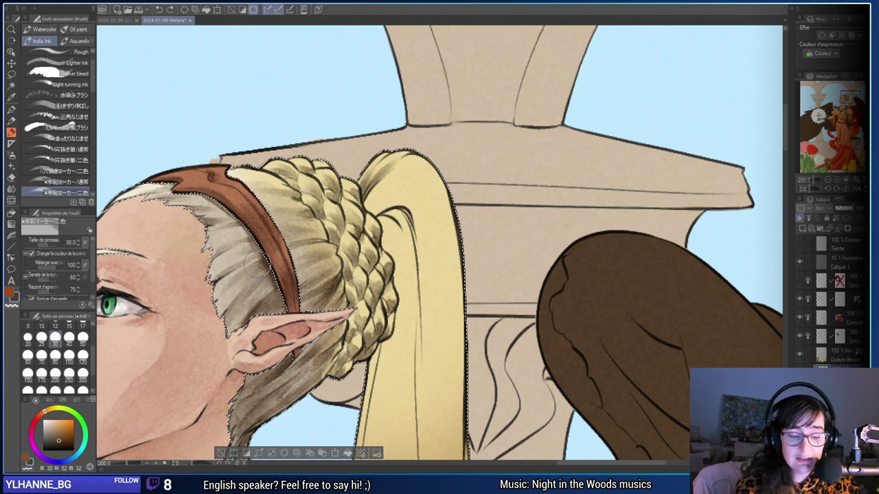
click(68, 325)
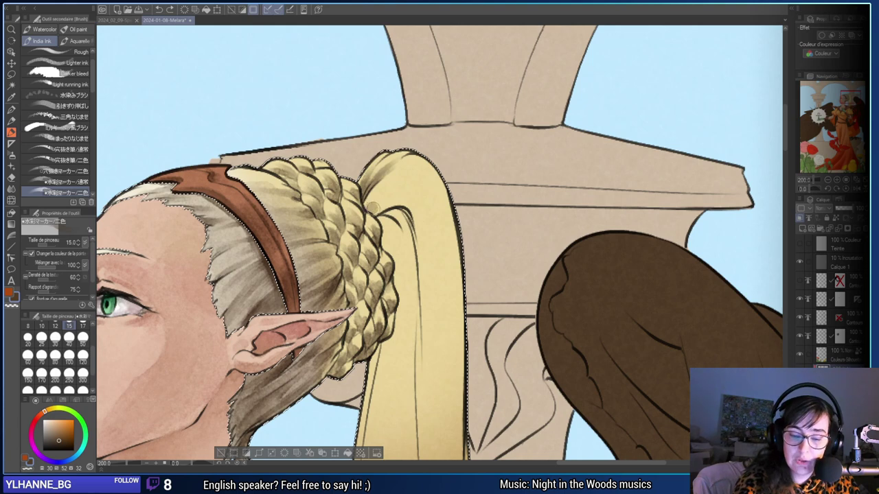
mouse_move(373, 210)
mouse_down()
mouse_move(398, 199)
mouse_move(412, 252)
mouse_move(423, 225)
mouse_move(393, 219)
mouse_move(396, 253)
mouse_move(403, 234)
mouse_move(410, 318)
mouse_move(399, 233)
mouse_move(388, 241)
mouse_move(407, 260)
mouse_move(410, 312)
mouse_move(406, 235)
mouse_move(414, 327)
mouse_move(401, 234)
mouse_move(390, 223)
mouse_move(410, 318)
mouse_move(404, 373)
mouse_move(413, 419)
mouse_move(404, 279)
mouse_move(404, 417)
mouse_up()
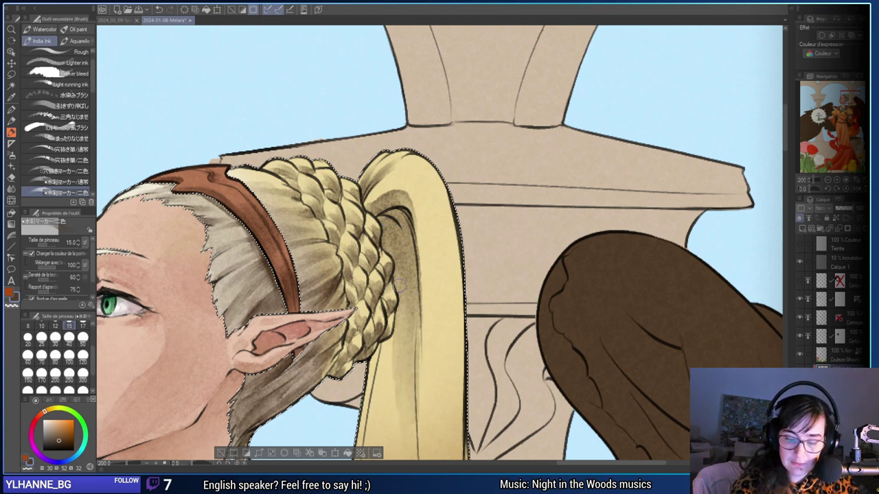
drag(400, 279, 397, 377)
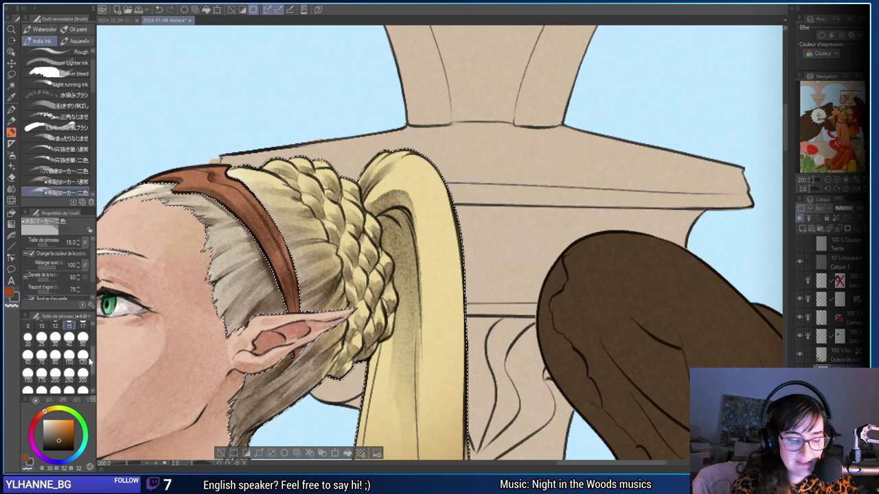
click(55, 327)
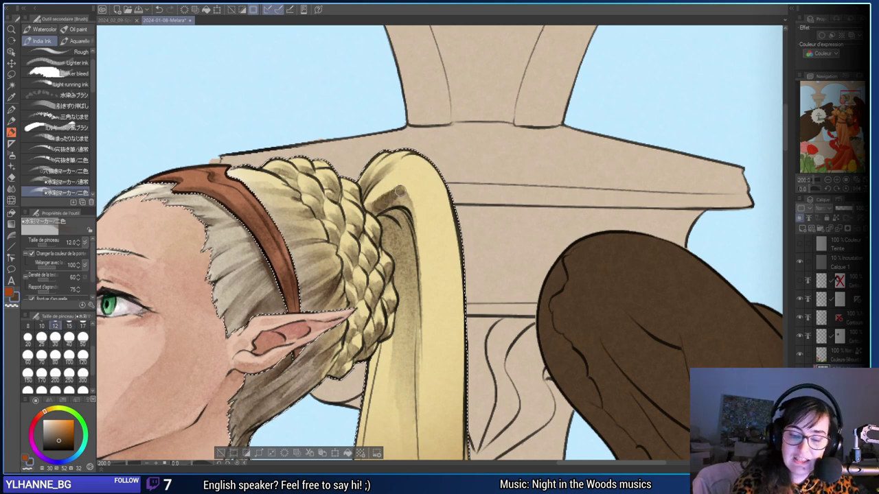
mouse_move(399, 191)
mouse_down()
mouse_move(424, 210)
mouse_move(412, 266)
mouse_up()
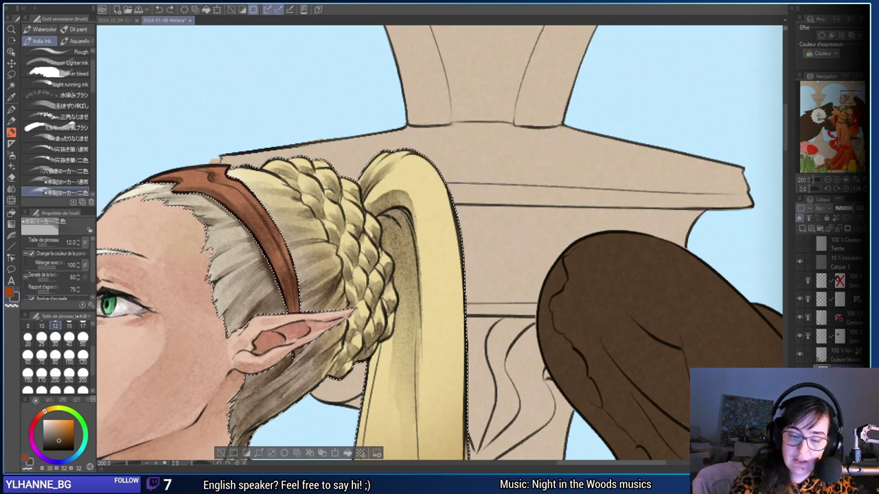
mouse_move(393, 215)
mouse_down()
mouse_move(421, 287)
mouse_move(409, 350)
mouse_move(422, 316)
mouse_up()
key(ctrl+z)
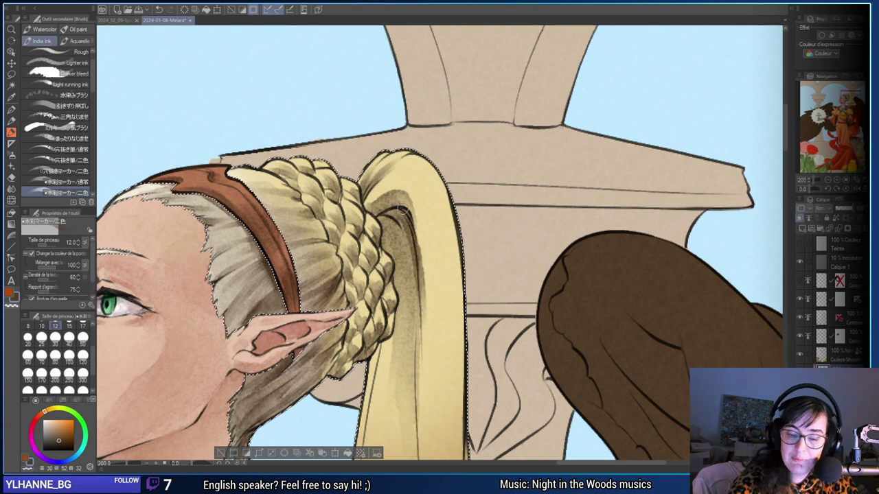
mouse_move(392, 215)
mouse_down()
mouse_move(408, 235)
mouse_move(412, 301)
mouse_up()
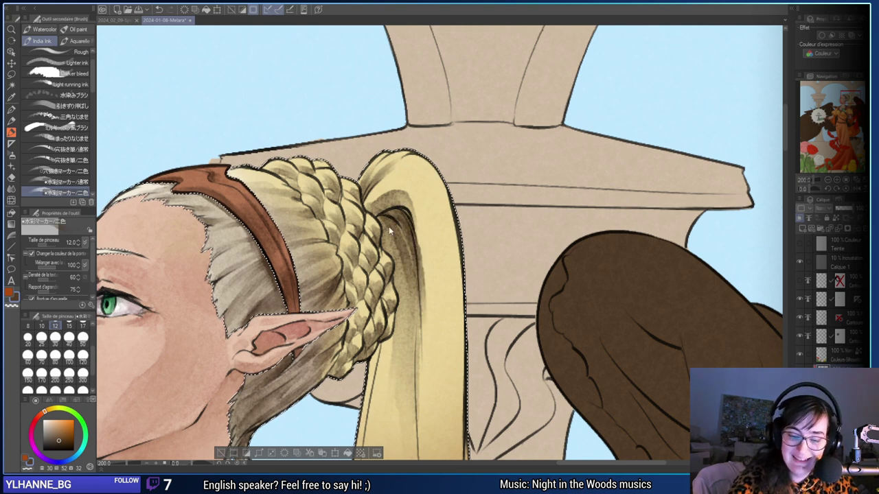
key(ctrl+z)
drag(393, 228, 406, 313)
key(ctrl+z)
Darken the inner strands in the hollow beneath the ponytail's base with the size 8 brush.
click(28, 327)
drag(440, 243, 457, 237)
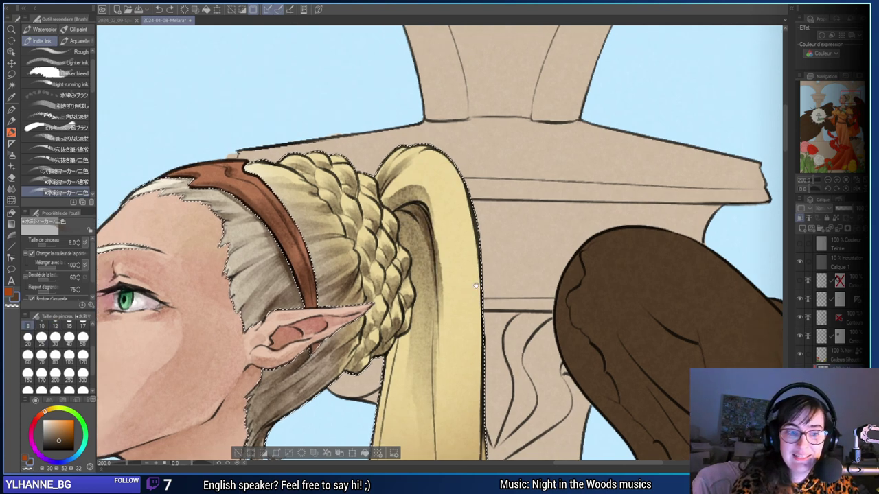
mouse_move(403, 211)
mouse_down()
mouse_move(428, 295)
mouse_move(426, 318)
mouse_up()
key(ctrl+z)
drag(402, 227, 413, 277)
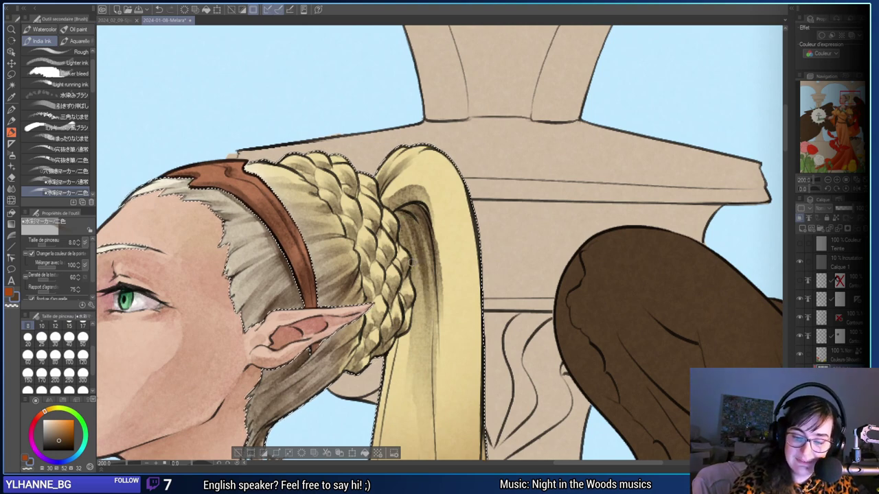
key(ctrl+z)
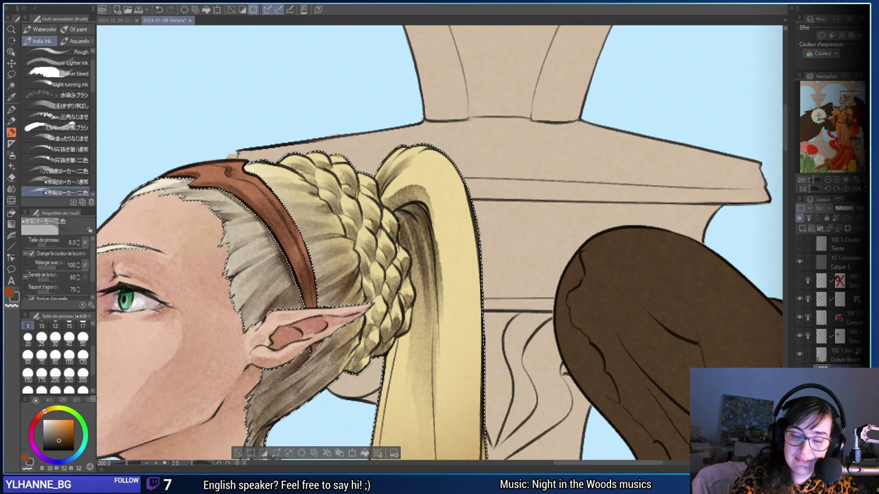
key(ctrl+z)
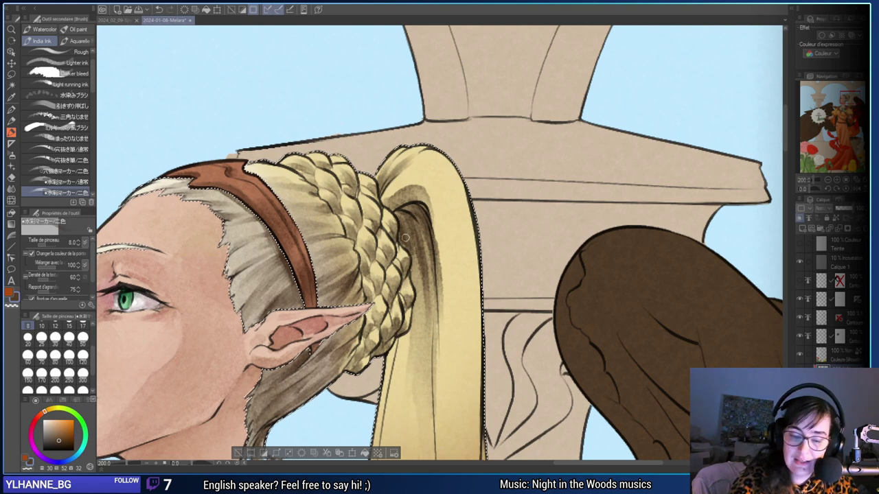
mouse_move(399, 223)
mouse_down()
mouse_move(406, 246)
mouse_move(398, 211)
mouse_move(421, 262)
mouse_move(423, 306)
mouse_up()
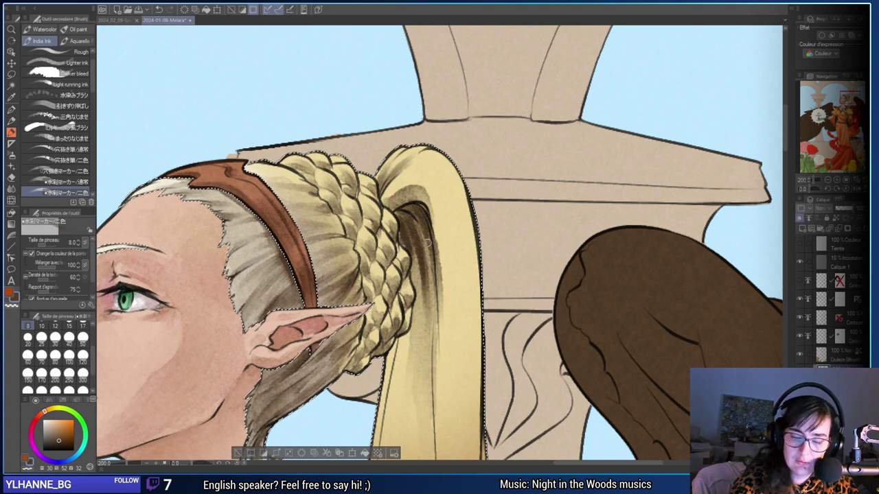
Paint strand shadows along the underside of the ponytail's arch, undoing the strokes that miss.
mouse_move(395, 204)
mouse_down()
mouse_move(429, 182)
mouse_move(438, 230)
mouse_move(420, 206)
mouse_move(445, 250)
mouse_up()
key(ctrl+z)
mouse_move(400, 206)
mouse_down()
mouse_move(441, 215)
mouse_move(421, 219)
mouse_move(395, 206)
mouse_move(432, 181)
mouse_move(410, 188)
mouse_move(450, 231)
mouse_move(487, 208)
mouse_move(448, 199)
mouse_up()
key(ctrl+z)
key(ctrl+z)
drag(420, 163, 446, 215)
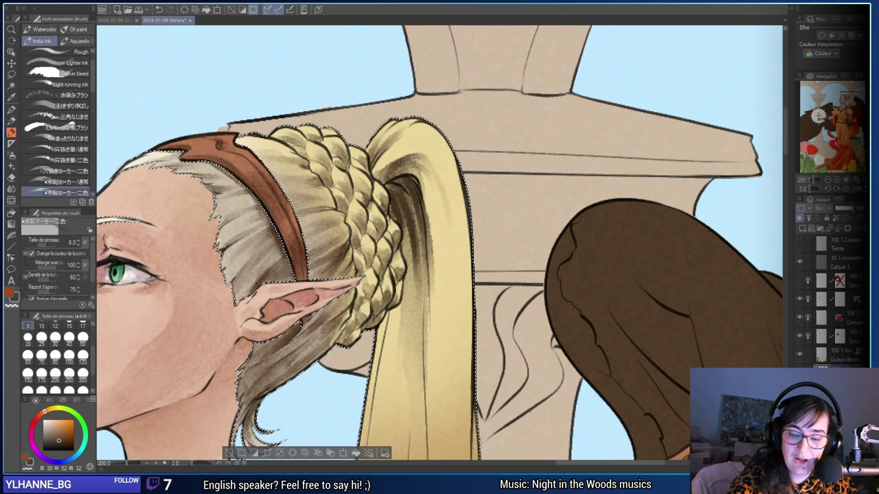
Extend the shadow strands around the bend of the ponytail's arch, retrying the longer strokes downward.
mouse_move(416, 160)
mouse_down()
mouse_move(448, 350)
mouse_move(448, 178)
mouse_move(429, 161)
mouse_move(444, 207)
mouse_move(421, 160)
mouse_move(438, 241)
mouse_move(421, 168)
mouse_move(441, 282)
mouse_up()
key(ctrl+z)
mouse_move(423, 166)
mouse_down()
mouse_move(431, 323)
mouse_move(439, 255)
mouse_move(438, 269)
mouse_up()
key(ctrl+z)
mouse_move(420, 159)
mouse_down()
mouse_move(398, 173)
mouse_move(416, 159)
mouse_move(438, 175)
mouse_move(406, 166)
mouse_move(441, 180)
mouse_move(409, 160)
mouse_move(433, 171)
mouse_up()
drag(413, 161, 438, 178)
key(ctrl+z)
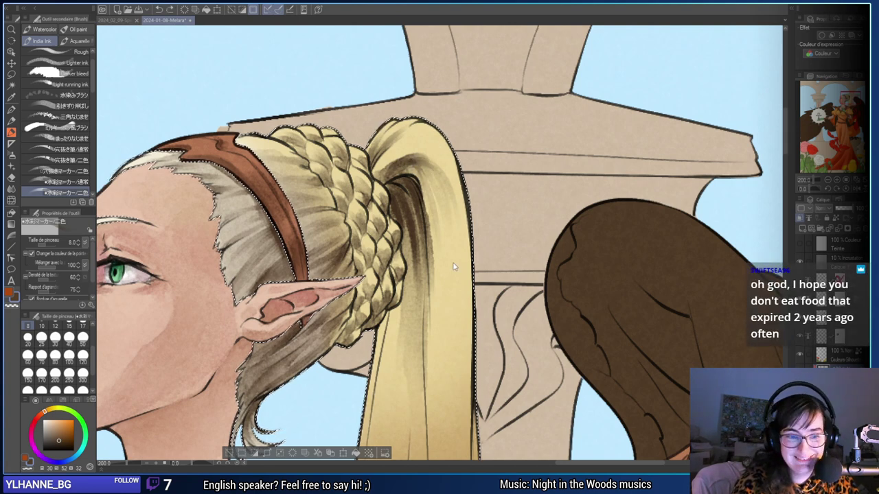
key(ctrl+z)
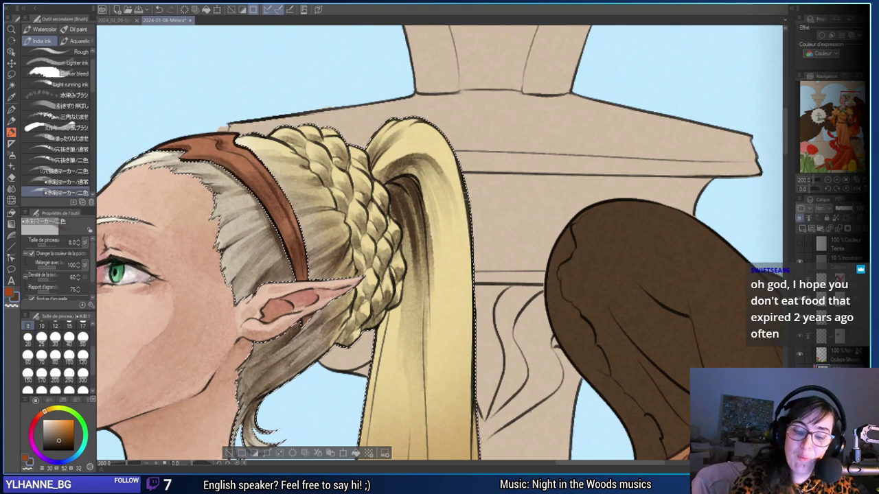
Add fine strand lines to the outer part of the ponytail's arch with the size 5 brush.
key(e)
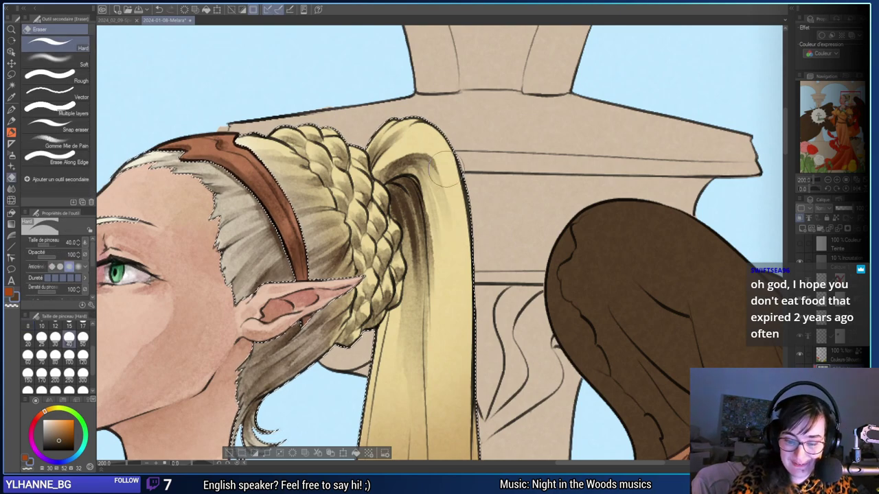
key(b)
scroll(92, 364, up, 1)
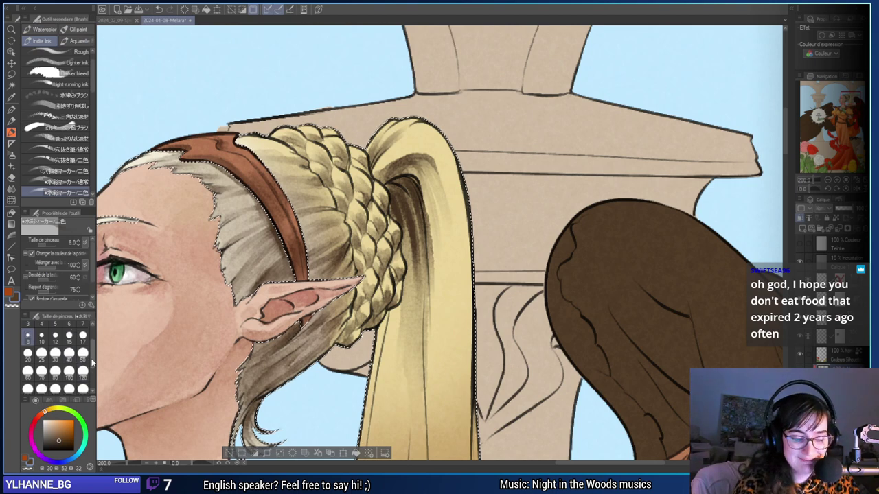
scroll(93, 364, up, 1)
click(55, 327)
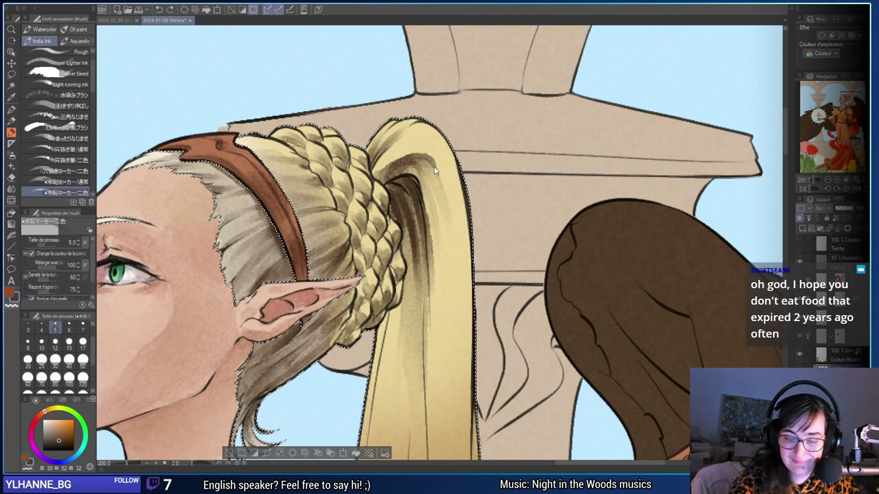
mouse_move(435, 171)
mouse_down()
mouse_move(447, 197)
mouse_move(456, 318)
mouse_move(430, 140)
mouse_up()
key(ctrl+z)
key(ctrl+z)
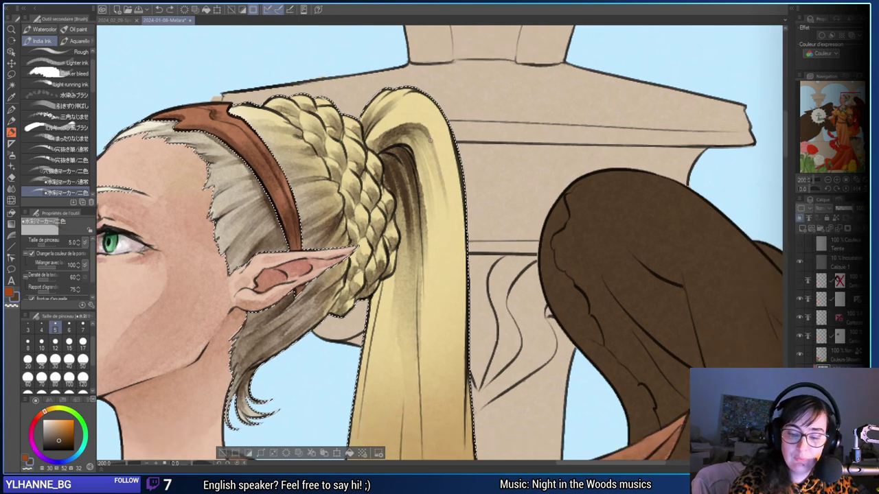
Shade a strand down the ponytail's outer side to its lower edge, using the size 5 and 12 brushes.
mouse_move(437, 241)
mouse_down()
mouse_move(442, 145)
mouse_move(449, 307)
mouse_up()
key(ctrl+z)
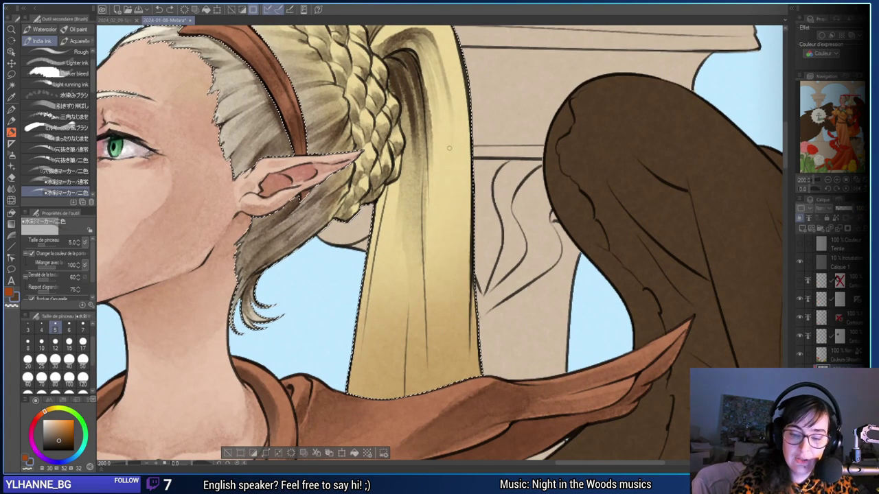
drag(449, 150, 459, 378)
key(ctrl+z)
click(56, 344)
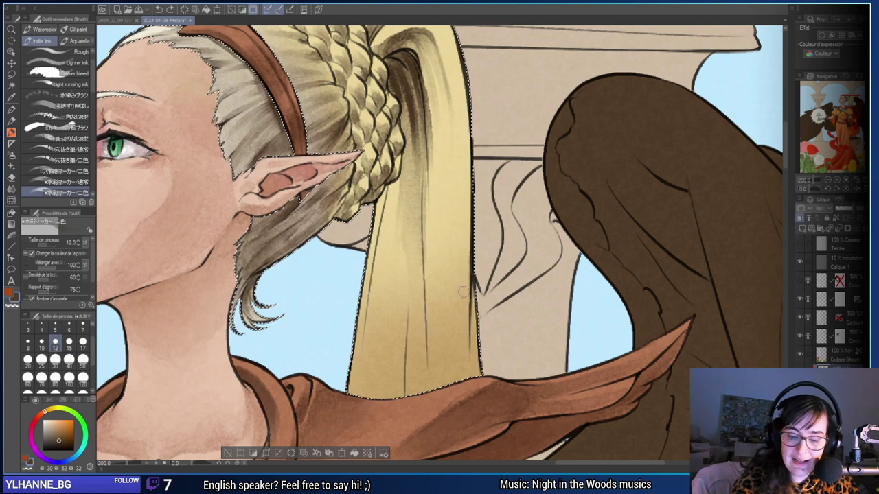
drag(469, 308, 476, 376)
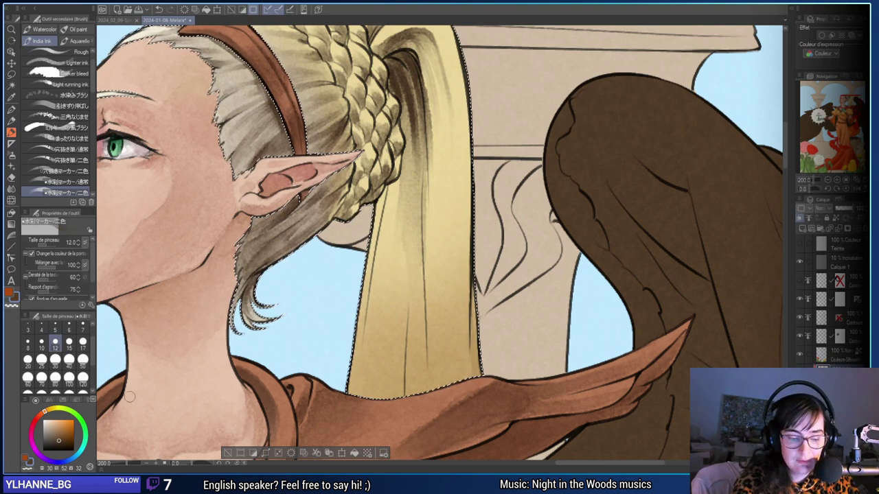
Deepen the shadow along the ponytail's outer edge just above the cloak with the size 8 and 6 brushes.
click(28, 342)
mouse_move(477, 309)
mouse_down()
mouse_move(479, 393)
mouse_move(479, 379)
mouse_up()
drag(471, 334, 477, 388)
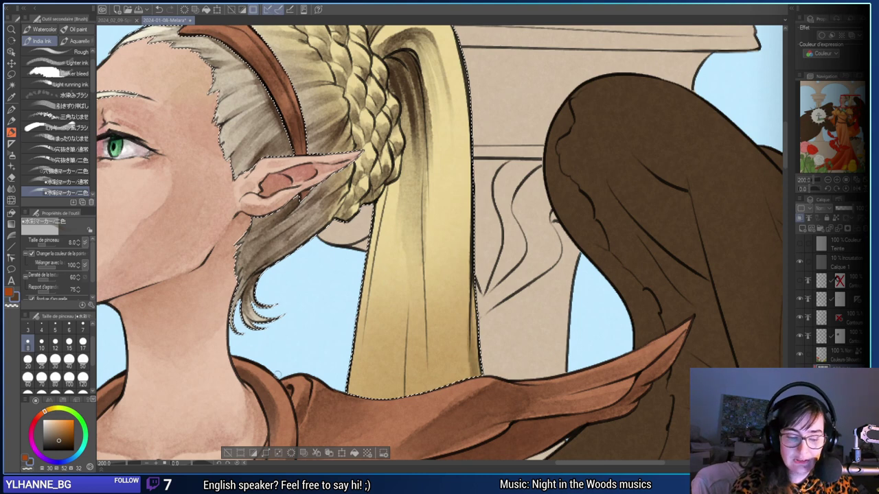
key(ctrl+z)
click(70, 328)
drag(472, 334, 475, 379)
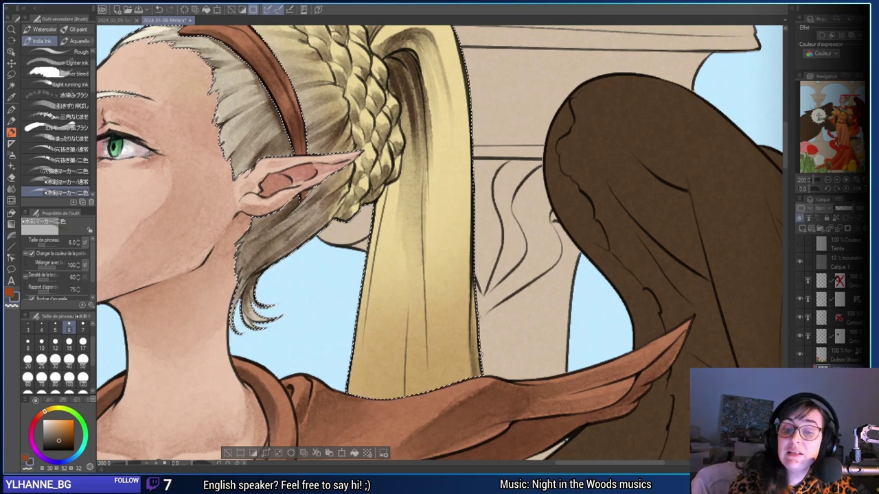
Paint thin shadow strands down the ponytail's central crease with the size 6 brush, undoing the misplaced strokes.
mouse_move(421, 86)
mouse_down()
mouse_move(422, 117)
mouse_move(410, 62)
mouse_move(422, 155)
mouse_up()
mouse_move(425, 266)
mouse_down()
mouse_move(394, 318)
mouse_move(394, 284)
mouse_up()
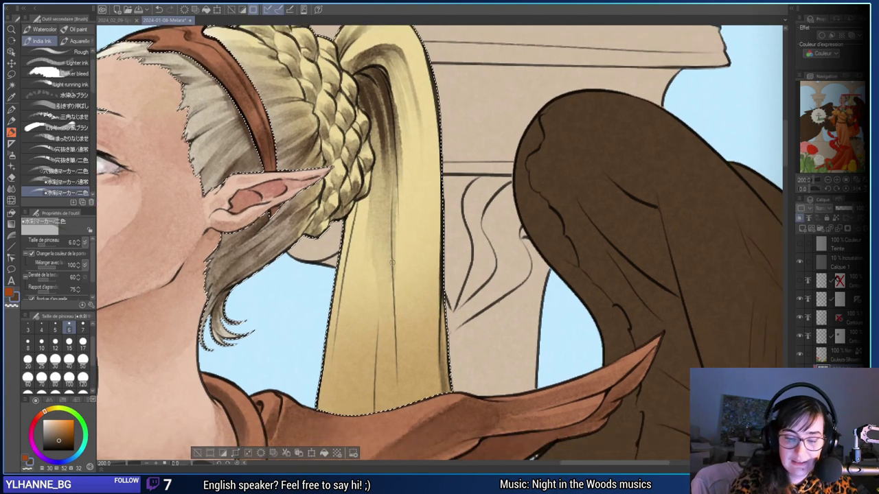
drag(393, 162, 399, 376)
key(ctrl+z)
drag(394, 177, 396, 315)
drag(391, 232, 394, 371)
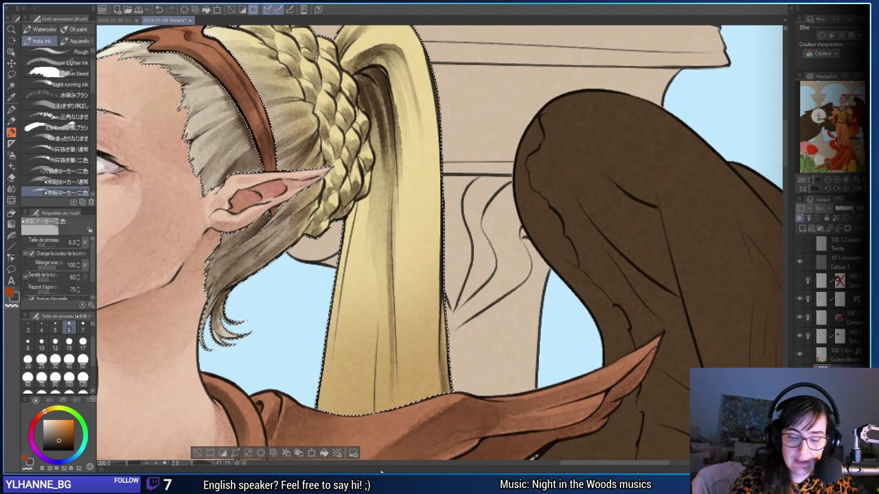
key(ctrl+z)
drag(393, 237, 396, 351)
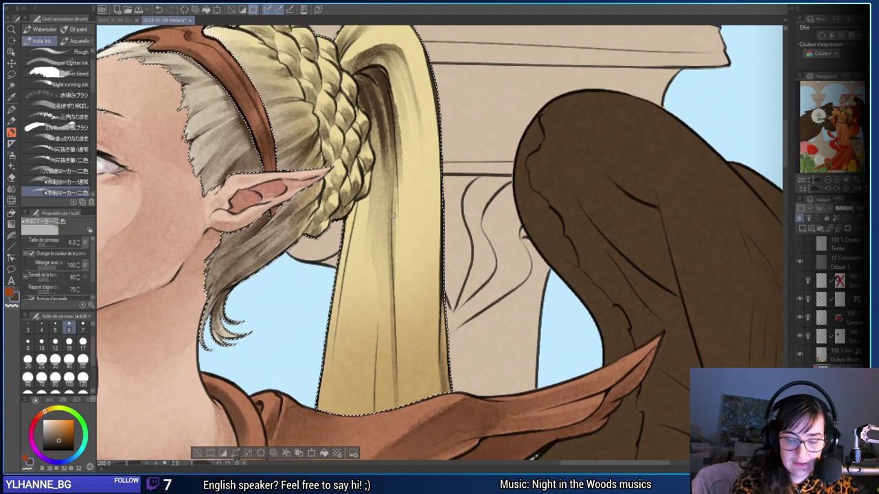
drag(397, 230, 401, 372)
key(ctrl+z)
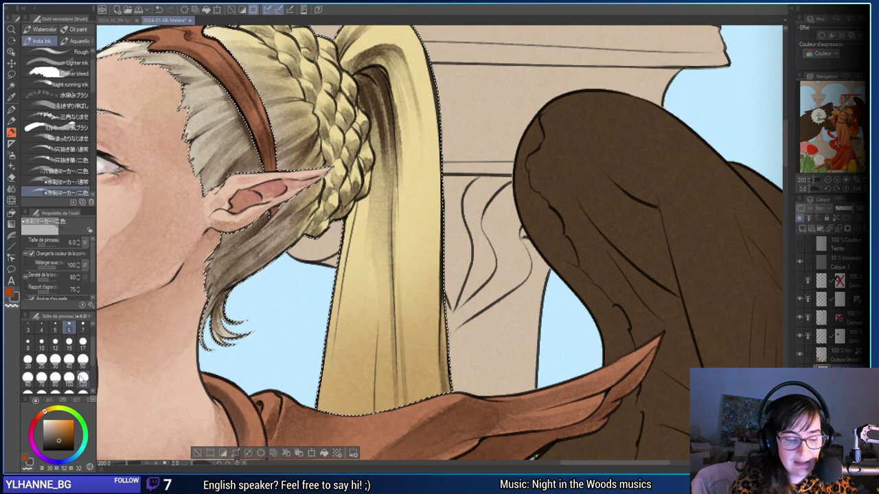
Paint soft strand shading beside the central crease in the lower ponytail with the size 15 brush.
click(69, 342)
drag(402, 292, 416, 399)
key(ctrl+z)
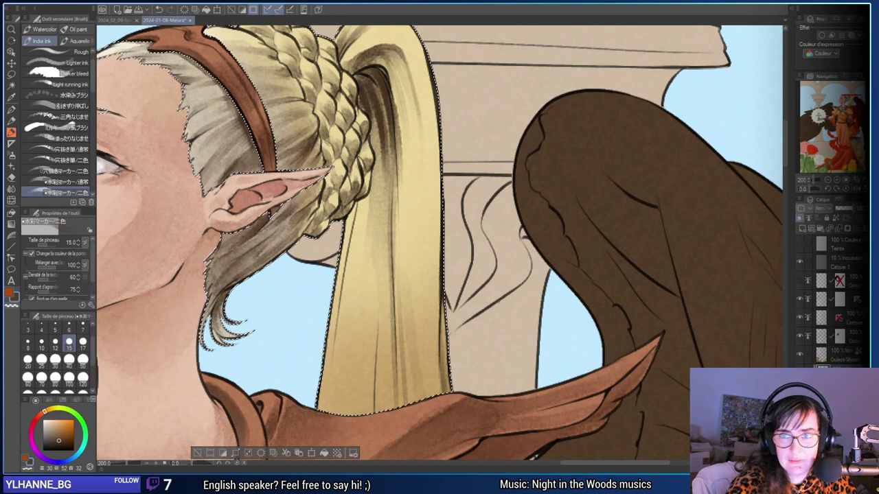
drag(600, 440, 565, 224)
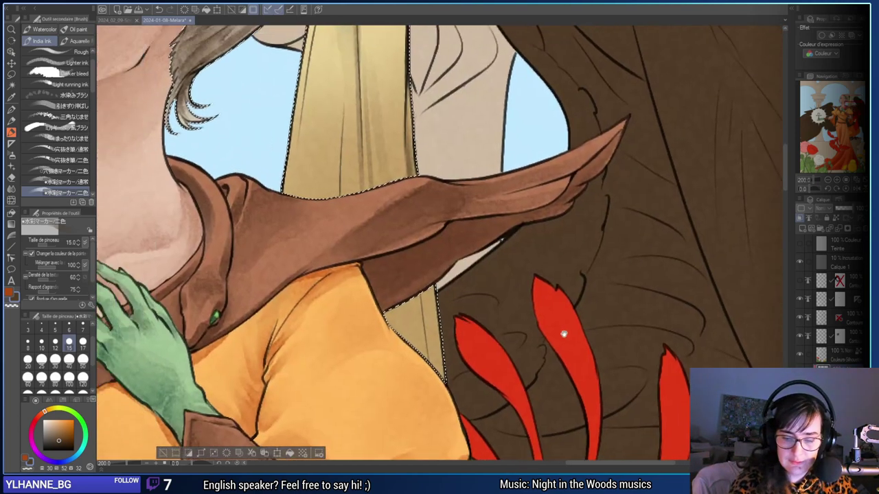
mouse_move(471, 187)
mouse_down()
mouse_move(556, 377)
mouse_move(549, 380)
mouse_up()
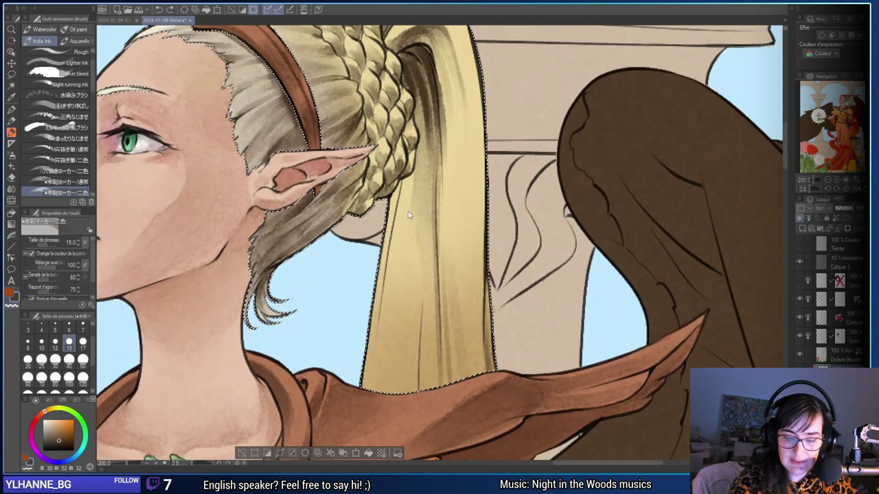
key(ctrl+z)
mouse_move(409, 192)
mouse_down()
mouse_move(365, 196)
mouse_move(353, 230)
mouse_move(361, 193)
mouse_move(359, 216)
mouse_up()
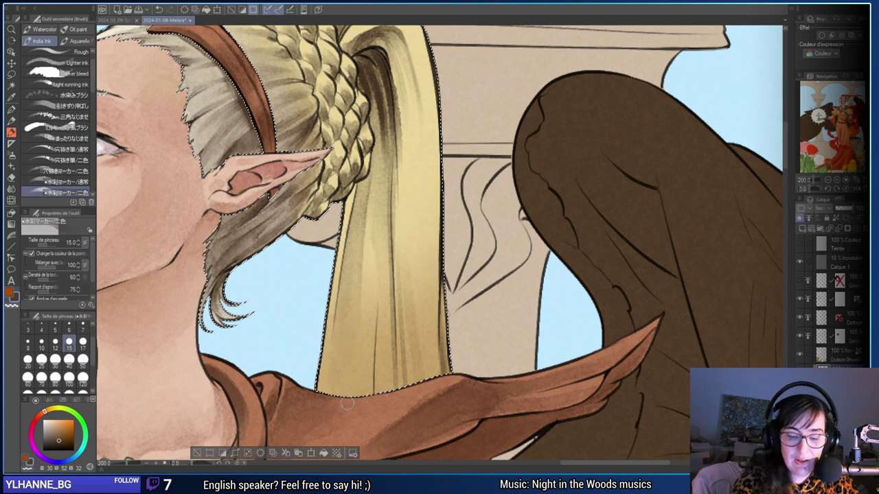
Shade the ponytail's inner edge below the braid with the size 12 brush.
click(55, 342)
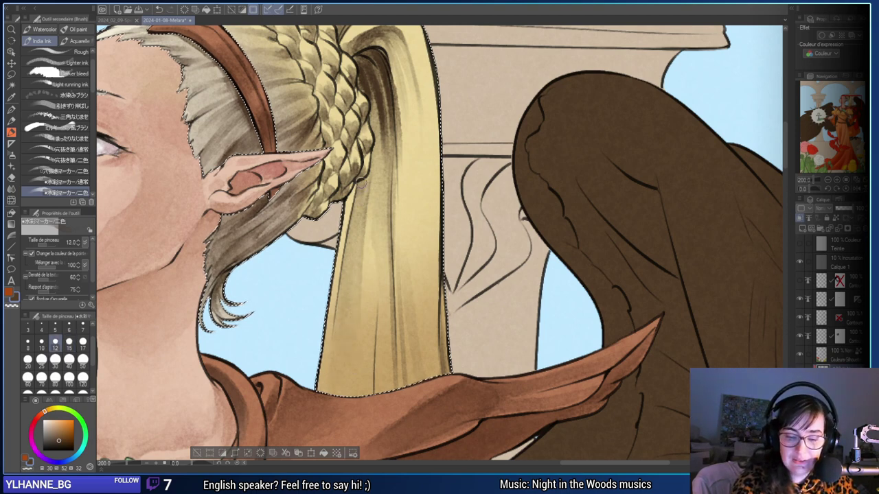
drag(361, 183, 348, 278)
key(ctrl+z)
Draw fine strand shadows along the inner crease down to the cloak with the size 5 brush, redoing misplaced strokes.
click(55, 327)
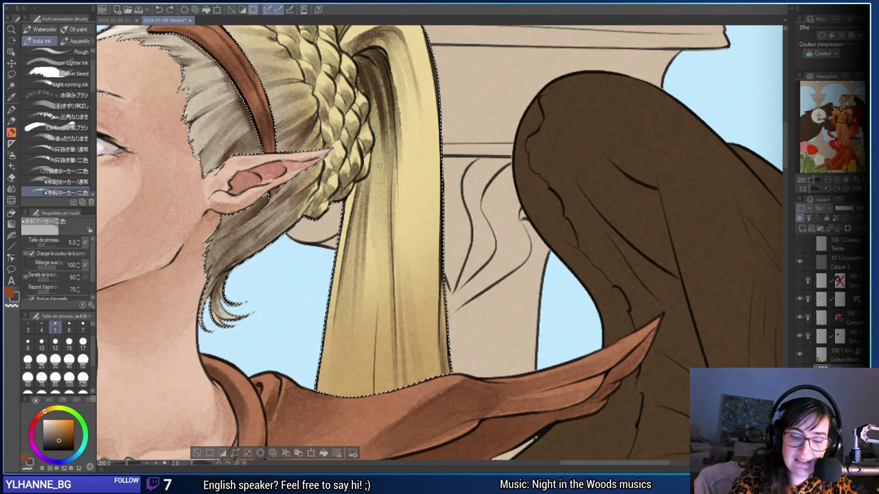
drag(380, 173, 369, 383)
key(ctrl+z)
drag(381, 228, 374, 377)
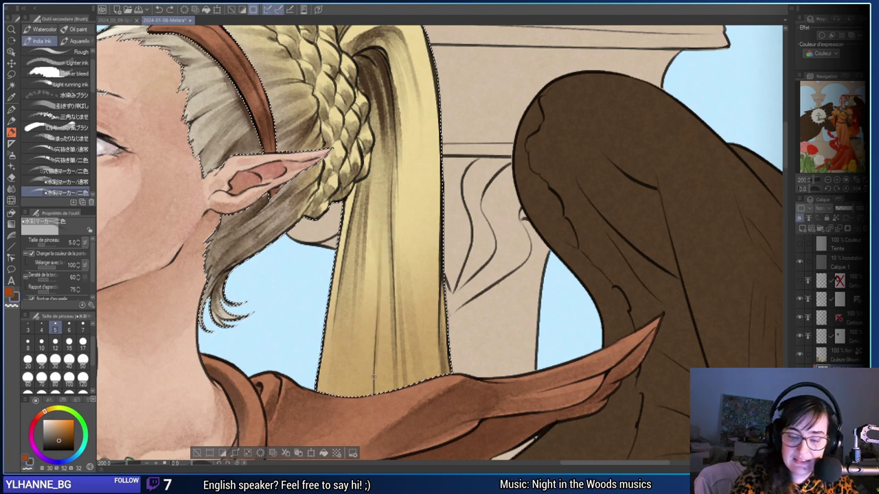
mouse_move(382, 223)
mouse_down()
mouse_move(367, 398)
mouse_move(378, 234)
mouse_move(353, 450)
mouse_move(367, 429)
mouse_up()
key(ctrl+z)
key(ctrl+z)
key(ctrl+z)
drag(380, 223, 370, 406)
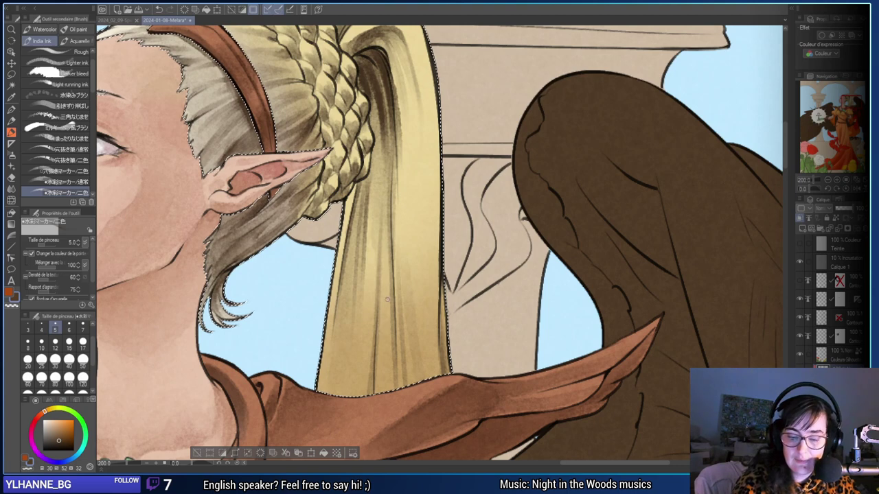
click(55, 341)
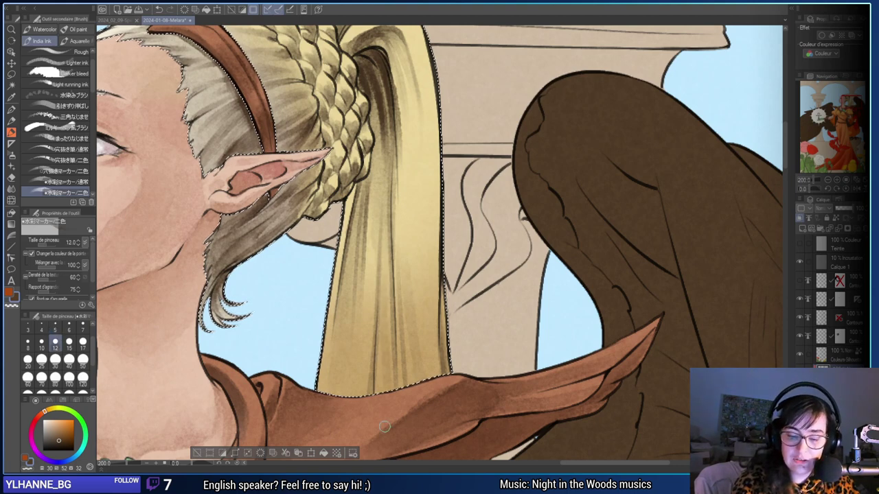
click(41, 341)
drag(385, 317, 382, 350)
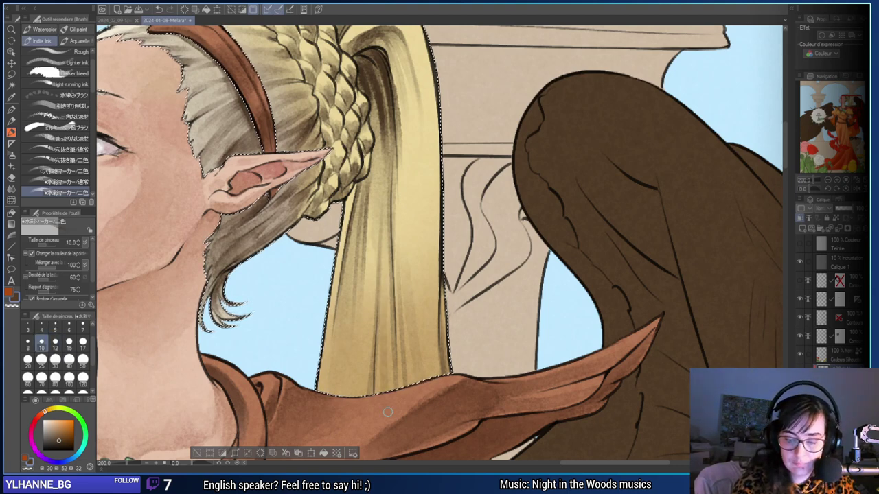
key(ctrl+z)
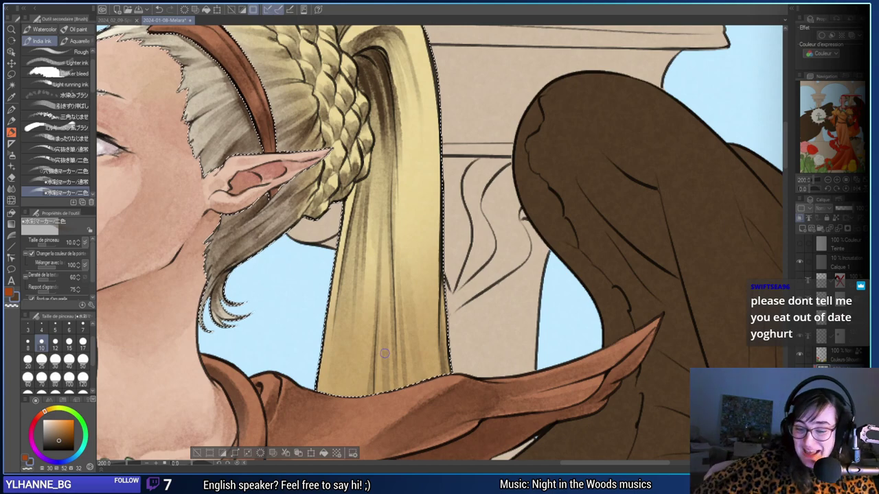
click(28, 344)
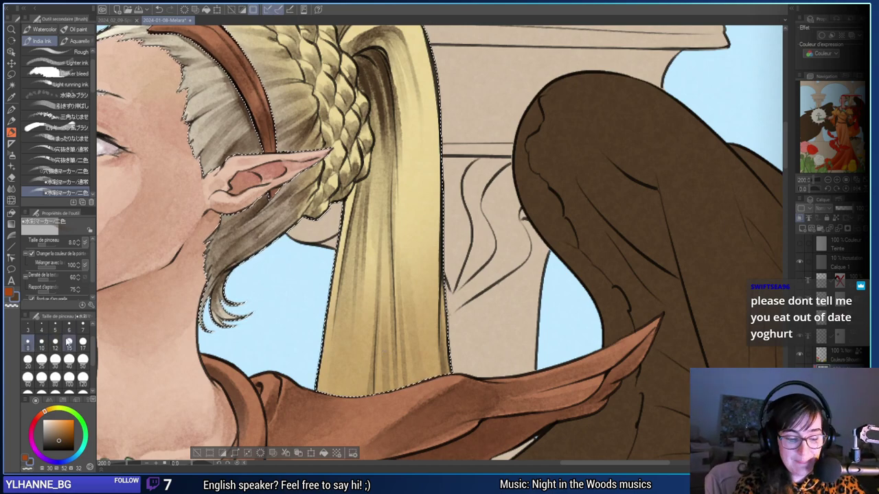
Paint thin strand shadows beside the braid, down from the ponytail's dark crease, with the size 6 brush, undoing misplaced strokes.
click(68, 329)
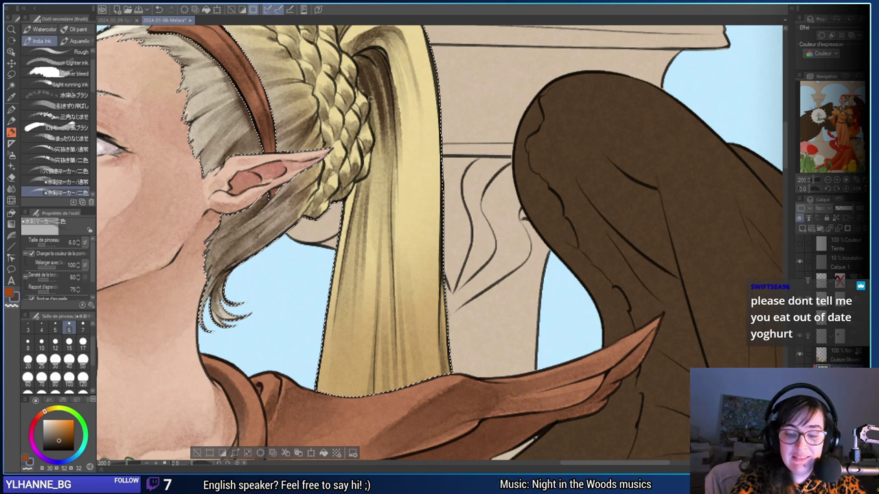
drag(371, 100, 376, 218)
drag(374, 118, 376, 258)
key(ctrl+z)
drag(373, 124, 376, 251)
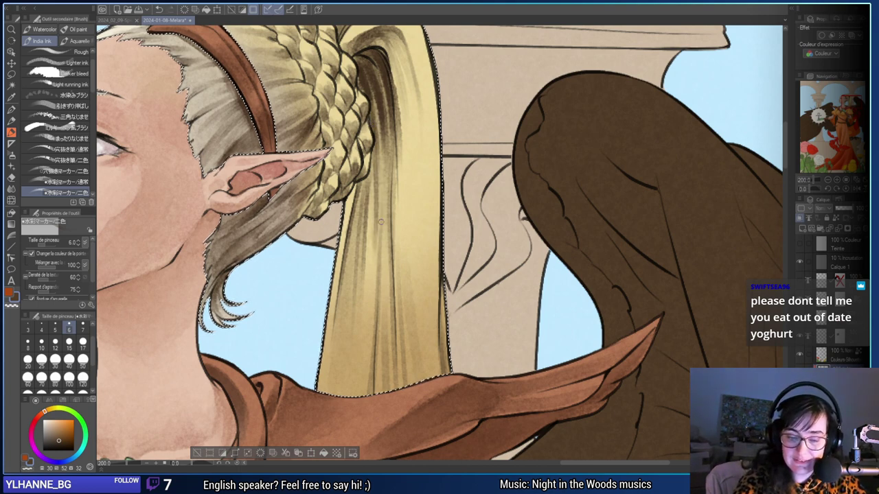
key(ctrl+z)
drag(375, 117, 376, 250)
drag(377, 134, 380, 236)
key(ctrl+z)
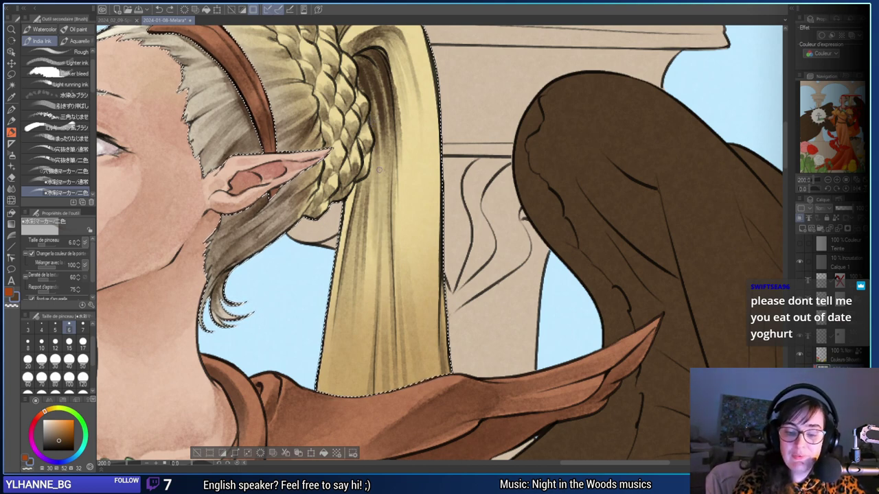
drag(377, 144, 370, 269)
key(ctrl+z)
drag(377, 141, 370, 287)
key(ctrl+z)
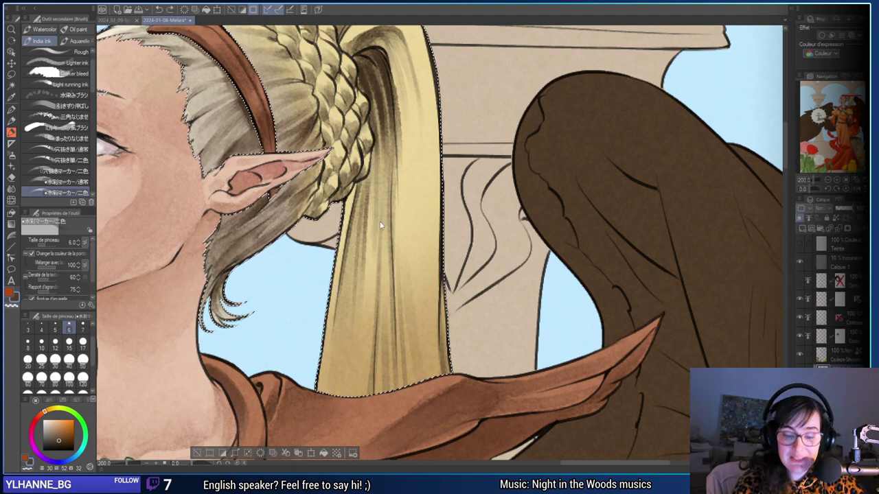
drag(377, 144, 372, 251)
key(ctrl+z)
drag(378, 163, 375, 254)
key(ctrl+z)
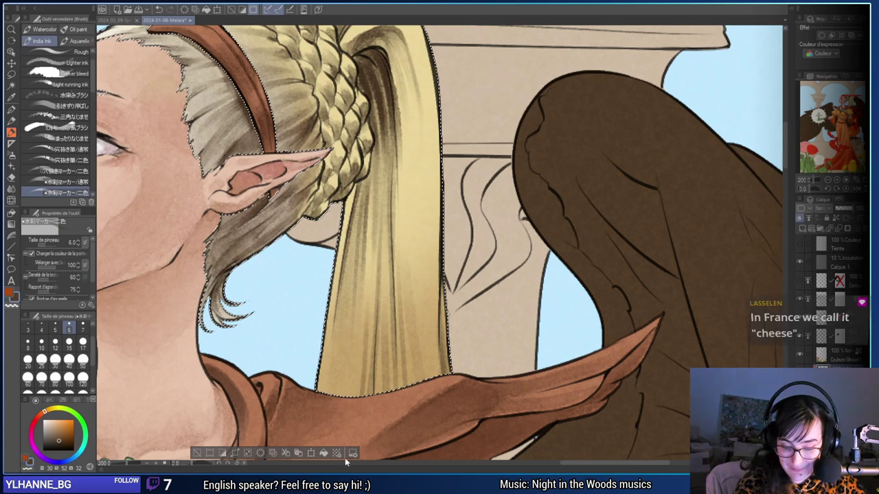
Paint a thin strand shadow in the lower ponytail down to the cloak's edge, redoing it until it sits well.
drag(369, 306, 359, 395)
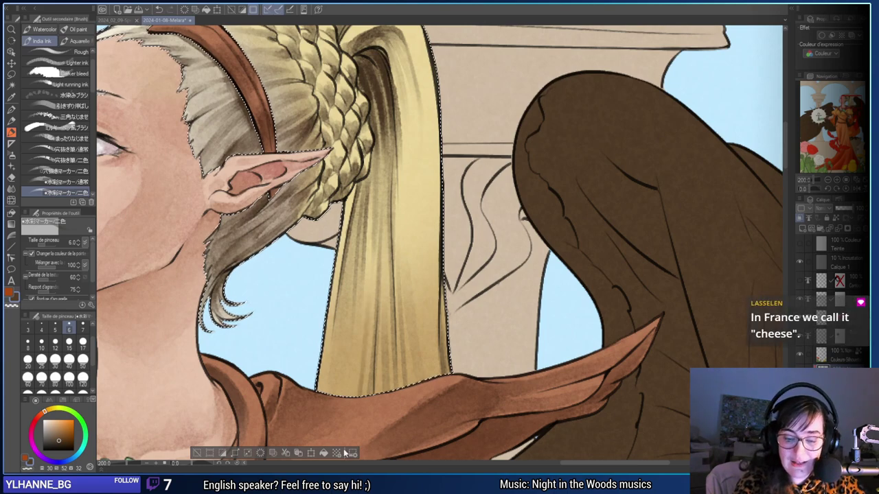
key(ctrl+z)
drag(367, 307, 361, 394)
key(ctrl+z)
drag(370, 309, 360, 396)
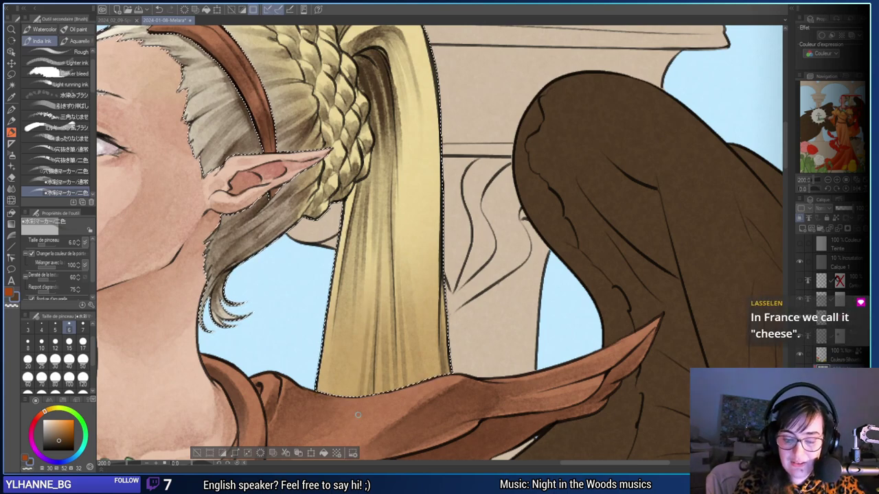
Add further size 6 strand shadows to the ponytail's lower inner half above the cloak, undoing the misplaced ones.
drag(495, 265, 550, 216)
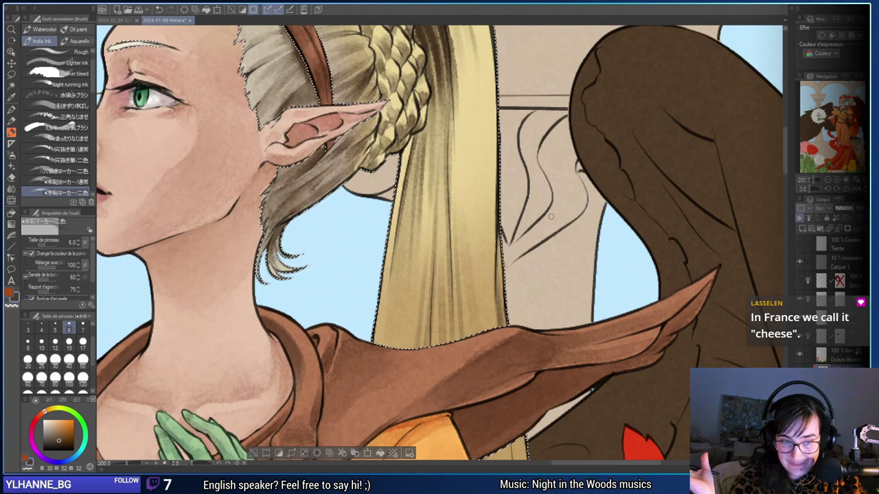
click(41, 341)
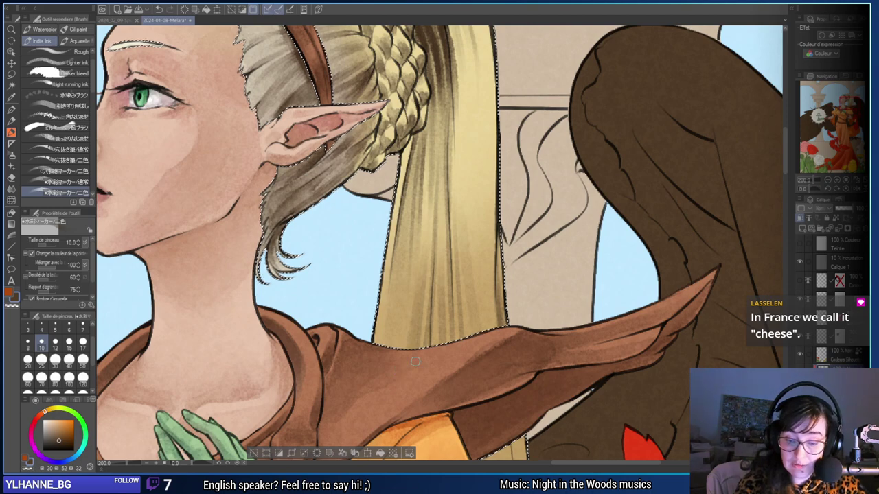
drag(416, 362, 385, 389)
click(68, 328)
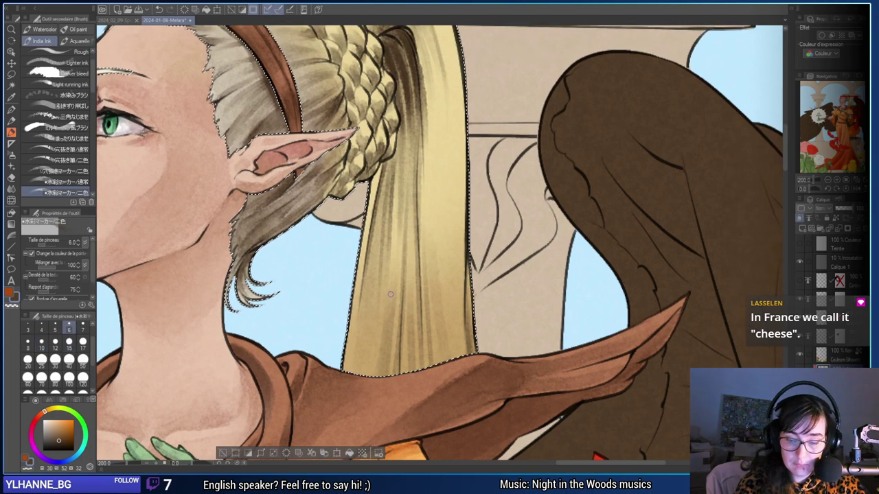
drag(389, 294, 380, 367)
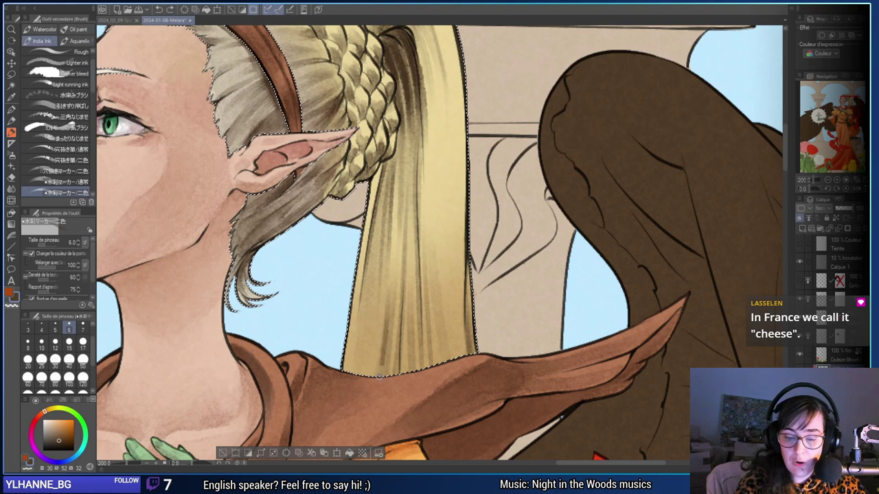
drag(381, 275, 375, 373)
key(ctrl+z)
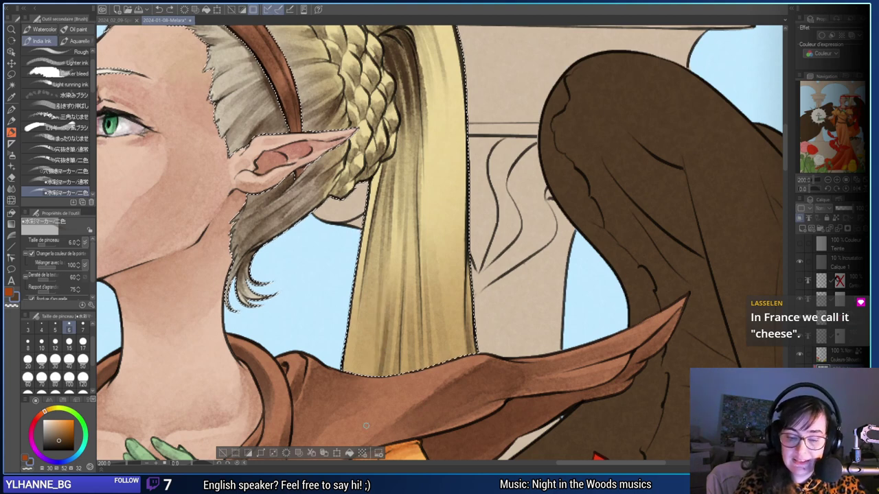
key(ctrl+z)
key(ctrl+z)
Draw fine strand shadows along the middle of the ponytail with the size 5 brush, undoing the misplaced strokes.
click(55, 328)
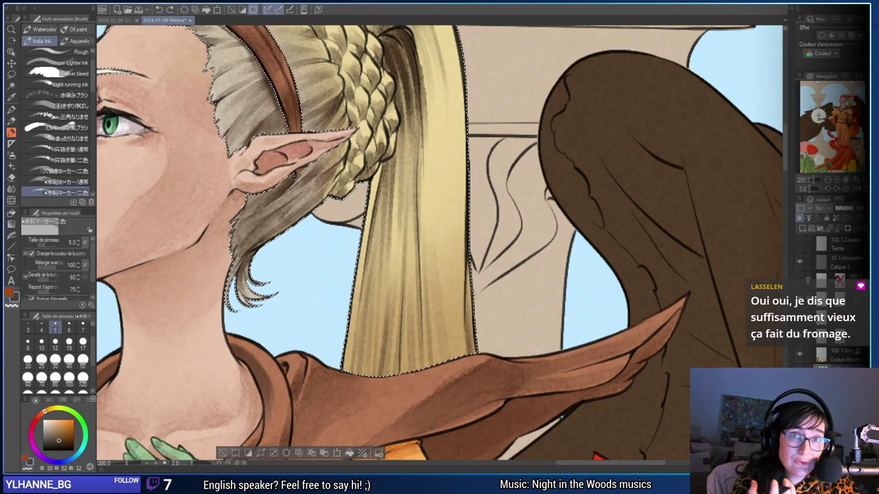
drag(554, 282, 523, 303)
drag(387, 137, 391, 274)
key(ctrl+z)
key(ctrl+z)
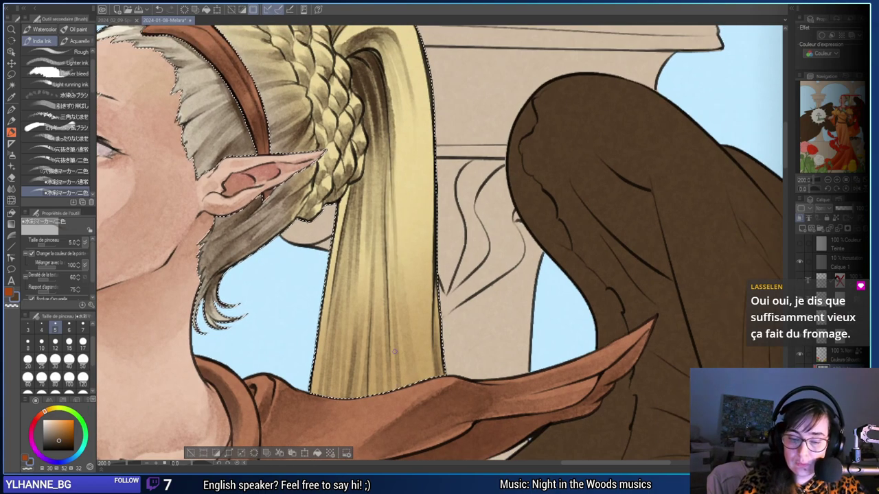
key(ctrl+z)
drag(397, 128, 395, 233)
drag(394, 149, 391, 276)
key(ctrl+z)
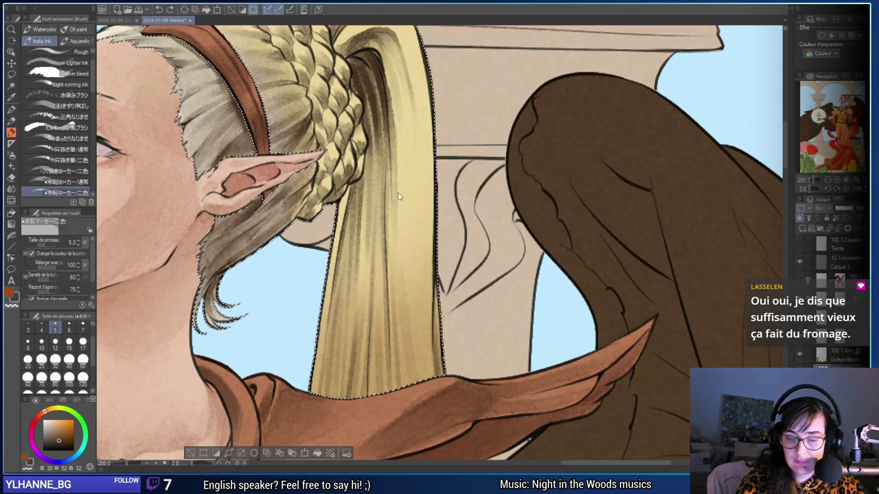
drag(397, 213, 396, 280)
Shade the inner half of the ponytail with broad size 30 strokes running down to the cloak.
drag(427, 357, 416, 364)
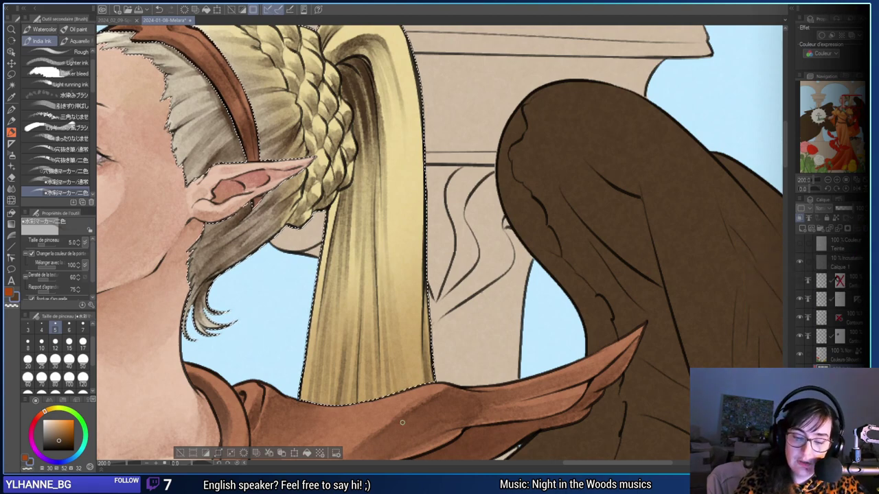
drag(392, 308, 365, 337)
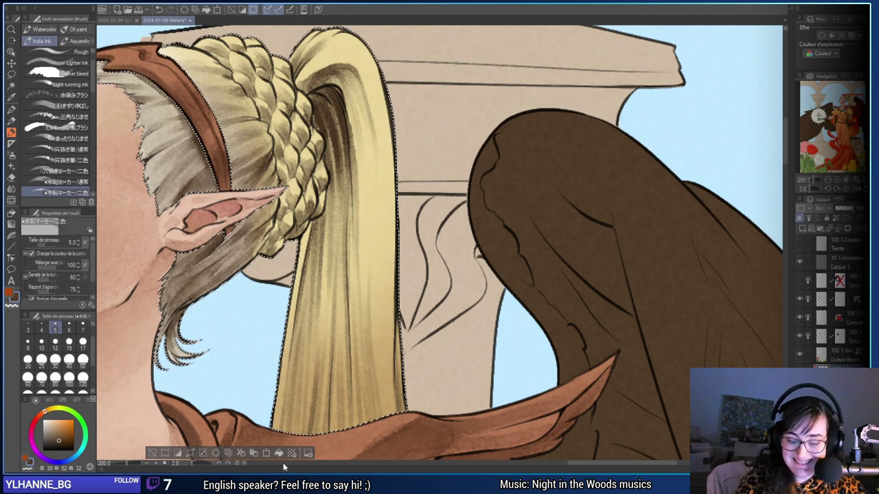
click(57, 363)
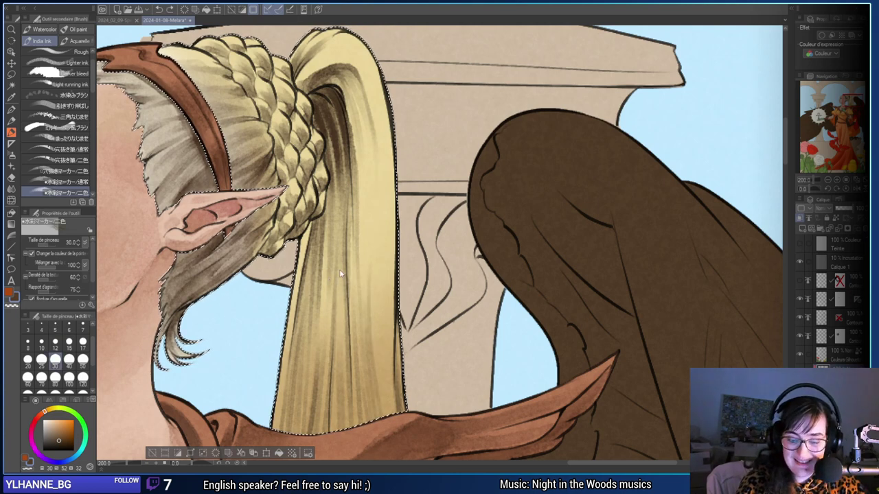
mouse_move(373, 51)
mouse_down()
mouse_move(385, 405)
mouse_move(447, 338)
mouse_up()
mouse_move(363, 199)
mouse_down()
mouse_move(350, 324)
mouse_move(368, 174)
mouse_move(348, 402)
mouse_up()
drag(352, 288, 341, 431)
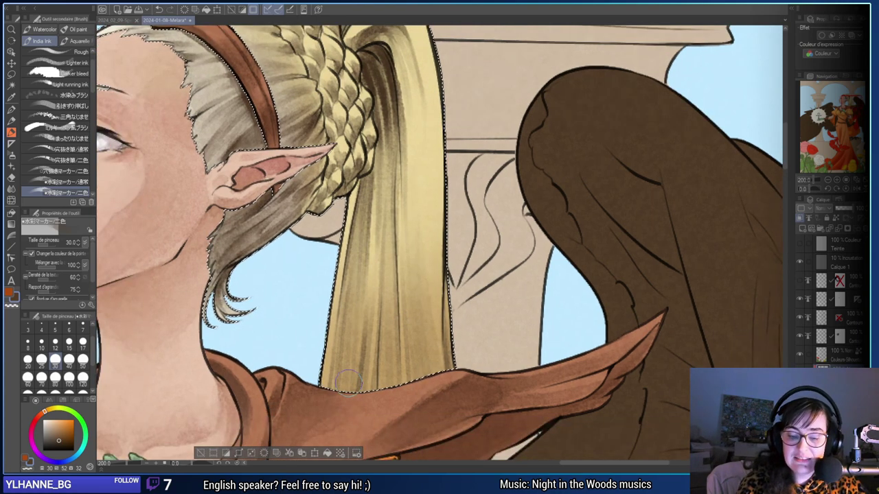
drag(345, 350, 342, 428)
drag(358, 275, 343, 415)
drag(360, 227, 343, 398)
Paint soft size 15 strand shading across the lower ponytail out to its outer edge, redoing the outermost strokes.
drag(438, 343, 420, 360)
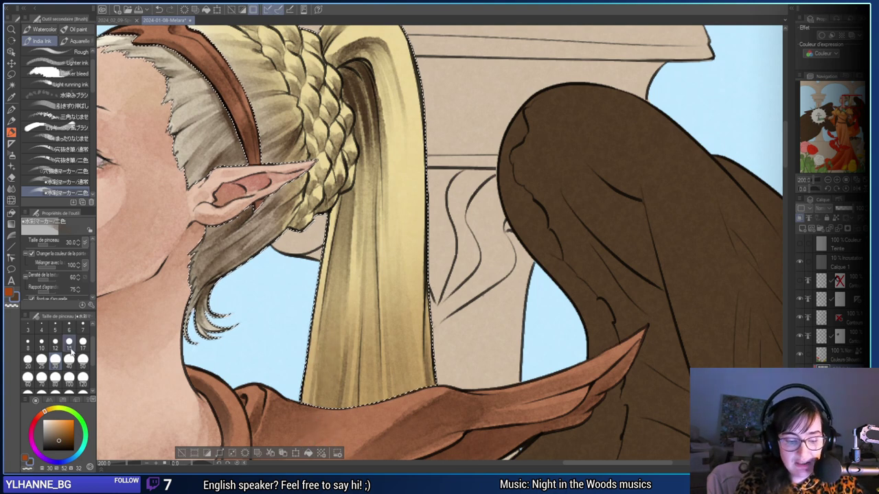
click(69, 340)
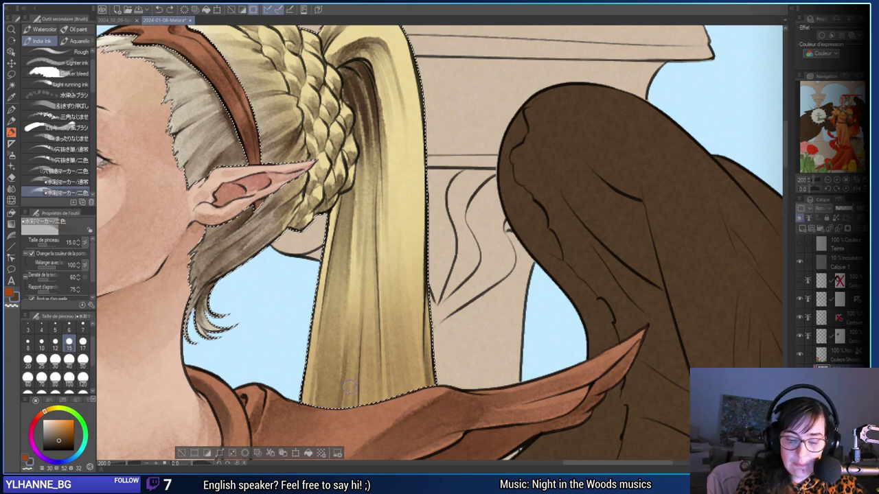
drag(352, 341, 352, 324)
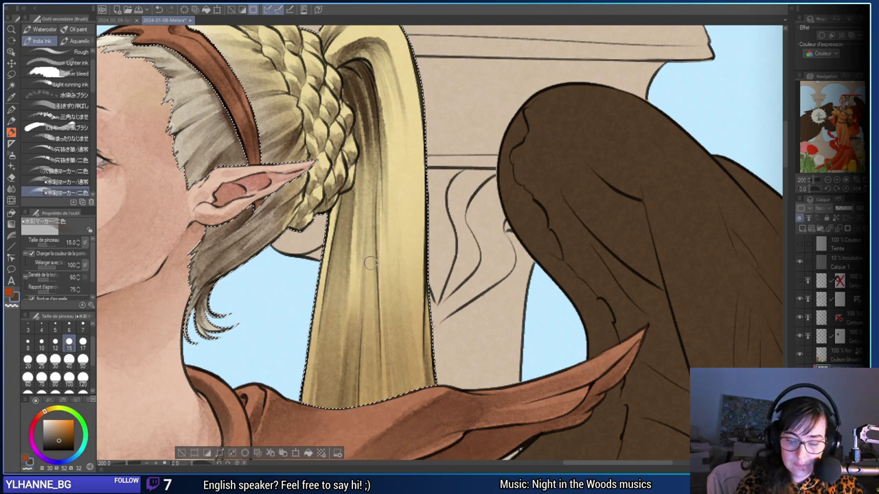
drag(371, 276, 375, 404)
drag(371, 254, 377, 400)
drag(382, 275, 387, 392)
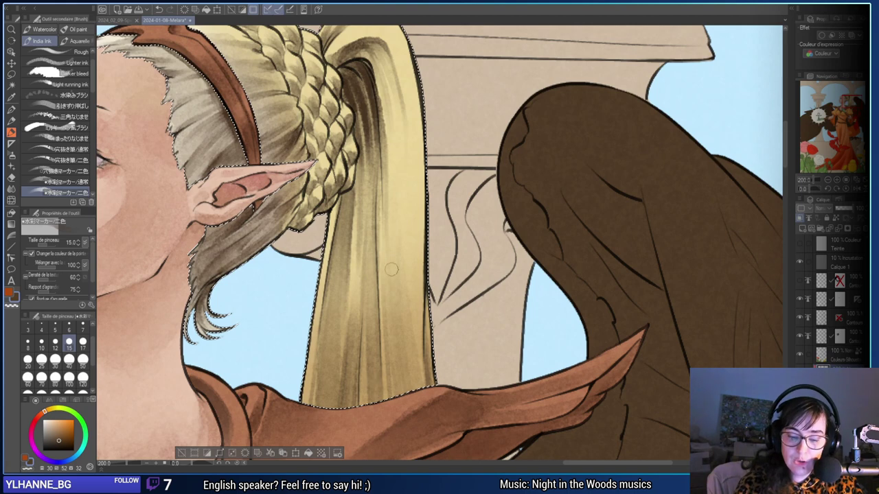
drag(387, 240, 396, 426)
drag(389, 325, 407, 422)
mouse_move(397, 306)
mouse_down()
mouse_move(408, 412)
mouse_move(429, 445)
mouse_up()
drag(409, 248, 421, 409)
key(ctrl+z)
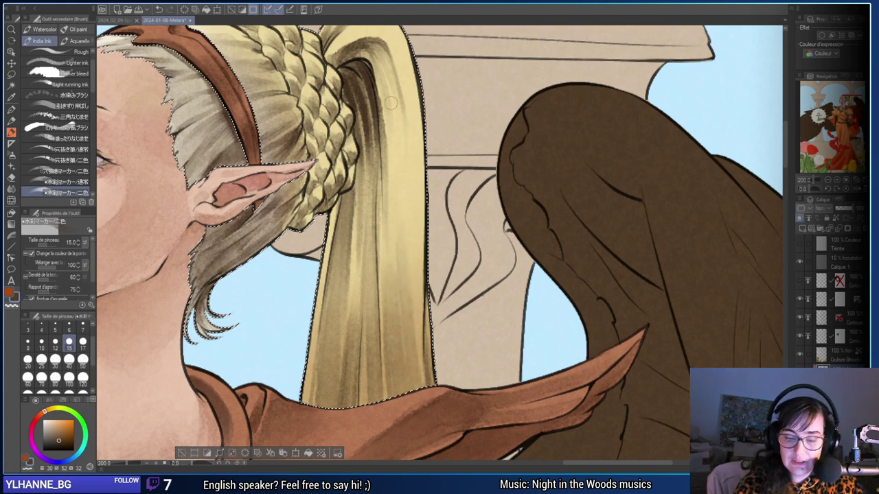
key(ctrl+z)
drag(402, 223, 435, 413)
Shade the bend at the top of the ponytail above the dark crease with the size 15 brush.
drag(408, 99, 403, 223)
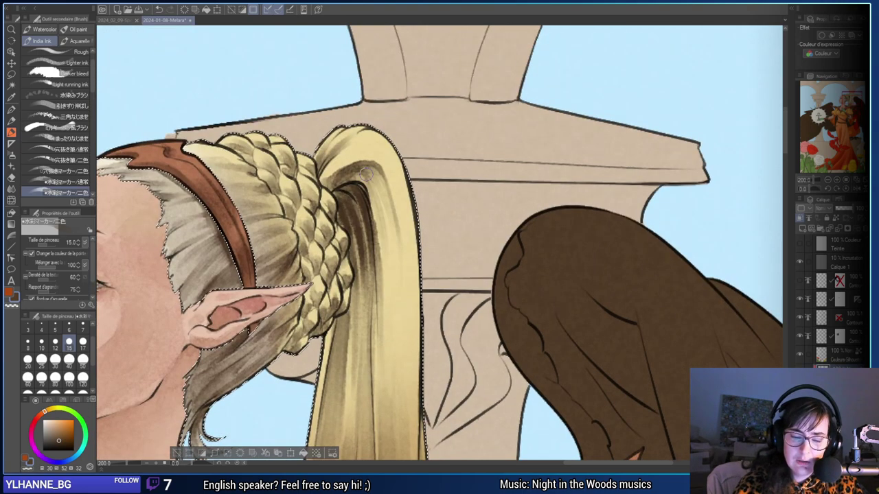
mouse_move(366, 175)
mouse_down()
mouse_move(392, 221)
mouse_move(365, 168)
mouse_move(391, 237)
mouse_move(396, 315)
mouse_up()
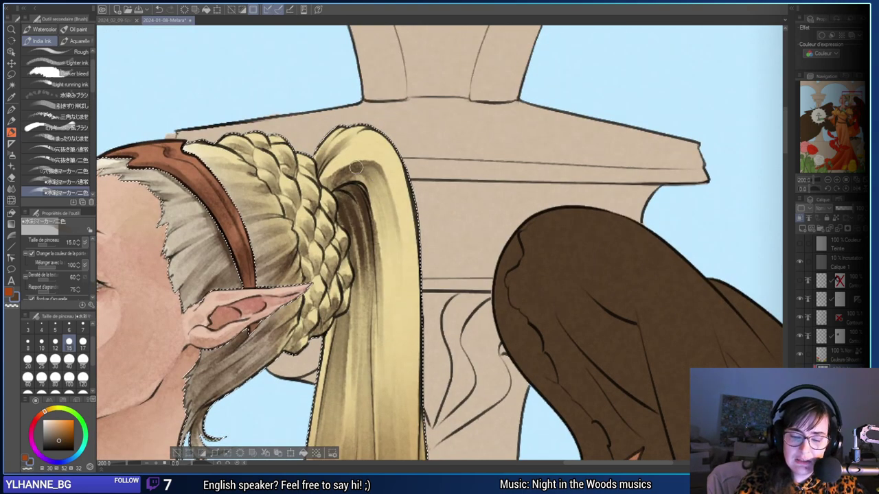
mouse_move(356, 167)
mouse_down()
mouse_move(371, 183)
mouse_move(386, 208)
mouse_up()
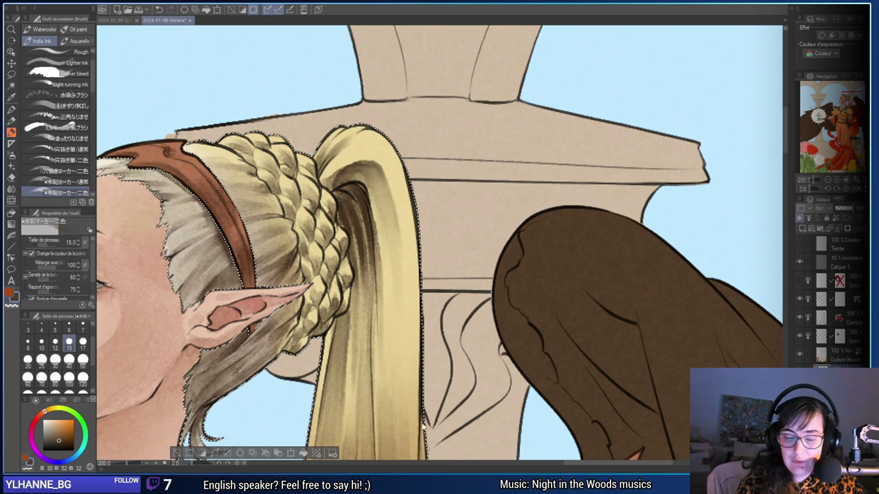
Add strand shadows to the upper ponytail beneath its bend with the size 6 brush.
drag(445, 346, 482, 264)
mouse_move(457, 355)
mouse_down()
mouse_move(474, 361)
mouse_move(491, 388)
mouse_up()
click(68, 330)
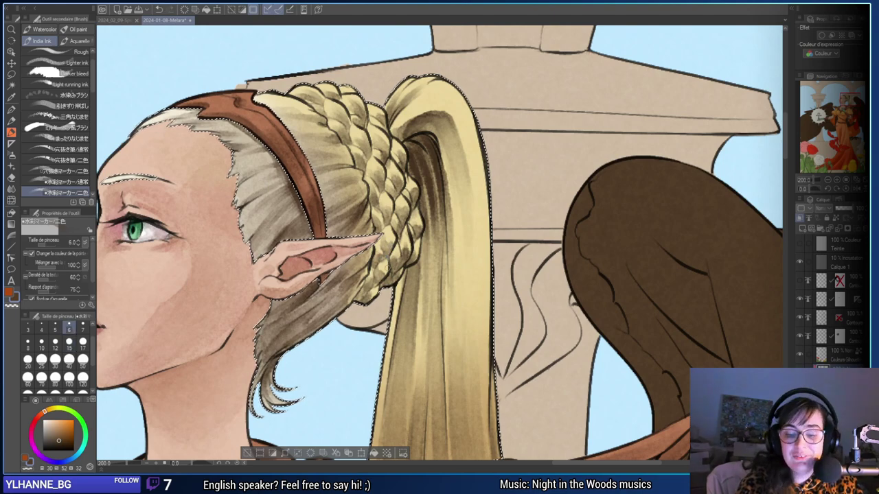
drag(359, 145, 416, 236)
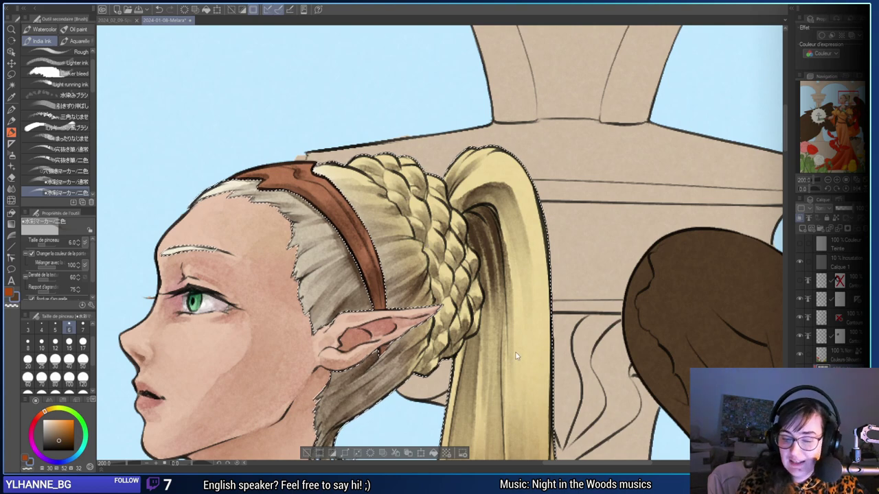
drag(379, 261, 333, 269)
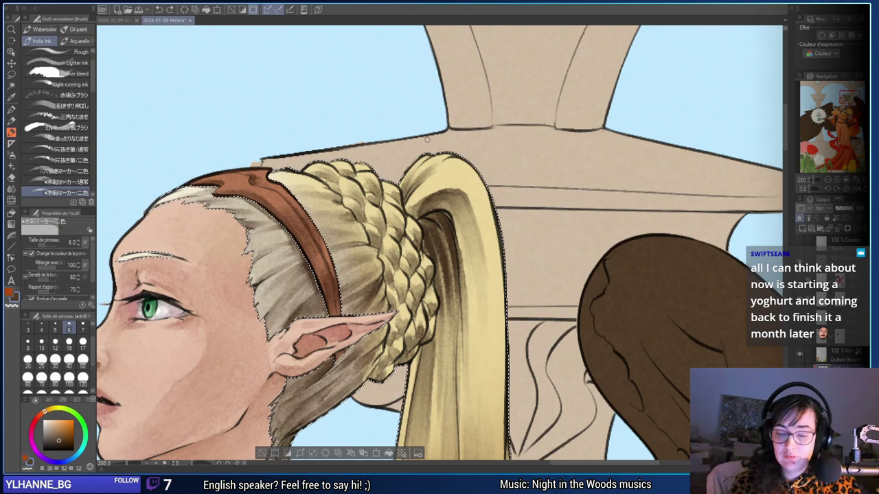
Refine the upper ponytail with very thin size 3 strand lines around the crease and along its length.
click(27, 329)
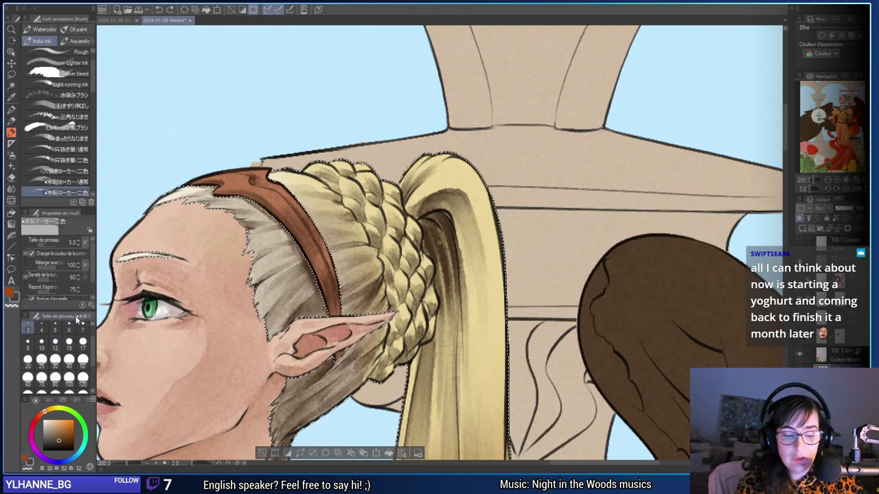
drag(302, 220, 444, 274)
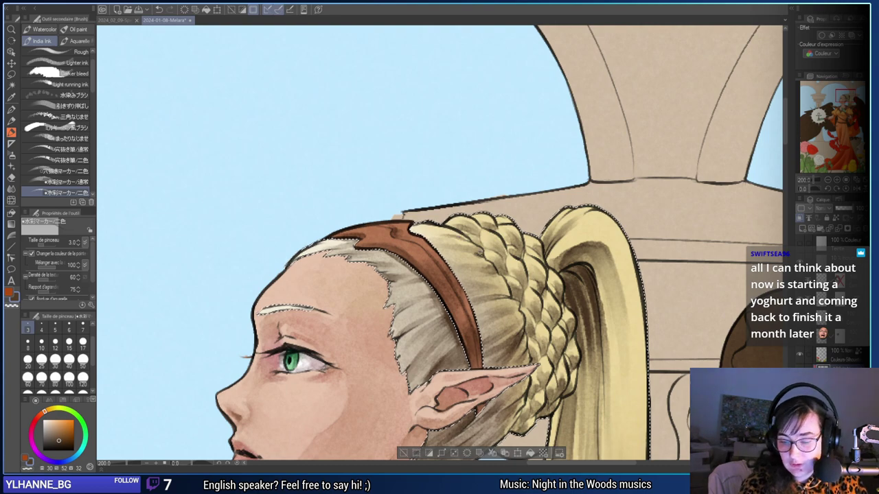
drag(567, 330, 441, 312)
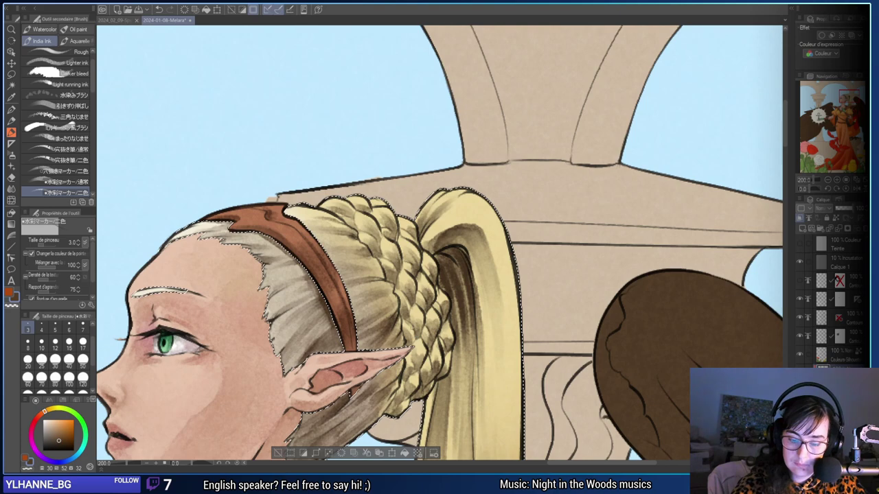
key(e)
key(b)
drag(520, 458, 501, 232)
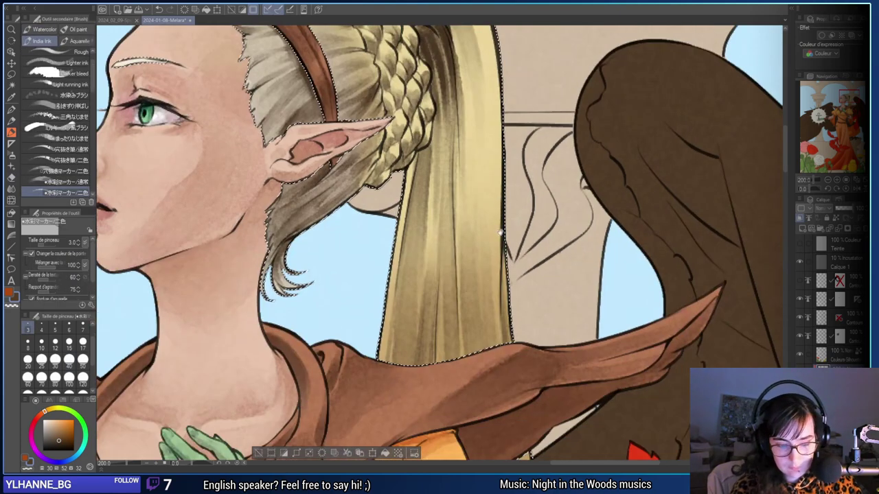
Shade the small hair section below the cloak with fine strand strokes at sizes 6, 5 and 3, undoing and redoing a stroke.
mouse_move(527, 411)
mouse_down()
mouse_move(486, 383)
mouse_move(457, 343)
mouse_move(439, 243)
mouse_up()
click(69, 329)
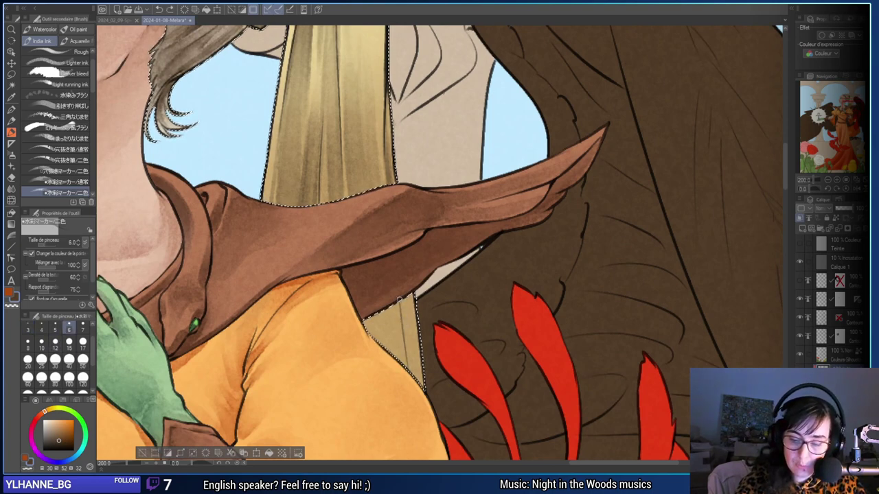
mouse_move(414, 369)
mouse_down()
mouse_move(402, 300)
mouse_move(413, 370)
mouse_move(404, 310)
mouse_up()
click(55, 331)
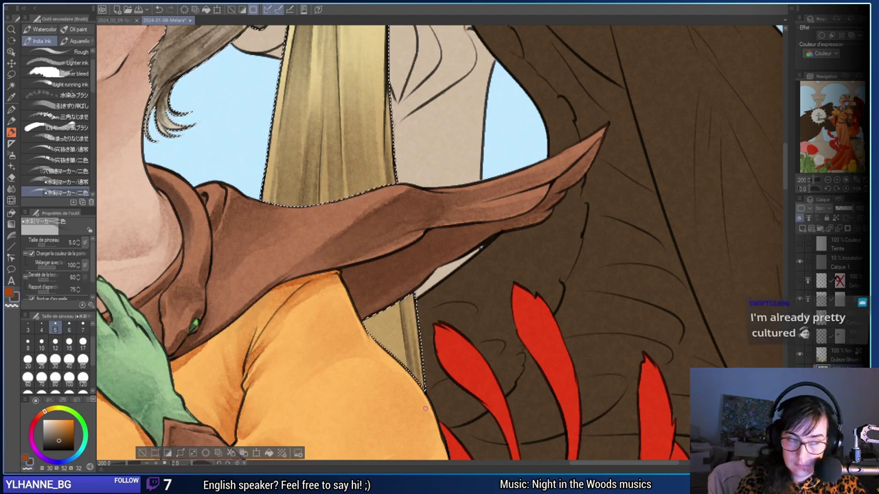
click(27, 331)
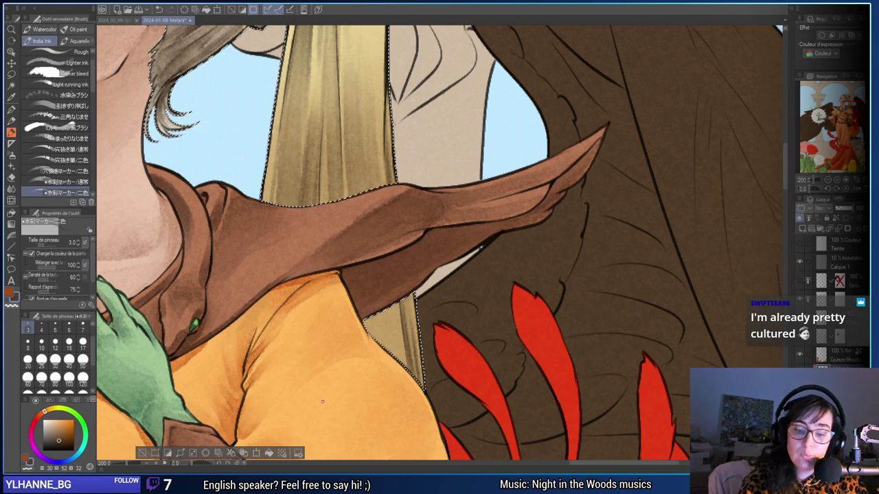
click(55, 331)
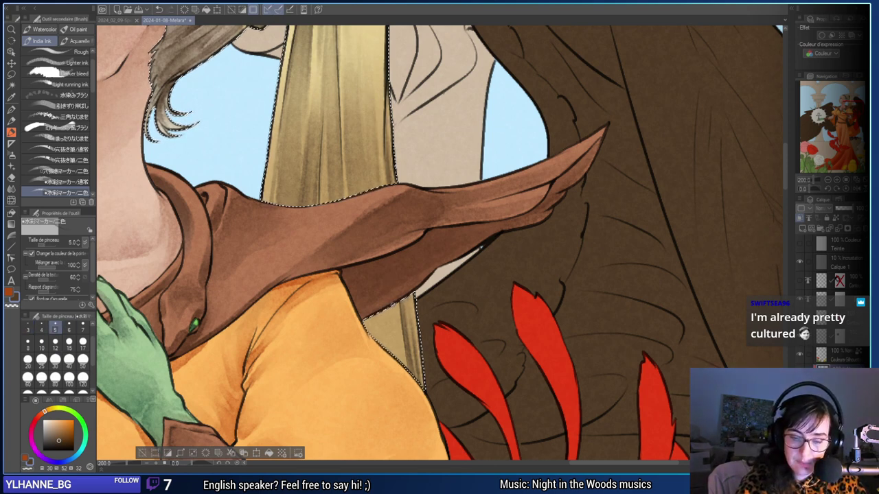
key(ctrl+z)
drag(391, 306, 398, 359)
drag(396, 324, 403, 365)
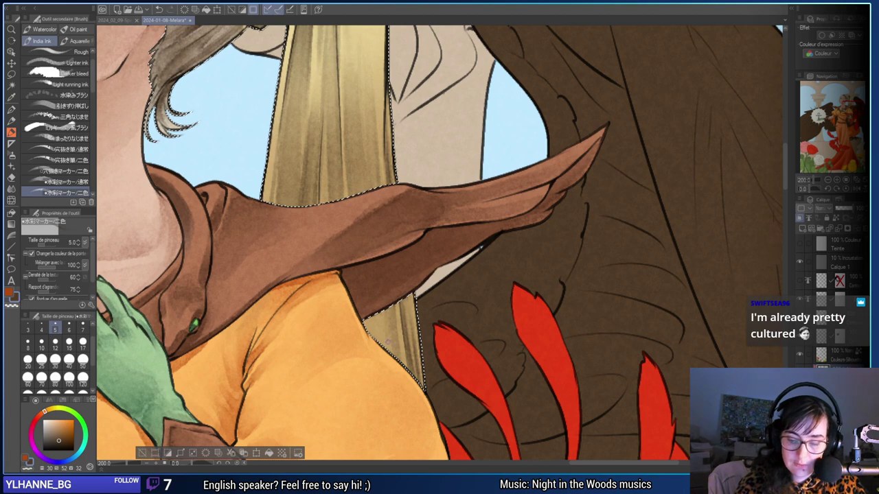
drag(384, 311, 390, 339)
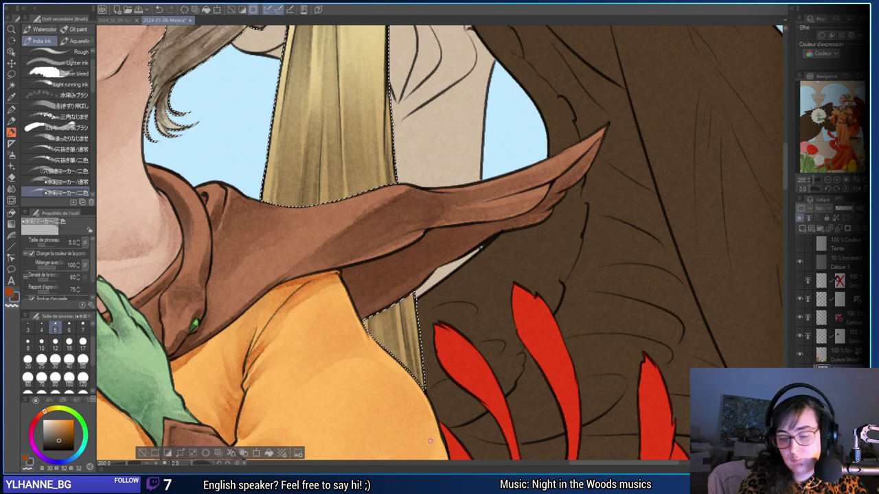
Continue the size 5 strand shading along the narrow hair strip between the orange sleeve and the red bird.
drag(574, 340, 601, 382)
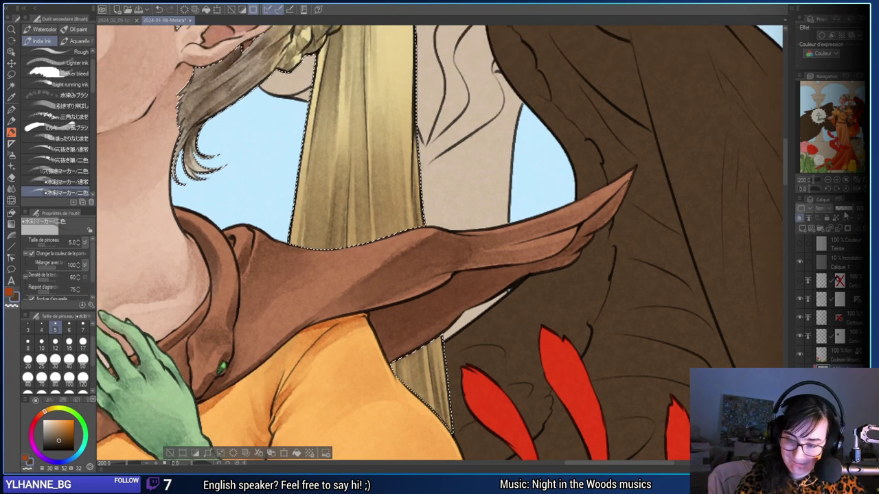
click(828, 180)
click(827, 179)
click(827, 180)
click(828, 180)
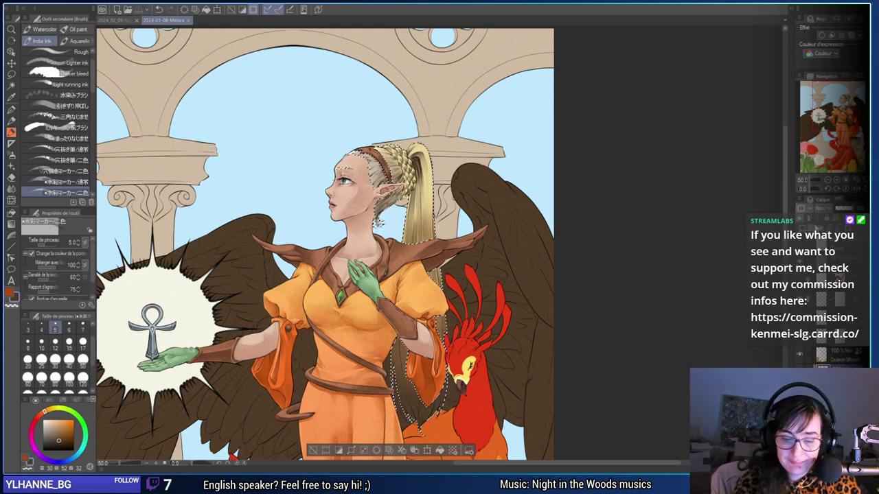
scroll(729, 253, up, 5)
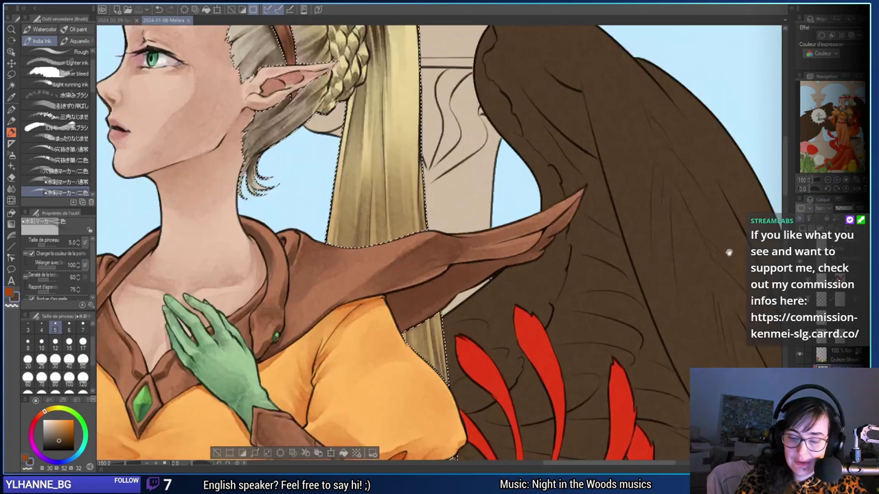
drag(540, 446, 534, 245)
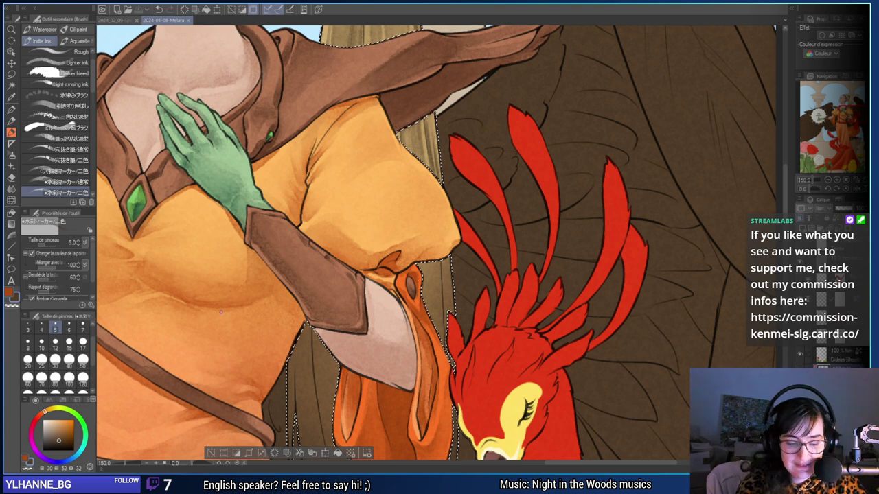
click(41, 328)
click(55, 329)
drag(481, 355, 455, 354)
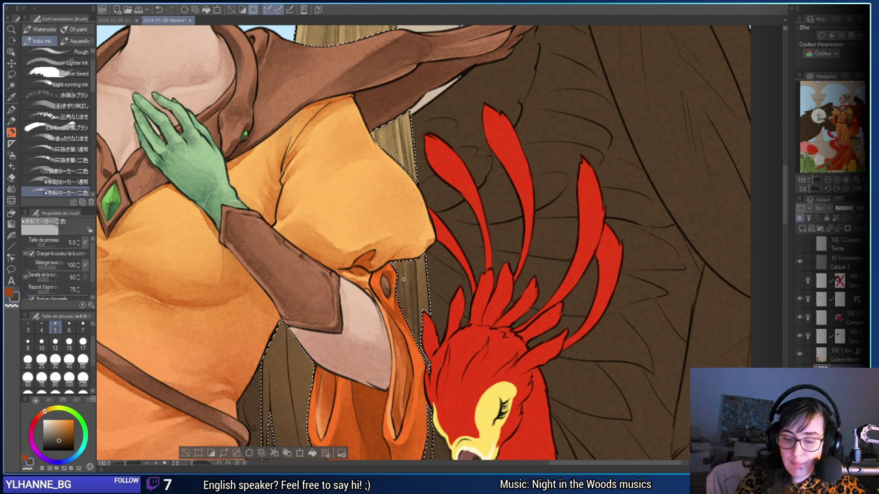
drag(455, 323, 435, 302)
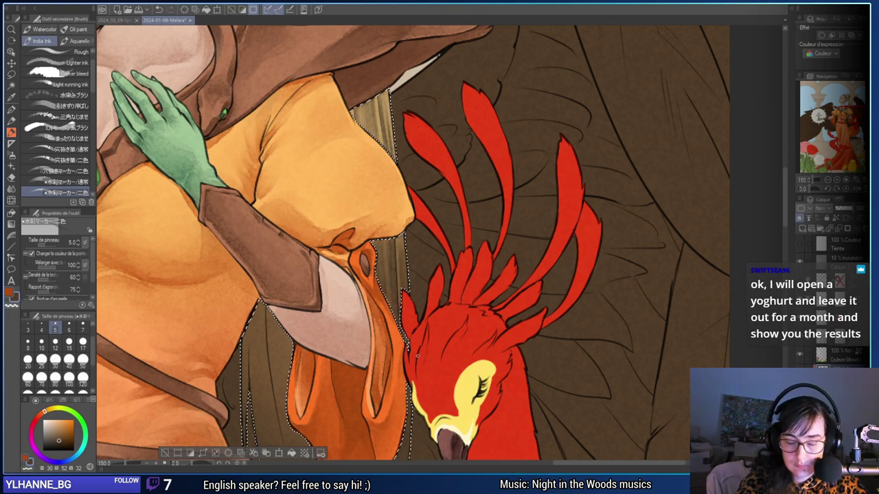
Darken the brown brush colour to 30, 54, 21 and lay soft size 30 and size 15 shadows on the hair below the forearm.
drag(500, 306, 571, 237)
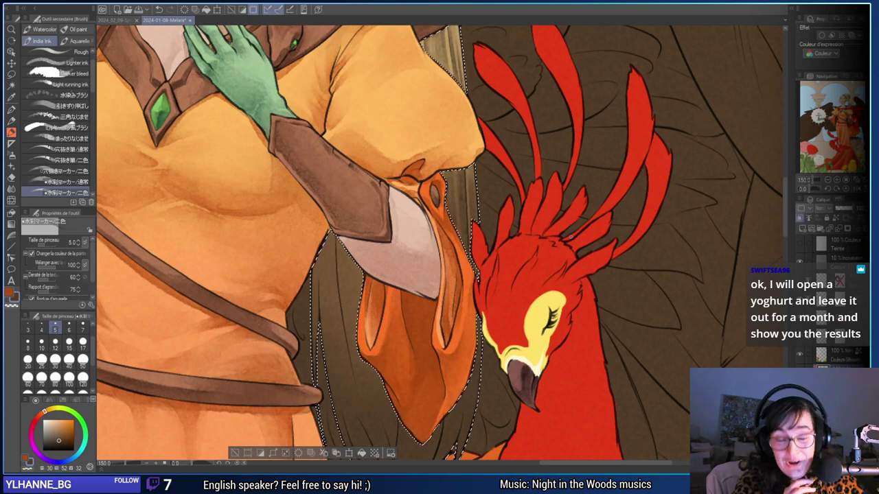
drag(570, 237, 568, 178)
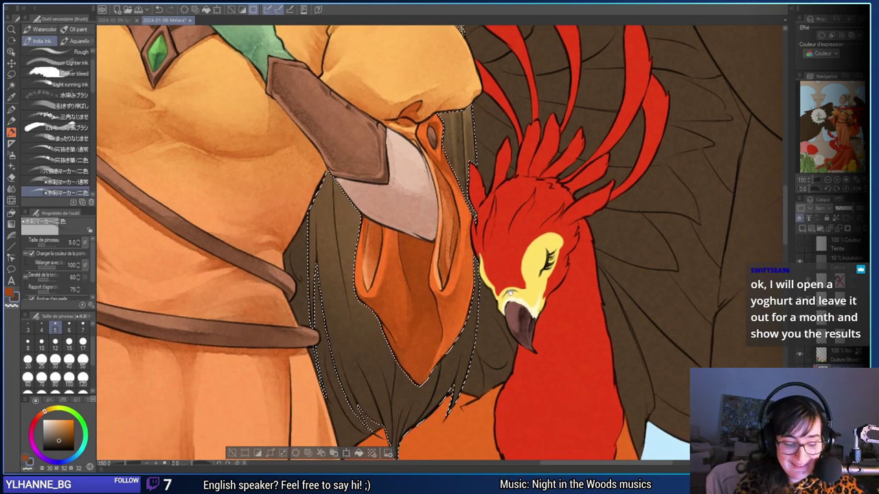
click(59, 444)
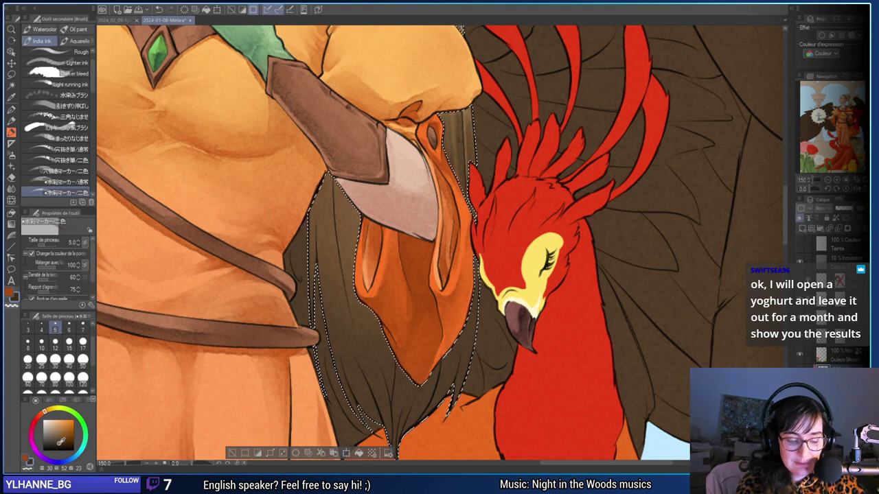
drag(421, 314, 403, 283)
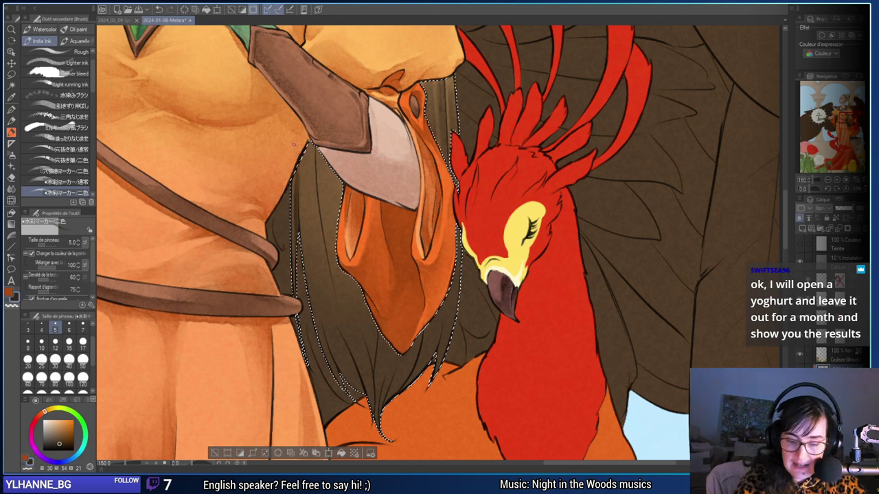
drag(395, 312, 370, 313)
click(55, 361)
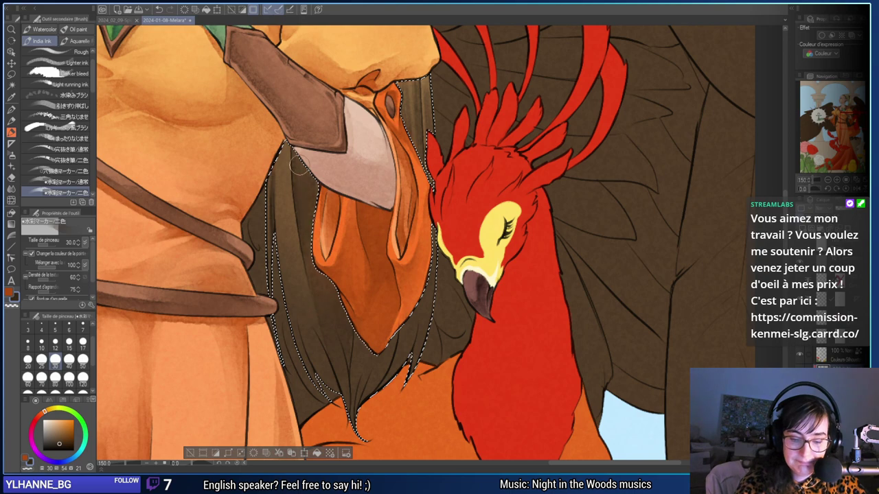
click(68, 341)
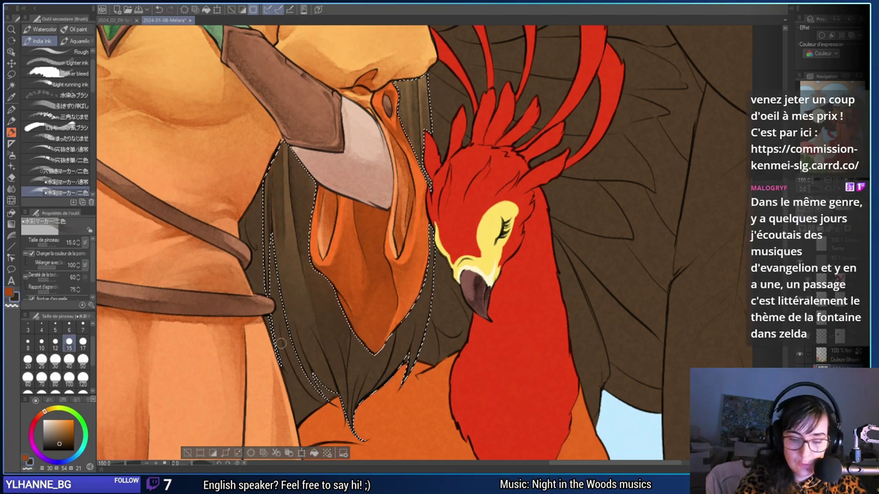
drag(279, 157, 286, 263)
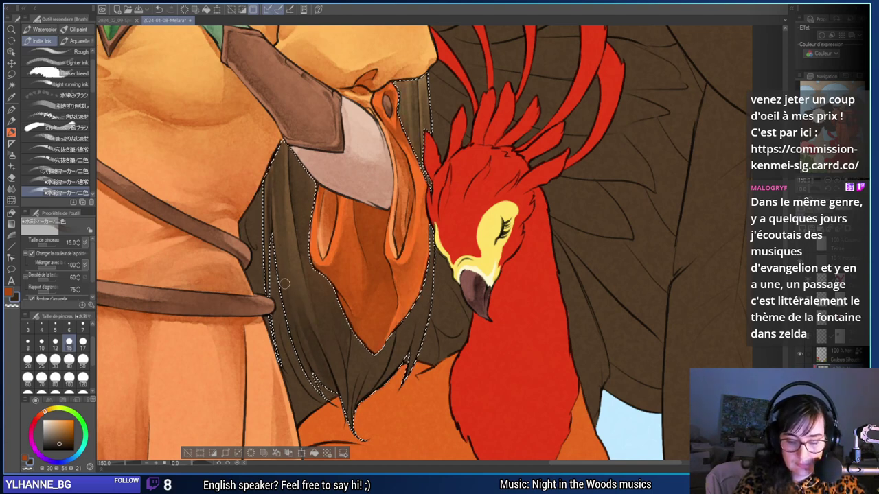
scroll(336, 284, up, 1)
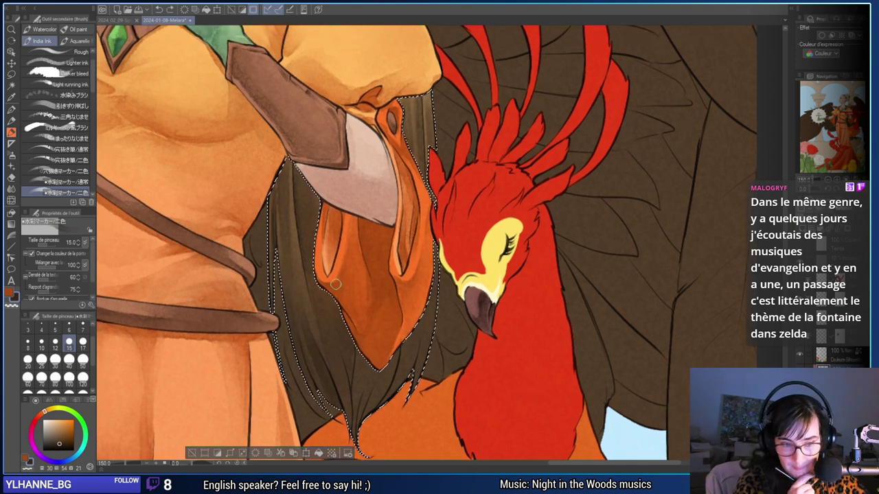
Draw finer strand shadows in the hair between the waist and the hanging sleeve at sizes 8, 6 and 5.
key(bracketleft)
key(bracketleft)
key(bracketleft)
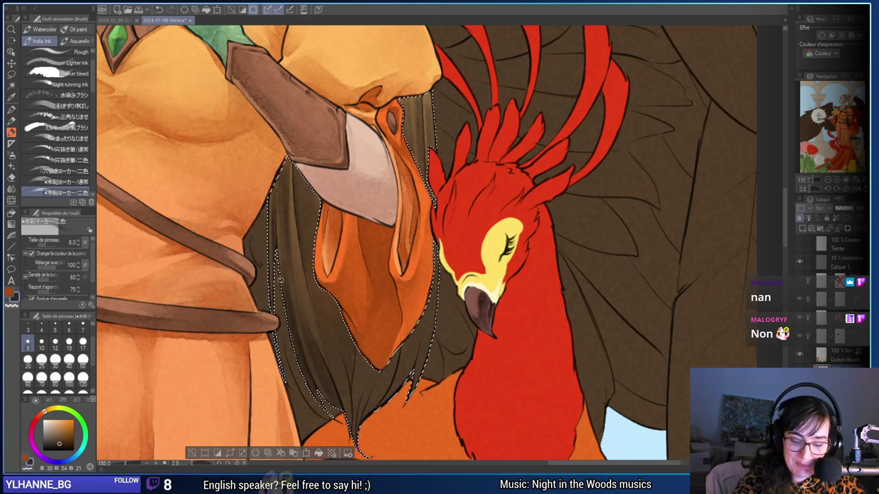
click(69, 329)
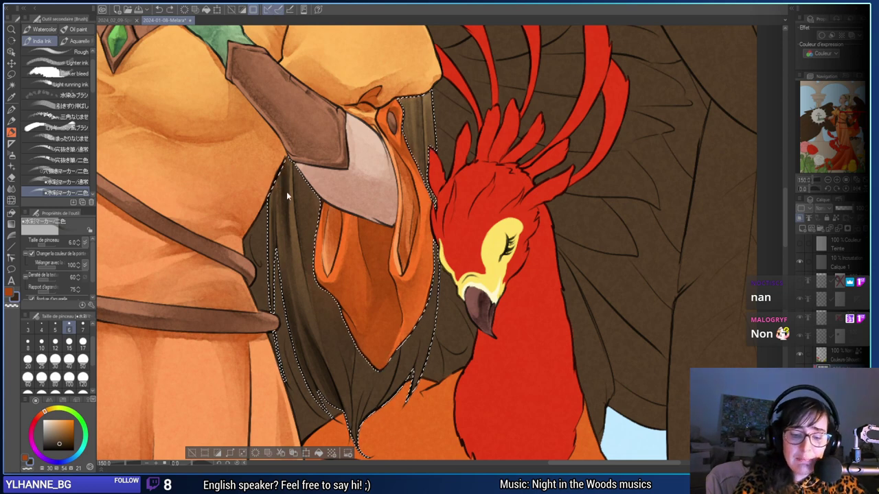
click(55, 328)
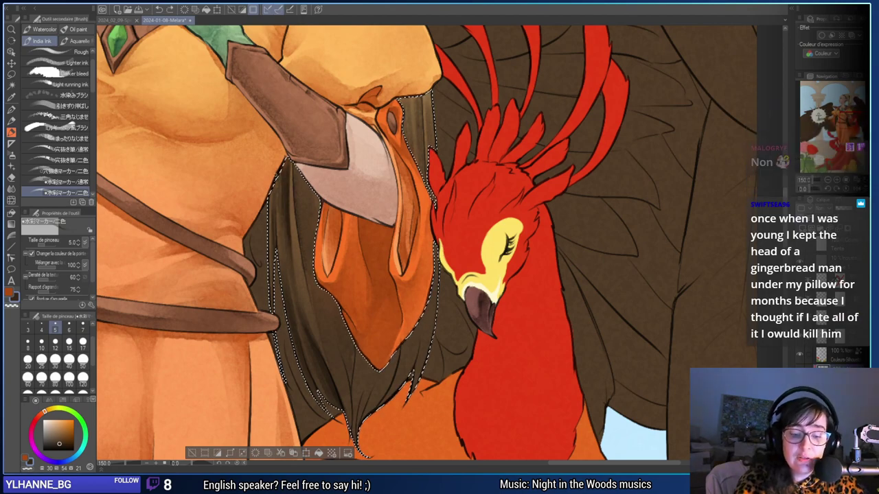
Extend the size 6 strand shading toward the hair's lower tip, undoing the last stroke and sampling the brush colour from the hair.
drag(464, 328, 502, 337)
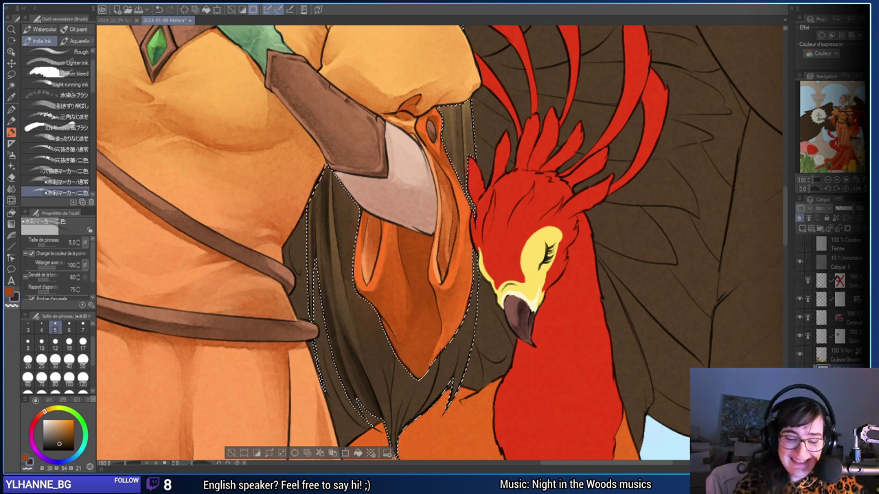
click(70, 329)
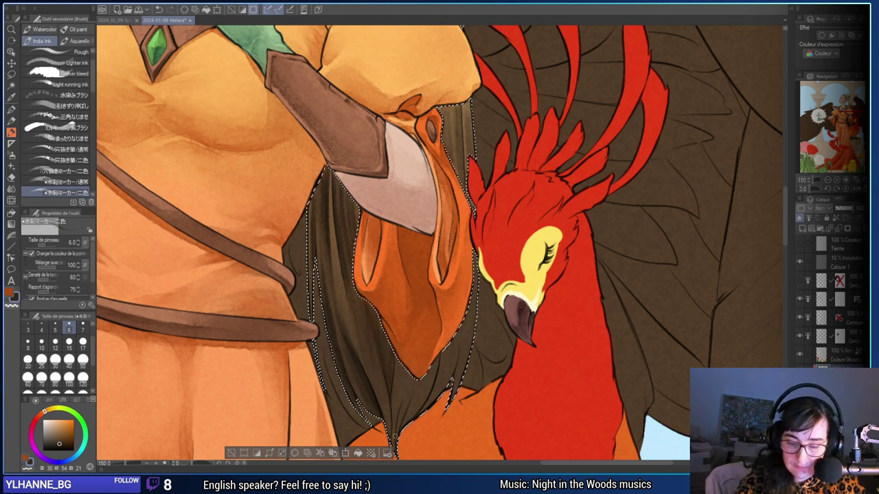
drag(395, 437, 384, 413)
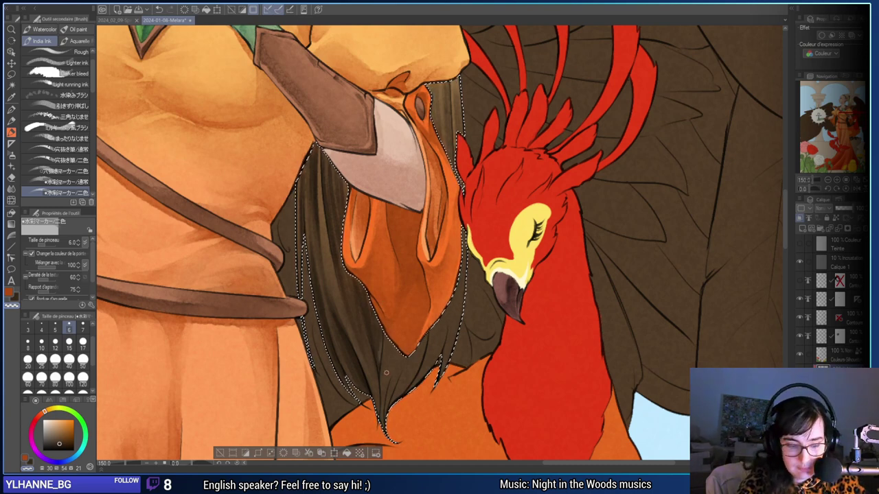
key(ctrl+z)
key(x)
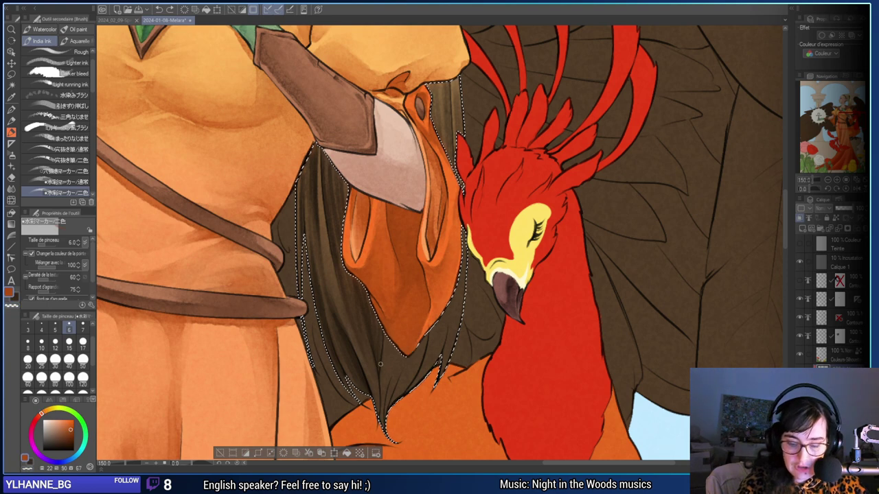
alt+click(381, 331)
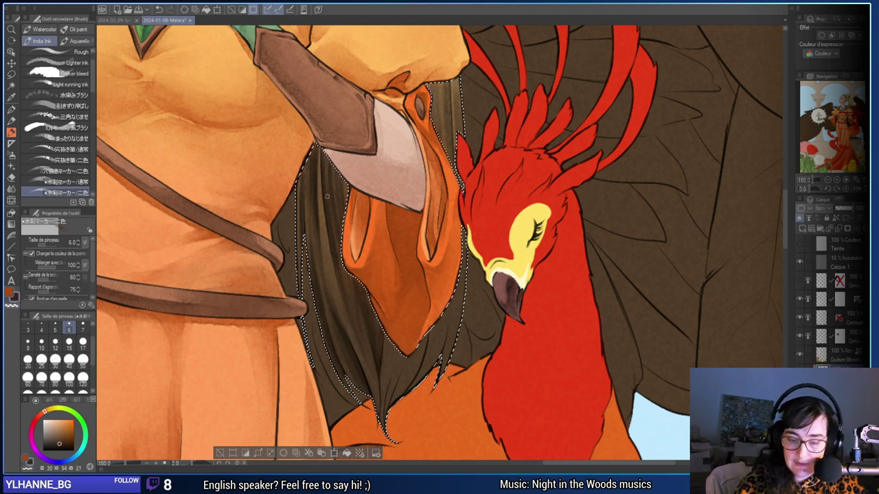
Finish the size 6 strand shading around the ponytail's lower tip and darken the brown brush colour to 30, 60, 17.
drag(468, 348, 446, 328)
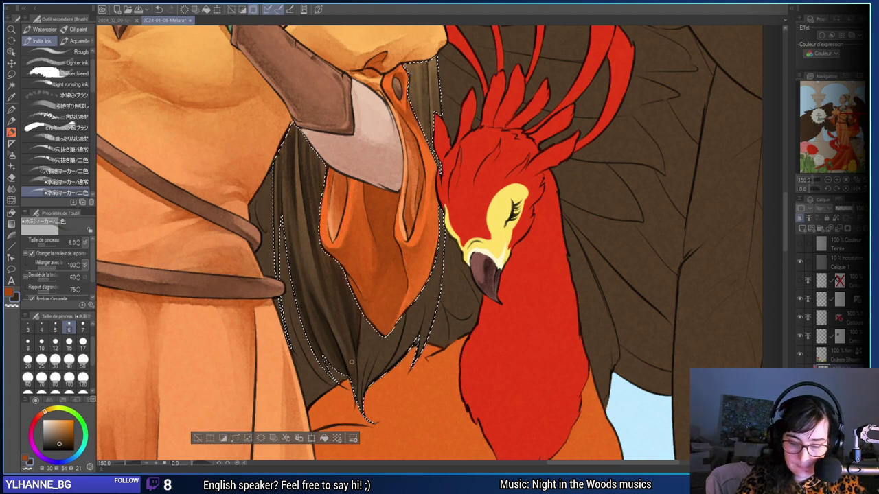
drag(415, 366, 381, 364)
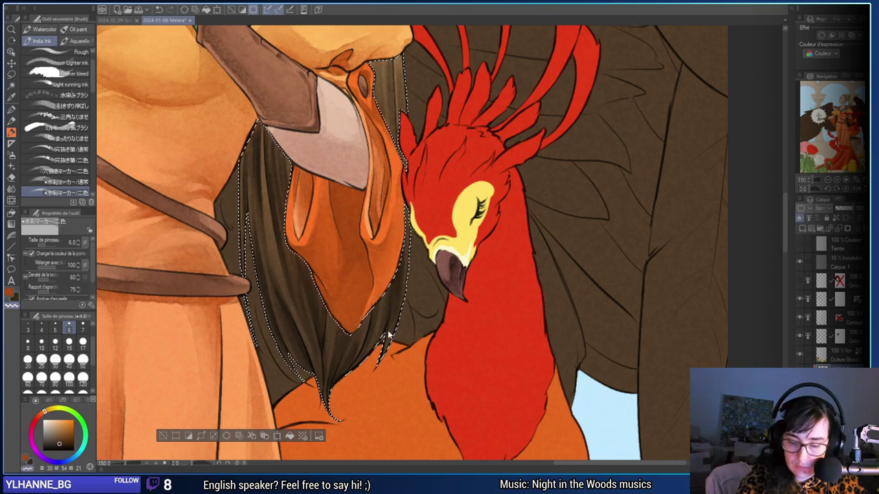
key(ctrl+z)
key(c)
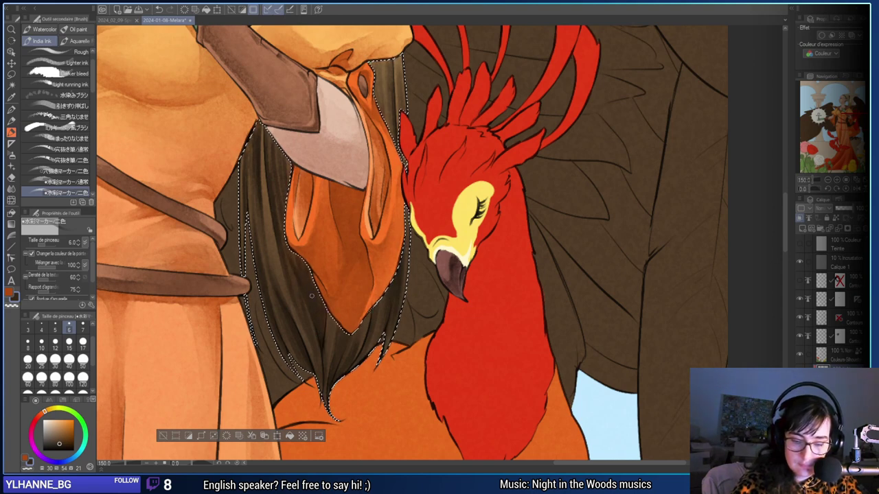
drag(285, 208, 305, 217)
click(61, 445)
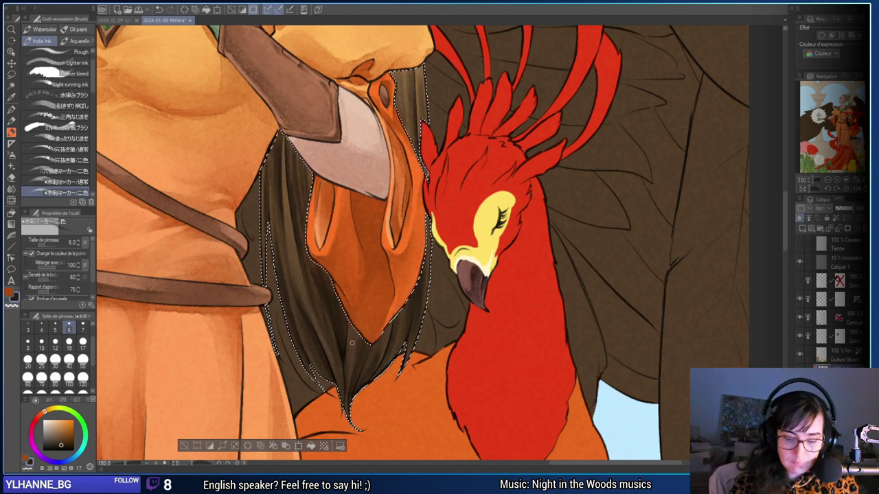
Hide the selection outline around the hair and review the ponytail shading on the whole figure.
drag(504, 246, 583, 389)
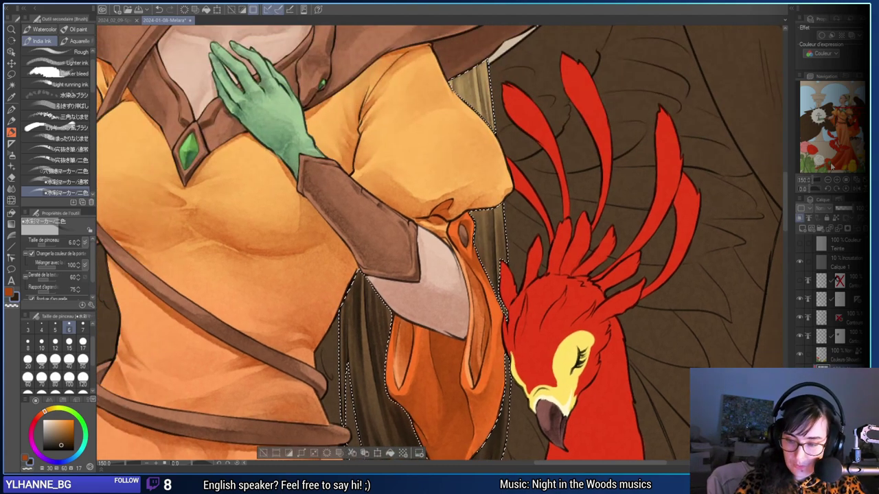
key(ctrl+minus)
key(ctrl+minus)
drag(657, 311, 683, 333)
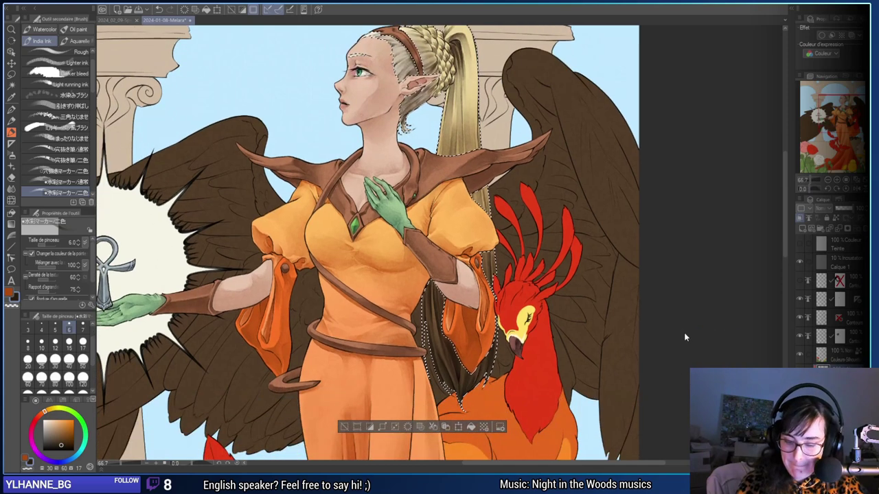
key(ctrl+h)
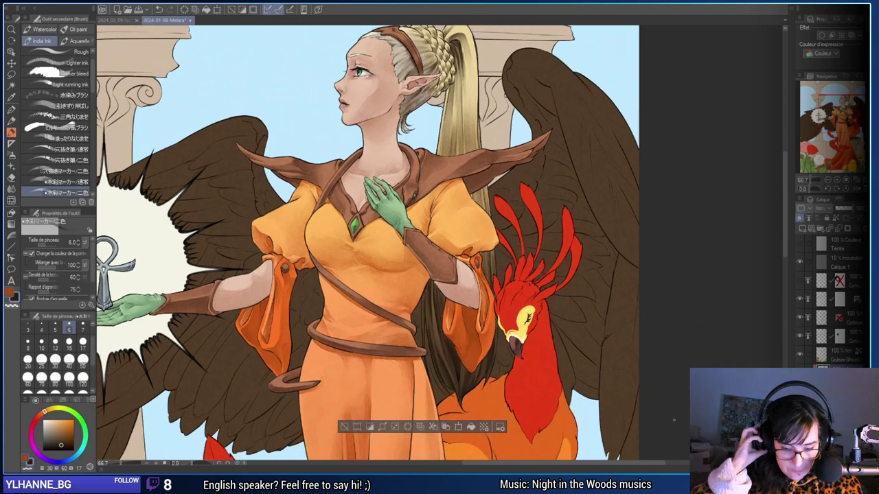
drag(674, 420, 706, 465)
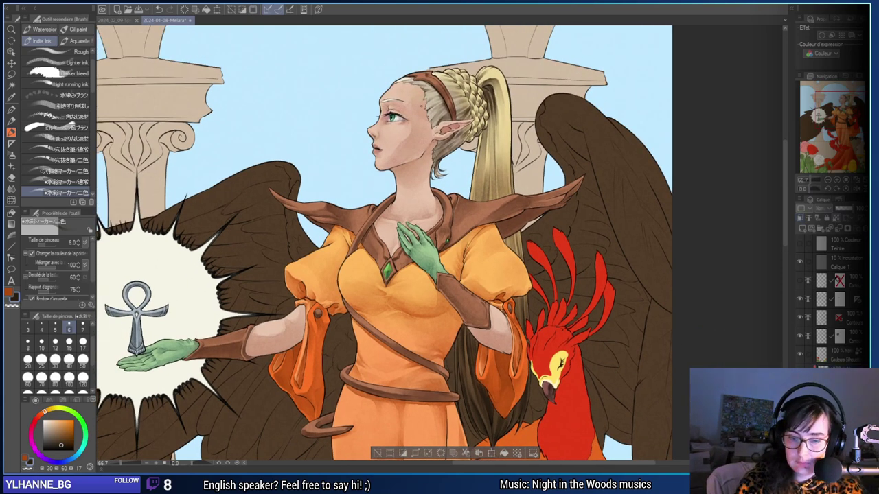
Lock the hair layer's transparent pixels and set up the Soft airbrush at size 40 with yellow colour 44, 57, 74.
alt+click(184, 282)
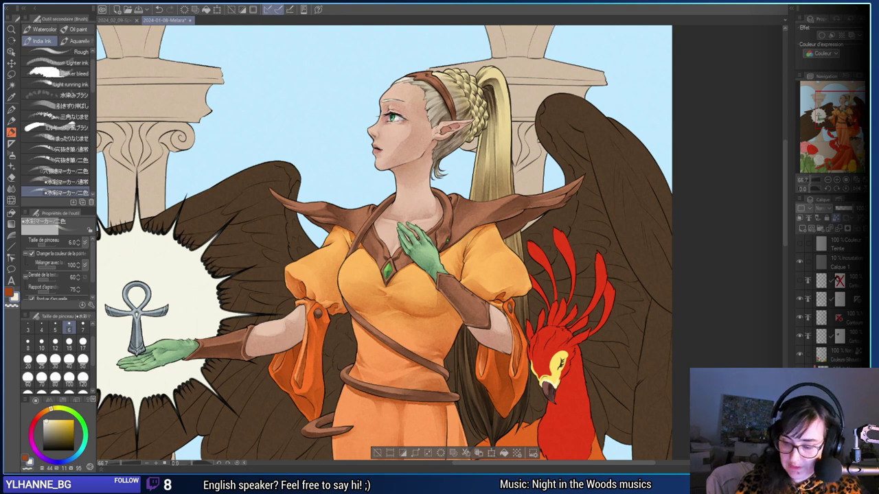
click(842, 375)
click(836, 219)
drag(763, 236, 735, 300)
click(55, 423)
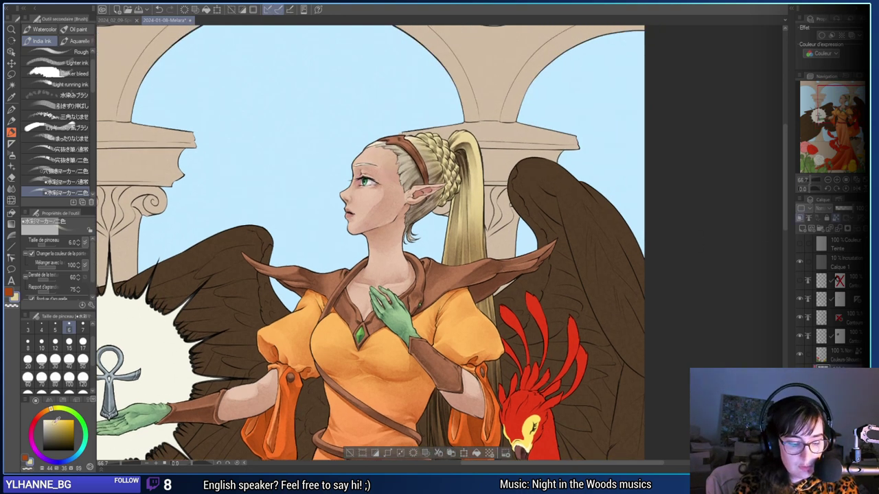
click(60, 422)
key(b)
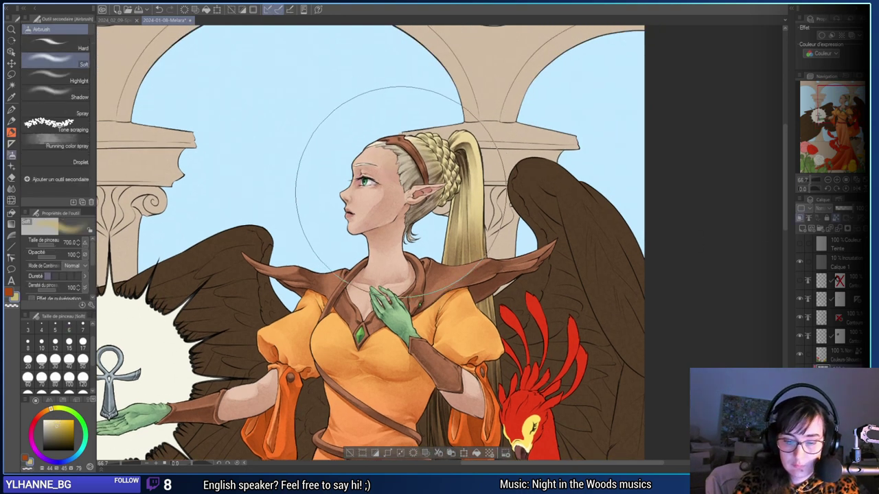
click(69, 359)
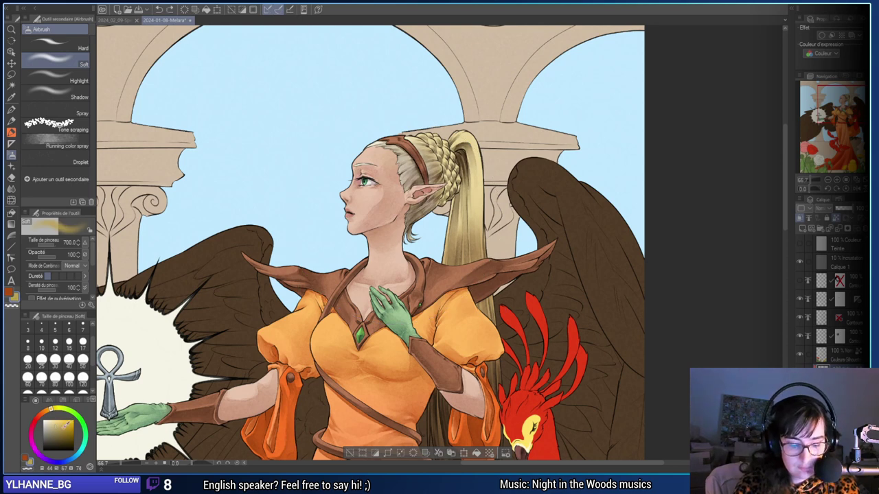
Try a soft yellow airbrush tint on the hair around the face, undo it and choose a darker golden brush colour.
mouse_move(381, 156)
mouse_down()
mouse_move(393, 149)
mouse_move(418, 184)
mouse_move(409, 236)
mouse_move(419, 271)
mouse_up()
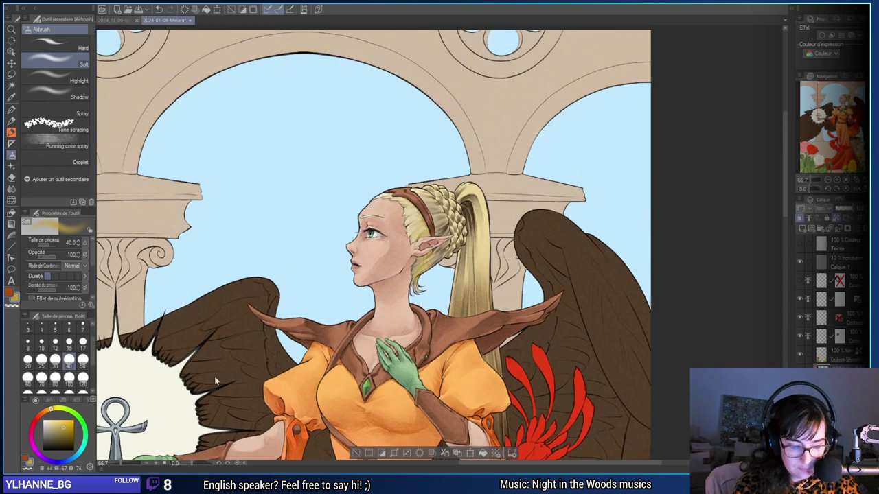
key(ctrl+z)
key(ctrl+z)
click(59, 432)
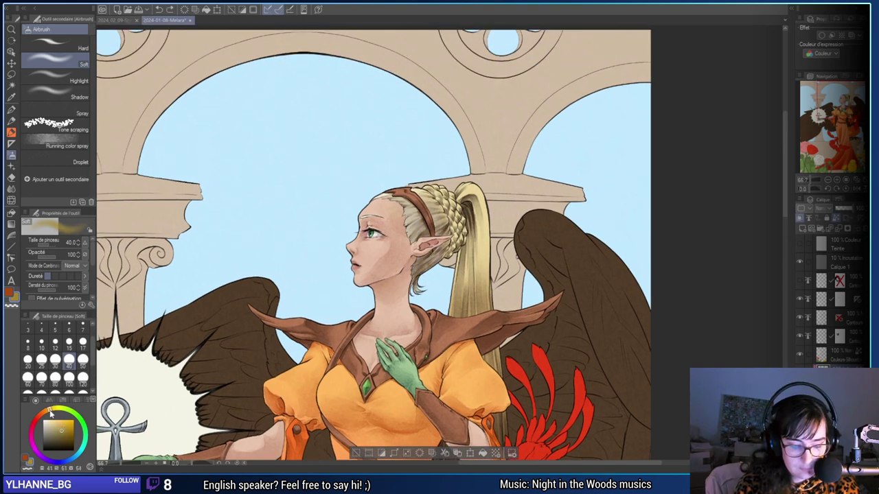
Try airbrushing golden tones over the hair around the headband and braid with the Soft airbrush at size 80.
click(55, 376)
mouse_move(414, 209)
mouse_down()
mouse_move(390, 203)
mouse_move(423, 231)
mouse_move(420, 280)
mouse_move(443, 217)
mouse_move(424, 197)
mouse_move(456, 243)
mouse_move(459, 225)
mouse_up()
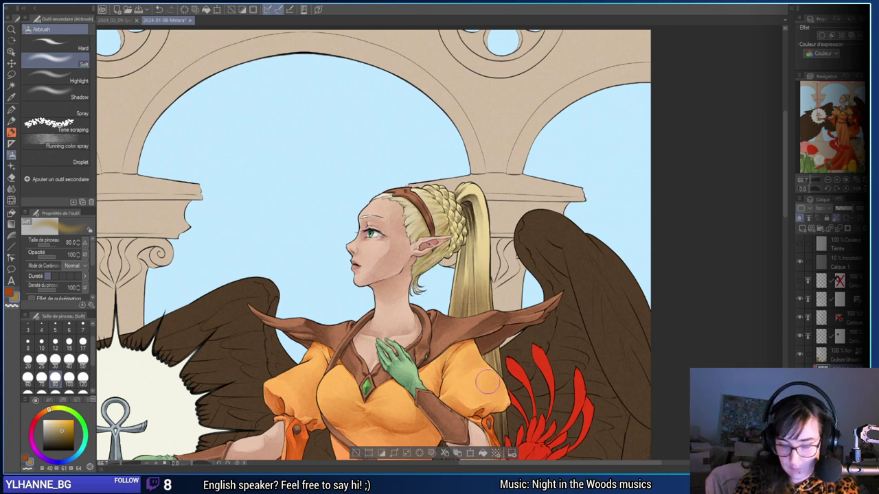
drag(531, 283, 513, 286)
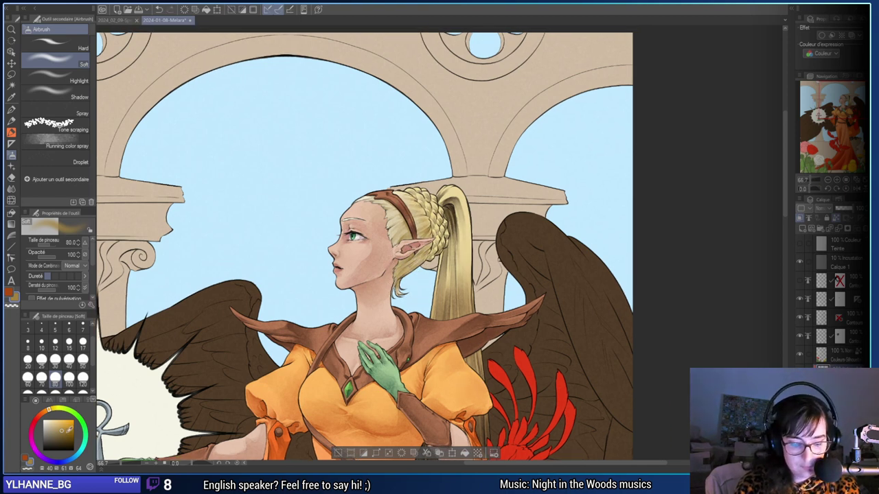
click(67, 433)
mouse_move(386, 207)
mouse_down()
mouse_move(399, 265)
mouse_move(430, 219)
mouse_up()
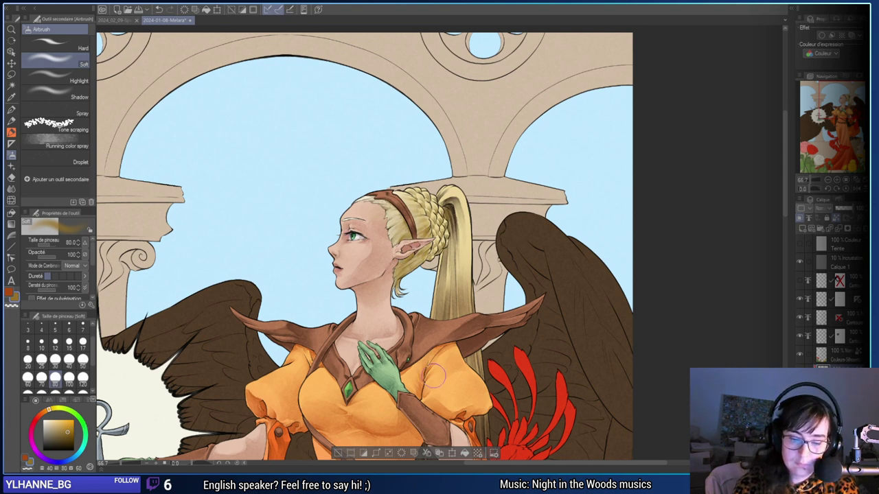
click(60, 434)
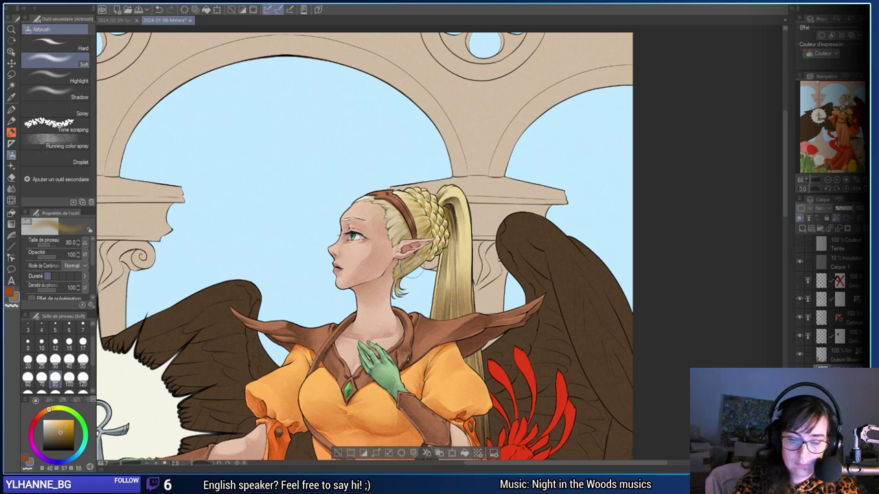
Undo the last airbrush strokes on the hair.
key(ctrl+z)
key(ctrl+y)
key(ctrl+z)
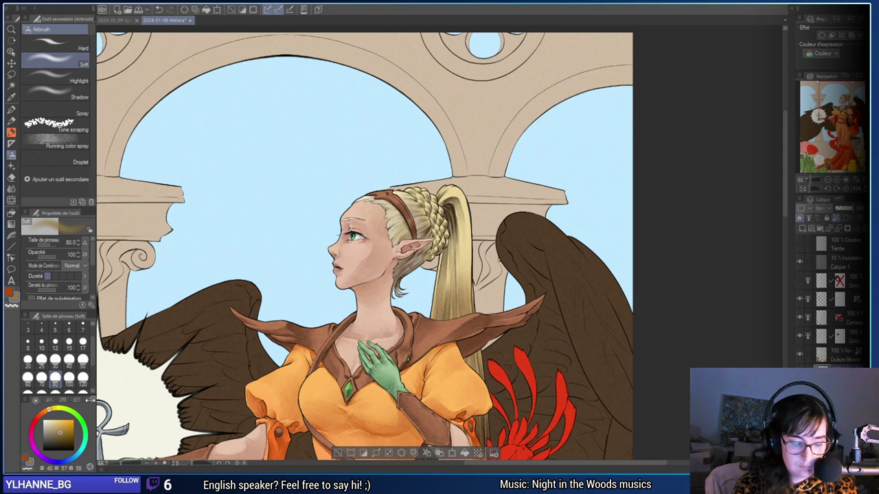
key(ctrl+z)
Airbrush warmer golden-brown shading over the braided hair and down the ponytail, alternating between mid and darker tones.
click(47, 411)
mouse_move(379, 208)
mouse_down()
mouse_move(390, 209)
mouse_move(398, 227)
mouse_move(402, 291)
mouse_move(442, 206)
mouse_move(445, 284)
mouse_up()
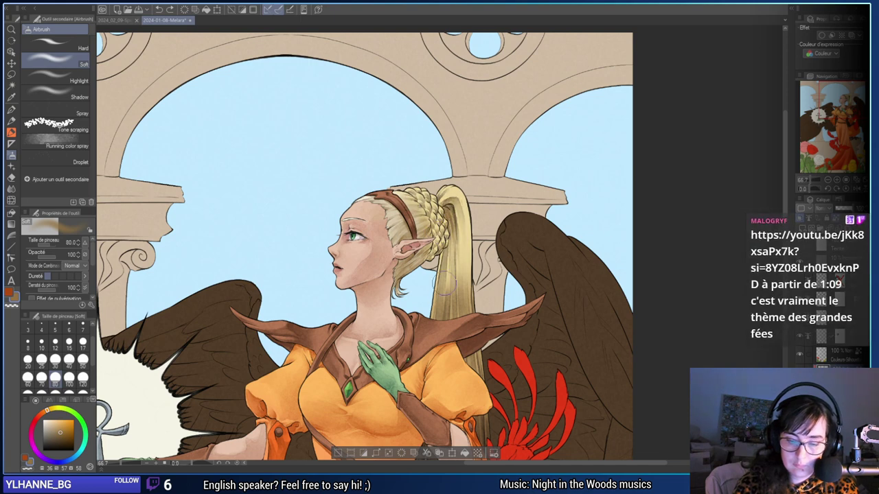
click(63, 435)
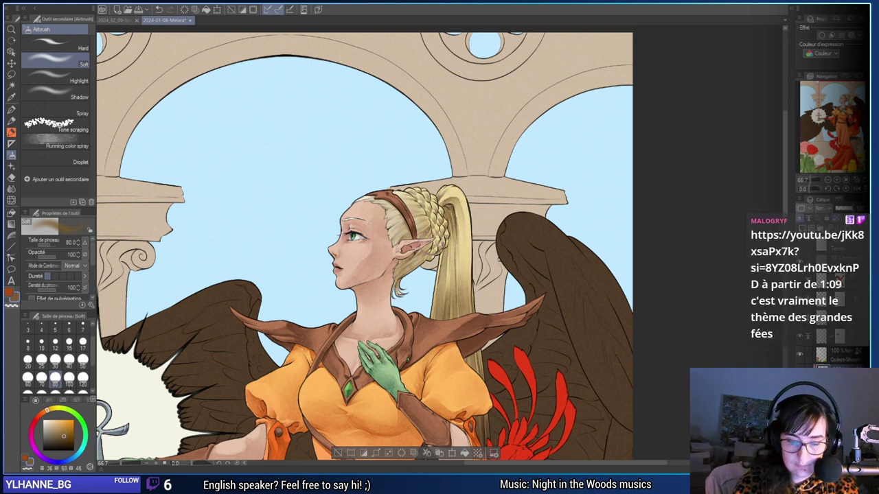
mouse_move(430, 193)
mouse_down()
mouse_move(447, 211)
mouse_move(440, 238)
mouse_move(452, 214)
mouse_move(461, 289)
mouse_up()
drag(457, 240, 441, 332)
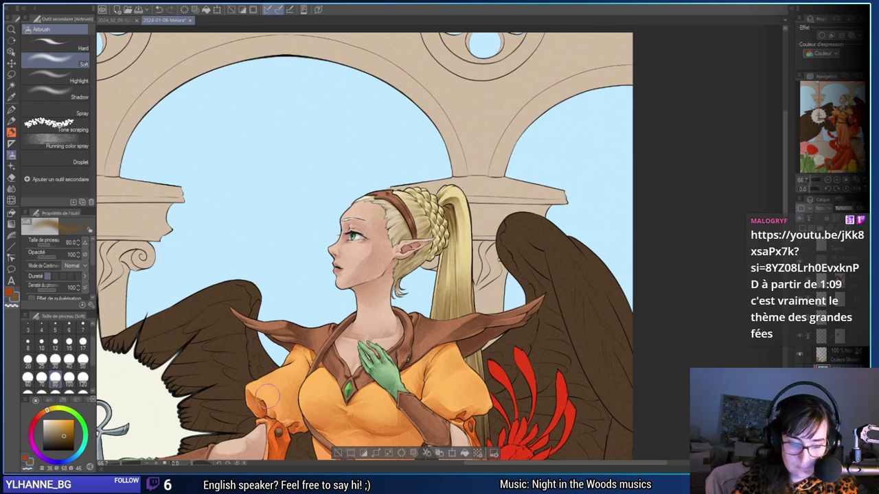
click(63, 431)
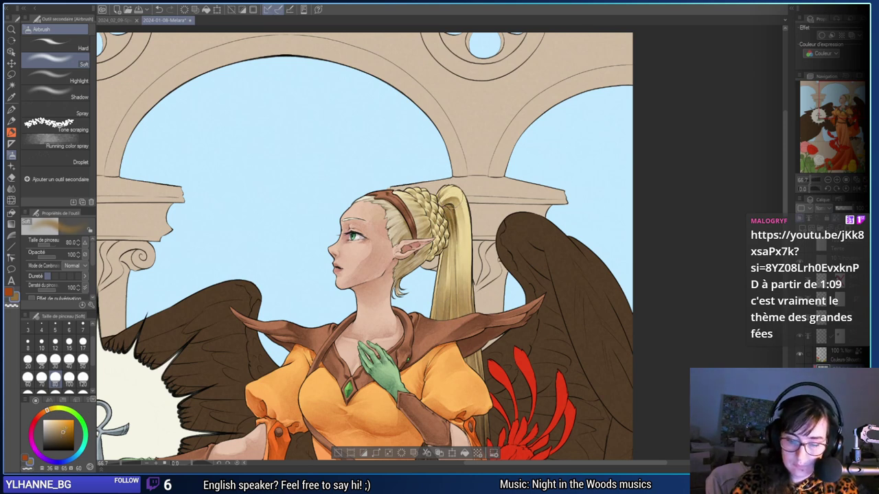
mouse_move(452, 221)
mouse_down()
mouse_move(460, 217)
mouse_move(413, 186)
mouse_move(450, 239)
mouse_up()
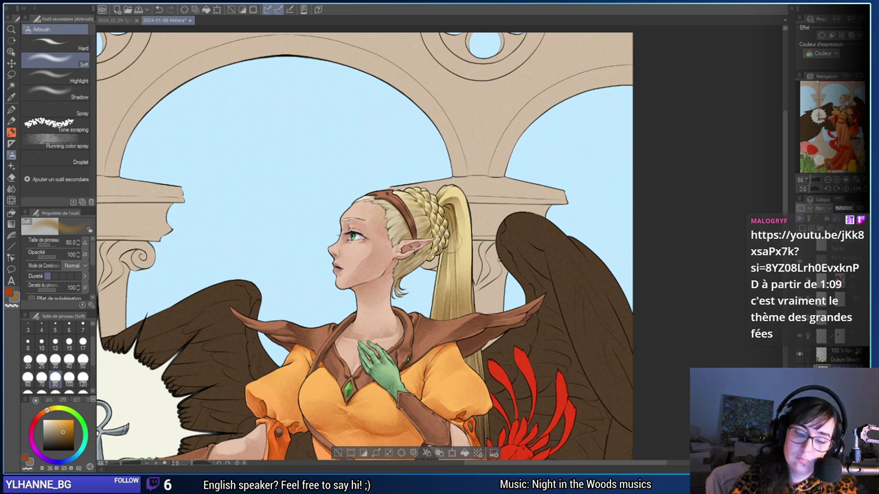
drag(529, 364, 516, 366)
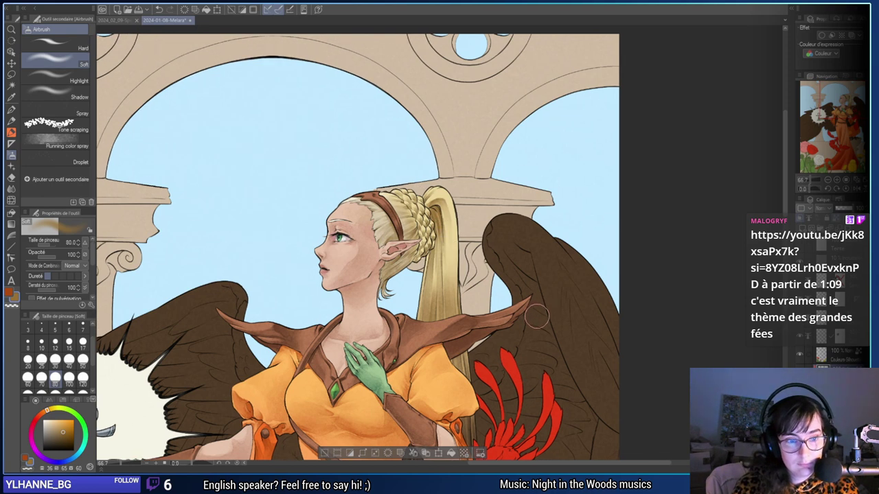
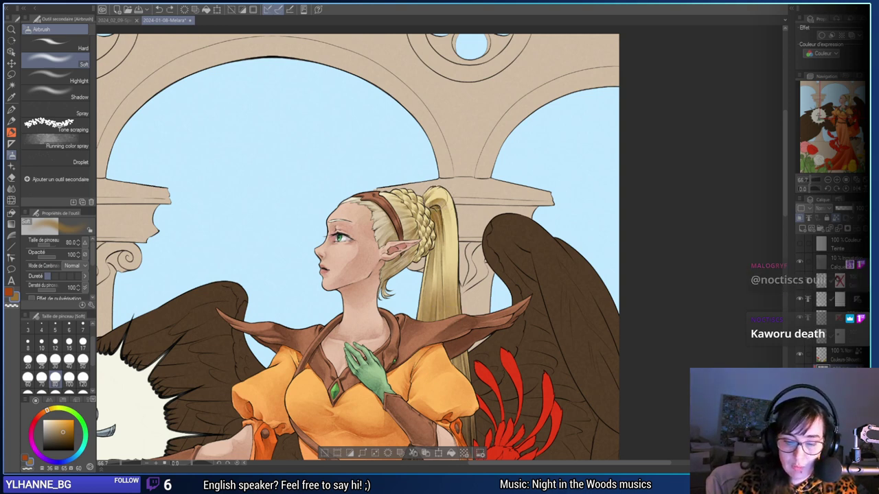
Enlarge the Soft airbrush to 100 and deepen the ponytail shading with a dark brown.
drag(496, 368, 489, 282)
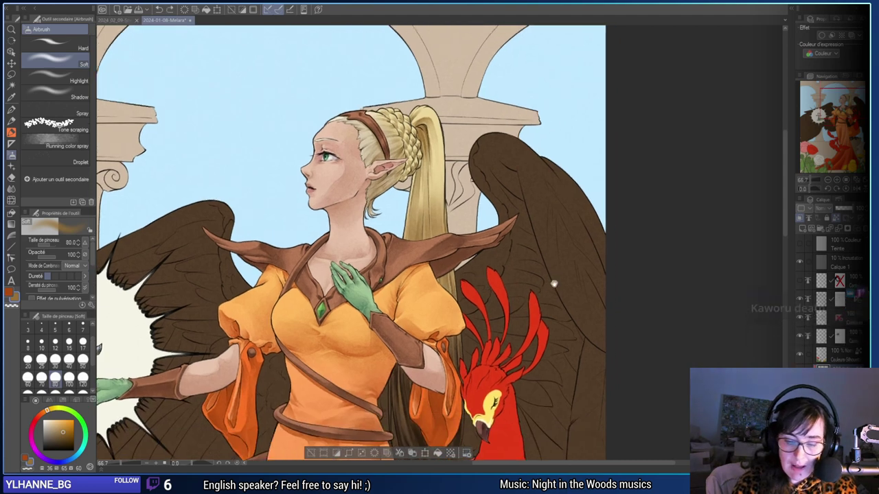
drag(554, 282, 512, 366)
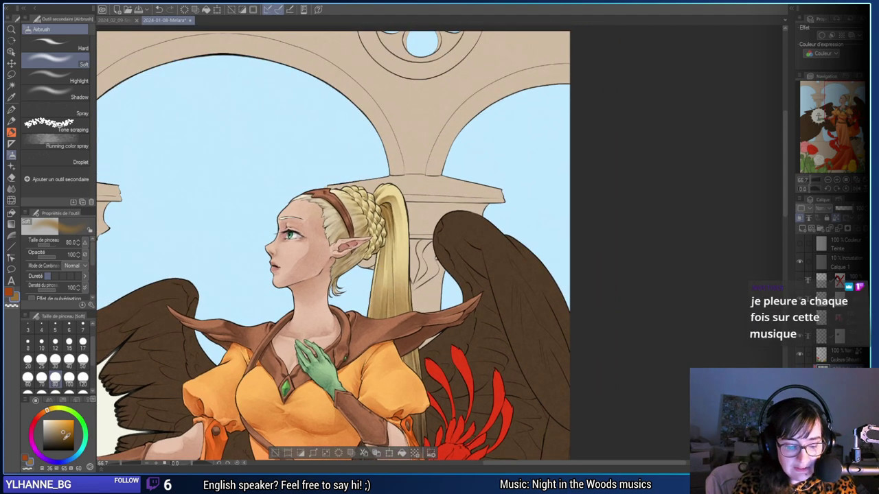
drag(65, 436, 69, 437)
click(68, 380)
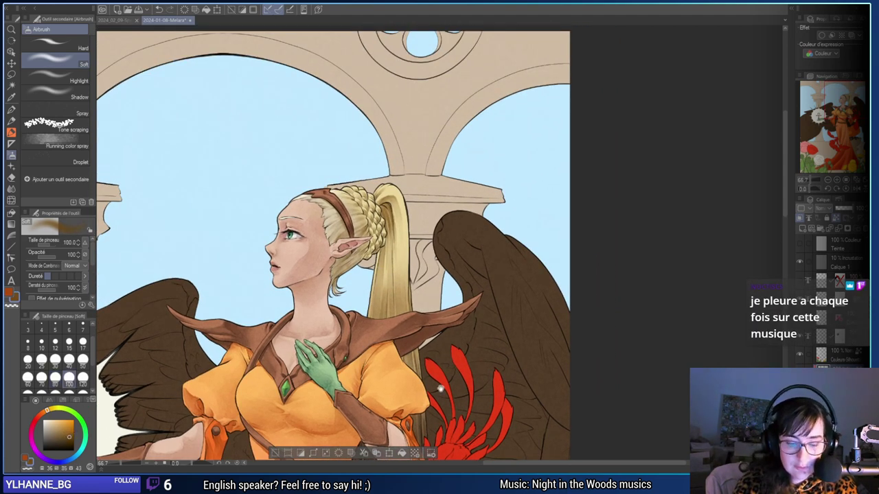
drag(397, 300, 387, 241)
drag(403, 329, 433, 189)
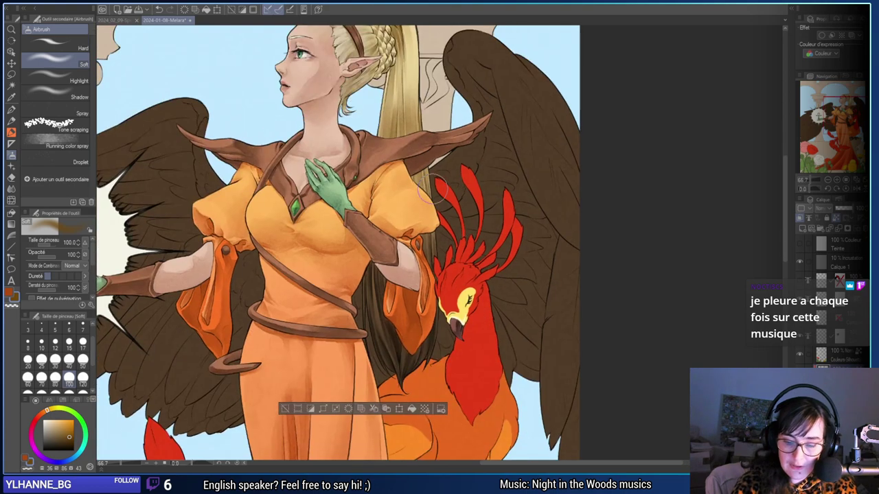
drag(443, 400, 412, 460)
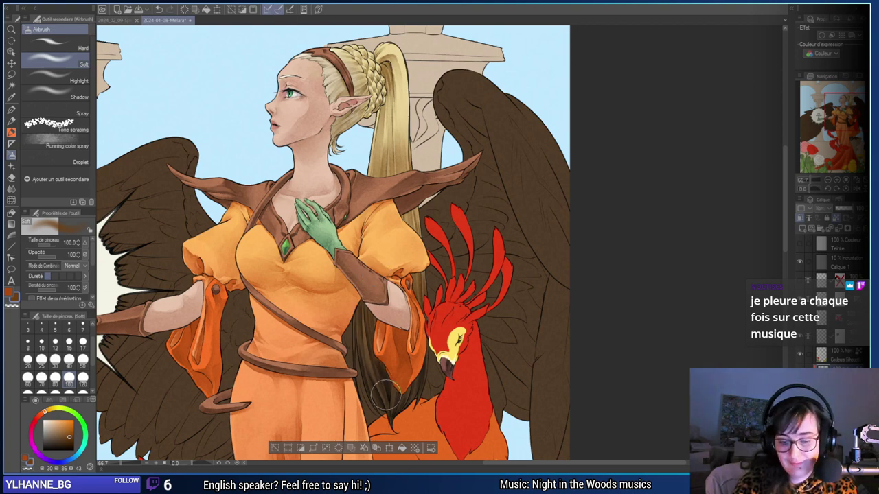
drag(459, 278, 487, 388)
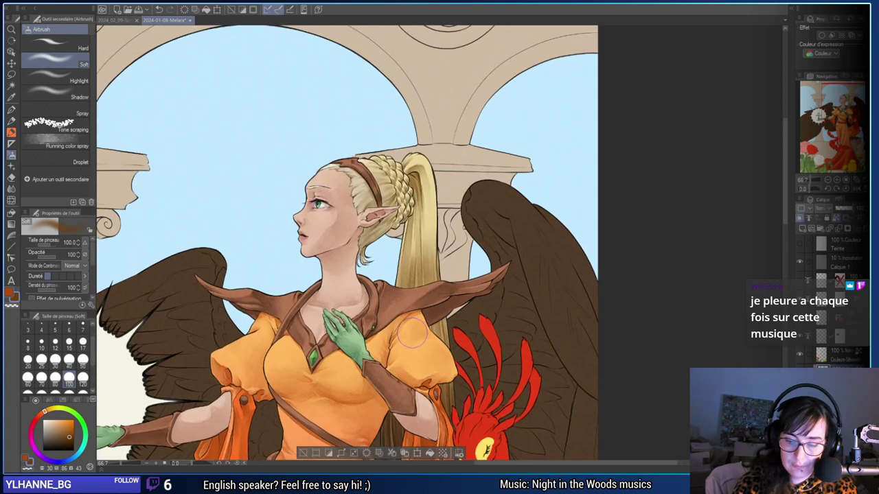
Choose a lighter, more saturated orange-brown and airbrush it over the ponytail's shaded length.
click(70, 432)
click(70, 433)
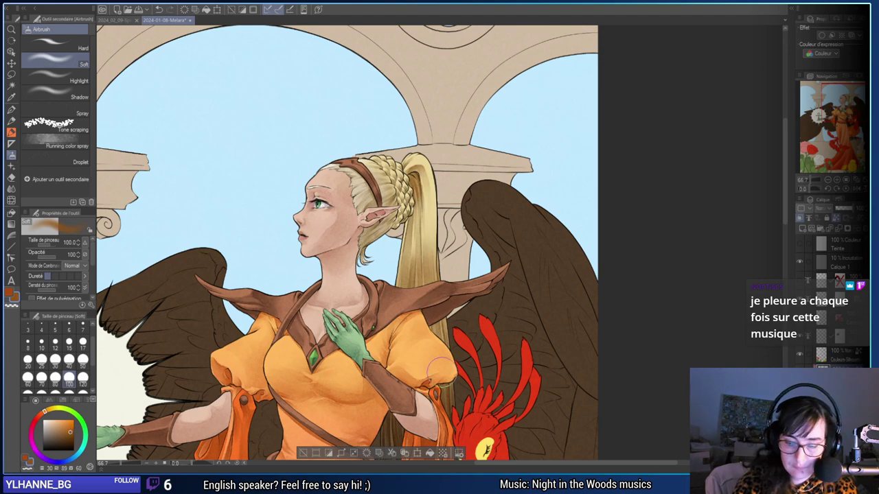
scroll(453, 398, down, 3)
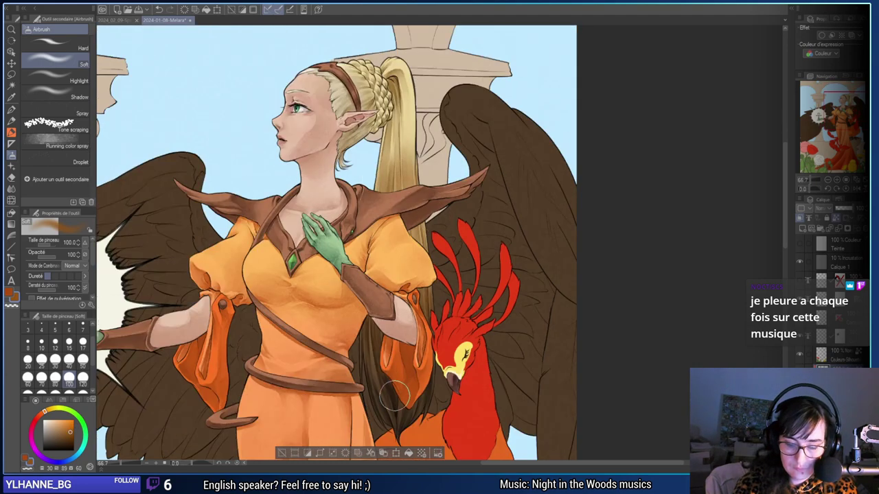
scroll(425, 295, up, 3)
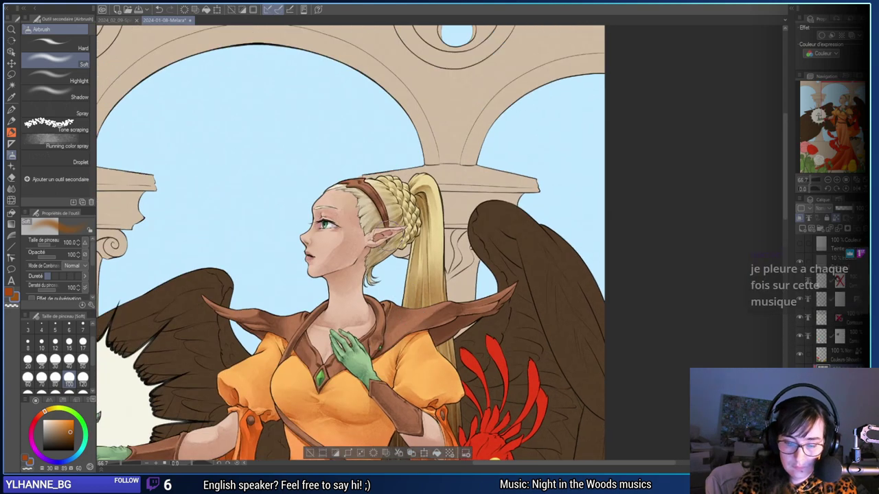
Sample the shaded hair colour behind the ear and make it slightly brighter and more saturated.
alt+click(377, 260)
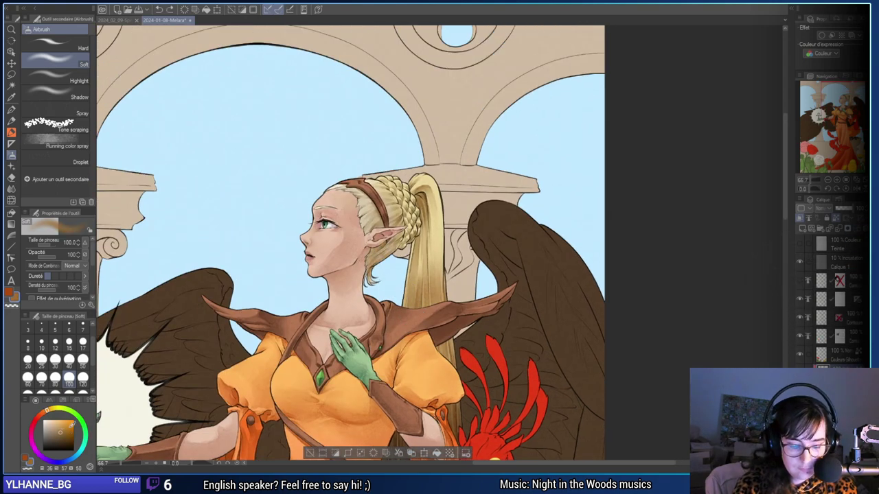
click(66, 428)
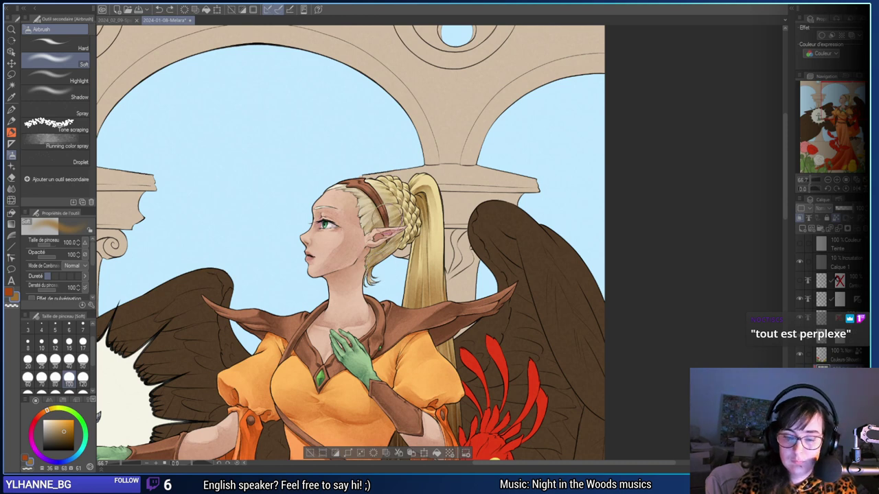
drag(464, 276, 526, 290)
drag(613, 311, 579, 345)
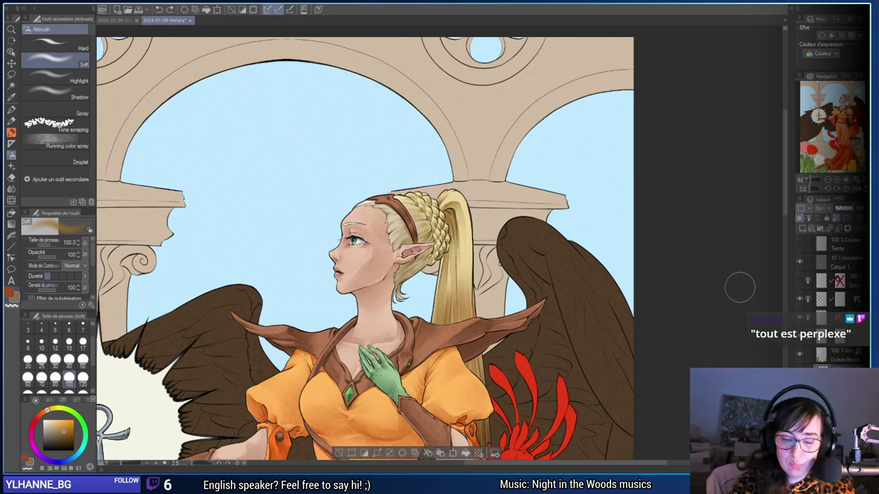
Shade the pale eyebrow in golden brown with the two-colour India ink marker brush at size 6, and clear the selection.
drag(661, 334, 766, 341)
click(837, 179)
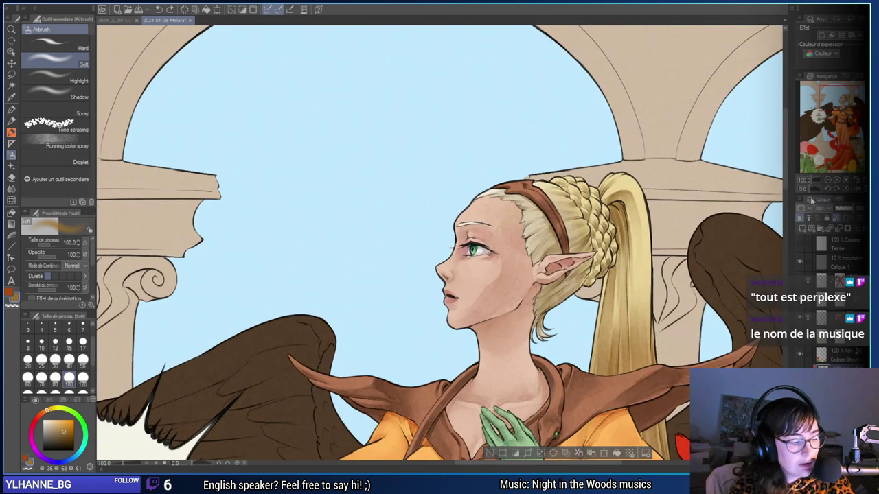
key(b)
key(b)
click(837, 180)
click(837, 180)
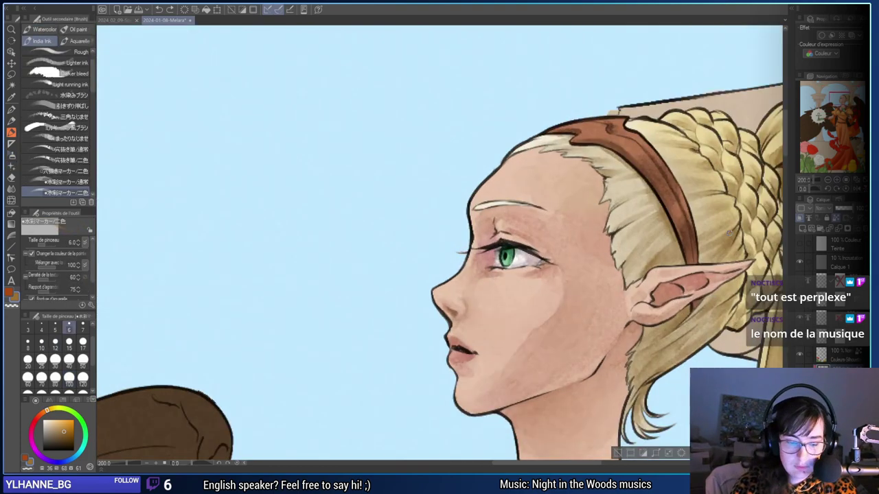
drag(729, 234, 632, 256)
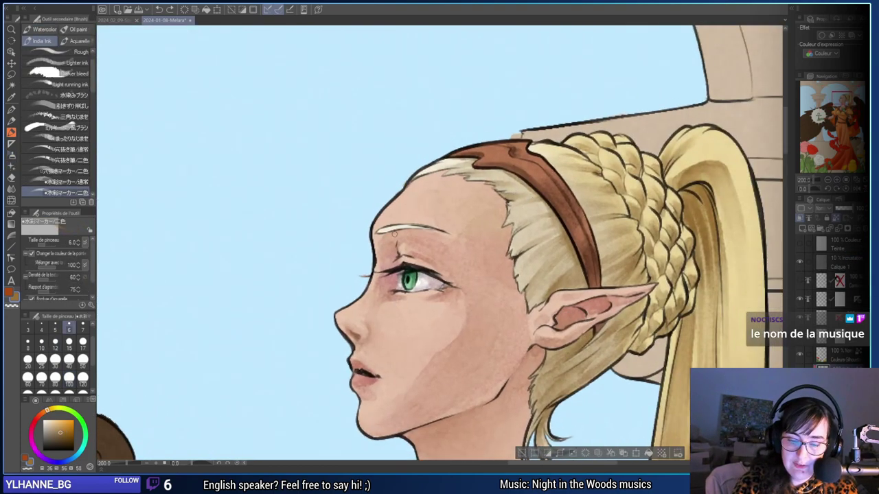
drag(382, 232, 411, 231)
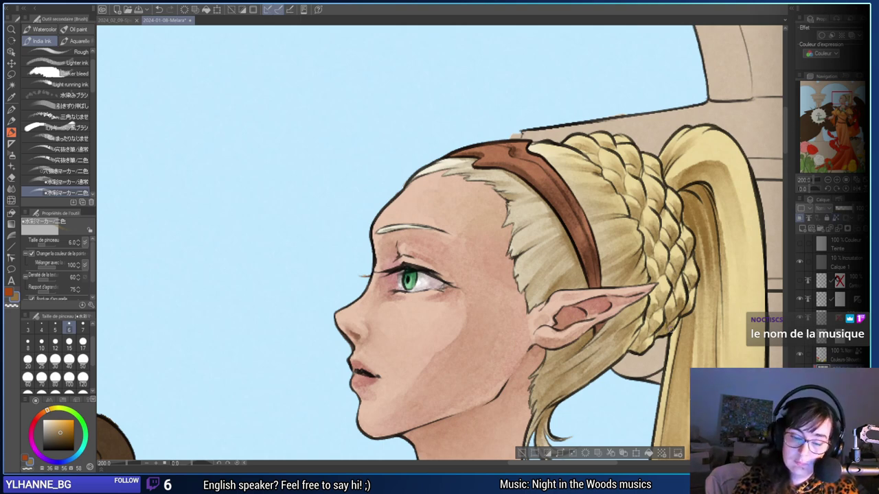
key(ctrl+d)
Examine the hair and the rest of the illustration, toggling a layer's visibility to compare the shading.
drag(669, 345, 561, 247)
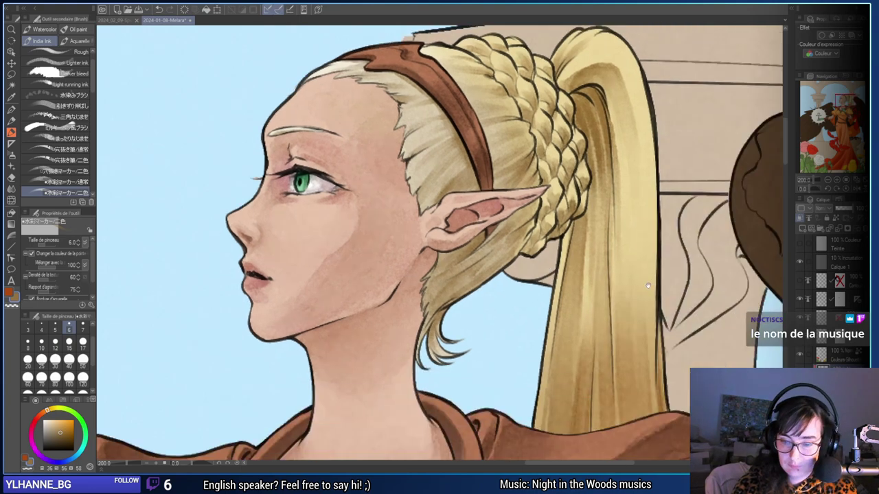
drag(647, 285, 577, 392)
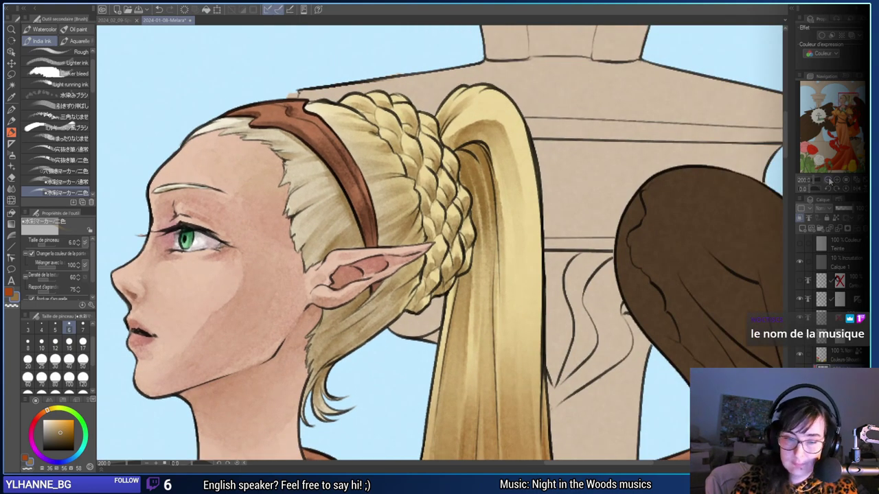
scroll(625, 306, down, 3)
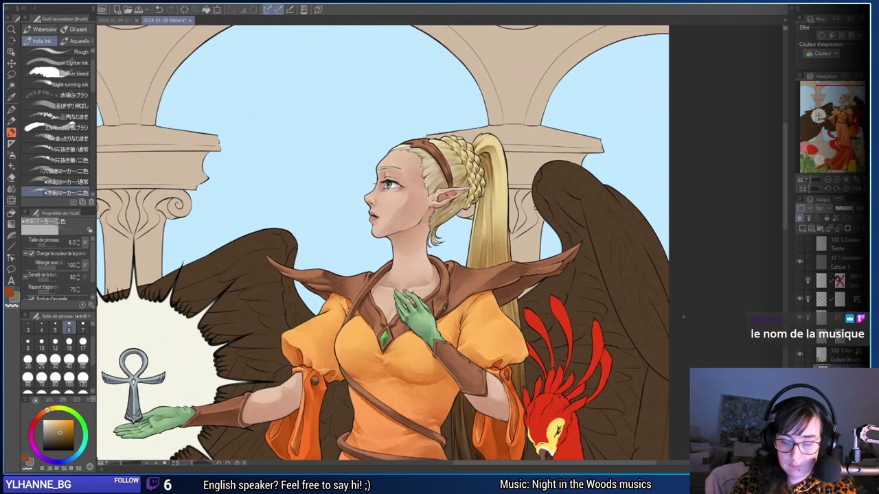
drag(669, 351, 684, 254)
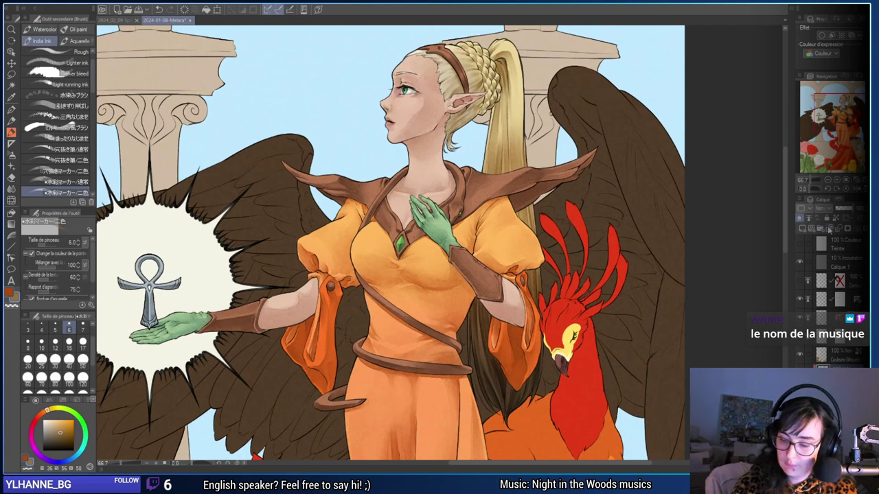
click(800, 373)
click(800, 373)
click(800, 373)
click(800, 373)
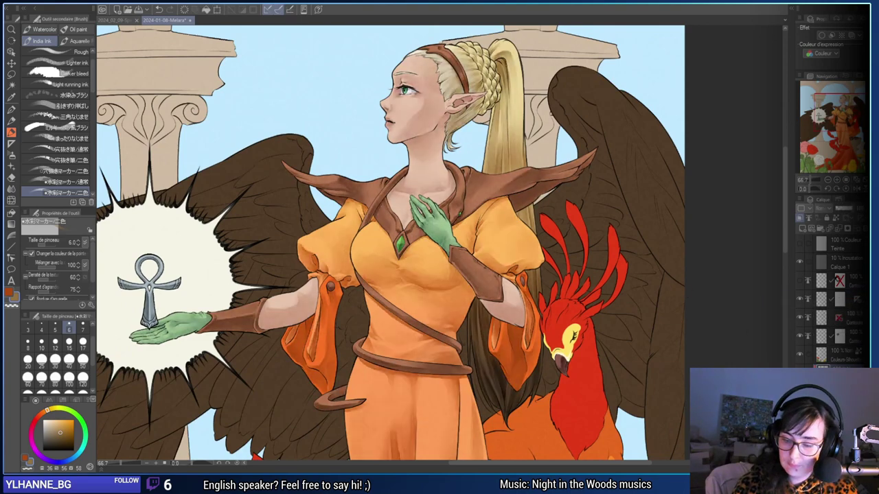
click(800, 373)
click(824, 208)
drag(585, 378, 680, 334)
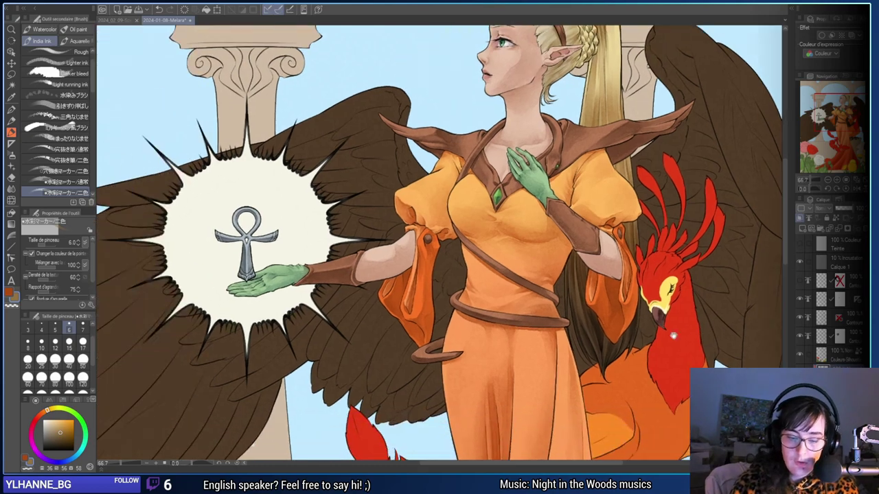
drag(685, 392, 627, 165)
drag(624, 355, 633, 227)
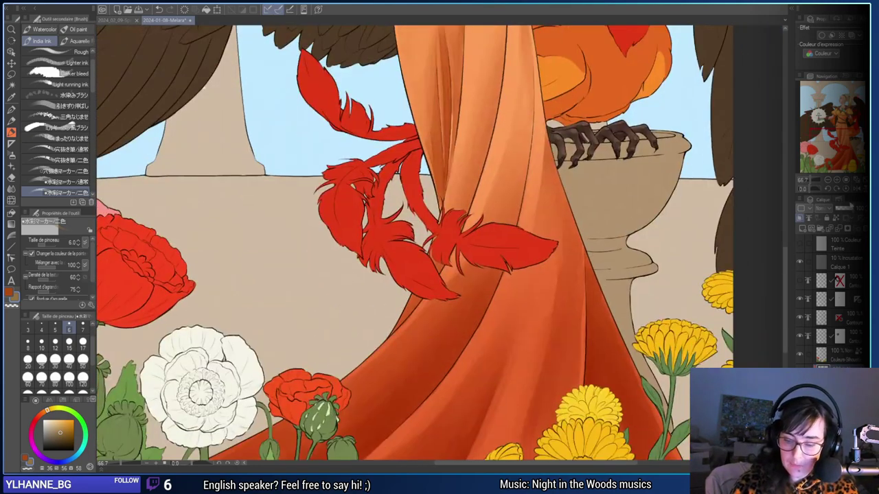
Select the stone basin under the bird with Auto select on the flat colour layer.
double_click(829, 180)
drag(651, 263, 625, 404)
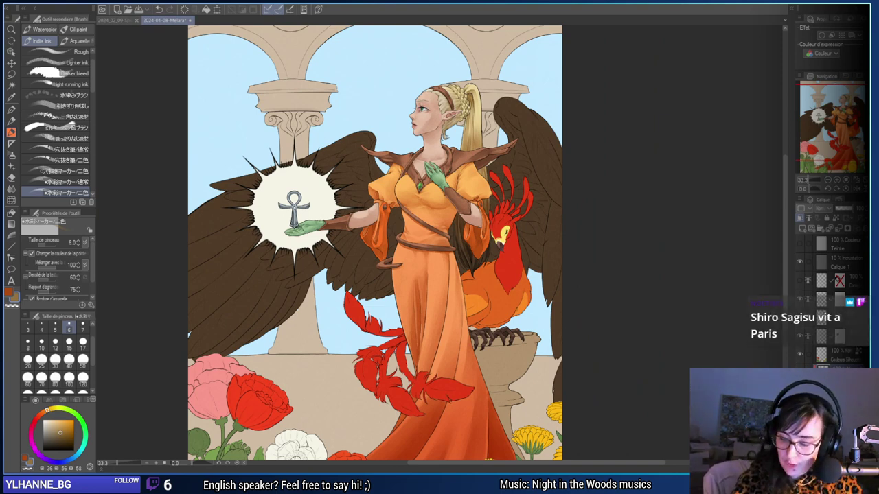
click(846, 393)
key(w)
click(505, 364)
drag(611, 328, 559, 226)
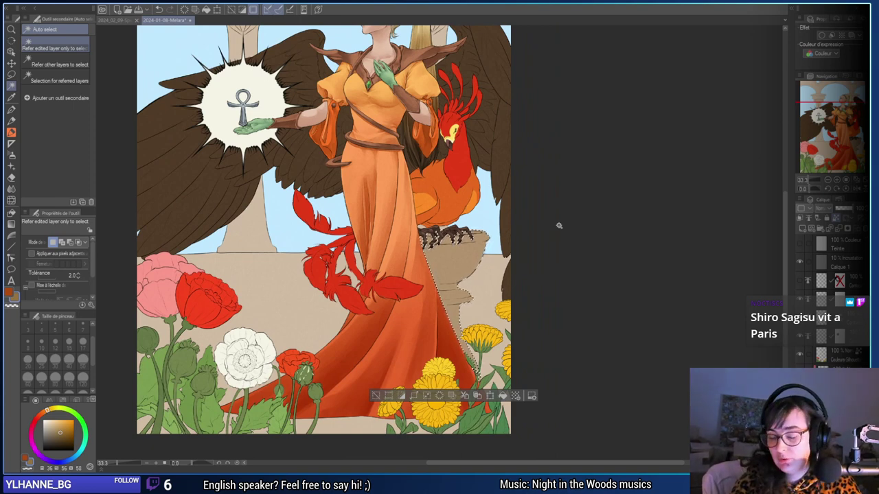
Sample the basin's beige and choose a darker, more saturated brown for its shadows.
alt+click(461, 291)
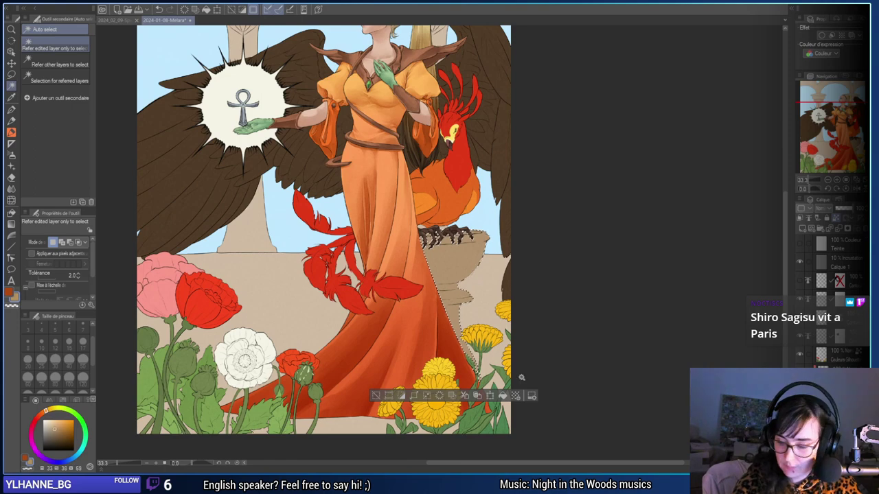
click(800, 217)
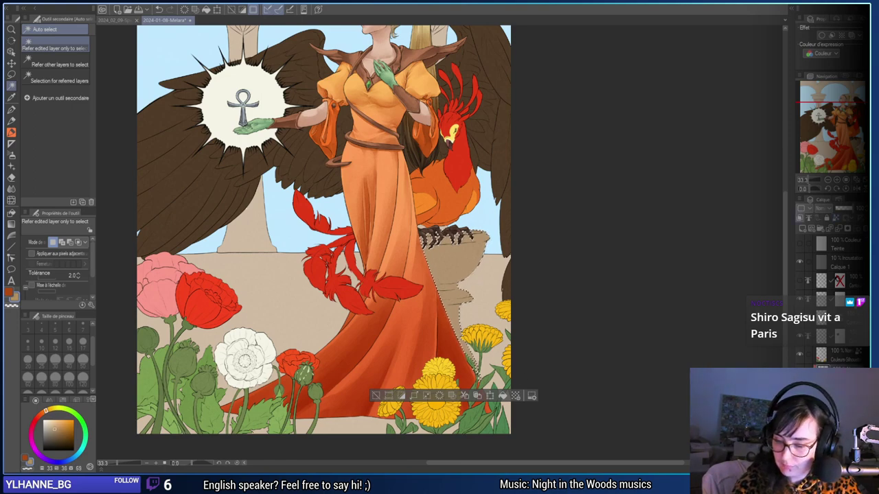
click(837, 180)
click(837, 180)
click(837, 180)
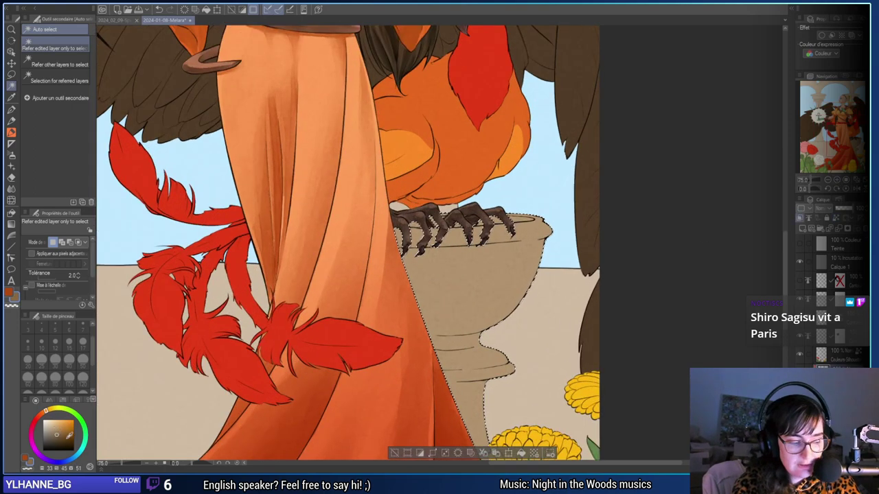
Shade the bowl just beneath its rim in brown with the two-colour India ink marker at size 15.
key(b)
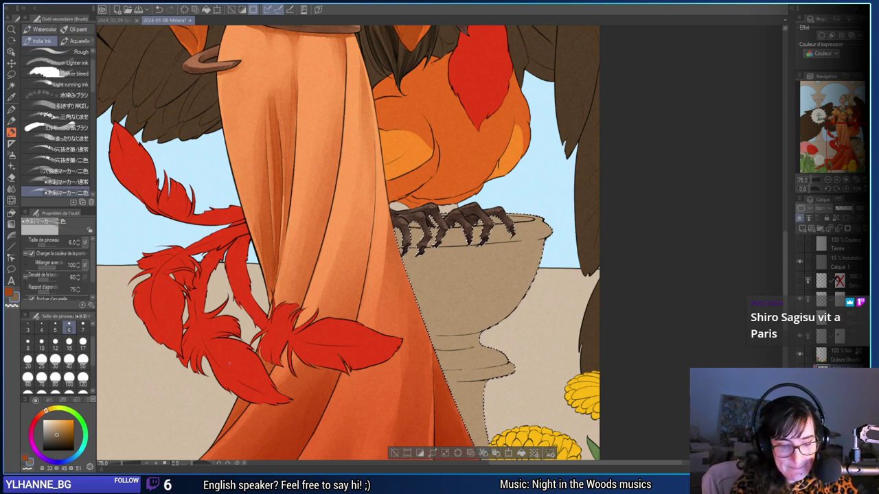
click(55, 362)
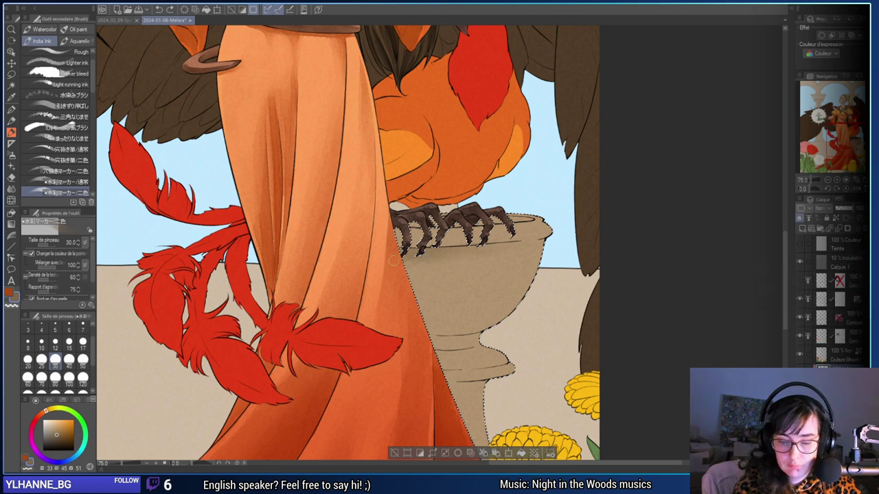
click(69, 342)
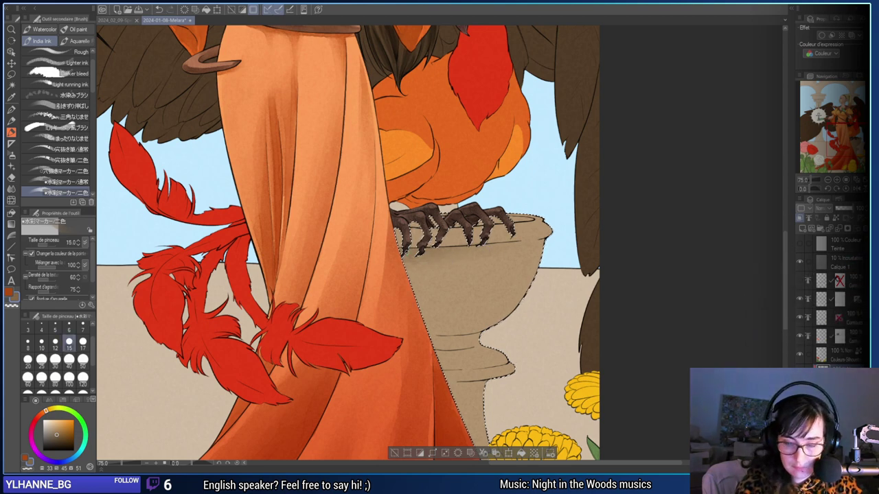
drag(440, 249, 543, 240)
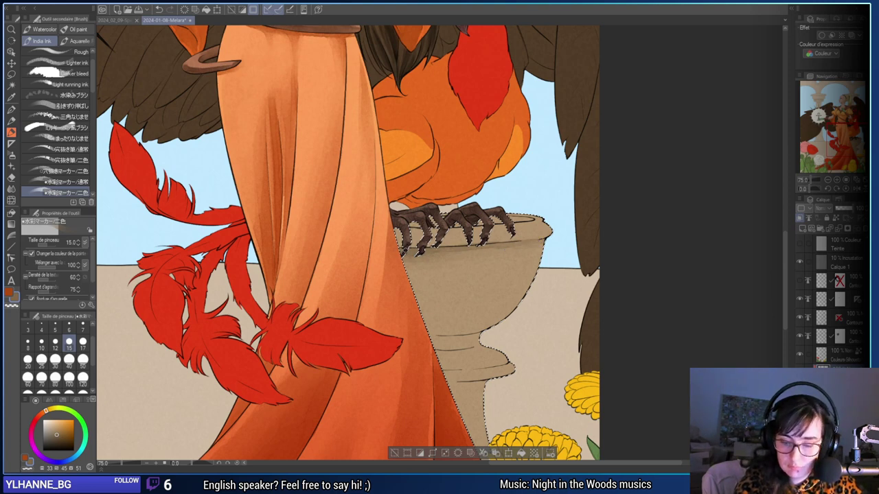
drag(441, 250, 498, 246)
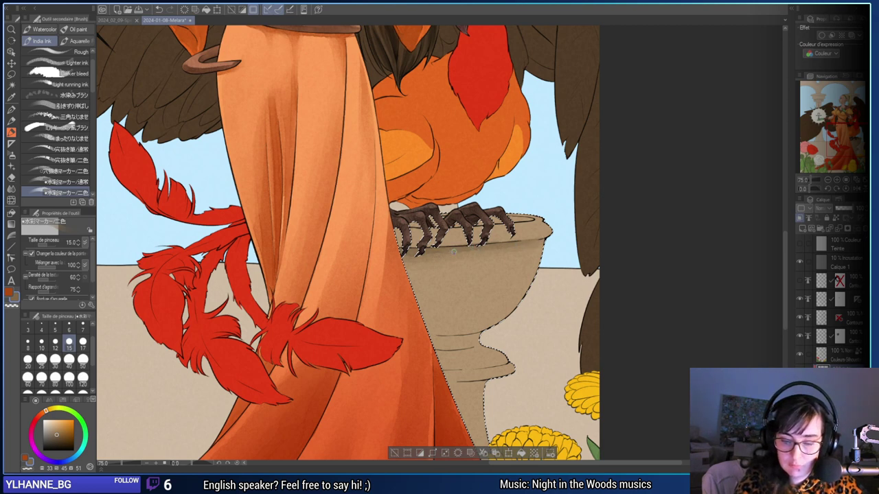
drag(434, 251, 405, 259)
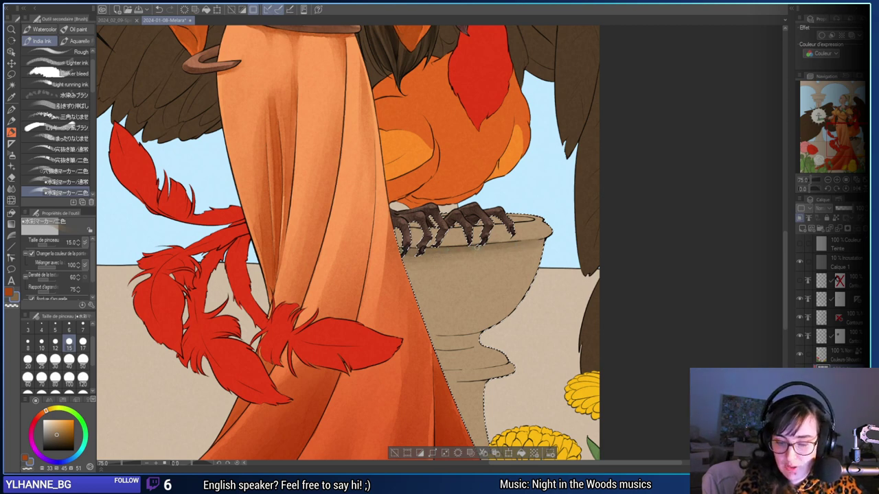
mouse_move(478, 247)
mouse_down()
mouse_move(519, 244)
mouse_move(479, 346)
mouse_up()
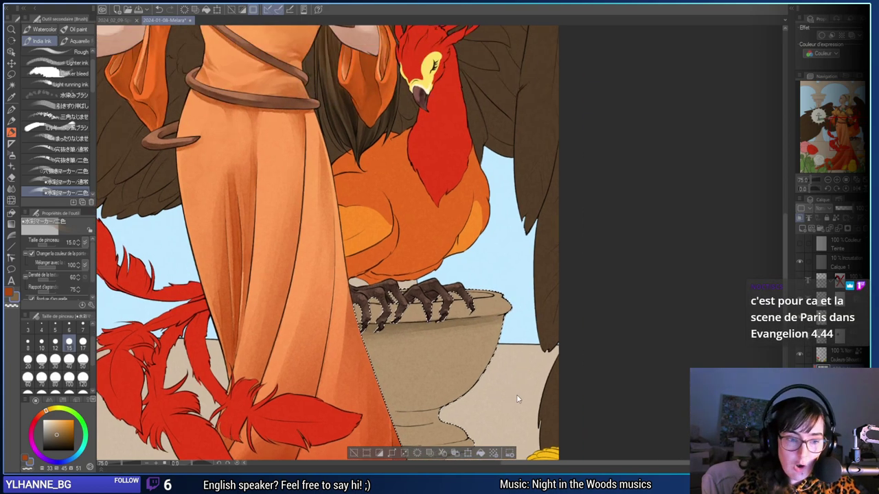
Shade the curve of the basin's rim from its outer end along the lower edge with the marker at size 10.
click(838, 181)
drag(588, 328, 625, 226)
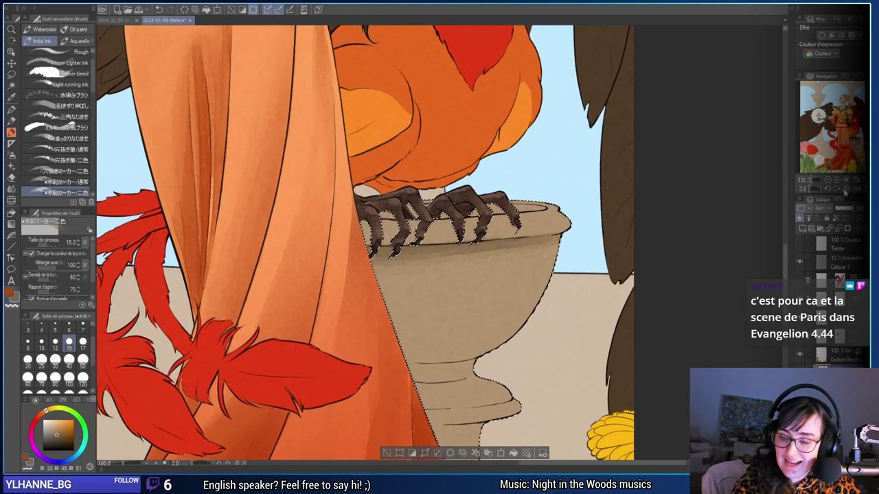
click(838, 180)
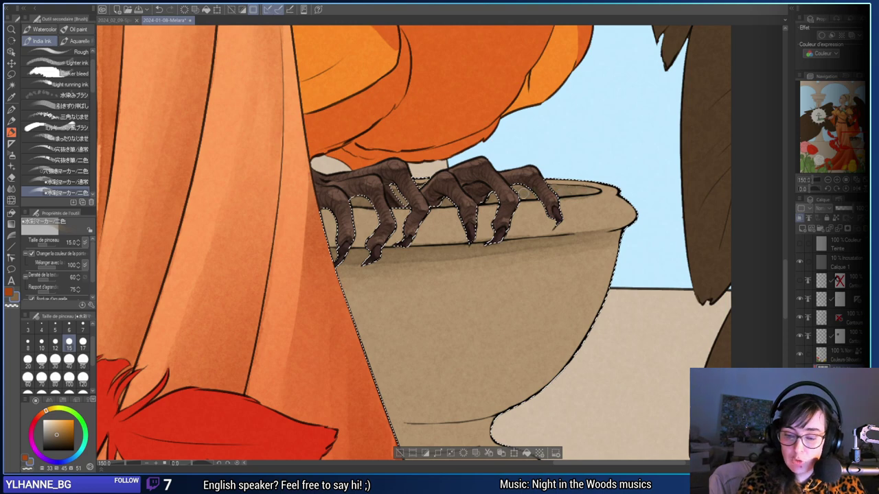
key(e)
drag(593, 260, 498, 317)
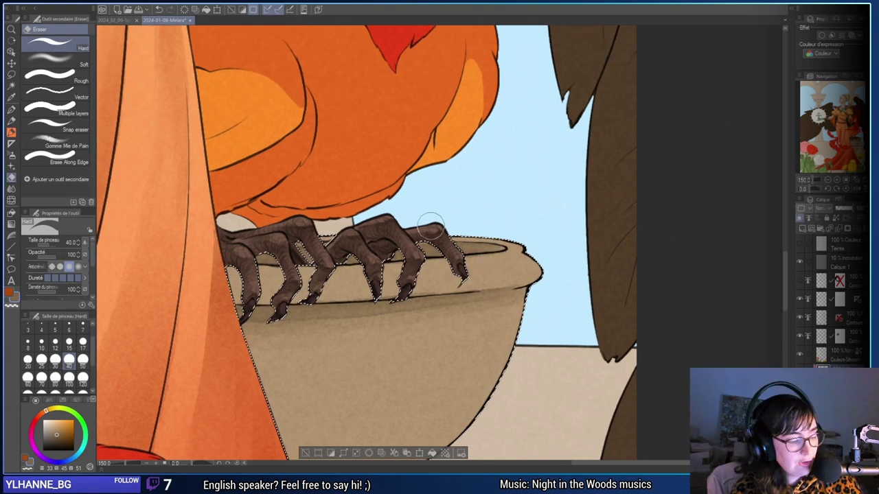
key(b)
key(ctrl+plus)
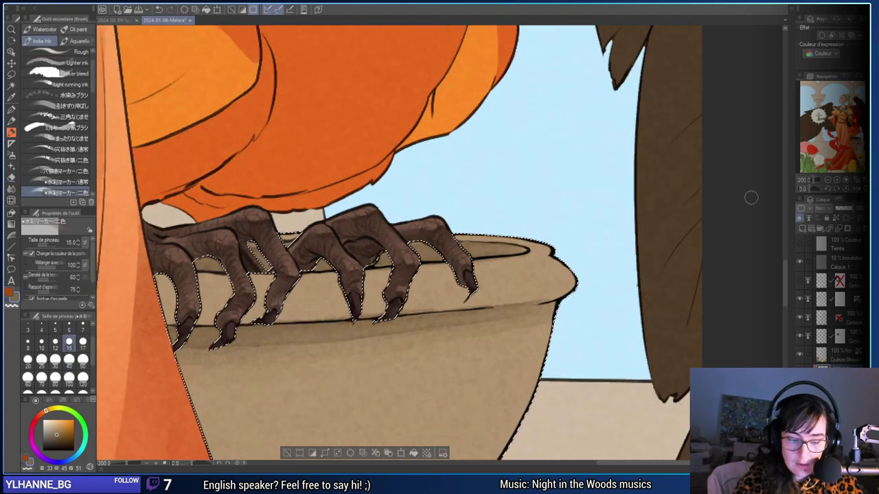
click(42, 344)
drag(541, 263, 647, 256)
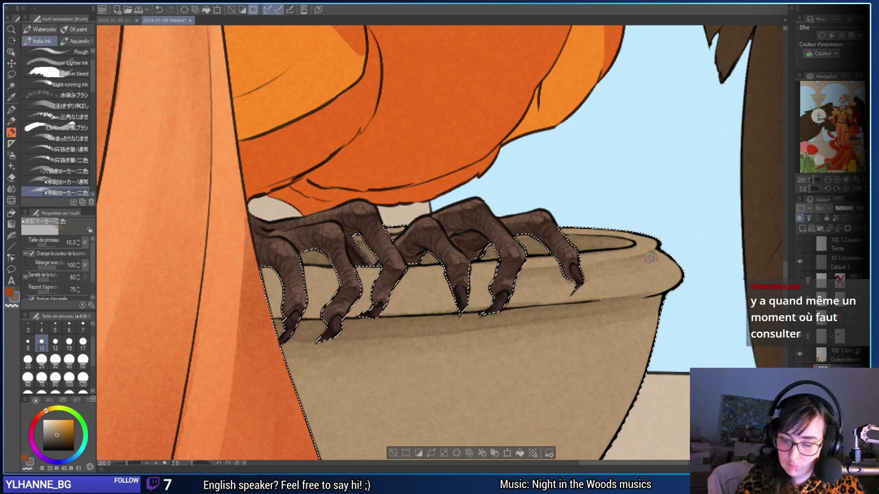
drag(654, 257, 596, 265)
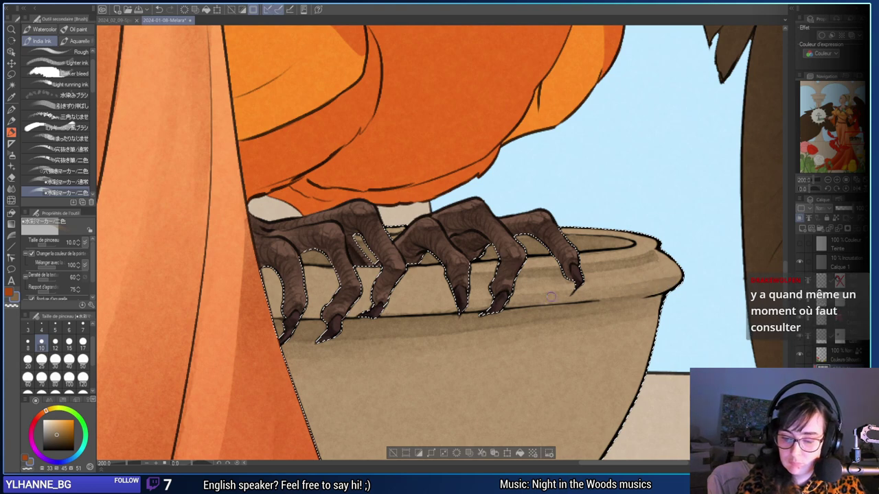
mouse_move(413, 309)
mouse_down()
mouse_move(377, 306)
mouse_move(418, 305)
mouse_move(263, 312)
mouse_up()
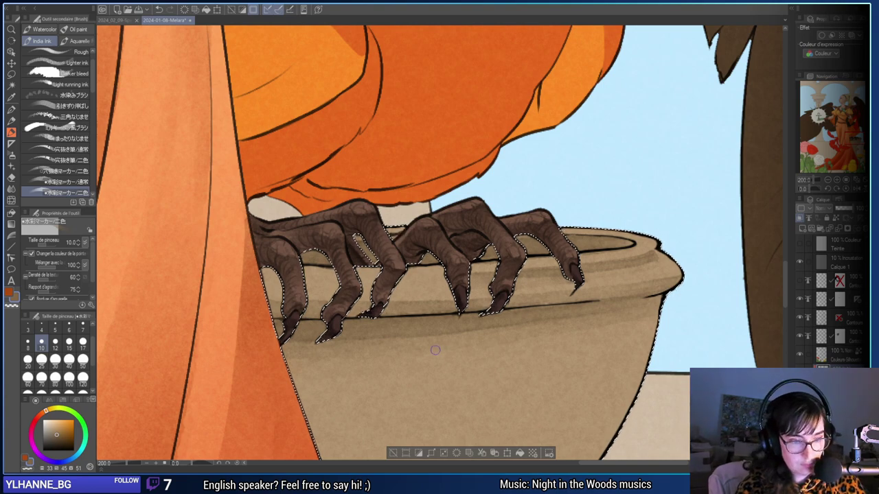
Extend the brown shading band along the rim between the bird's claws, redoing the stroke as needed.
scroll(436, 351, left, 1)
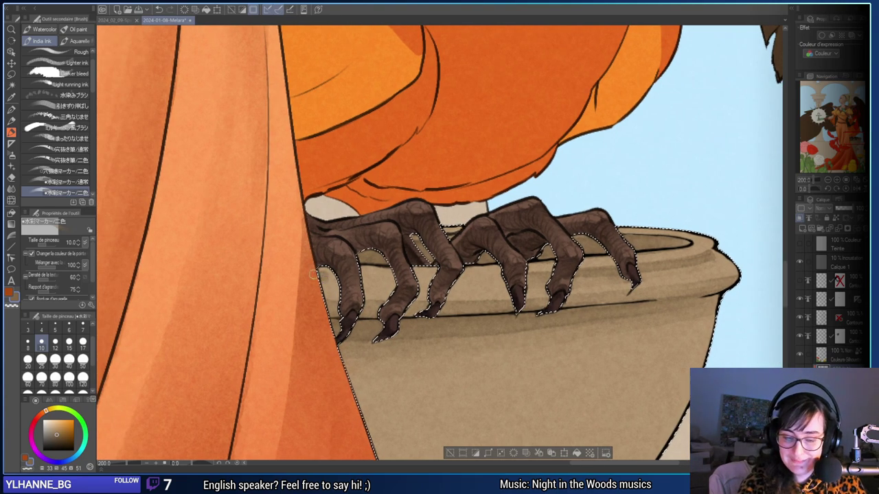
drag(316, 274, 512, 277)
drag(449, 282, 504, 279)
key(ctrl+z)
drag(321, 274, 482, 280)
mouse_move(400, 280)
mouse_down()
mouse_move(465, 278)
mouse_move(461, 287)
mouse_move(377, 285)
mouse_move(527, 277)
mouse_move(437, 283)
mouse_move(493, 283)
mouse_up()
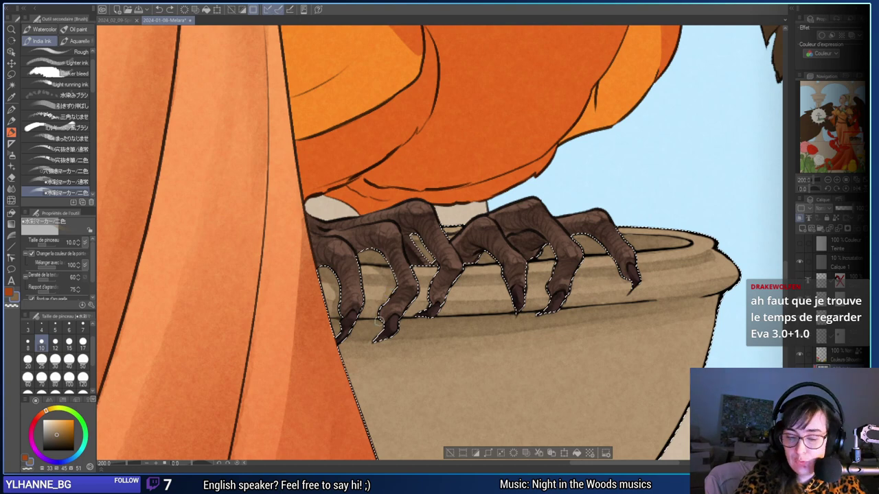
Build up the claws' cast shadows on the basin's rim and refine the rim's shading.
drag(476, 317, 456, 325)
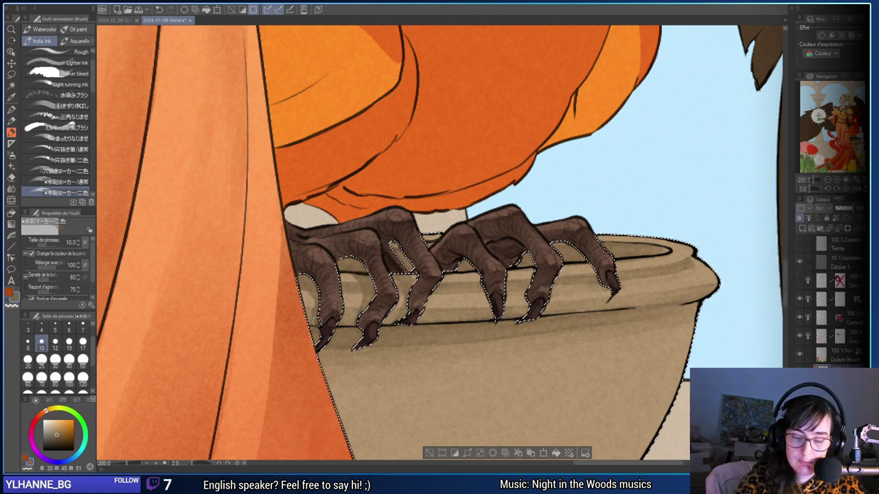
drag(589, 349, 508, 357)
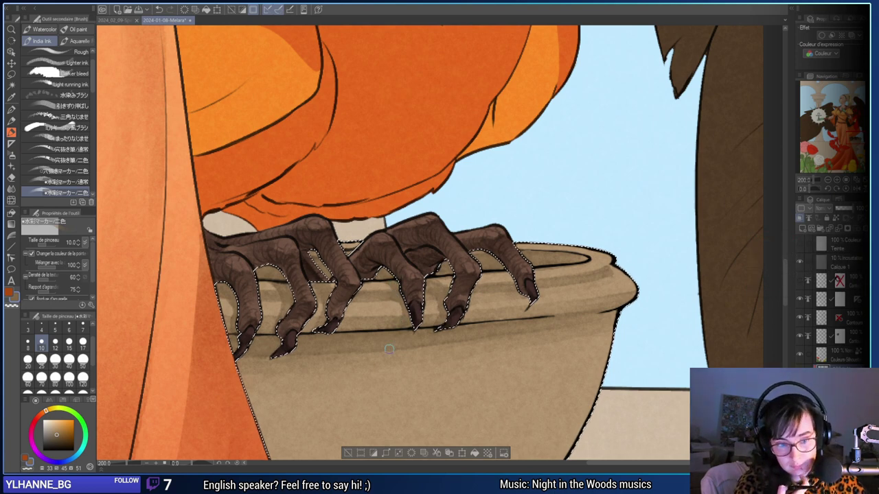
drag(506, 371, 523, 380)
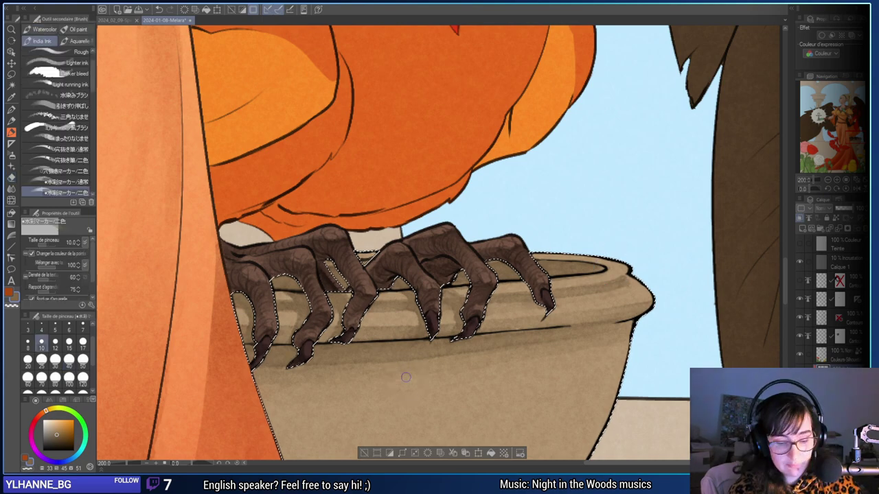
mouse_move(673, 311)
mouse_down()
mouse_move(637, 304)
mouse_move(587, 315)
mouse_up()
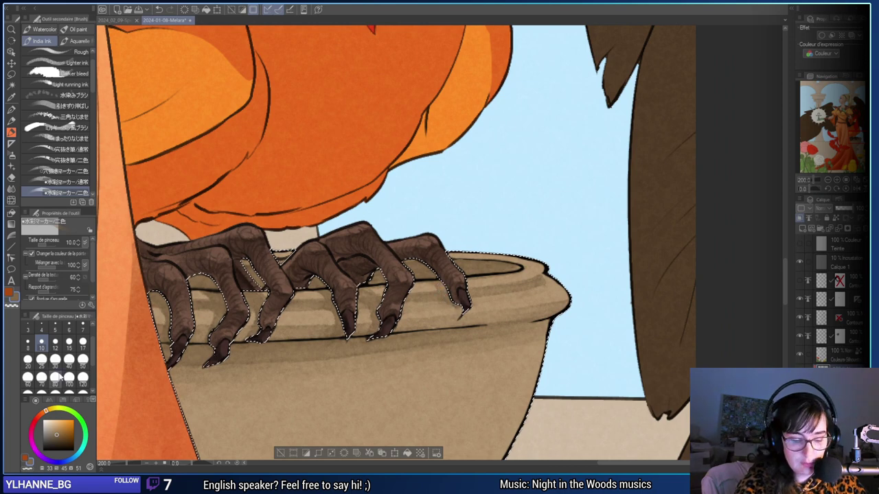
Choose a darker brown and deepen the shadows around the claws on the rim with the marker at size 5.
click(68, 329)
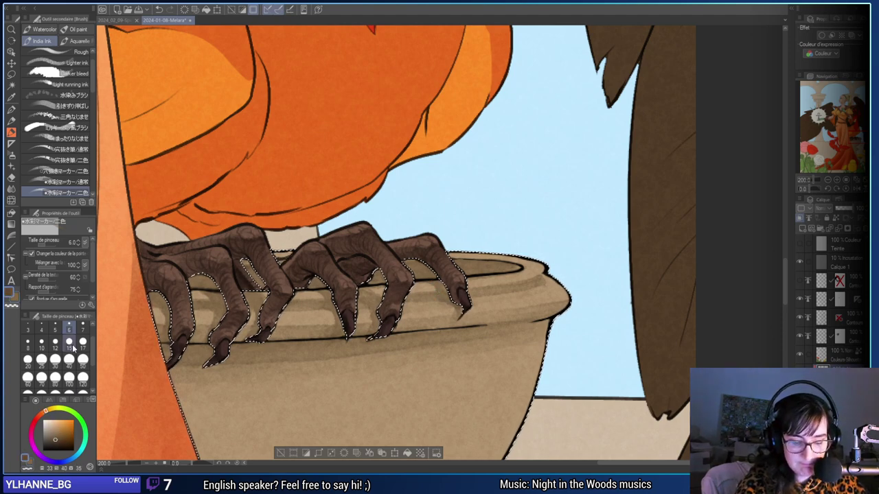
key(bracketleft)
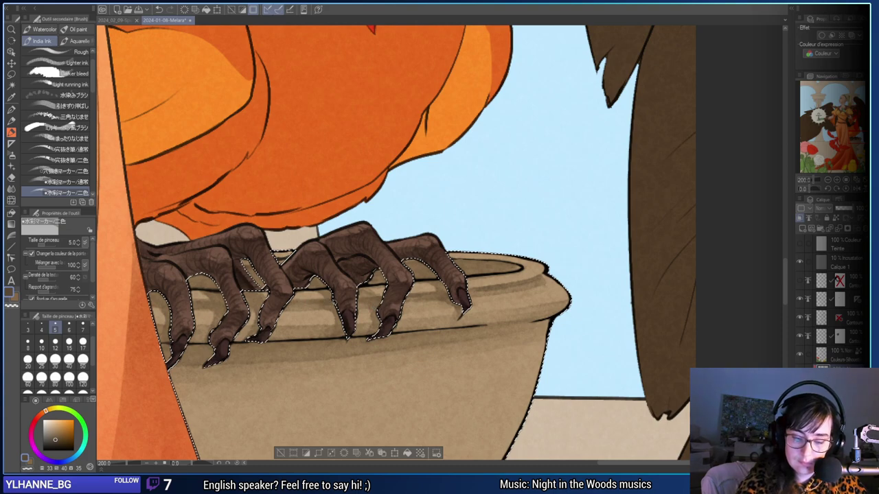
drag(351, 300, 517, 298)
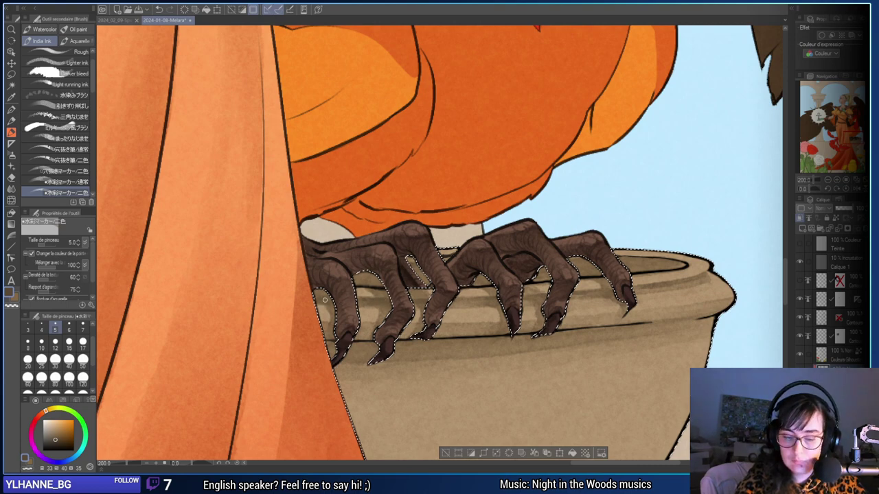
drag(633, 382, 519, 347)
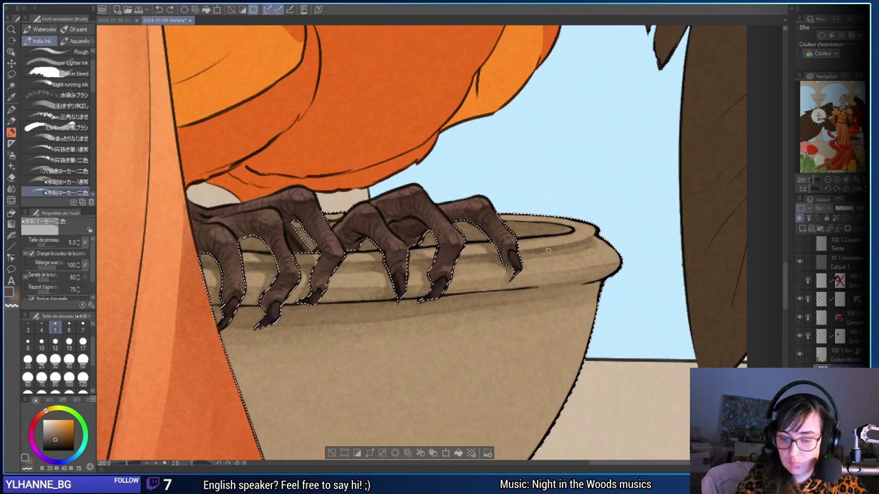
Darken the basin's inner hollow behind the claws, using marker sizes 12 and 7.
click(56, 345)
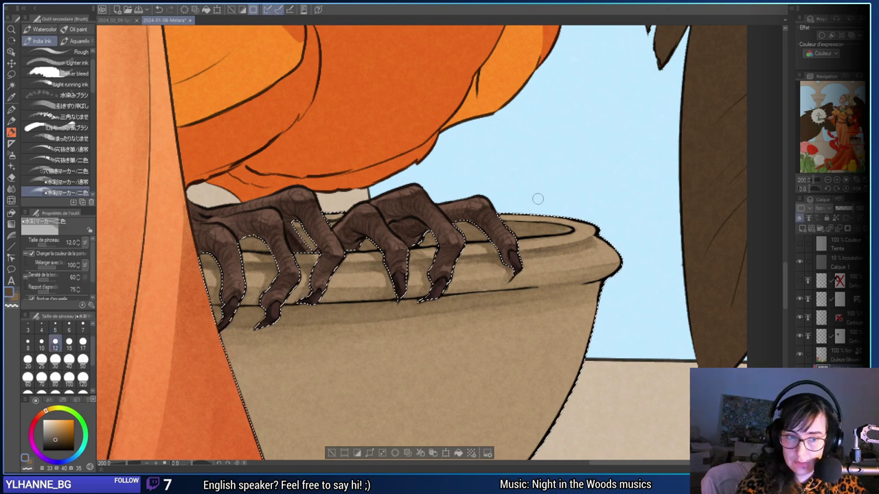
key(bracketleft)
key(bracketleft)
key(bracketleft)
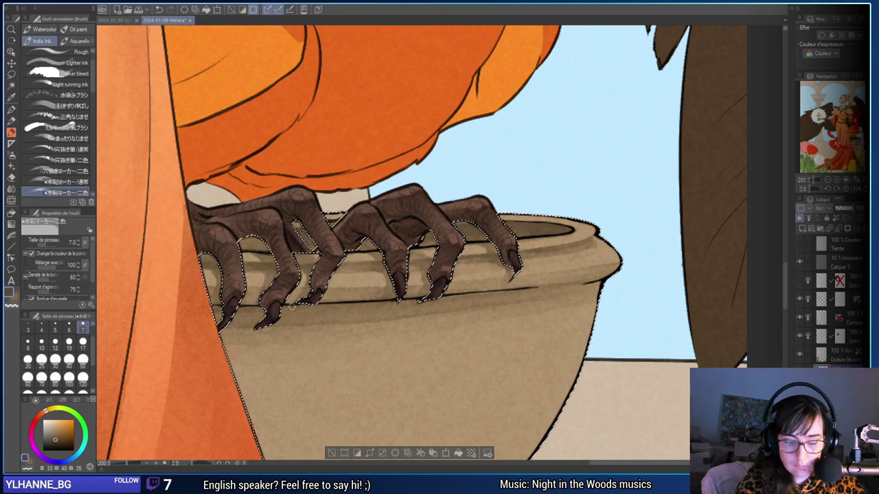
Darken the cast shadow on the bowl just beneath the rim and claws, using marker sizes 12 and 7.
click(55, 343)
mouse_move(374, 339)
mouse_down()
mouse_move(274, 347)
mouse_move(333, 346)
mouse_up()
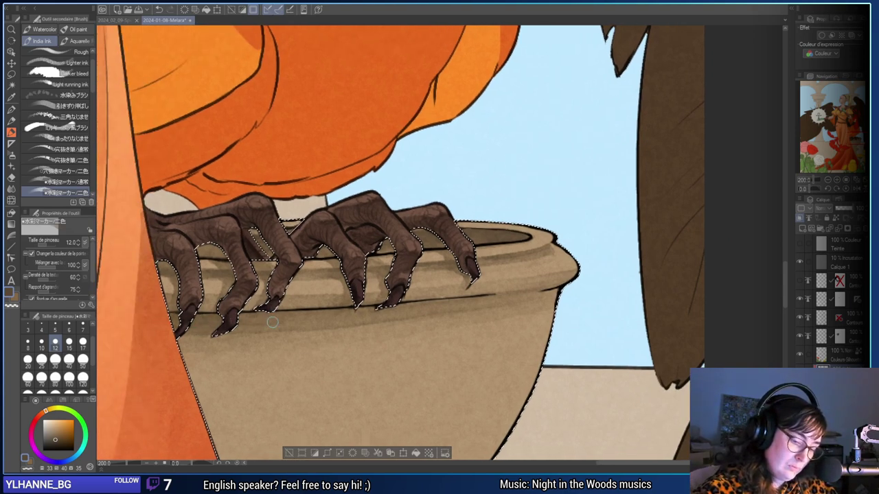
drag(255, 323, 235, 319)
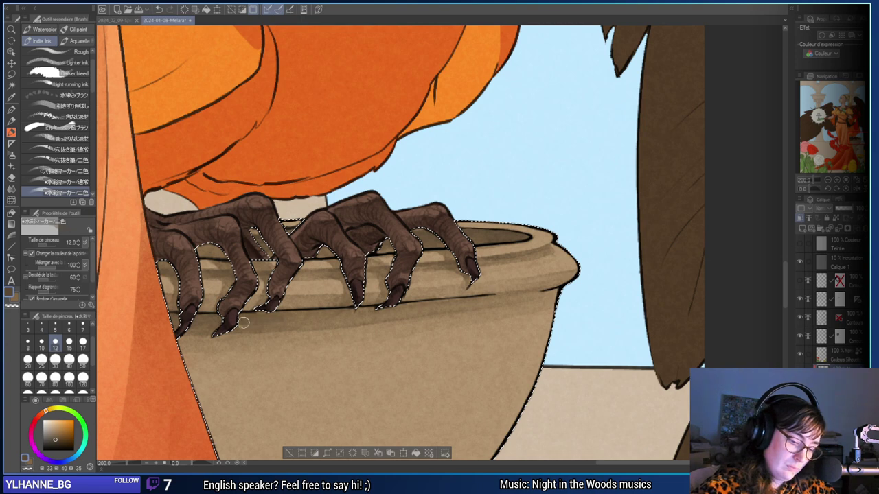
drag(337, 314, 295, 321)
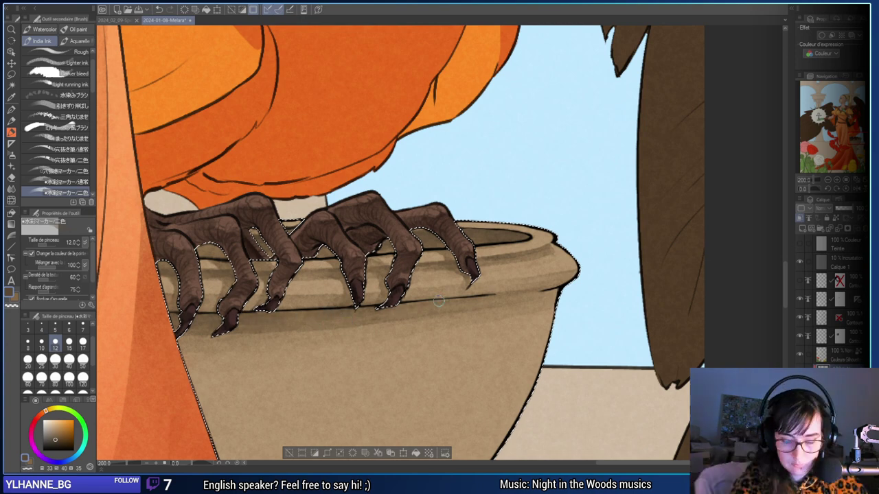
key(bracketleft)
key(bracketleft)
key(bracketleft)
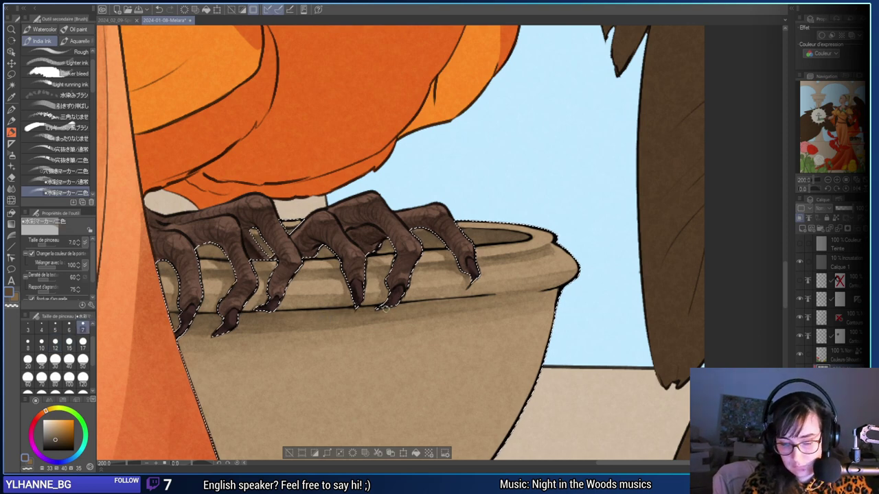
drag(390, 309, 461, 302)
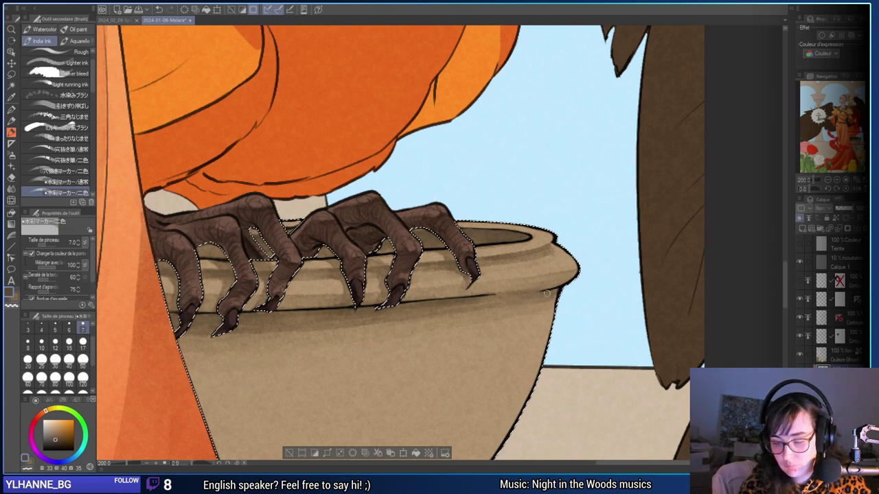
Swap to the lighter brown and block in broad shading over the bowl's lower half with the marker at size 80.
click(55, 344)
click(15, 298)
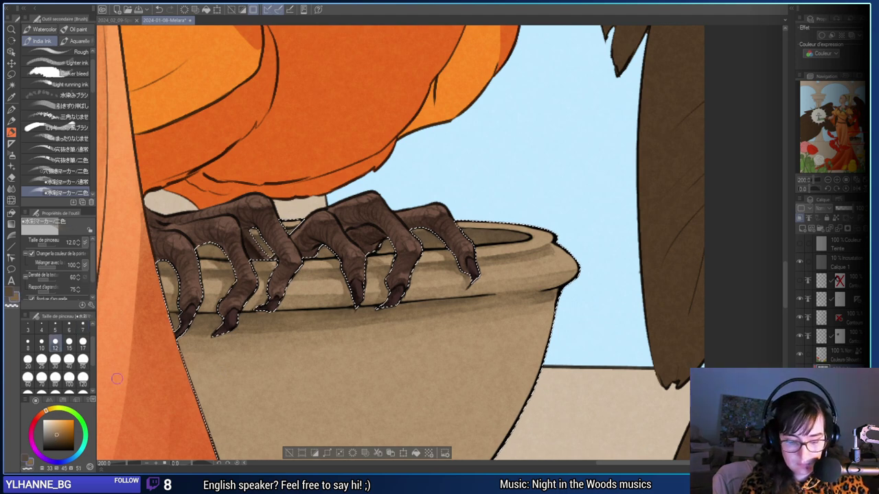
click(55, 361)
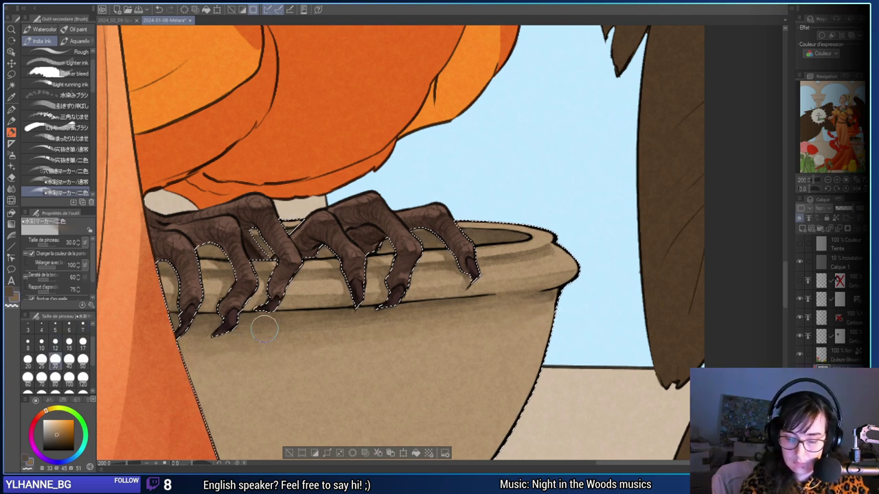
scroll(265, 360, down, 5)
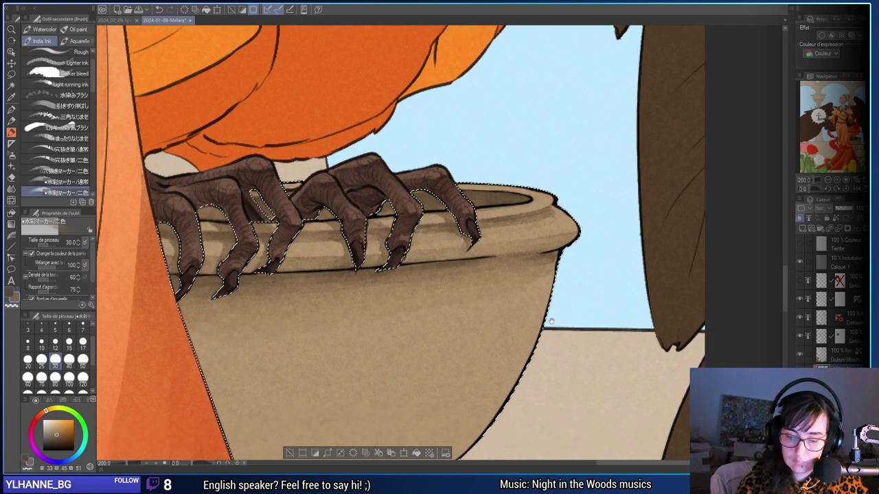
click(55, 377)
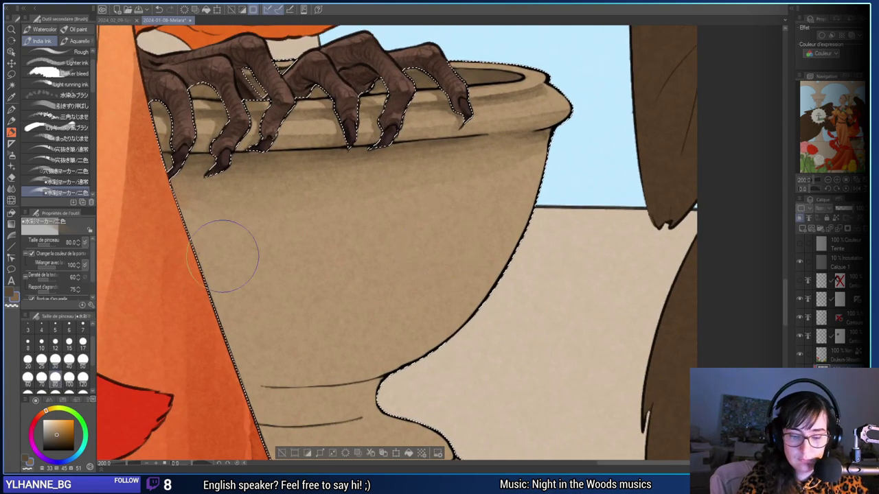
mouse_move(457, 285)
mouse_down()
mouse_move(289, 340)
mouse_move(442, 306)
mouse_move(213, 340)
mouse_move(380, 340)
mouse_move(255, 357)
mouse_move(175, 297)
mouse_move(250, 293)
mouse_move(354, 270)
mouse_move(295, 262)
mouse_move(403, 249)
mouse_move(416, 335)
mouse_move(309, 353)
mouse_move(340, 348)
mouse_move(260, 338)
mouse_move(424, 301)
mouse_move(191, 300)
mouse_move(537, 228)
mouse_move(334, 257)
mouse_up()
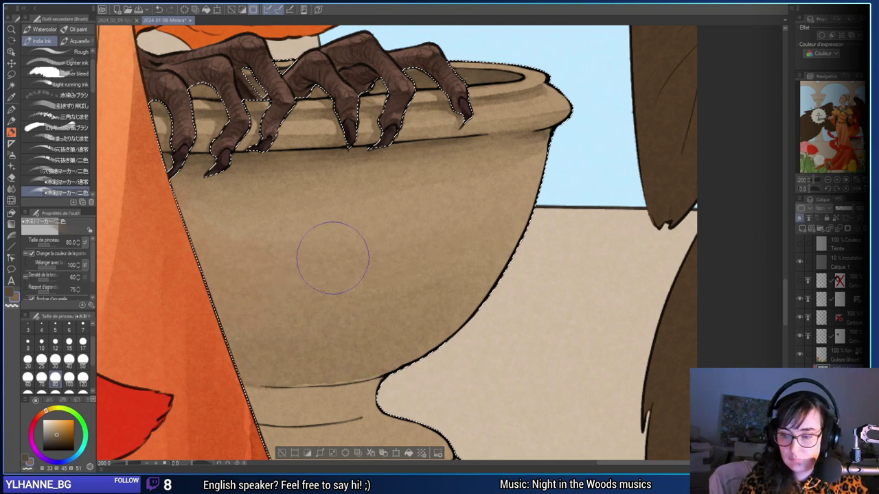
drag(510, 322, 443, 325)
drag(202, 318, 260, 354)
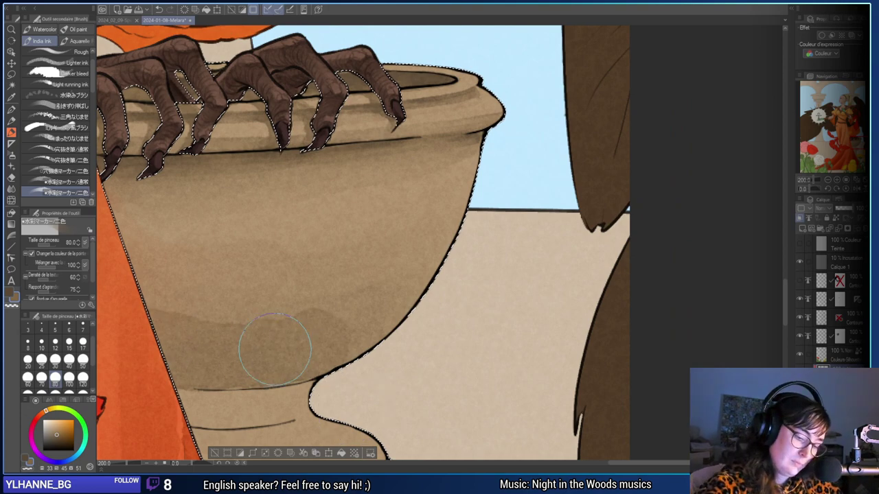
Build up and blend the lighter brown shading across the bowl's sides and underside at marker size 80.
mouse_move(97, 248)
mouse_down()
mouse_move(432, 248)
mouse_move(97, 241)
mouse_up()
drag(299, 255, 337, 225)
drag(276, 321, 258, 319)
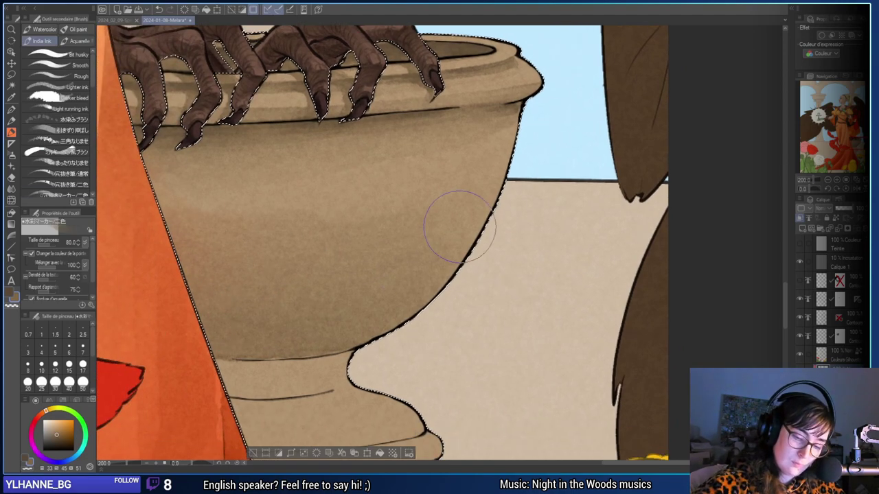
drag(278, 241, 452, 242)
mouse_move(371, 254)
mouse_down()
mouse_move(432, 305)
mouse_move(394, 317)
mouse_move(472, 301)
mouse_move(514, 266)
mouse_move(357, 252)
mouse_up()
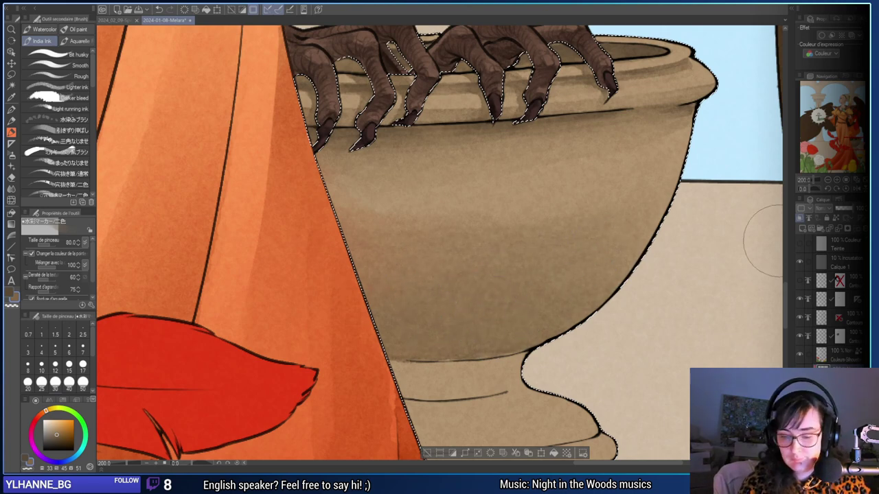
drag(730, 314, 565, 316)
drag(346, 327, 444, 331)
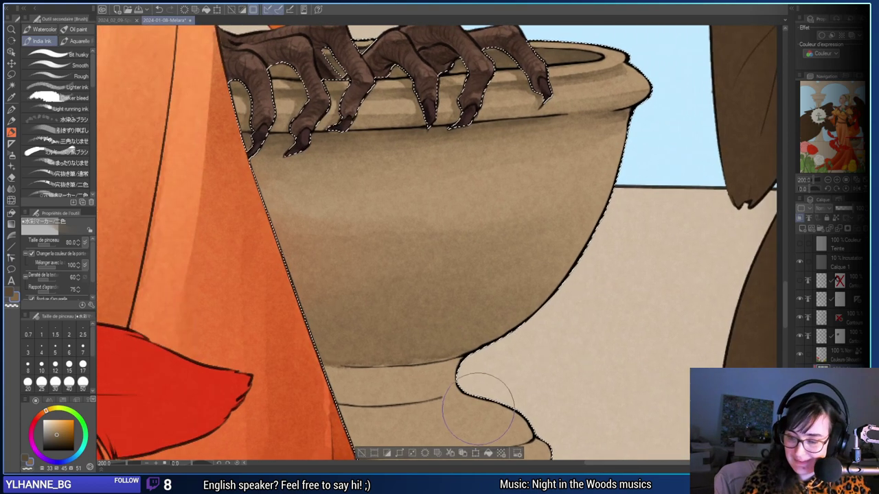
Shade along the bowl's bottom edge above the neck, using marker sizes 15 and 30.
click(69, 362)
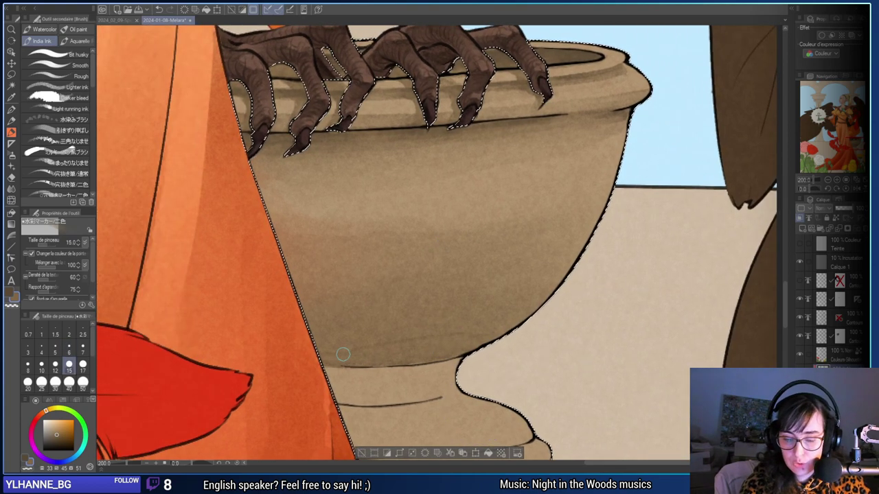
click(55, 383)
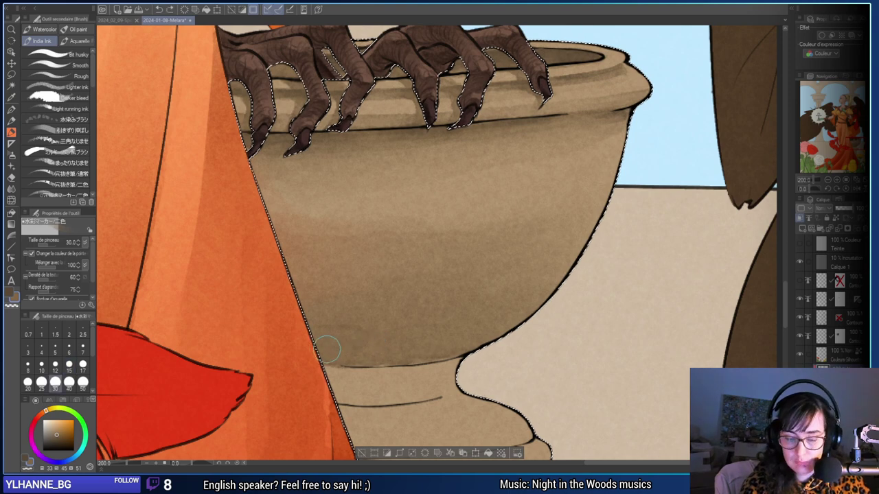
drag(328, 350, 471, 339)
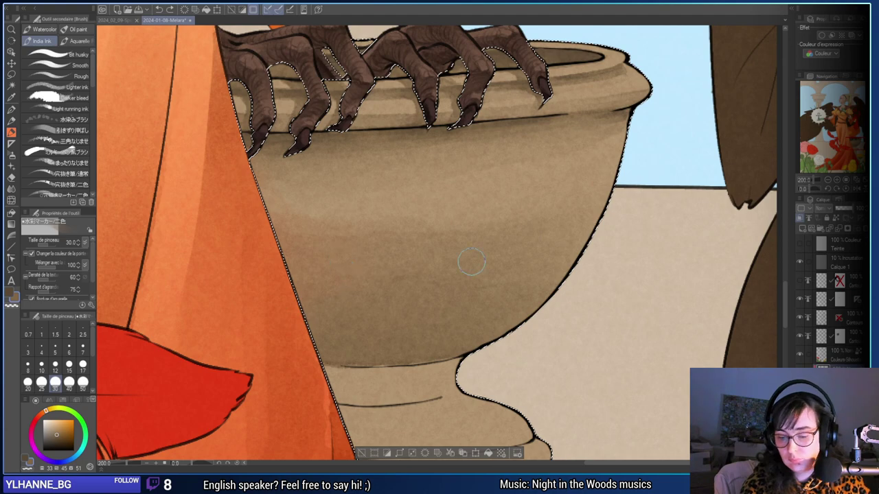
drag(438, 266, 440, 270)
drag(629, 296, 592, 271)
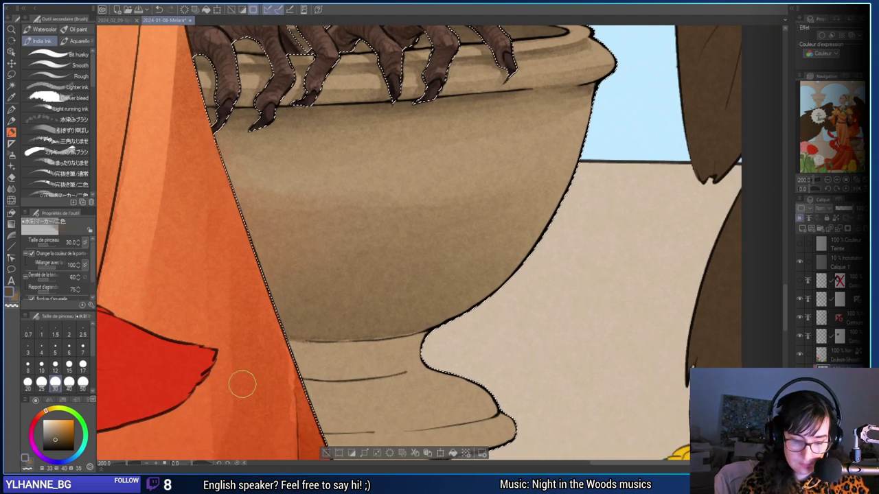
Swap to the darker brown and deepen the bowl's lower shadow with the marker at size 50.
key(x)
click(83, 384)
mouse_move(330, 313)
mouse_down()
mouse_move(384, 318)
mouse_move(304, 318)
mouse_move(457, 295)
mouse_move(420, 285)
mouse_up()
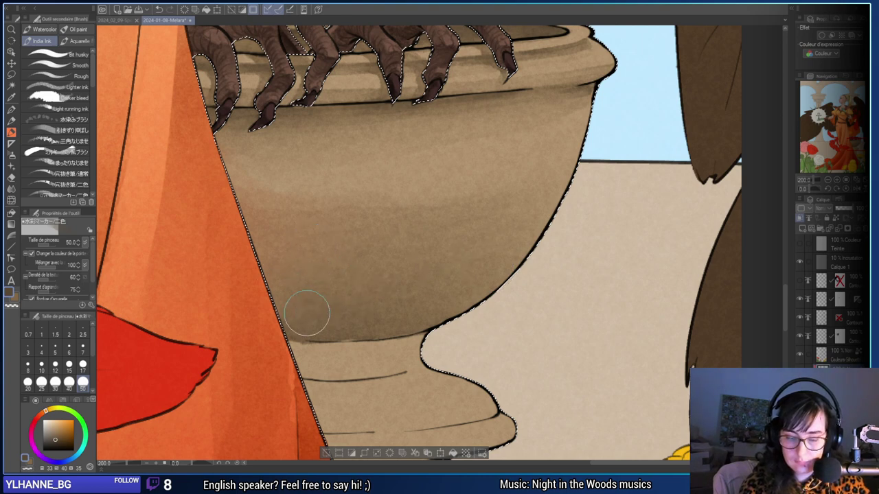
Fill the basin's narrow neck band with darker brown shadow using the marker at size 30.
drag(517, 353, 522, 307)
key(bracketleft)
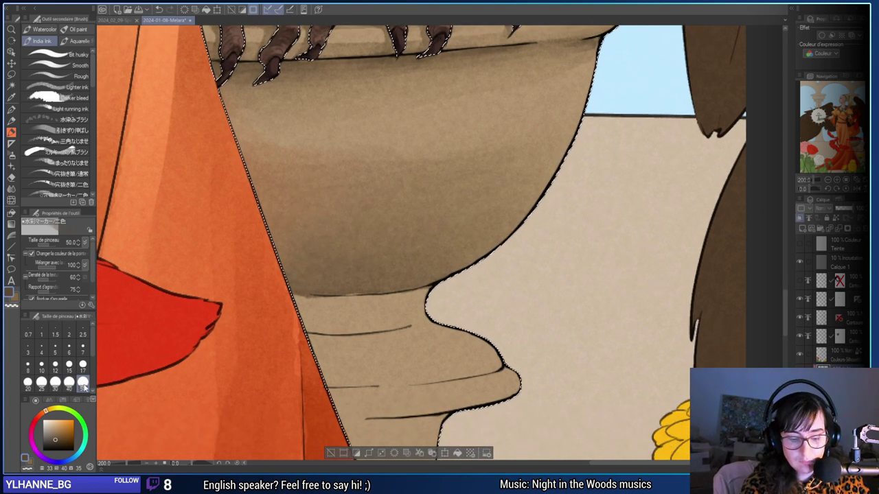
key(bracketleft)
mouse_move(335, 320)
mouse_down()
mouse_move(288, 313)
mouse_move(327, 321)
mouse_move(397, 314)
mouse_move(279, 309)
mouse_move(427, 297)
mouse_move(314, 317)
mouse_move(339, 322)
mouse_move(445, 262)
mouse_move(306, 318)
mouse_move(427, 309)
mouse_move(333, 325)
mouse_move(352, 320)
mouse_move(301, 305)
mouse_move(411, 297)
mouse_move(323, 314)
mouse_move(415, 313)
mouse_move(351, 320)
mouse_move(310, 310)
mouse_move(393, 319)
mouse_move(424, 306)
mouse_move(334, 306)
mouse_move(429, 294)
mouse_move(299, 307)
mouse_move(321, 310)
mouse_move(290, 301)
mouse_move(438, 304)
mouse_move(312, 317)
mouse_move(365, 321)
mouse_move(382, 317)
mouse_move(307, 312)
mouse_up()
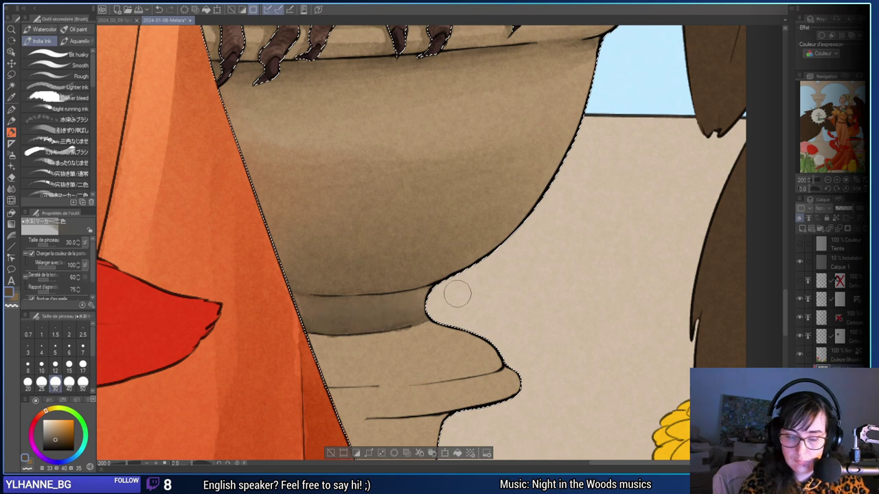
Swap to the lighter brown and shade the lower part of the moulding below the neck, using marker sizes 30 and 25.
drag(543, 363, 561, 279)
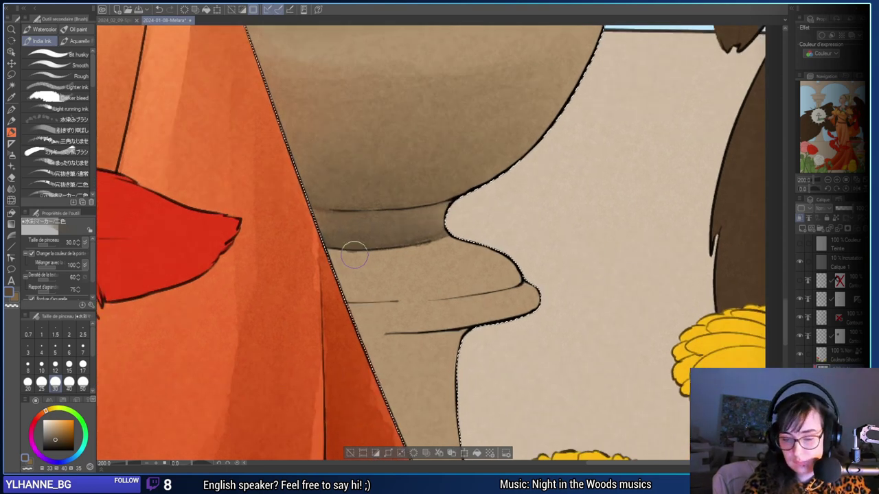
key(x)
mouse_move(340, 264)
mouse_down()
mouse_move(458, 252)
mouse_move(316, 274)
mouse_move(351, 283)
mouse_move(334, 289)
mouse_move(506, 274)
mouse_move(490, 282)
mouse_move(326, 285)
mouse_move(453, 283)
mouse_up()
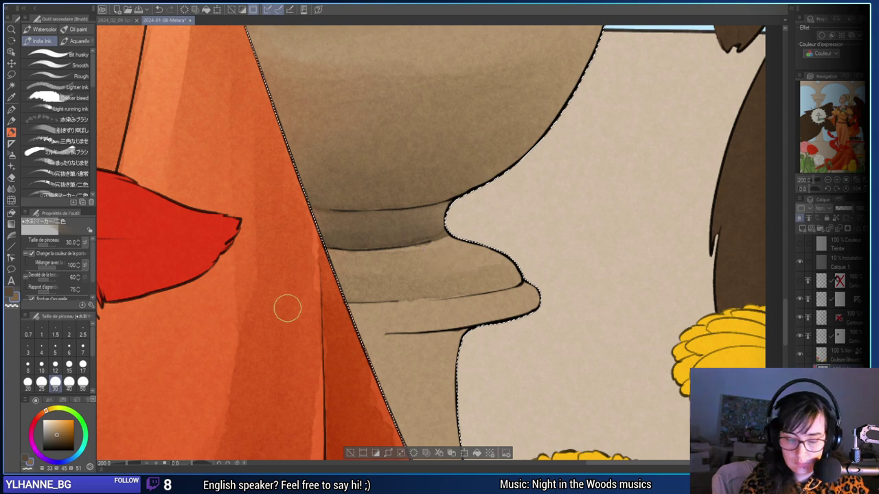
click(41, 382)
mouse_move(438, 303)
mouse_down()
mouse_move(300, 343)
mouse_move(356, 357)
mouse_move(378, 339)
mouse_up()
mouse_move(435, 329)
mouse_down()
mouse_move(258, 329)
mouse_move(415, 317)
mouse_up()
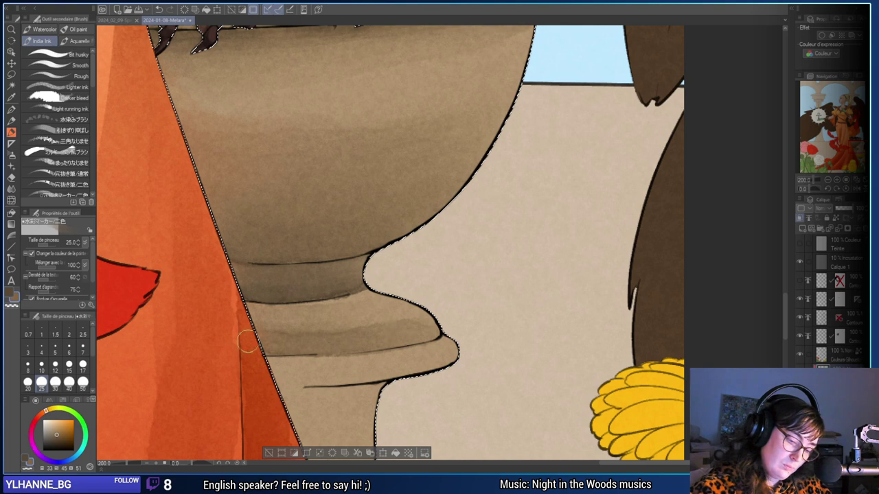
drag(247, 341, 381, 342)
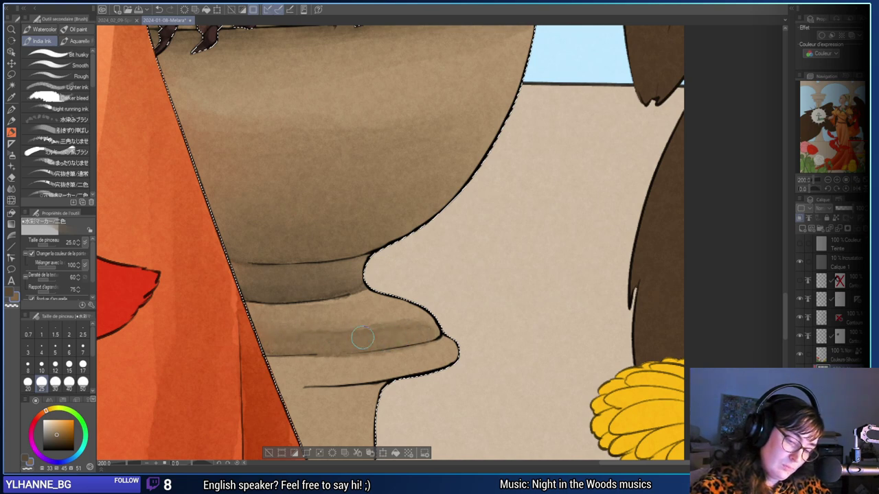
drag(363, 337, 285, 331)
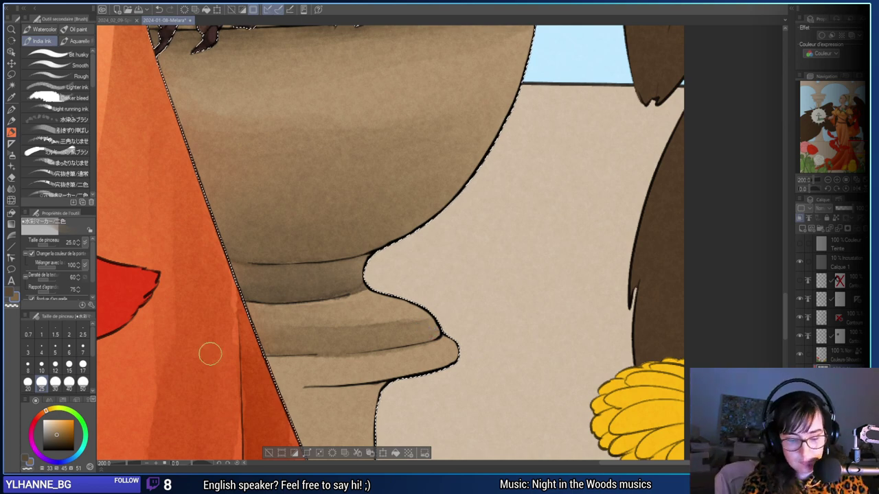
Shade the projecting ledge's lower half and the edge beneath it, using marker sizes 25 and 20.
key(c)
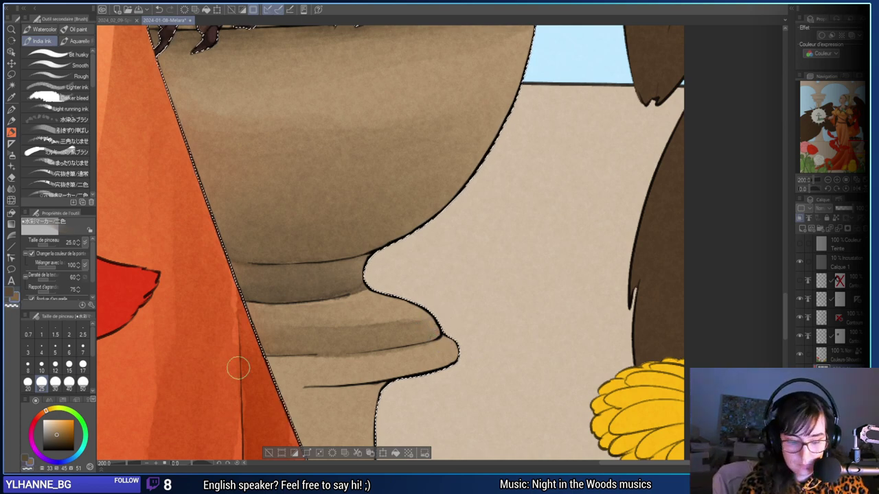
key(e)
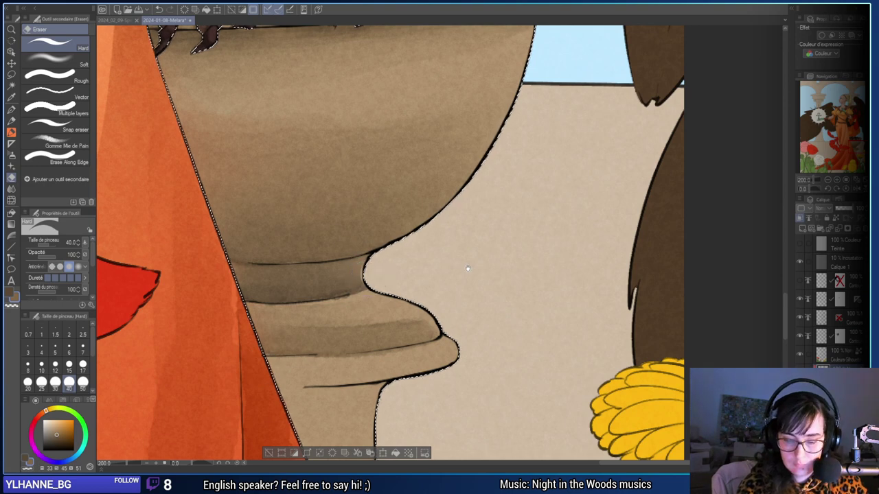
key(b)
scroll(453, 336, down, 3)
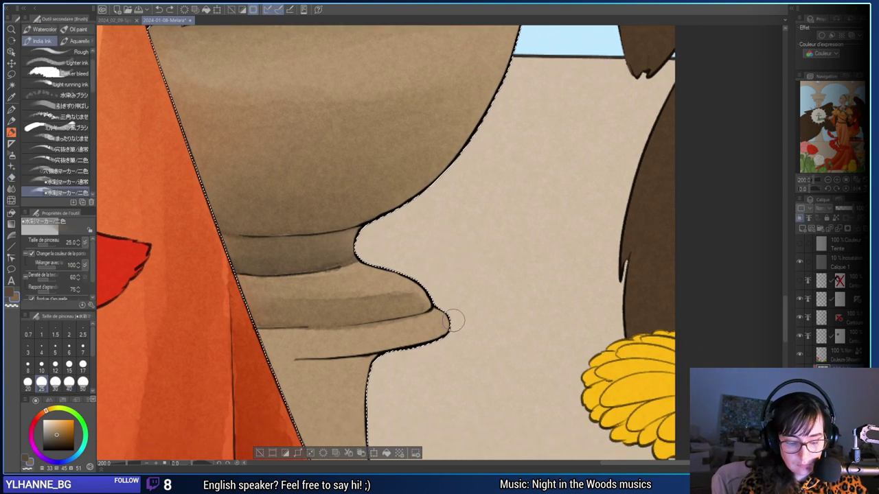
drag(400, 314, 505, 313)
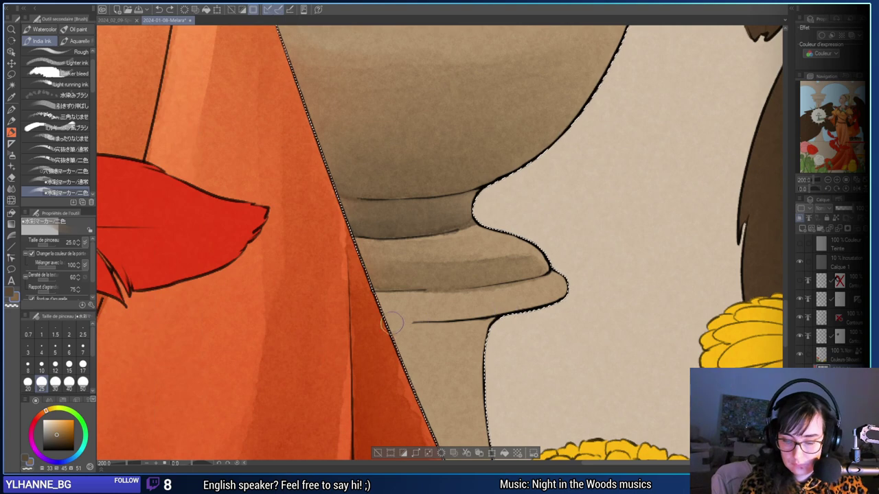
drag(379, 320, 481, 317)
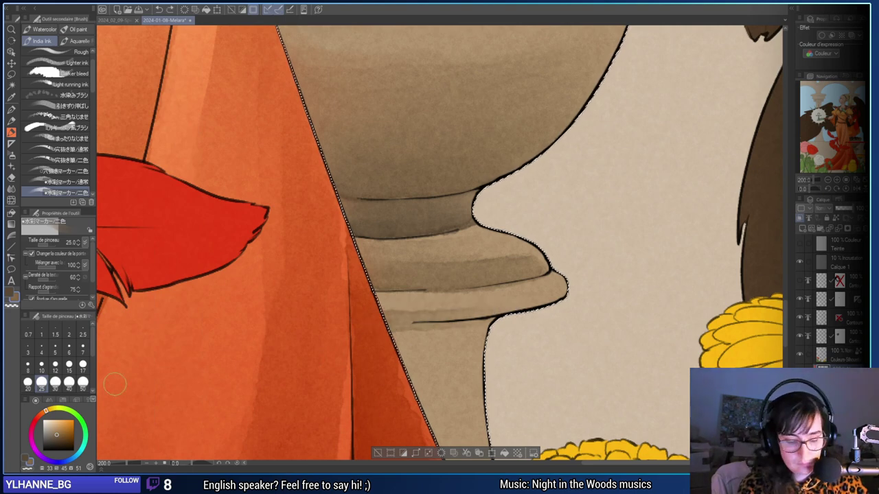
click(27, 382)
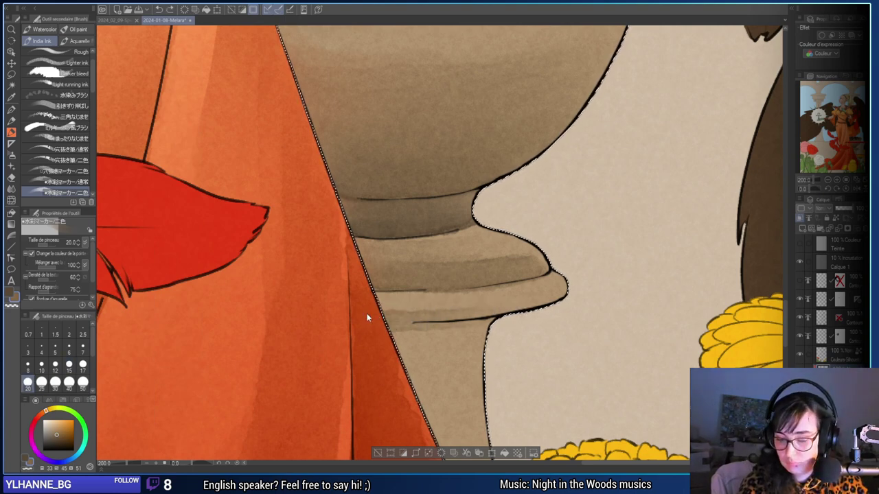
drag(390, 316, 564, 296)
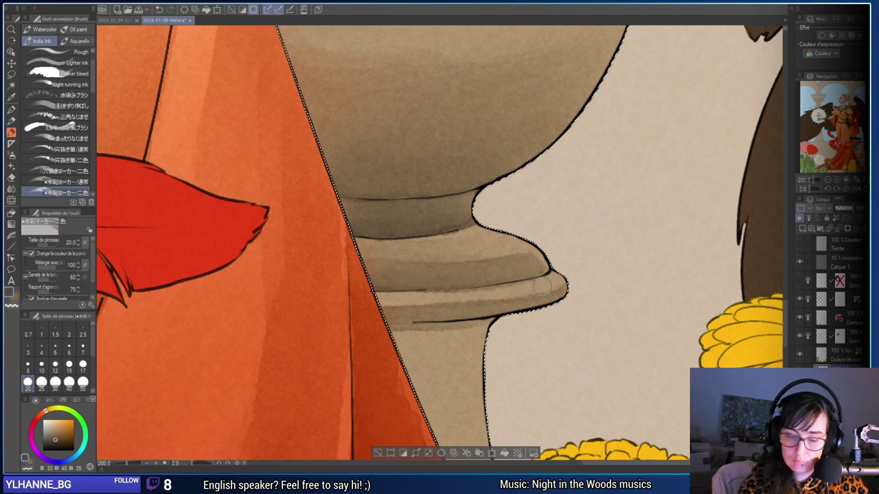
Swap to the lighter brown and shade the top of the pedestal's shaft beneath the ledge, using the marker at size 25.
drag(492, 281, 448, 297)
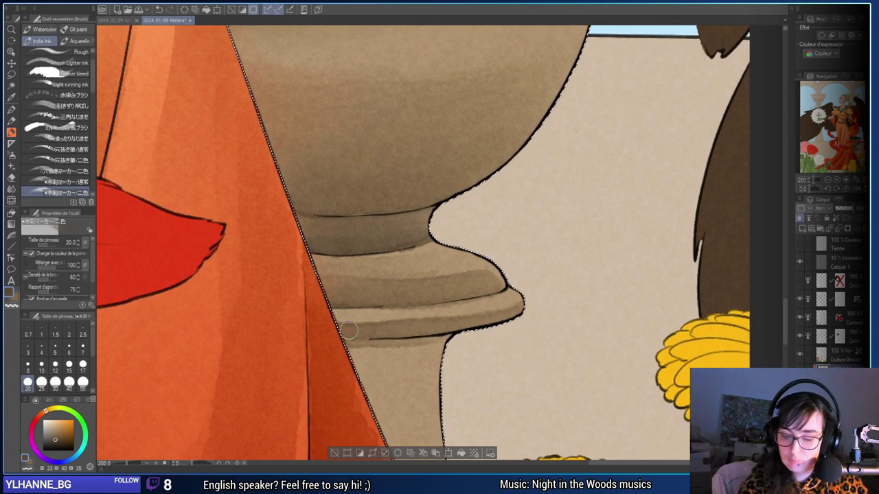
scroll(555, 249, down, 4)
drag(342, 252, 537, 313)
click(42, 383)
key(x)
mouse_move(542, 256)
mouse_down()
mouse_move(568, 248)
mouse_move(554, 240)
mouse_move(533, 250)
mouse_move(530, 265)
mouse_move(620, 271)
mouse_move(527, 248)
mouse_move(626, 243)
mouse_move(573, 277)
mouse_move(549, 323)
mouse_move(565, 299)
mouse_move(555, 250)
mouse_move(531, 249)
mouse_move(636, 235)
mouse_move(590, 248)
mouse_move(541, 280)
mouse_move(559, 295)
mouse_up()
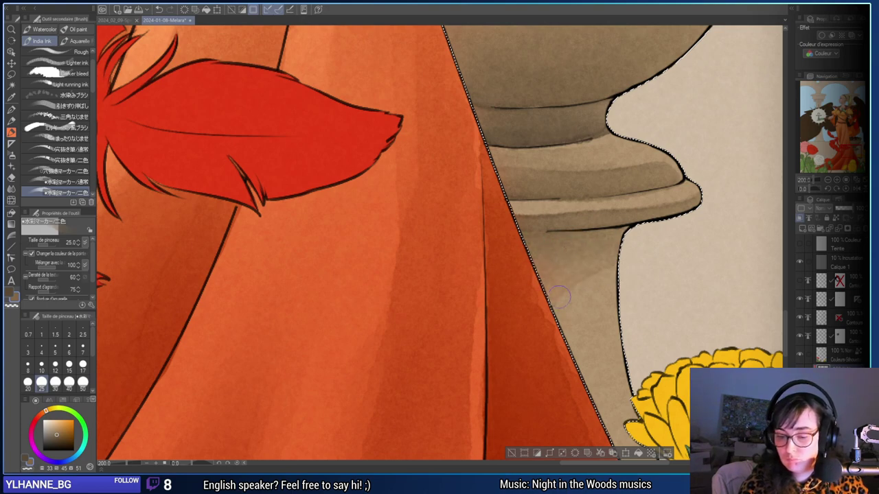
drag(563, 353, 350, 209)
mouse_move(598, 450)
mouse_down()
mouse_move(545, 380)
mouse_move(528, 451)
mouse_up()
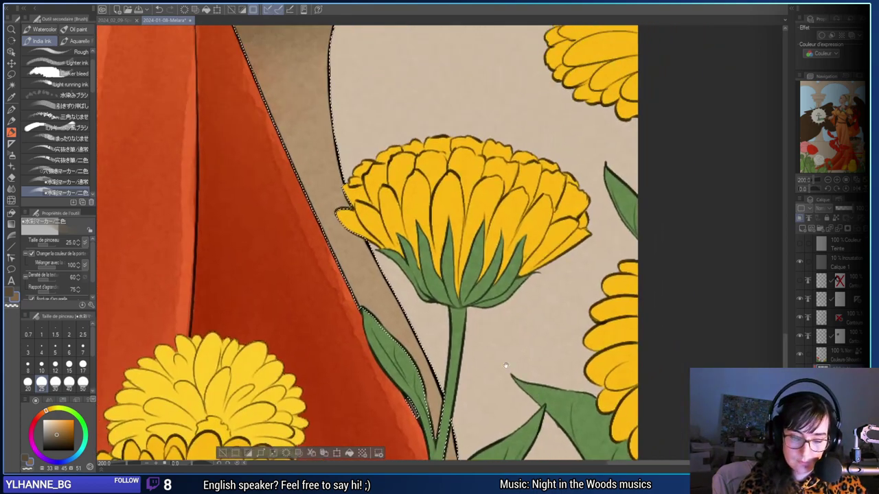
Extend the brown shading down the pedestal's shaft towards the yellow flower, using the marker at size 30.
click(56, 382)
click(828, 180)
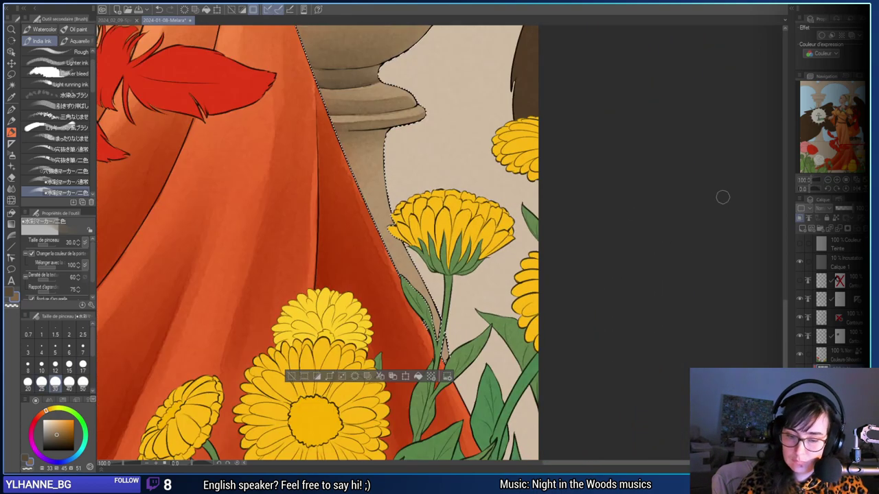
mouse_move(367, 171)
mouse_down()
mouse_move(402, 261)
mouse_move(414, 231)
mouse_move(382, 265)
mouse_move(412, 278)
mouse_move(424, 309)
mouse_move(420, 301)
mouse_up()
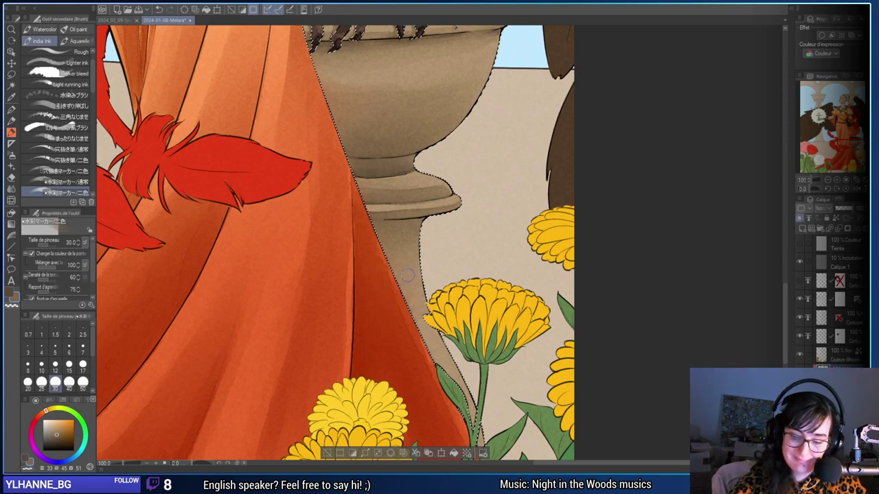
drag(443, 348, 416, 183)
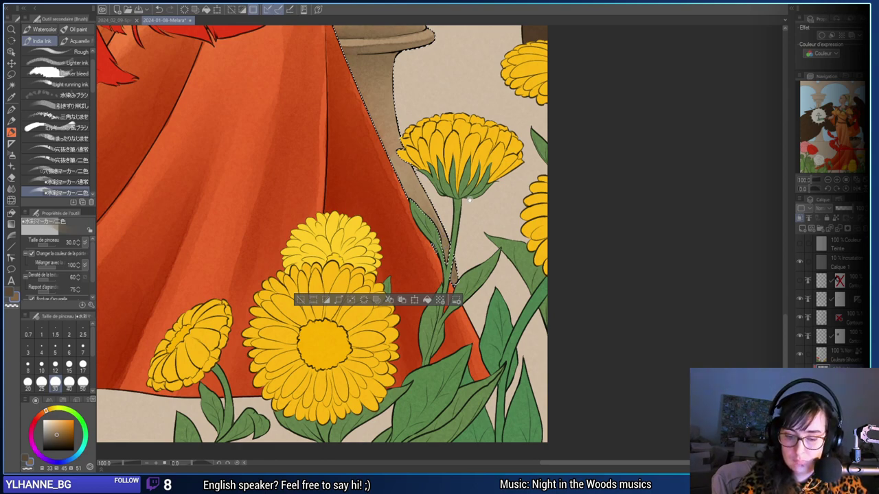
Paint two curved vertical grooves on the right half of the basin's bowl with the marker at size 7.
scroll(469, 199, up, 6)
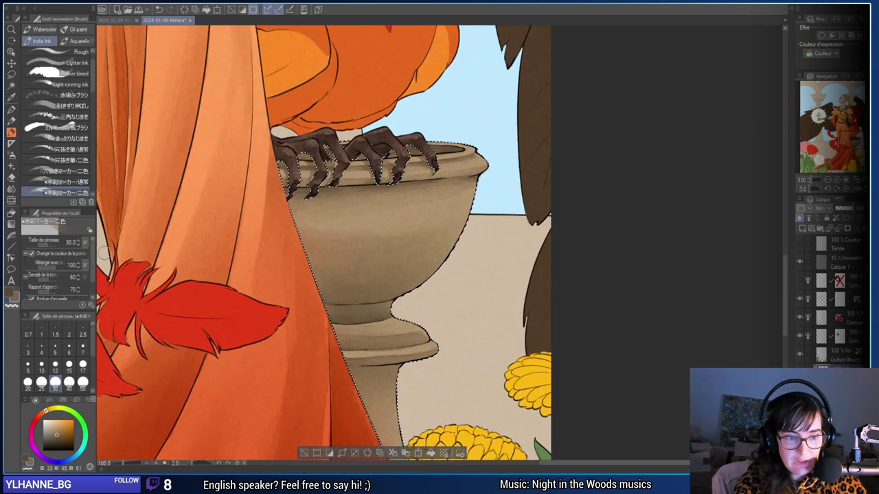
click(82, 352)
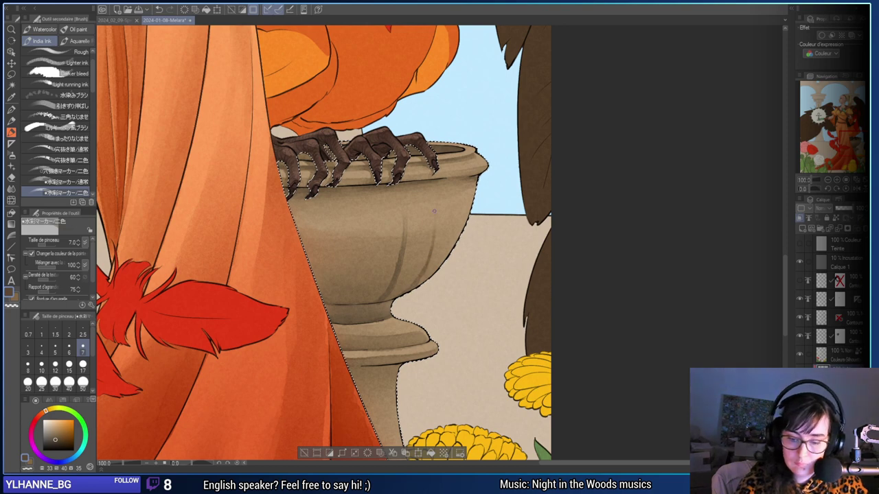
drag(435, 231, 430, 261)
alt+click(428, 262)
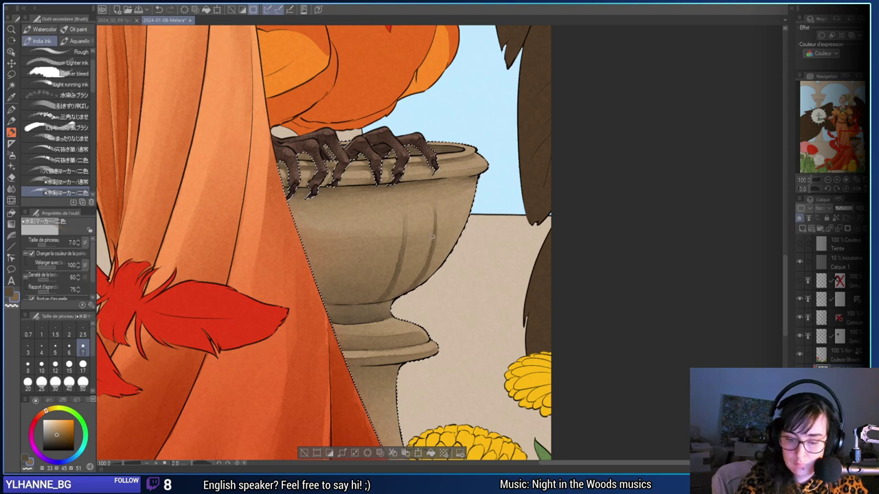
Refine the bowl's two grooves up to the rim and add a third near its right edge, keeping marker size 7.
scroll(426, 265, up, 2)
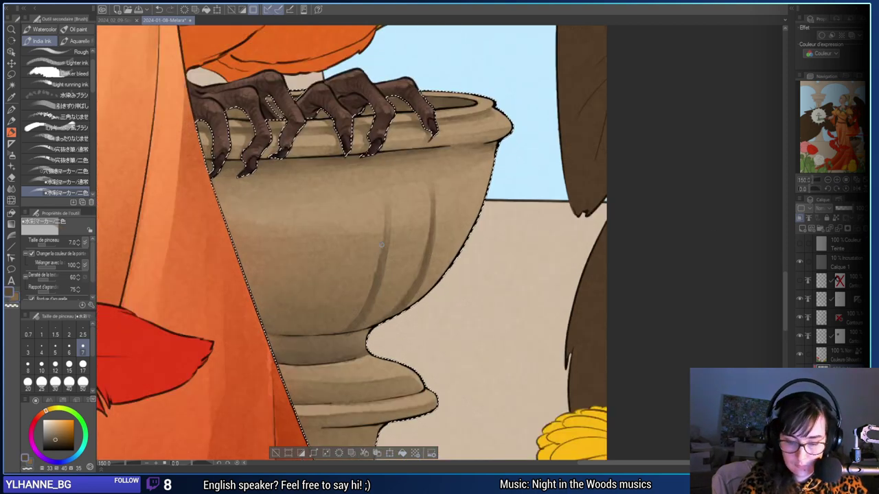
drag(387, 202, 389, 236)
key(x)
drag(389, 203, 379, 254)
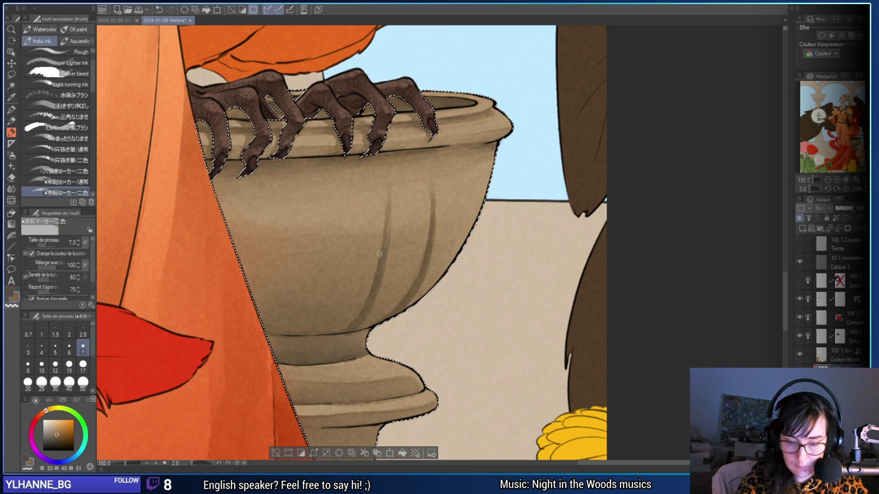
drag(465, 339, 504, 357)
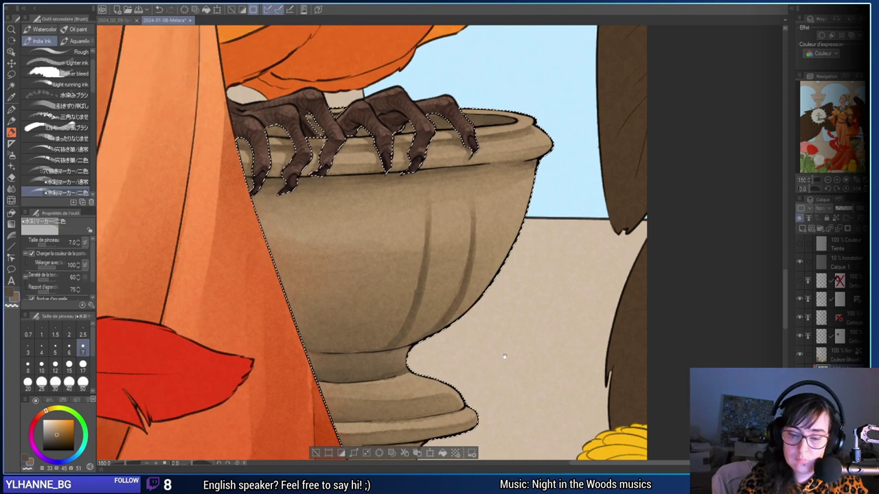
drag(465, 173, 472, 225)
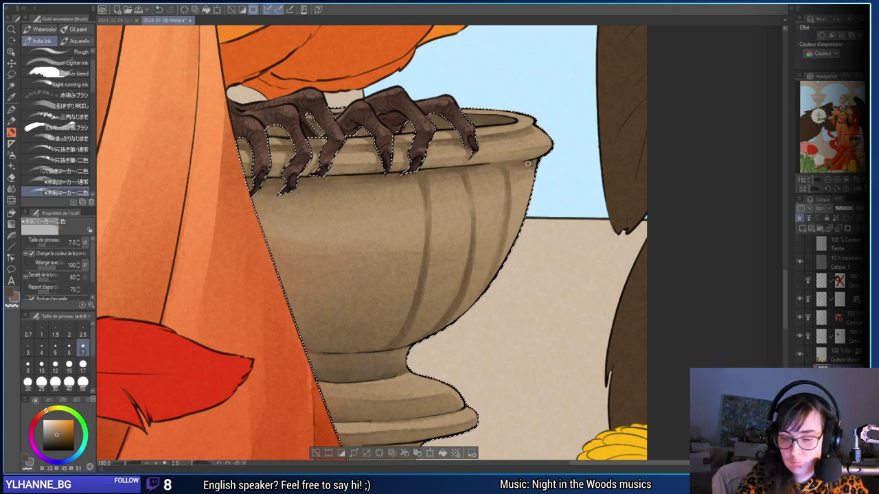
Paint a vertical groove down the middle of the bowl from rim to base, using marker sizes 12 and 10.
mouse_move(377, 181)
mouse_down()
mouse_move(405, 209)
mouse_move(406, 314)
mouse_up()
click(55, 366)
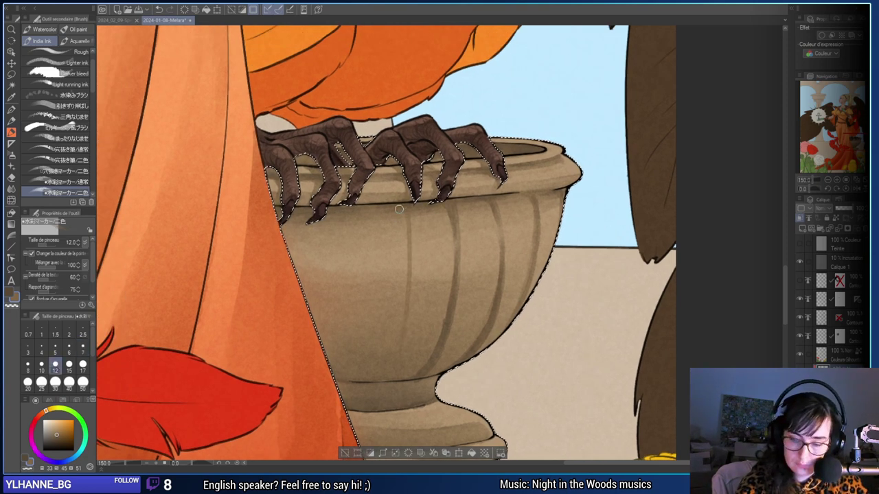
drag(403, 208, 402, 280)
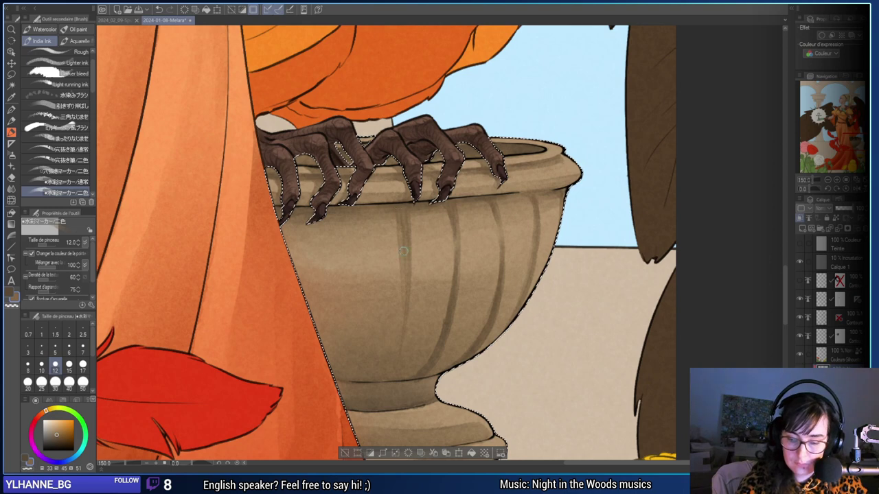
click(41, 371)
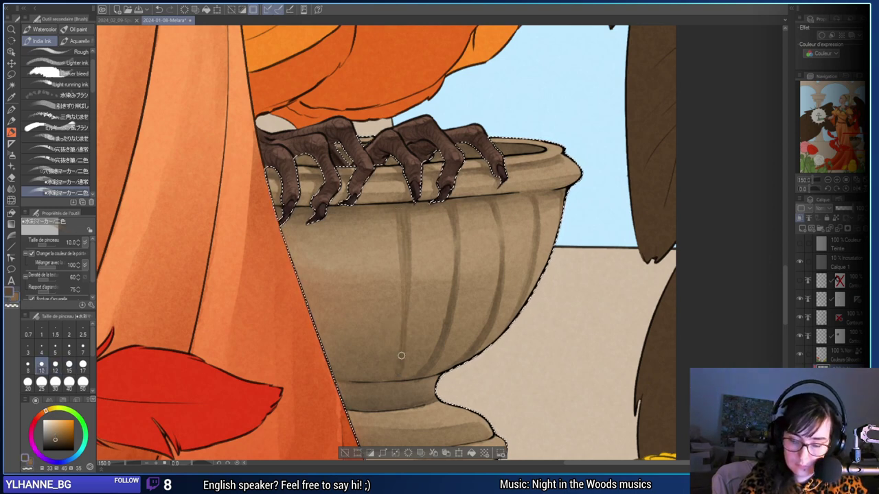
drag(401, 302, 398, 368)
Paint a curved groove on the left side of the bowl, undoing the first stroke and using marker sizes 15 and 10.
click(69, 364)
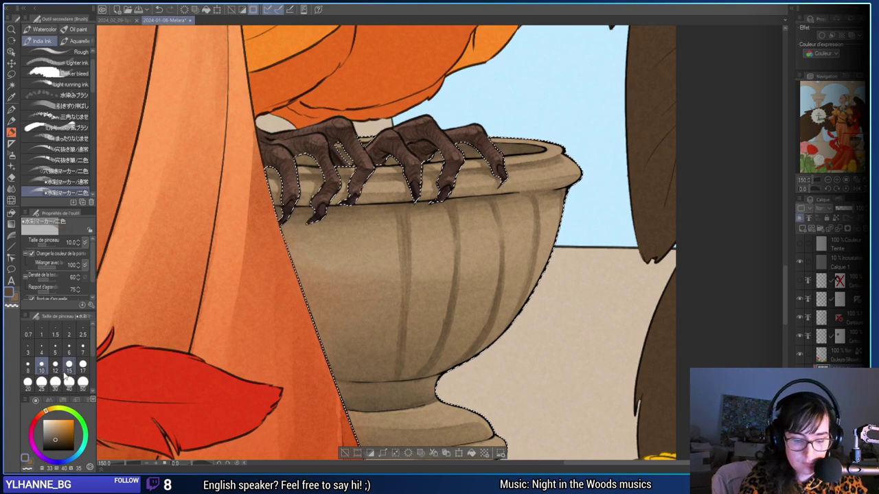
alt+click(356, 212)
drag(352, 239, 347, 281)
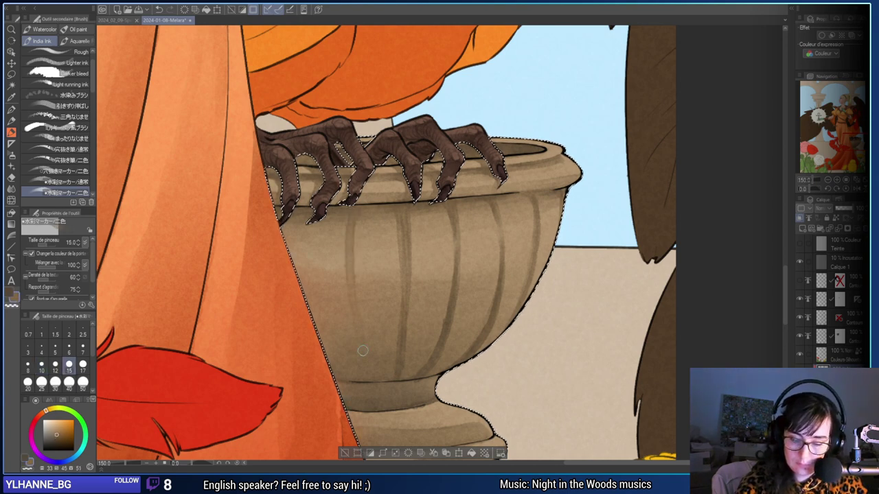
key(ctrl+z)
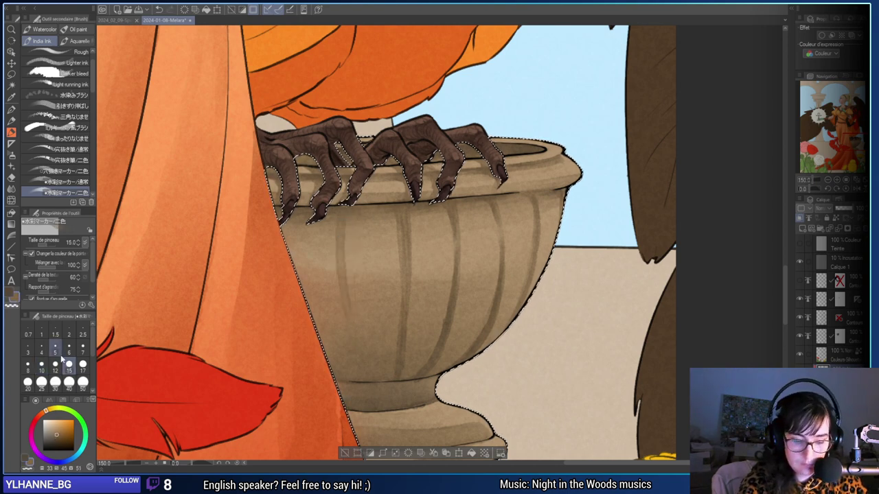
click(41, 364)
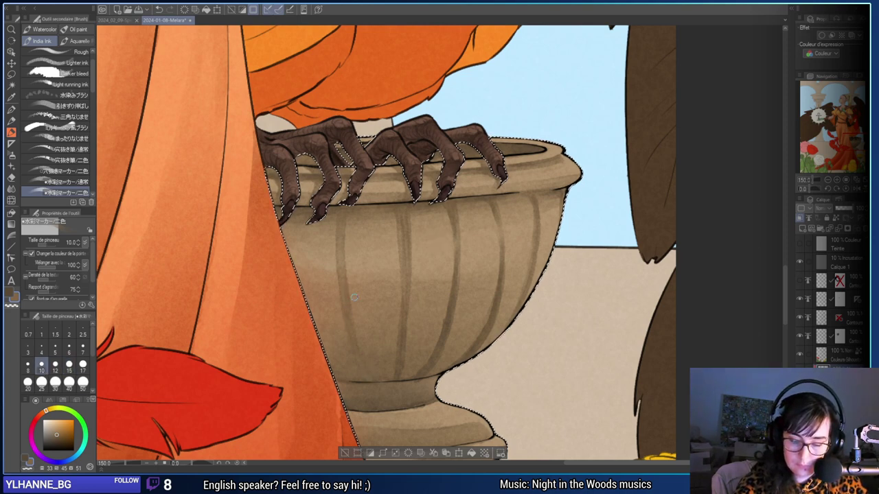
key(x)
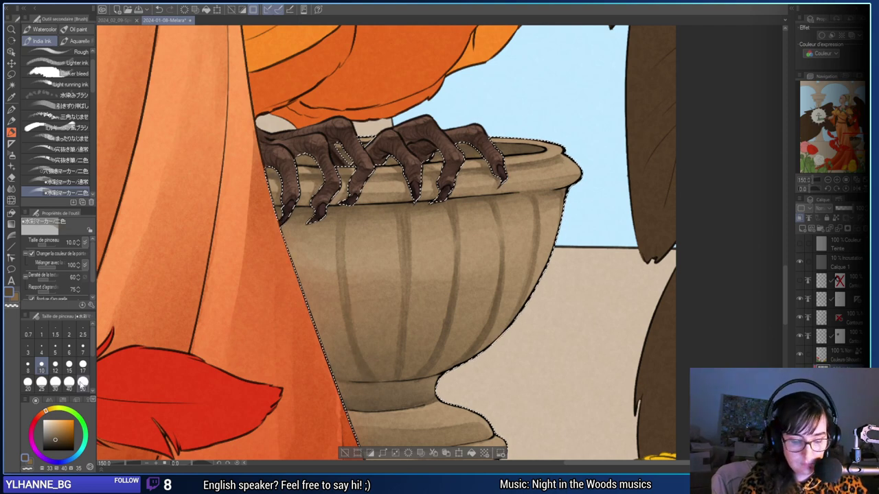
key(x)
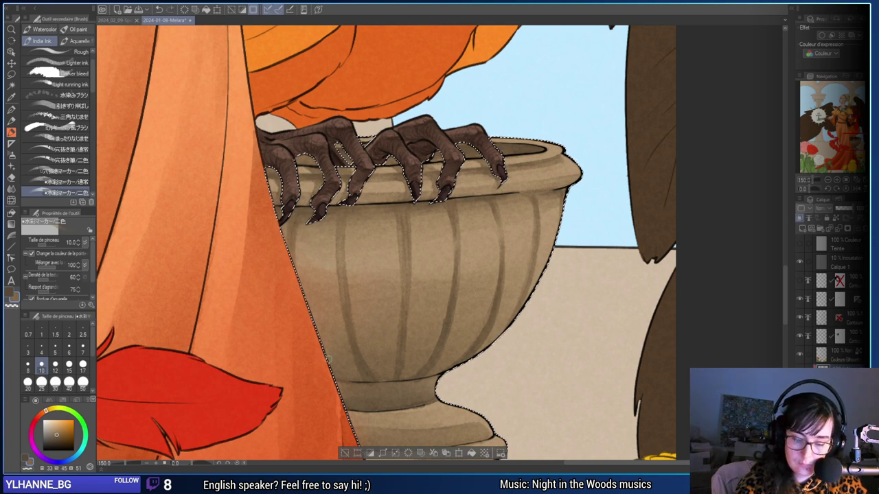
drag(336, 387, 346, 363)
key(x)
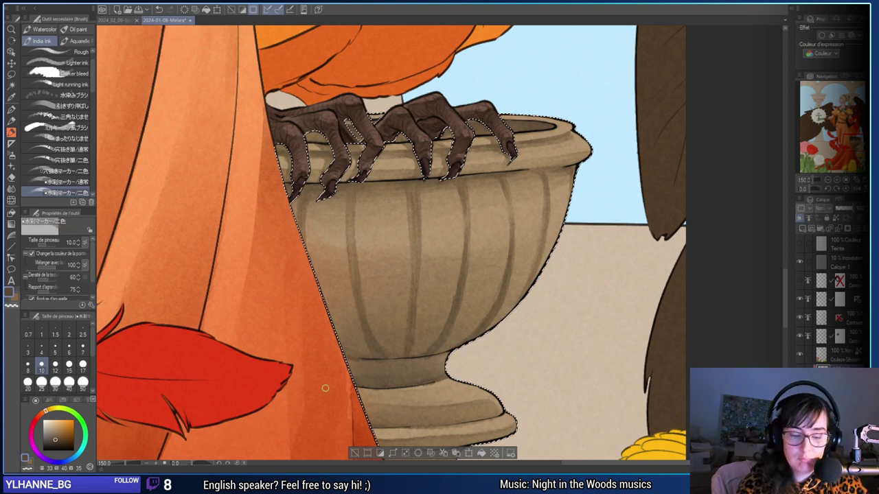
click(55, 382)
alt+click(384, 345)
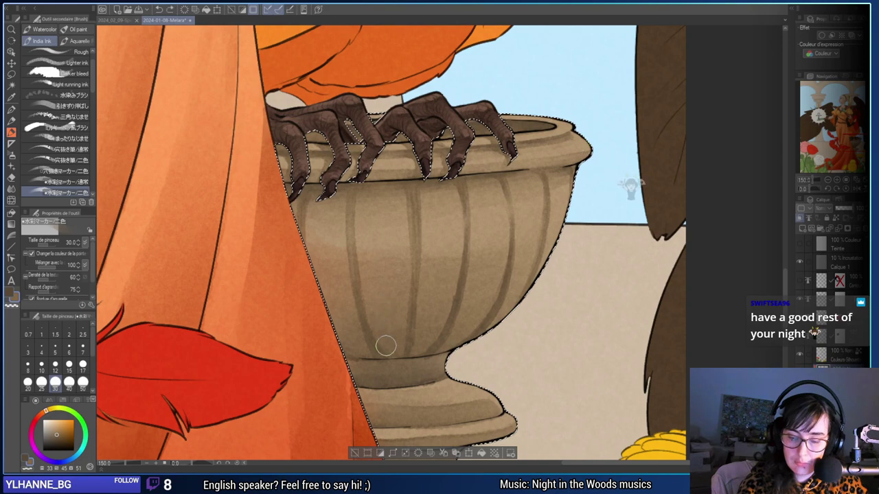
drag(564, 333, 548, 360)
drag(612, 348, 608, 344)
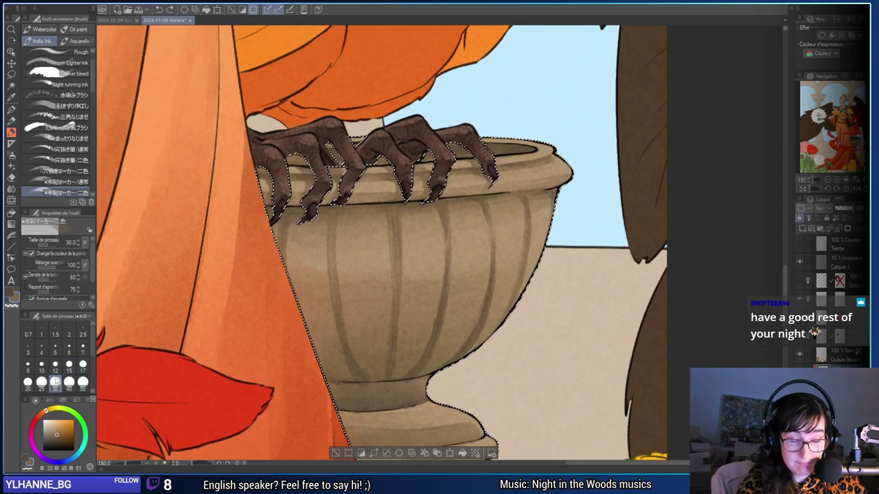
Clean up the edges of the bowl's grooves with the marker in transparent colour, using sizes 15, 3 and 12.
click(69, 366)
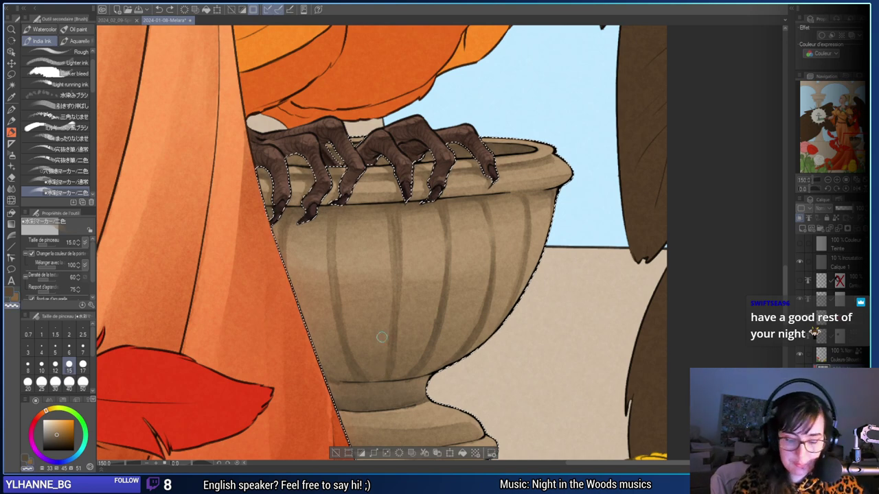
click(27, 353)
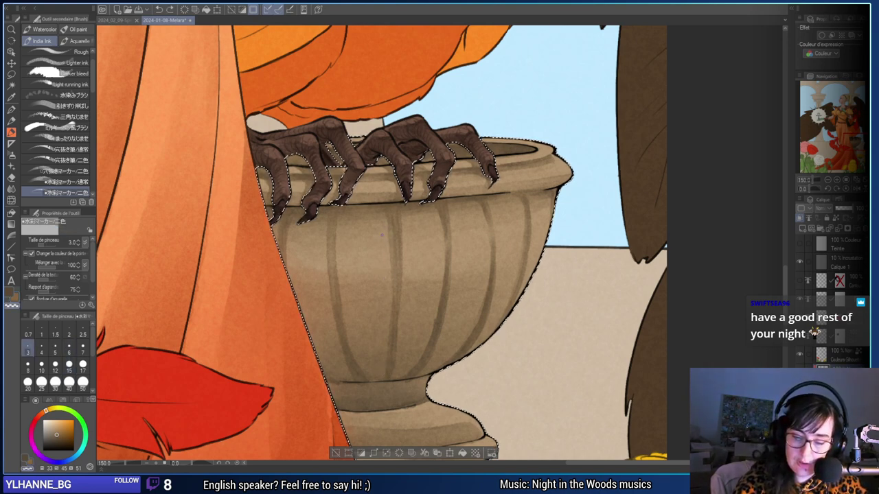
click(55, 364)
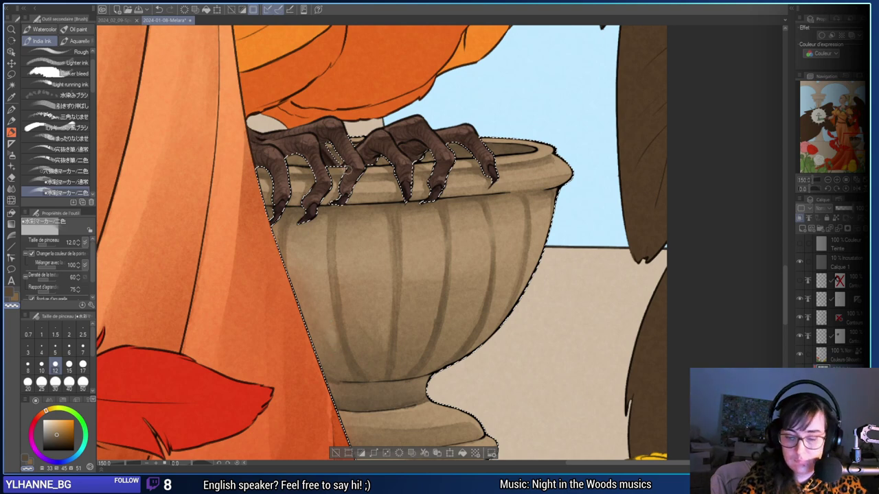
drag(538, 285, 498, 305)
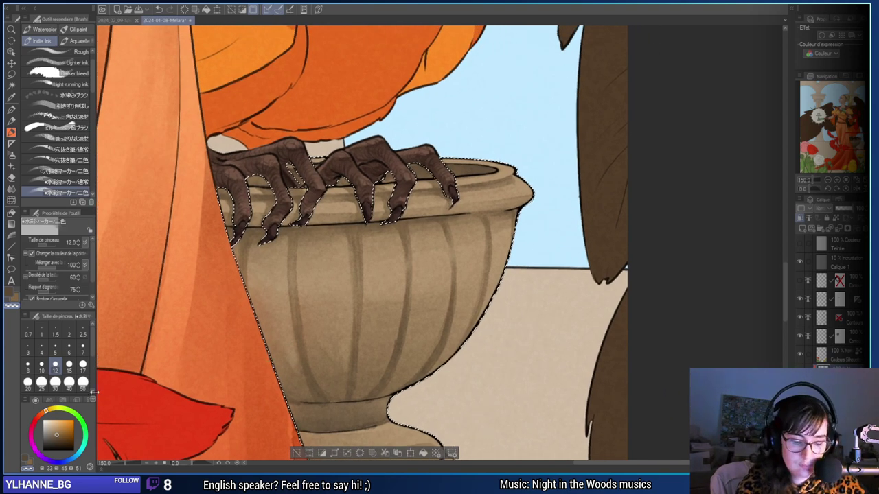
Soften and lighten the bowl's panels between the grooves with the transparent marker at size 25.
click(41, 382)
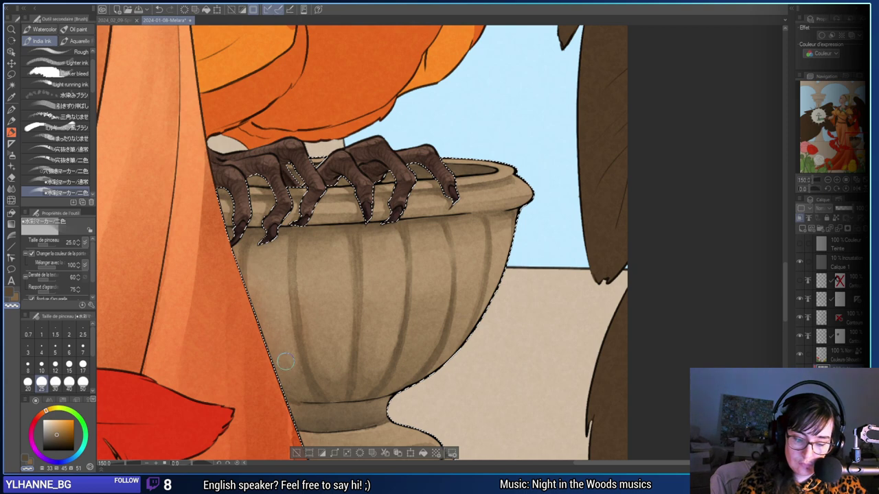
drag(496, 361, 499, 357)
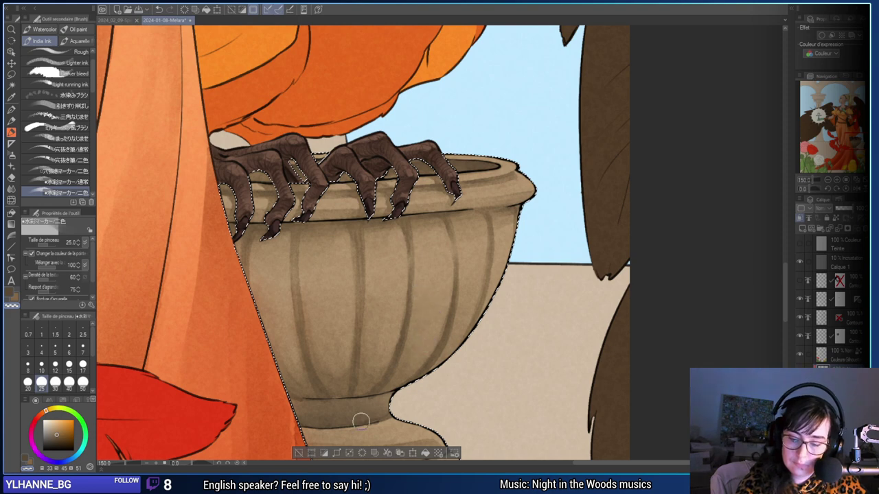
drag(536, 306, 502, 323)
Refine the edges of the grooves on the bowl's right side using marker sizes 7 and 12.
click(83, 349)
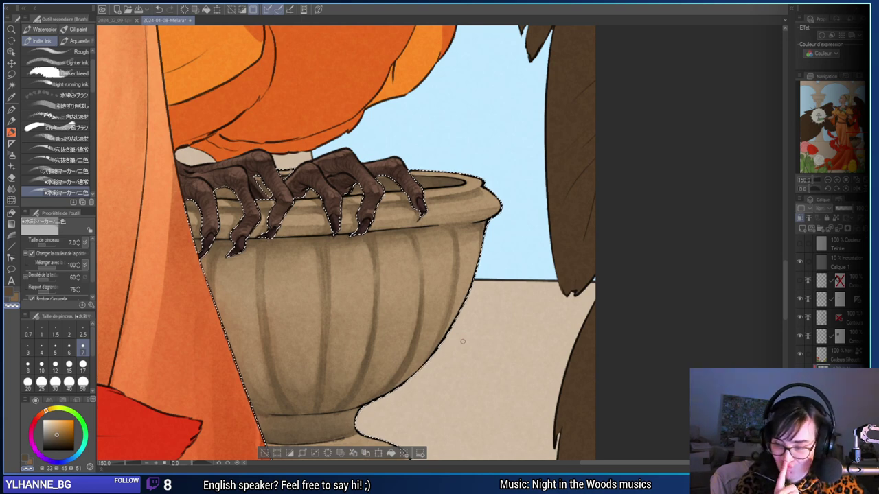
click(55, 366)
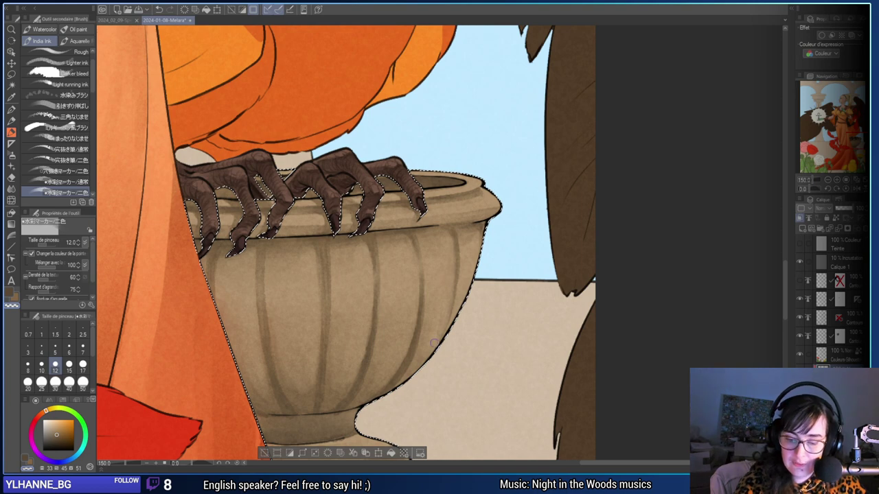
key(e)
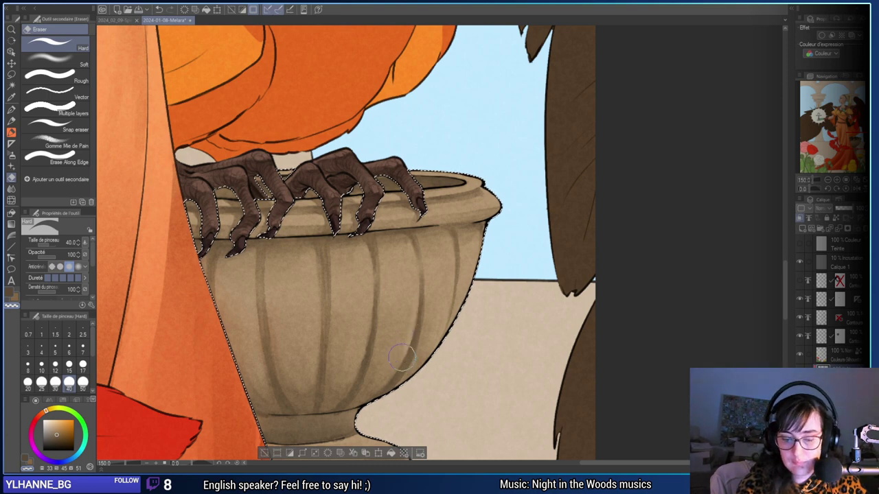
drag(364, 312, 405, 304)
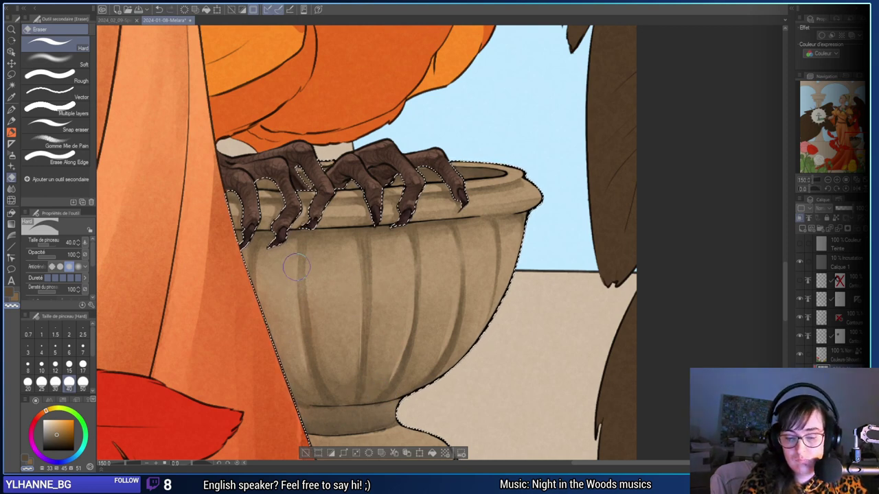
Examine the basin's shading within the whole illustration at a reduced zoom.
click(829, 180)
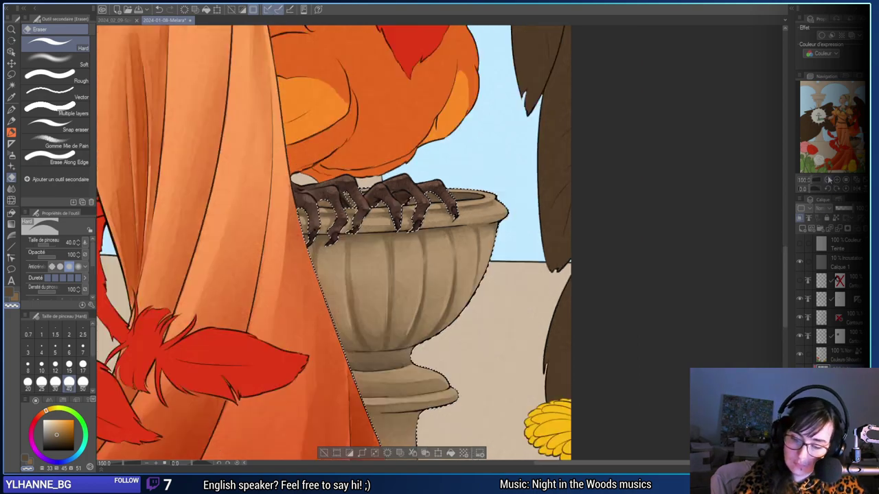
click(829, 180)
click(829, 180)
click(829, 180)
click(829, 180)
click(837, 181)
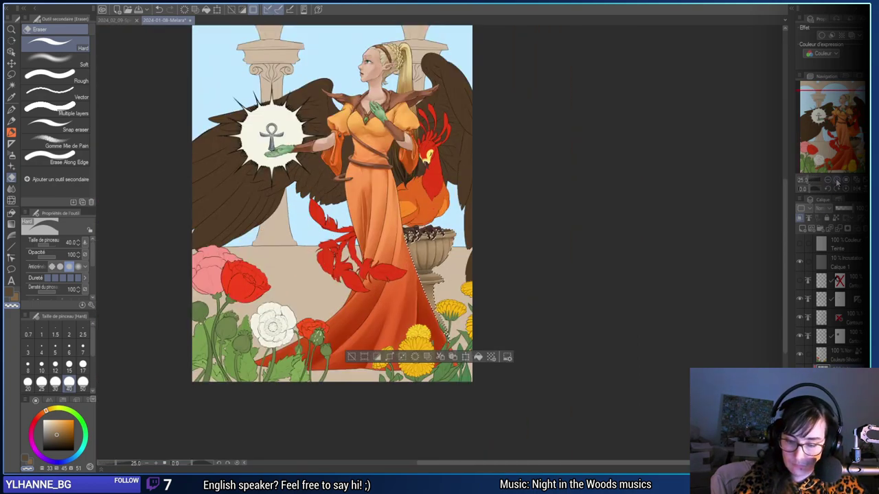
scroll(437, 302, up, 5)
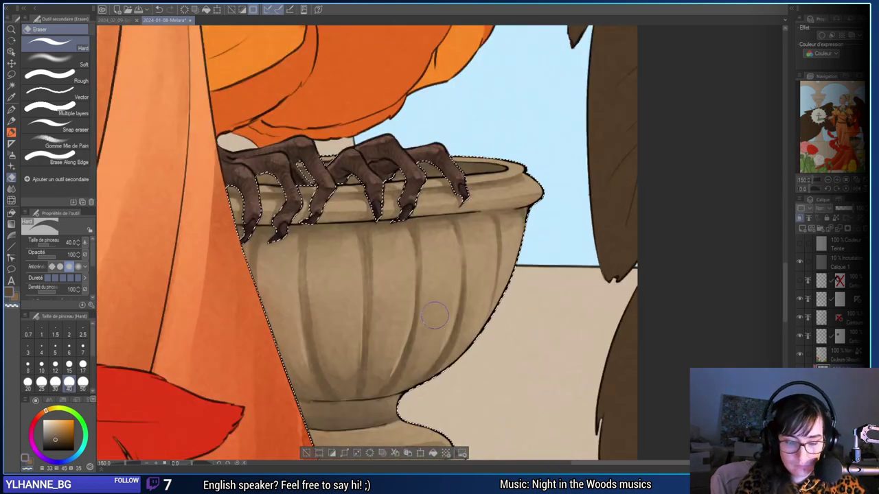
Sharpen the edges of the bowl's left groove in a darker brown with the marker at size 2.
drag(435, 316, 473, 313)
key(b)
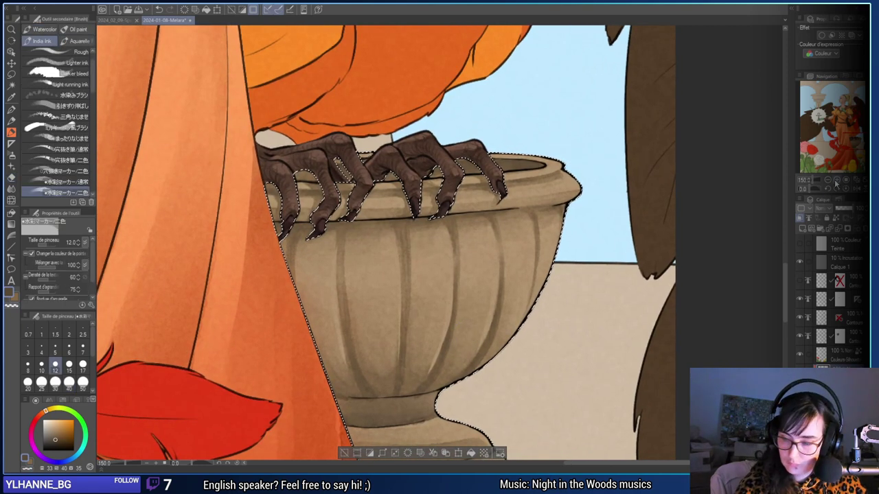
click(836, 182)
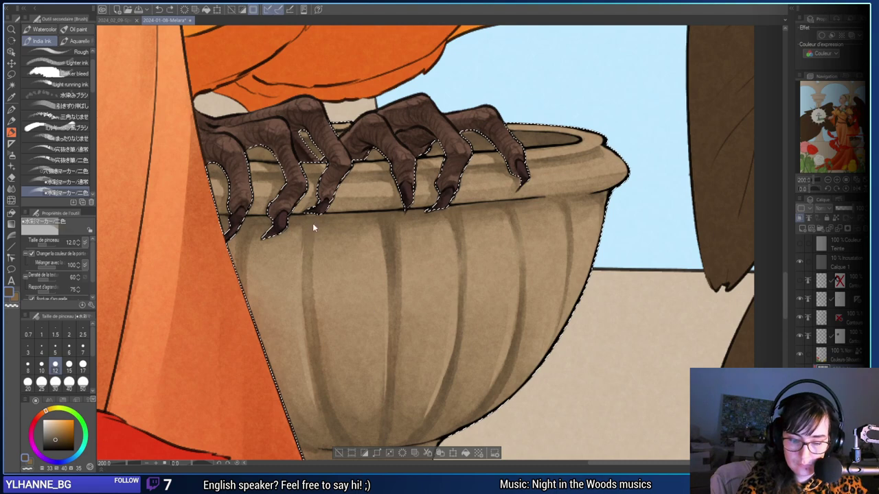
drag(355, 308, 410, 284)
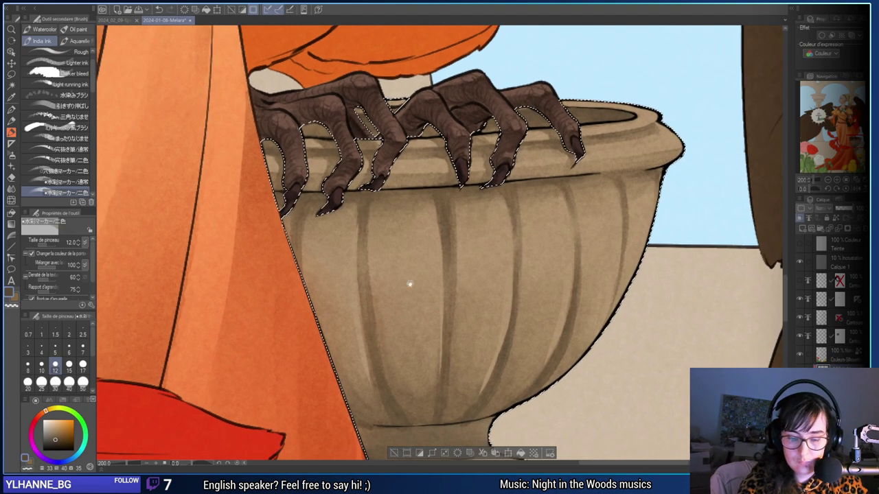
click(69, 331)
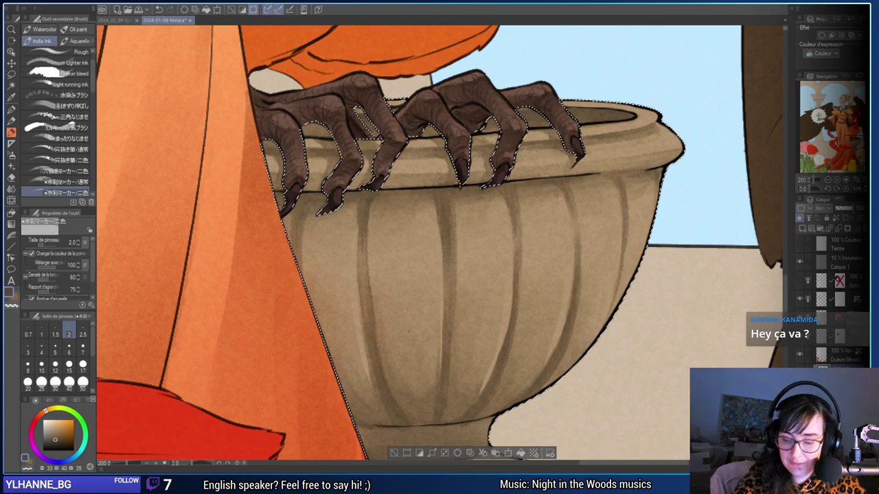
drag(476, 372, 428, 334)
Paint a soft shadow band across the lower part of the bowl with the marker at size 12, alternating the two colours.
click(56, 366)
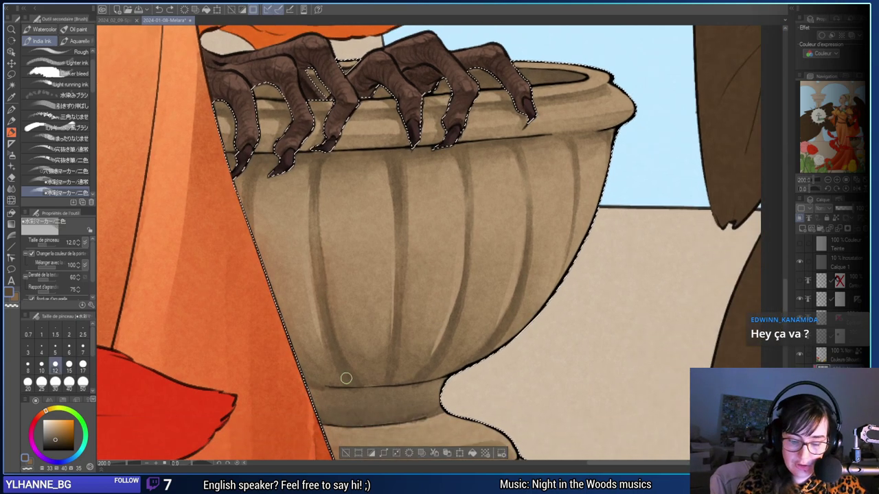
drag(346, 379, 354, 382)
key(x)
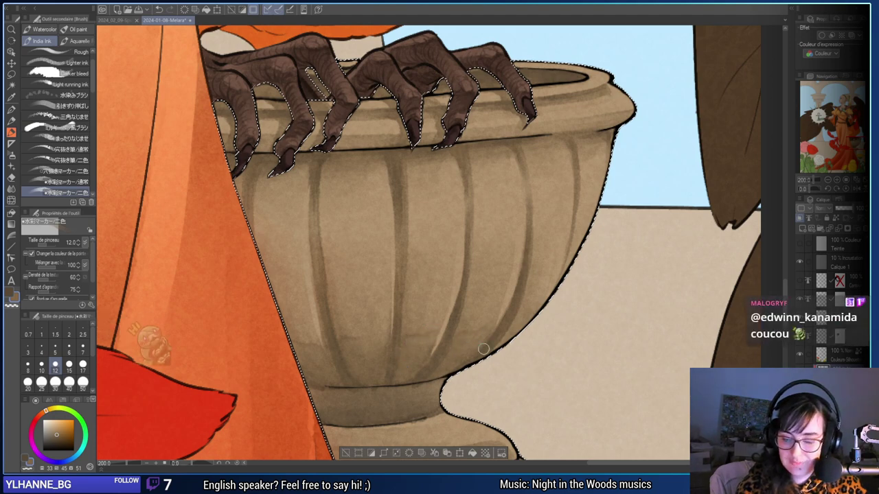
drag(582, 334, 555, 345)
key(x)
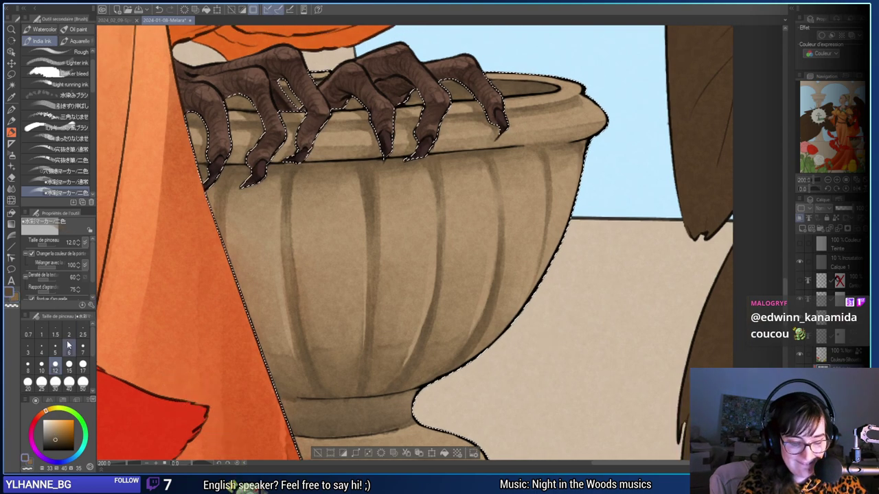
Add thin edge lines along the bowl's grooves from left to right with the marker at size 2.5.
click(83, 331)
mouse_move(314, 335)
mouse_down()
mouse_move(377, 343)
mouse_move(397, 358)
mouse_up()
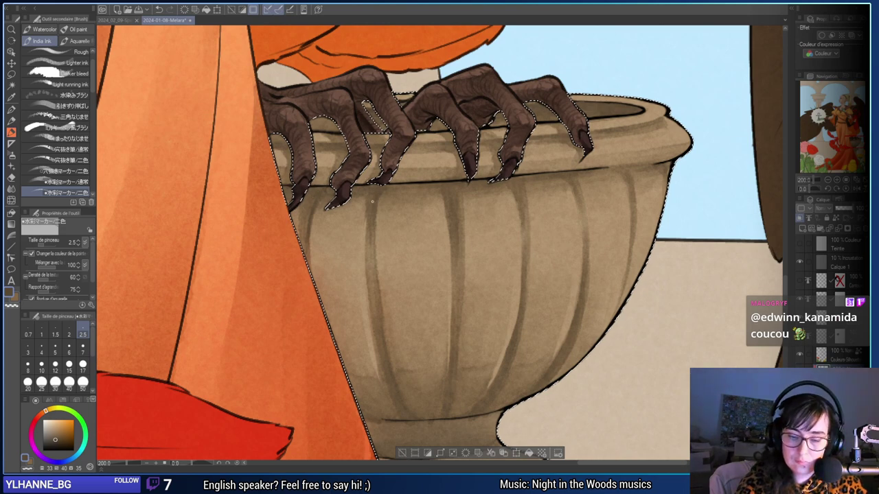
drag(390, 316, 343, 320)
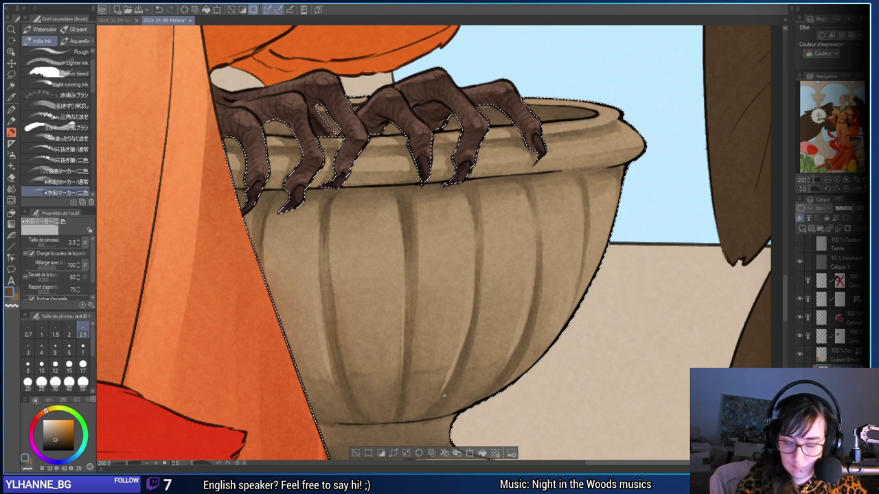
drag(489, 326, 449, 320)
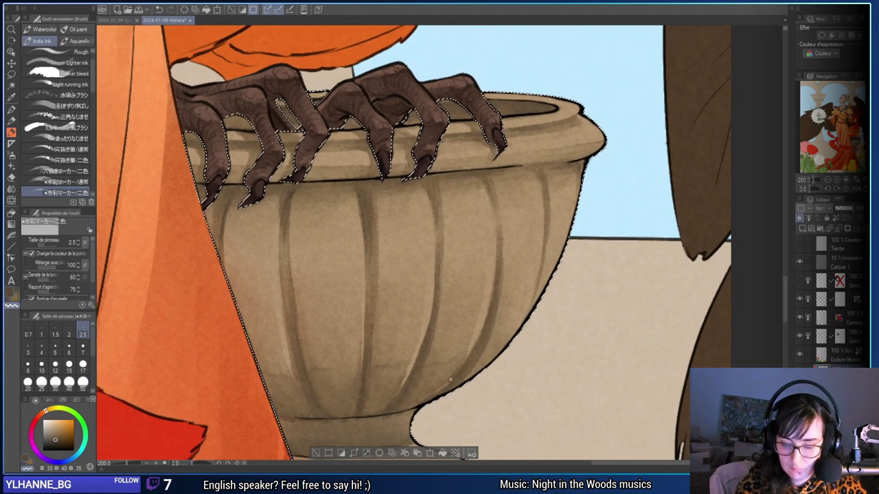
Erase excess shading around the lower ends of the grooves with the Hard eraser at size 15.
key(e)
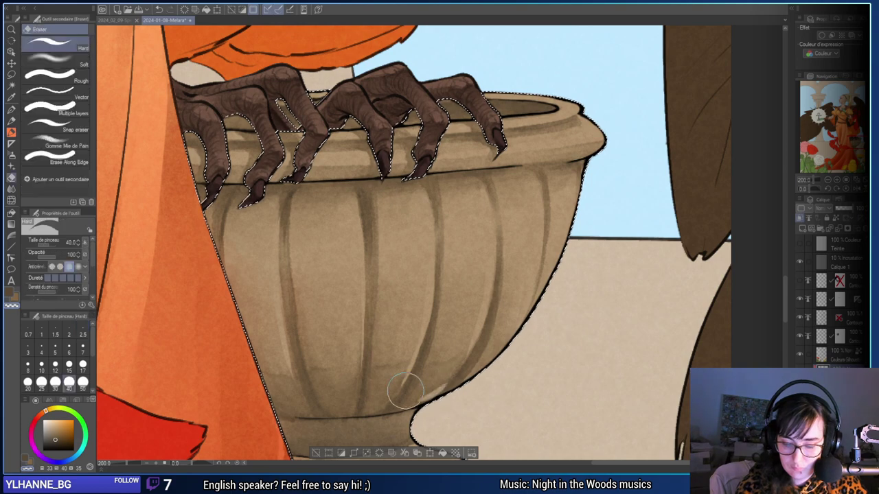
key(bracketleft)
key(bracketleft)
key(bracketleft)
key(bracketleft)
key(bracketleft)
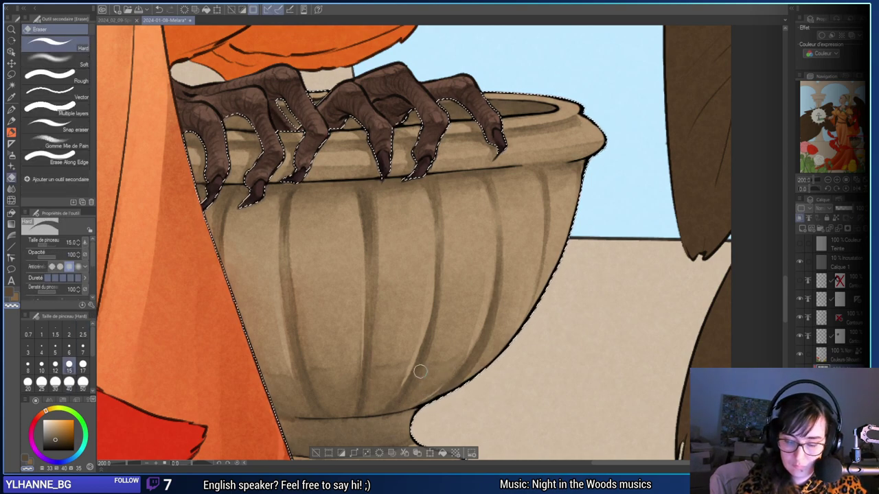
mouse_move(420, 372)
mouse_down()
mouse_move(377, 413)
mouse_move(311, 417)
mouse_up()
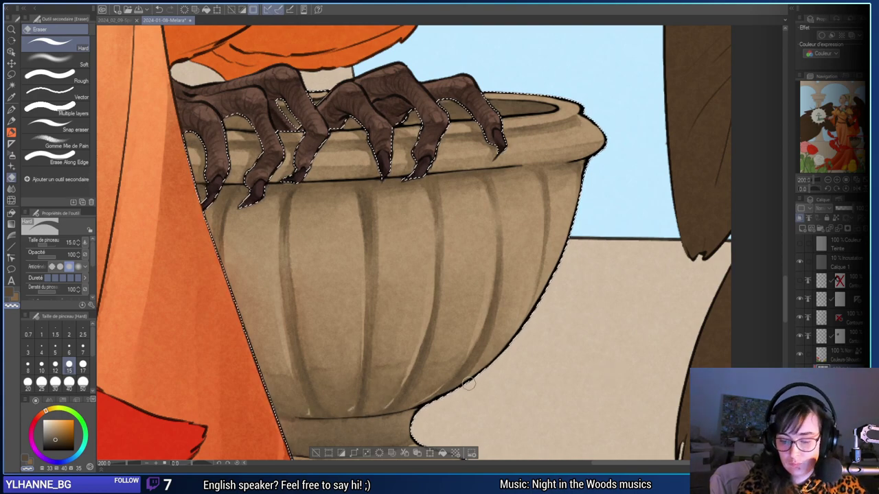
Touch up the grooves' edges and lower tips with the marker at size 2.5, alternating the two colours.
key(b)
drag(532, 317, 505, 319)
key(x)
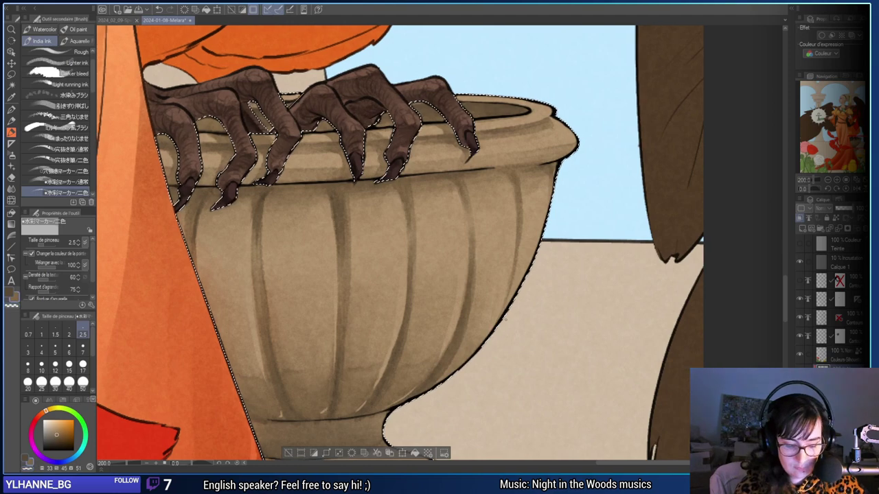
drag(469, 360, 457, 368)
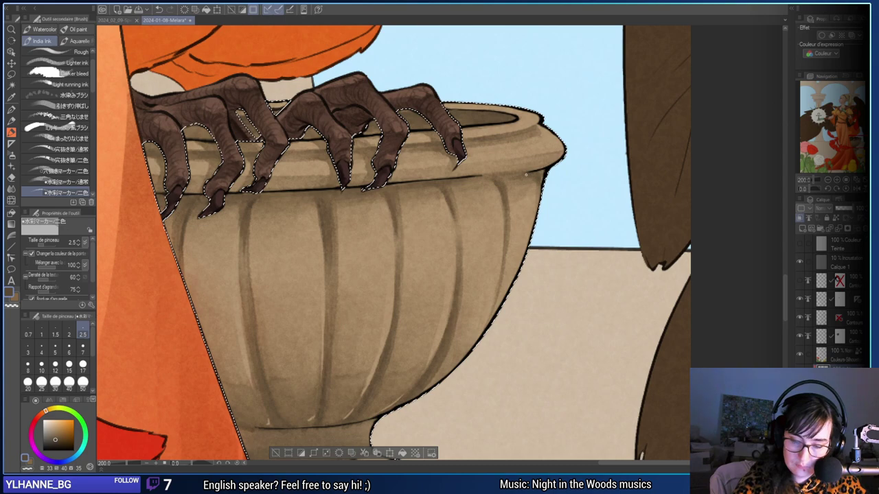
drag(284, 421, 340, 316)
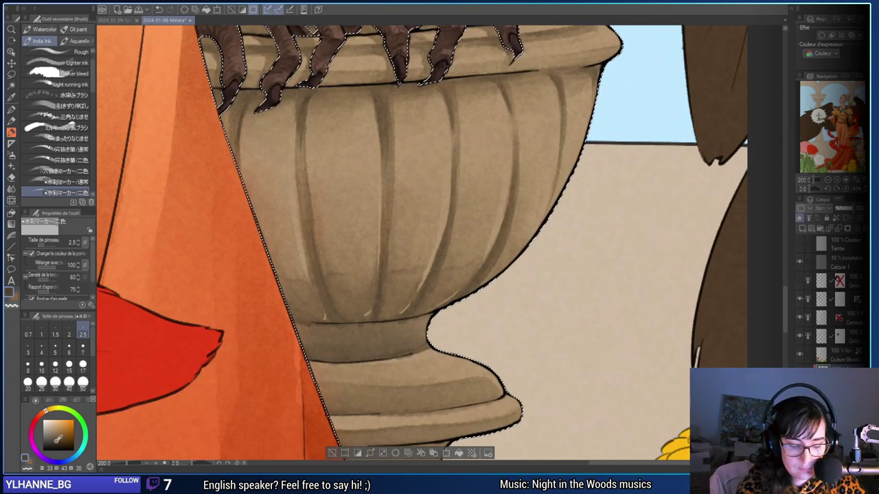
Paint a darker brown contact shadow where the bowl meets its neck, with the marker at size 6.
click(55, 371)
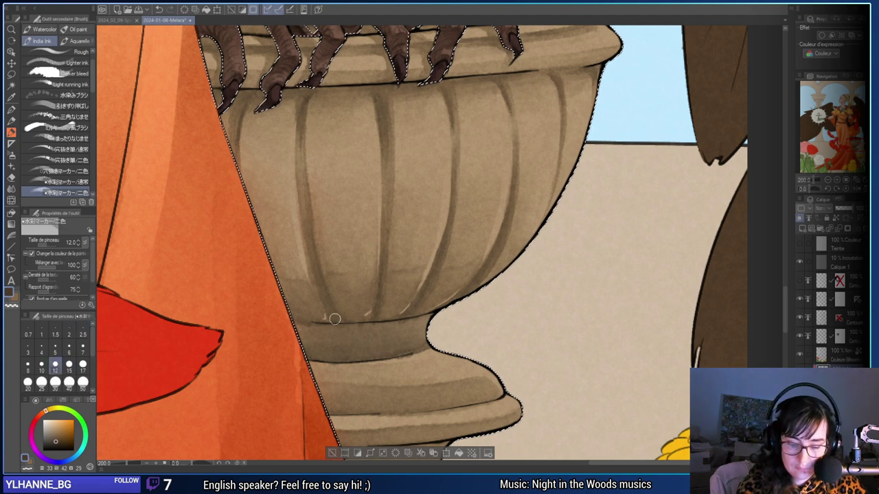
click(69, 352)
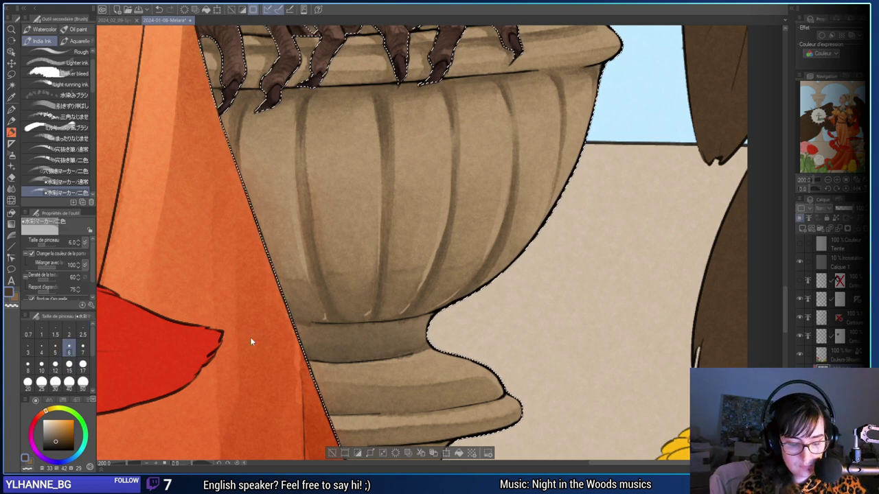
click(58, 445)
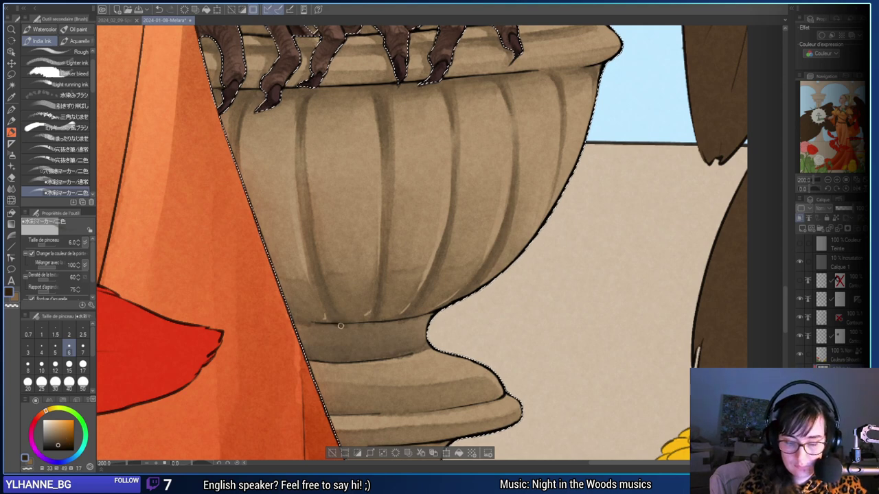
drag(358, 324, 346, 323)
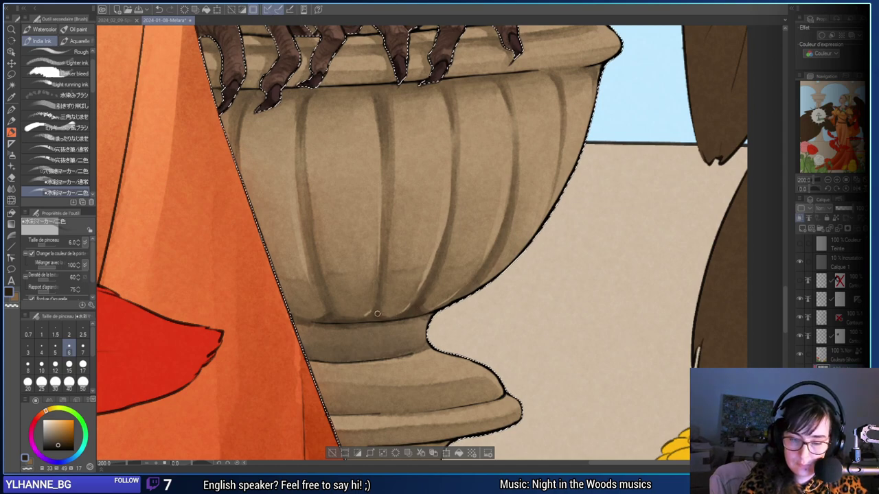
Darken the upper ends of the grooves beneath the rim in the dark brown, using marker sizes 6 and 4.
scroll(386, 251, up, 3)
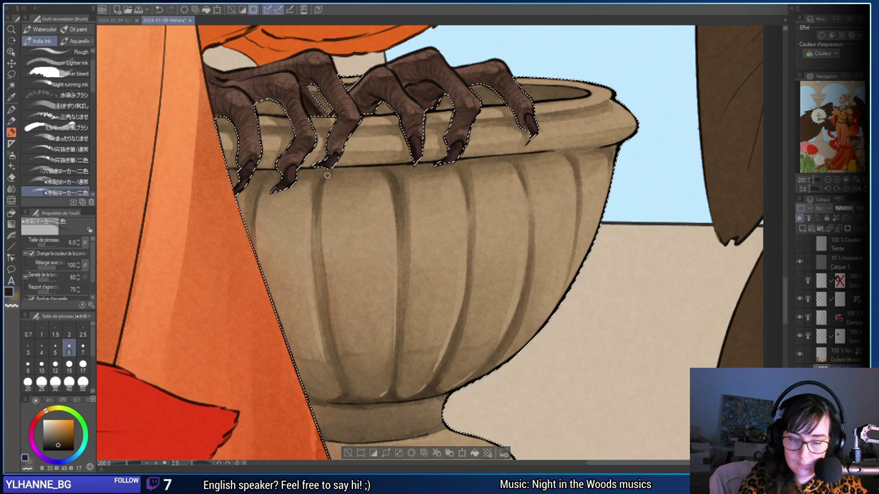
drag(489, 190, 554, 199)
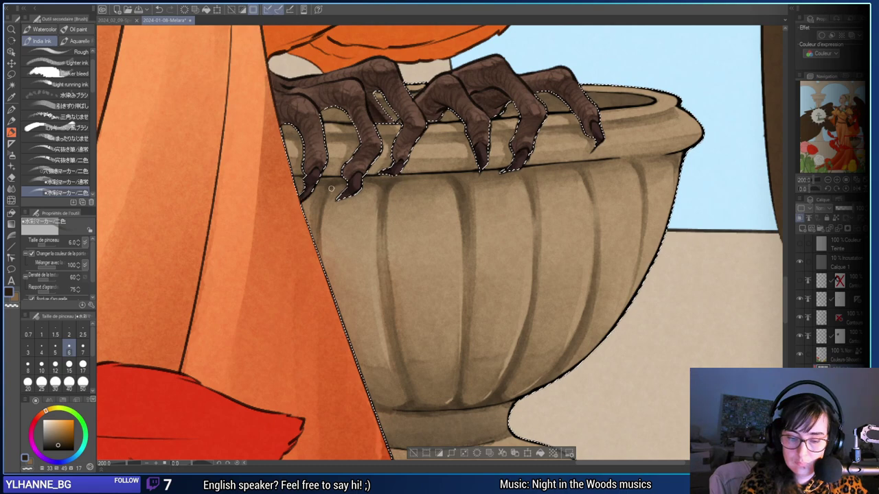
drag(591, 270, 550, 285)
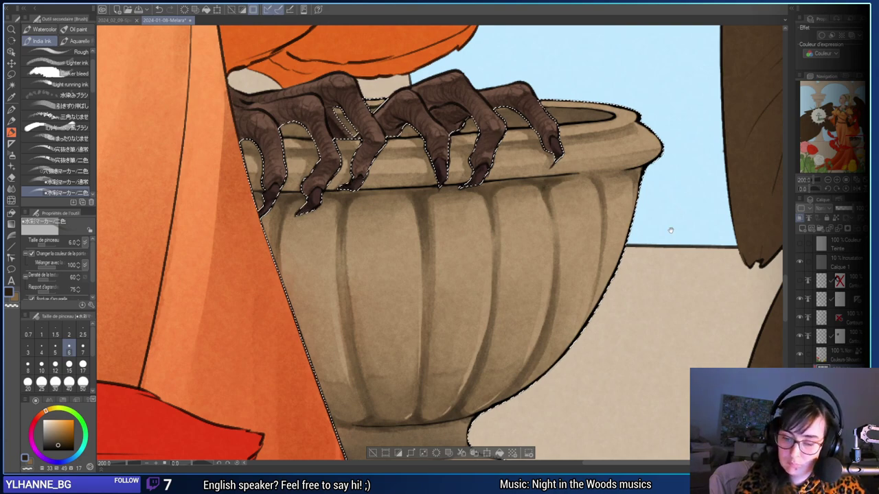
drag(671, 231, 605, 258)
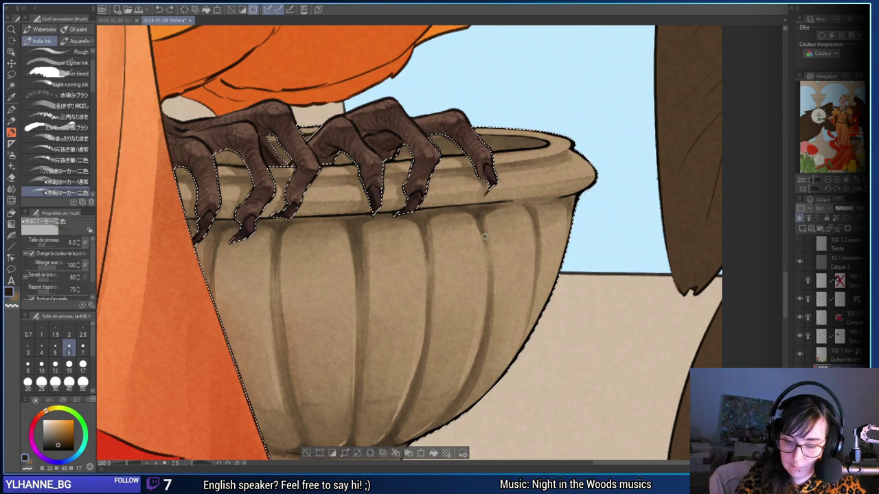
click(41, 349)
drag(442, 426, 454, 385)
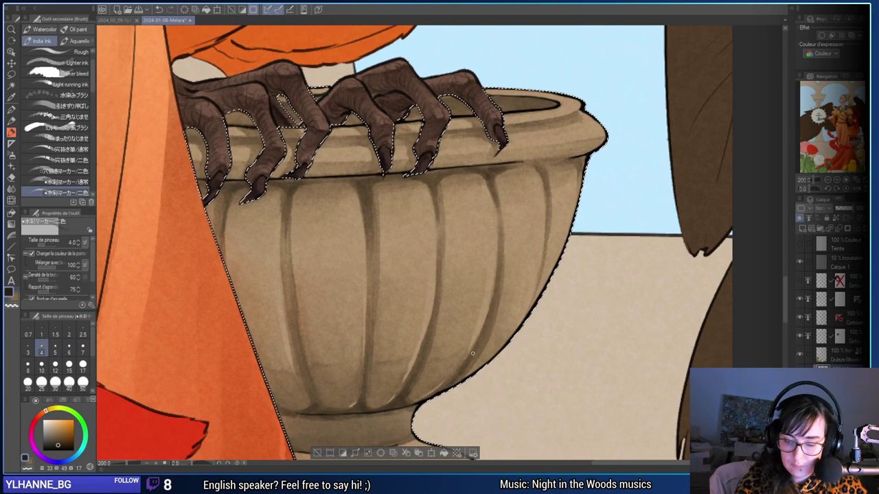
Deepen the shadow on the bowl beneath the rim in the dark brown, with the marker at sizes 12, 8 and 6.
click(55, 365)
drag(494, 354, 415, 433)
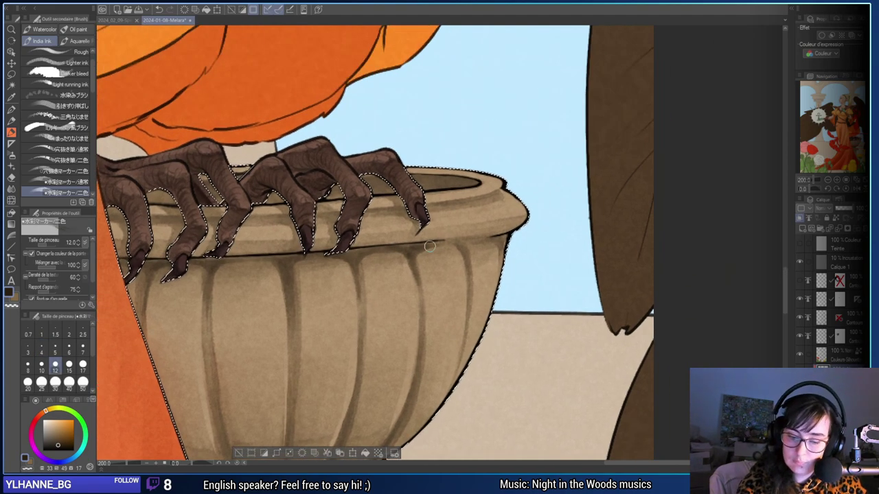
key(bracketleft)
key(bracketleft)
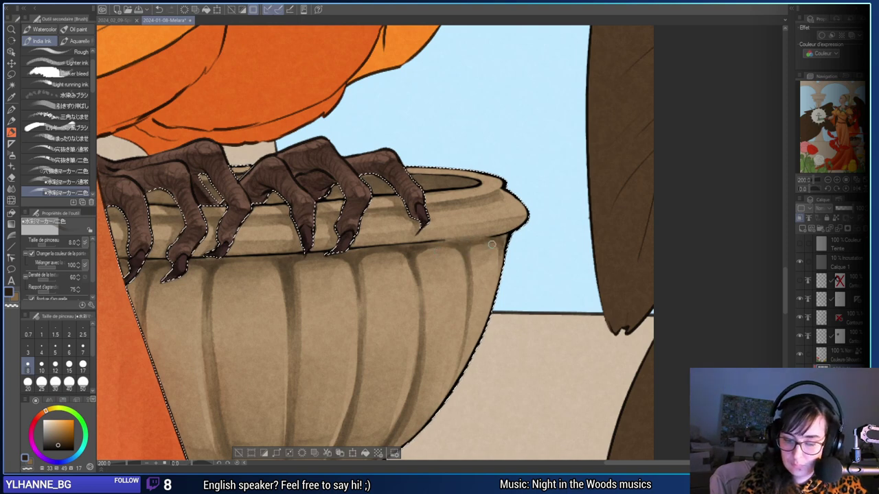
key(bracketleft)
key(bracketleft)
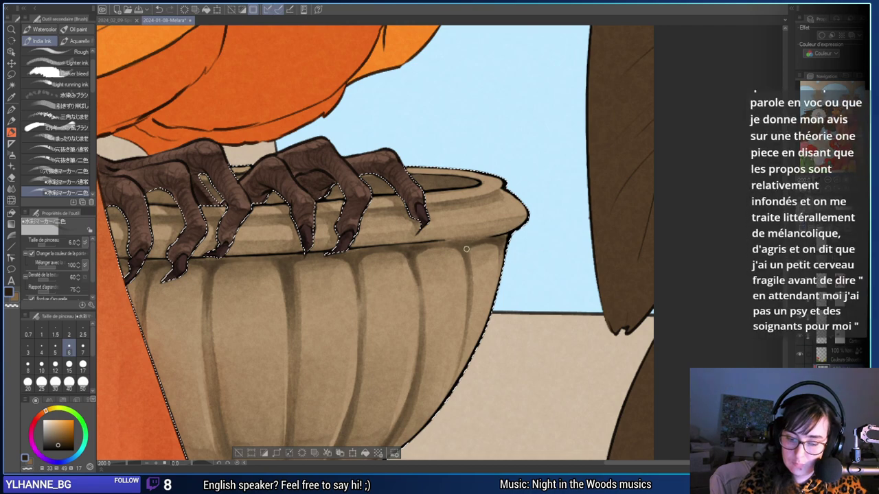
drag(452, 298, 542, 314)
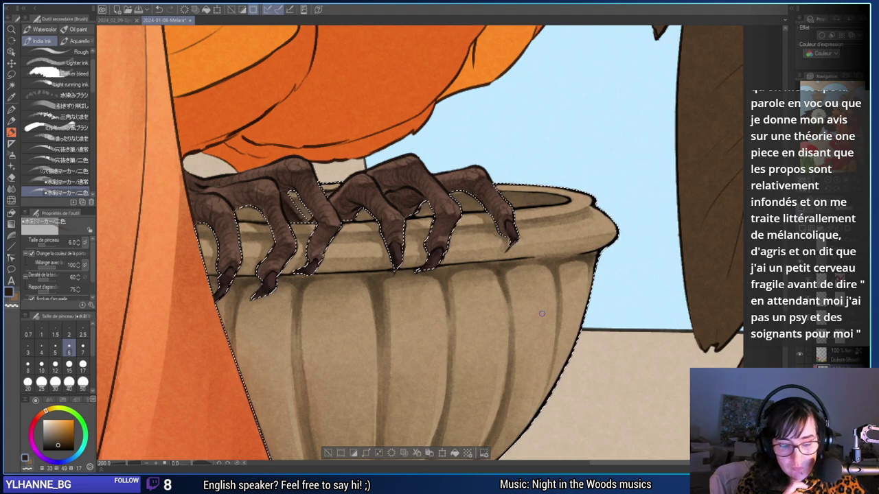
Shade the basin's inner opening and the gaps between the bird's claws in the dark brown, using marker sizes 12 and 7.
key(bracketleft)
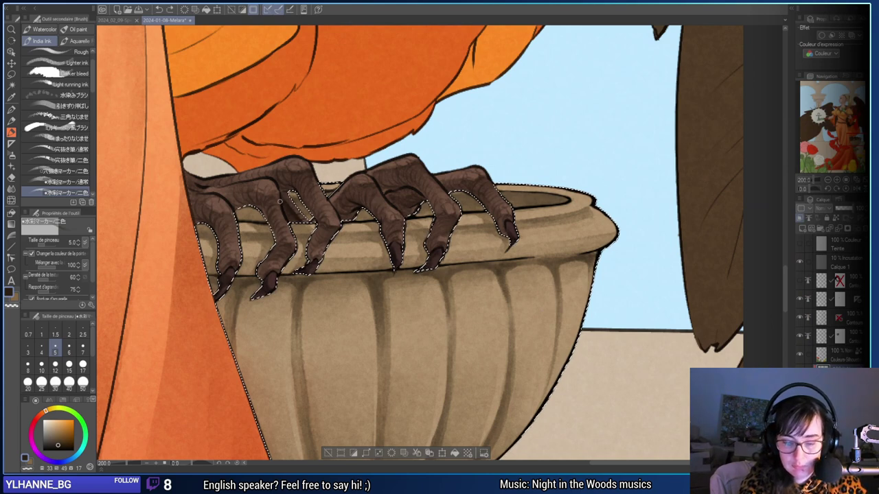
key(bracketright)
key(bracketright)
key(bracketright)
key(bracketright)
key(bracketright)
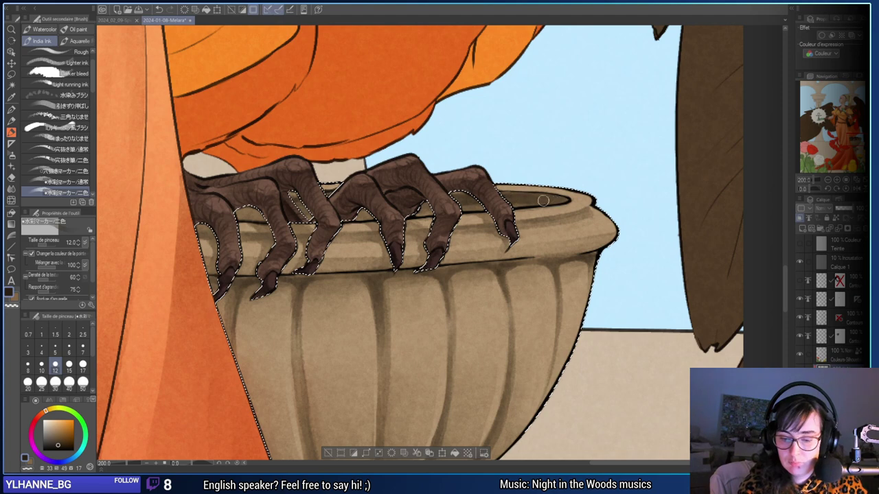
key(bracketleft)
key(bracketleft)
key(bracketleft)
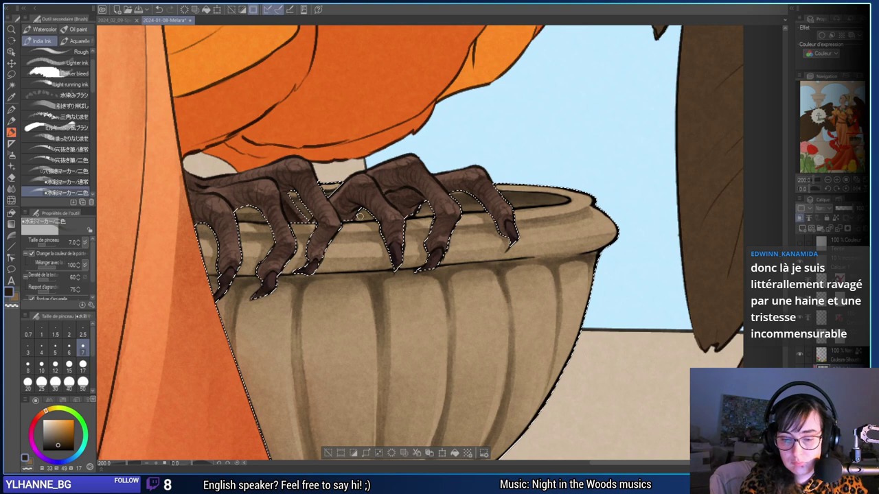
key(ctrl+z)
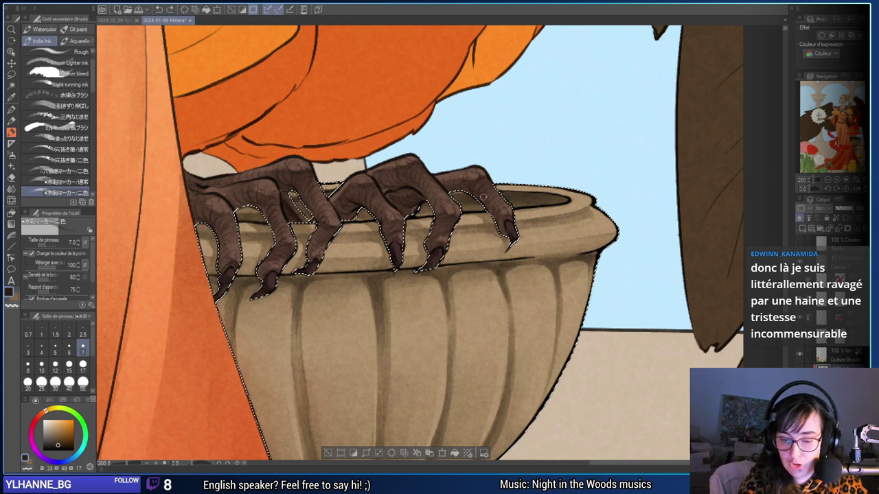
drag(479, 200, 484, 198)
drag(652, 233, 602, 251)
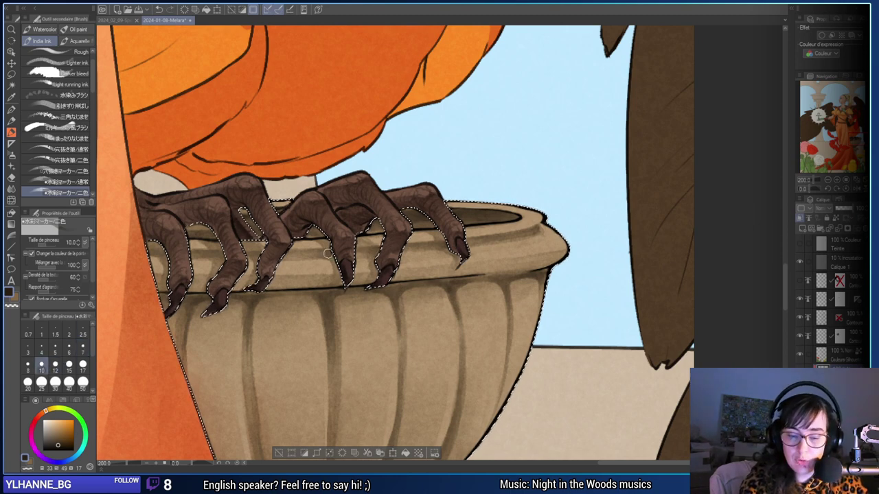
Paint shadows on the outer rim beside the claws in the dark brown, with the marker at size 6.
click(69, 352)
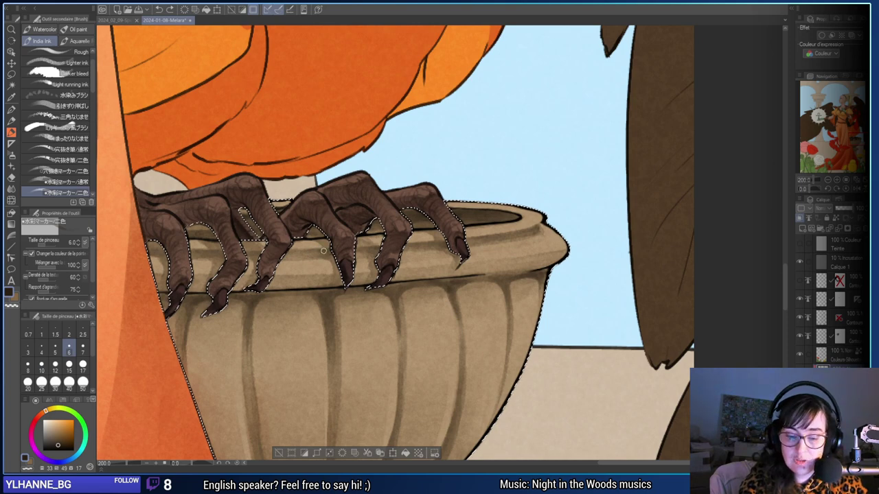
drag(323, 251, 334, 252)
drag(494, 273, 610, 271)
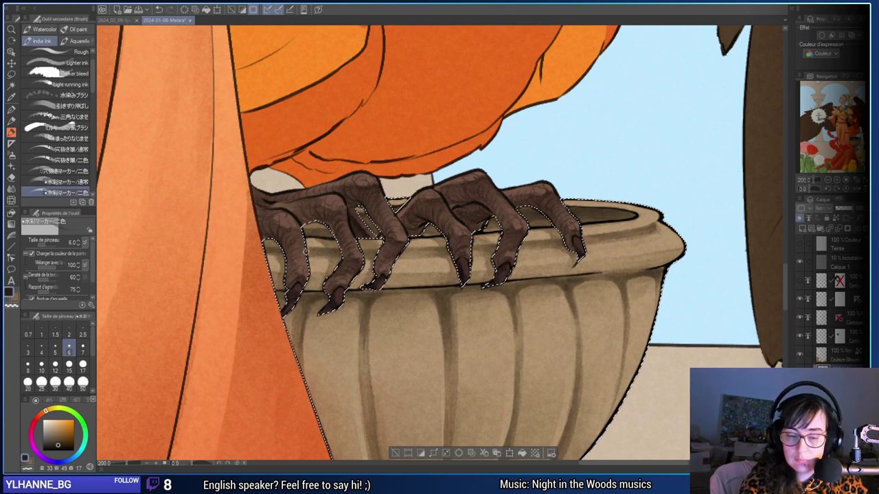
drag(276, 252, 282, 253)
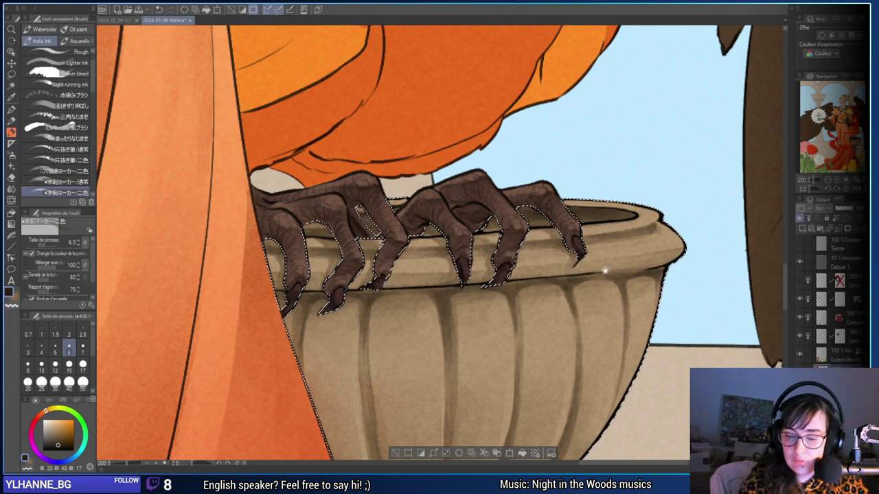
drag(605, 270, 551, 281)
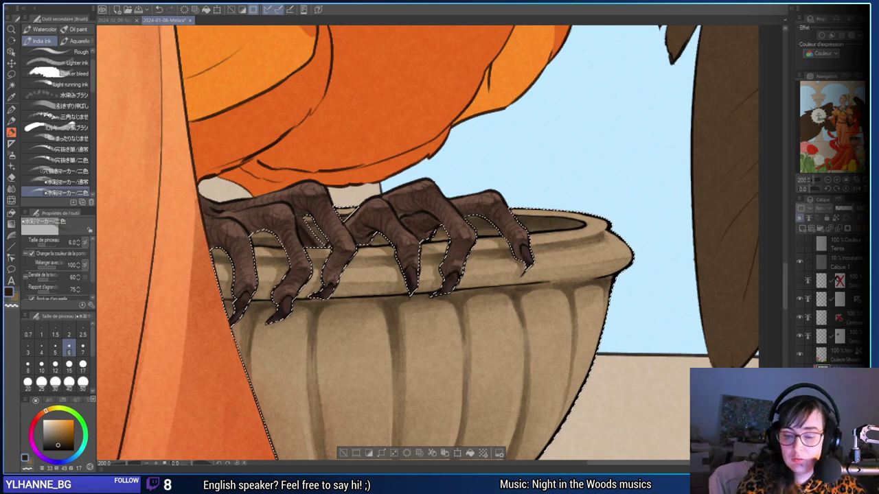
Touch up the small shadows around the claw tips on the rim with the marker at size 4.
key(bracketleft)
key(bracketleft)
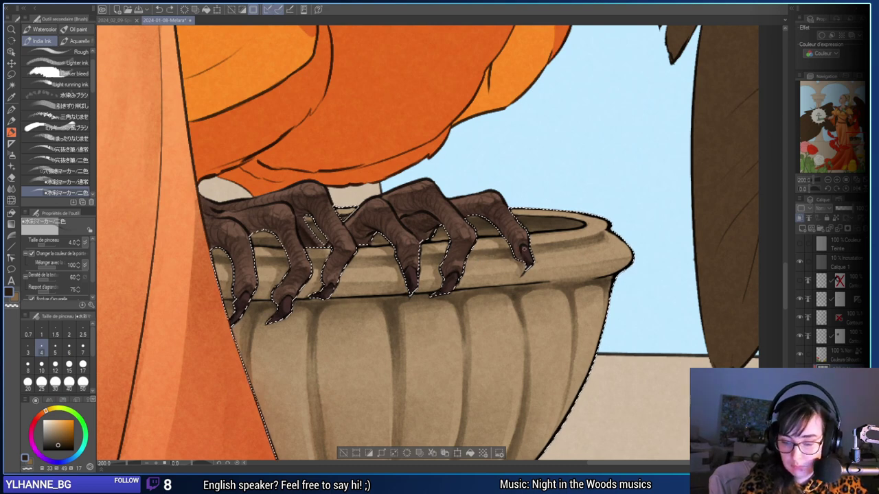
drag(613, 250, 539, 272)
key(e)
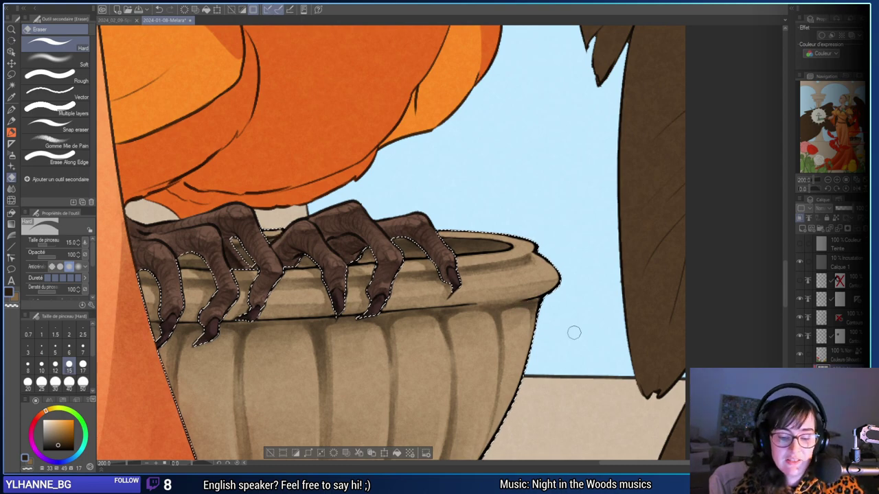
drag(574, 332, 555, 291)
key(b)
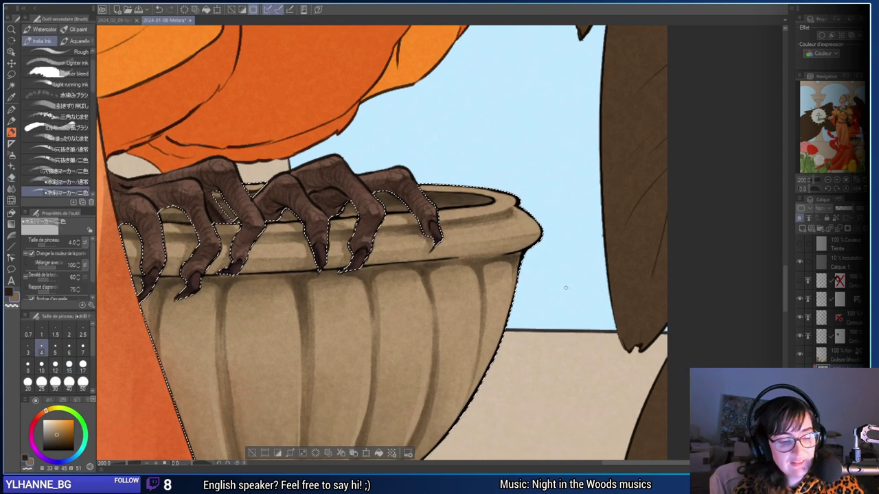
Blend the shading on the rim and just beneath it in the lighter brown, with the marker at sizes 15, 10 and 7.
click(69, 364)
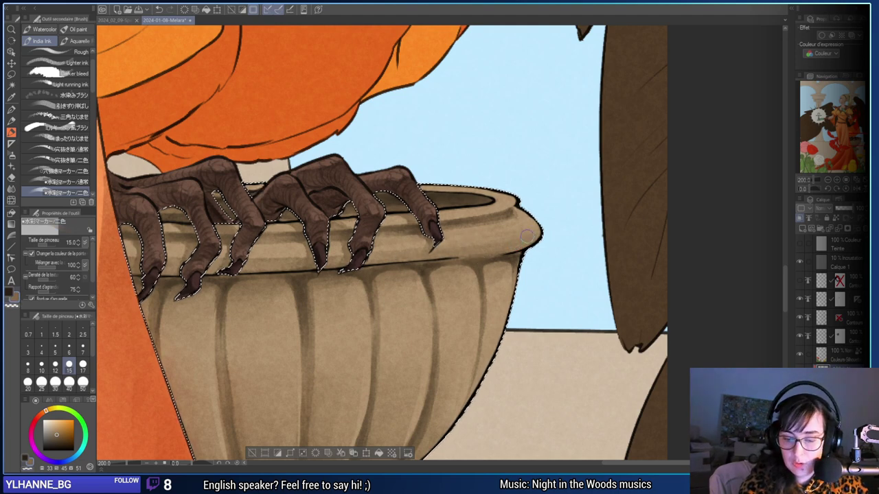
drag(535, 288, 517, 291)
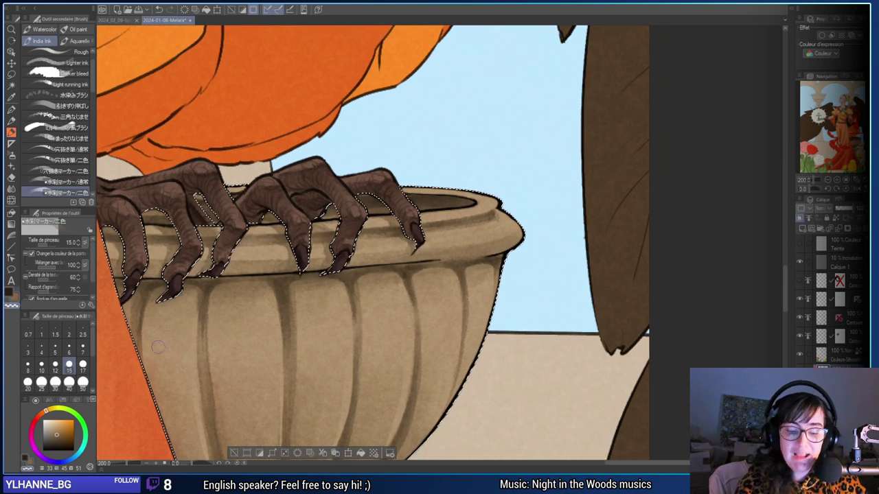
click(41, 370)
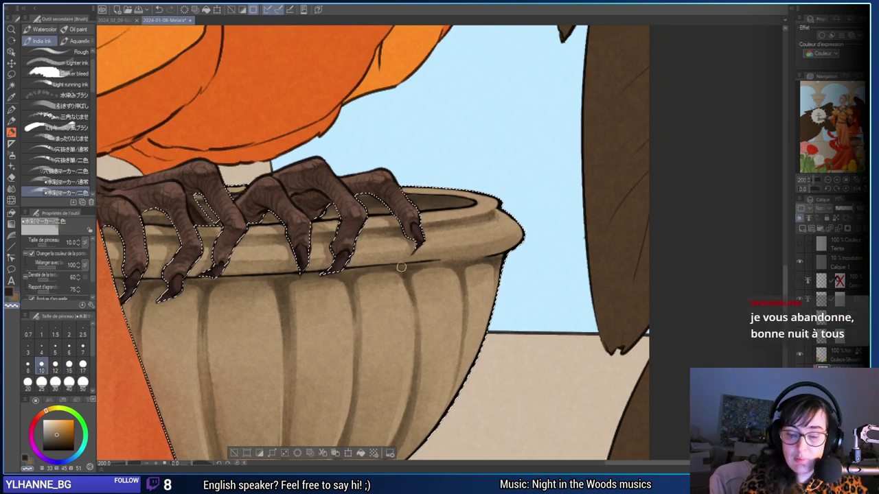
click(82, 353)
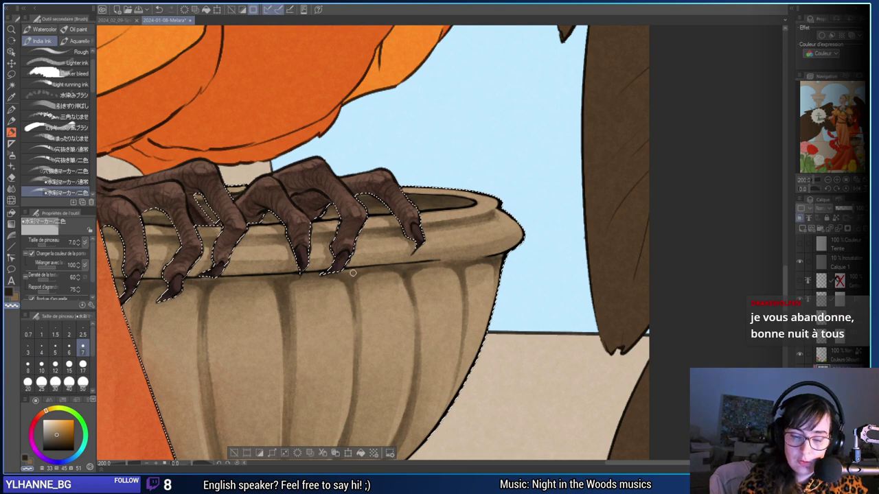
key(ctrl+z)
Try darkening the contact shadow directly under the rim in the dark brown at sizes 7 and 4, undoing unwanted strokes.
key(c)
key(x)
key(x)
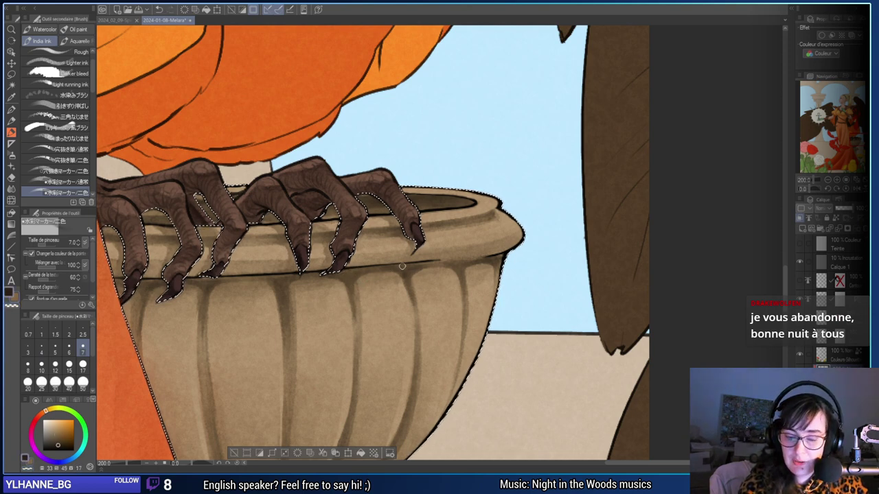
drag(434, 262, 486, 256)
key(ctrl+z)
click(41, 350)
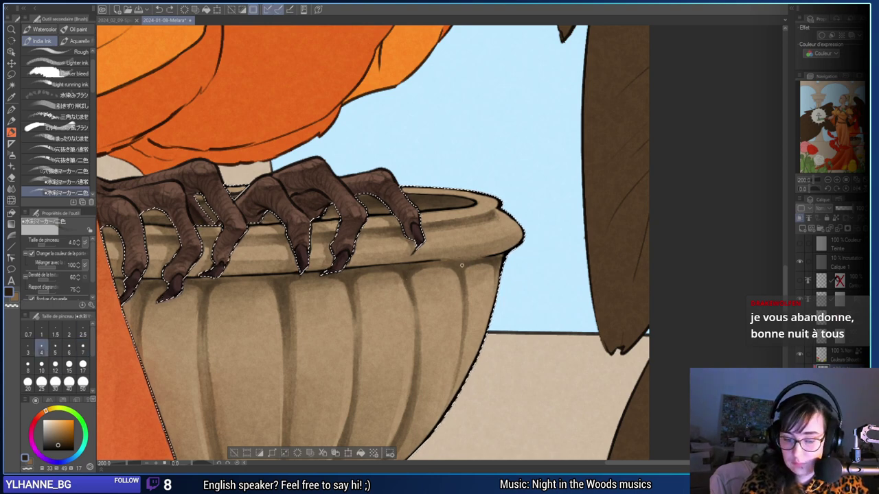
key(ctrl+z)
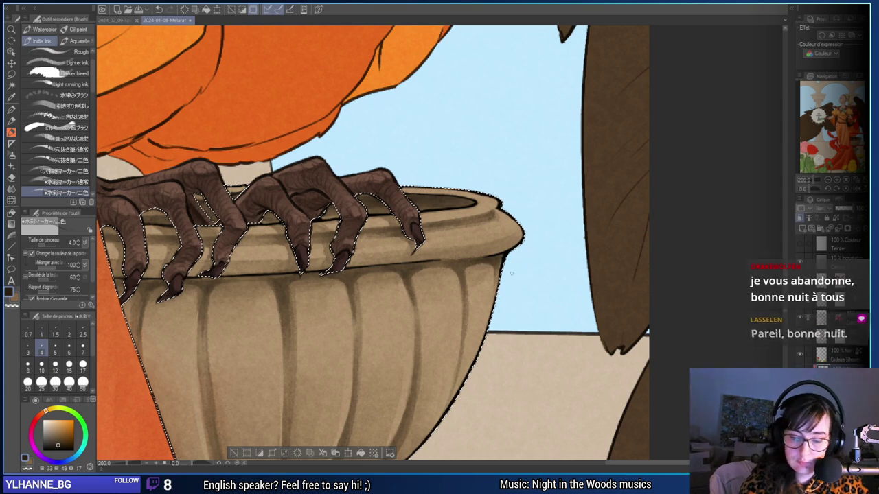
Refine the shadows under the rim and around the claws nearest the dress with the marker at size 4, alternating the two browns.
key(x)
drag(519, 276, 513, 287)
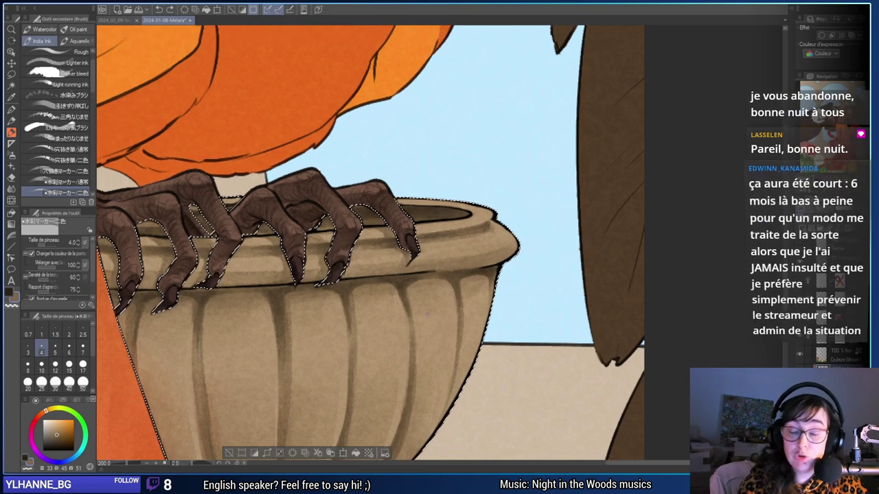
key(x)
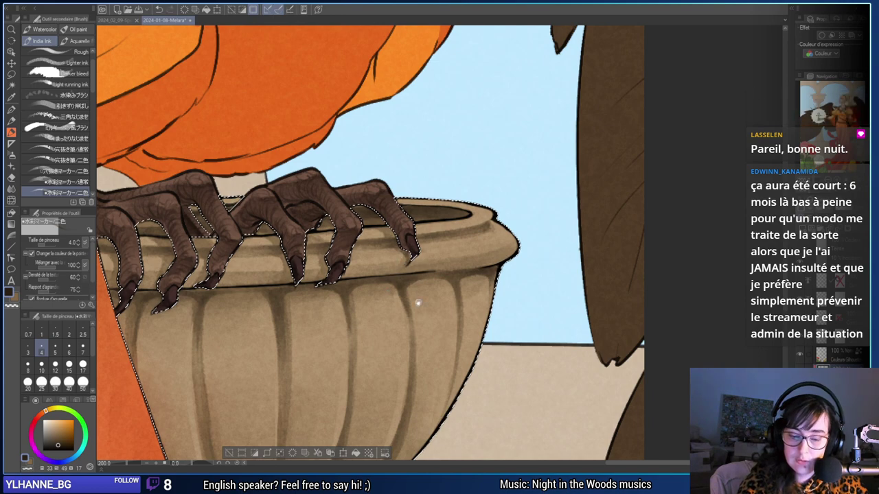
drag(418, 302, 494, 314)
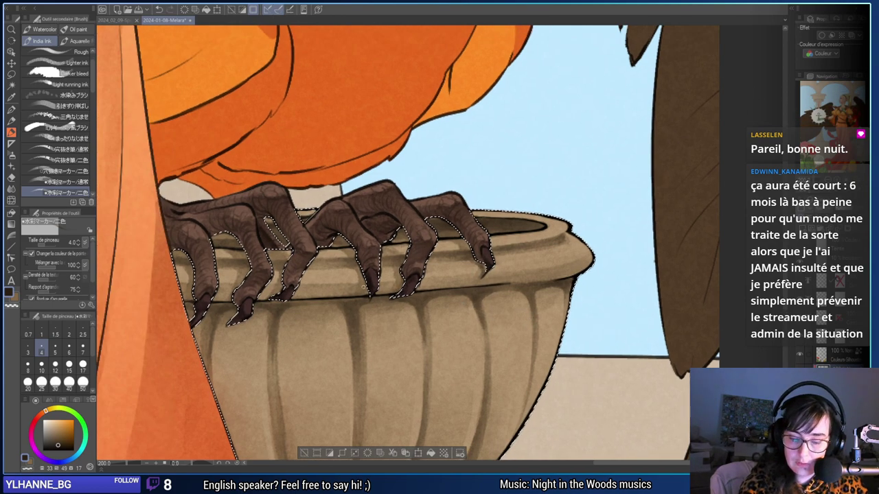
drag(362, 289, 417, 301)
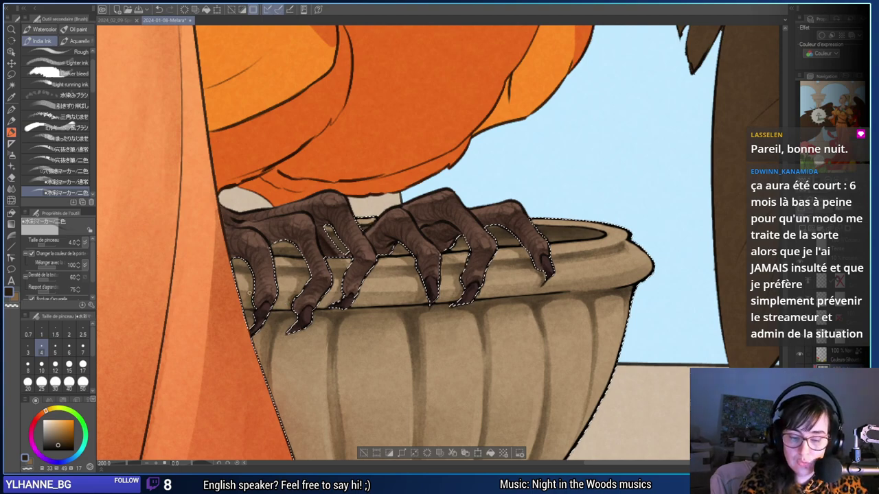
drag(550, 335, 507, 345)
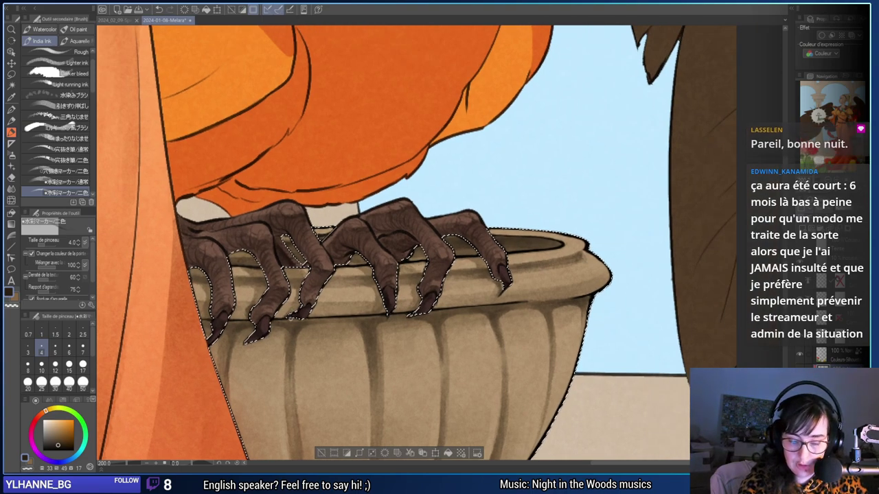
drag(486, 402, 510, 341)
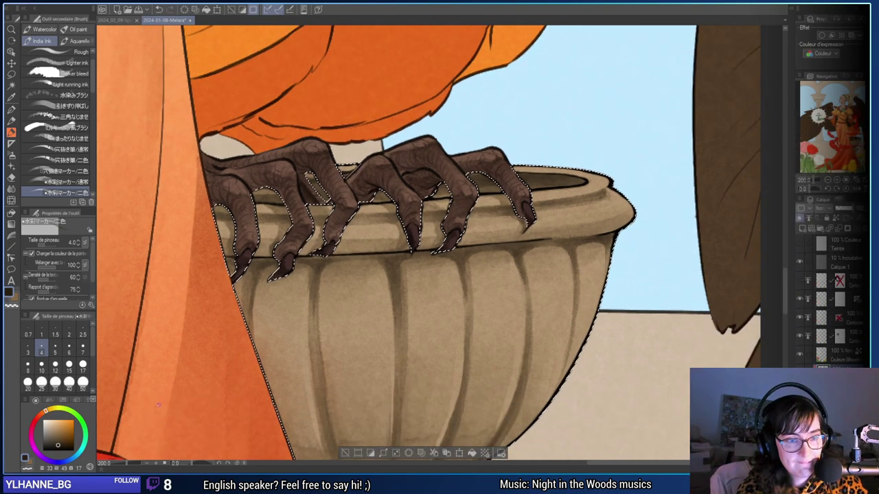
Reinforce the shadow at the grooves' upper ends beneath the rim in the dark brown, using marker sizes 12, 15 and 6.
click(56, 364)
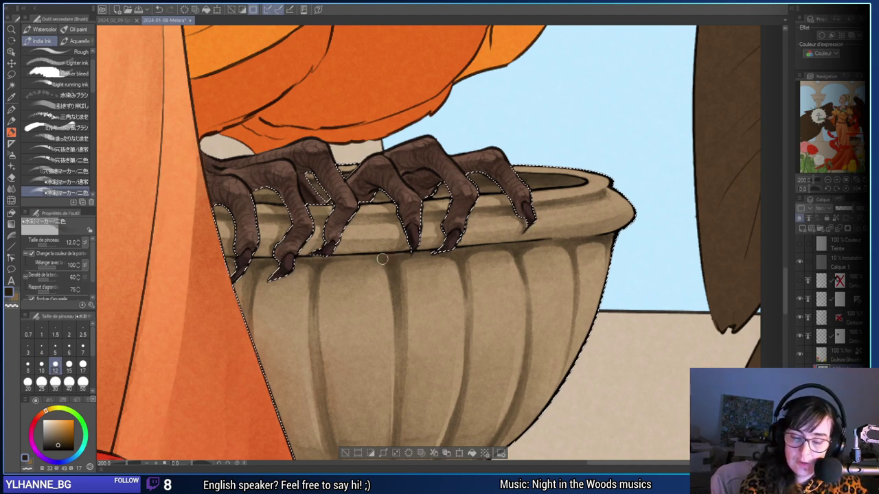
click(68, 364)
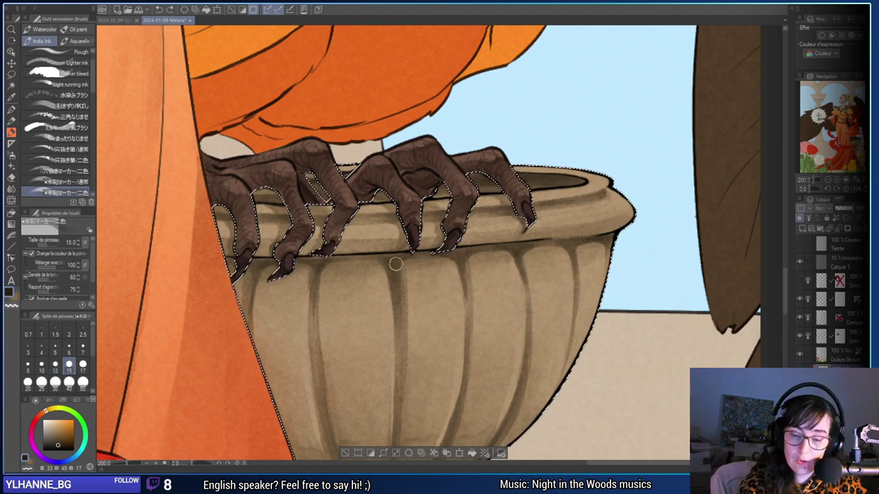
click(56, 364)
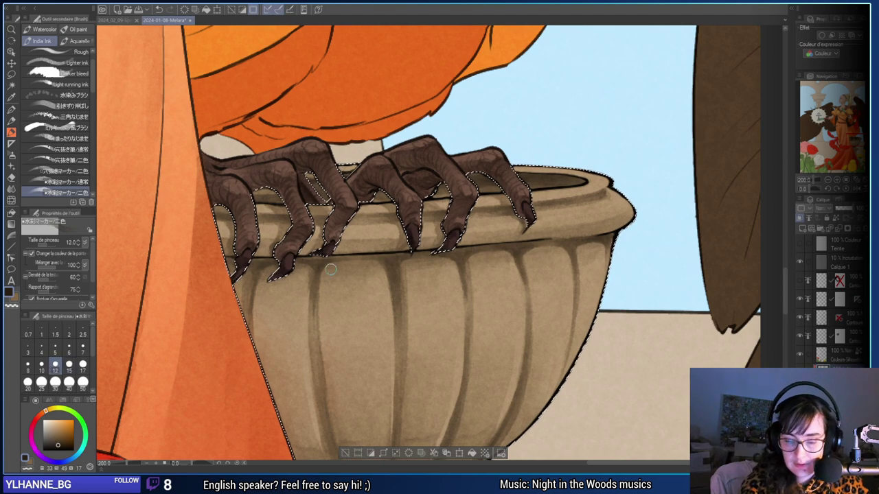
click(69, 352)
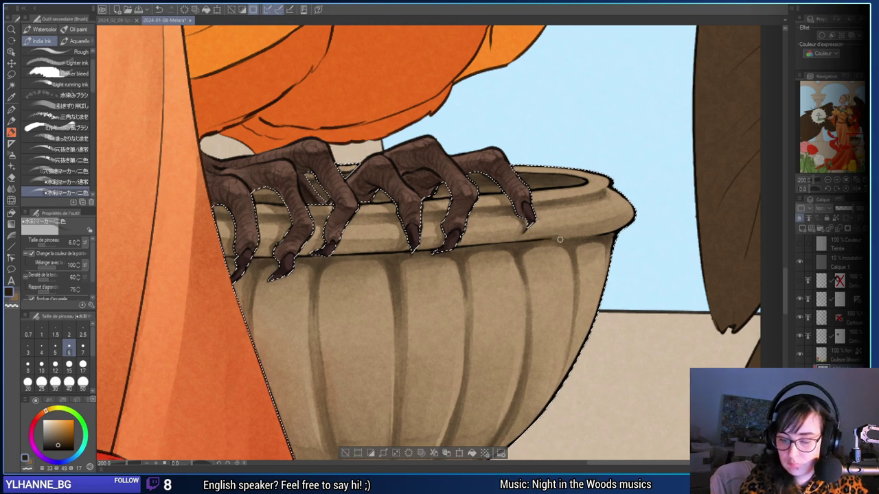
Examine the basin's shading within the whole illustration and at 100% zoom.
drag(826, 180, 808, 191)
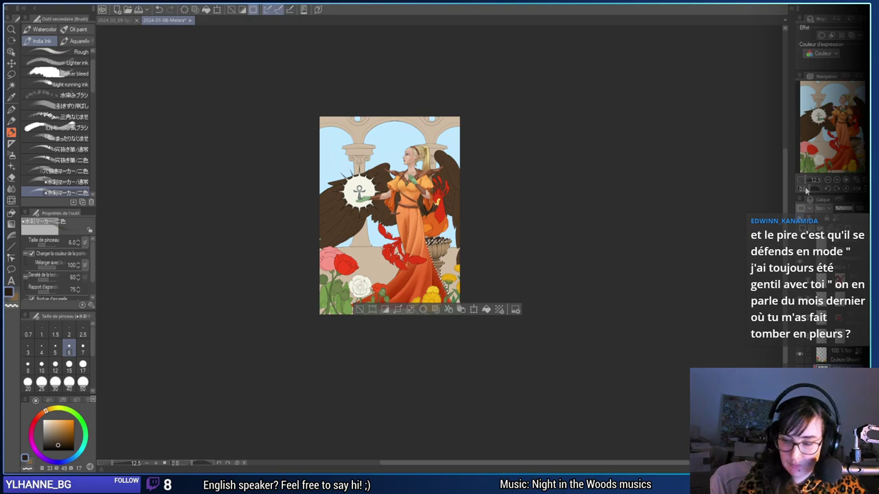
click(837, 181)
click(837, 181)
click(837, 181)
drag(610, 355, 572, 295)
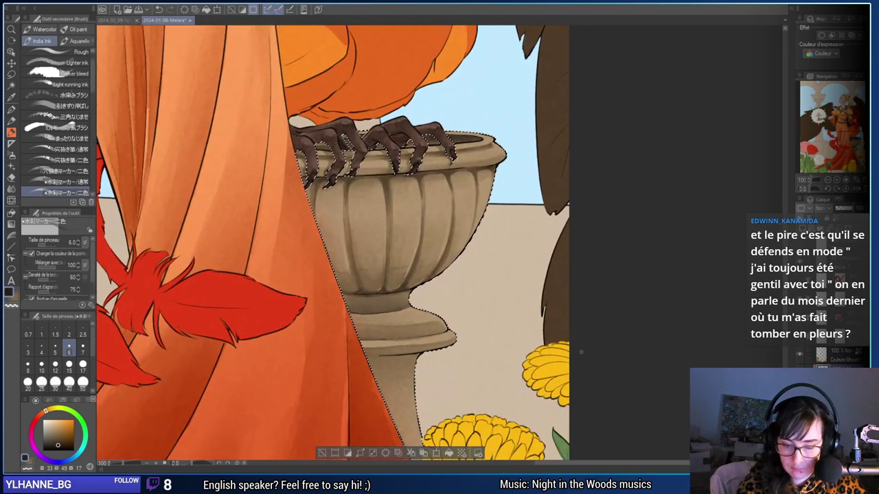
Paint dark vertical dividers across the neck band beneath the bowl with the marker at size 6.
drag(579, 356, 582, 325)
click(838, 181)
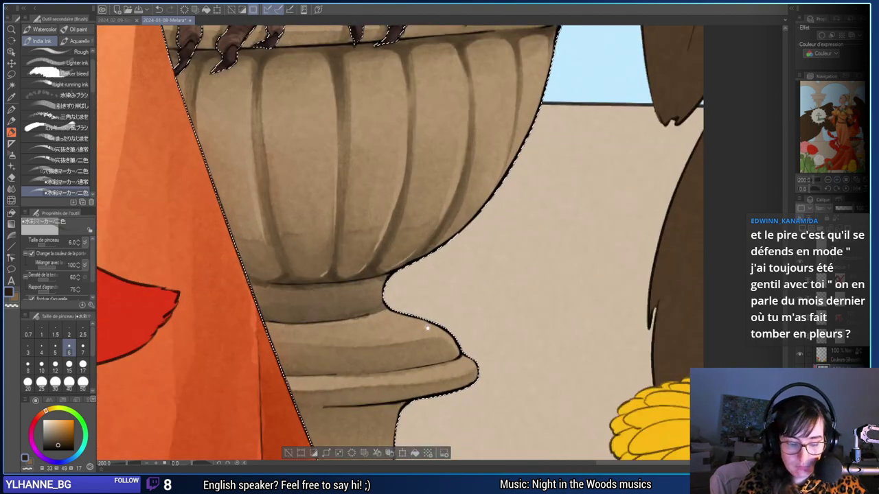
drag(301, 371, 368, 366)
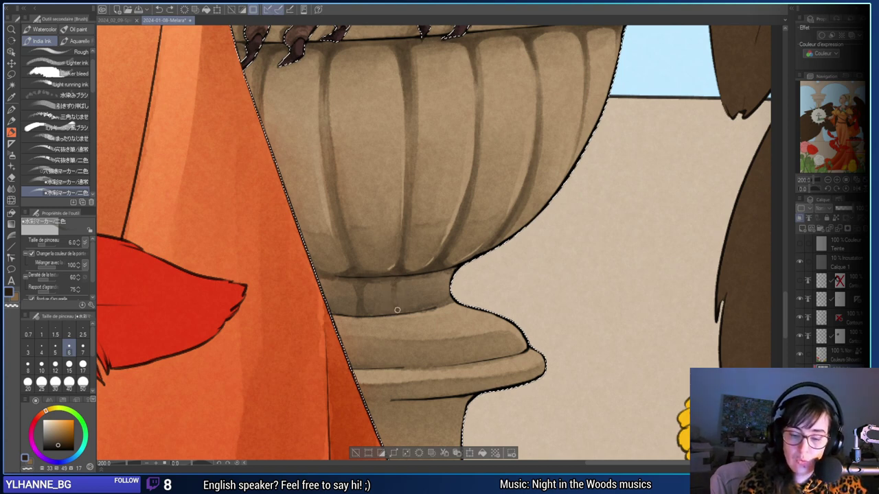
drag(396, 310, 394, 282)
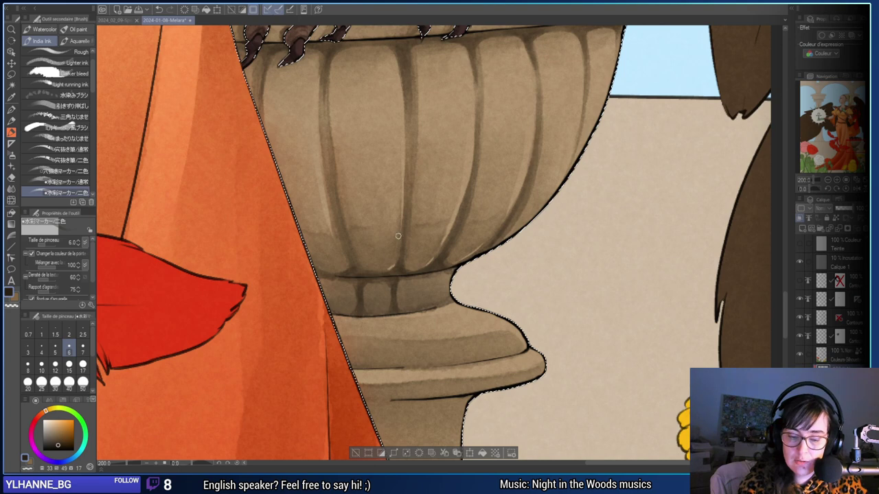
scroll(398, 236, up, 1)
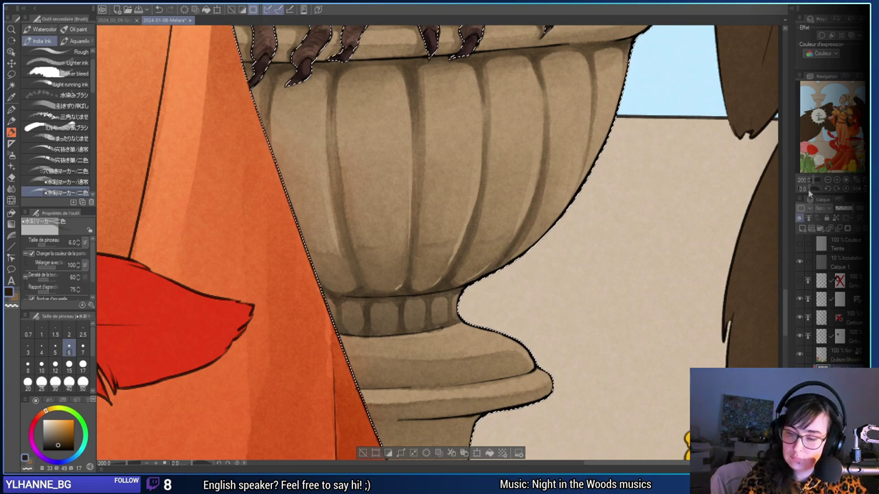
Examine the basin's new neck dividers within the whole illustration at 25% zoom.
click(831, 180)
click(830, 180)
click(829, 180)
click(830, 180)
click(829, 180)
click(830, 180)
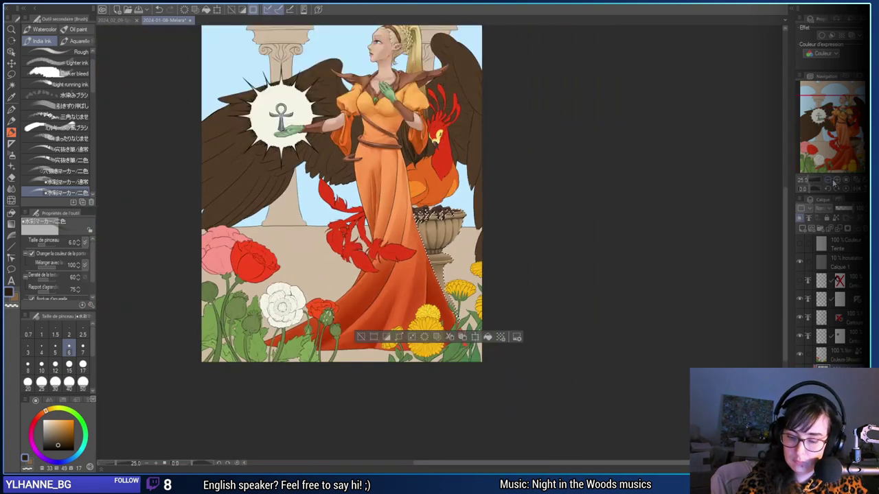
click(837, 180)
click(829, 180)
click(829, 181)
click(836, 181)
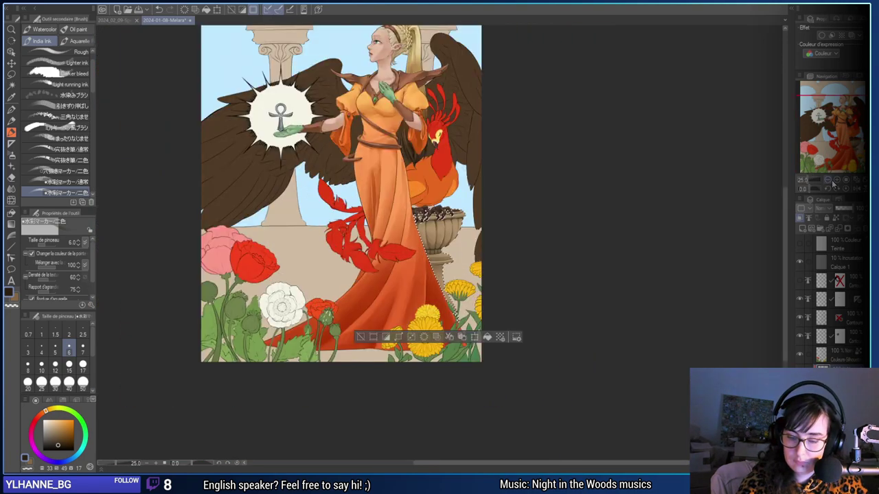
click(830, 181)
click(830, 180)
click(837, 181)
click(837, 181)
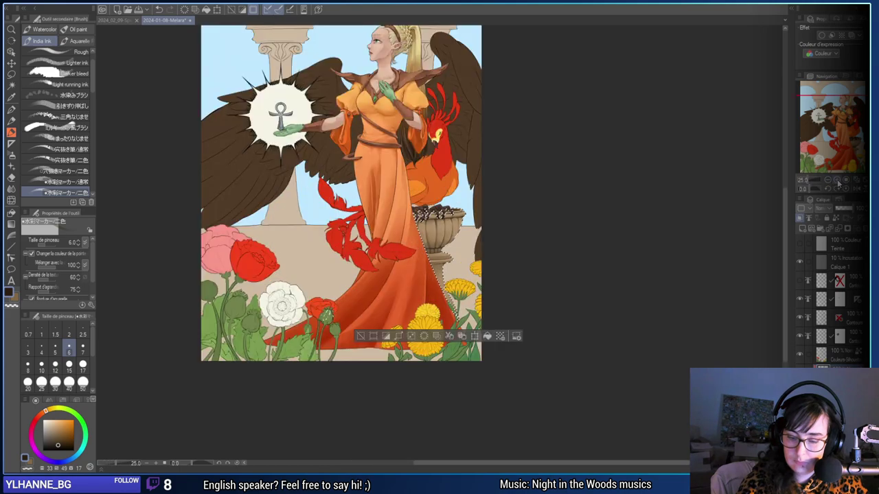
Paint a small dark motif in the centre of each neck band panel with the marker at size 6.
click(837, 181)
click(837, 182)
click(837, 181)
click(837, 181)
click(837, 182)
click(837, 182)
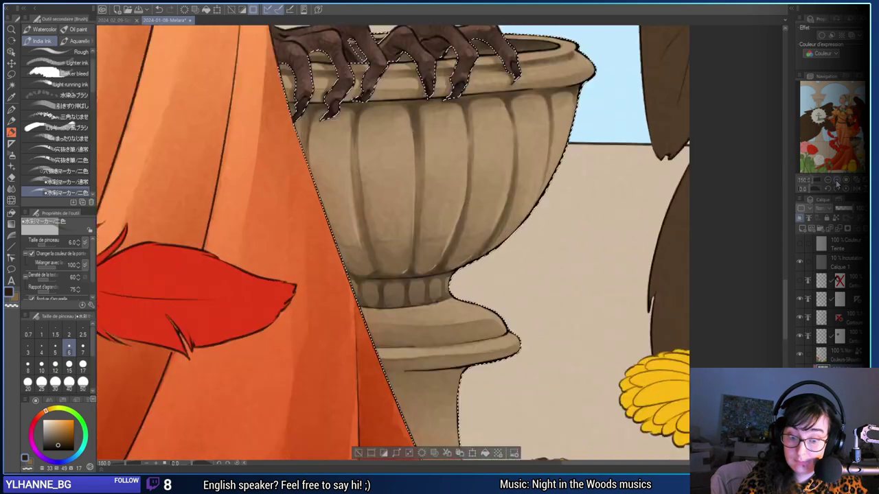
click(837, 181)
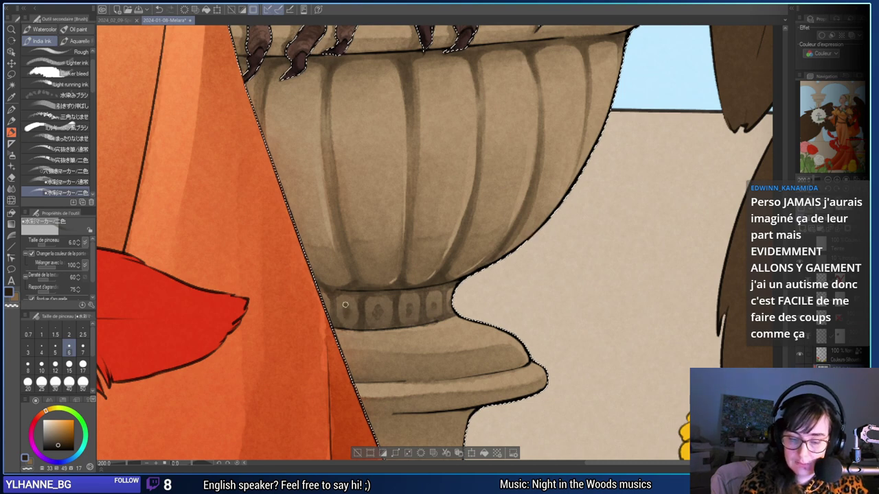
drag(354, 327, 399, 303)
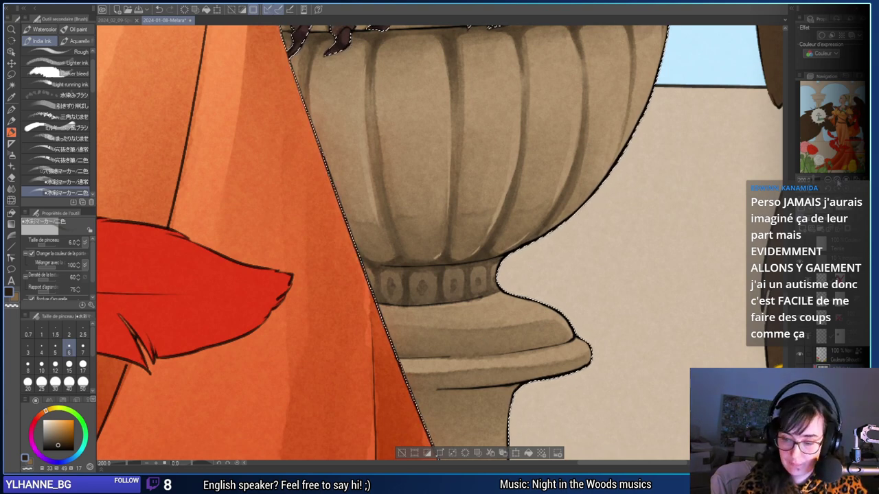
Lighten the frames around the dark diamonds in the neck band panels using the marker with transparent colour at size 4.
key(ctrl+plus)
click(44, 349)
drag(350, 366, 359, 327)
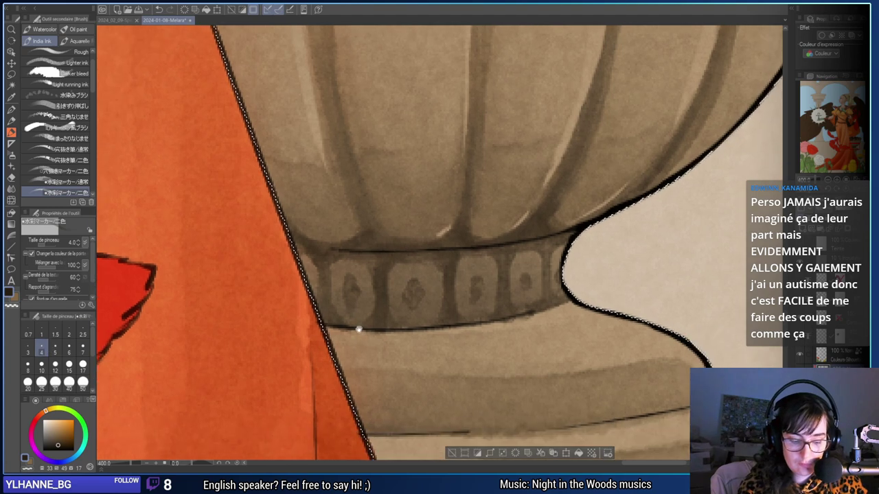
key(c)
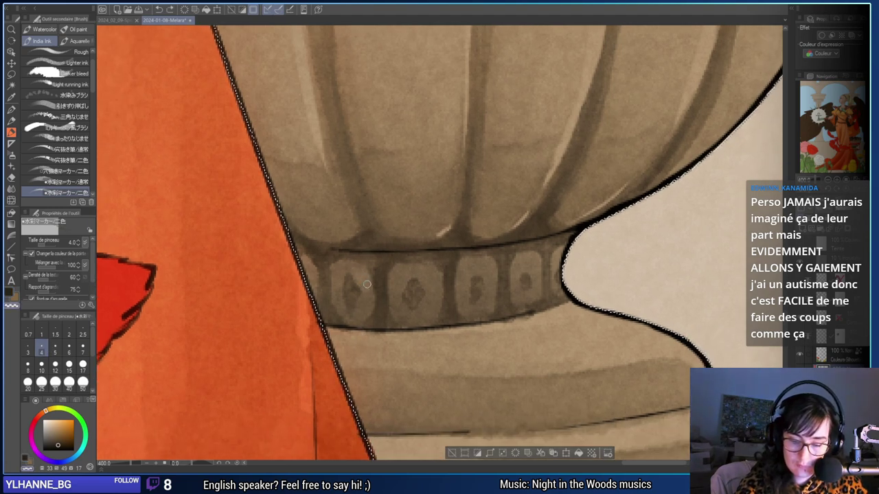
drag(355, 314, 366, 295)
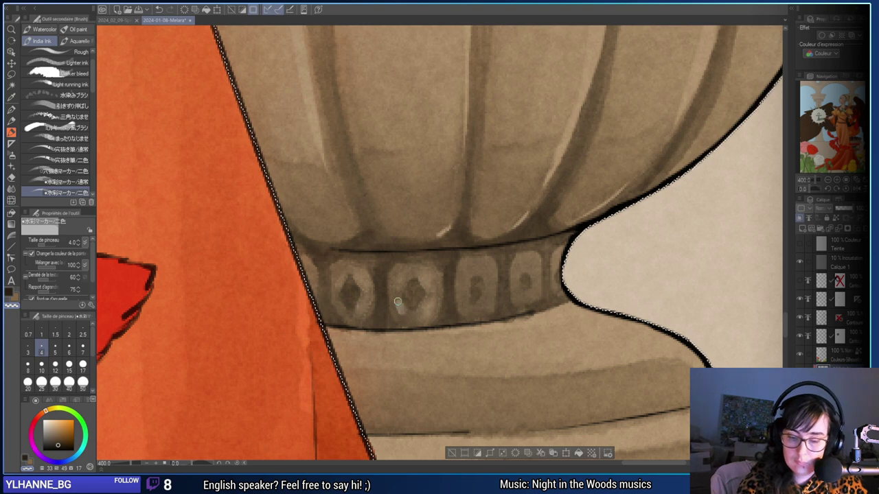
drag(552, 282, 505, 301)
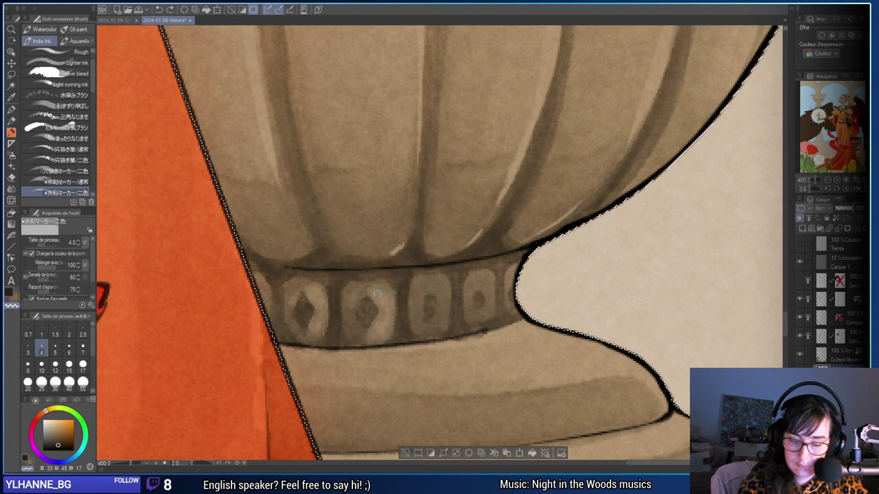
drag(564, 323, 526, 341)
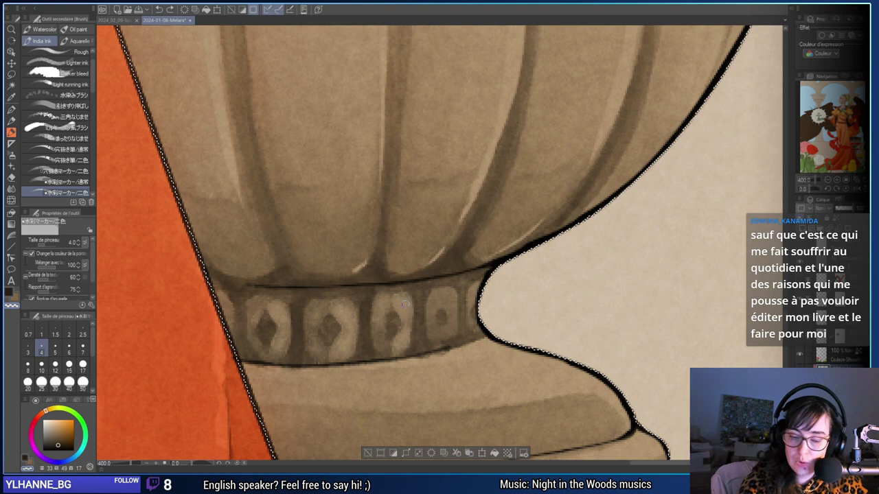
drag(405, 304, 385, 304)
Shape the diamond in the narrow panel near the neck's outer edge at size 4, alternating dark brown and transparent colour.
key(c)
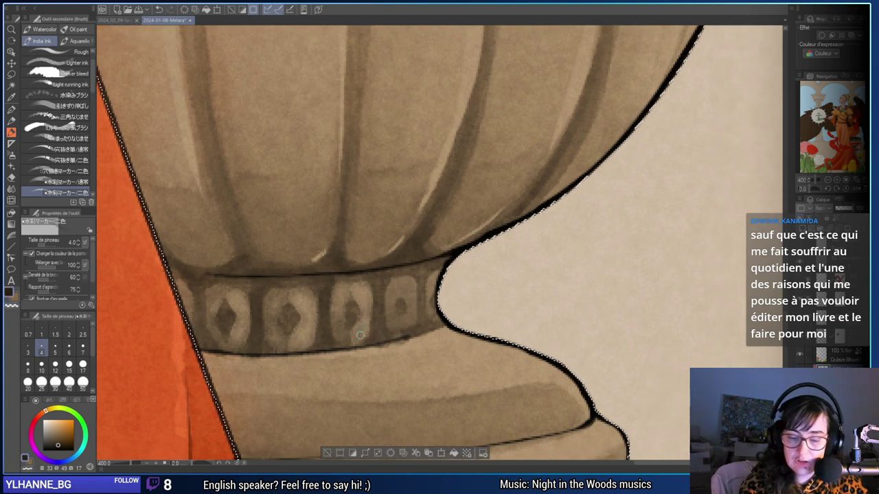
drag(608, 262, 570, 286)
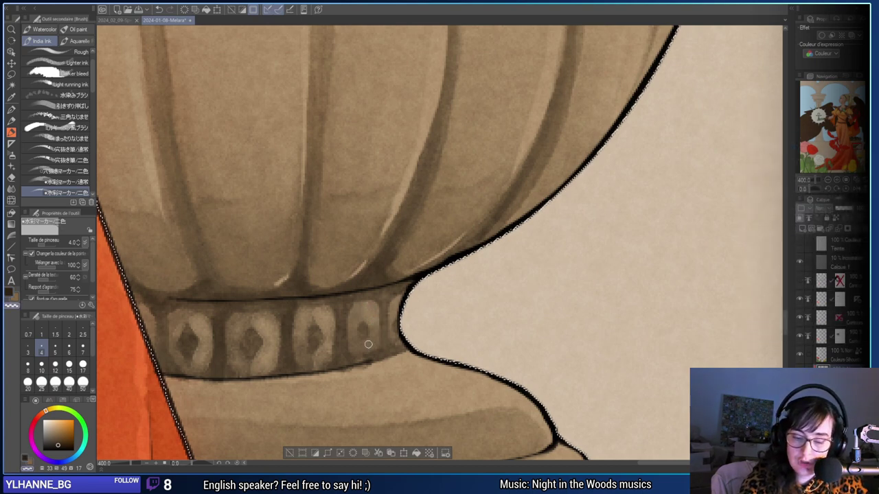
drag(369, 346, 370, 344)
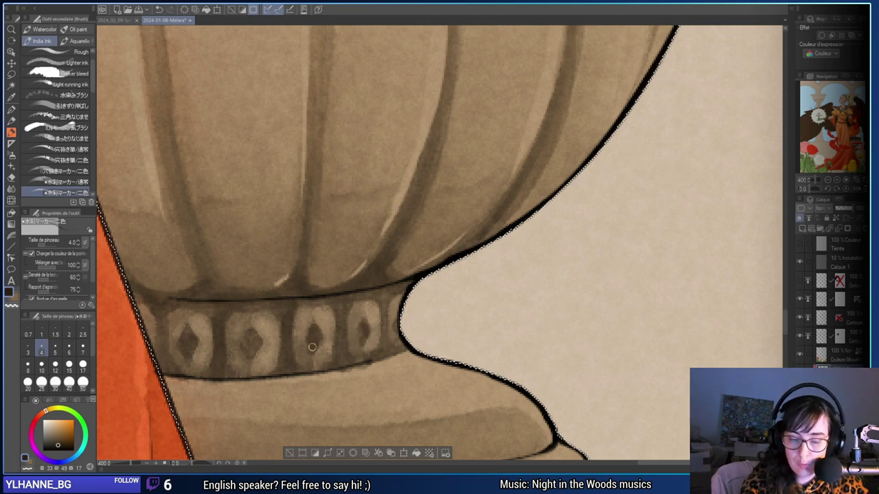
Examine the neck band's diamond ornaments within the whole illustration at 33% zoom.
click(828, 180)
click(828, 180)
click(829, 180)
click(828, 180)
click(829, 180)
click(828, 180)
click(829, 180)
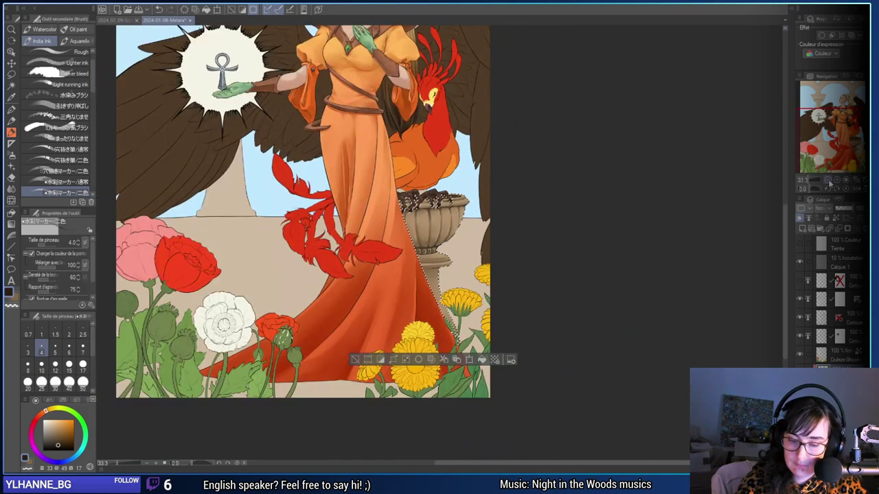
Brighten the outer edges of the neck band's panels with the Hard eraser at size 15.
click(836, 180)
click(836, 180)
click(836, 179)
click(836, 180)
click(837, 180)
click(837, 180)
click(837, 180)
key(e)
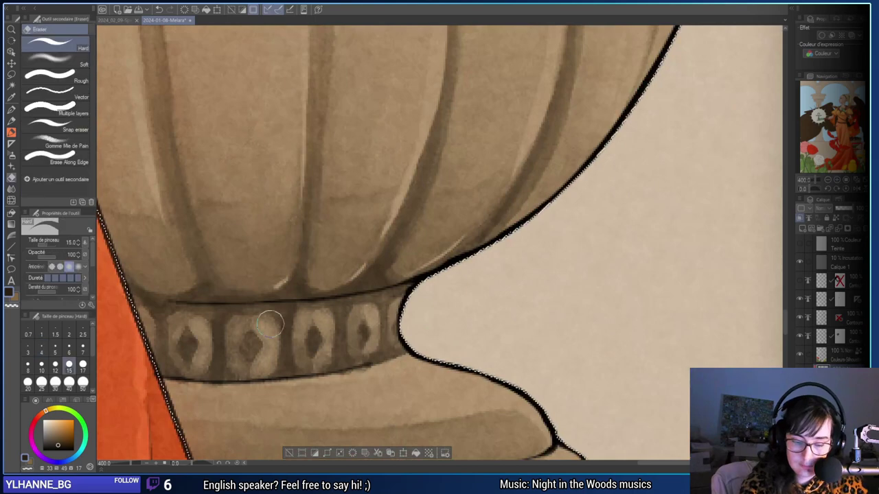
drag(345, 364, 425, 371)
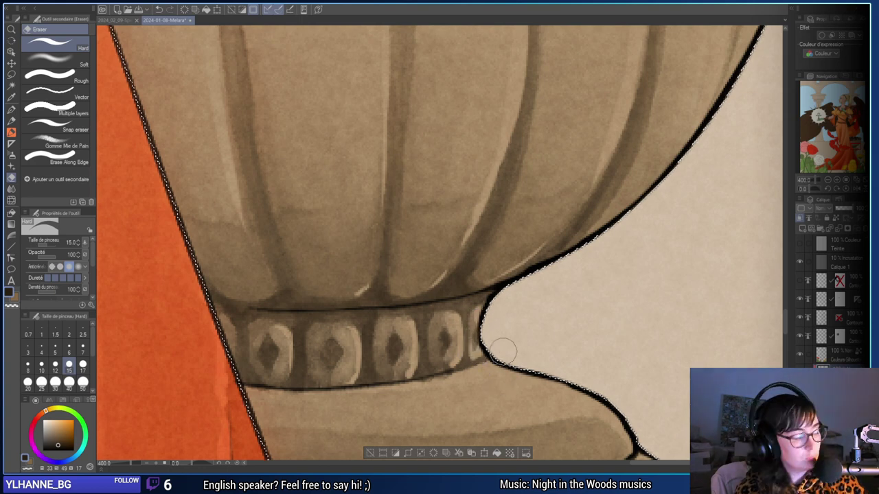
Retouch the shading over the neck band's outer panels with the marker in the lighter brown at sizes 15 and 12.
key(b)
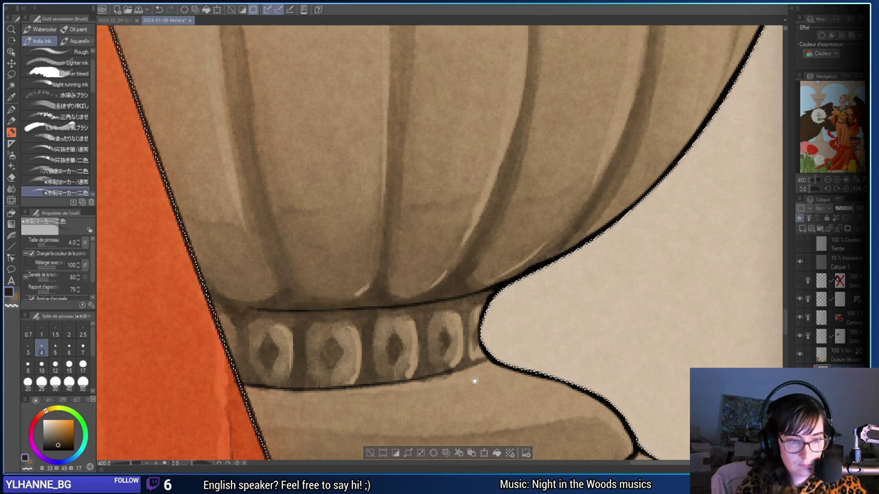
drag(492, 379, 477, 364)
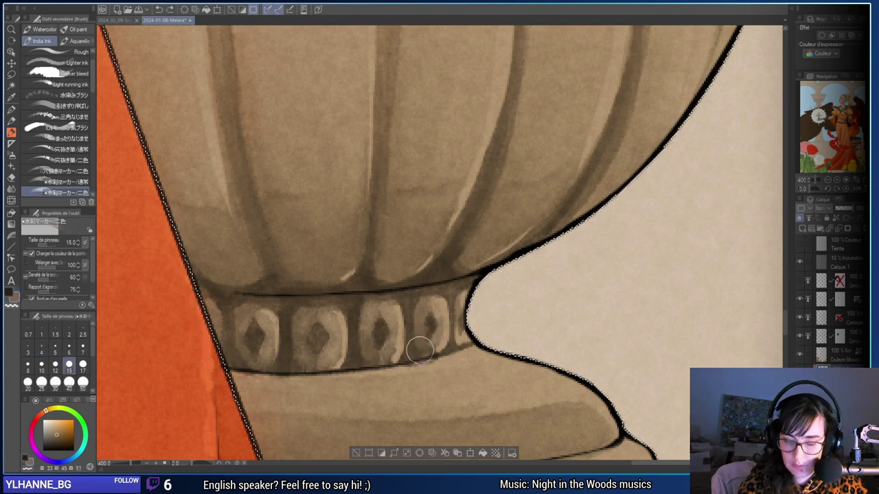
key(bracketleft)
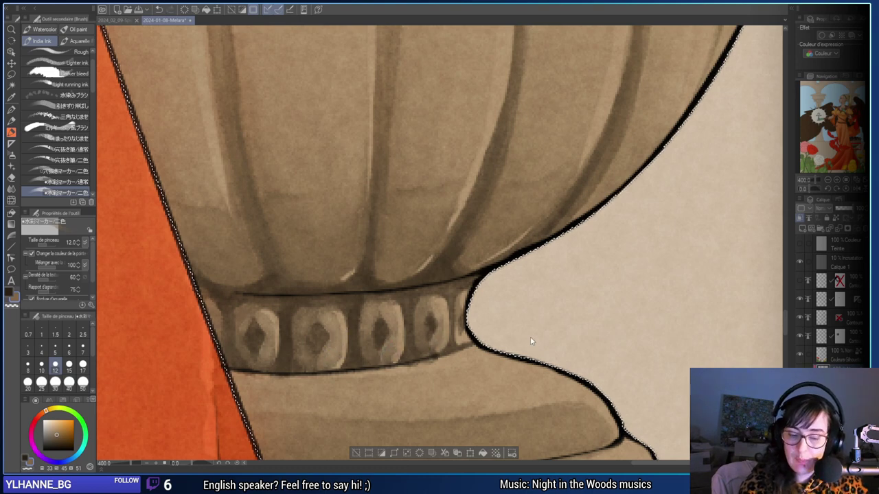
drag(398, 352, 444, 357)
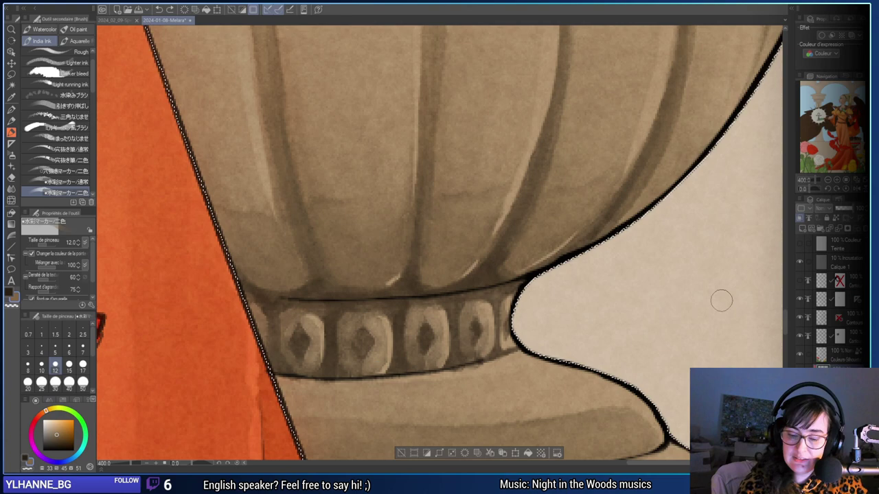
Examine the finished neck band within the wider illustration and at 100% zoom.
click(828, 181)
click(827, 181)
click(828, 180)
click(828, 181)
click(828, 180)
click(827, 181)
click(828, 181)
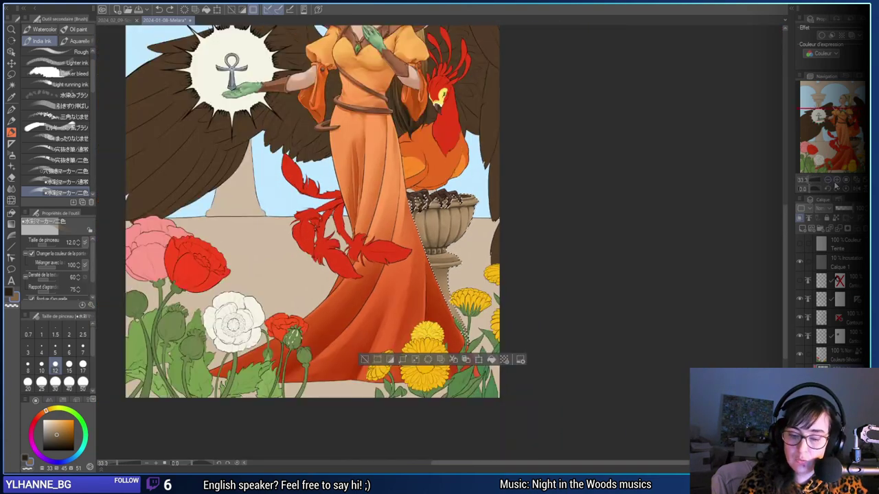
click(837, 181)
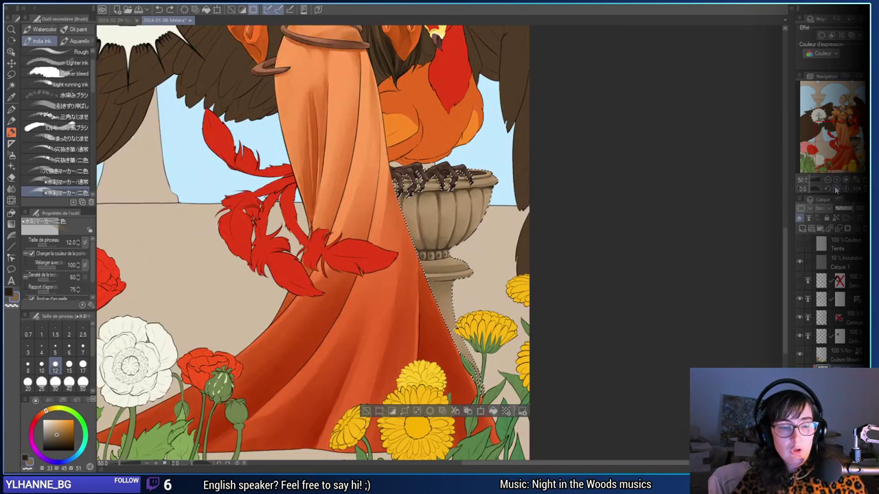
click(837, 181)
click(837, 180)
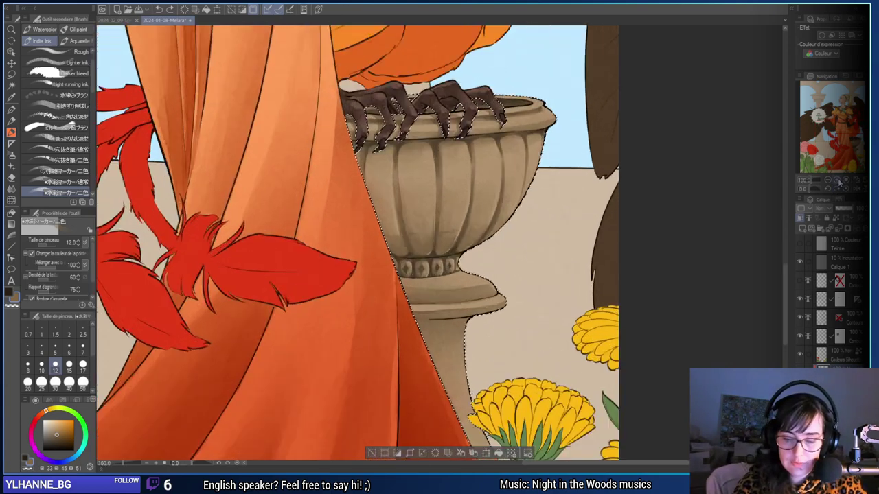
Paint slanted brown bands across the base's lower moulding at size 7 and lighten the segments between them with transparent colour at size 6.
click(837, 181)
drag(494, 261, 487, 228)
click(9, 292)
click(68, 365)
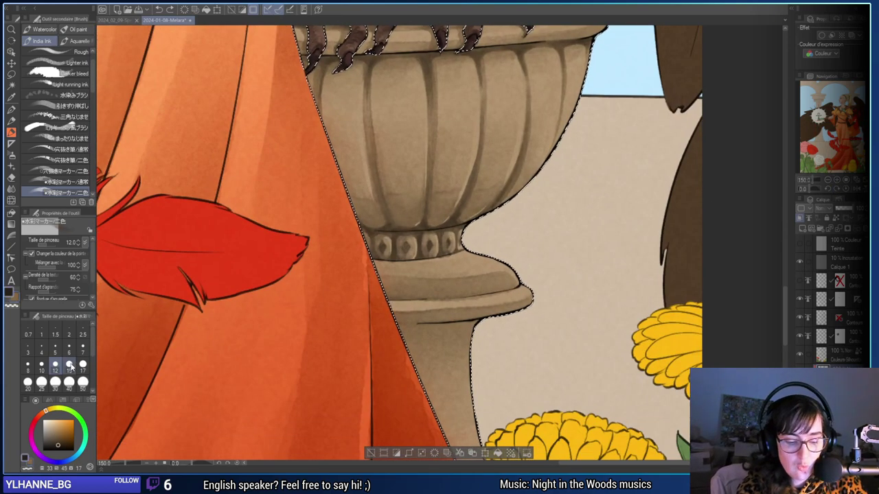
click(837, 180)
drag(700, 254, 690, 232)
click(15, 297)
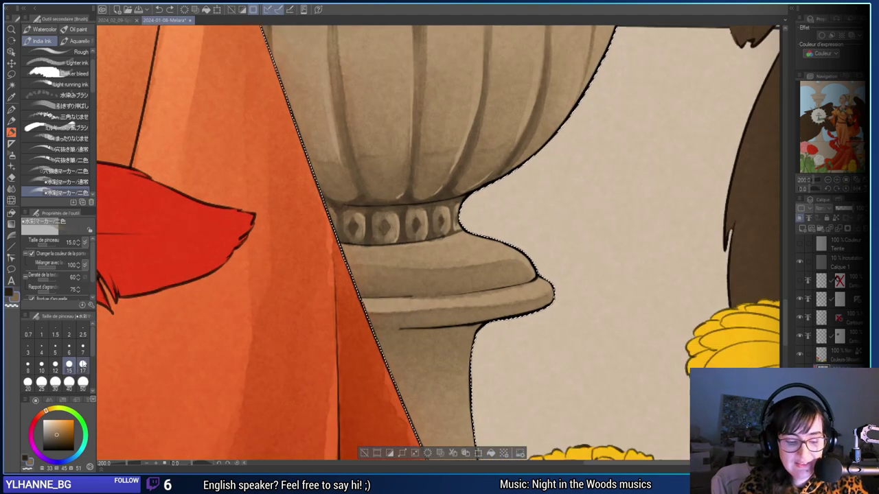
click(83, 346)
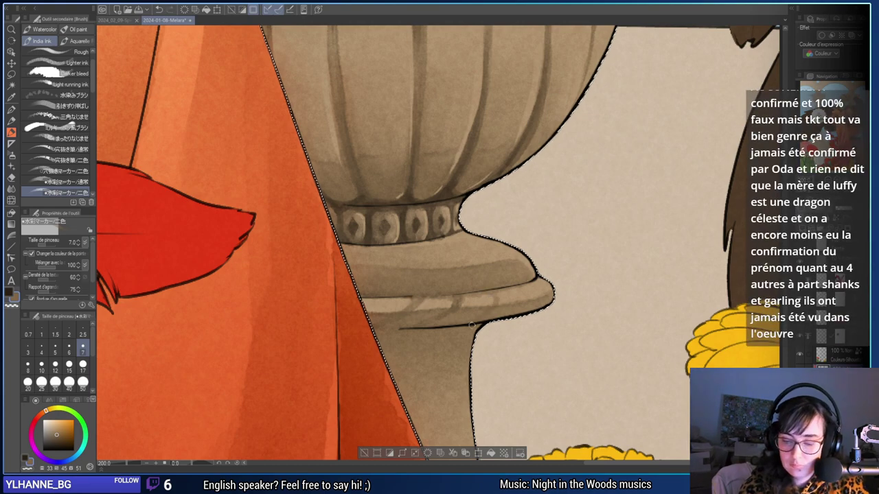
key(bracketleft)
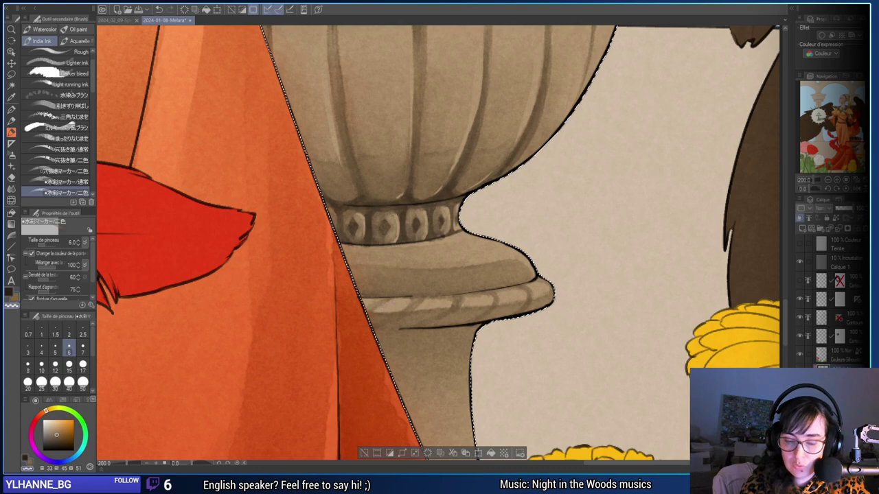
drag(457, 323, 517, 314)
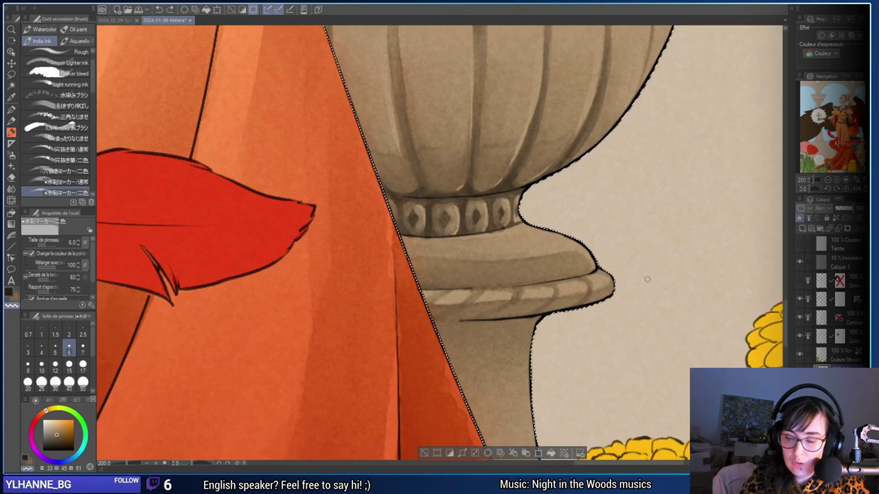
Define the slanted bands on the base's lower moulding with thin dark brown marker strokes at size 3.
click(837, 181)
click(837, 181)
click(827, 180)
drag(600, 292, 553, 259)
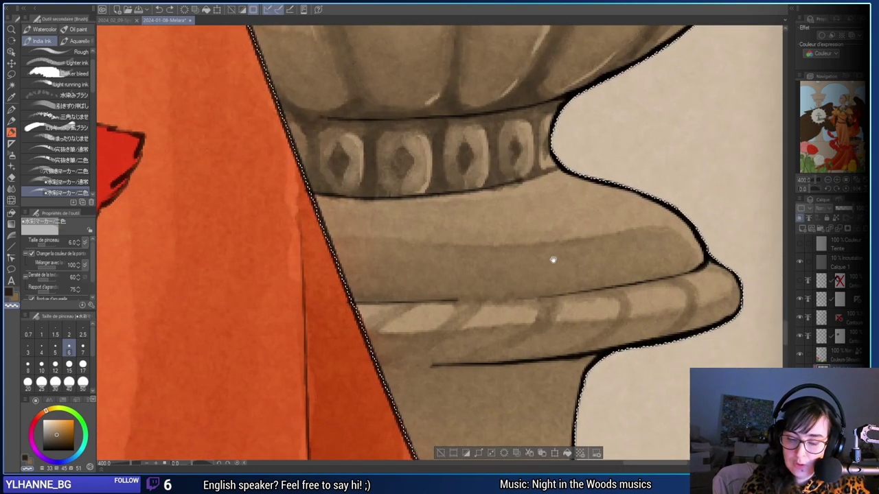
key(e)
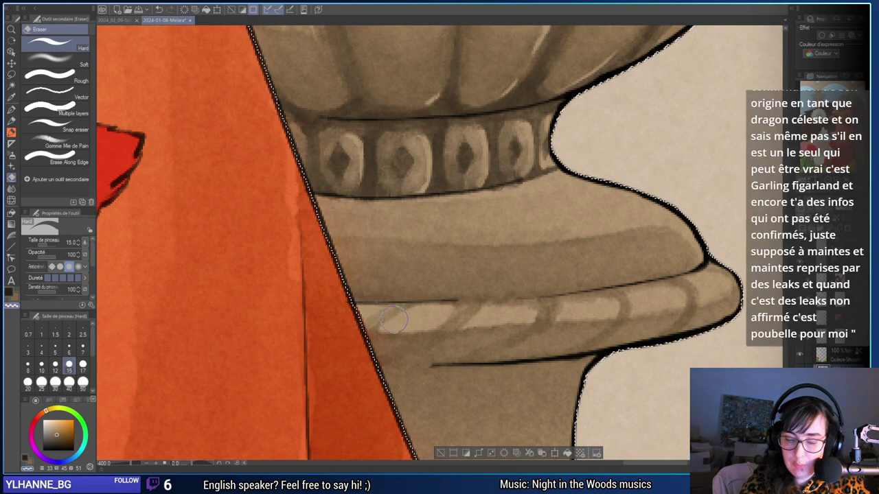
key(b)
drag(533, 331, 515, 323)
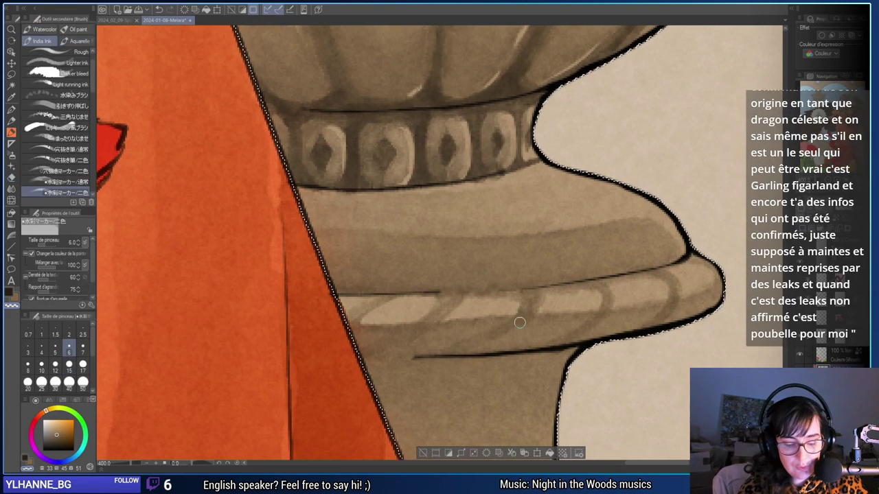
drag(540, 289, 512, 280)
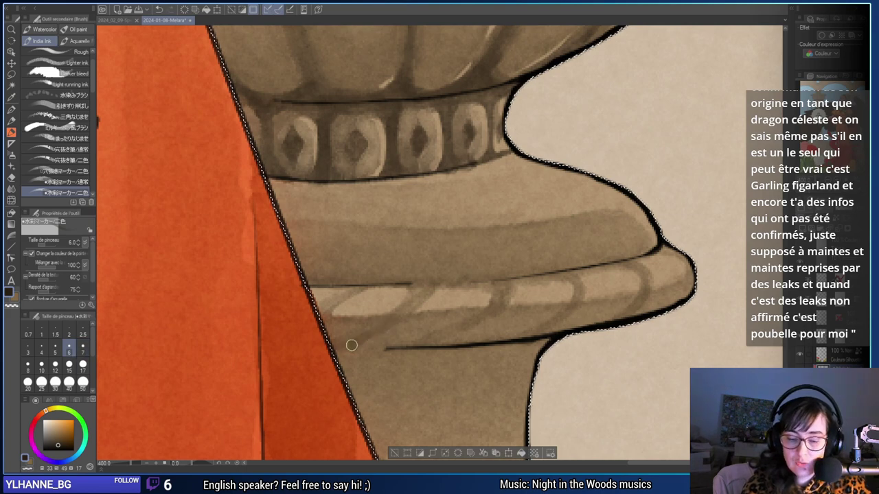
click(27, 350)
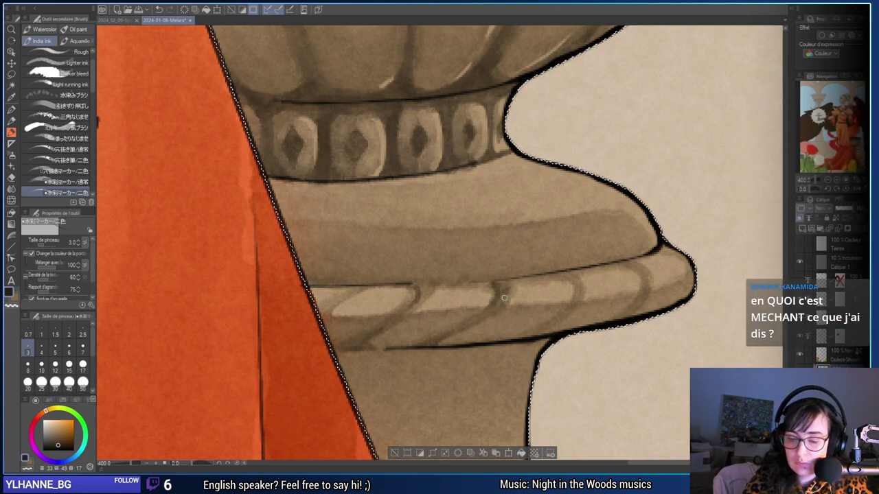
drag(504, 298, 422, 317)
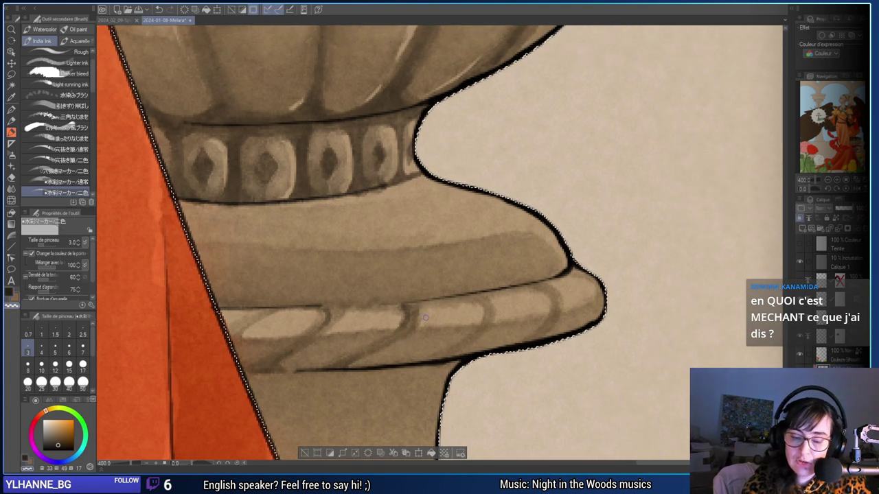
Brighten the upper parts of the lower moulding's leftmost segments with the Hard eraser at size 15.
key(e)
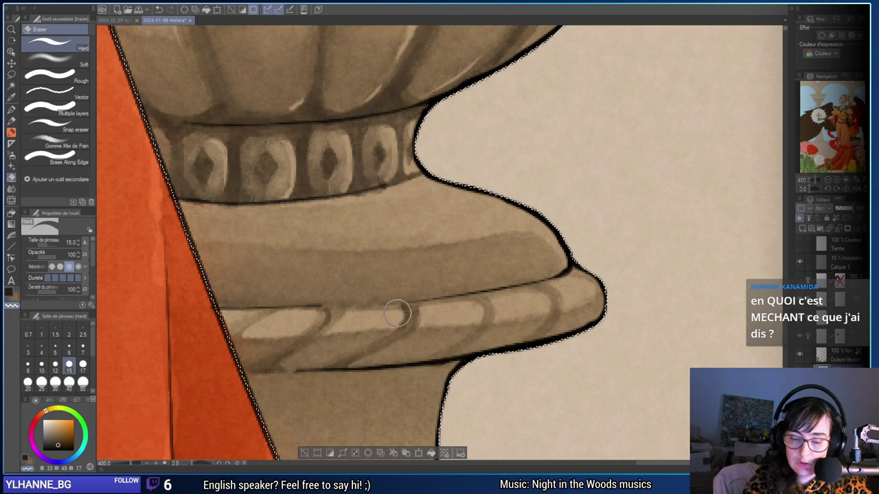
drag(310, 330, 485, 319)
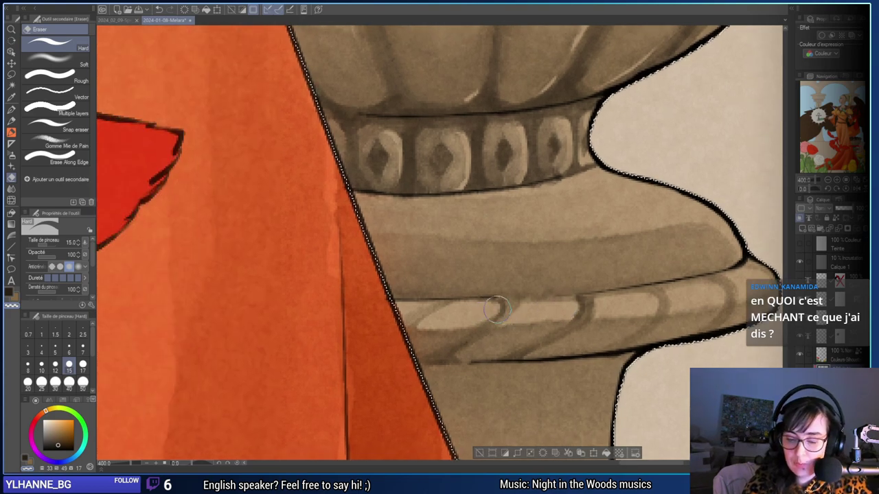
drag(622, 272, 513, 263)
key(b)
drag(299, 297, 375, 285)
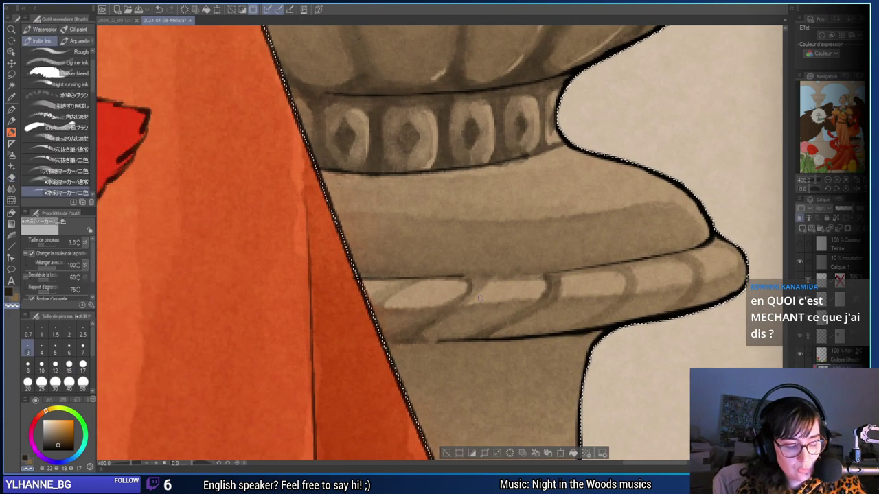
key(x)
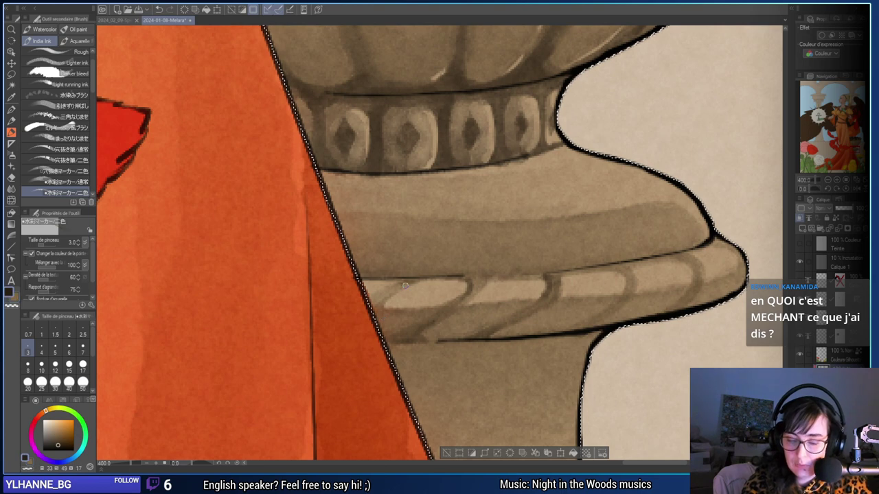
key(e)
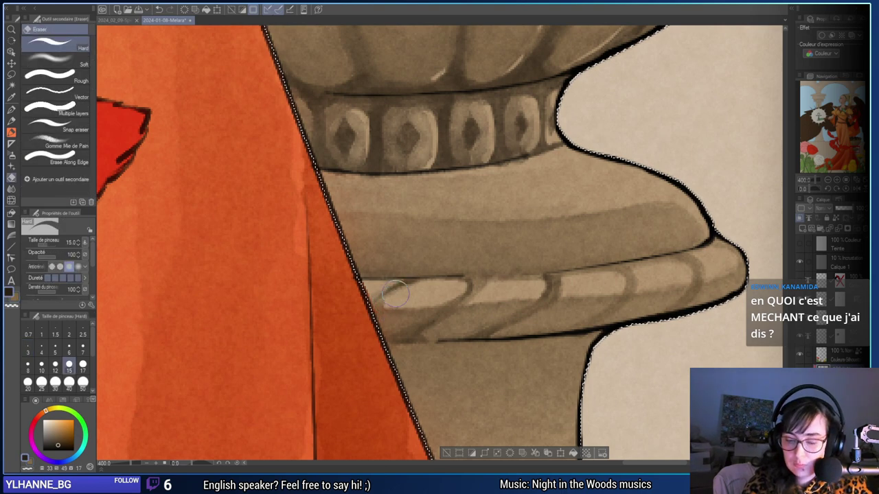
mouse_move(396, 294)
mouse_down()
mouse_move(457, 284)
mouse_move(561, 310)
mouse_move(406, 292)
mouse_up()
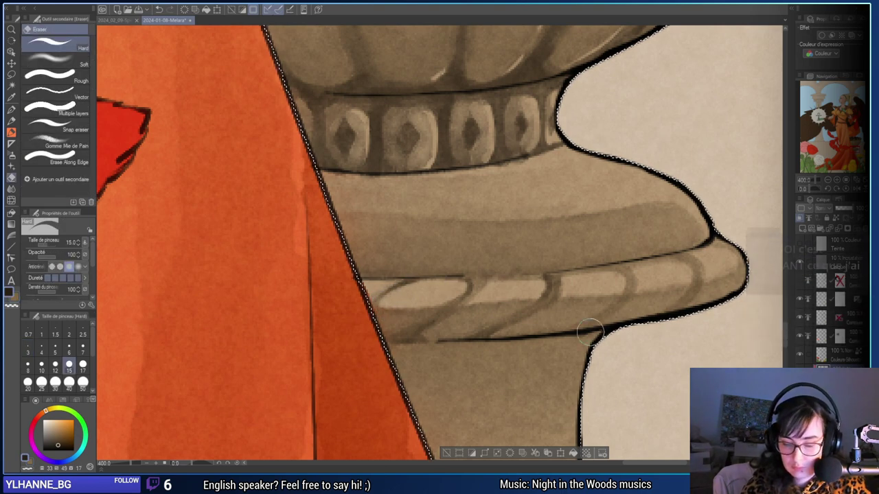
drag(611, 322, 583, 324)
Deepen the edges of the lower moulding's remaining slanted bands with the dark brown marker at size 3.
key(b)
drag(352, 297, 419, 280)
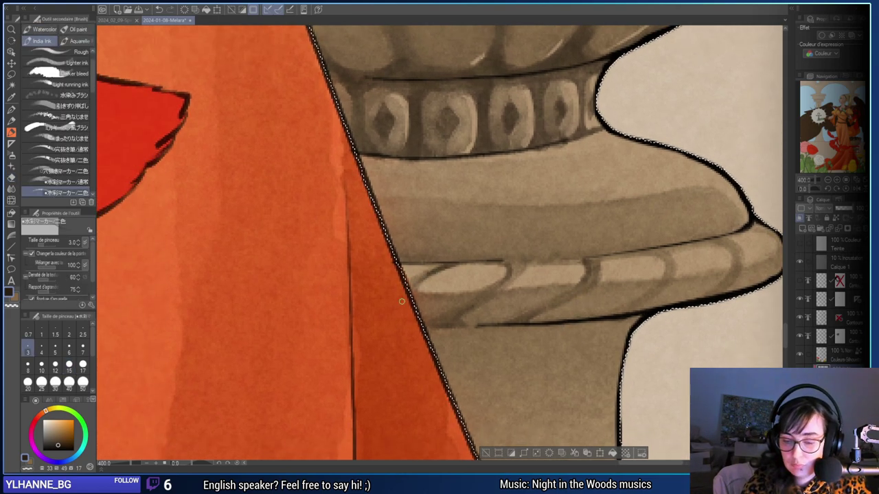
drag(402, 301, 299, 323)
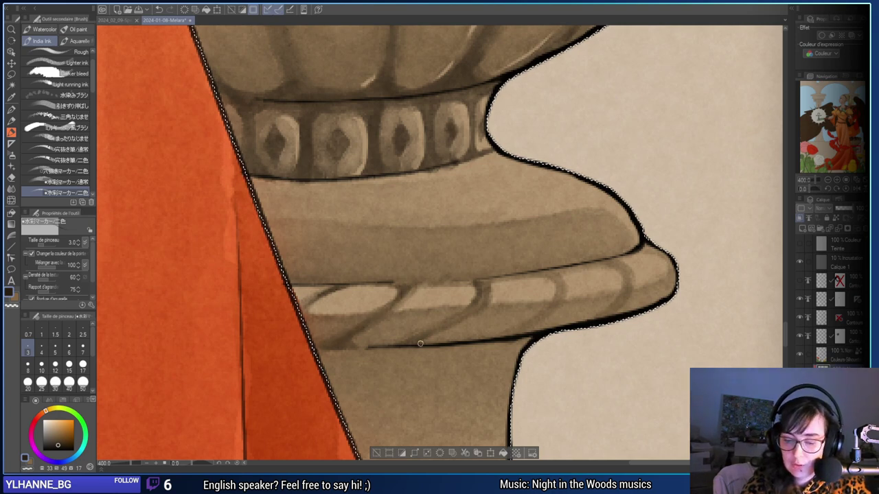
drag(504, 280, 382, 292)
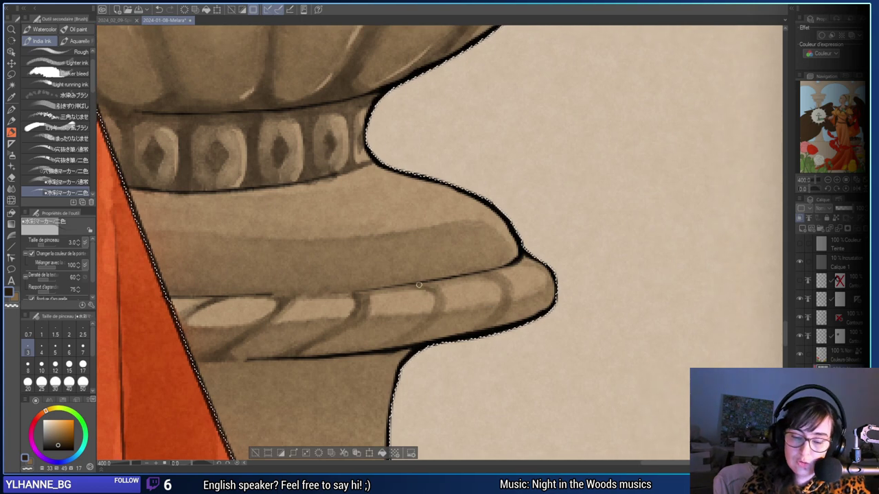
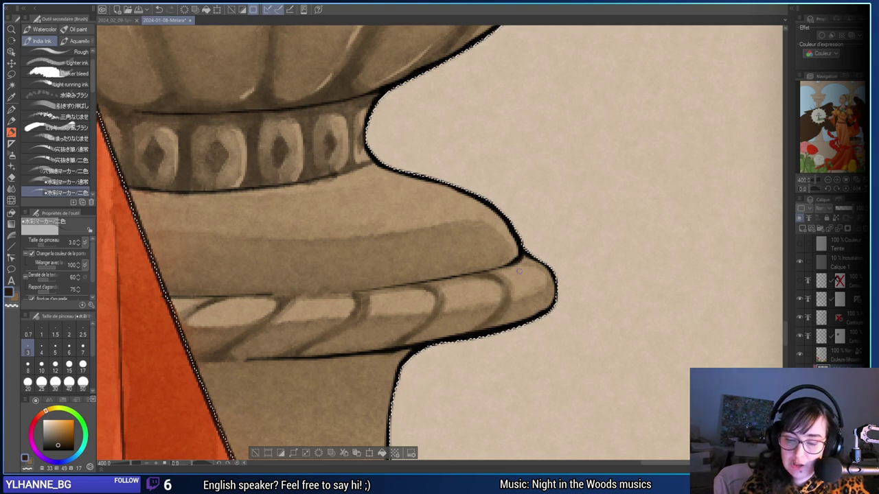
Lighten the lower moulding's segments along the curve of the slanted bands with transparent colour at size 5.
key(c)
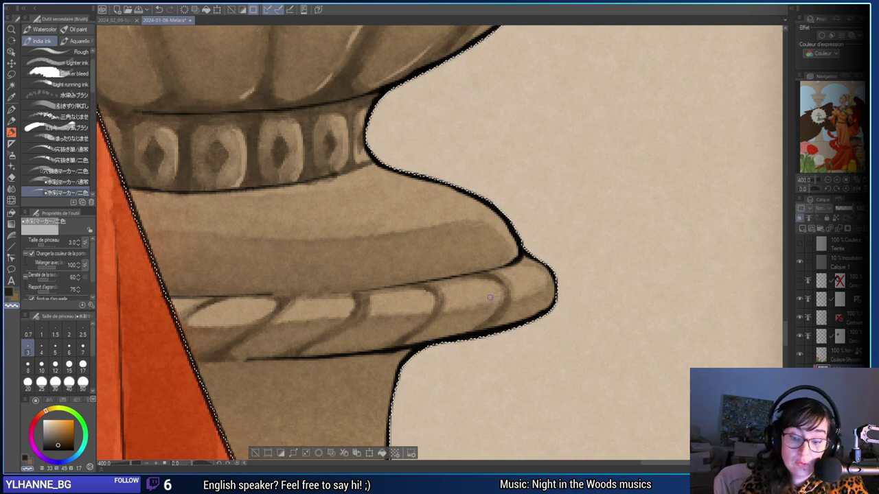
key(bracketright)
key(bracketright)
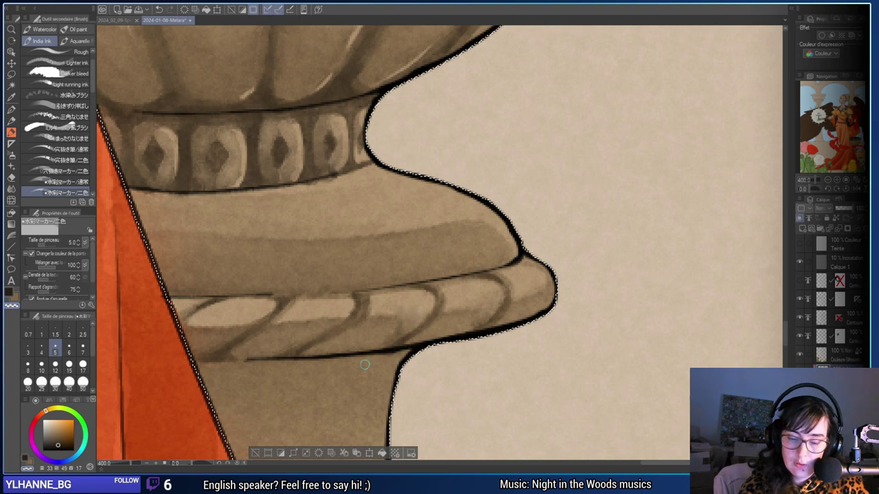
drag(364, 365, 487, 361)
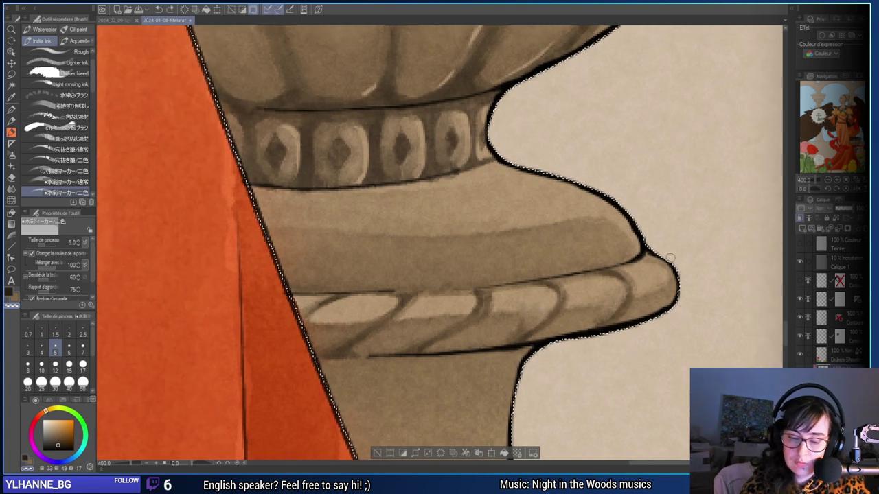
drag(670, 258, 615, 256)
key(e)
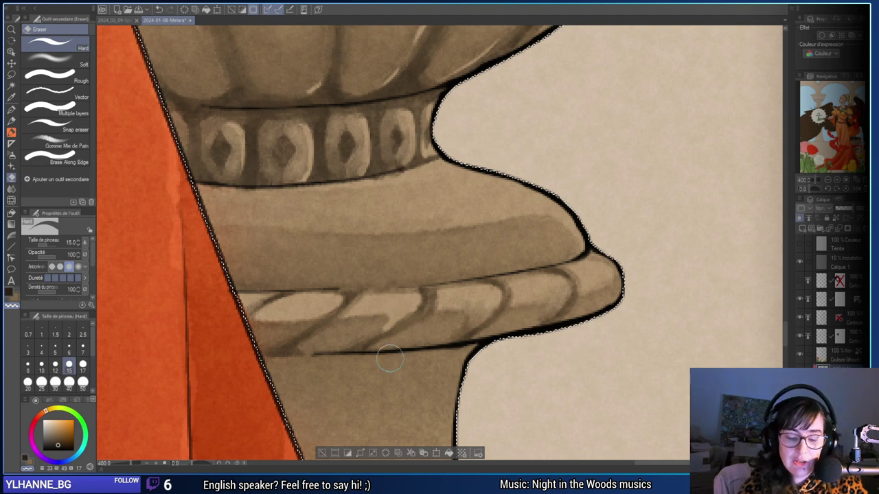
key(b)
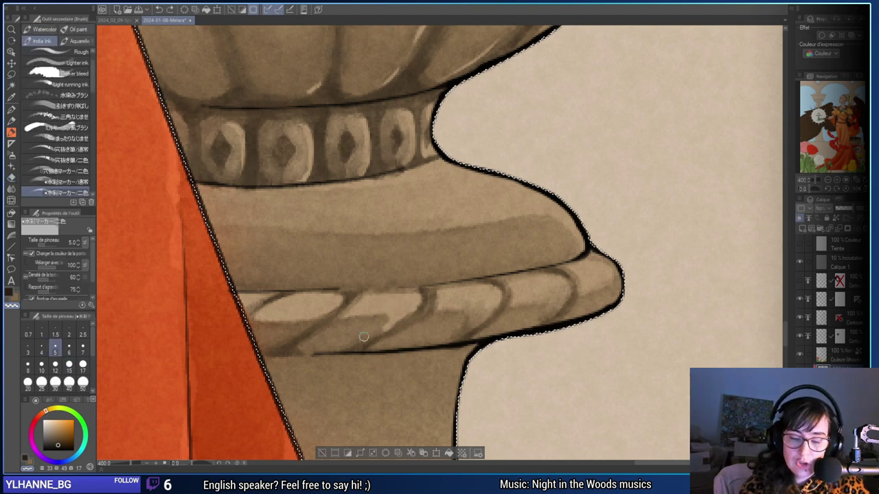
key(e)
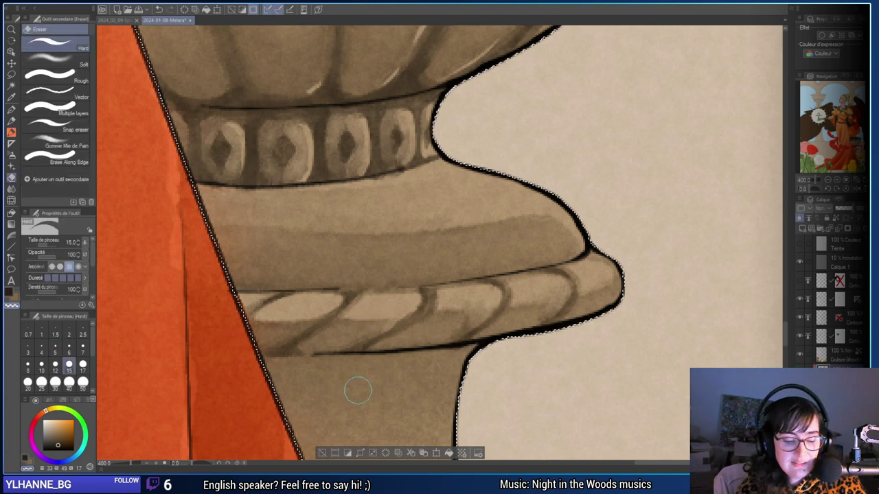
key(b)
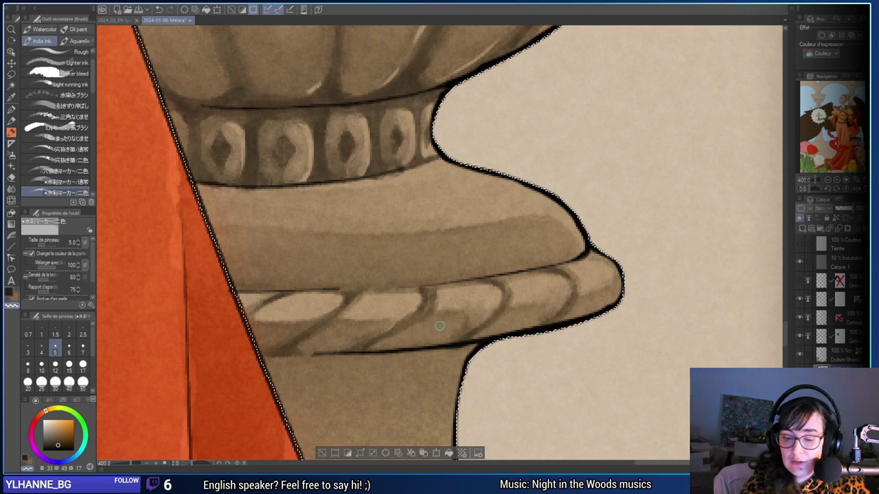
Brighten the upper faces of the moulding's middle and right segments with the Hard eraser at size 15.
key(e)
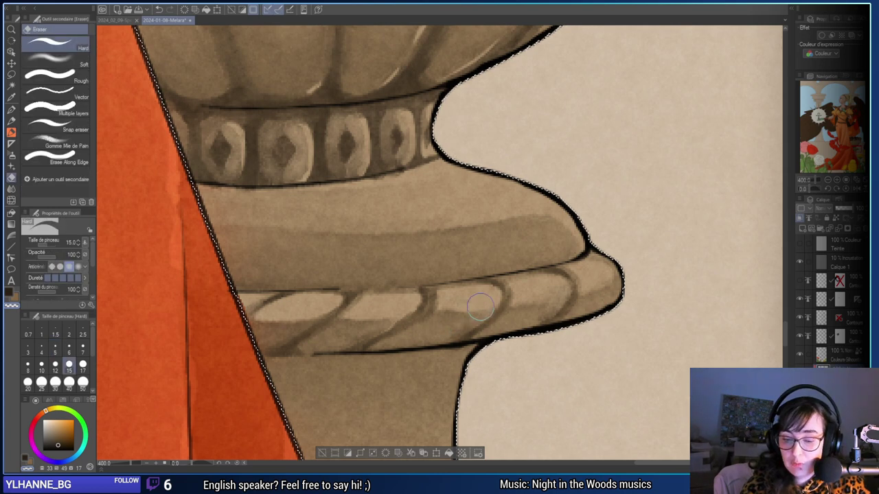
drag(446, 309, 472, 308)
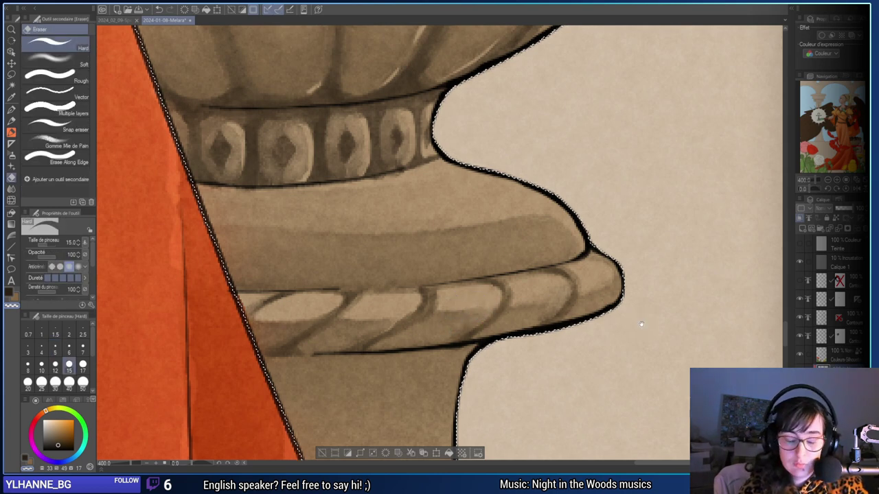
drag(641, 324, 572, 337)
key(b)
key(e)
drag(423, 312, 466, 296)
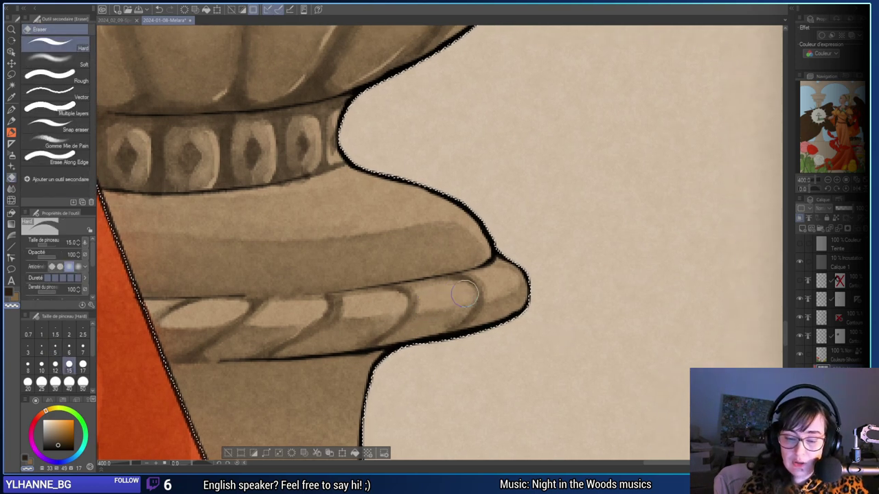
drag(581, 318, 538, 326)
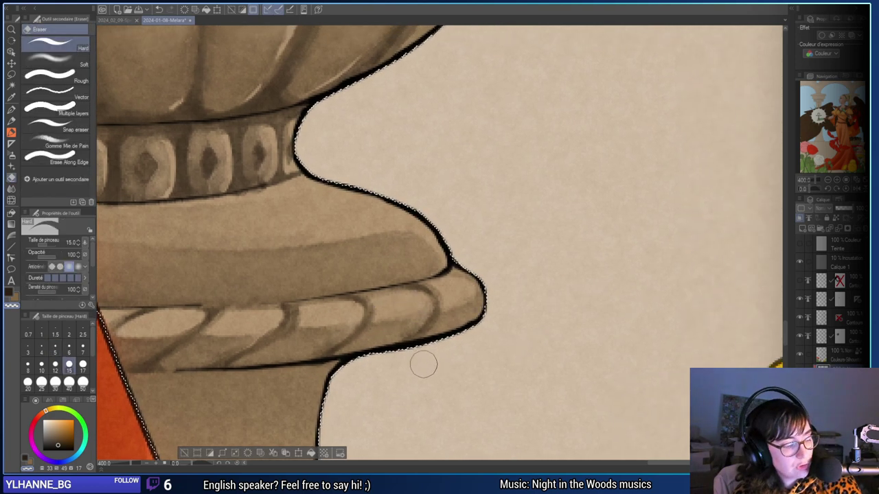
Soften the shading on the lower halves of the moulding's segments with the lighter brown marker at sizes 12 and 10.
key(b)
click(55, 366)
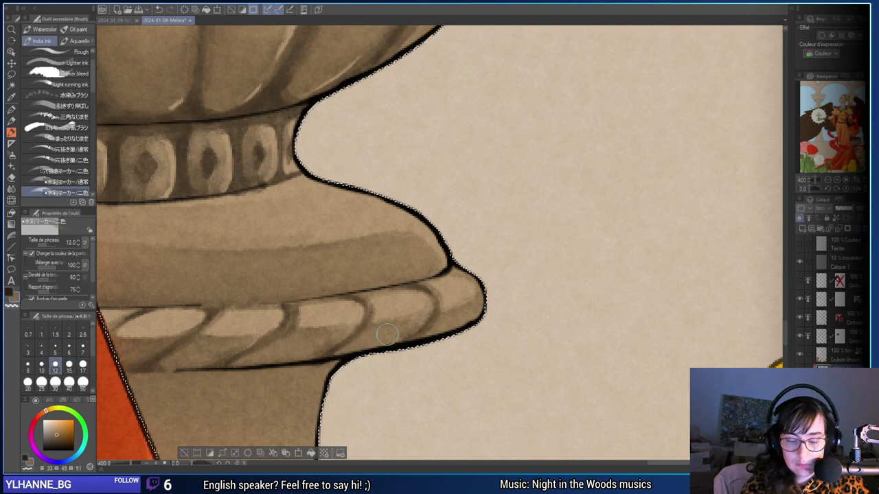
click(41, 366)
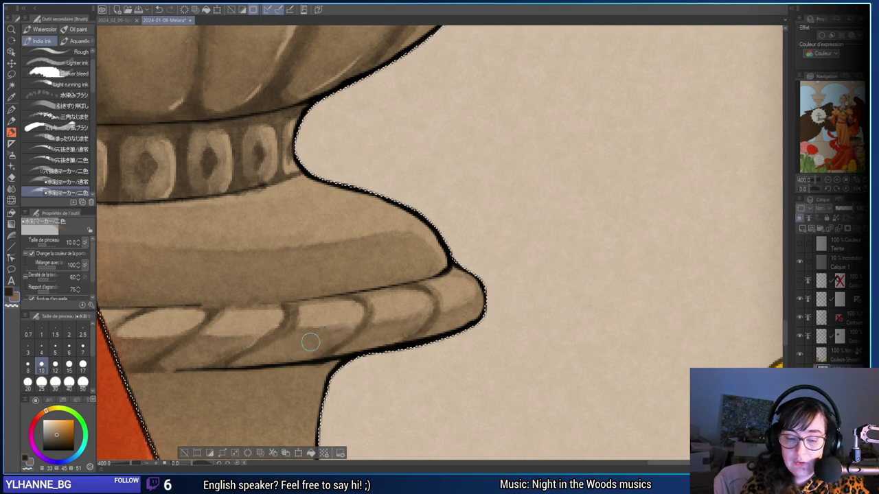
Add dark brown accents to the moulding's rounded right end at size 4 and lighten its outer edge with the Hard eraser at size 15.
click(41, 353)
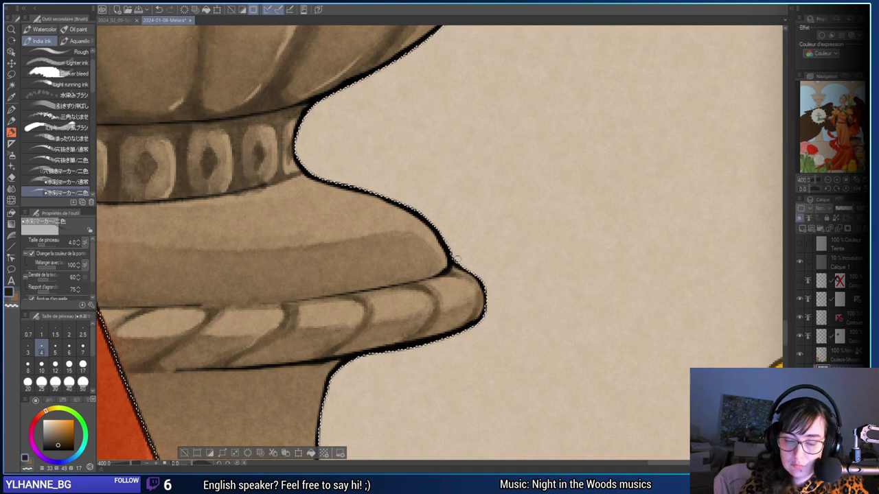
drag(509, 298, 471, 310)
key(e)
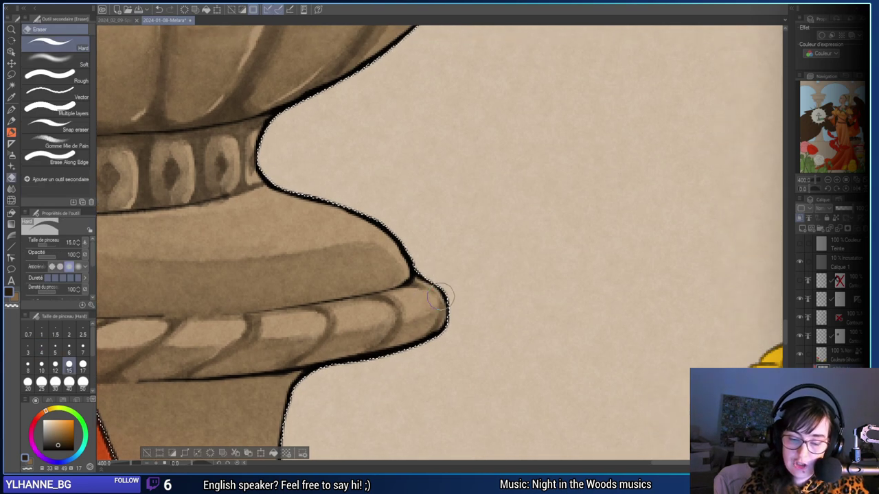
drag(445, 313, 444, 289)
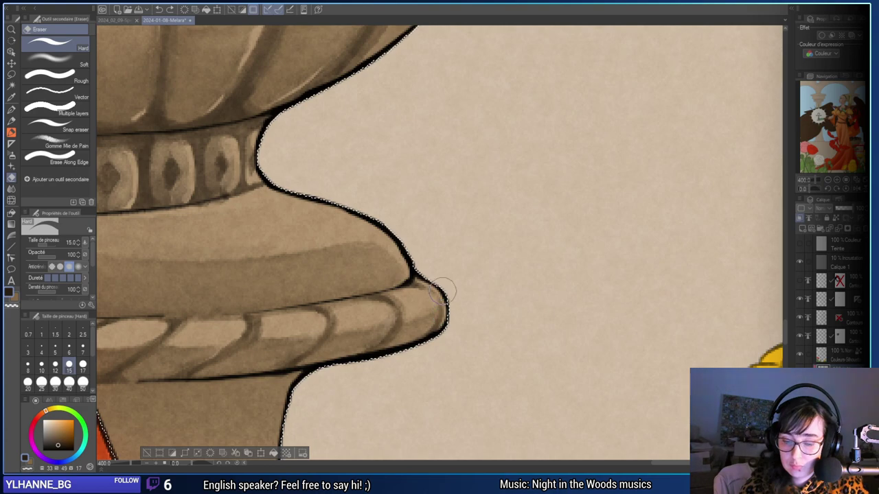
drag(504, 333, 577, 318)
key(b)
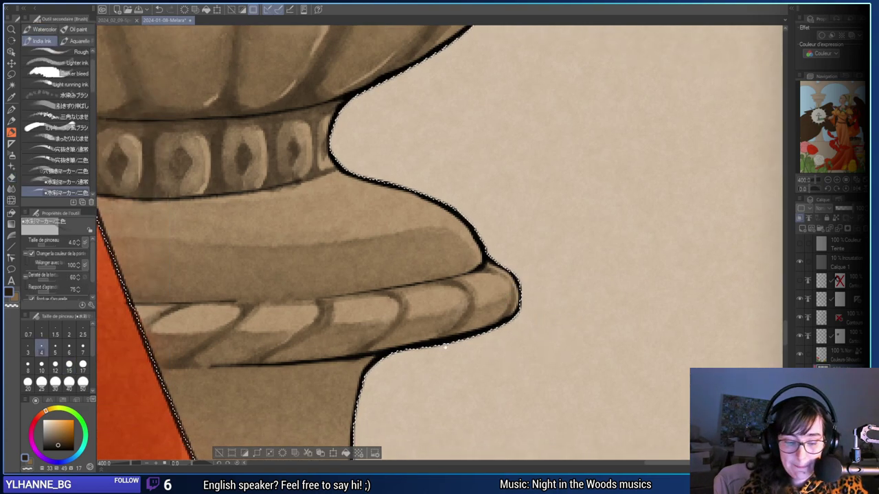
drag(330, 330, 502, 327)
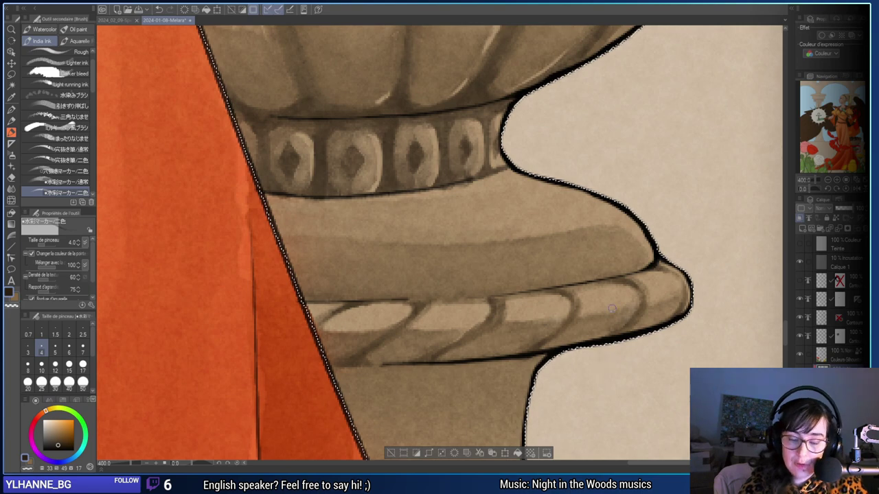
drag(598, 245, 541, 321)
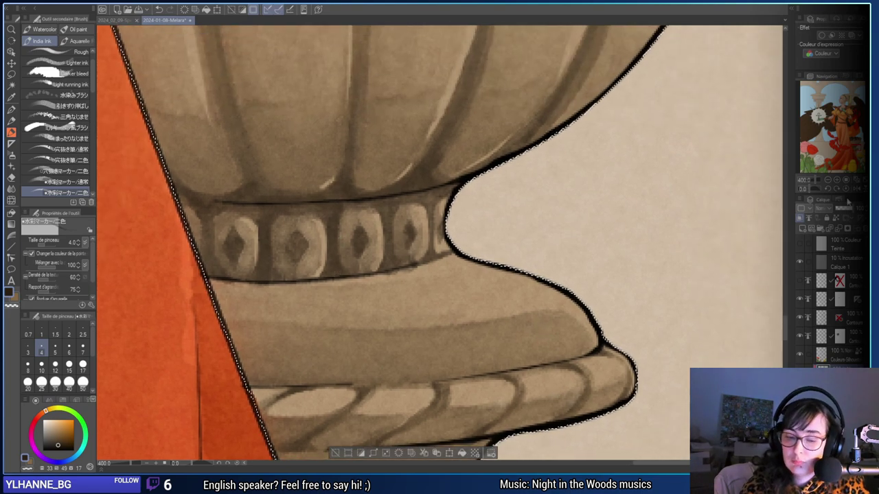
Examine the shading of the whole illustration and of the stone basin at several magnifications.
click(828, 180)
click(828, 181)
click(828, 181)
click(828, 181)
click(828, 180)
click(828, 181)
click(830, 182)
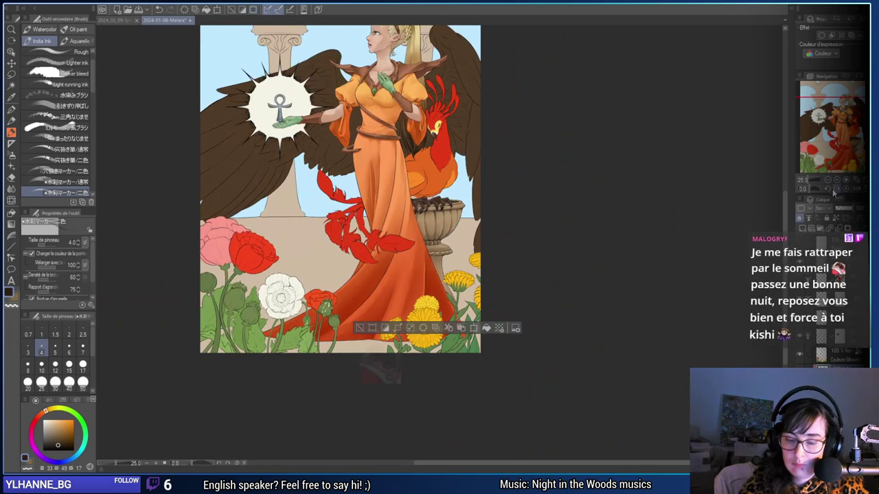
drag(661, 247, 654, 265)
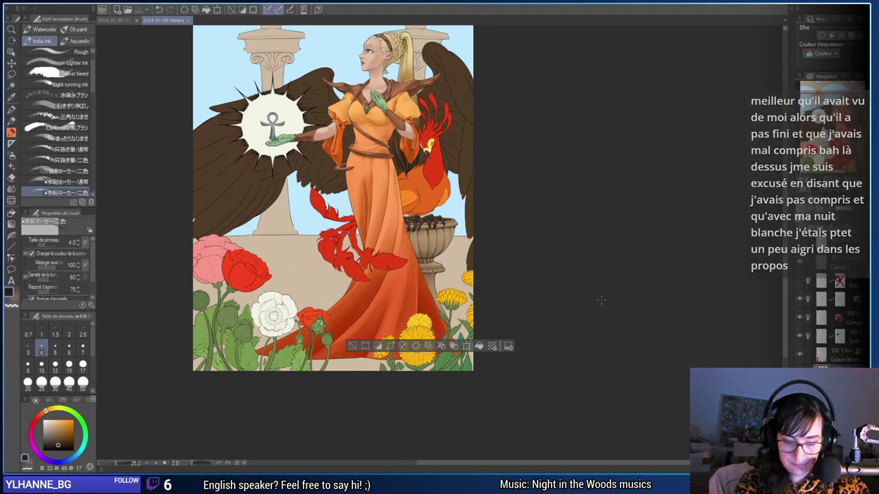
click(839, 180)
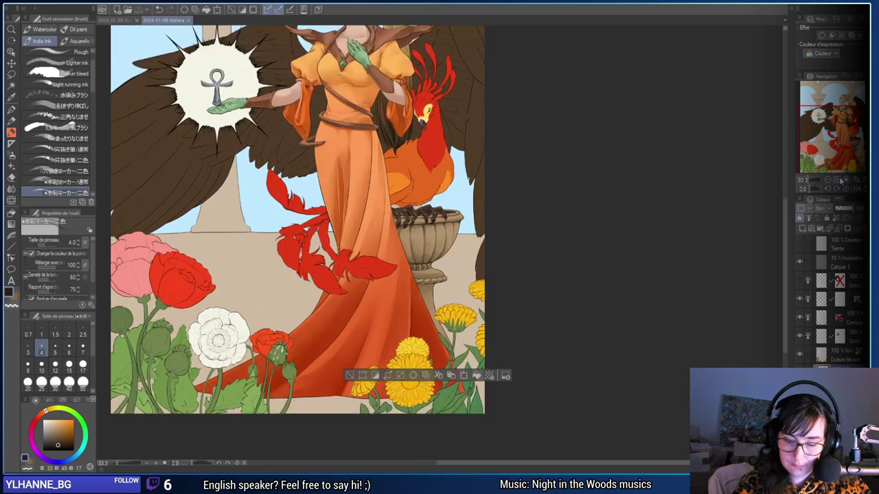
click(839, 180)
click(838, 180)
click(839, 180)
click(839, 180)
drag(612, 263, 654, 155)
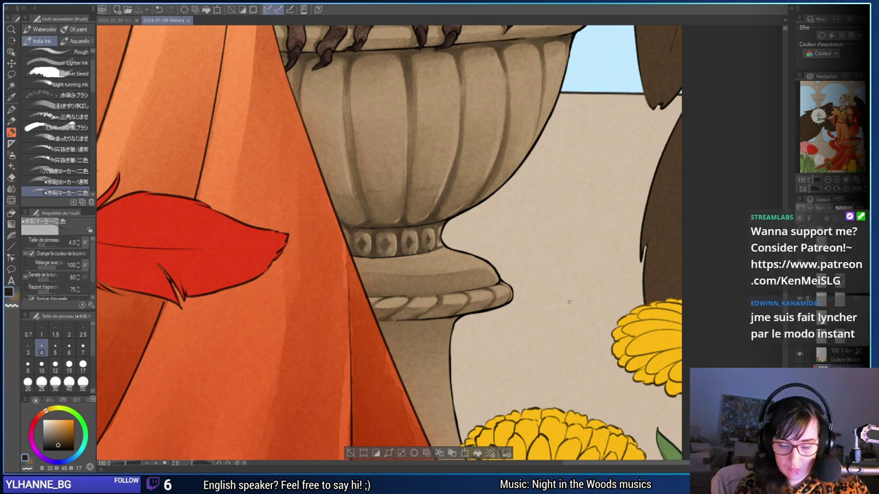
Try painting a dark curved flute line down the middle of the bell-shaped moulding below the diamond frieze at size 4.
scroll(568, 302, up, 3)
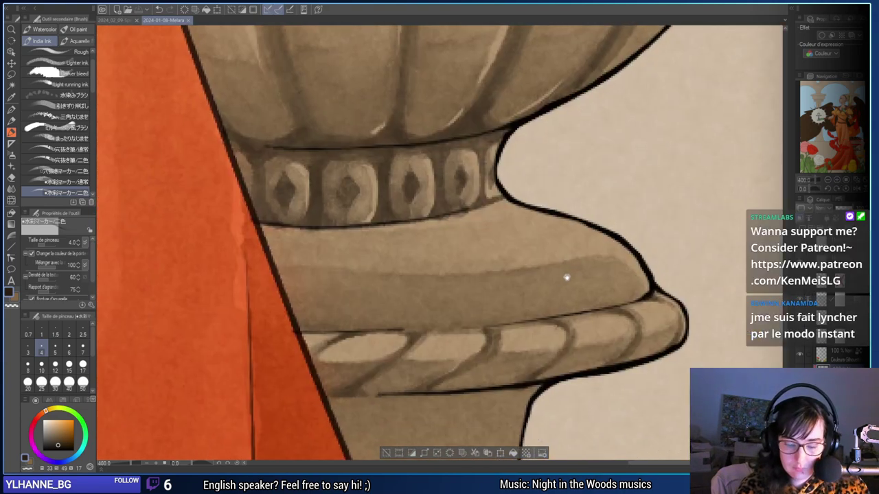
key(x)
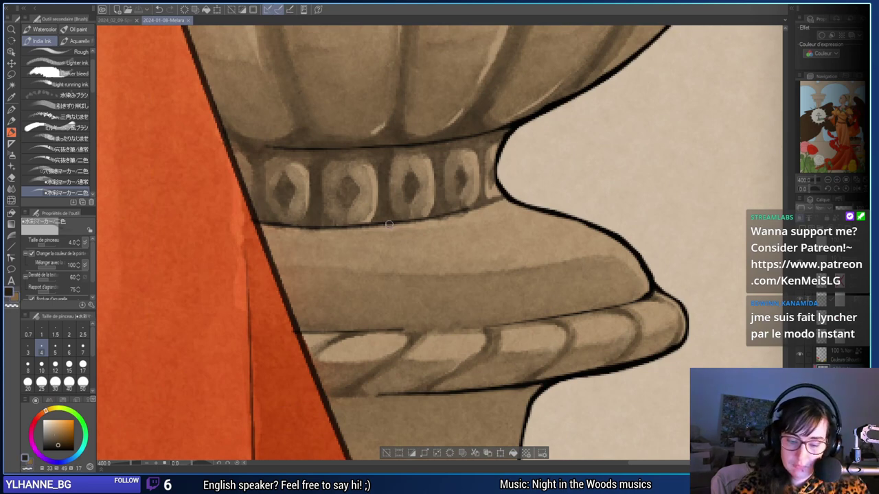
drag(389, 224, 417, 301)
key(ctrl+z)
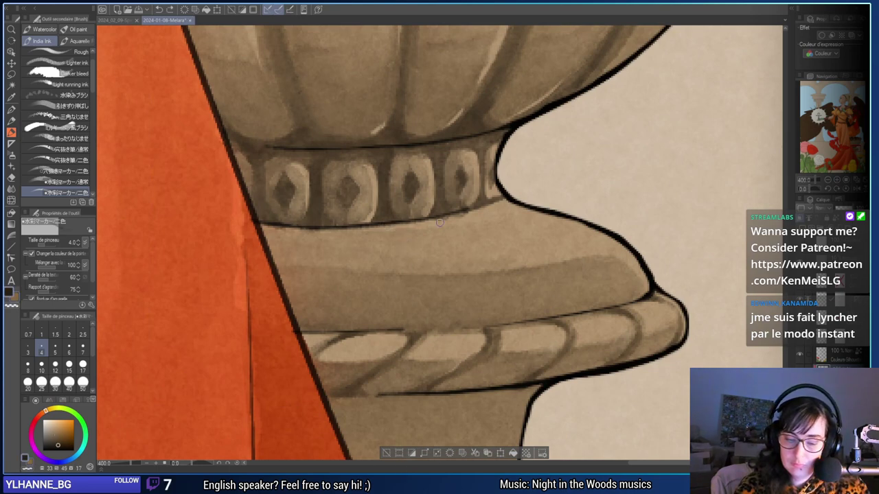
drag(435, 223, 503, 321)
key(ctrl+z)
drag(427, 221, 503, 289)
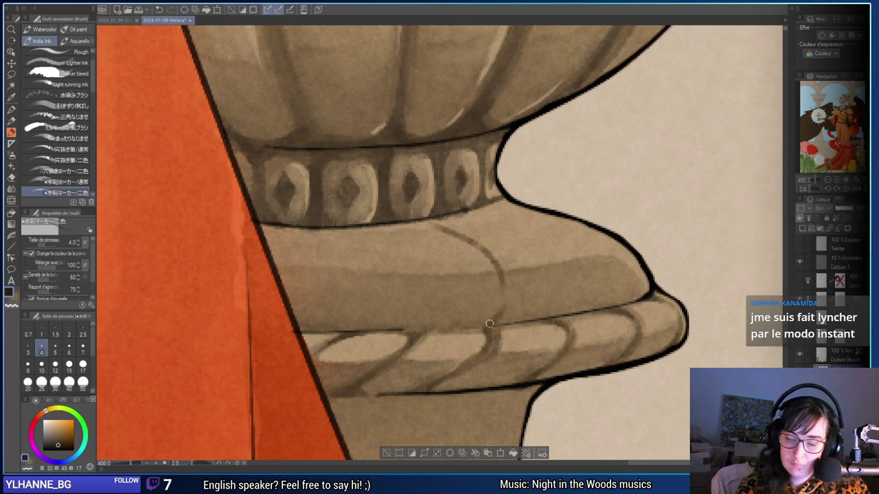
drag(490, 323, 501, 282)
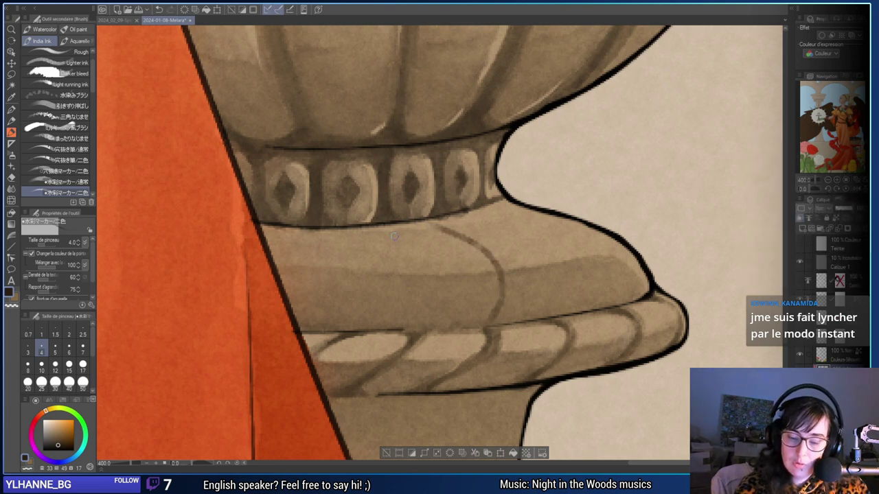
Try a second curved flute line on the bell-shaped moulding between the first one and the orange dress, redoing its strokes.
drag(377, 228, 406, 272)
key(ctrl+z)
drag(379, 229, 405, 258)
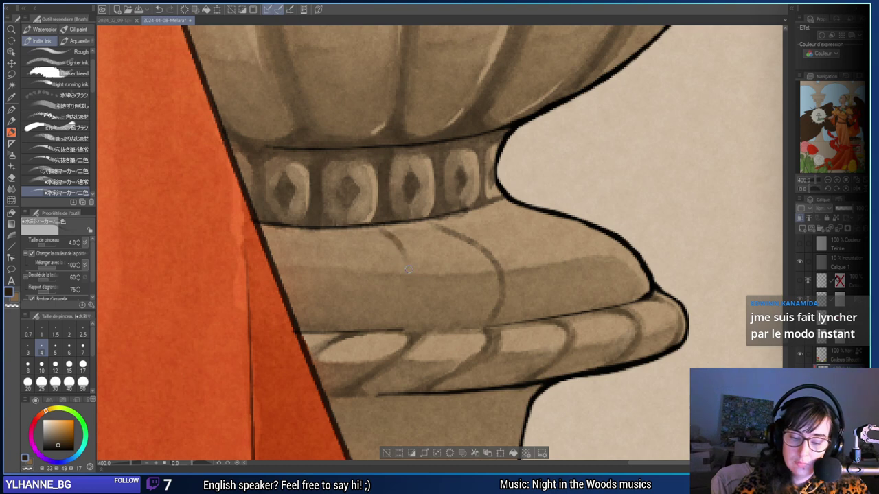
drag(408, 329, 415, 270)
key(ctrl+z)
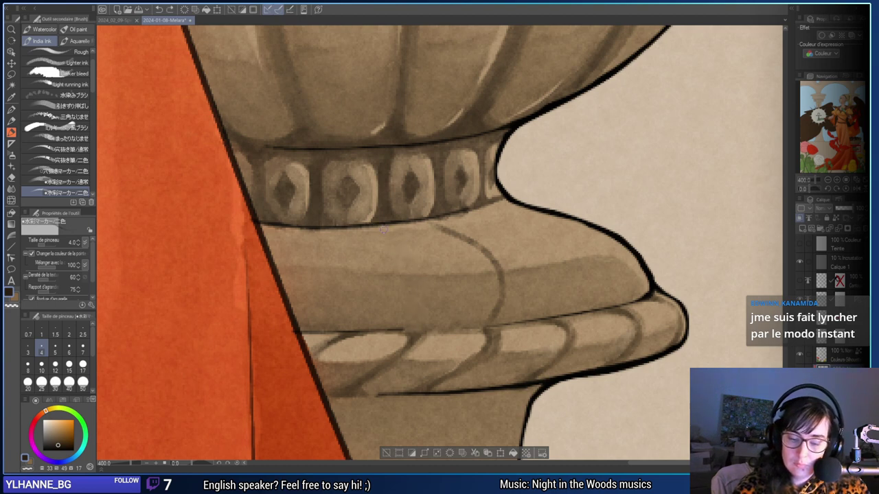
drag(382, 229, 410, 259)
key(ctrl+z)
drag(380, 229, 401, 243)
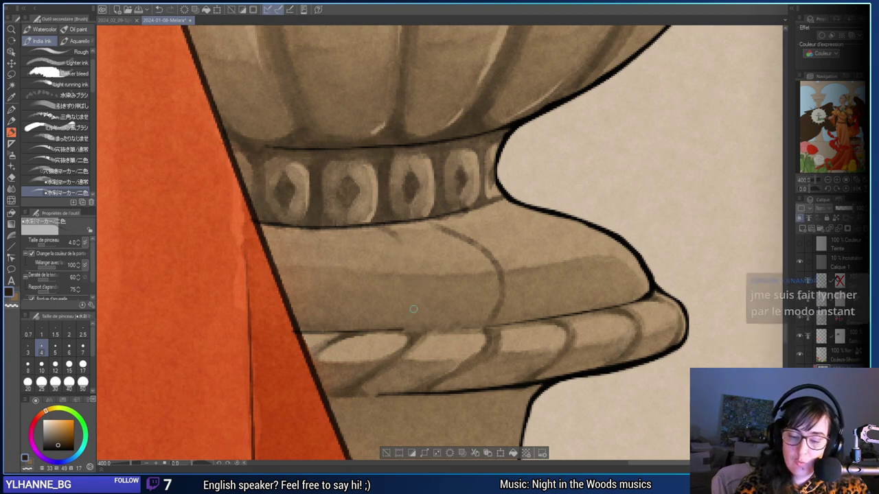
mouse_move(417, 295)
mouse_down()
mouse_move(404, 328)
mouse_move(421, 323)
mouse_move(407, 327)
mouse_move(416, 281)
mouse_up()
key(ctrl+z)
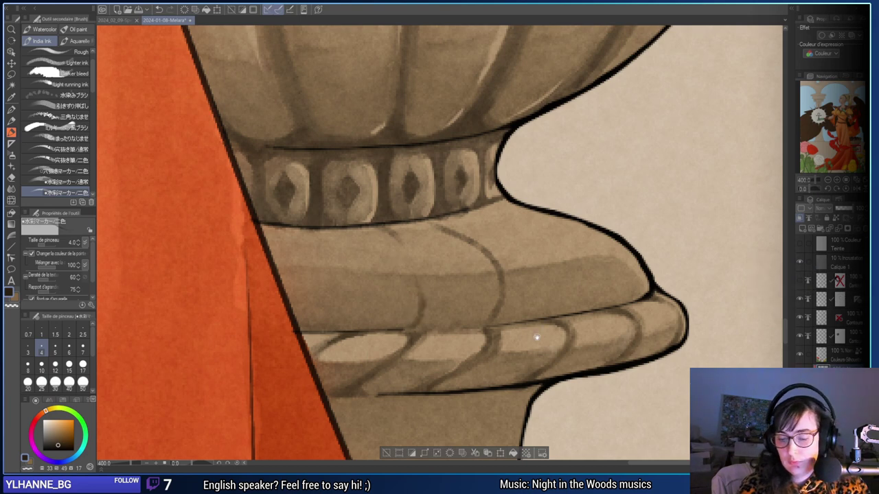
drag(537, 337, 519, 376)
drag(406, 345, 401, 308)
key(ctrl+z)
mouse_move(408, 341)
mouse_down()
mouse_move(423, 379)
mouse_move(464, 327)
mouse_up()
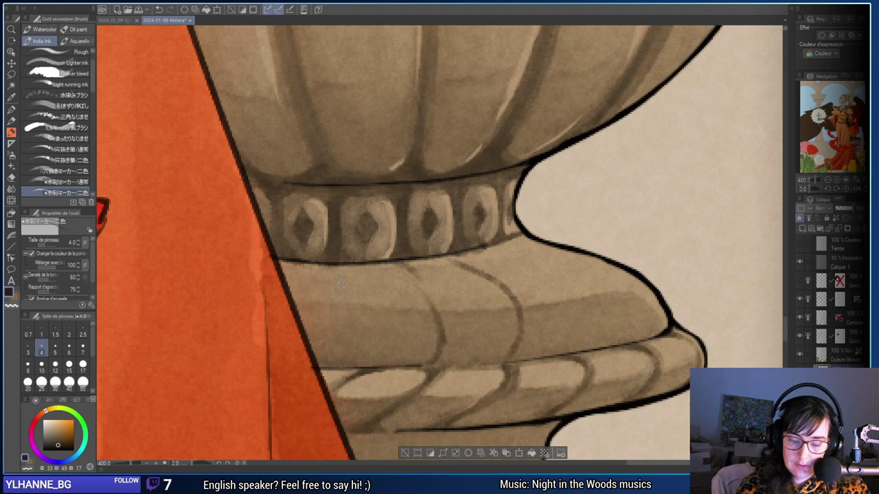
Try a third flute line on the moulding close to the orange dress and undo its last stroke.
drag(338, 286, 347, 356)
key(ctrl+z)
mouse_move(337, 309)
mouse_down()
mouse_move(376, 392)
mouse_move(335, 353)
mouse_move(346, 296)
mouse_up()
key(ctrl+z)
drag(338, 338, 342, 313)
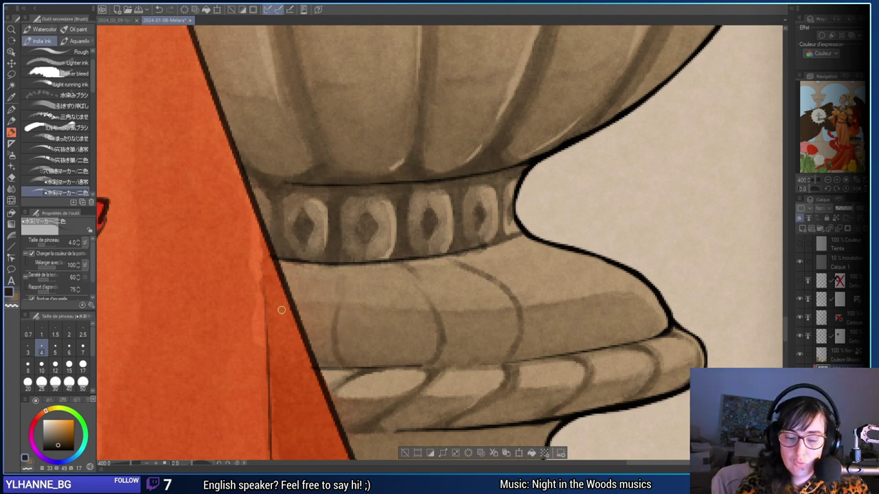
drag(345, 270, 338, 325)
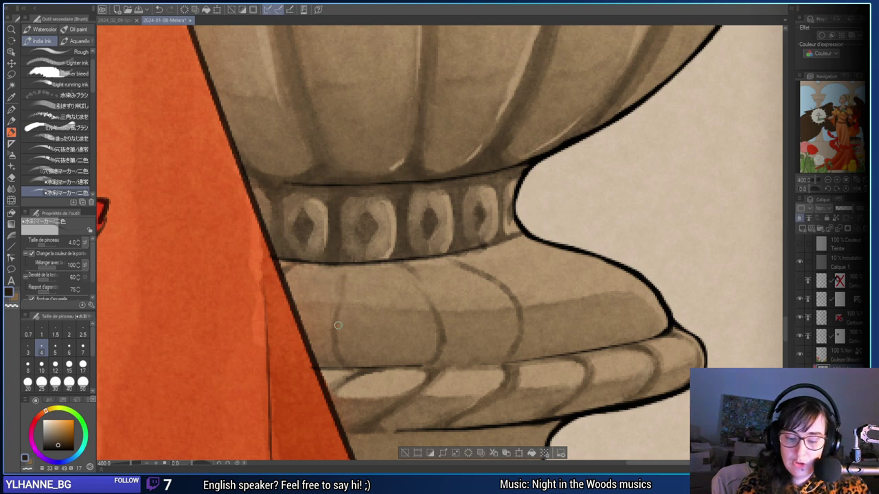
key(ctrl+z)
Try redrawing the flute line nearest the dress with a rounder lower curve and a darkened upper end.
drag(667, 330, 582, 324)
drag(407, 324, 506, 307)
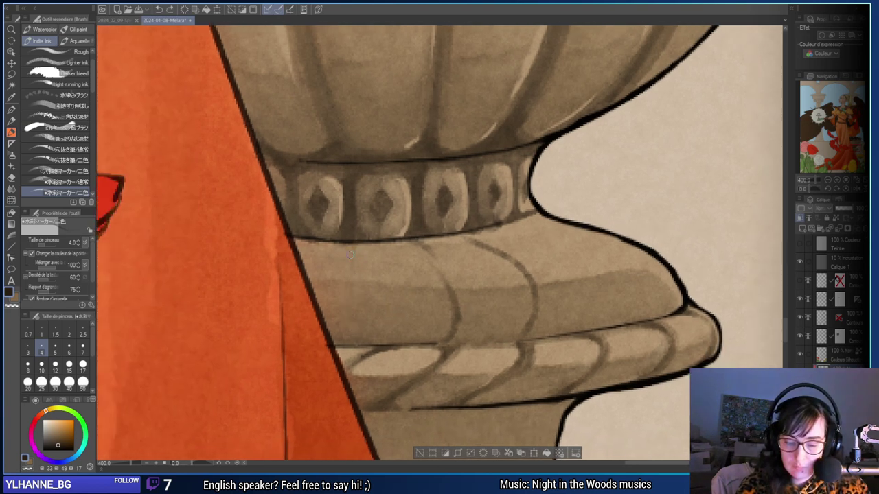
mouse_move(344, 323)
mouse_down()
mouse_move(359, 343)
mouse_move(350, 271)
mouse_up()
drag(439, 344, 456, 311)
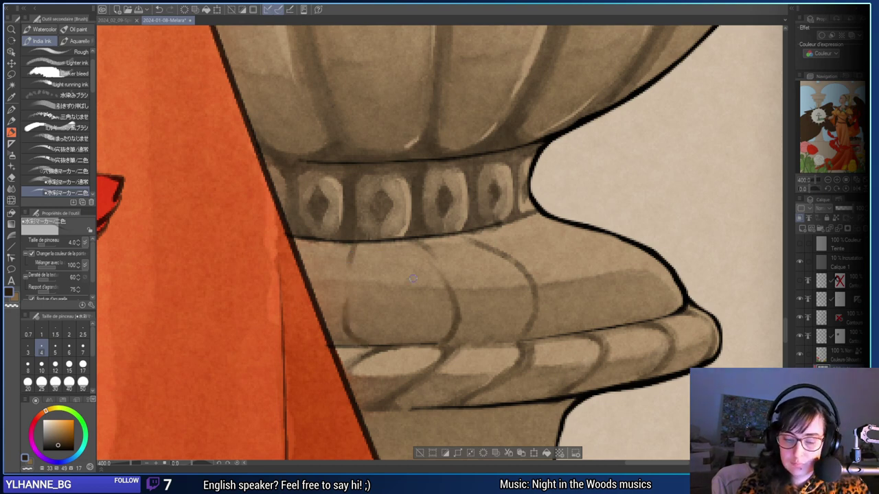
drag(347, 304, 360, 338)
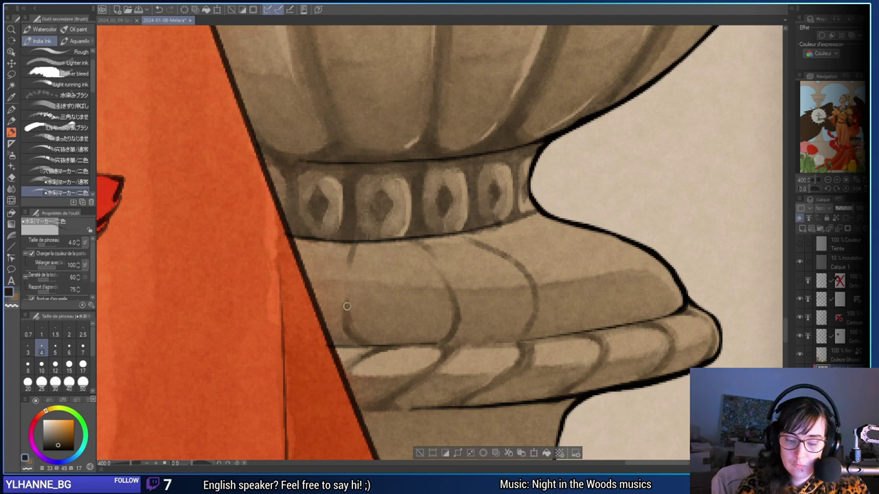
drag(347, 307, 371, 343)
drag(346, 303, 349, 287)
mouse_move(295, 241)
mouse_down()
mouse_move(326, 240)
mouse_move(350, 258)
mouse_up()
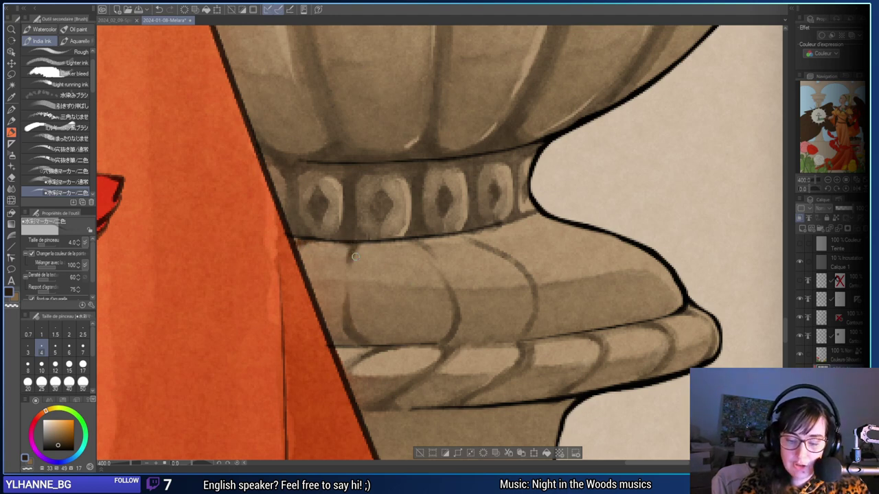
Try adding two more curved flute lines near the moulding's outer contour, reworking the one closest to the edge.
drag(471, 318, 411, 333)
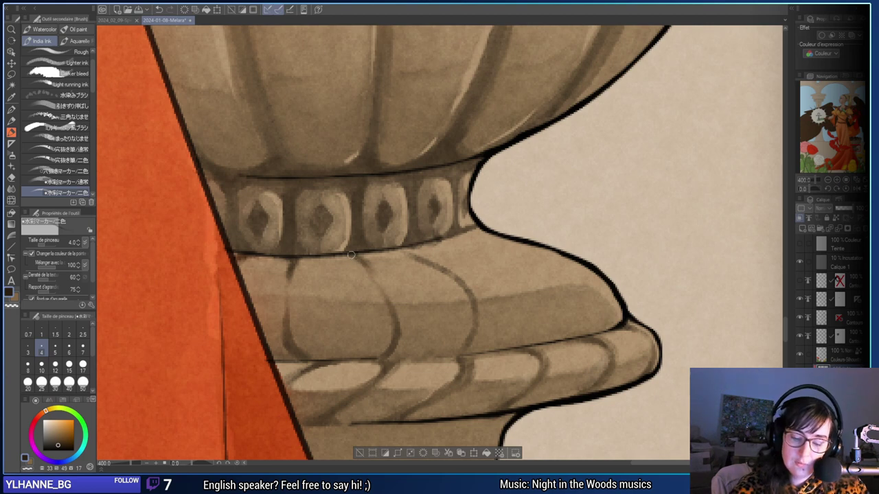
key(ctrl+z)
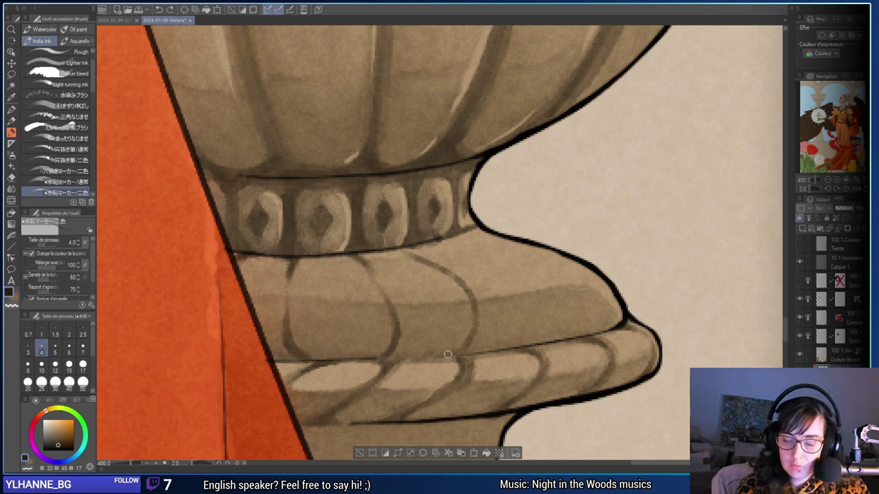
drag(538, 275, 489, 280)
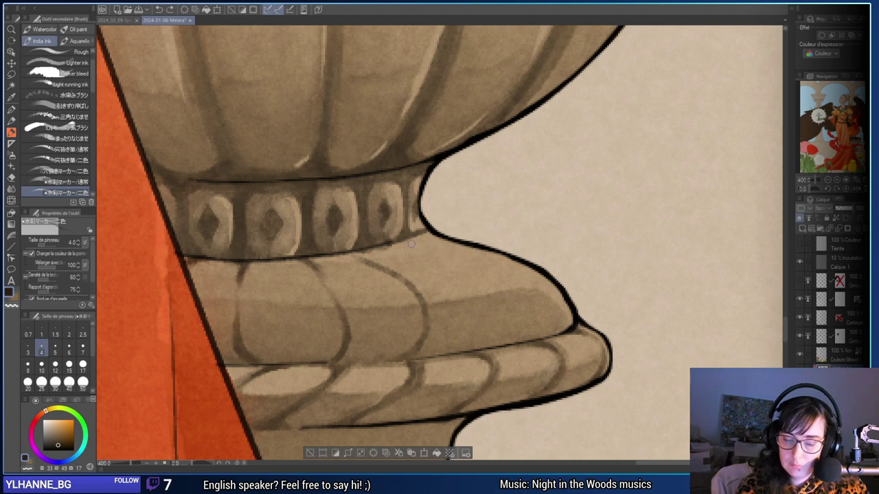
drag(400, 240, 449, 255)
mouse_move(500, 287)
mouse_down()
mouse_move(501, 352)
mouse_move(486, 347)
mouse_move(512, 319)
mouse_move(496, 338)
mouse_move(549, 340)
mouse_move(552, 316)
mouse_up()
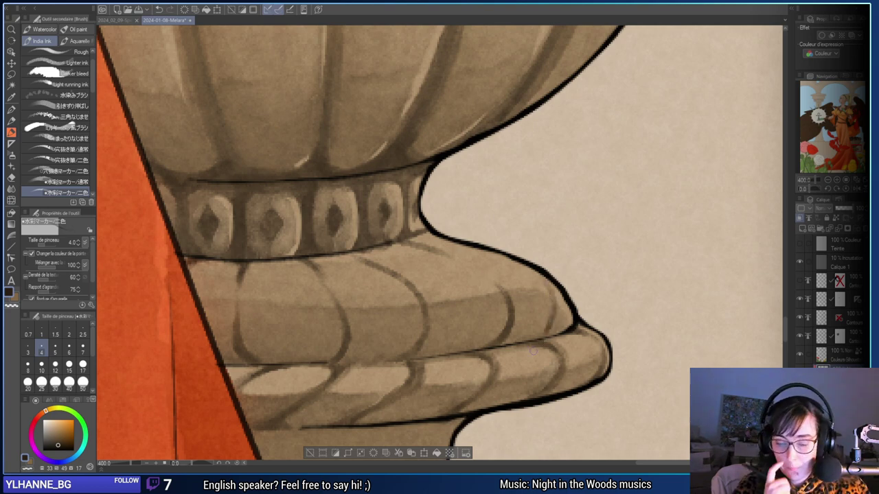
key(ctrl+z)
mouse_move(548, 322)
mouse_down()
mouse_move(555, 295)
mouse_move(548, 284)
mouse_up()
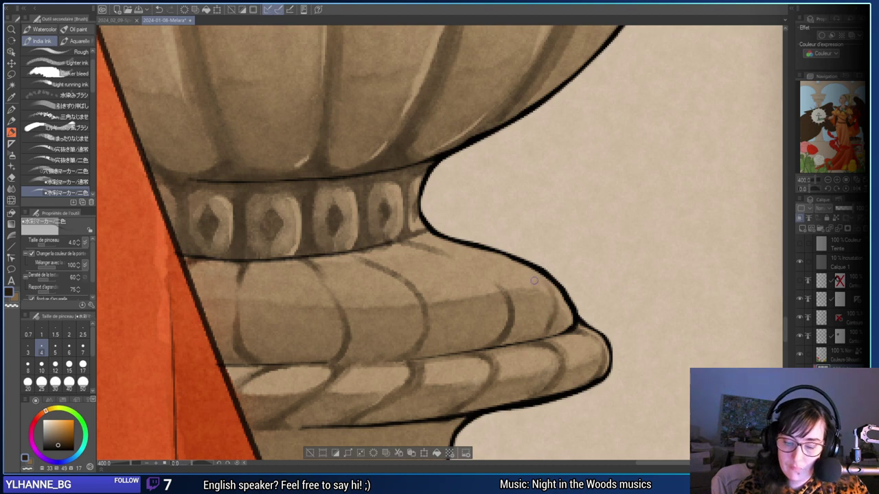
drag(549, 324, 553, 287)
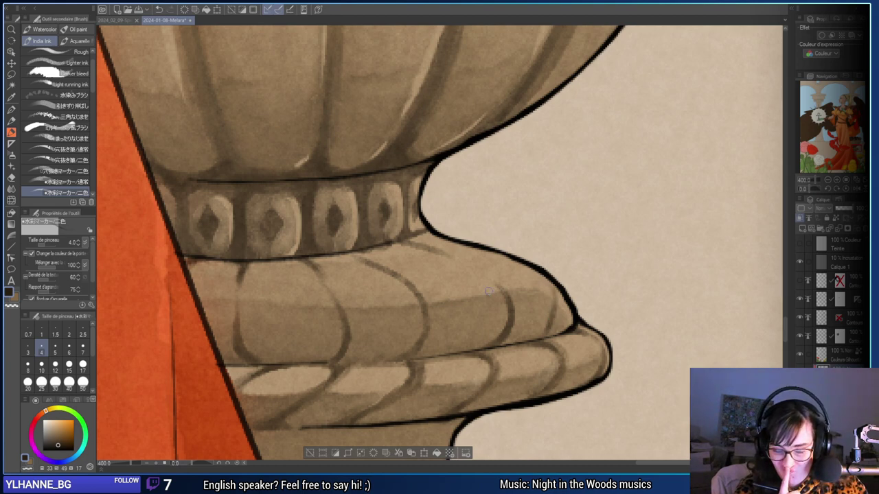
Examine how the fluted bell-shaped moulding reads against the whole basin and the surrounding illustration.
drag(428, 385, 473, 366)
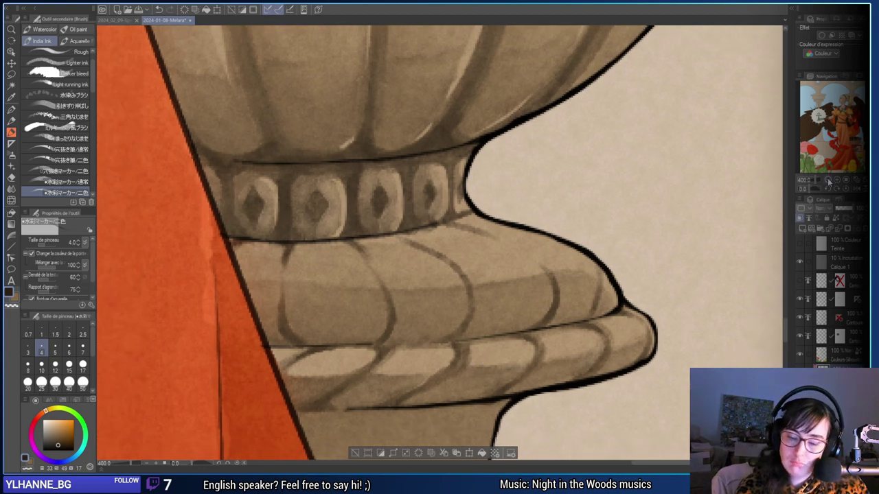
click(828, 181)
click(828, 181)
click(828, 181)
click(828, 181)
click(828, 180)
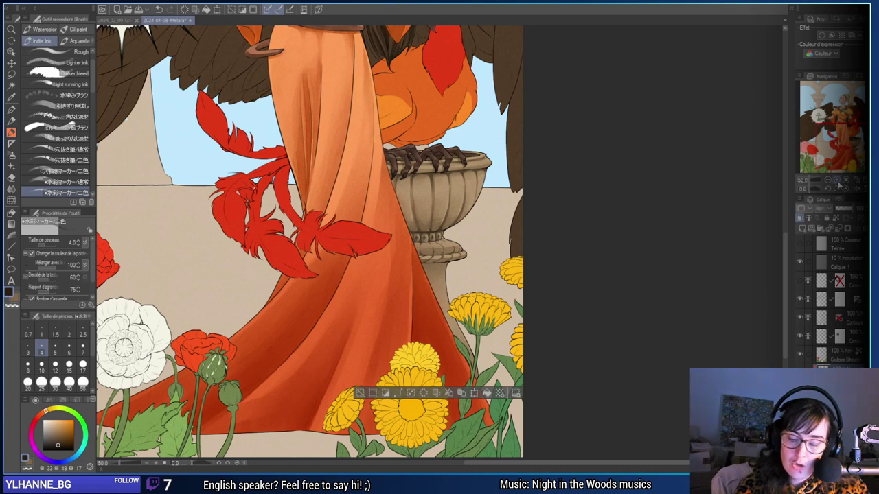
click(838, 182)
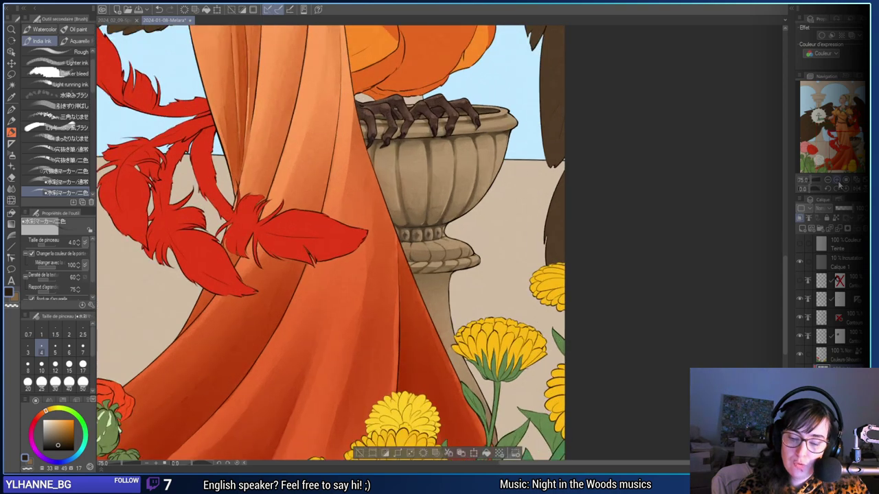
click(838, 182)
click(838, 182)
click(838, 182)
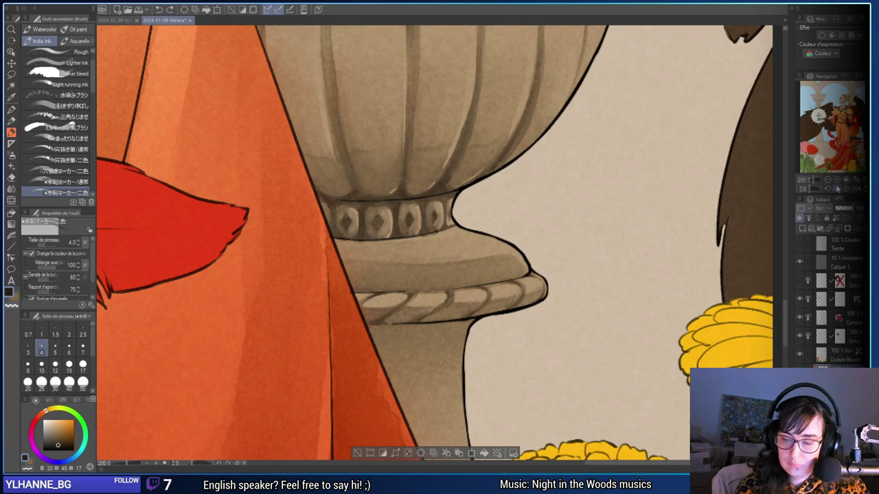
Outline a row of six small round beads in dark brown along the lower edge of the bell-shaped moulding at size 4.
double_click(837, 180)
drag(526, 348, 535, 294)
click(828, 180)
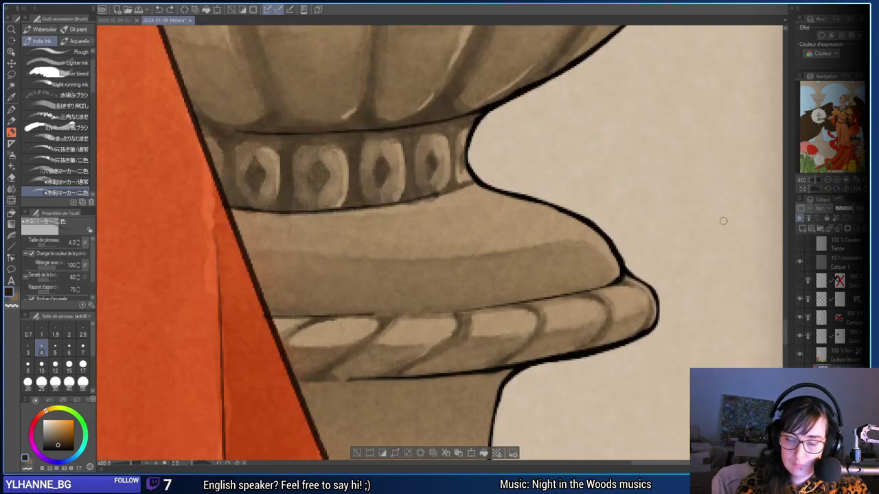
drag(449, 353, 460, 363)
mouse_move(460, 318)
mouse_down()
mouse_move(438, 301)
mouse_move(441, 318)
mouse_move(426, 320)
mouse_move(431, 300)
mouse_move(417, 297)
mouse_move(409, 305)
mouse_move(415, 327)
mouse_move(389, 296)
mouse_move(372, 301)
mouse_move(388, 320)
mouse_move(383, 299)
mouse_move(375, 319)
mouse_move(380, 303)
mouse_move(390, 325)
mouse_move(390, 297)
mouse_move(384, 319)
mouse_move(386, 310)
mouse_move(439, 302)
mouse_move(417, 300)
mouse_move(435, 318)
mouse_up()
mouse_move(372, 307)
mouse_down()
mouse_move(340, 314)
mouse_move(369, 317)
mouse_move(343, 307)
mouse_move(372, 318)
mouse_move(322, 294)
mouse_move(322, 319)
mouse_move(333, 306)
mouse_move(307, 323)
mouse_move(322, 293)
mouse_move(333, 313)
mouse_move(305, 323)
mouse_move(329, 302)
mouse_move(324, 334)
mouse_move(299, 285)
mouse_move(298, 314)
mouse_move(272, 303)
mouse_move(297, 315)
mouse_move(267, 324)
mouse_move(296, 315)
mouse_move(267, 307)
mouse_up()
key(ctrl+z)
key(ctrl+z)
key(ctrl+z)
key(ctrl+z)
key(ctrl+z)
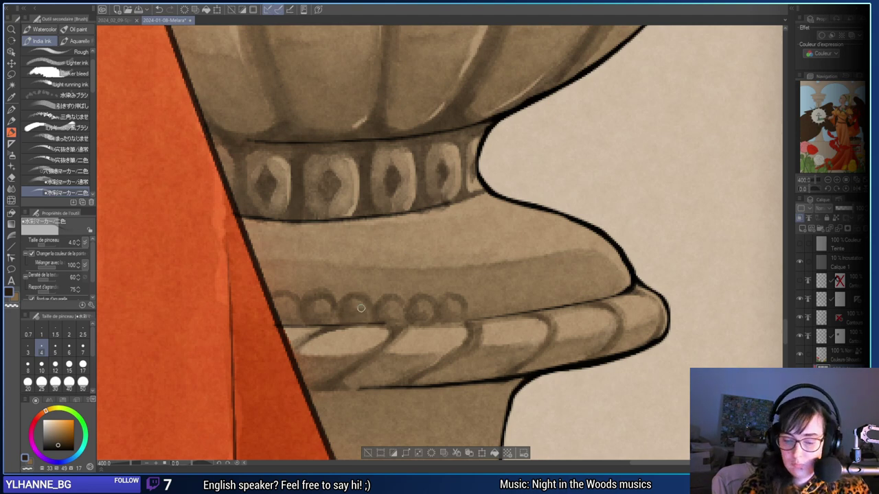
Add bright highlights inside the beads along the moulding with the Hard eraser at size 15.
key(c)
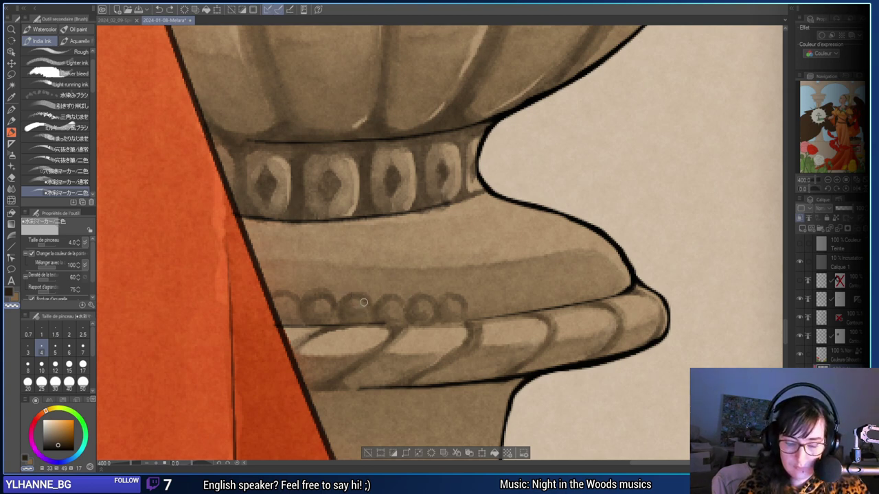
key(e)
drag(362, 310, 321, 309)
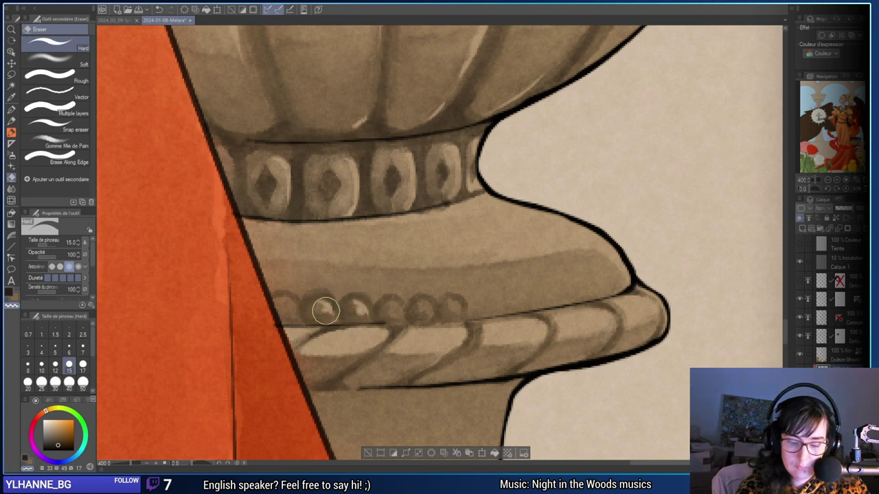
mouse_move(399, 312)
mouse_down()
mouse_move(443, 311)
mouse_move(422, 309)
mouse_move(427, 302)
mouse_move(454, 308)
mouse_up()
key(b)
drag(526, 294, 576, 294)
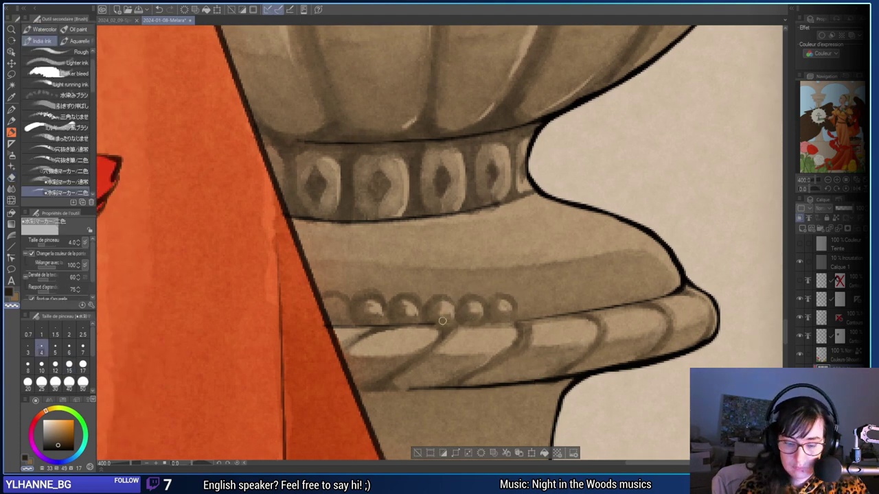
Highlight the bead nearest the dress with the Hard eraser at size 15, and refine the dark shading between the beads at size 5.
key(e)
drag(331, 307, 337, 306)
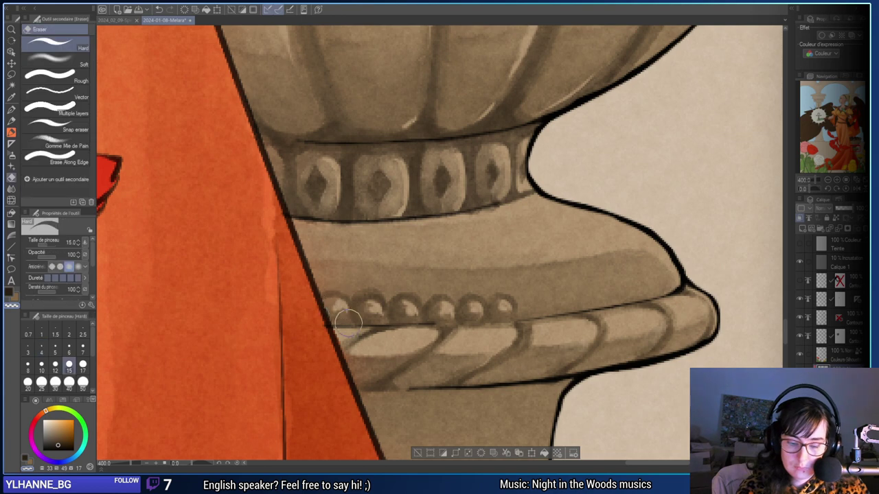
key(b)
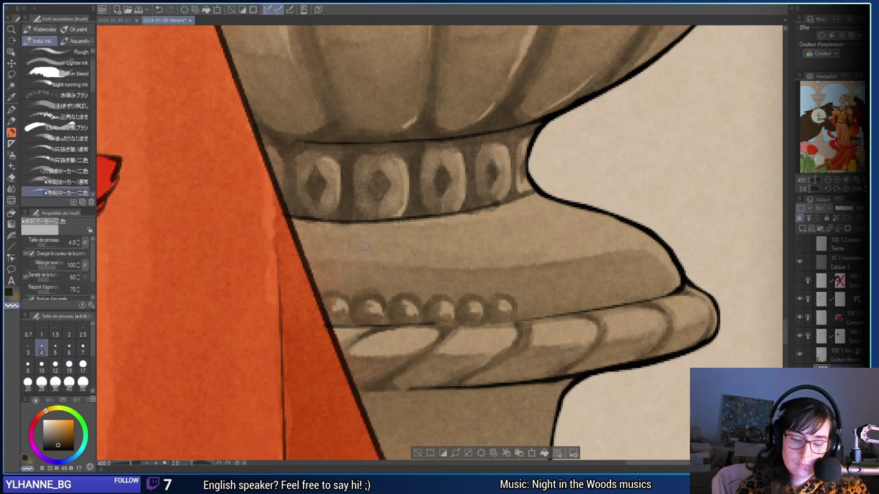
click(55, 364)
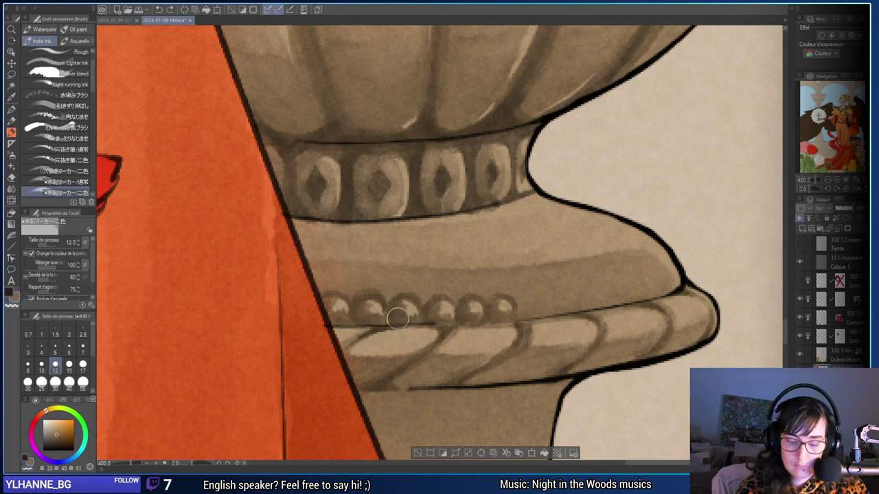
click(68, 353)
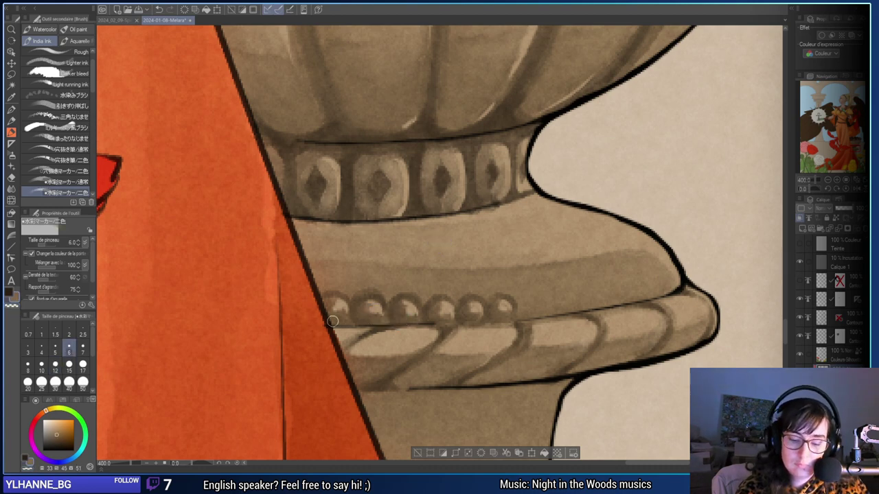
drag(356, 254, 319, 249)
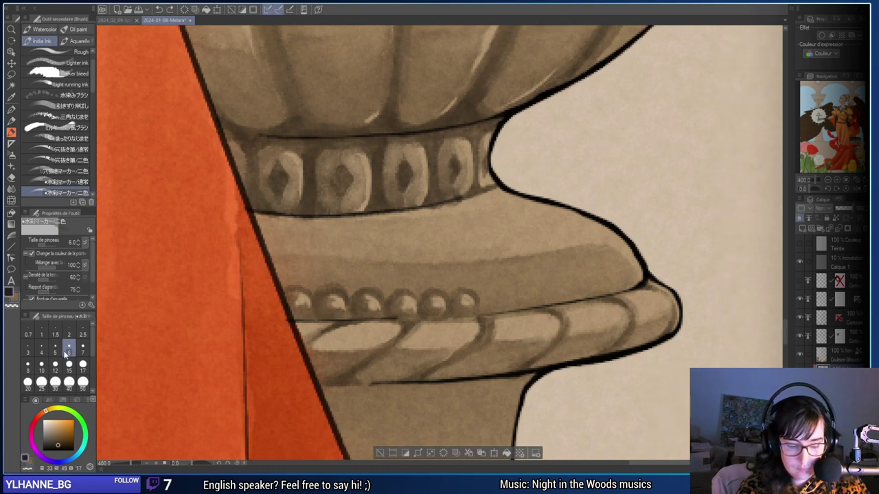
click(55, 352)
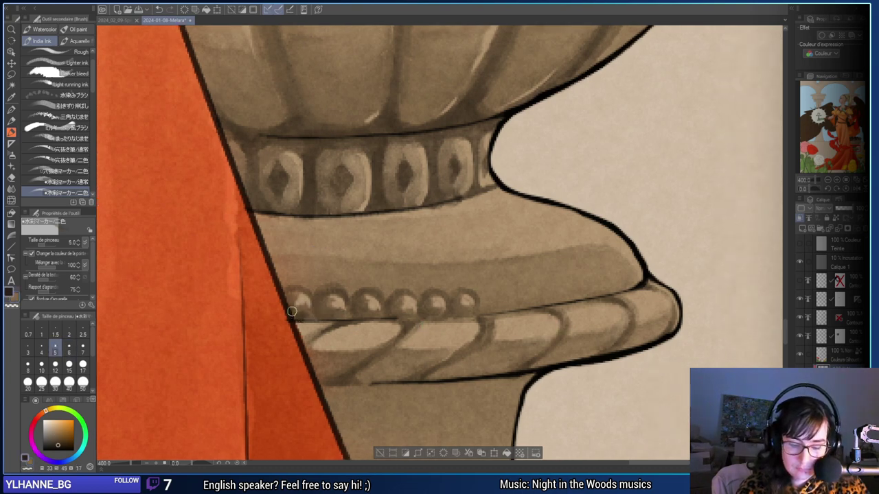
scroll(377, 327, right, 3)
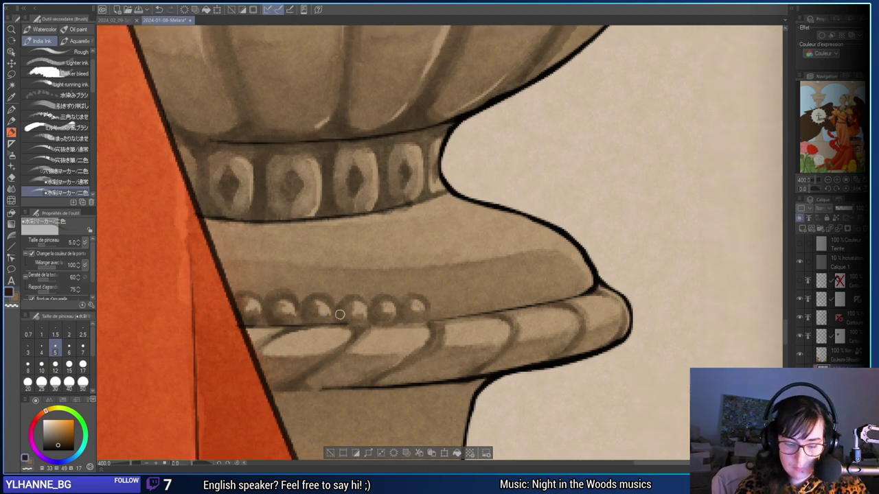
Continue the bead row with thin round outlines at size 2, getting smaller until they reach the moulding's outer contour.
click(69, 334)
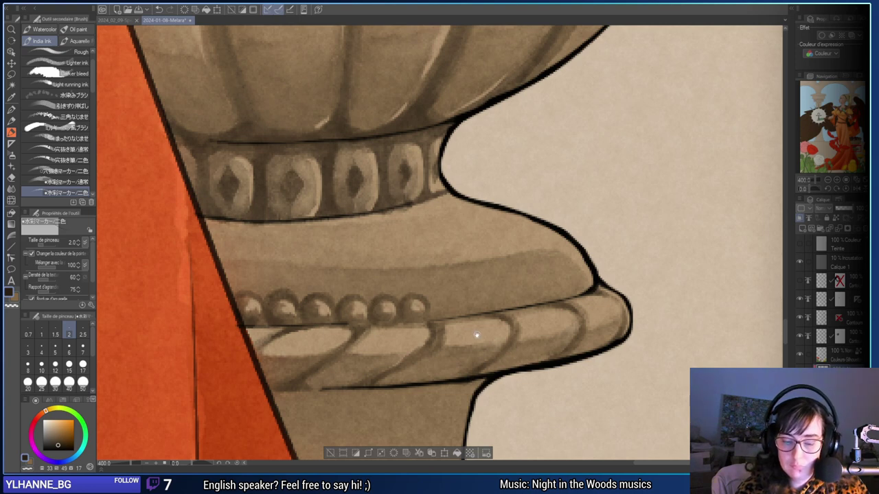
mouse_move(476, 335)
mouse_down()
mouse_move(407, 369)
mouse_move(414, 341)
mouse_up()
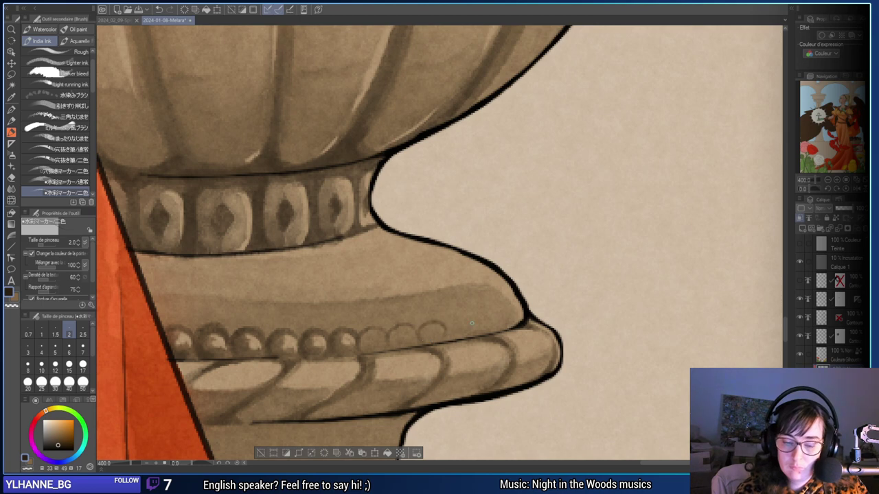
key(ctrl+z)
mouse_move(447, 326)
mouse_down()
mouse_move(469, 334)
mouse_move(478, 315)
mouse_up()
key(ctrl+z)
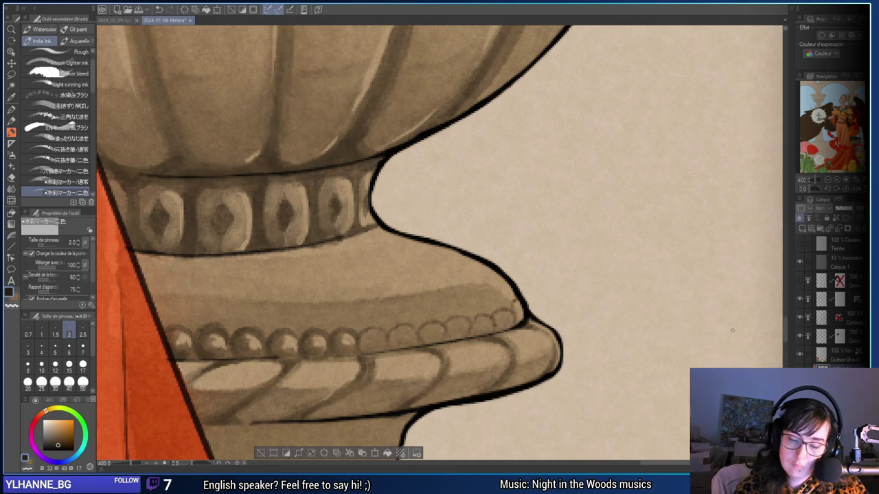
On the contour line layer, erase the black outline crossing the outermost bead with the Hard eraser at size 15.
click(799, 317)
click(799, 317)
click(799, 317)
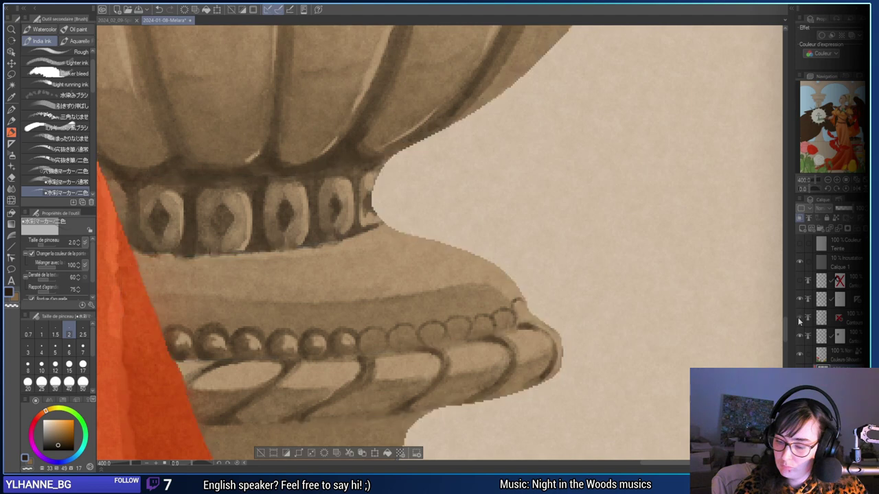
click(799, 318)
click(844, 318)
key(e)
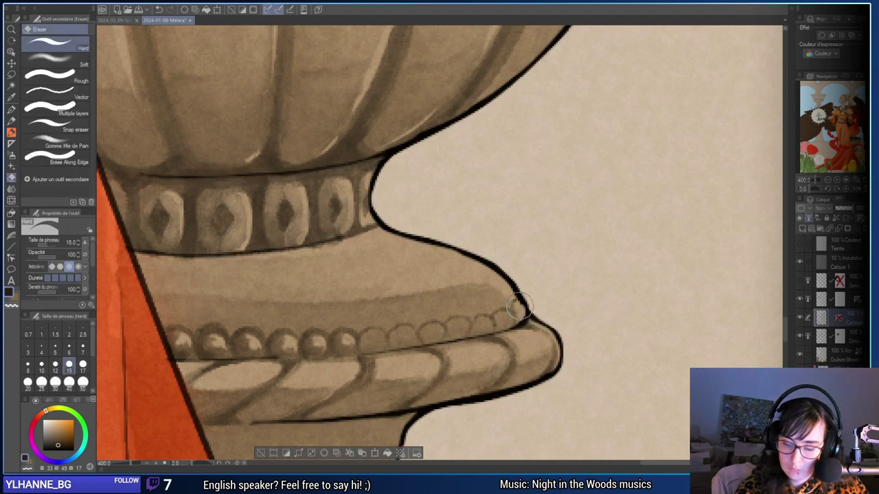
drag(525, 311, 523, 302)
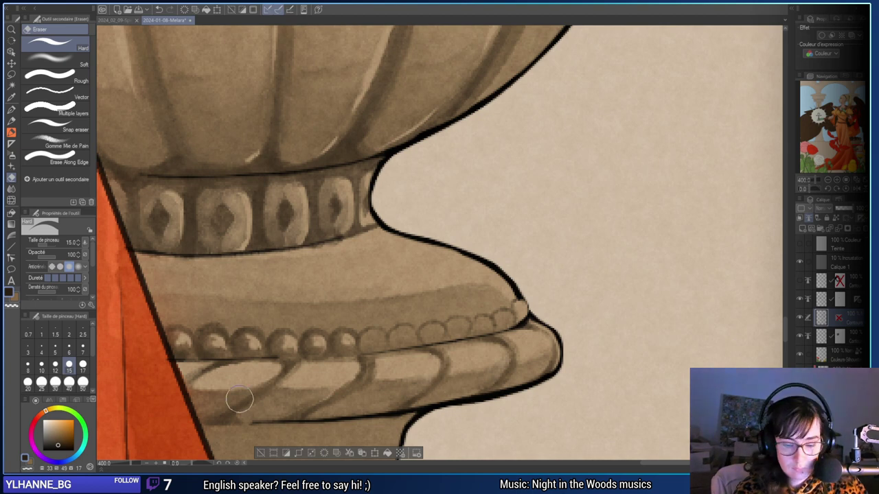
Redraw the contour in near-black around the outermost bead with the きなこえんぴつ pencil at size 3, without an active selection.
key(p)
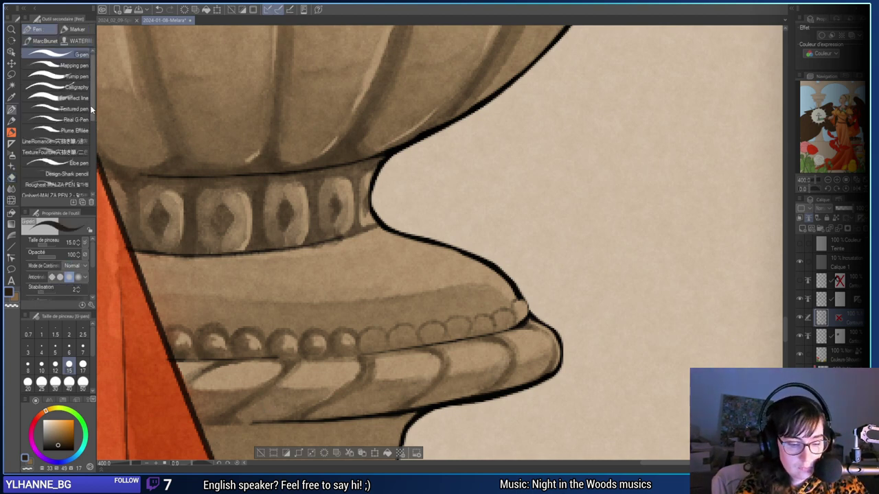
scroll(92, 118, down, 2)
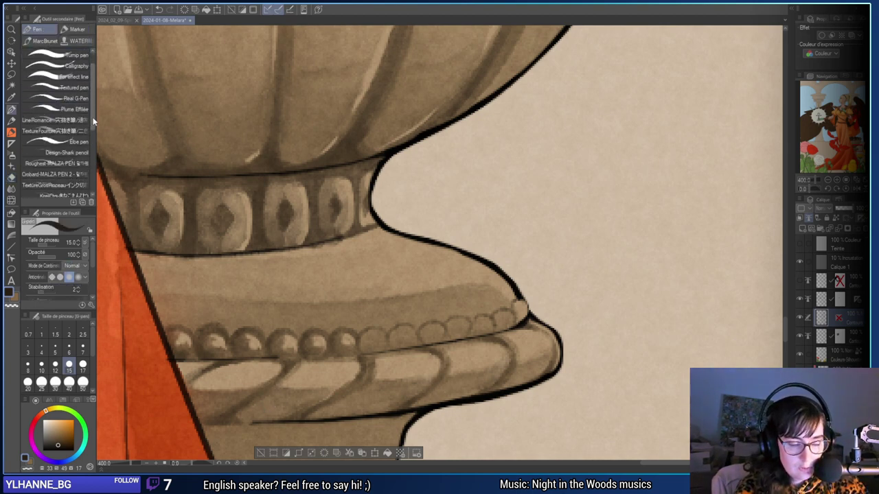
scroll(92, 122, down, 2)
click(82, 174)
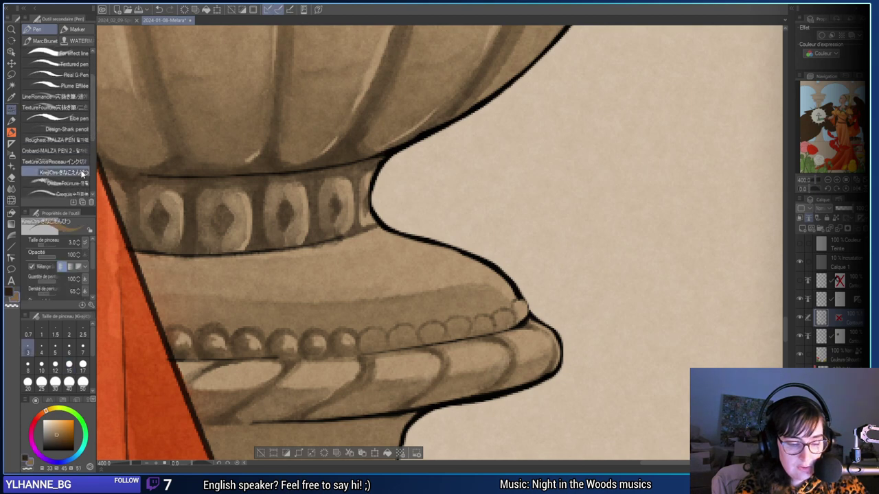
drag(69, 433, 43, 451)
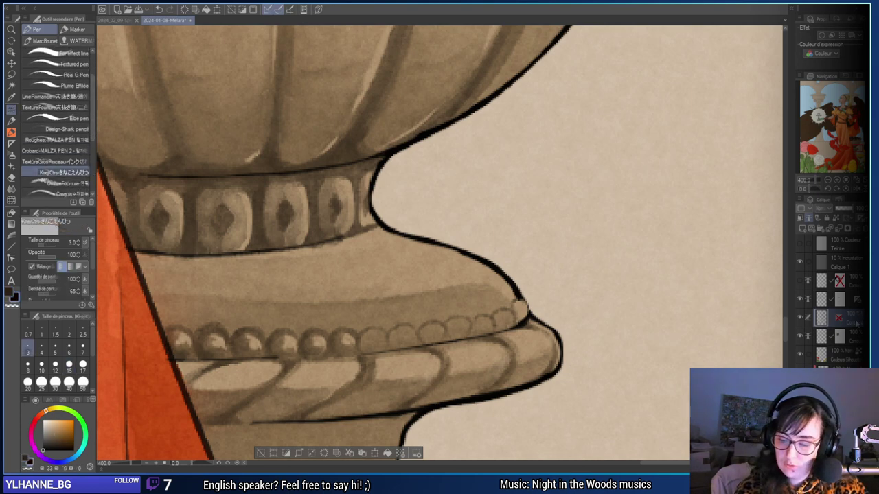
key(ctrl+d)
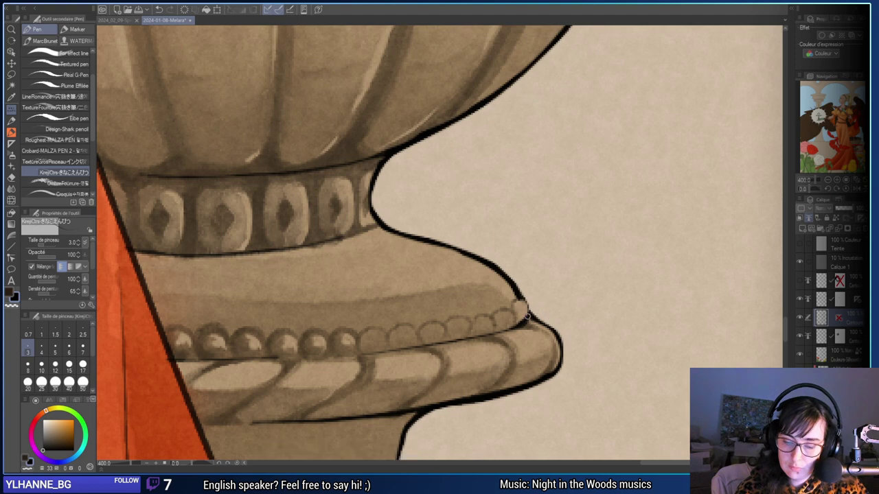
drag(523, 300, 529, 317)
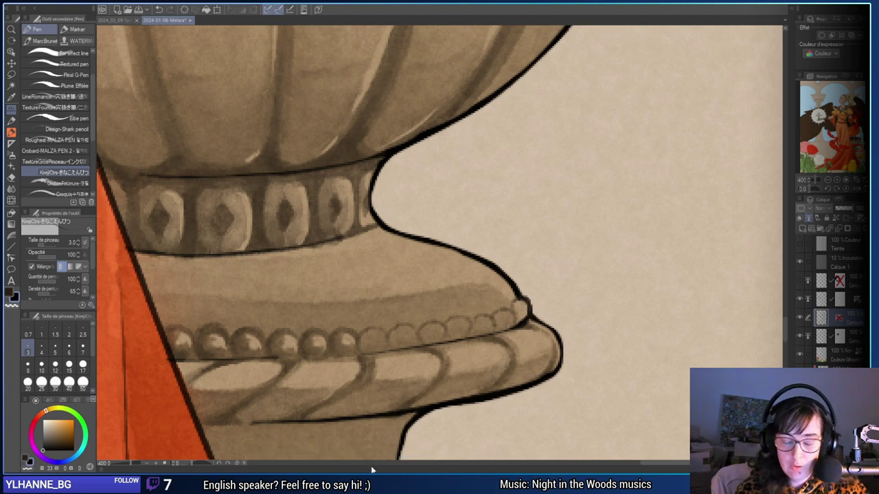
Restore the basin selection on its shading layer and deepen the brown shadows around the beads with the India ink marker at size 6.
click(848, 373)
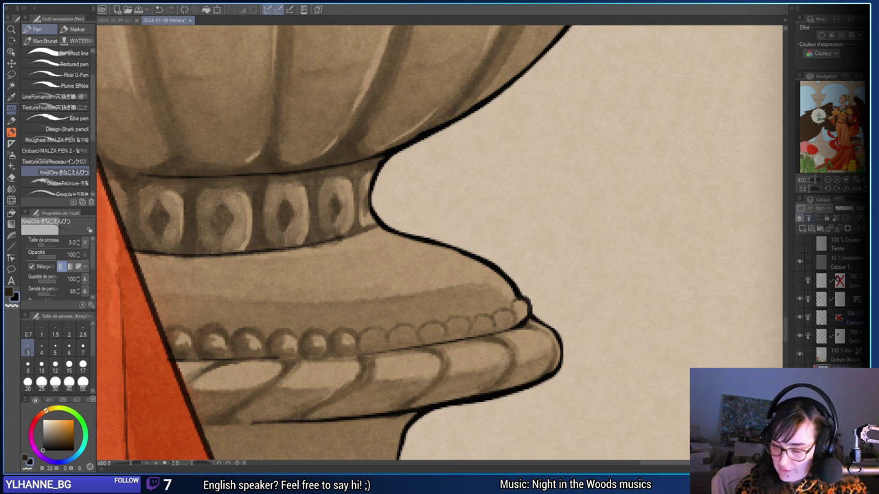
key(ctrl+shift+d)
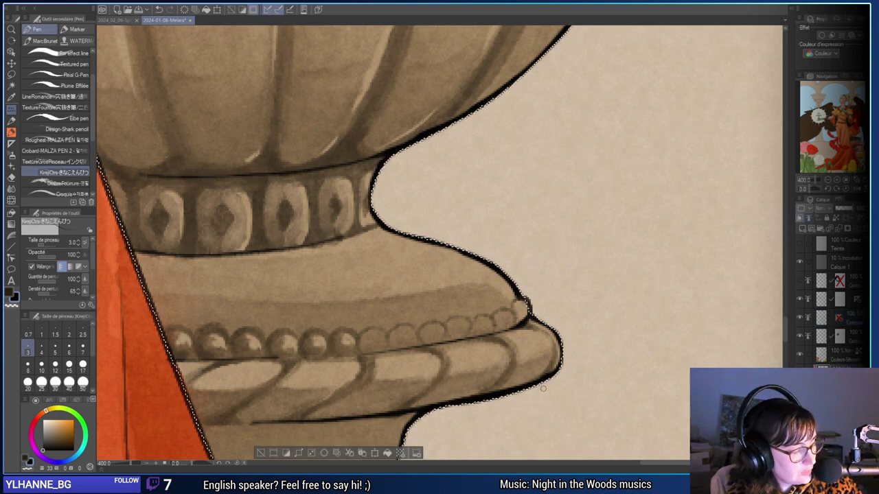
key(b)
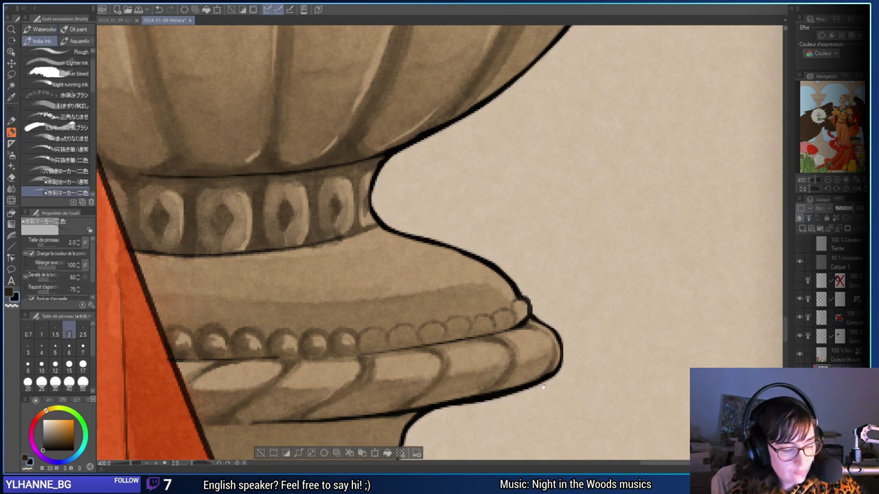
key(x)
mouse_move(474, 358)
mouse_down()
mouse_move(553, 343)
mouse_move(537, 343)
mouse_up()
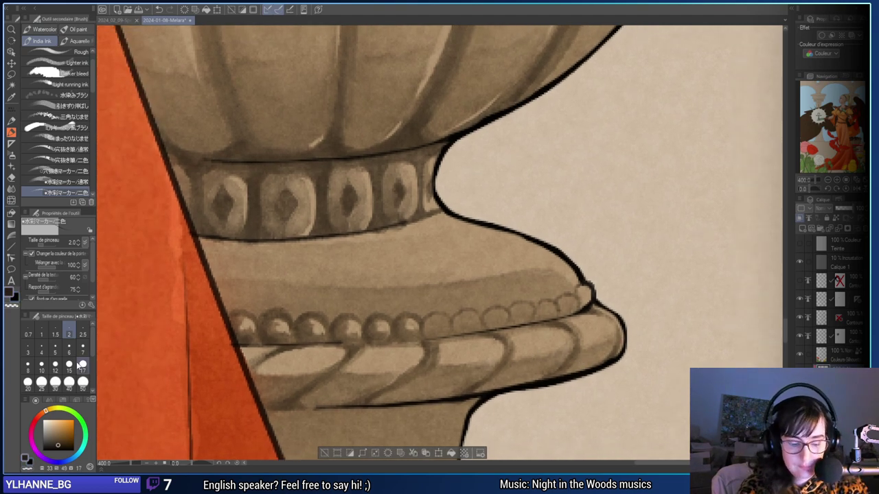
click(69, 350)
drag(493, 360, 466, 361)
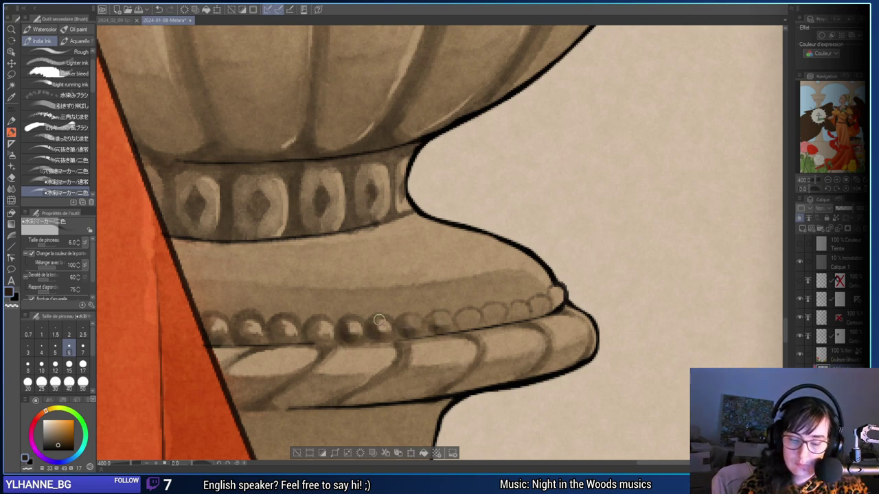
drag(275, 334, 283, 334)
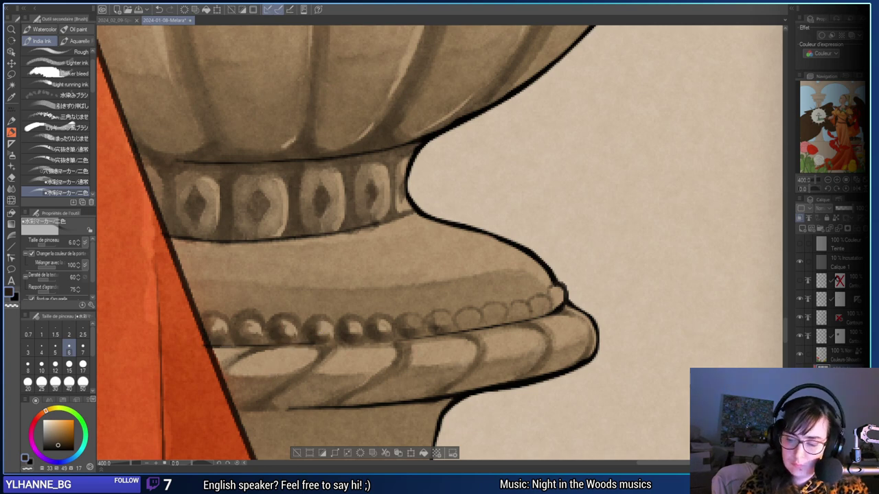
click(800, 372)
click(800, 373)
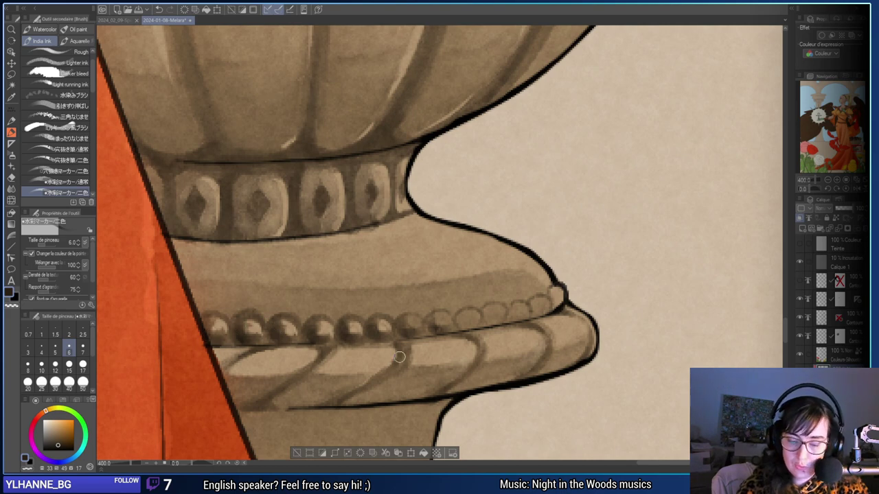
Shade the remaining outlined beads toward the outer contour at size 6 and lift their highlights with the Hard eraser.
mouse_move(463, 321)
mouse_down()
mouse_move(531, 298)
mouse_move(486, 315)
mouse_move(522, 320)
mouse_move(510, 314)
mouse_move(525, 312)
mouse_move(510, 310)
mouse_move(542, 312)
mouse_move(568, 296)
mouse_up()
key(ctrl+z)
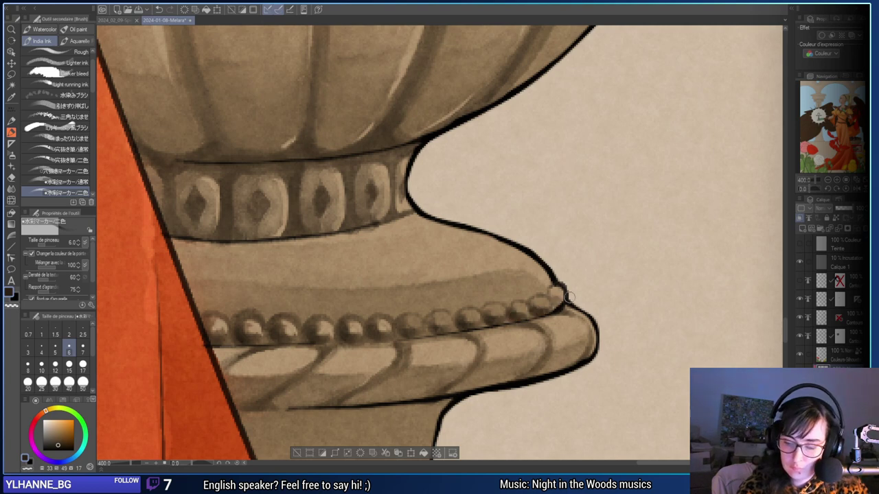
key(e)
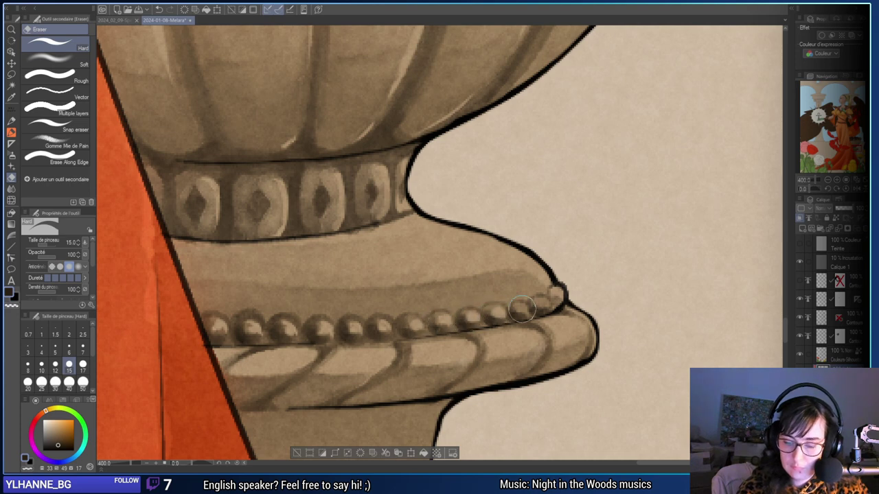
key(b)
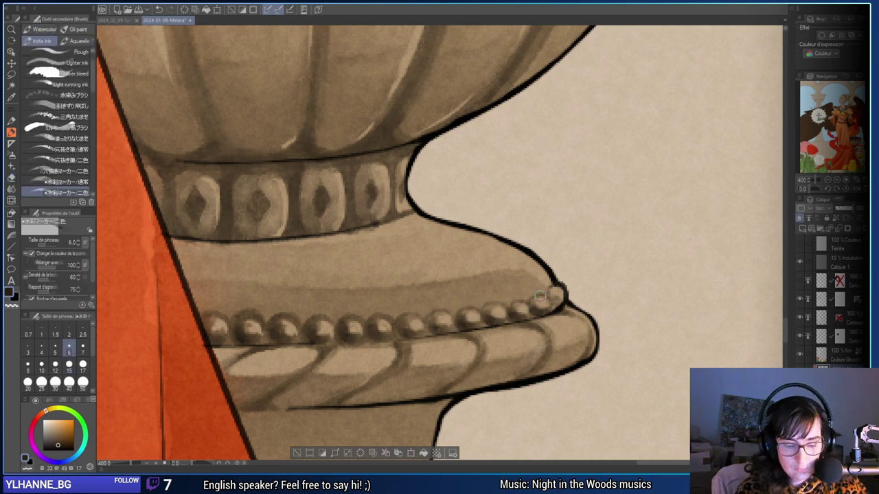
drag(535, 307, 554, 306)
key(ctrl+z)
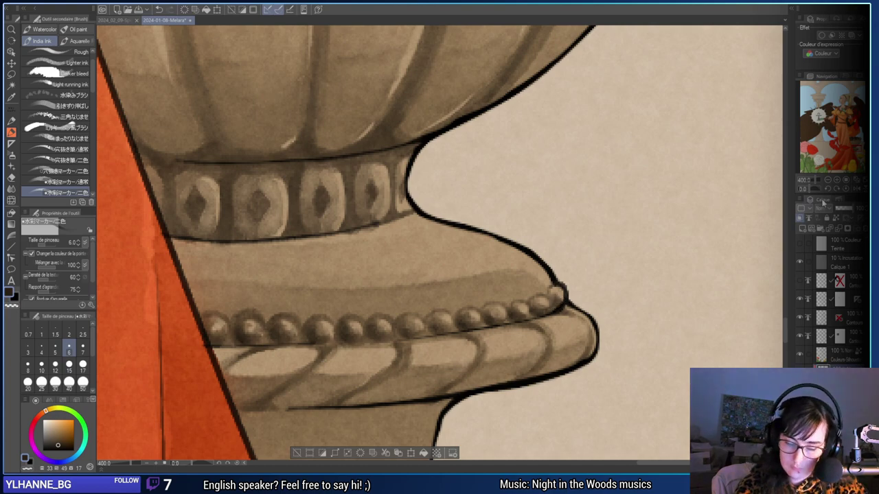
Choose the TextureFourrure pen at size 15 and sample the brown of the shaded band above the basin's bead row.
drag(833, 181, 827, 181)
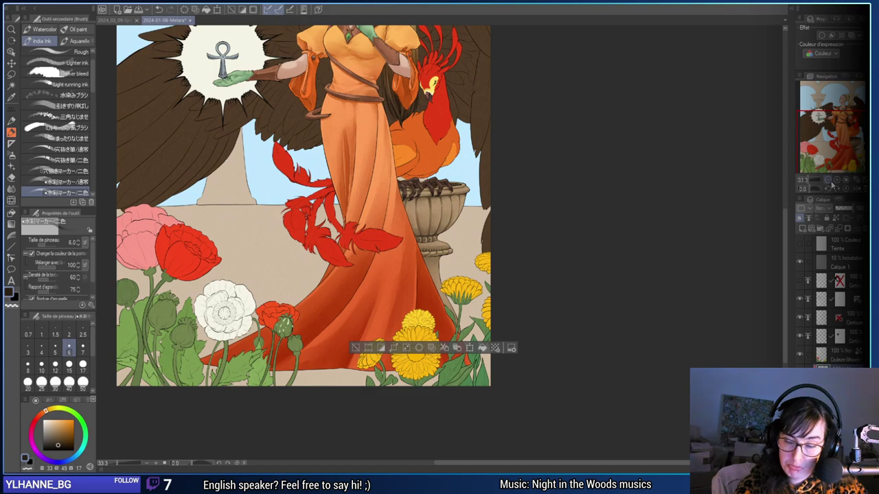
click(837, 180)
click(836, 181)
click(836, 180)
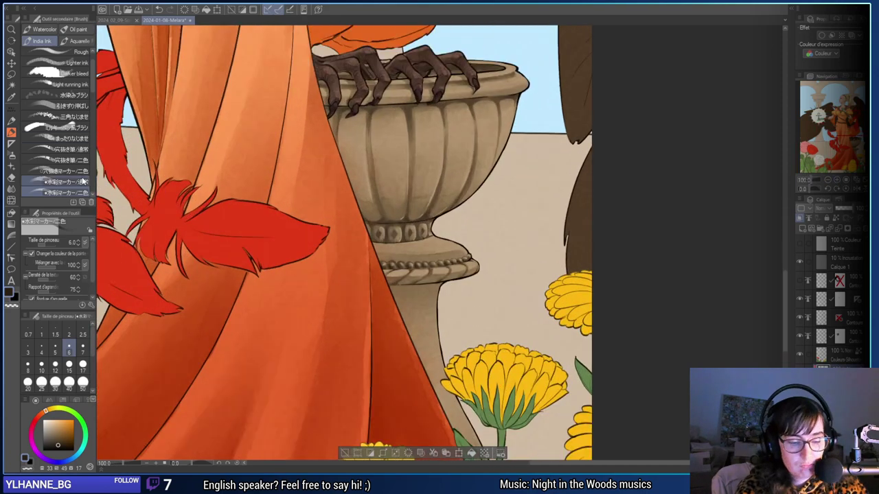
key(p)
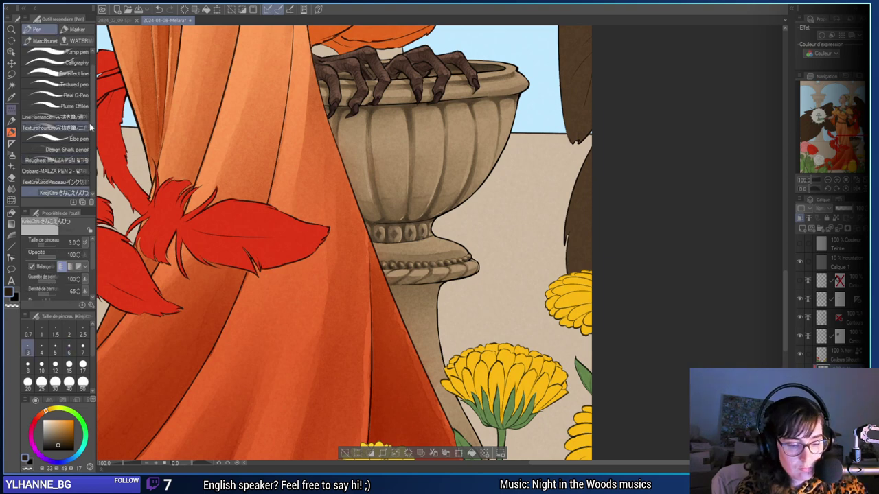
drag(90, 139, 90, 143)
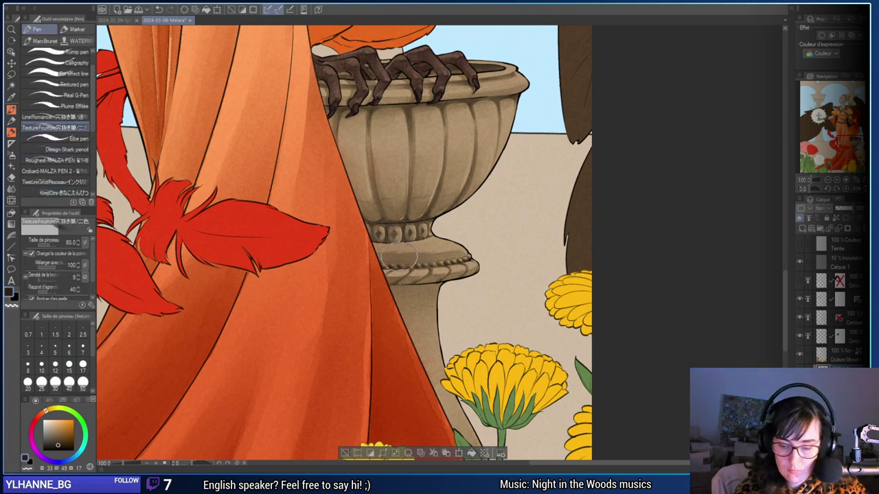
click(838, 181)
click(838, 180)
click(838, 180)
click(838, 180)
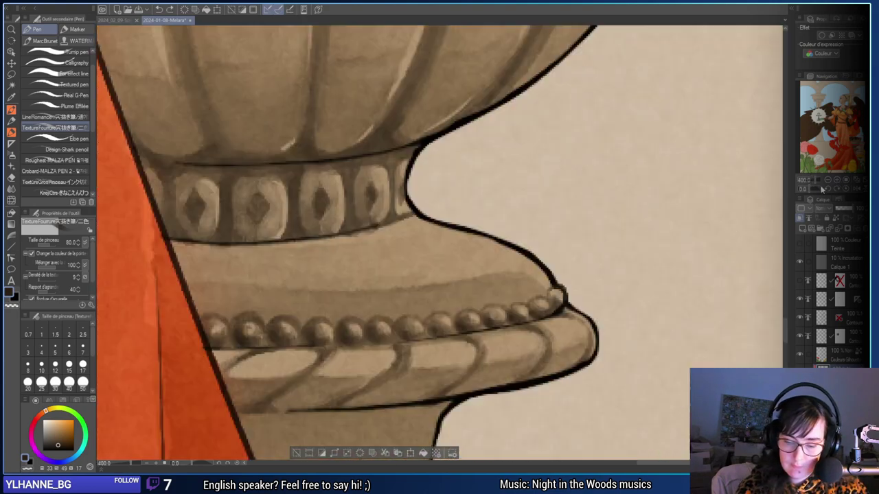
drag(459, 318, 519, 314)
click(69, 364)
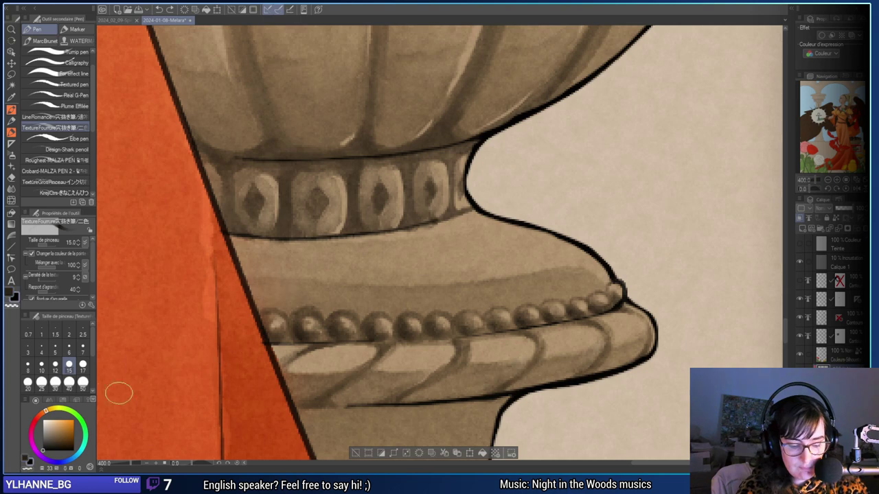
alt+click(298, 297)
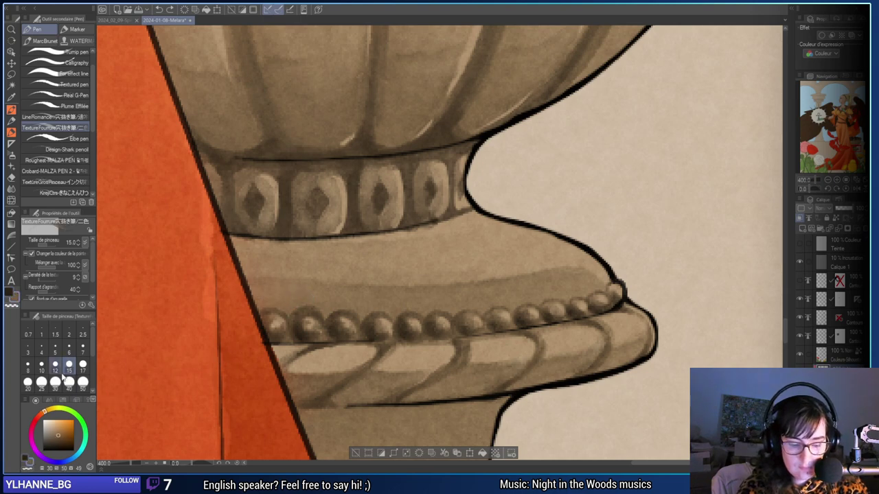
Try darkening the shaded band above the beads with the TextureFourrure pen at size 40.
scroll(65, 379, down, 3)
scroll(94, 379, up, 3)
click(69, 382)
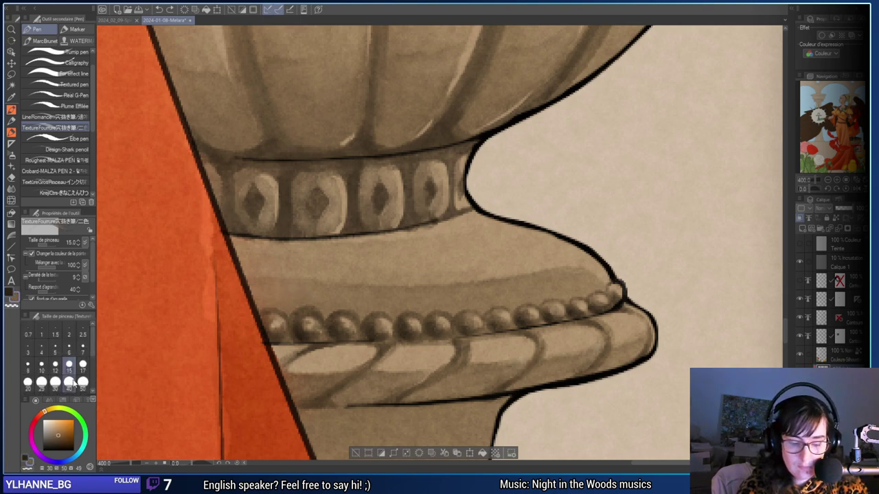
drag(290, 298, 453, 293)
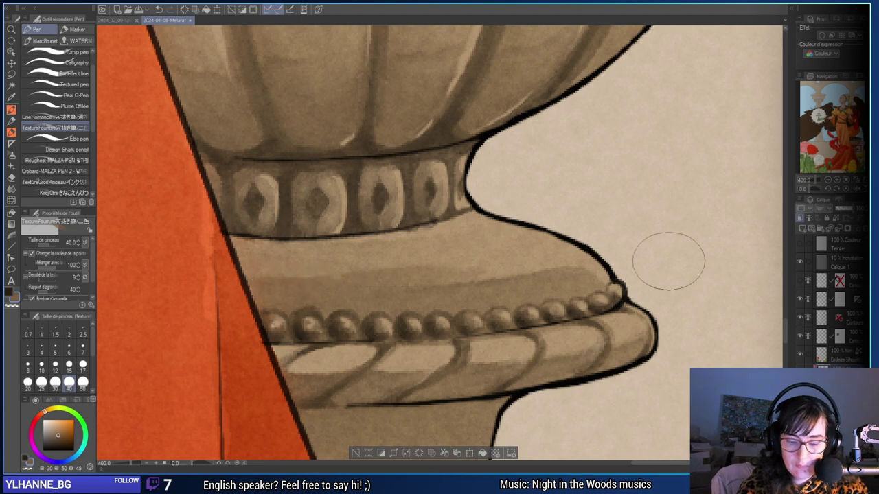
key(ctrl+z)
drag(298, 298, 289, 298)
key(x)
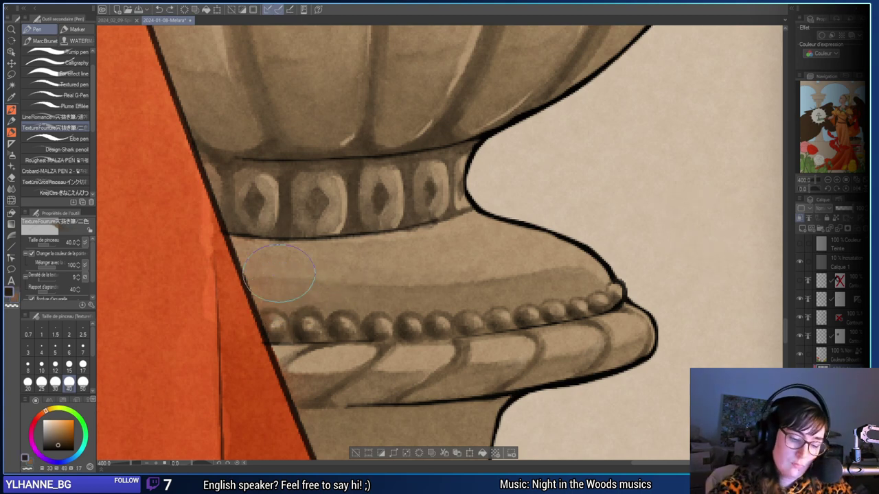
Try a broad test stroke across the inner end of the shaded band with the TextureGrosPinceau pen at size 80.
click(82, 182)
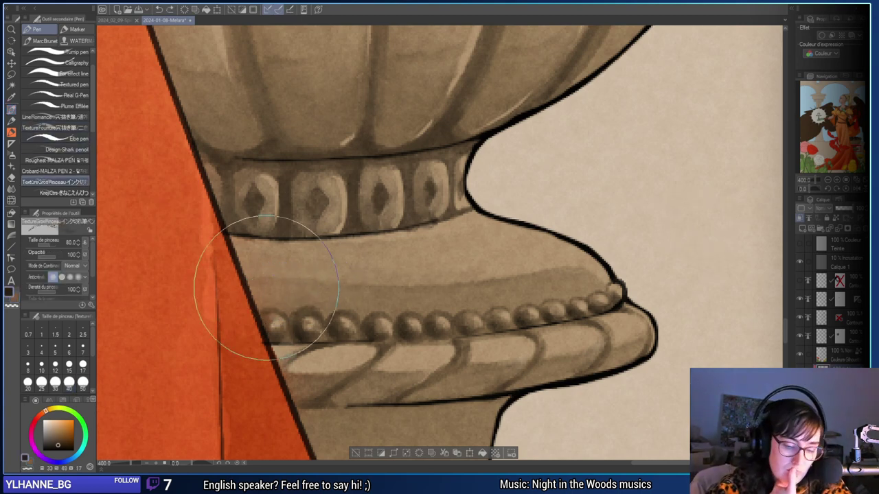
drag(254, 283, 347, 303)
key(ctrl+z)
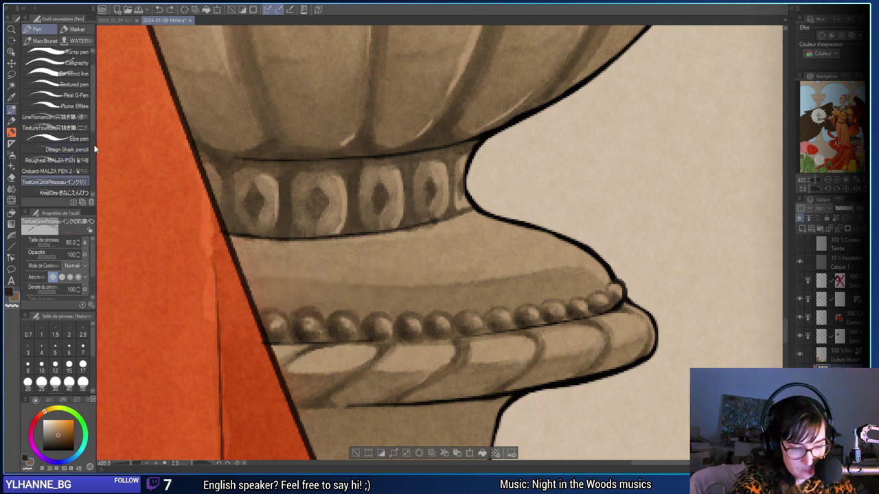
scroll(92, 115, down, 1)
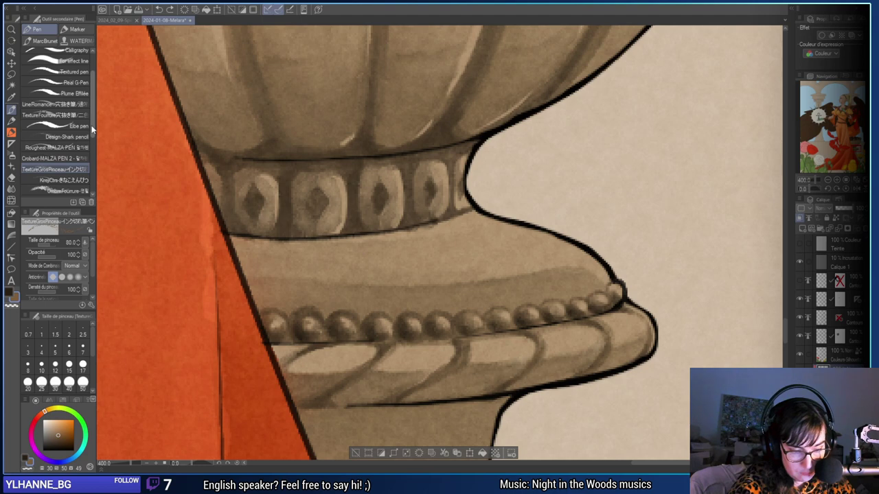
scroll(92, 130, down, 1)
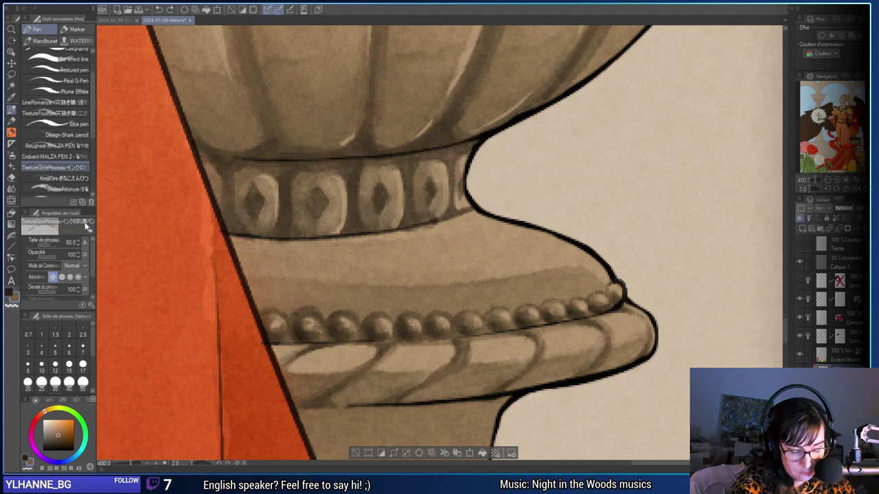
Try covering the band above the beads with size 80 TextureGrosPinceau strokes at the strongest anti-aliasing, and undo them.
click(79, 277)
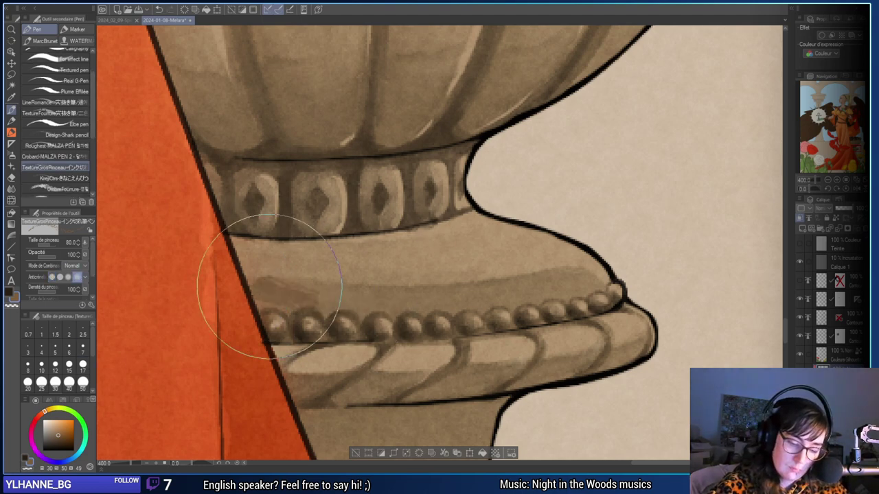
mouse_move(270, 286)
mouse_down()
mouse_move(444, 273)
mouse_move(423, 287)
mouse_up()
mouse_move(292, 302)
mouse_down()
mouse_move(503, 284)
mouse_move(601, 225)
mouse_move(626, 194)
mouse_move(332, 274)
mouse_move(463, 285)
mouse_move(637, 253)
mouse_move(416, 297)
mouse_move(625, 277)
mouse_move(460, 299)
mouse_move(596, 272)
mouse_up()
drag(440, 298, 608, 275)
drag(443, 283, 608, 263)
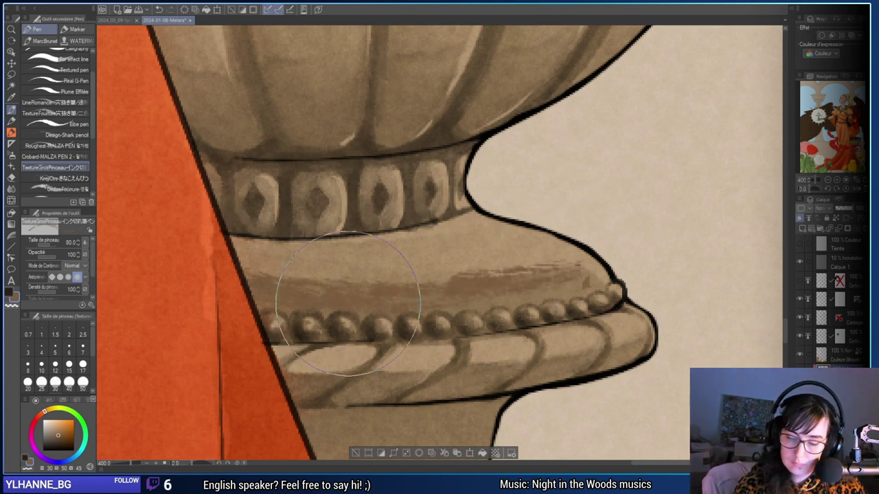
key(ctrl+z)
key(ctrl+z)
key(ctrl+z)
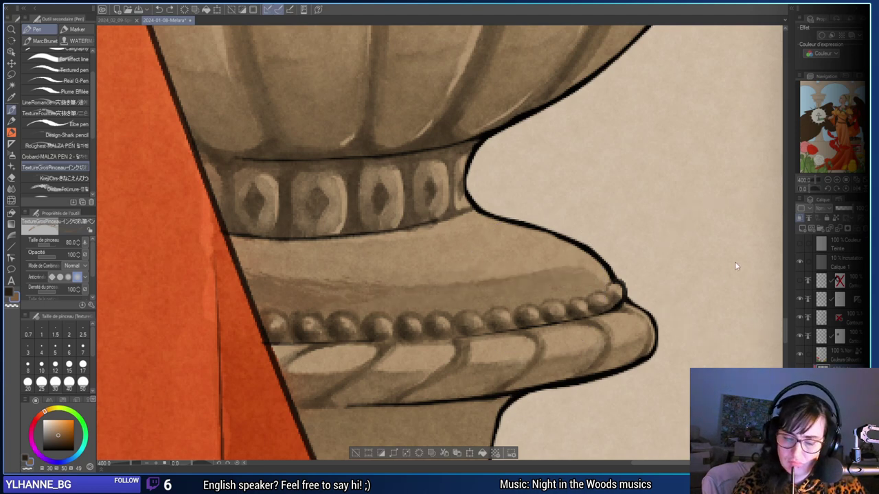
key(ctrl+z)
key(ctrl+z)
Darken the band above the bead row with the OmbreFourrure pen at size 15, adding a brown sampled from the lower moulding.
click(66, 189)
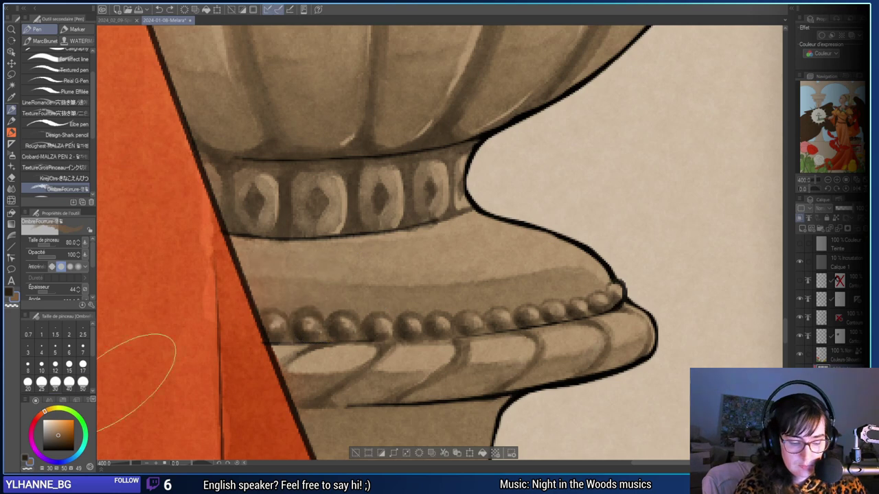
click(69, 364)
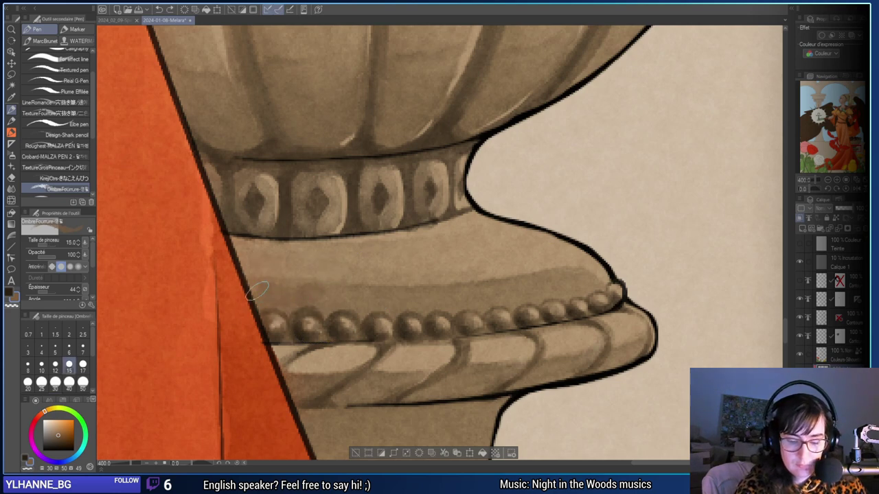
mouse_move(411, 277)
mouse_down()
mouse_move(433, 287)
mouse_move(400, 291)
mouse_move(582, 268)
mouse_move(593, 285)
mouse_move(574, 281)
mouse_move(551, 296)
mouse_move(580, 287)
mouse_move(535, 281)
mouse_move(513, 295)
mouse_move(415, 300)
mouse_move(483, 298)
mouse_move(346, 286)
mouse_move(547, 266)
mouse_move(442, 284)
mouse_move(572, 262)
mouse_move(587, 280)
mouse_move(419, 300)
mouse_move(548, 289)
mouse_move(543, 280)
mouse_move(370, 301)
mouse_move(524, 281)
mouse_move(310, 293)
mouse_move(478, 288)
mouse_move(494, 299)
mouse_move(533, 297)
mouse_up()
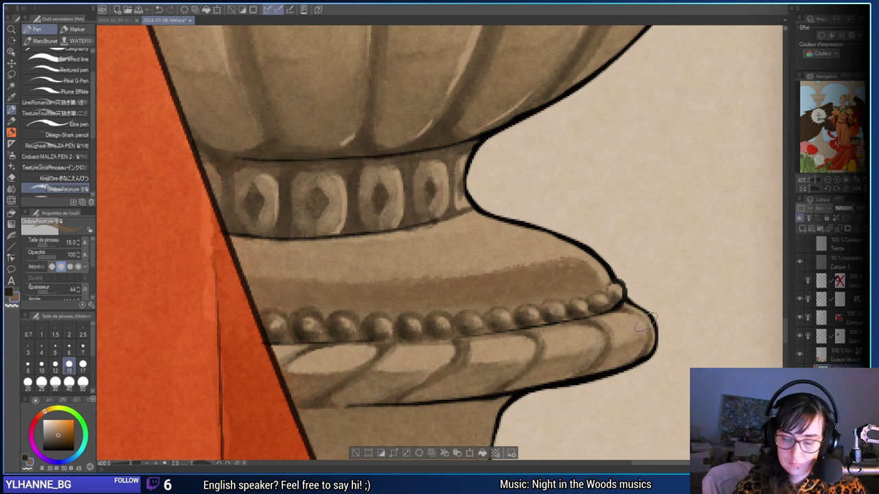
alt+click(559, 371)
drag(583, 277, 560, 278)
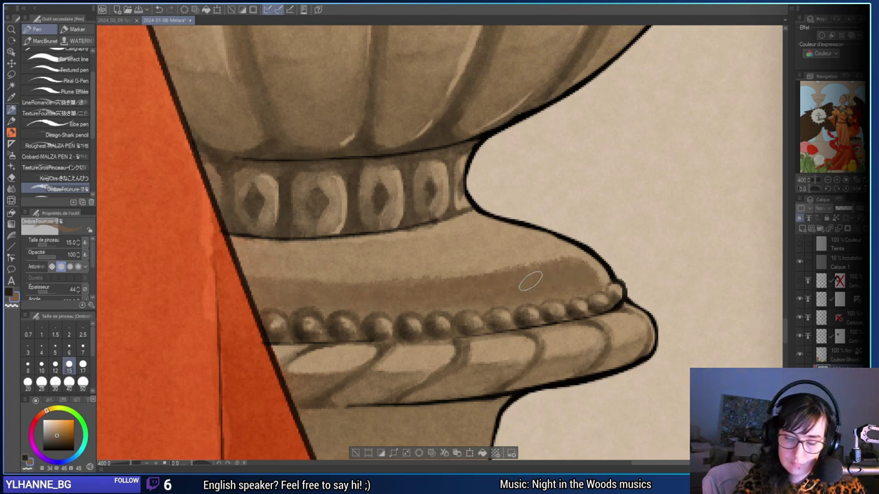
Paint a curved shadow stripe just below the diamond frieze and soften it with the India ink marker at size 12.
mouse_move(253, 260)
mouse_down()
mouse_move(512, 218)
mouse_move(281, 272)
mouse_move(221, 250)
mouse_move(463, 236)
mouse_move(324, 252)
mouse_move(483, 226)
mouse_up()
key(ctrl+z)
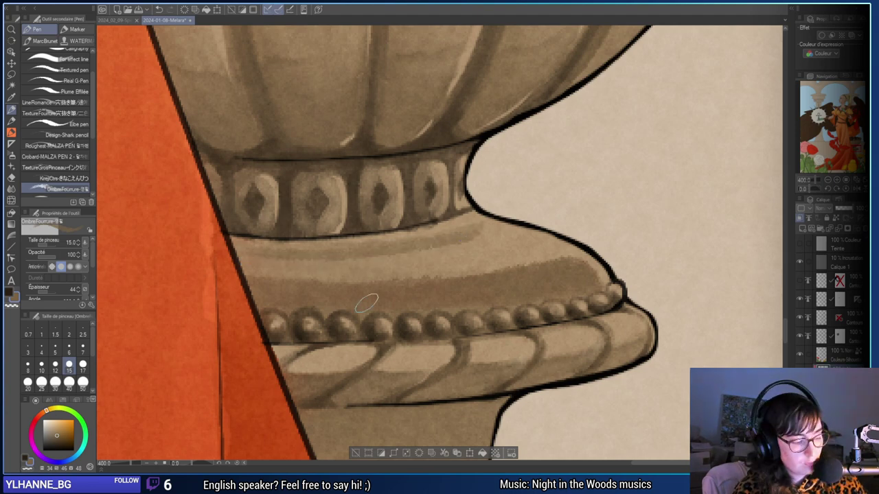
key(b)
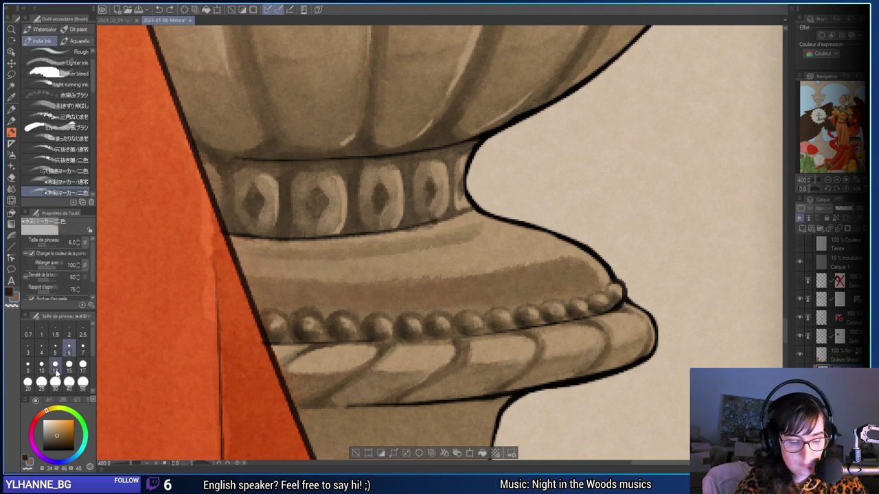
click(55, 370)
mouse_move(474, 235)
mouse_down()
mouse_move(388, 260)
mouse_move(269, 265)
mouse_up()
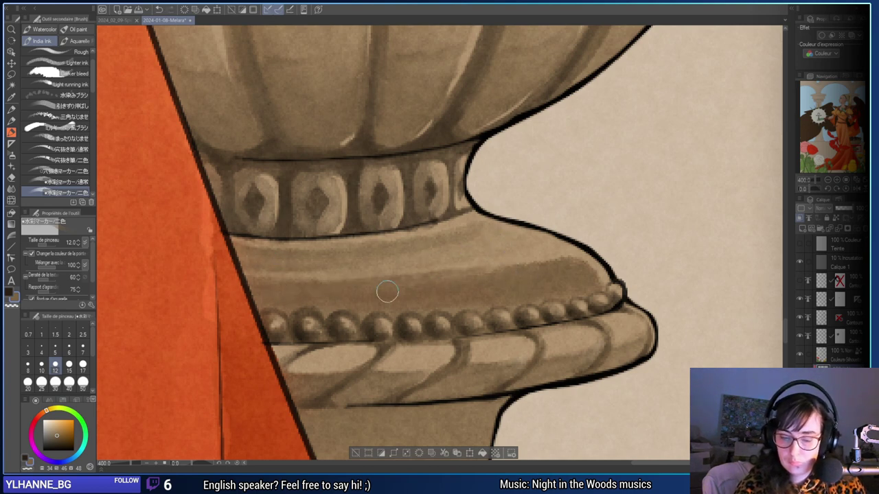
Blend the upper edge of the dark band above the beads into the lighter bell-shaped surface with the size 12 marker.
mouse_move(521, 267)
mouse_down()
mouse_move(561, 254)
mouse_move(388, 277)
mouse_move(263, 276)
mouse_up()
drag(461, 276, 343, 274)
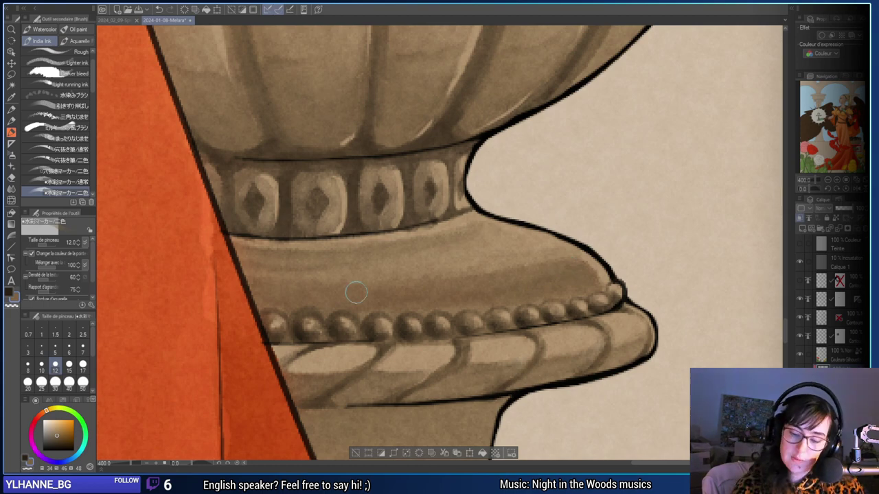
drag(465, 264, 391, 272)
Check how the shaded moulding reads in the illustration as a whole.
key(e)
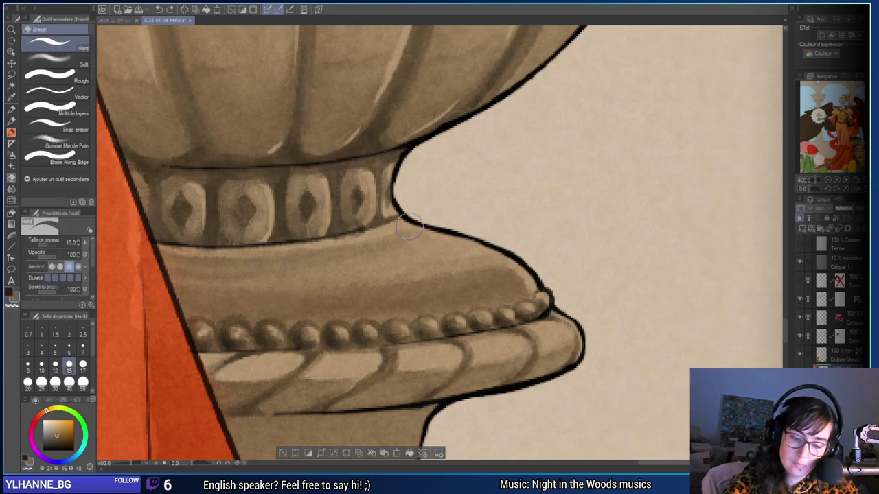
click(827, 180)
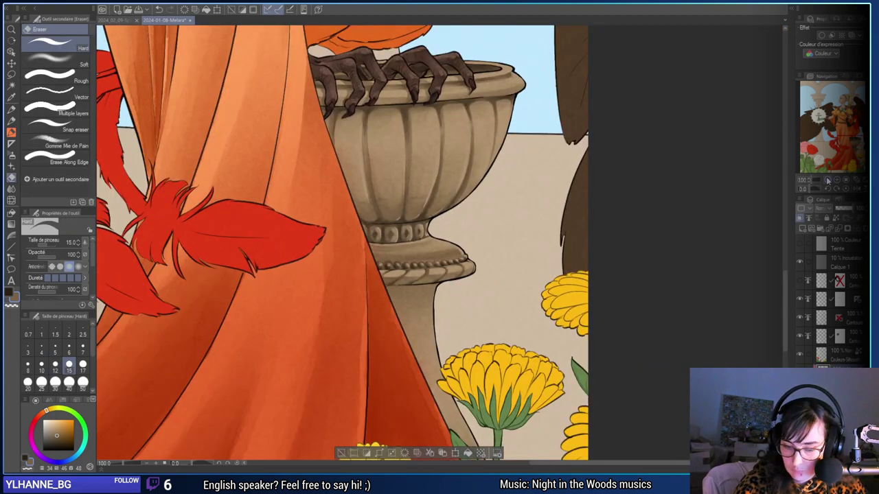
click(828, 180)
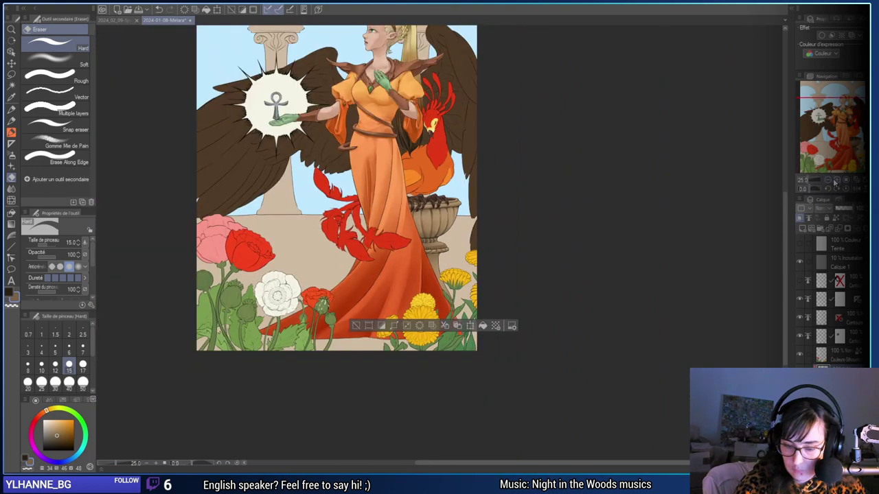
click(837, 180)
click(837, 180)
click(836, 180)
click(836, 180)
Draw a dark brown vertical groove down the pedestal shaft beside the dress with the India ink marker at size 6.
drag(561, 339, 534, 278)
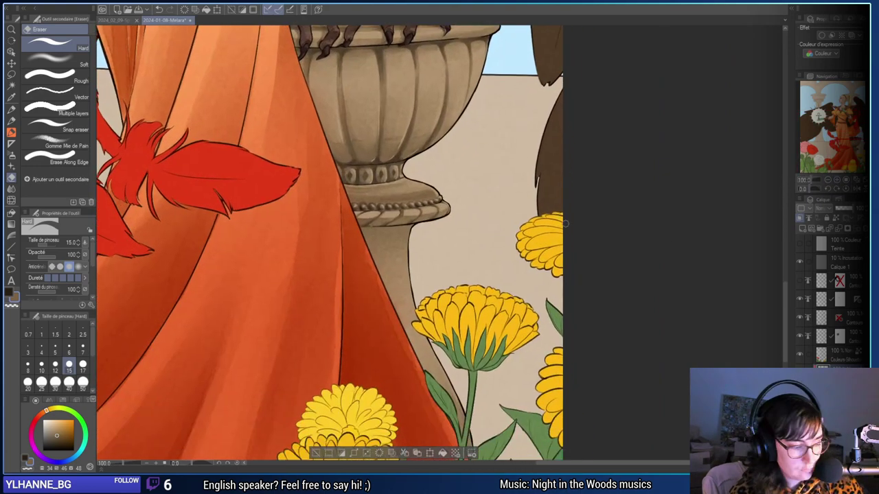
drag(565, 224, 554, 218)
key(b)
drag(569, 285, 551, 286)
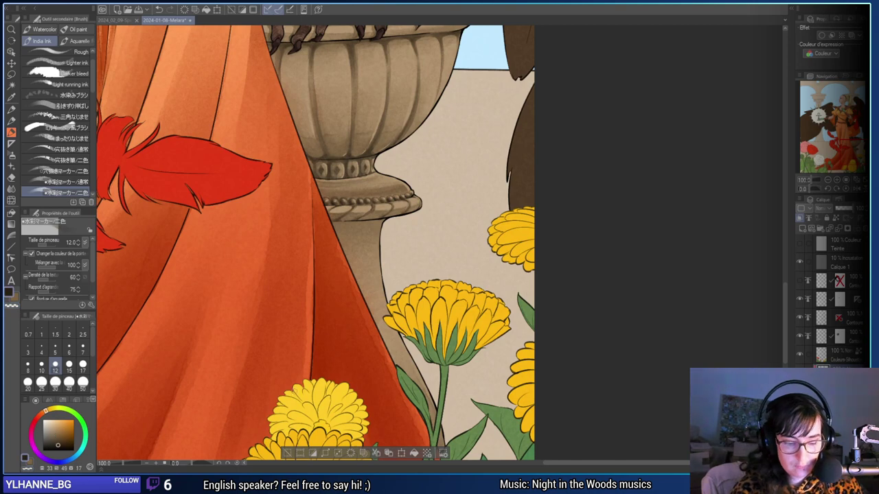
click(68, 351)
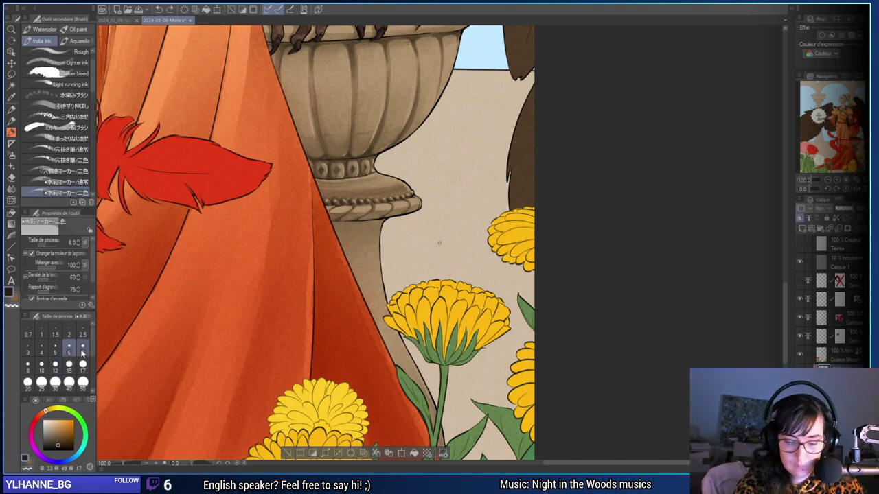
drag(346, 228, 349, 265)
key(ctrl+z)
drag(347, 227, 346, 259)
key(ctrl+z)
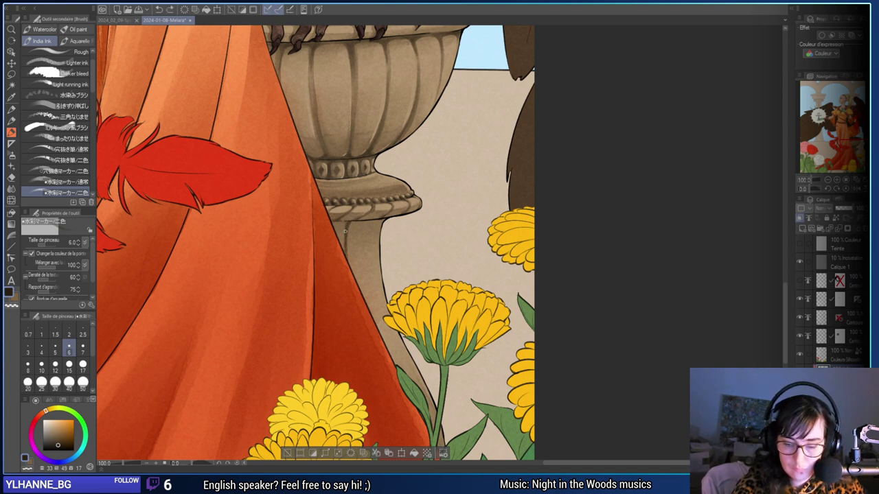
key(c)
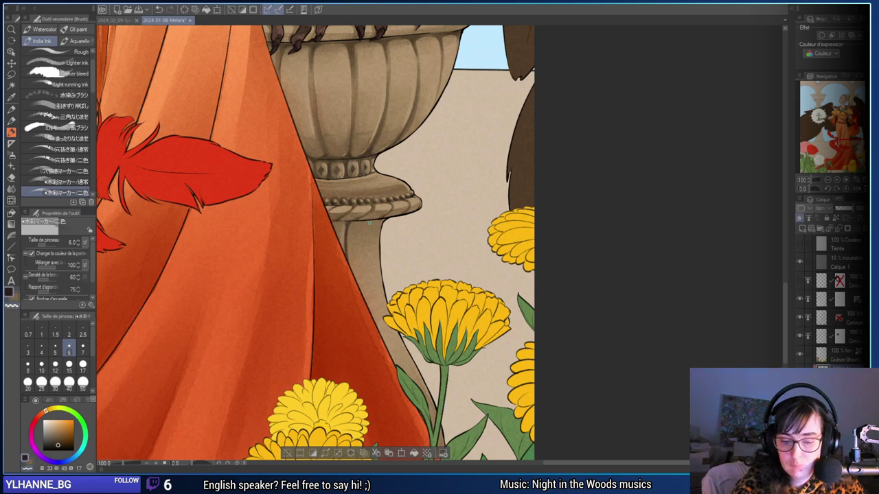
Draw a second dark brown vertical groove down the middle of the pedestal shaft, redoing the stroke until it follows the shaft's curve.
drag(369, 223, 370, 296)
key(ctrl+z)
mouse_move(367, 224)
mouse_down()
mouse_move(377, 342)
mouse_move(364, 223)
mouse_move(372, 316)
mouse_up()
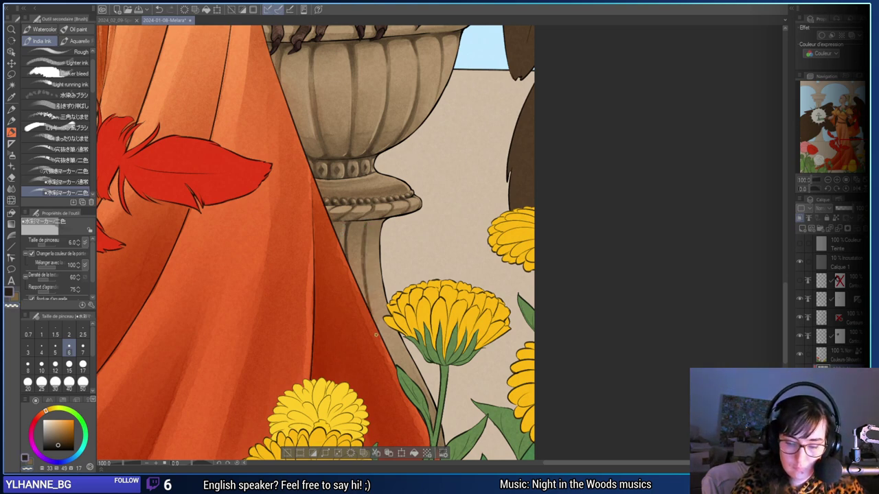
key(ctrl+z)
drag(362, 235, 364, 297)
key(ctrl+z)
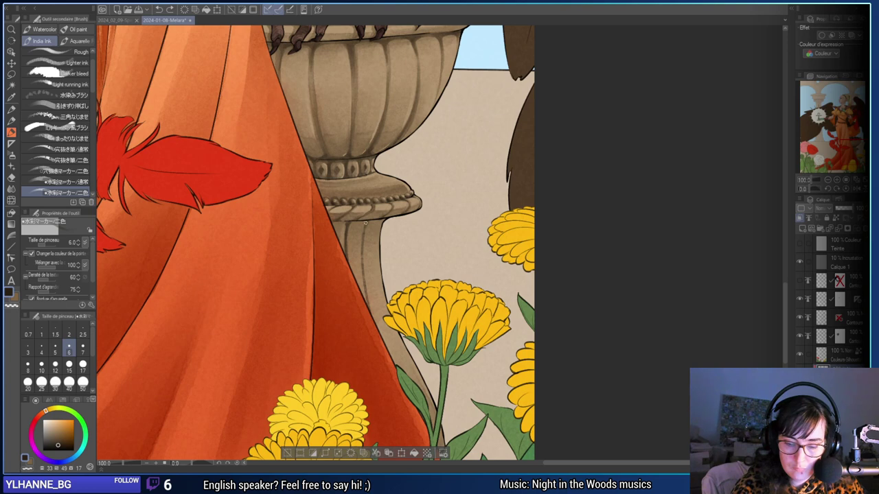
drag(363, 231, 361, 252)
key(c)
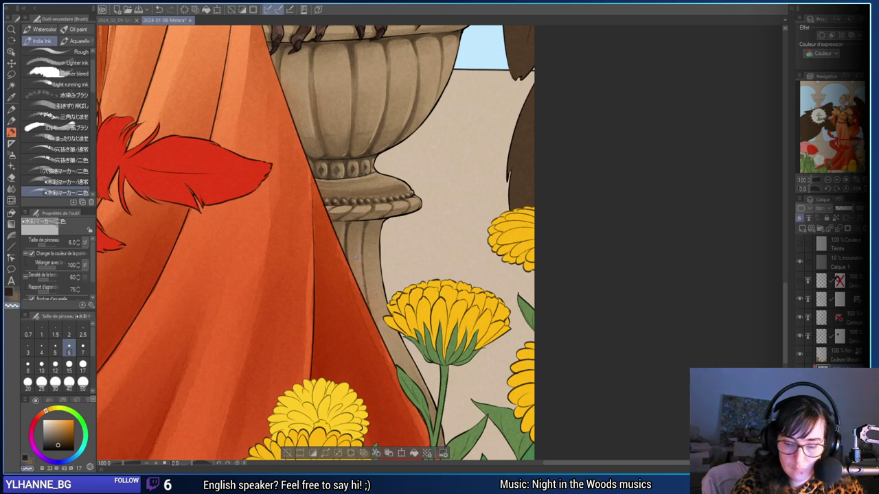
key(c)
drag(368, 296, 386, 344)
key(ctrl+z)
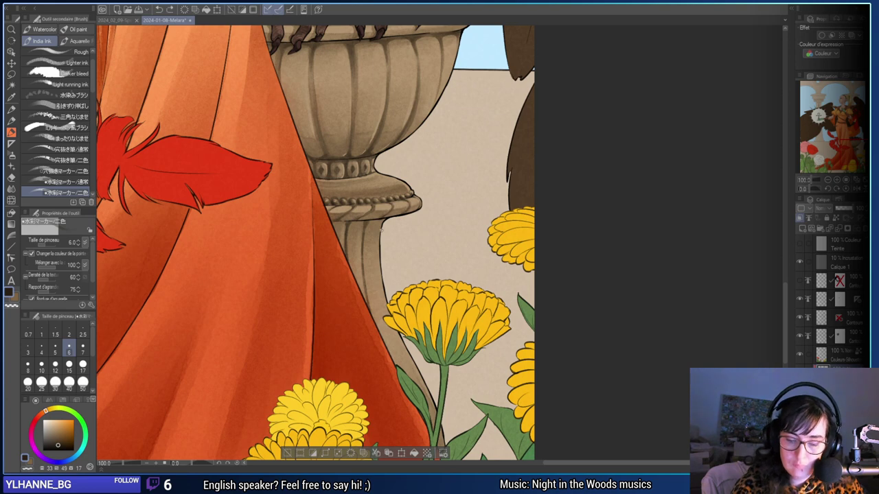
Draw a thin dark line along the outer edge of the pedestal shaft, from the moulding down towards the yellow flower.
key(ctrl+z)
drag(380, 224, 377, 279)
key(ctrl+z)
drag(383, 220, 375, 265)
key(ctrl+z)
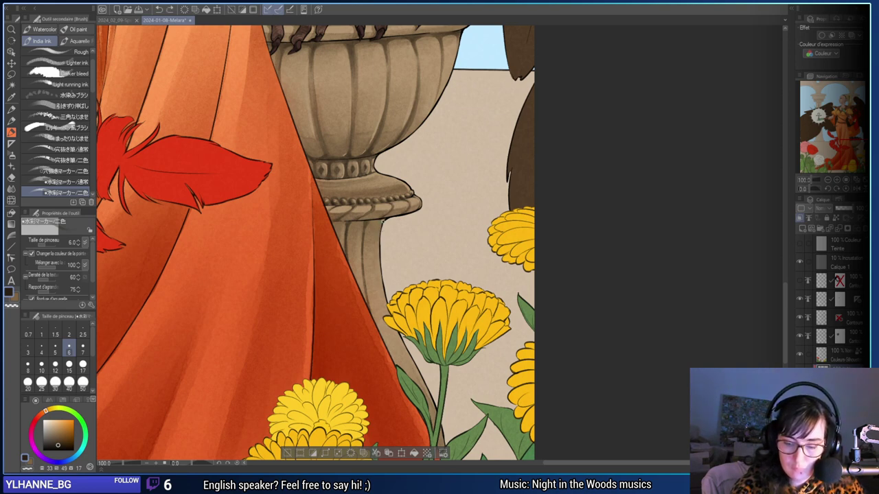
drag(383, 221, 376, 267)
key(ctrl+z)
drag(382, 221, 377, 276)
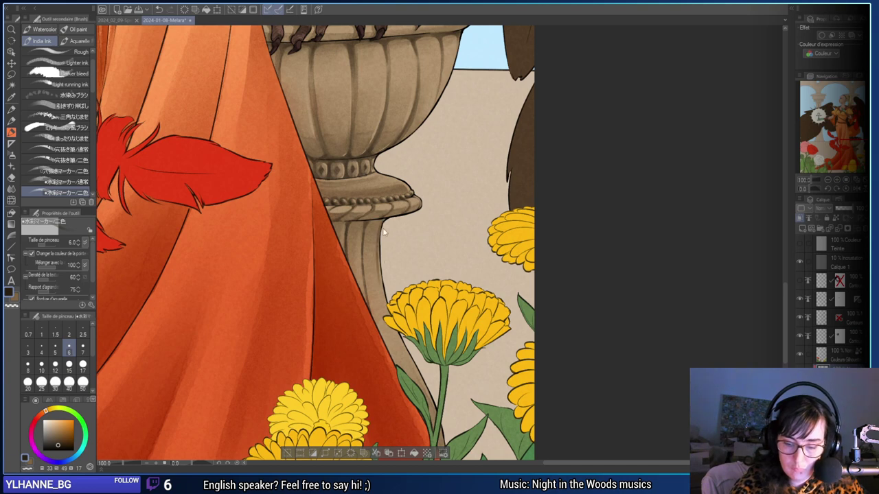
key(ctrl+z)
drag(381, 226, 375, 278)
key(ctrl+z)
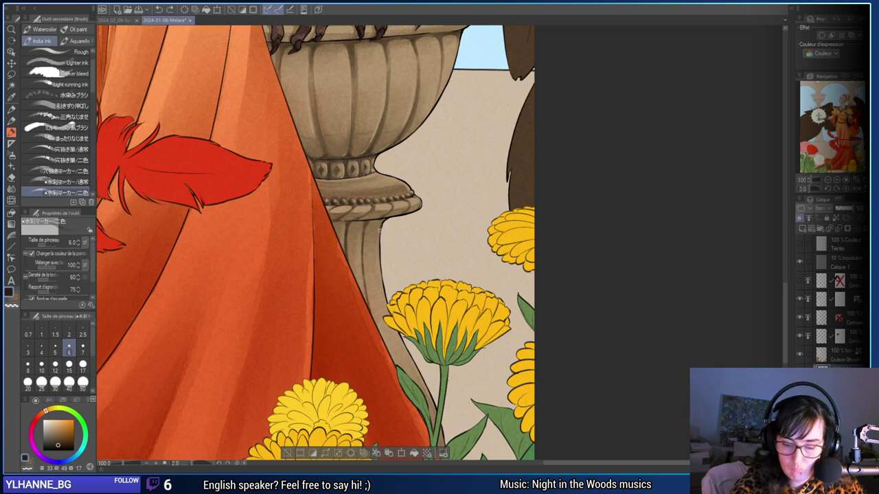
drag(380, 231, 379, 291)
mouse_move(401, 361)
mouse_down()
mouse_move(371, 301)
mouse_move(407, 357)
mouse_up()
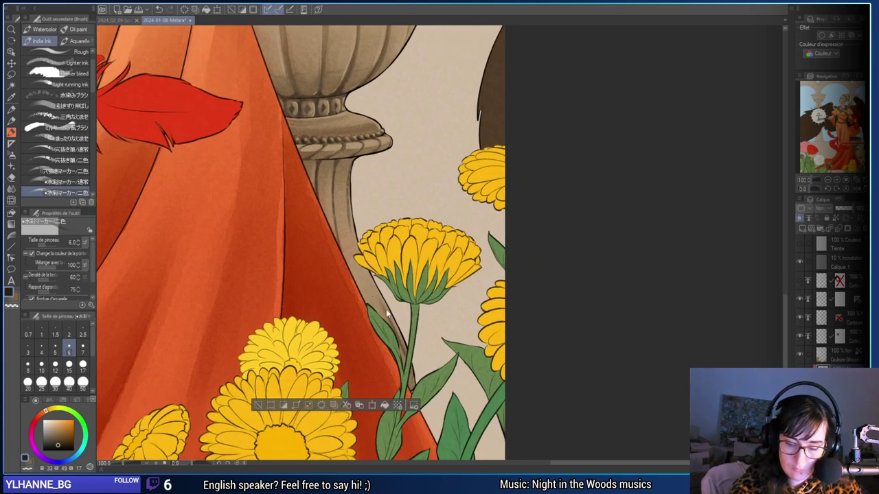
key(ctrl+z)
mouse_move(382, 304)
mouse_down()
mouse_move(414, 391)
mouse_move(412, 383)
mouse_up()
key(ctrl+z)
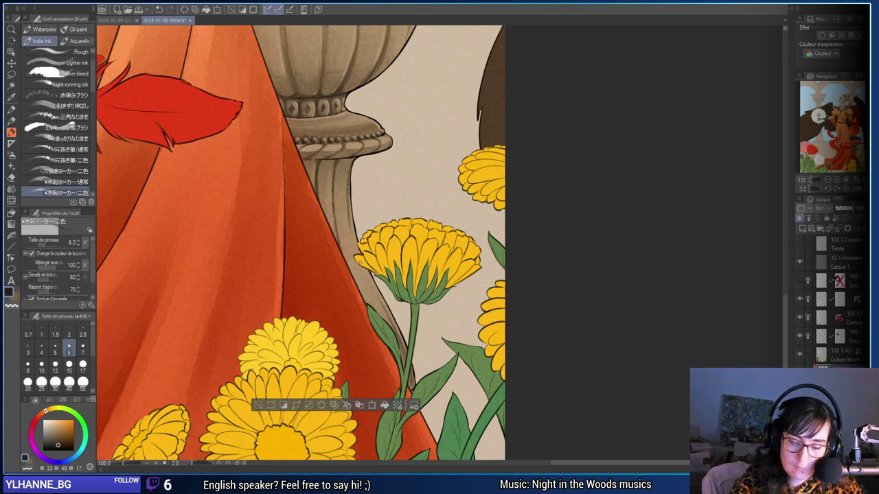
key(ctrl+z)
key(x)
drag(358, 253, 455, 416)
key(ctrl+z)
key(x)
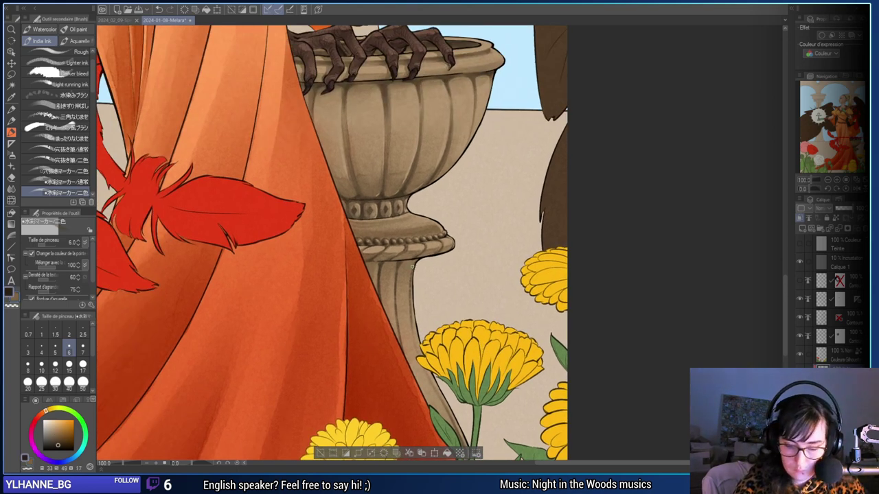
drag(413, 265, 415, 296)
key(ctrl+z)
drag(414, 265, 413, 283)
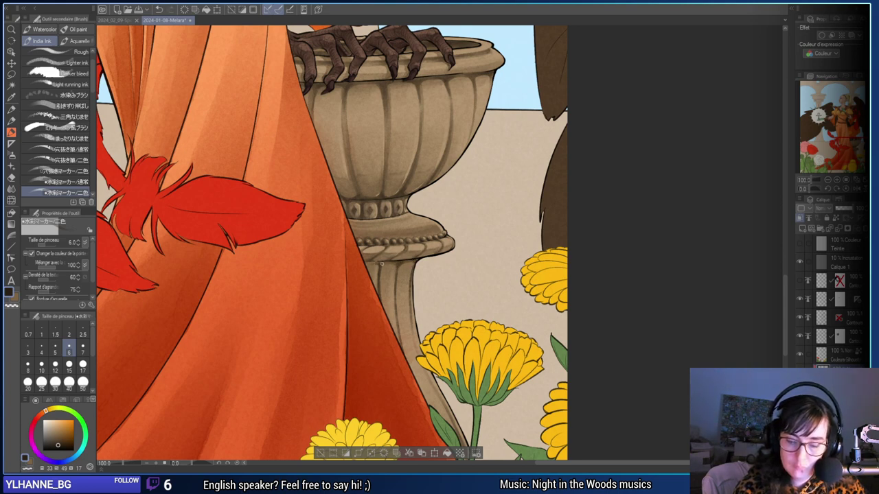
key(ctrl+z)
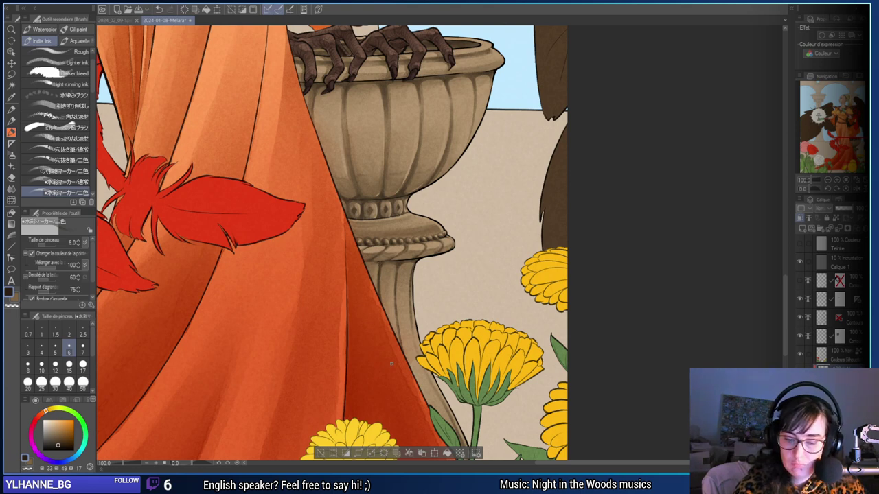
Check the shaded basin and pedestal up close and within the whole illustration.
drag(394, 294, 446, 350)
key(ctrl+plus)
key(ctrl+plus)
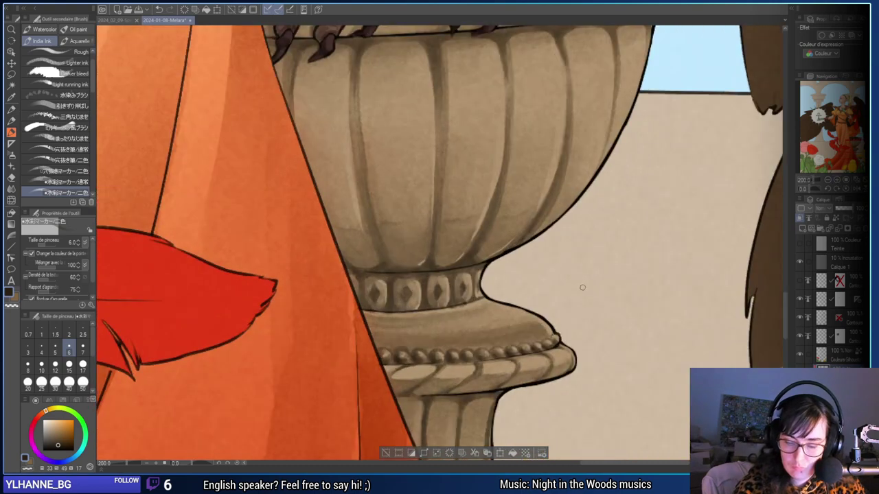
key(e)
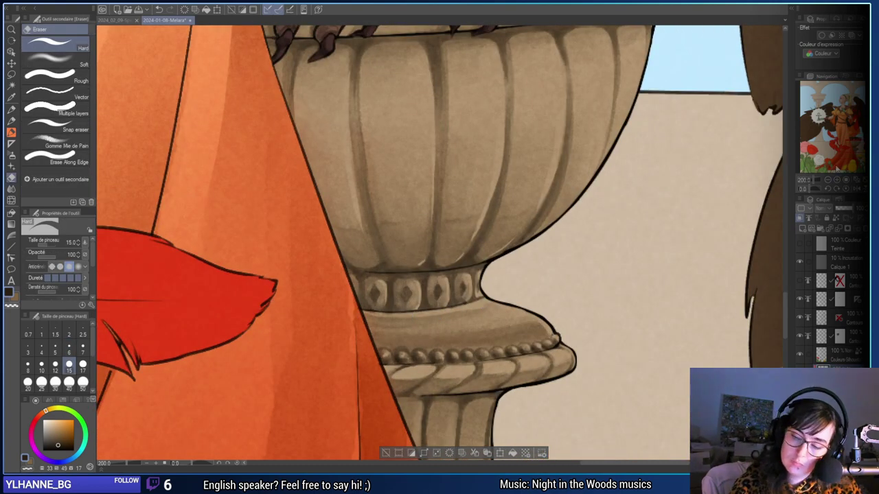
click(828, 180)
click(828, 180)
click(828, 180)
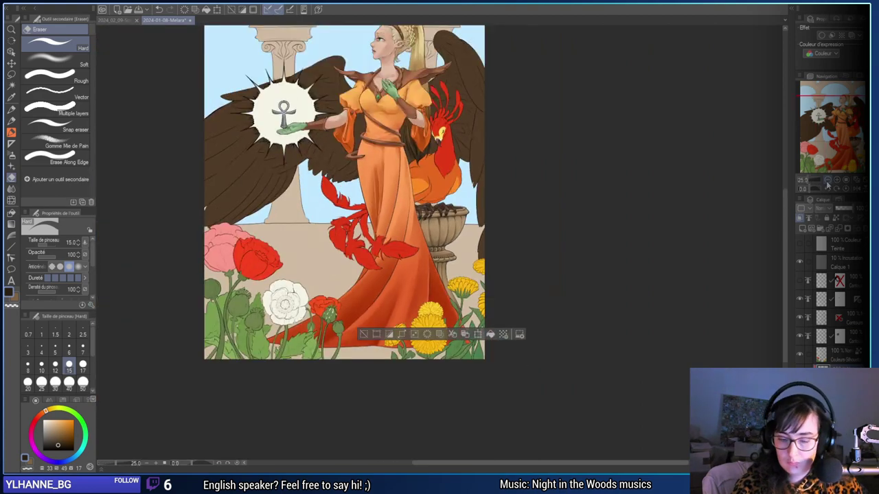
drag(627, 269, 662, 341)
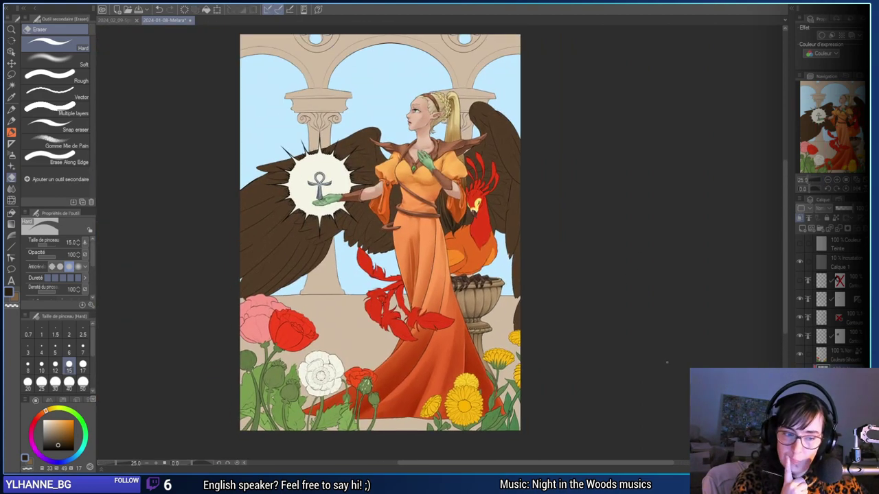
Auto-select the woman's bare skin areas from the flat colour layer and frame her upper body.
click(850, 352)
key(w)
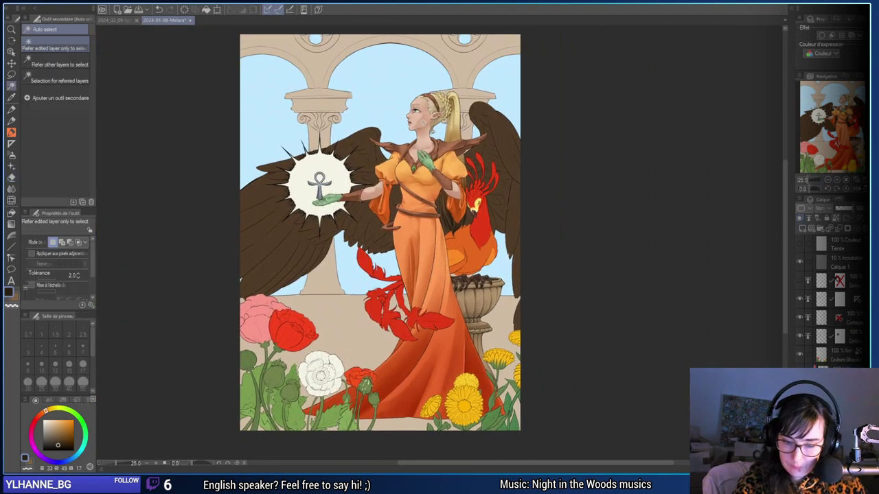
click(509, 261)
drag(517, 221, 544, 302)
click(448, 203)
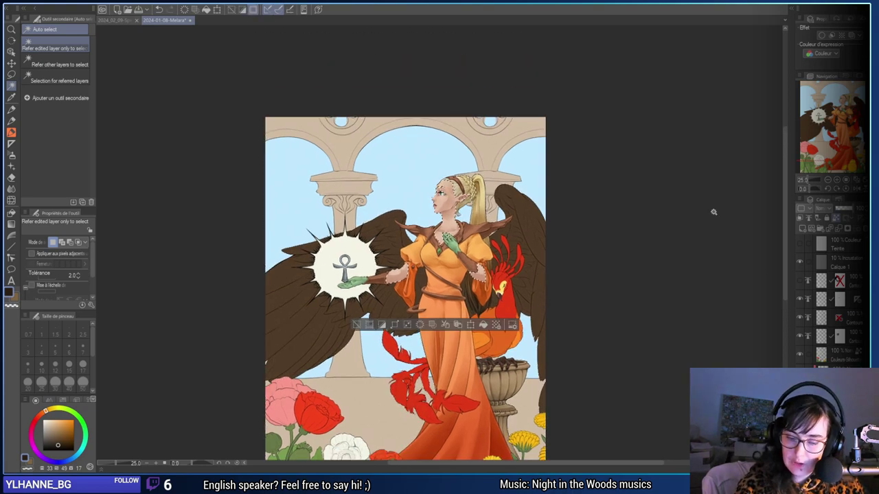
click(836, 181)
click(837, 181)
click(837, 181)
click(836, 188)
click(846, 189)
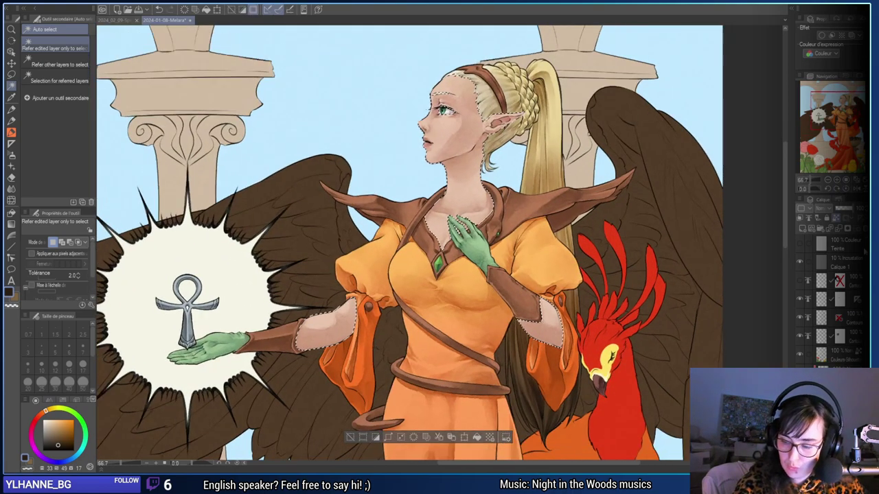
Adjust the hue, saturation and luminosity within the skin selection, inspecting the face up close, and clear the selection.
click(846, 372)
key(ctrl+u)
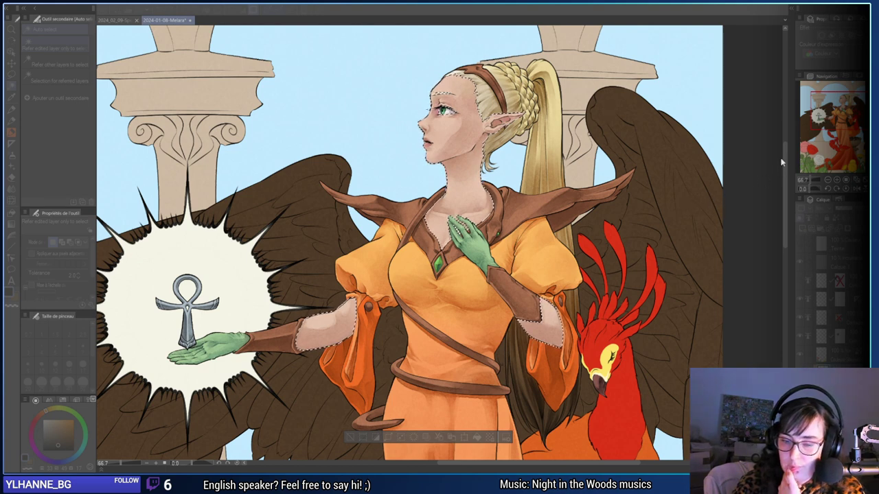
click(838, 180)
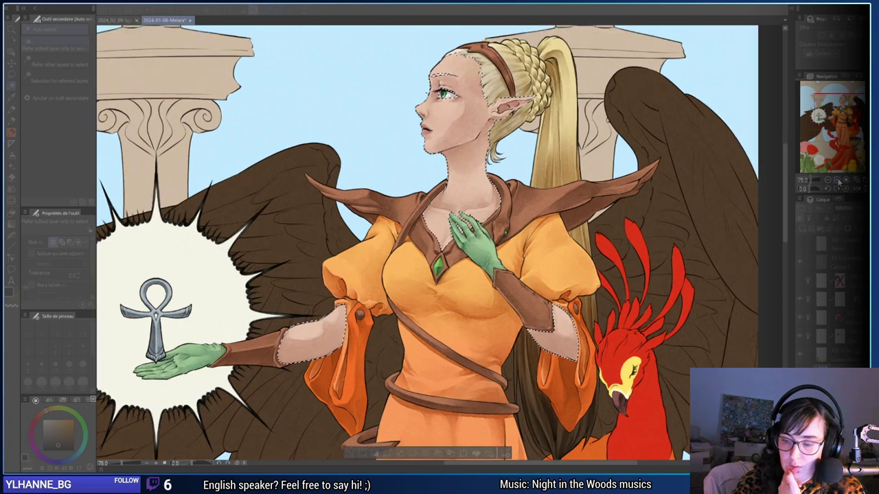
click(838, 181)
click(838, 181)
click(837, 181)
drag(837, 114, 841, 103)
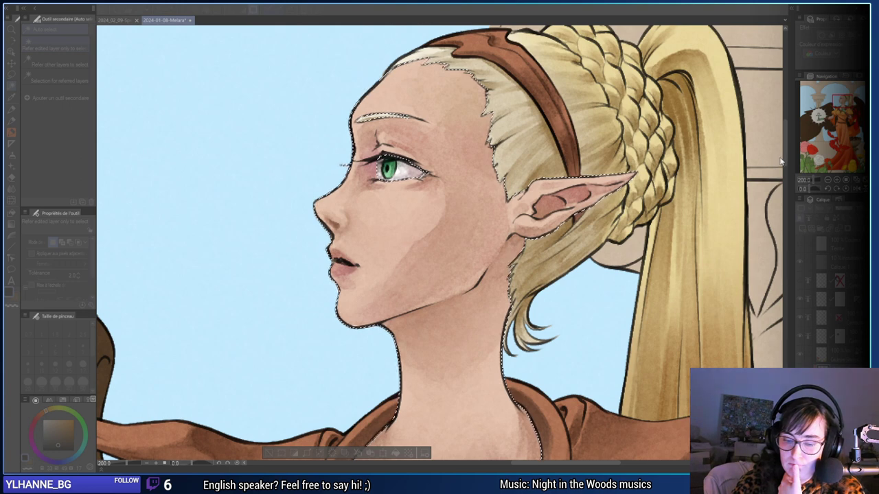
click(798, 132)
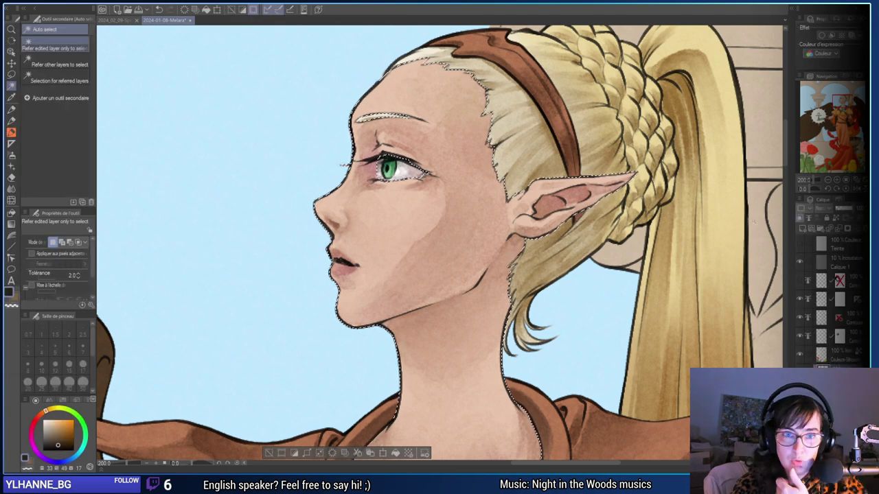
click(829, 180)
click(828, 180)
click(828, 180)
click(829, 180)
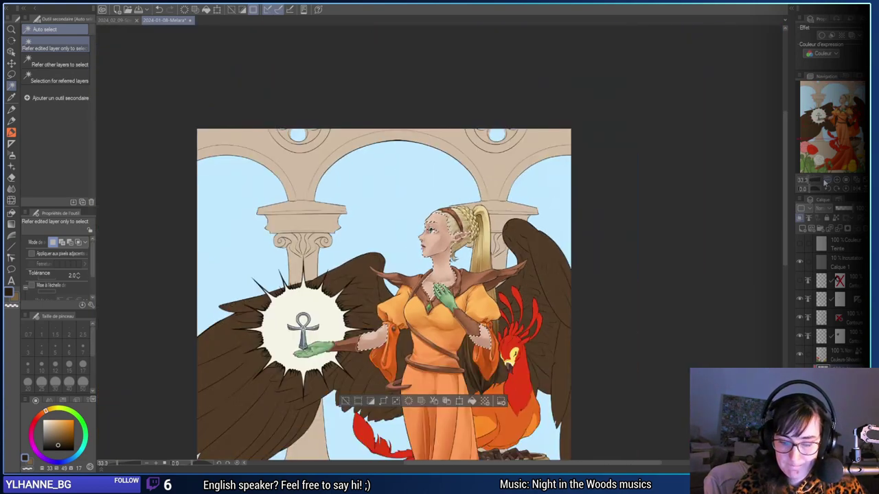
key(ctrl+d)
Review the full illustration and glance at the other open drawing of the purple-haired dancer before returning to the elf woman.
drag(586, 378, 612, 270)
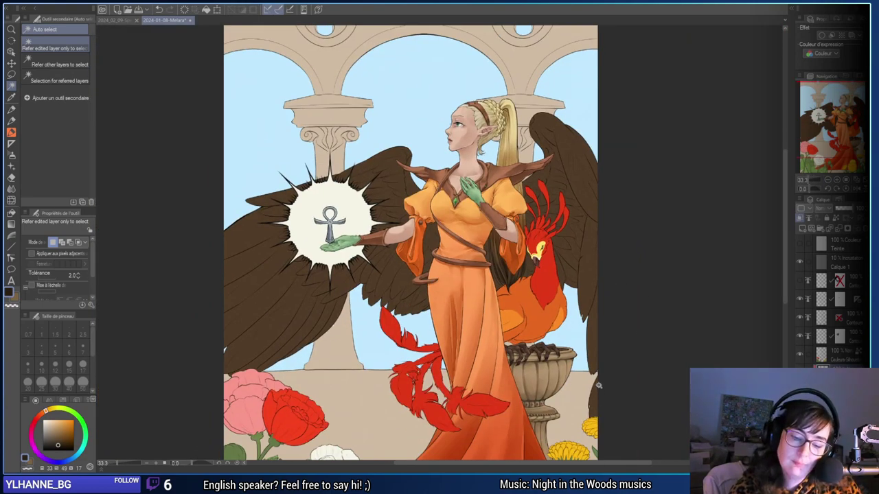
drag(596, 392, 590, 346)
scroll(591, 357, down, 1)
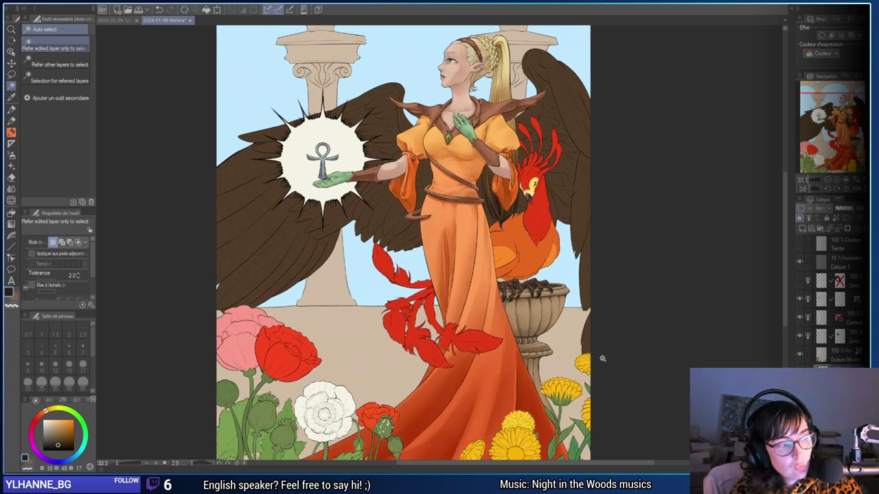
drag(572, 364, 596, 352)
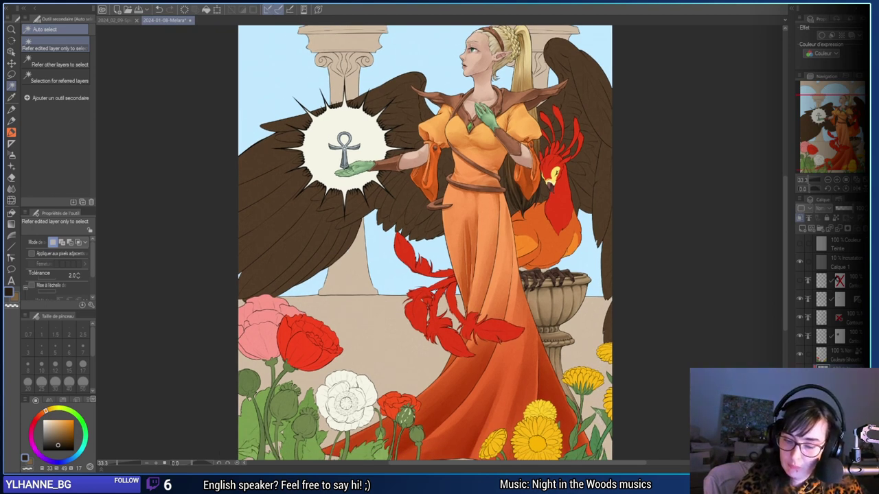
drag(613, 302, 602, 330)
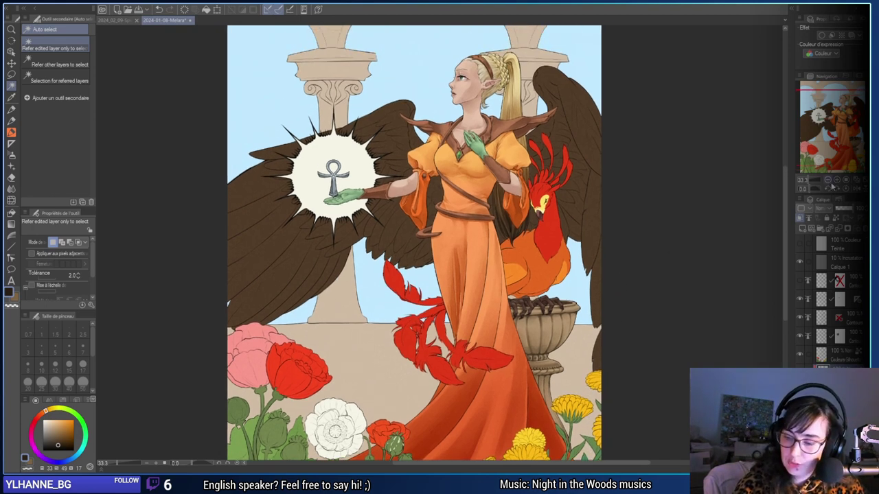
click(832, 184)
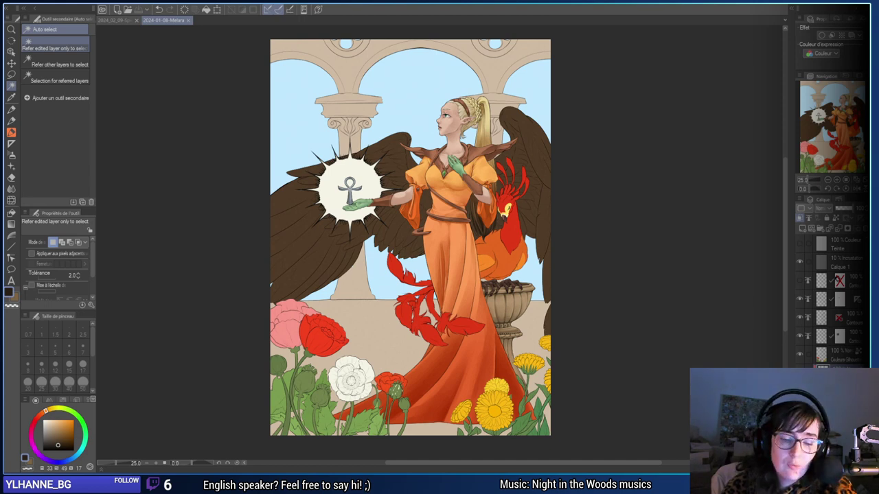
click(120, 20)
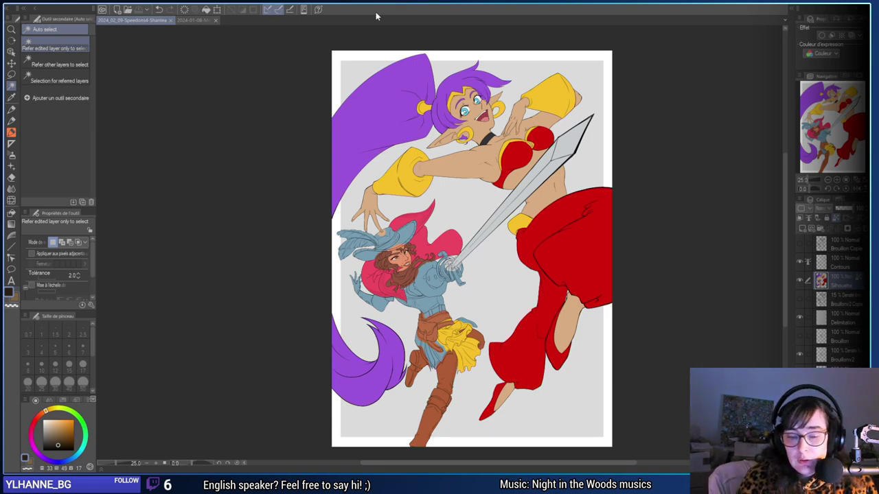
click(189, 20)
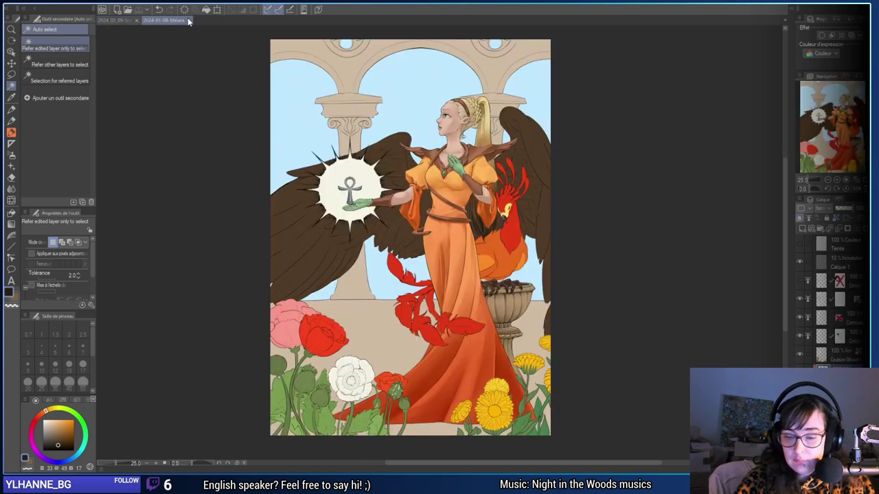